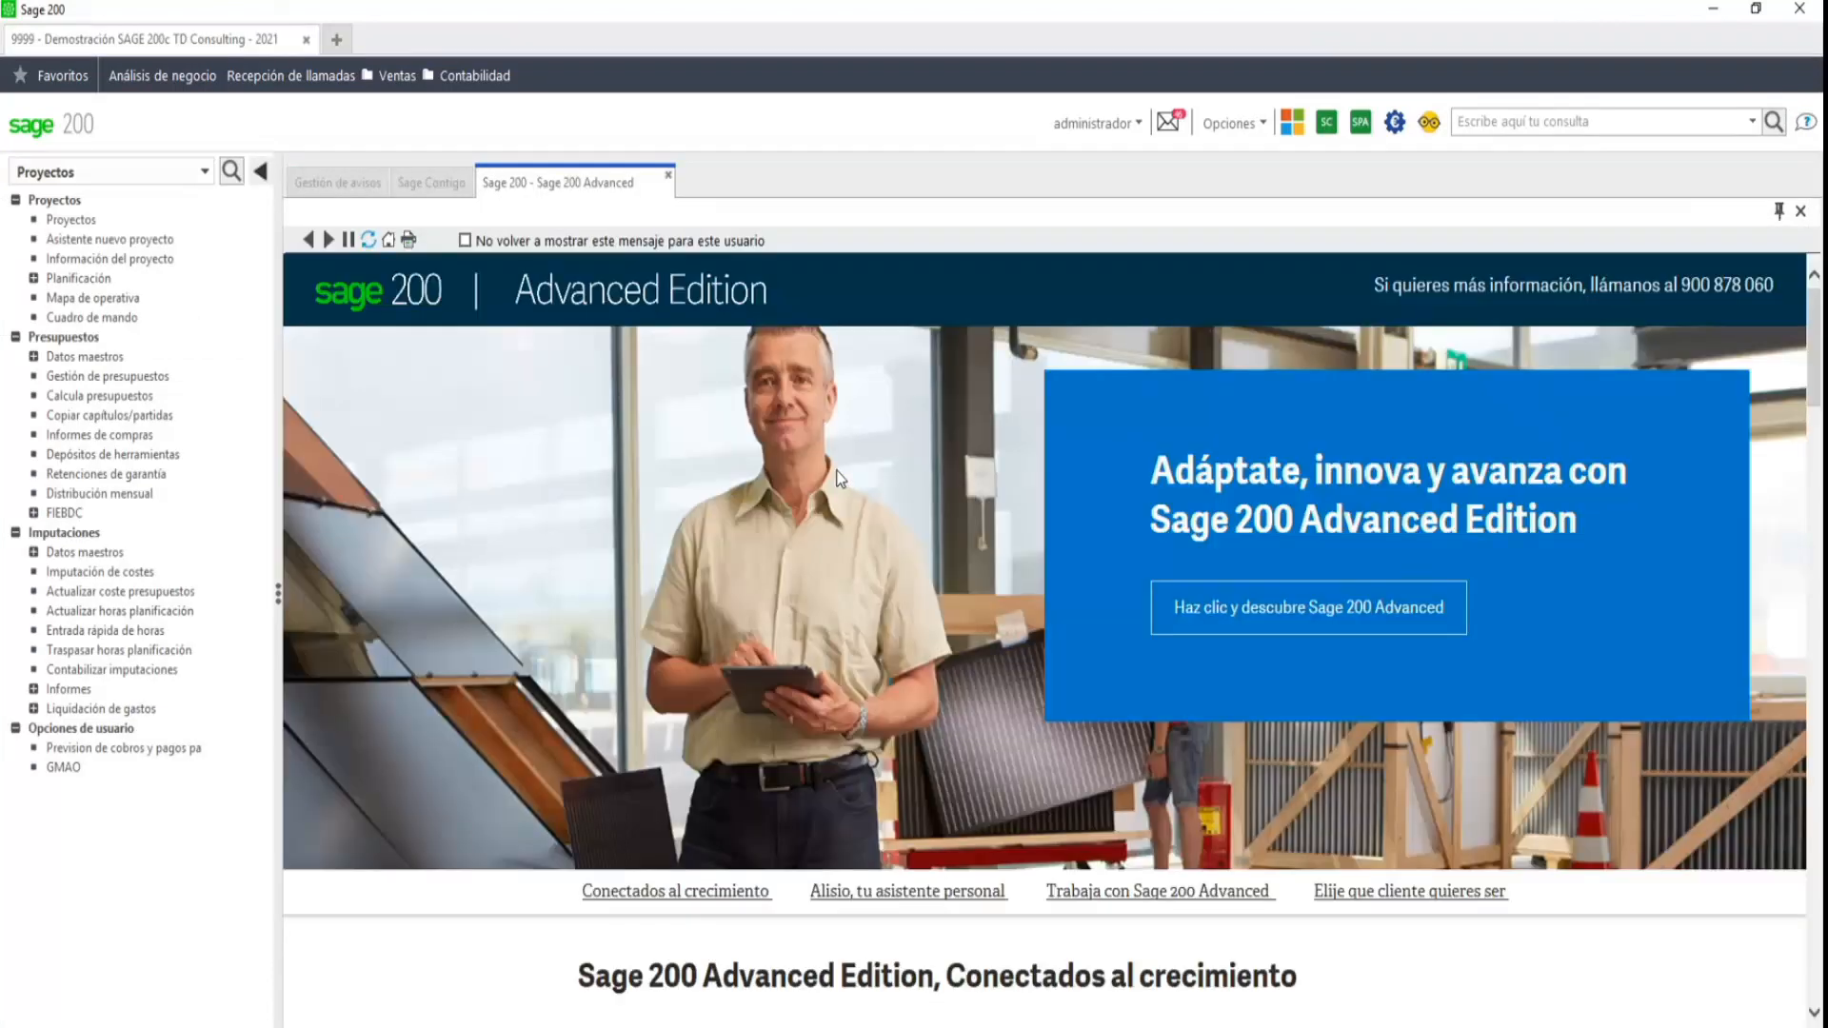
- Close the open Sage 200 Advanced, Sage Contigo and Gestión de avisos pages to leave an empty workspace
left_click(668, 175)
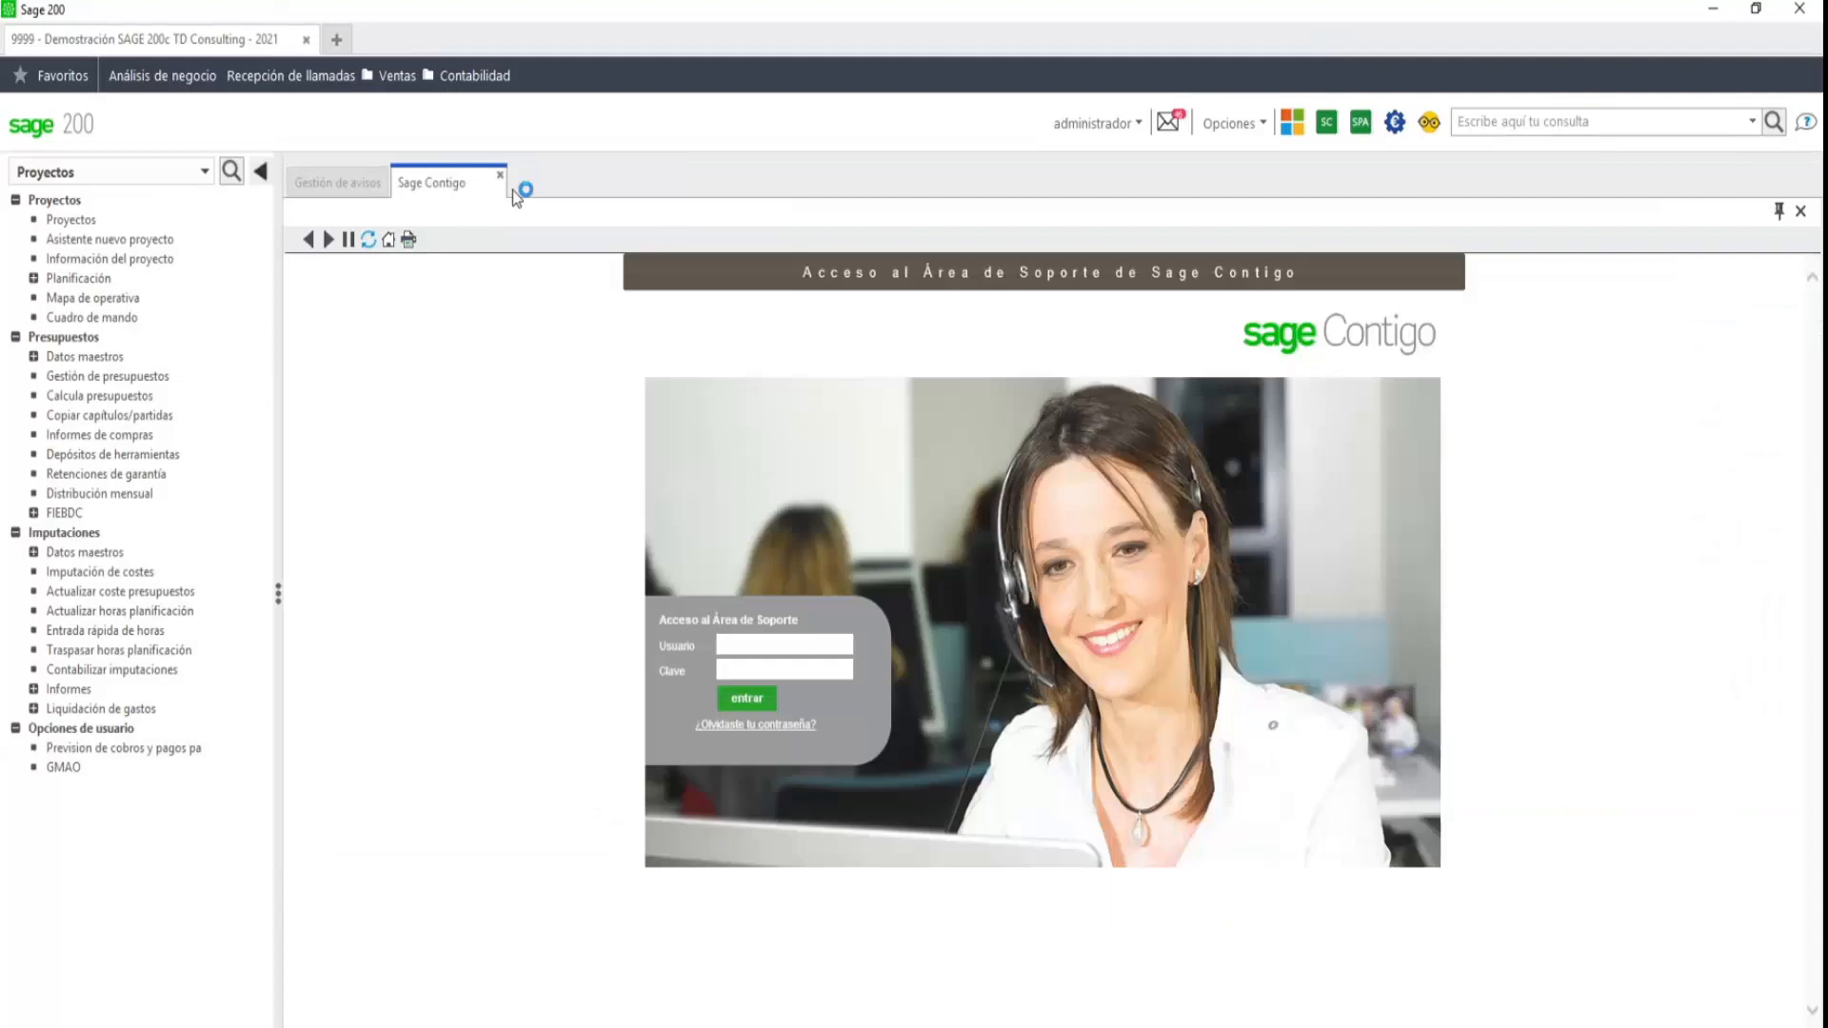
left_click(499, 177)
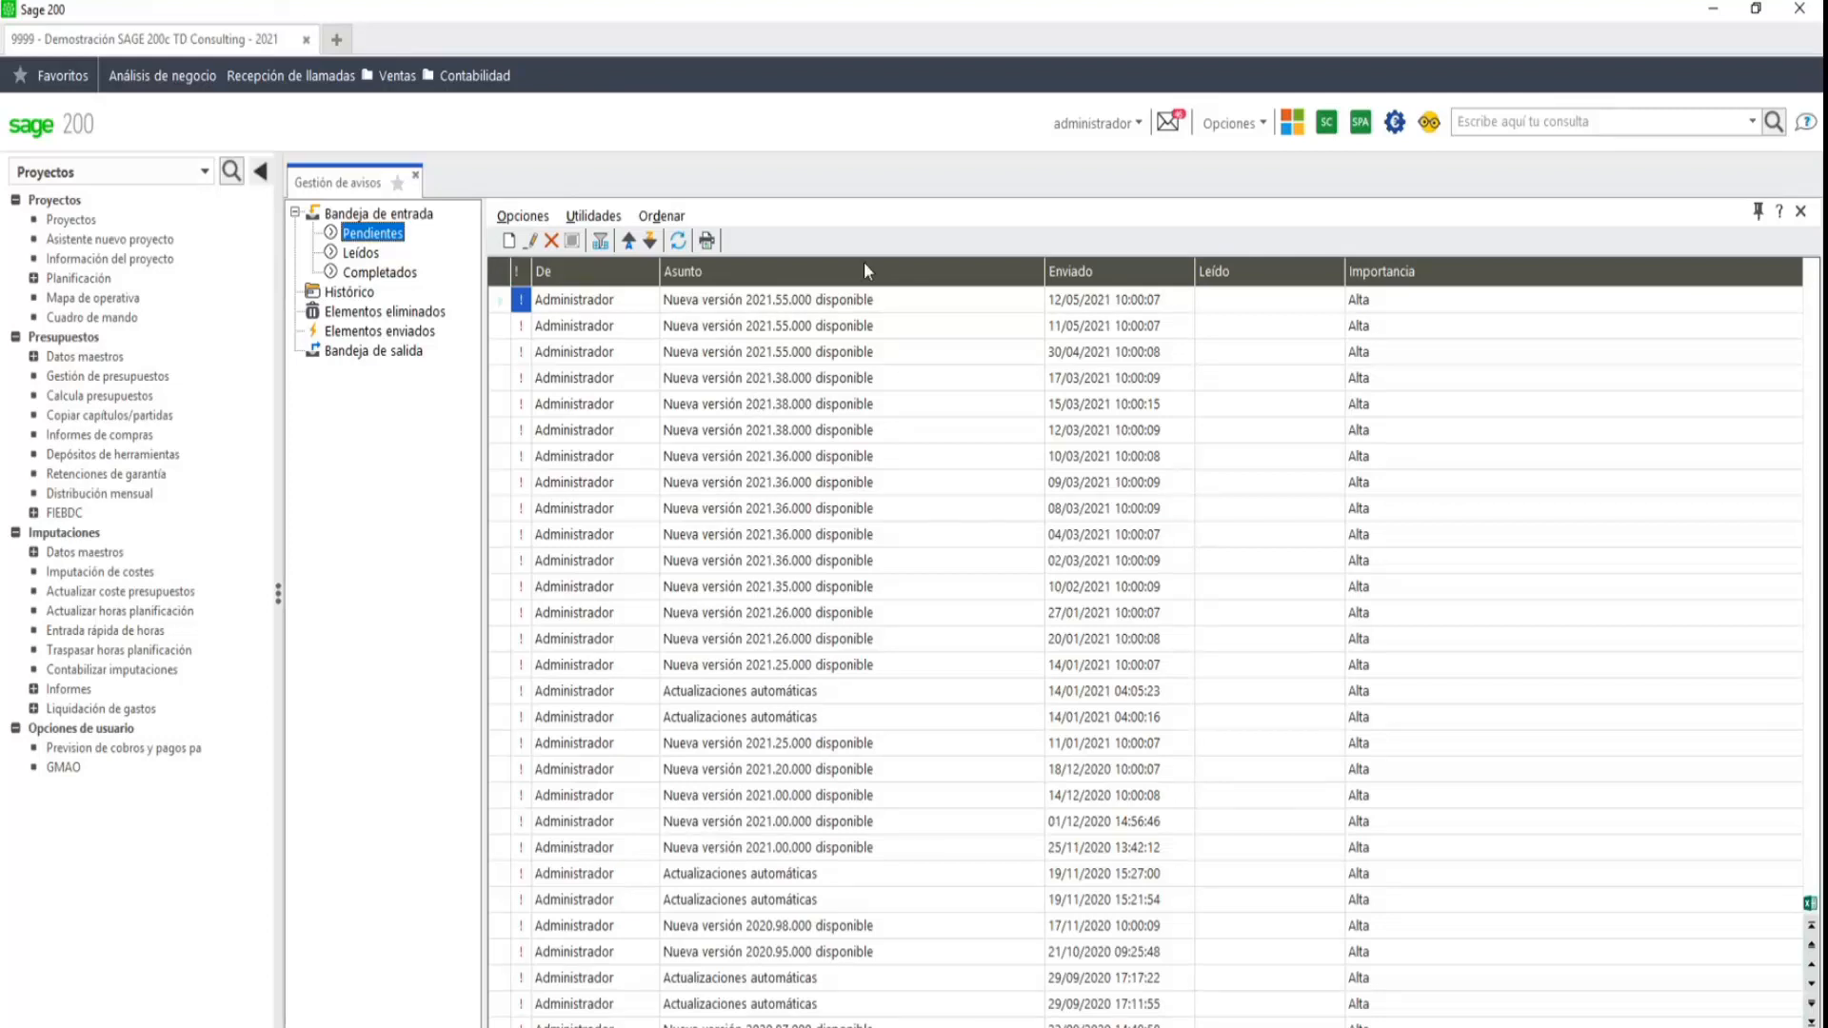
left_click(415, 179)
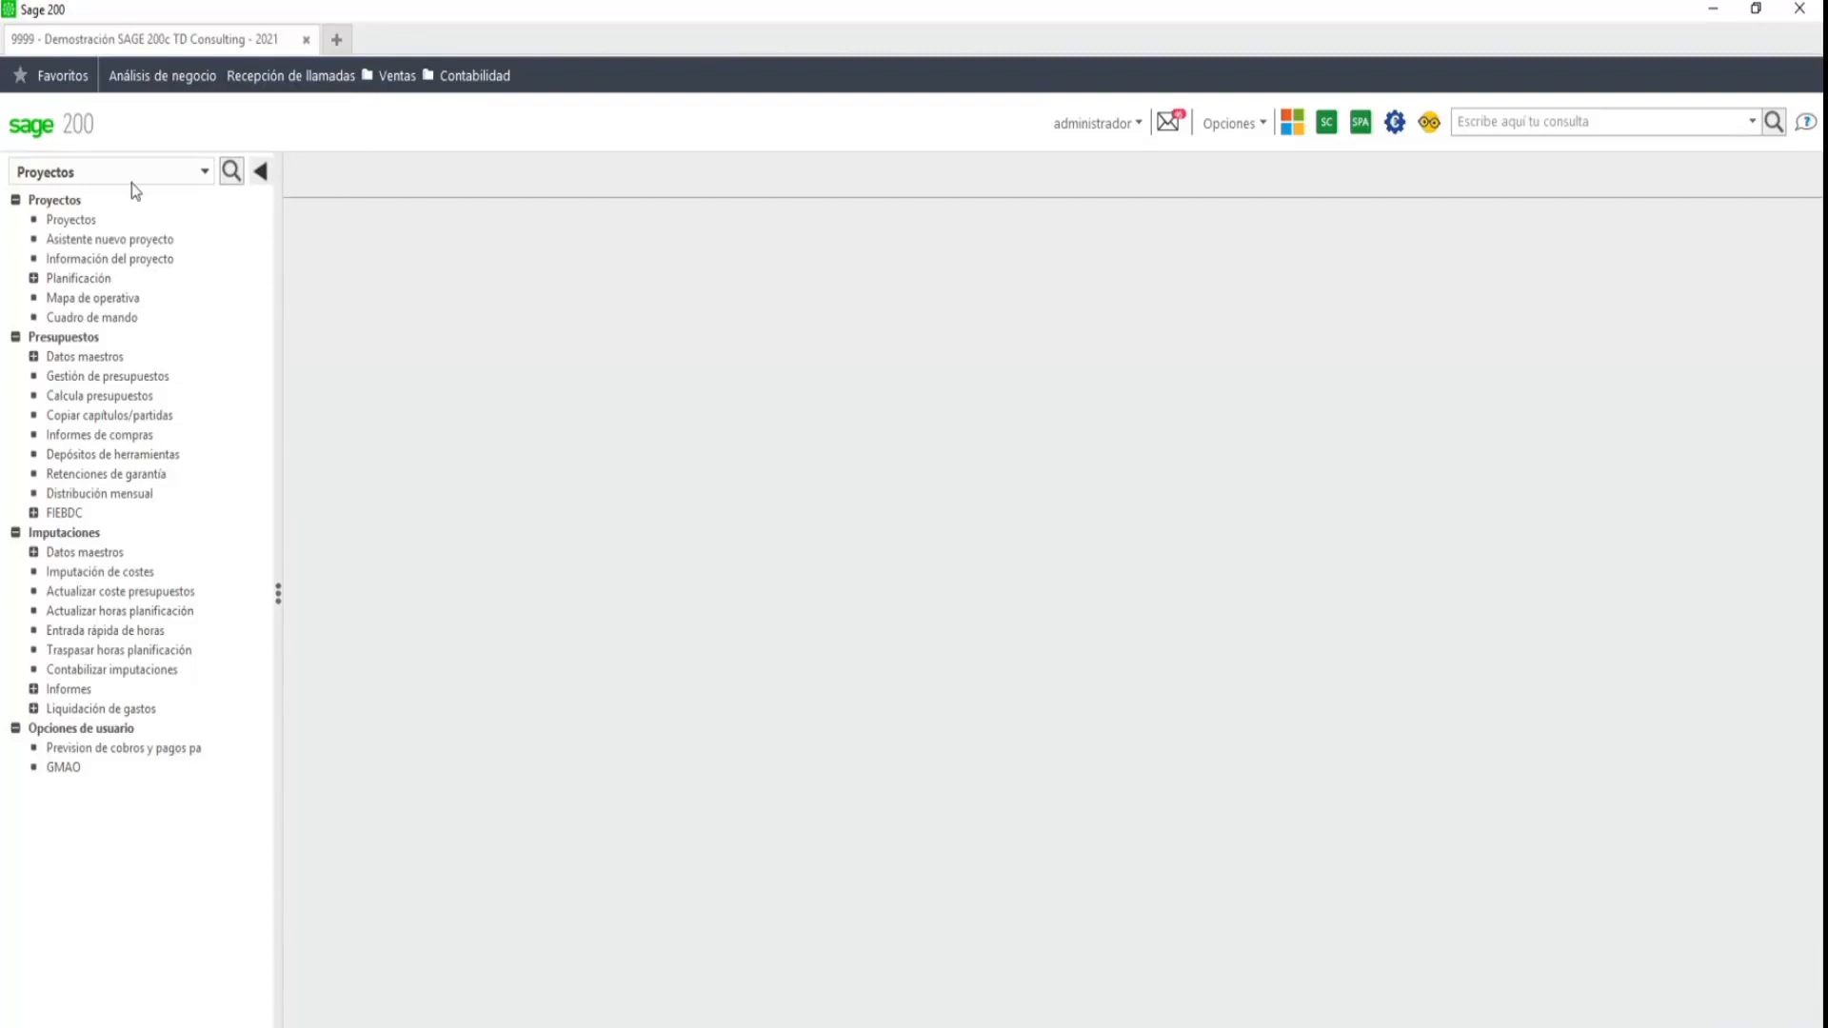
- Switch to the Ventas module, view the Clientes list from the Ventas favourites and close it
left_click(204, 173)
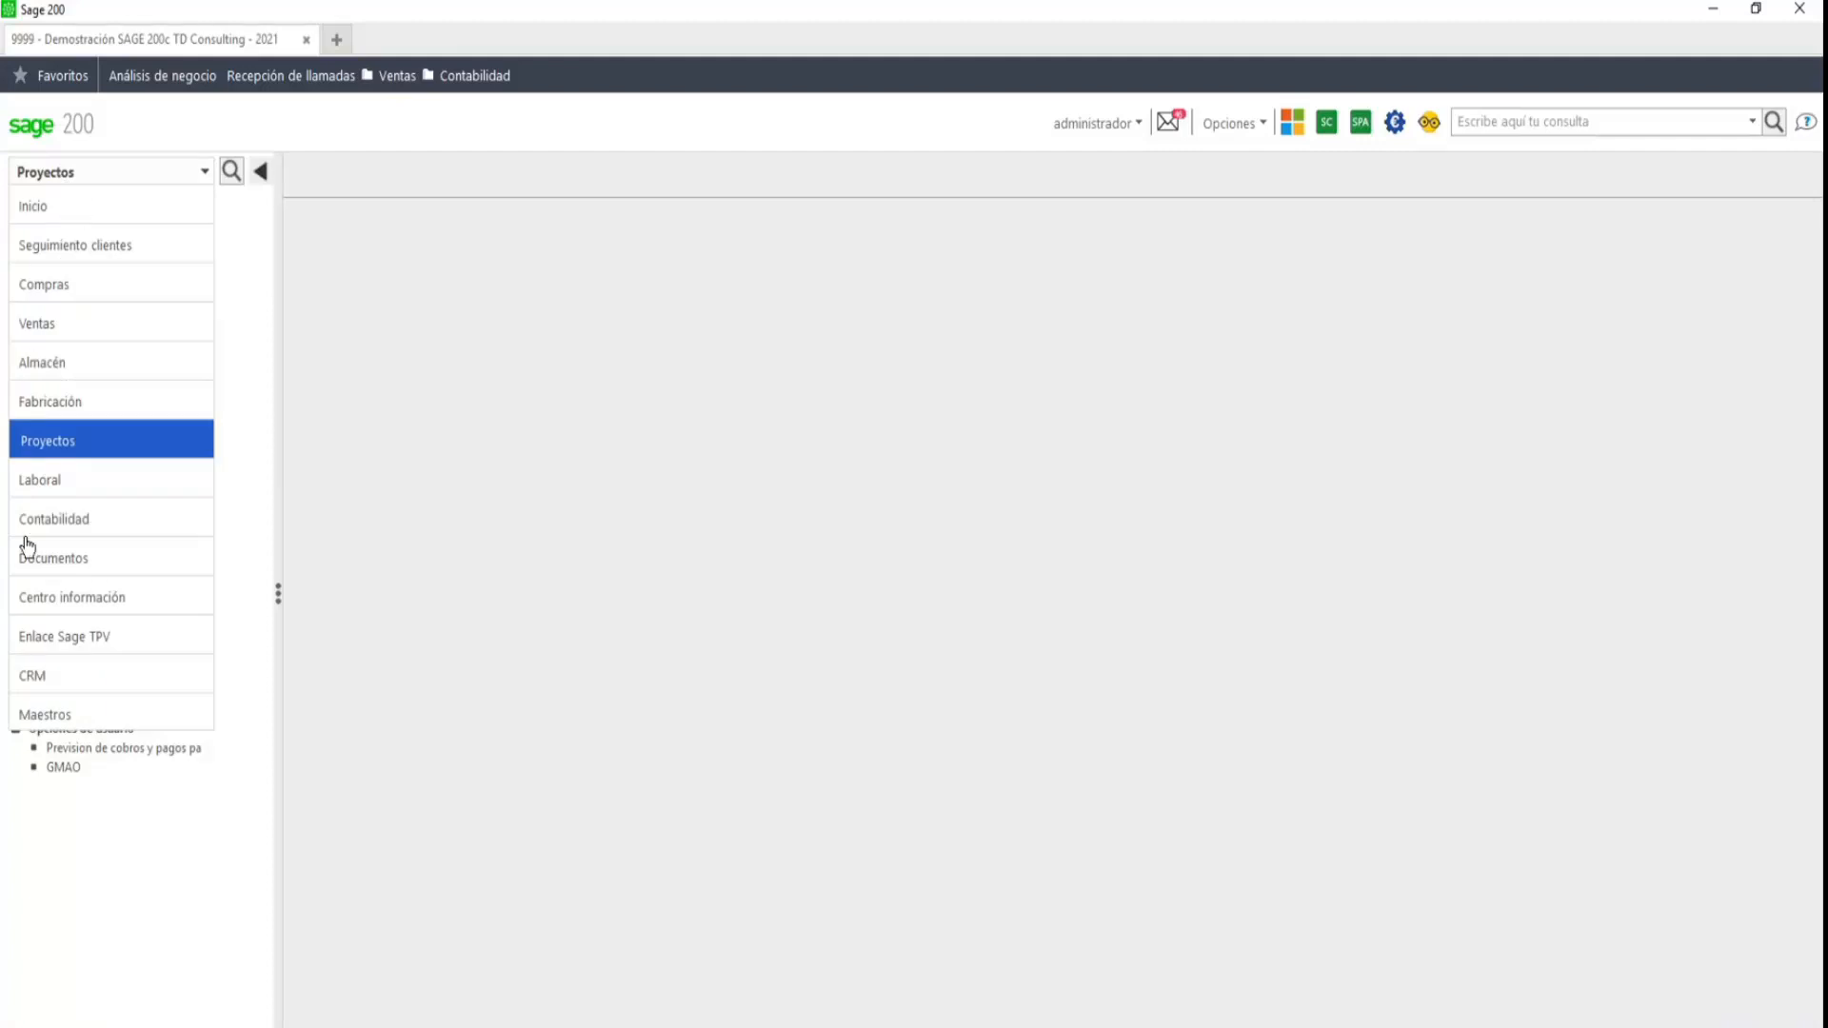
left_click(47, 328)
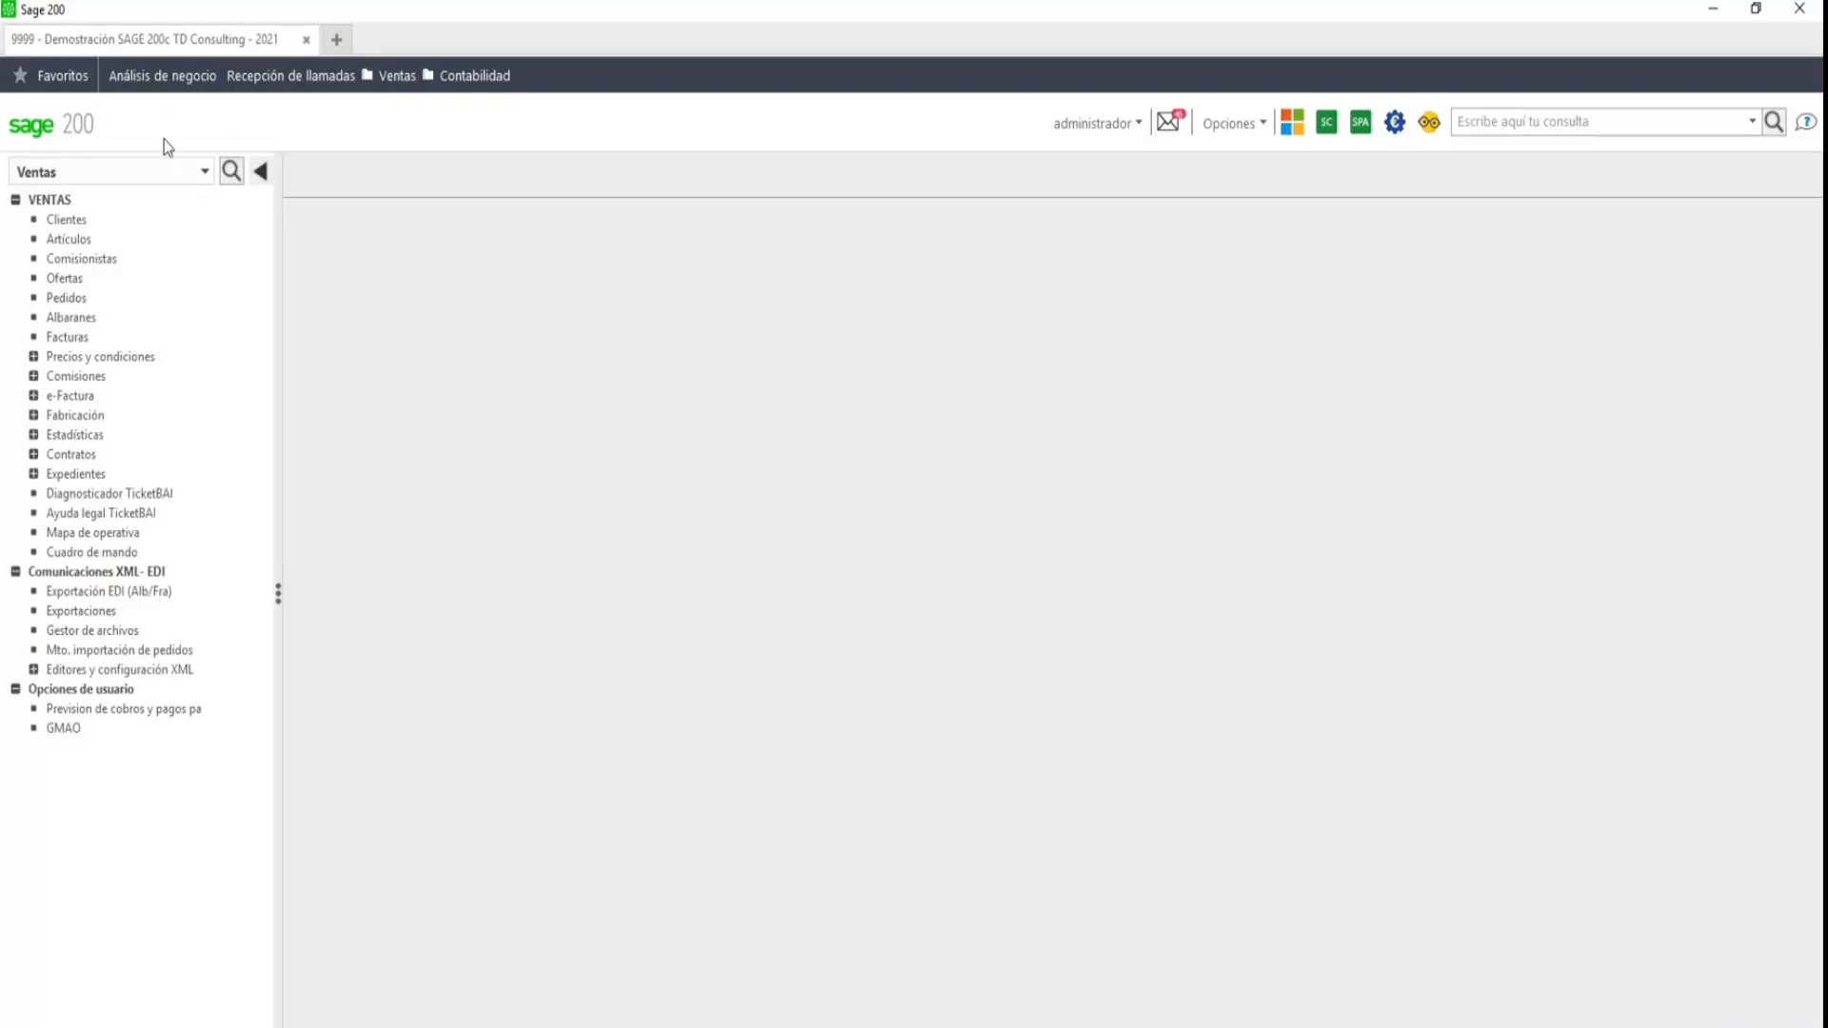
left_click(405, 80)
left_click(426, 99)
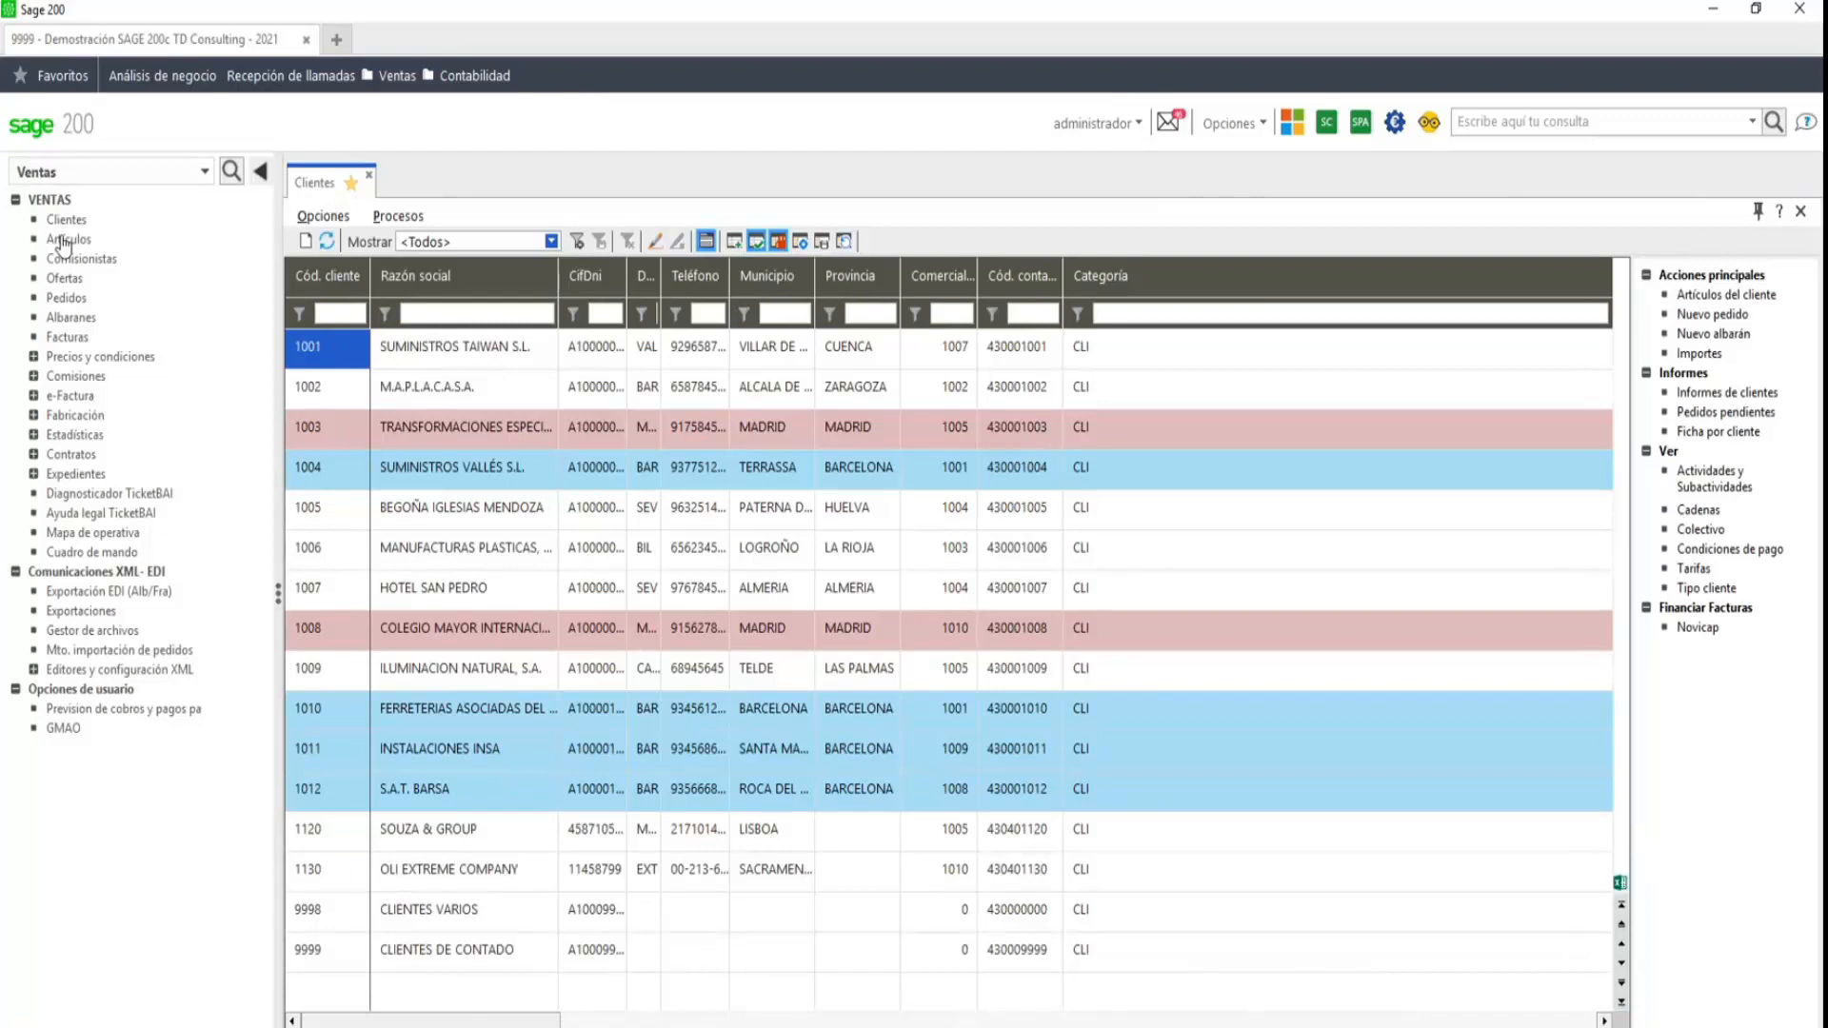
left_click(352, 183)
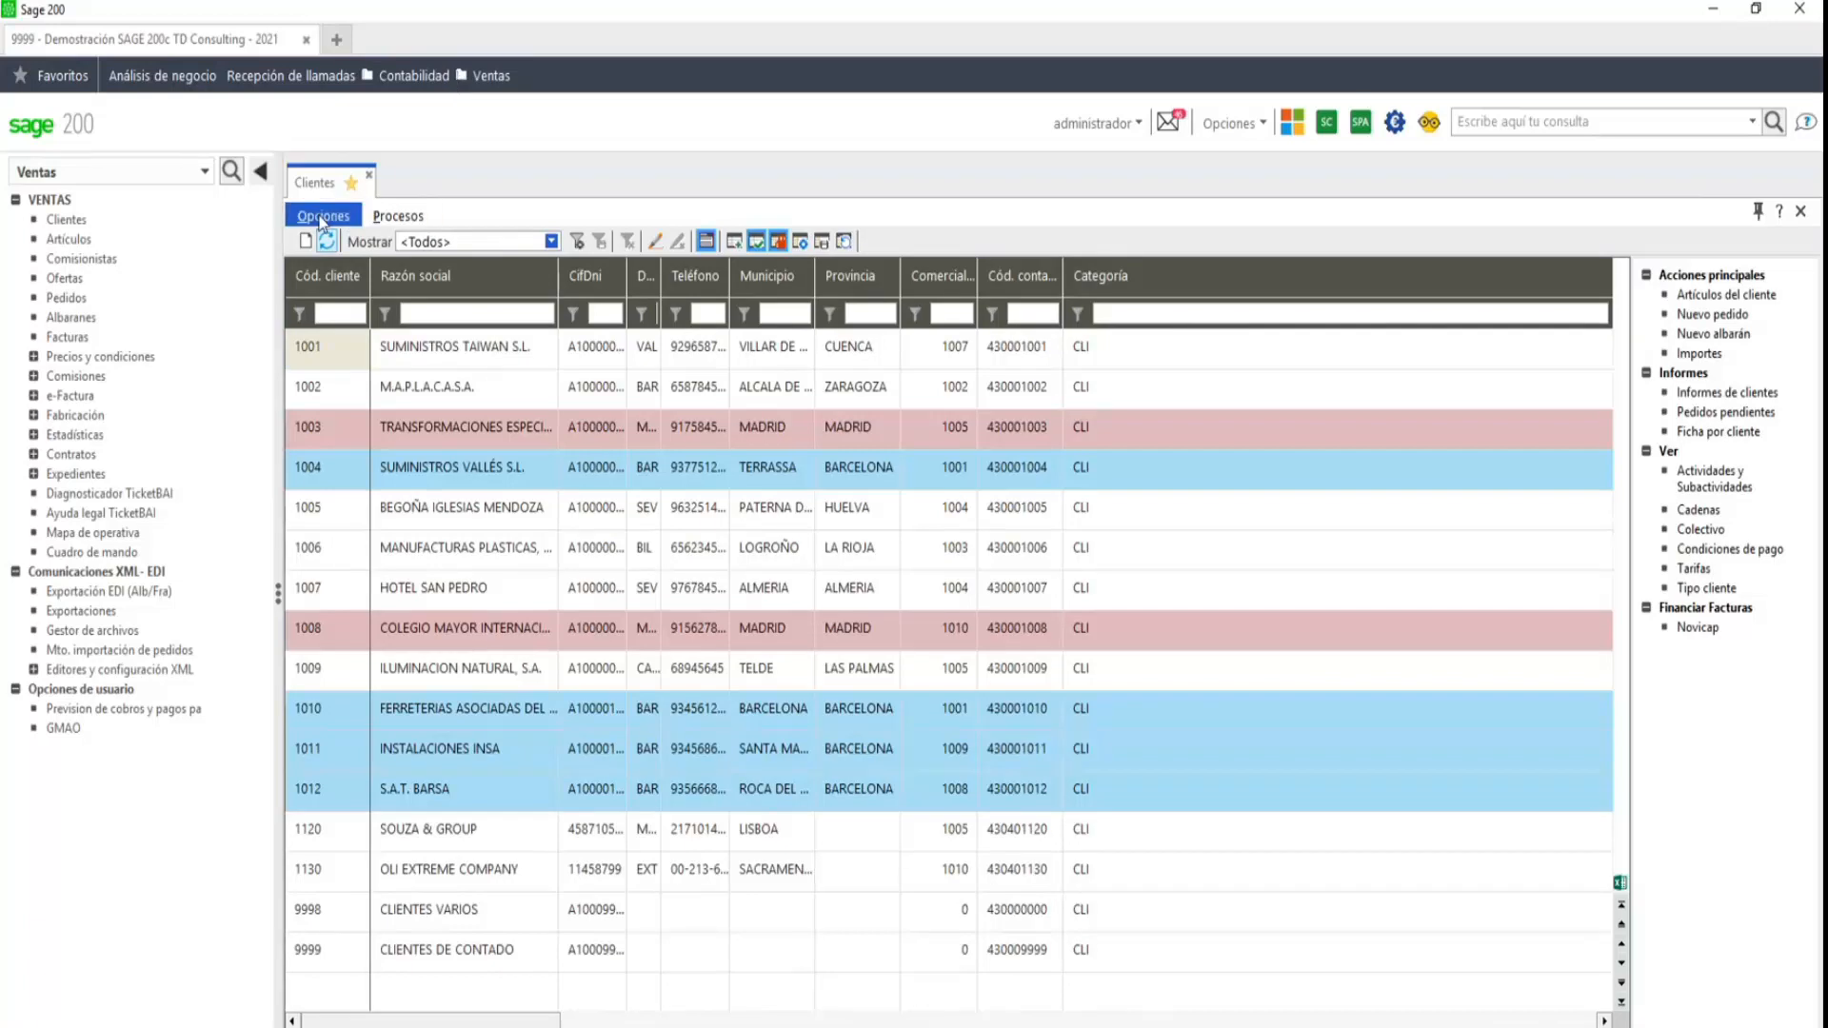
left_click(369, 177)
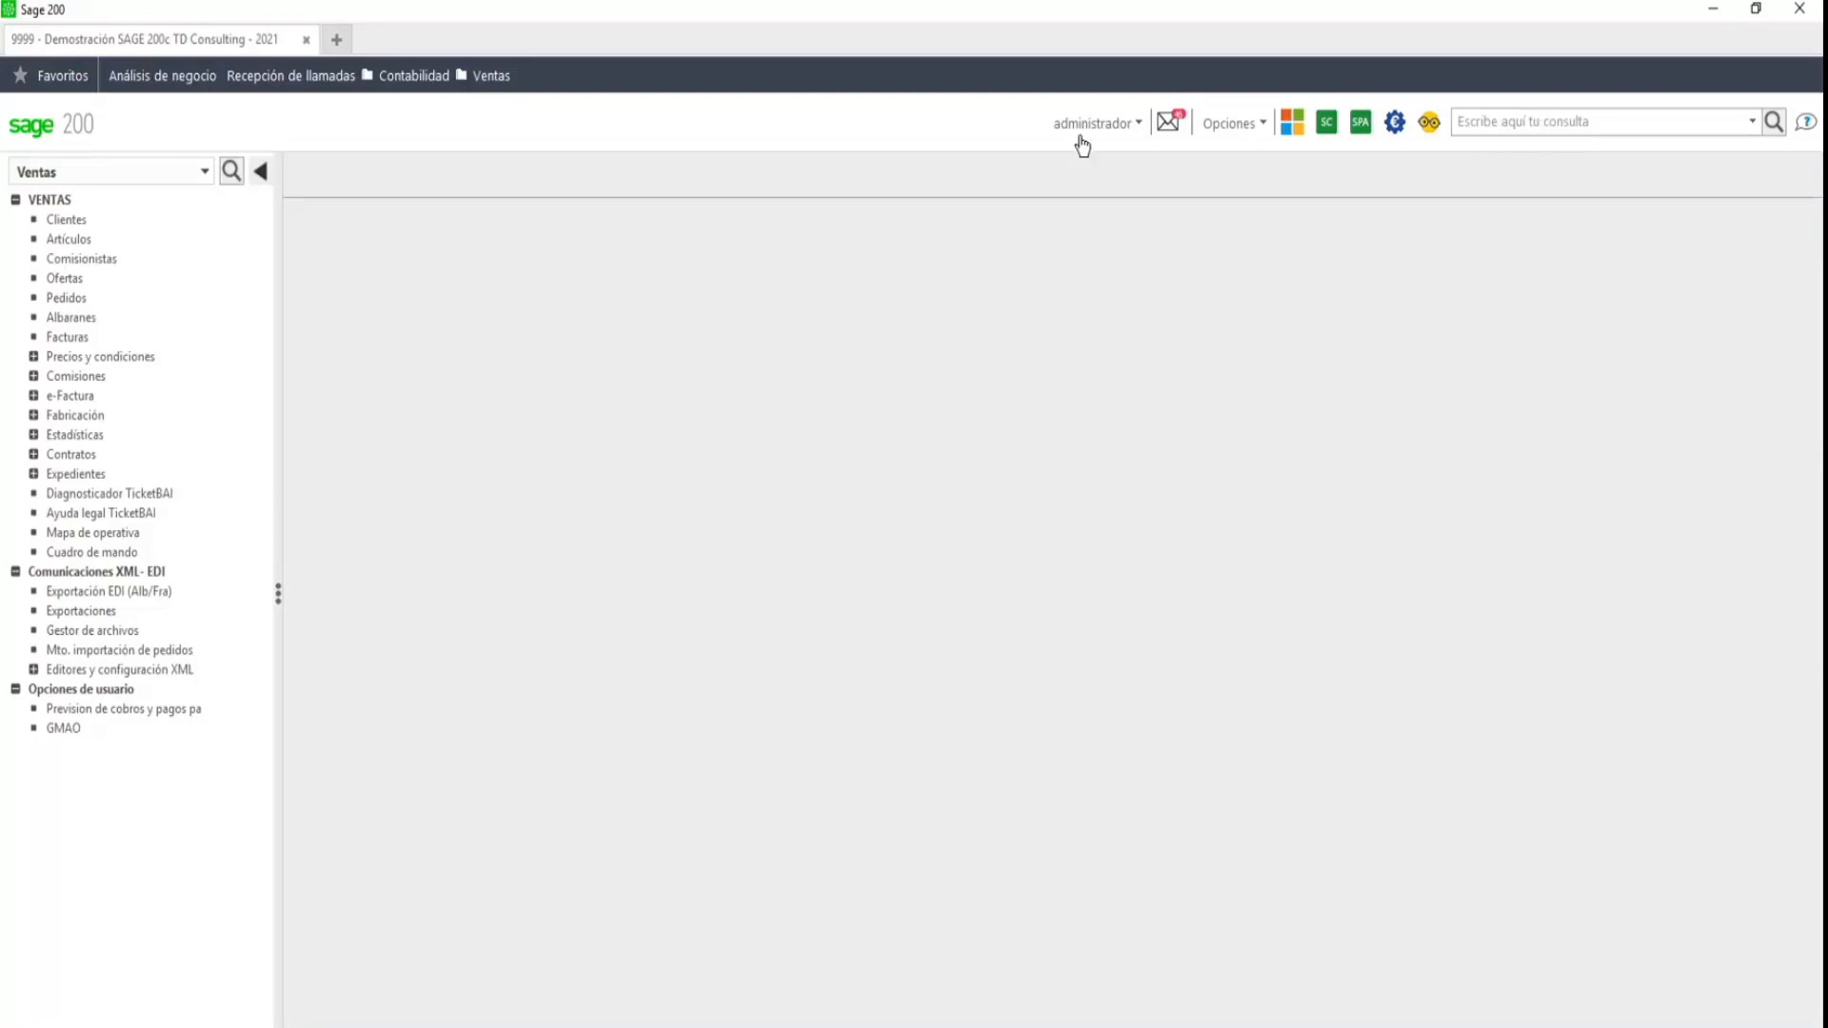
- Look through the session options and the user-change login, leaving both without changes
left_click(1243, 132)
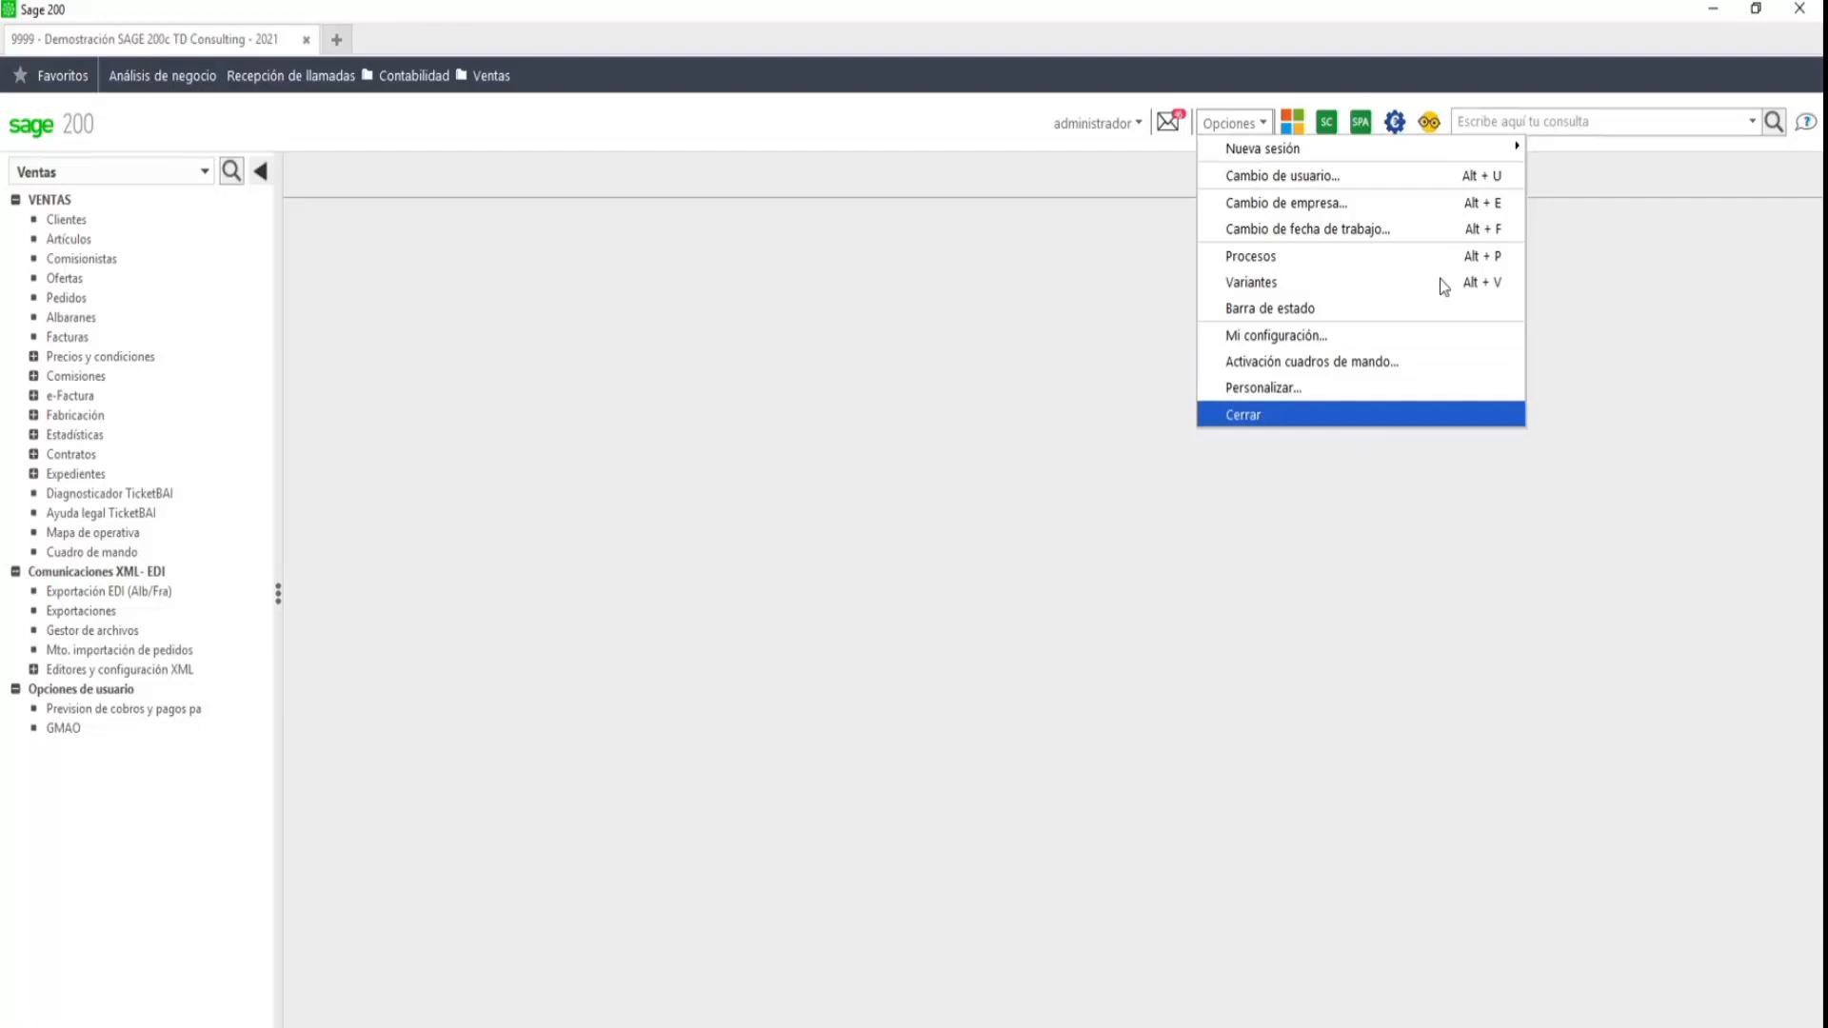
left_click(1076, 380)
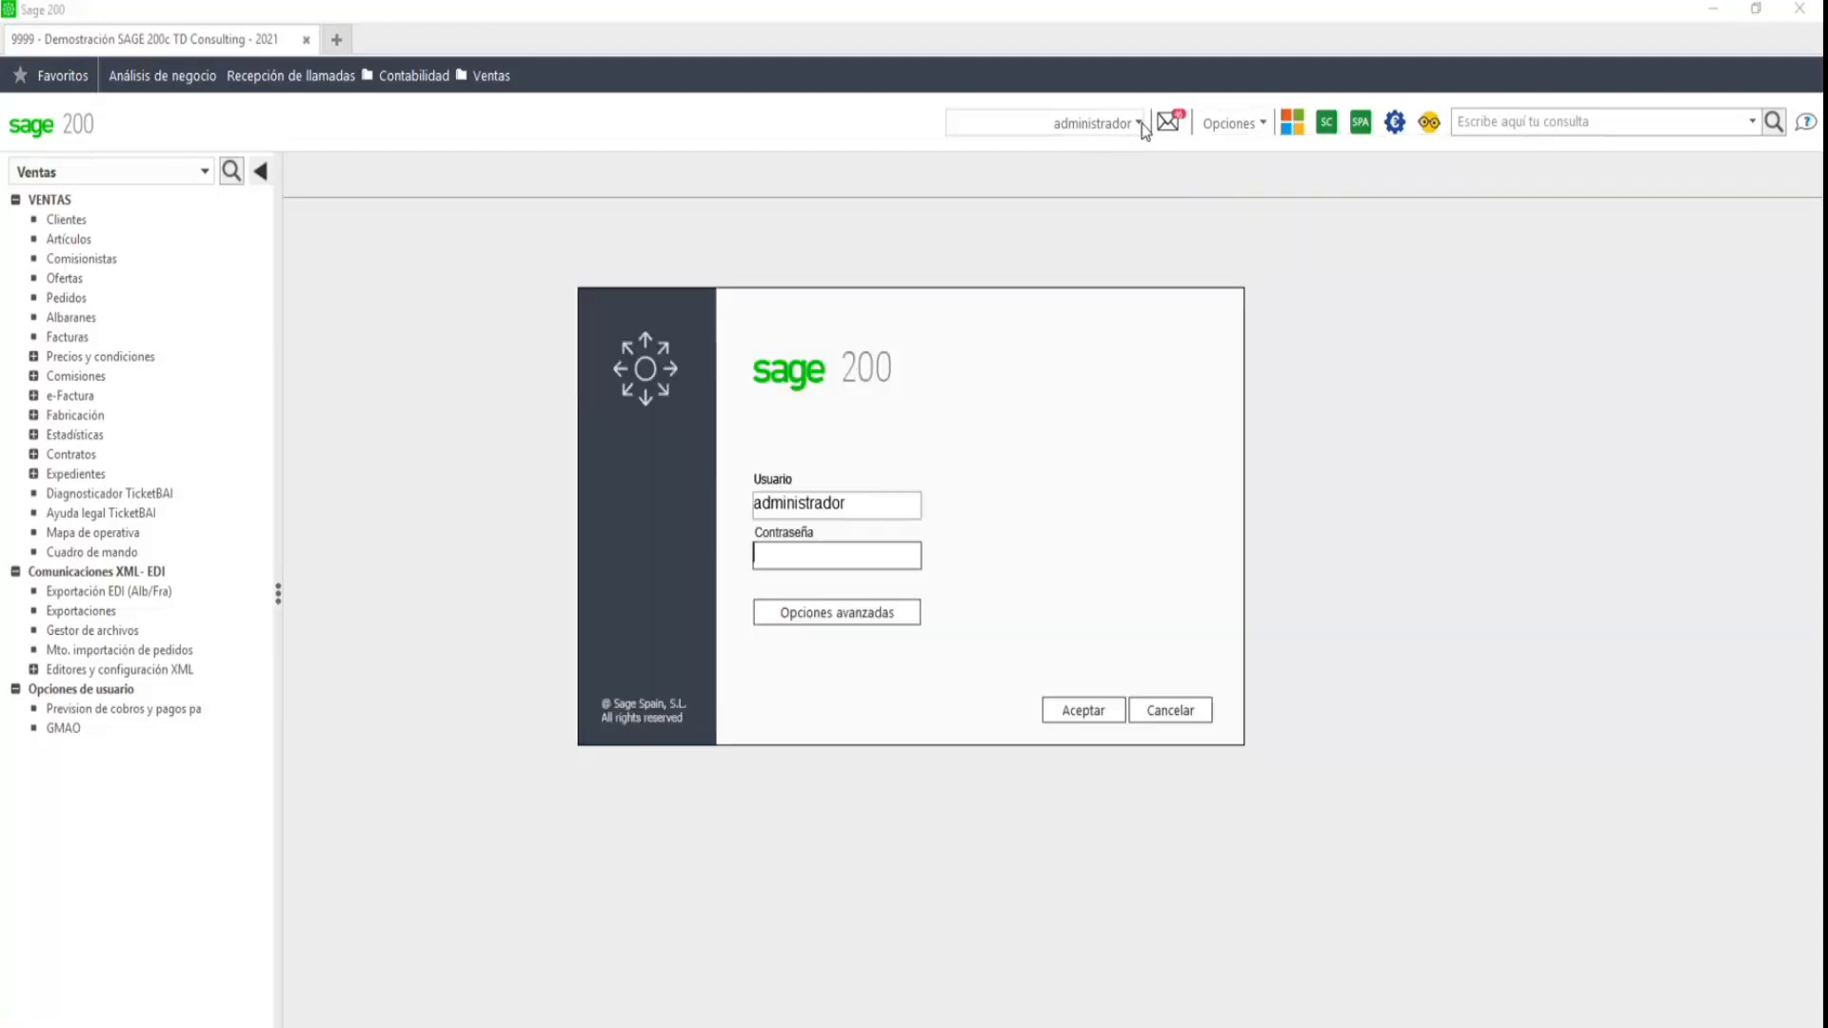
left_click(1181, 712)
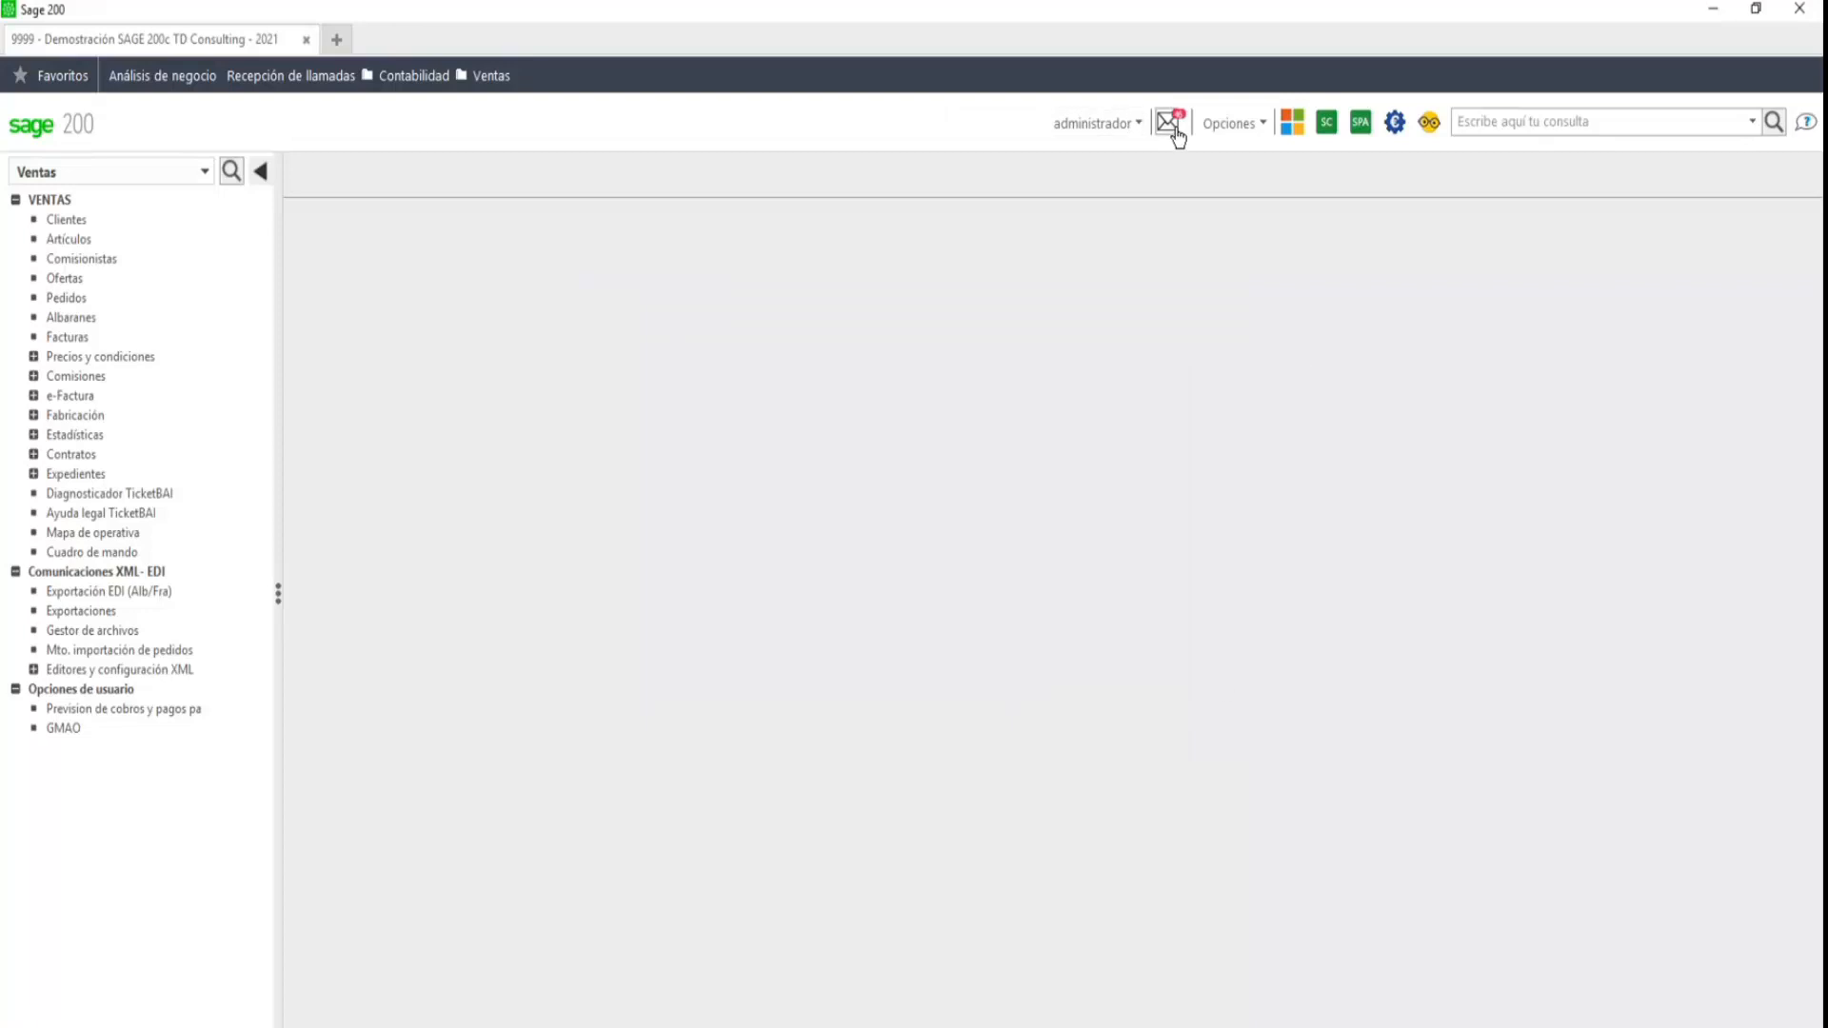
- View the pending notices and close them, and open the Ventas operations map (Mapa de operativa)
left_click(1175, 130)
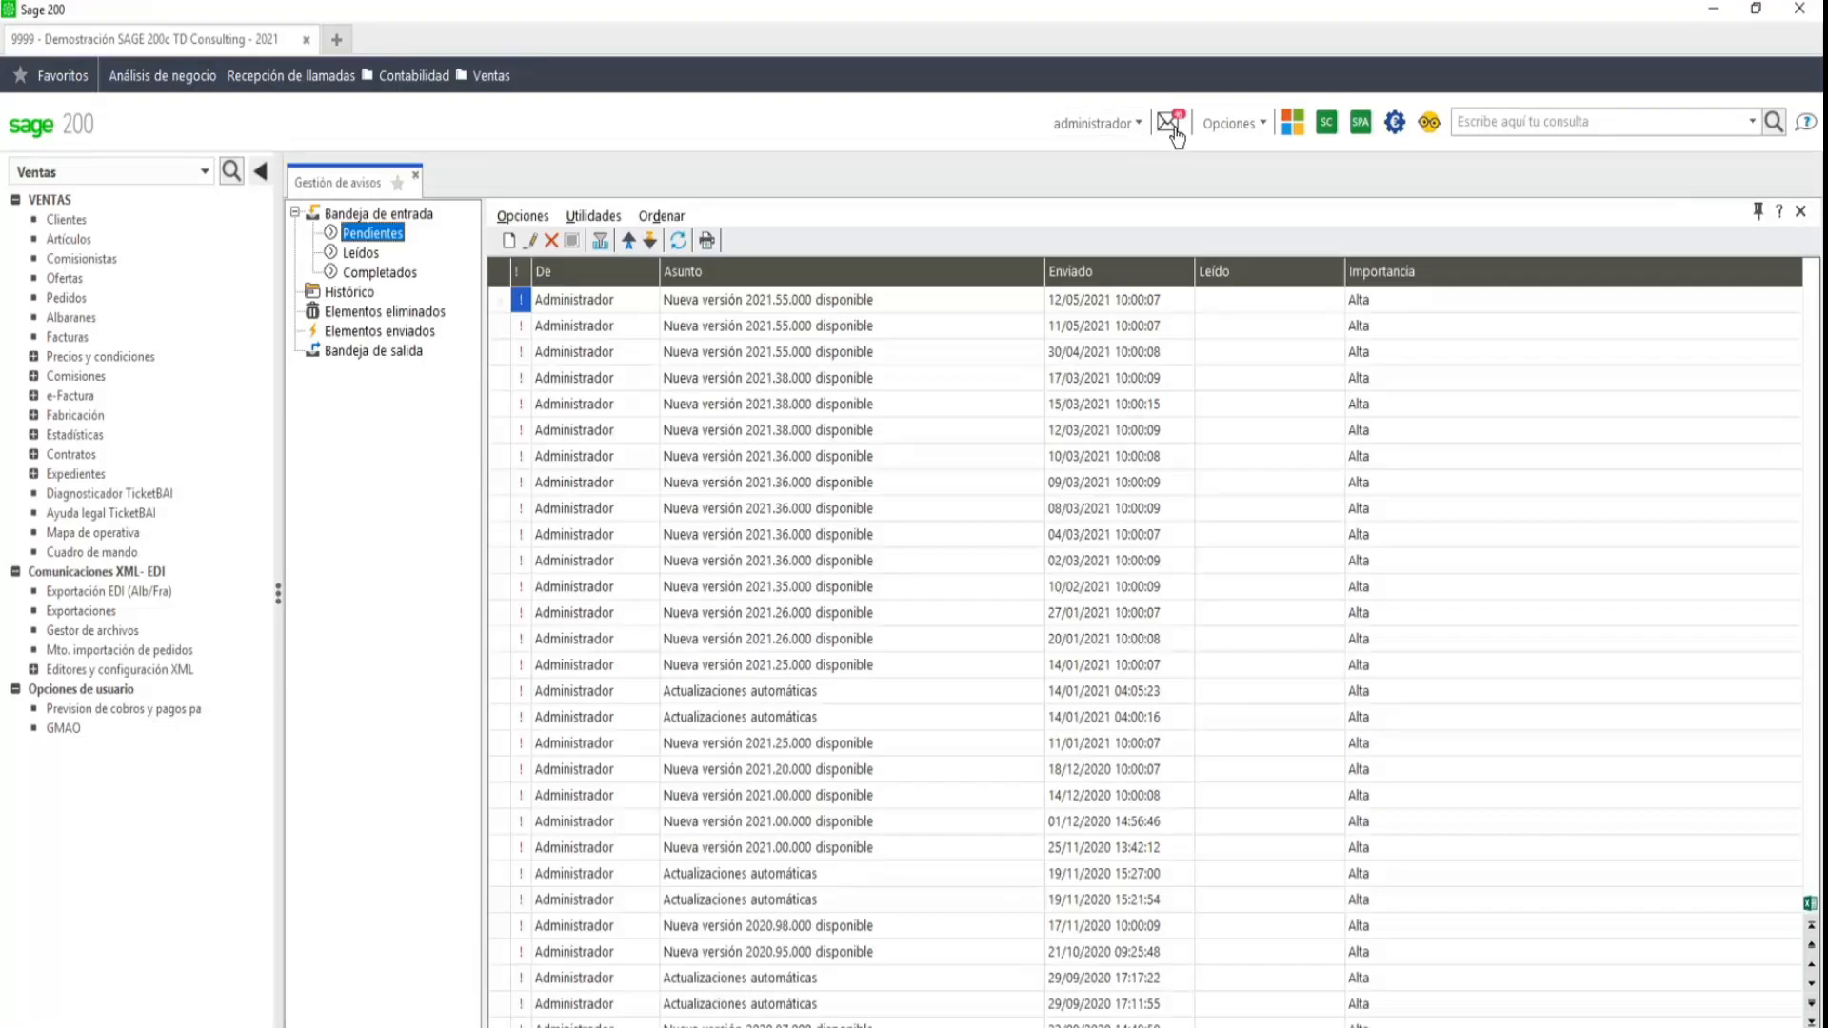
left_click(417, 178)
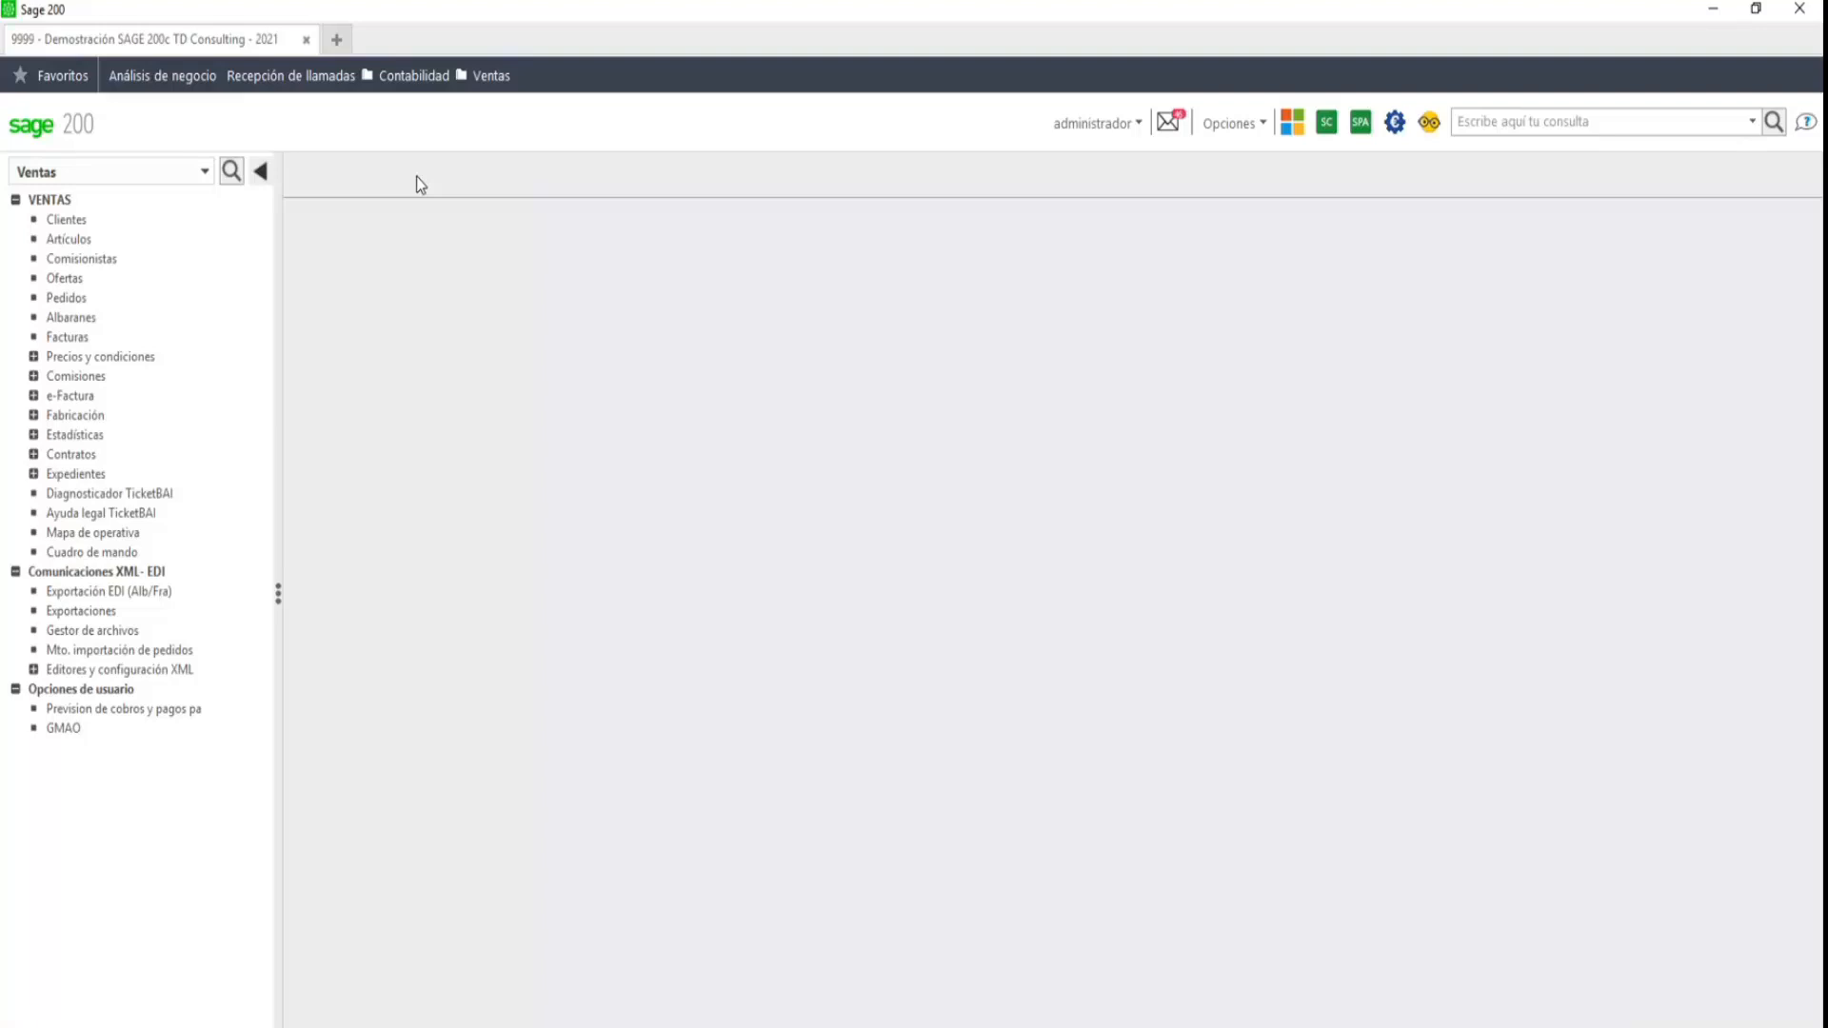
left_click(114, 534)
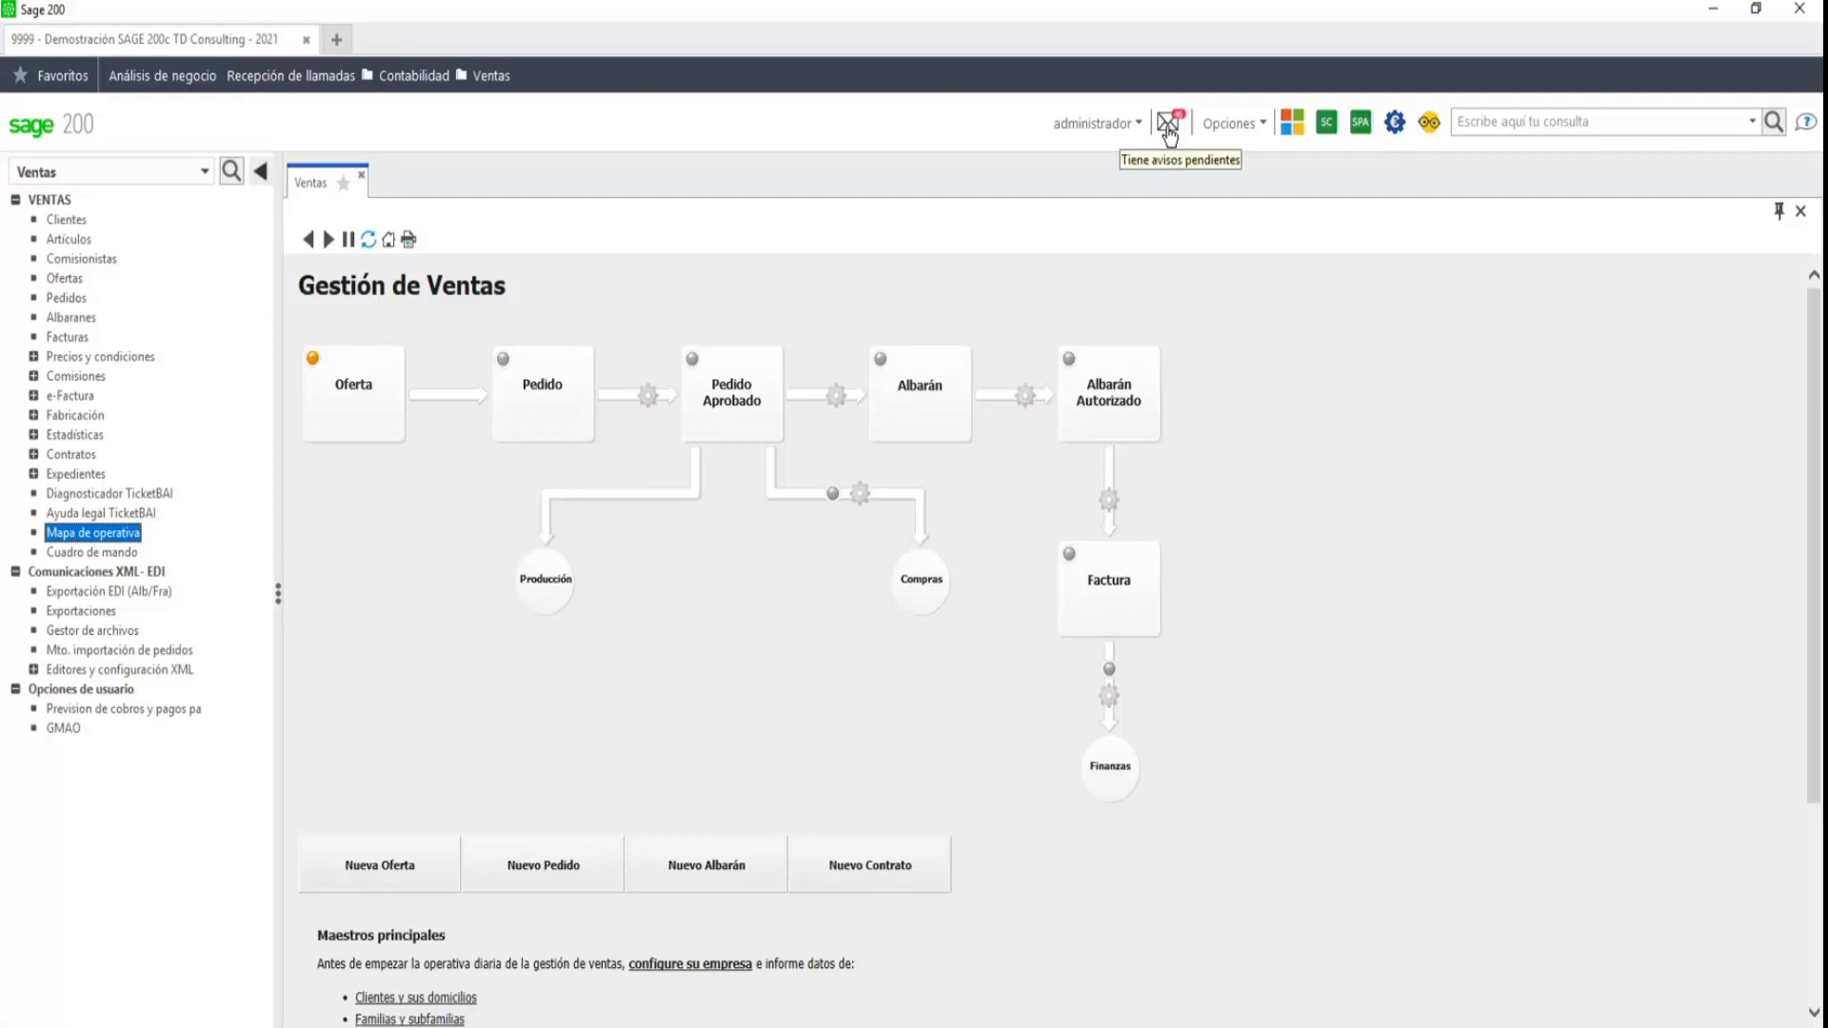
- Run a general search across all records for a person's surname
left_click(1502, 121)
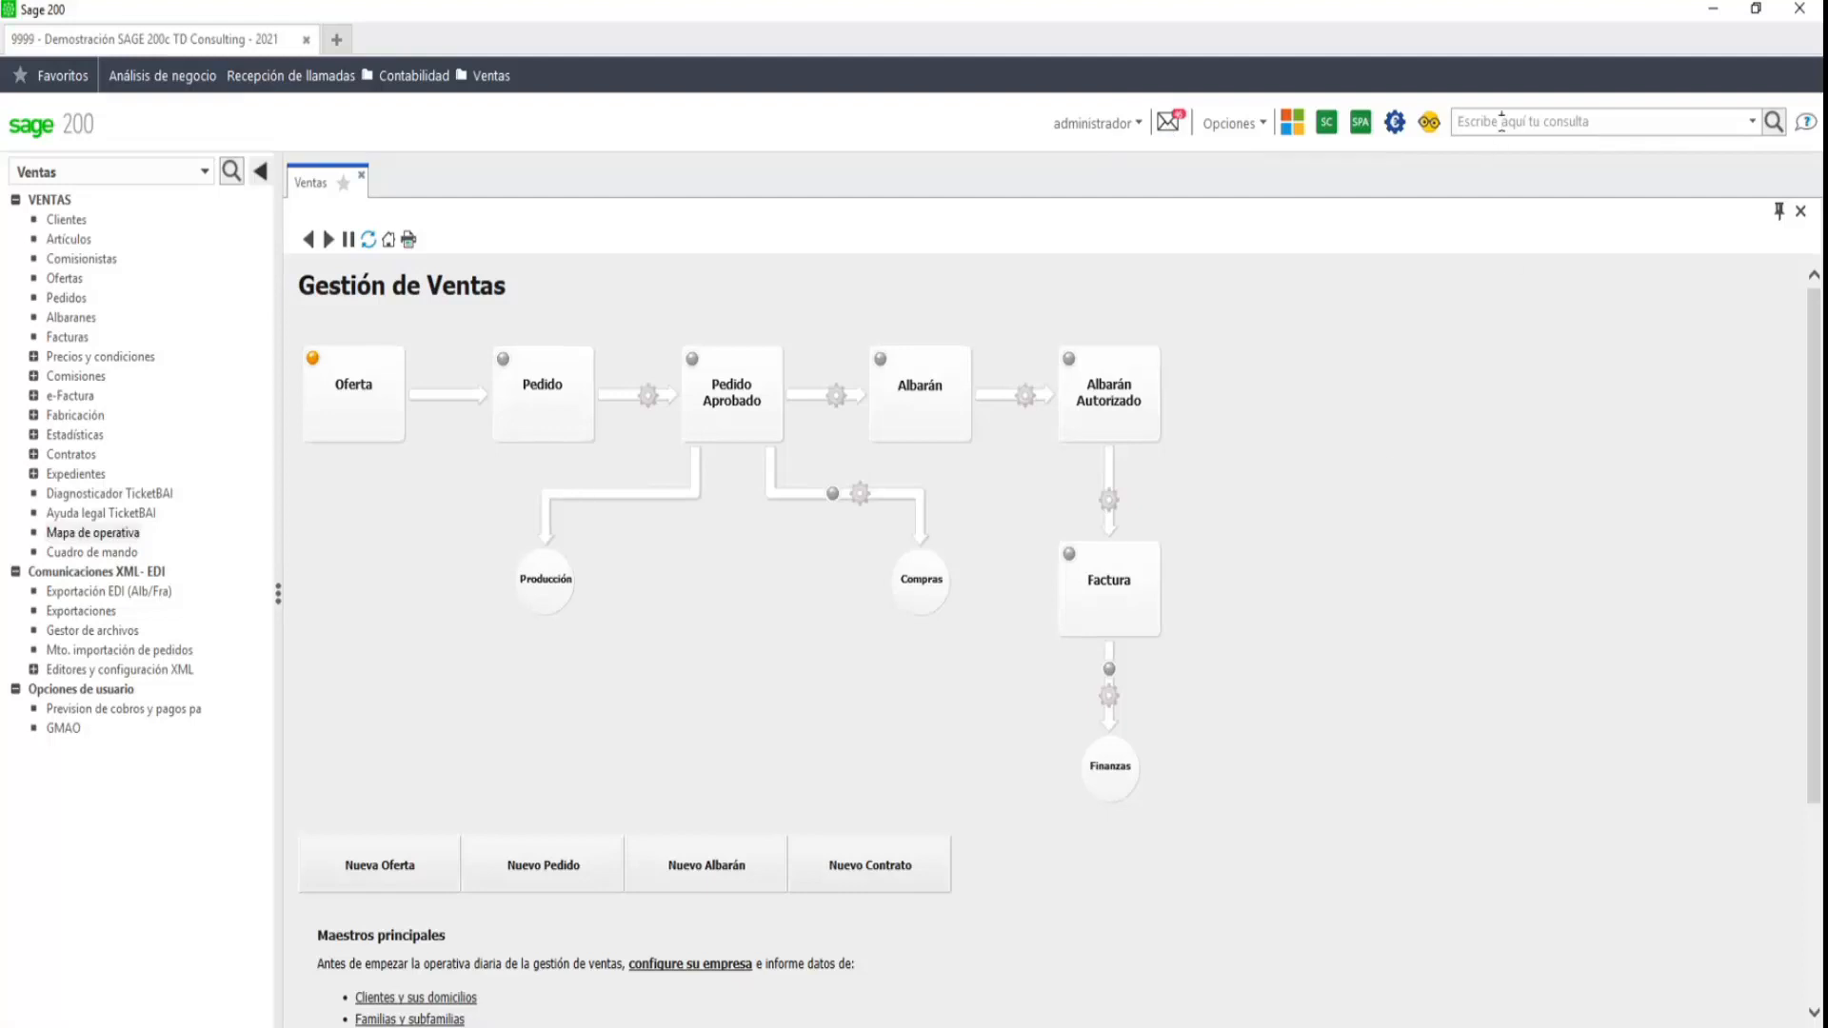
key("ctrl+a")
type("garcia")
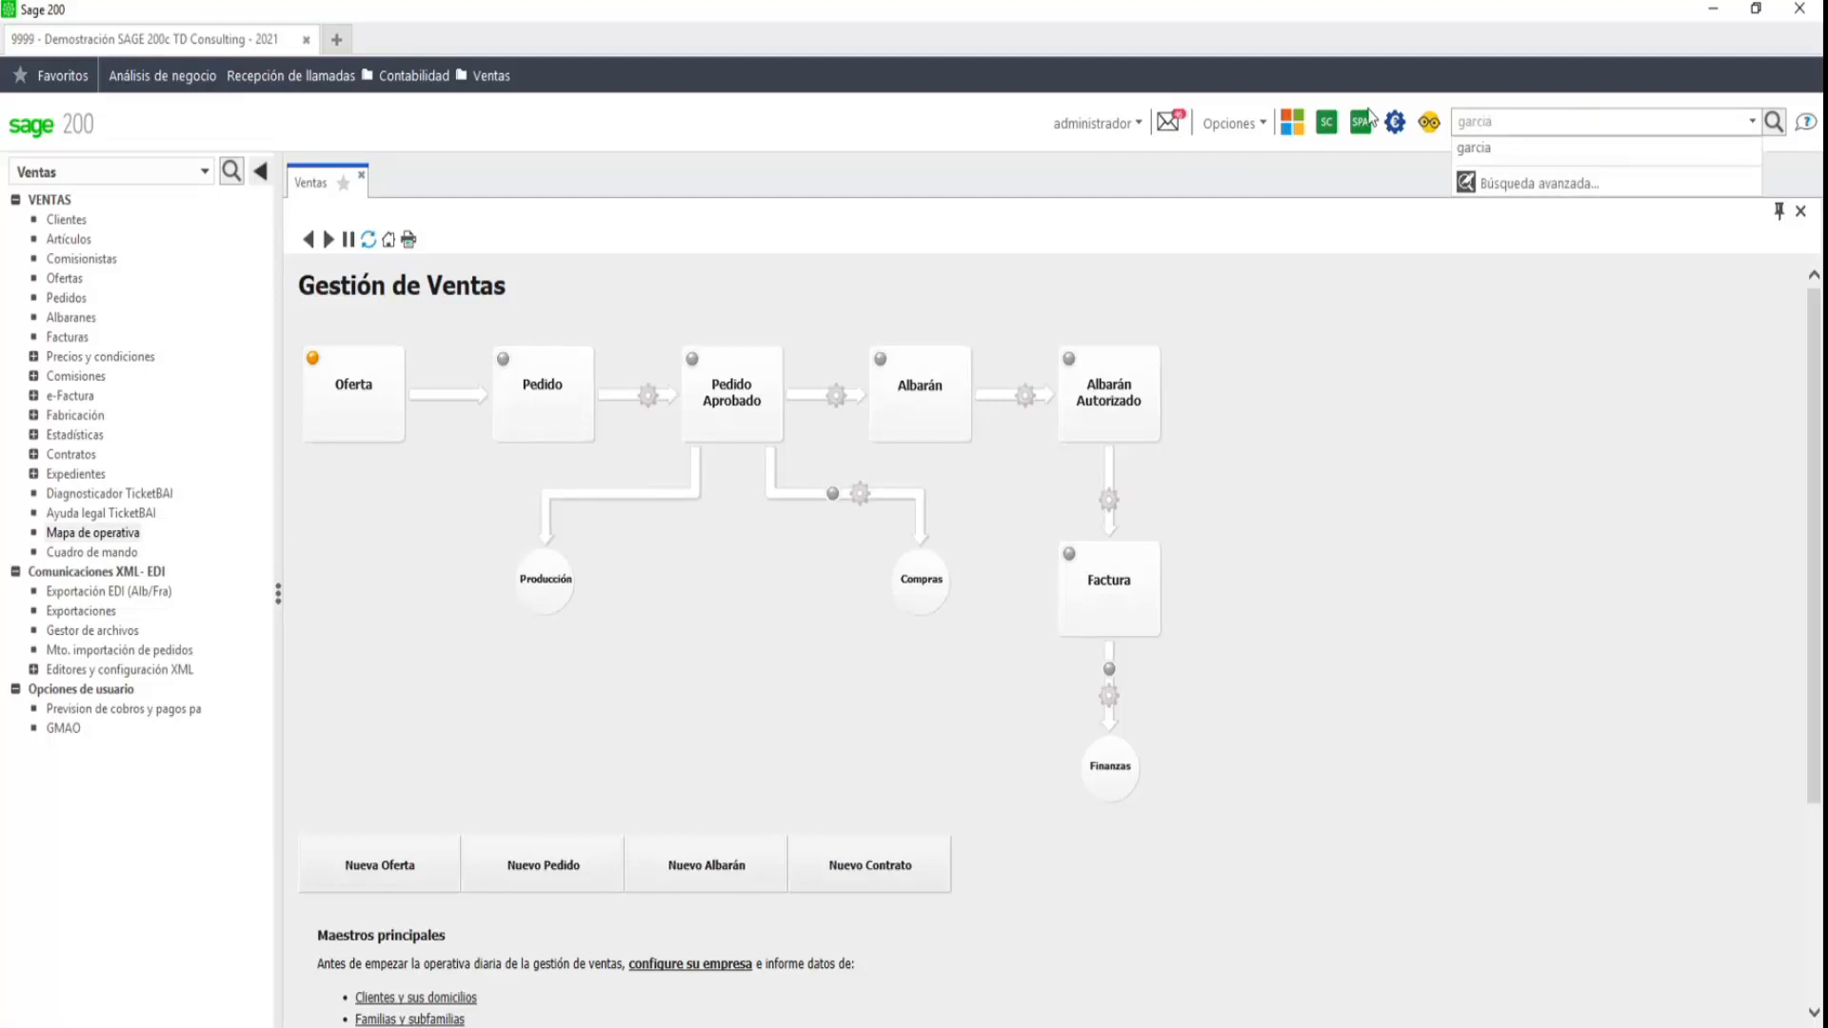
key("Return")
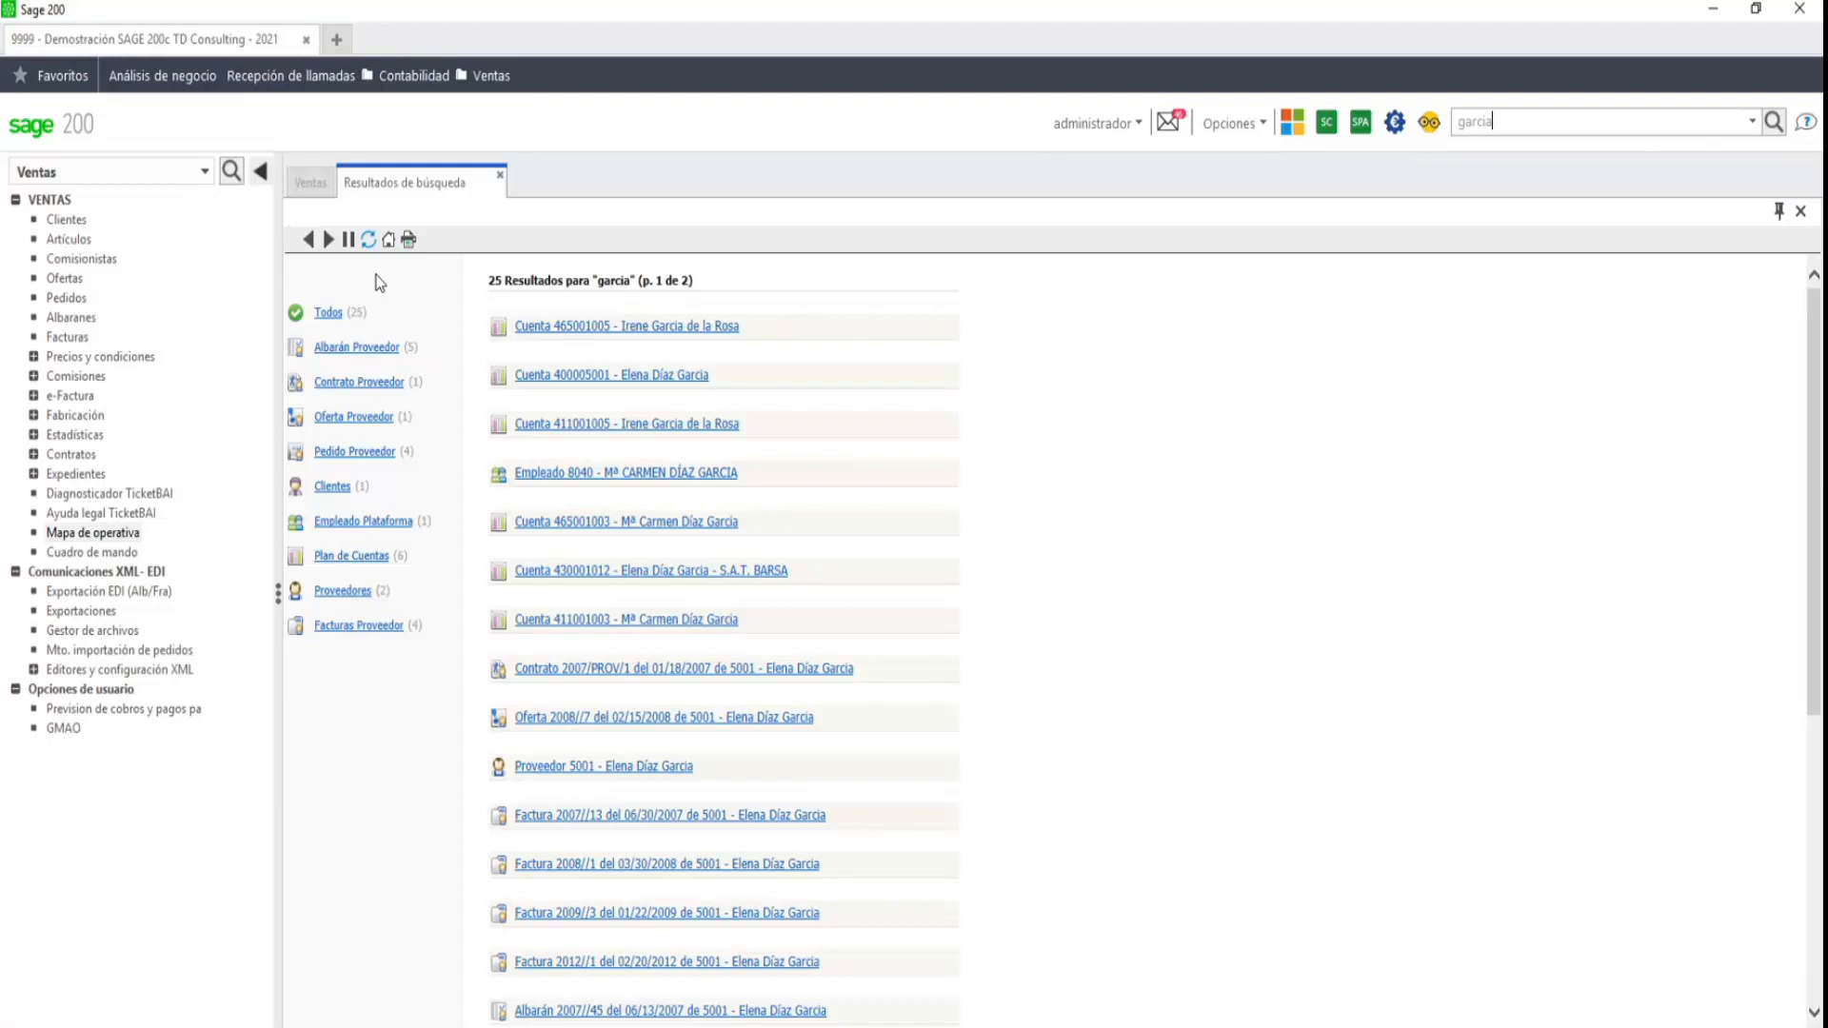
- Filter the search results by Albarán Proveedor and by Clientes, and close the results and the Ventas map
left_click(345, 352)
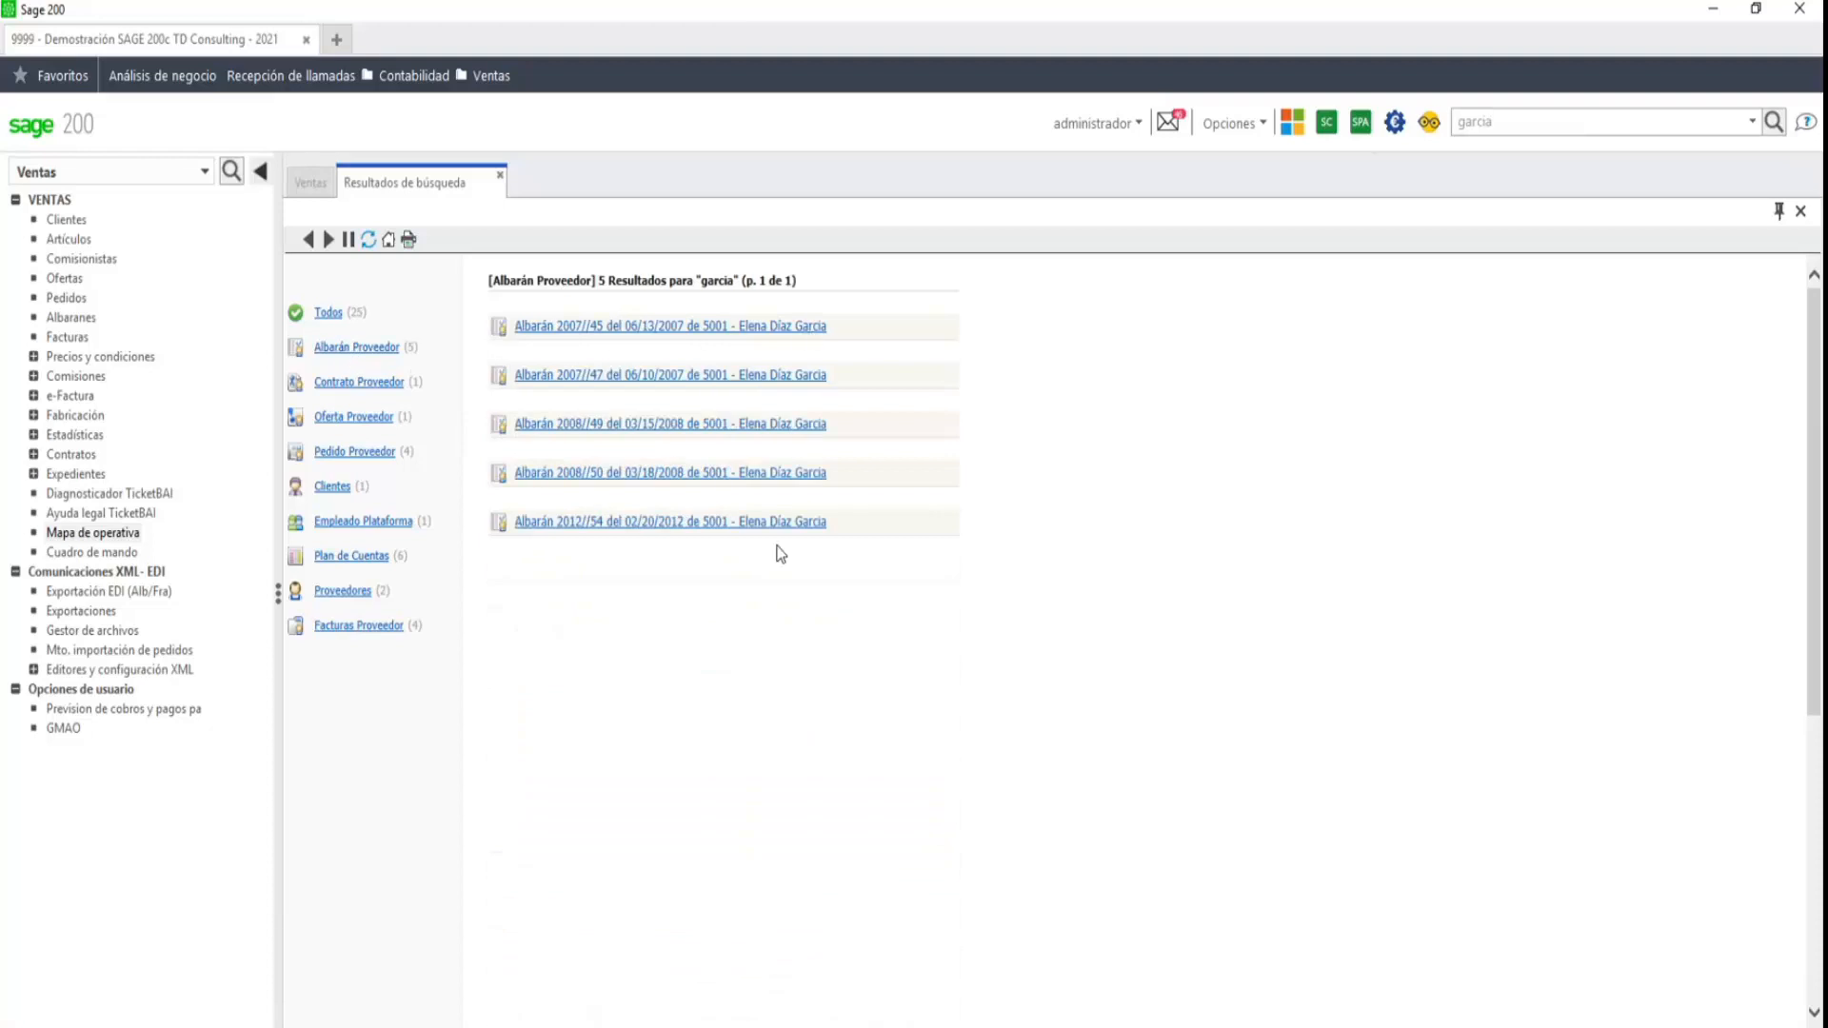
left_click(329, 488)
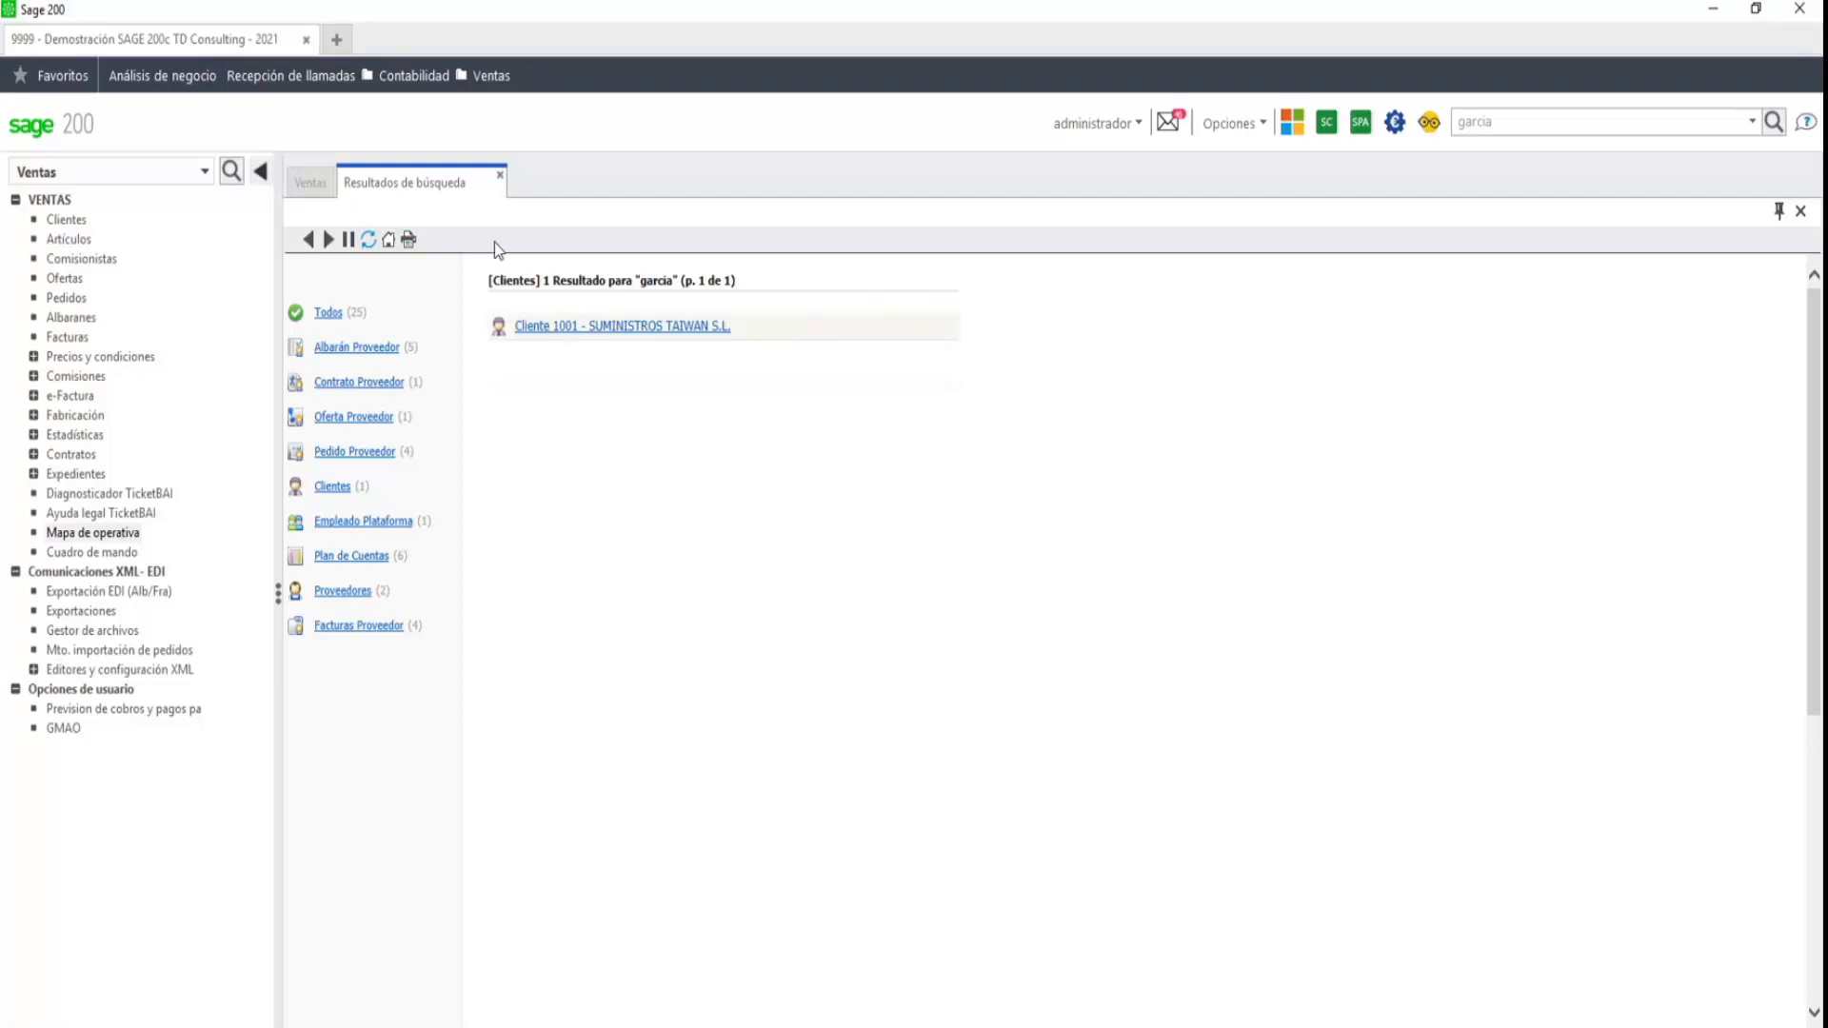
left_click(501, 176)
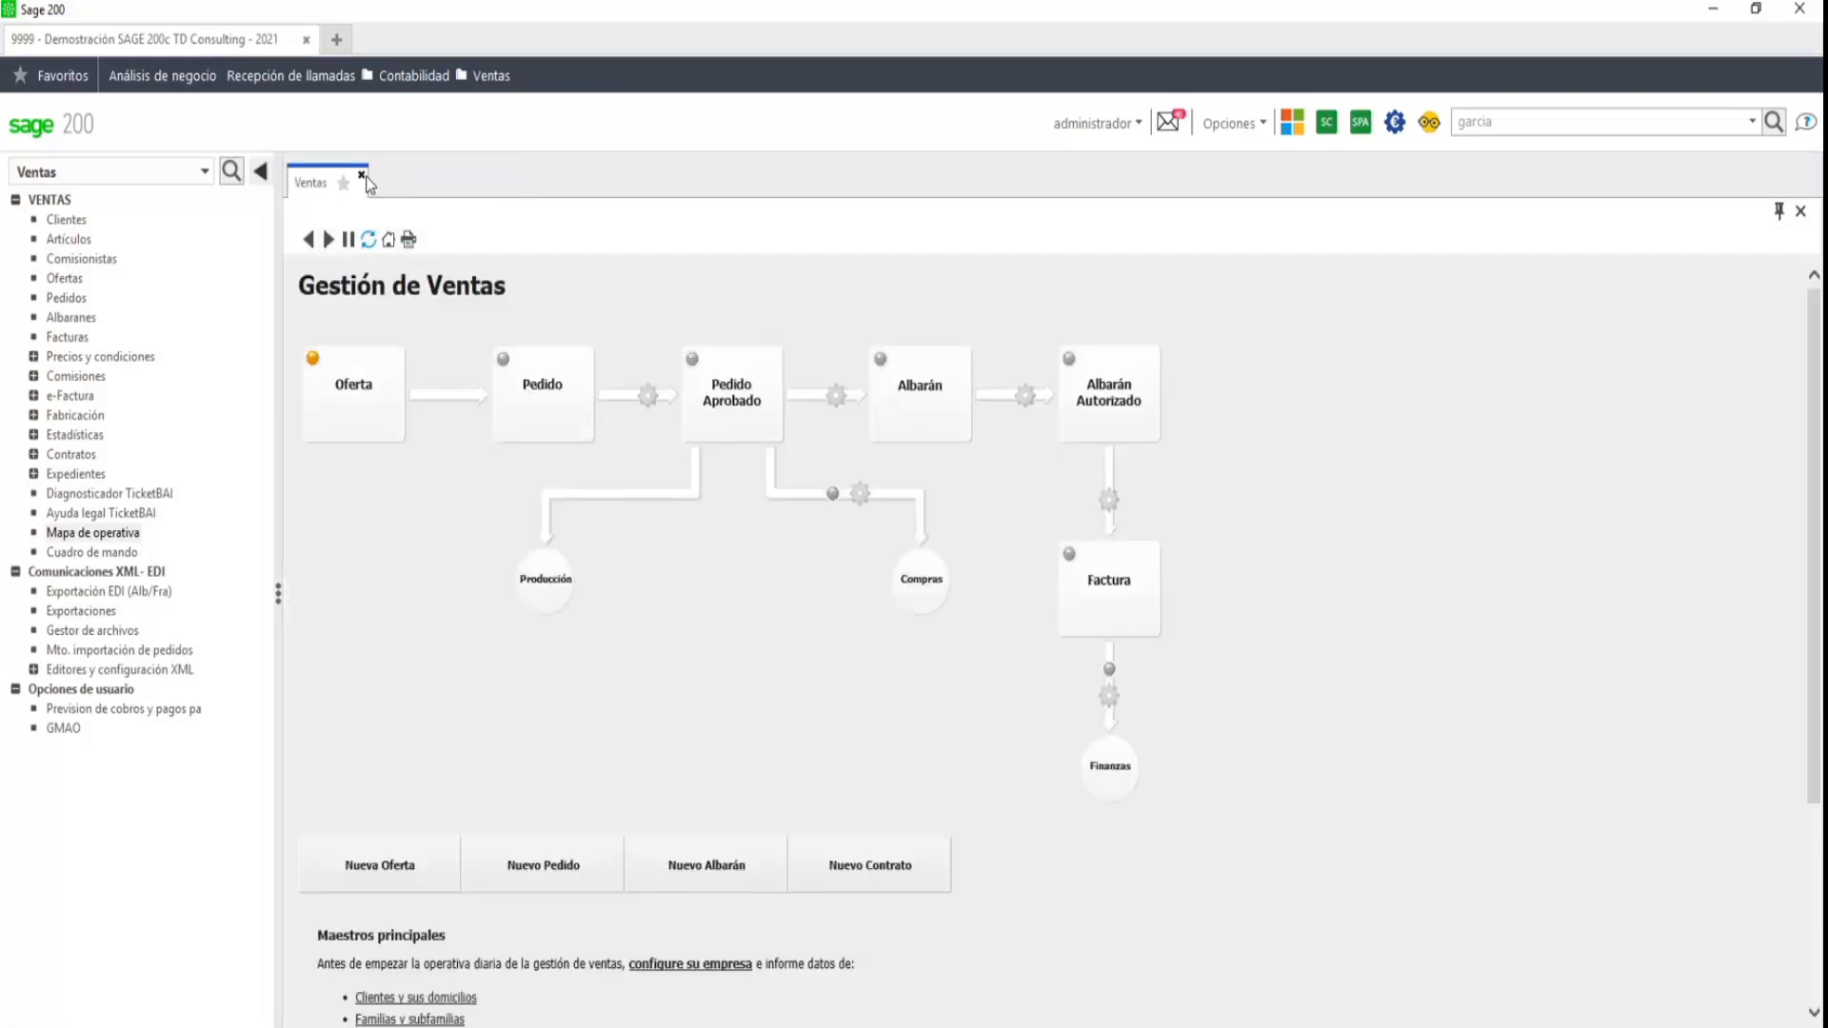
left_click(363, 176)
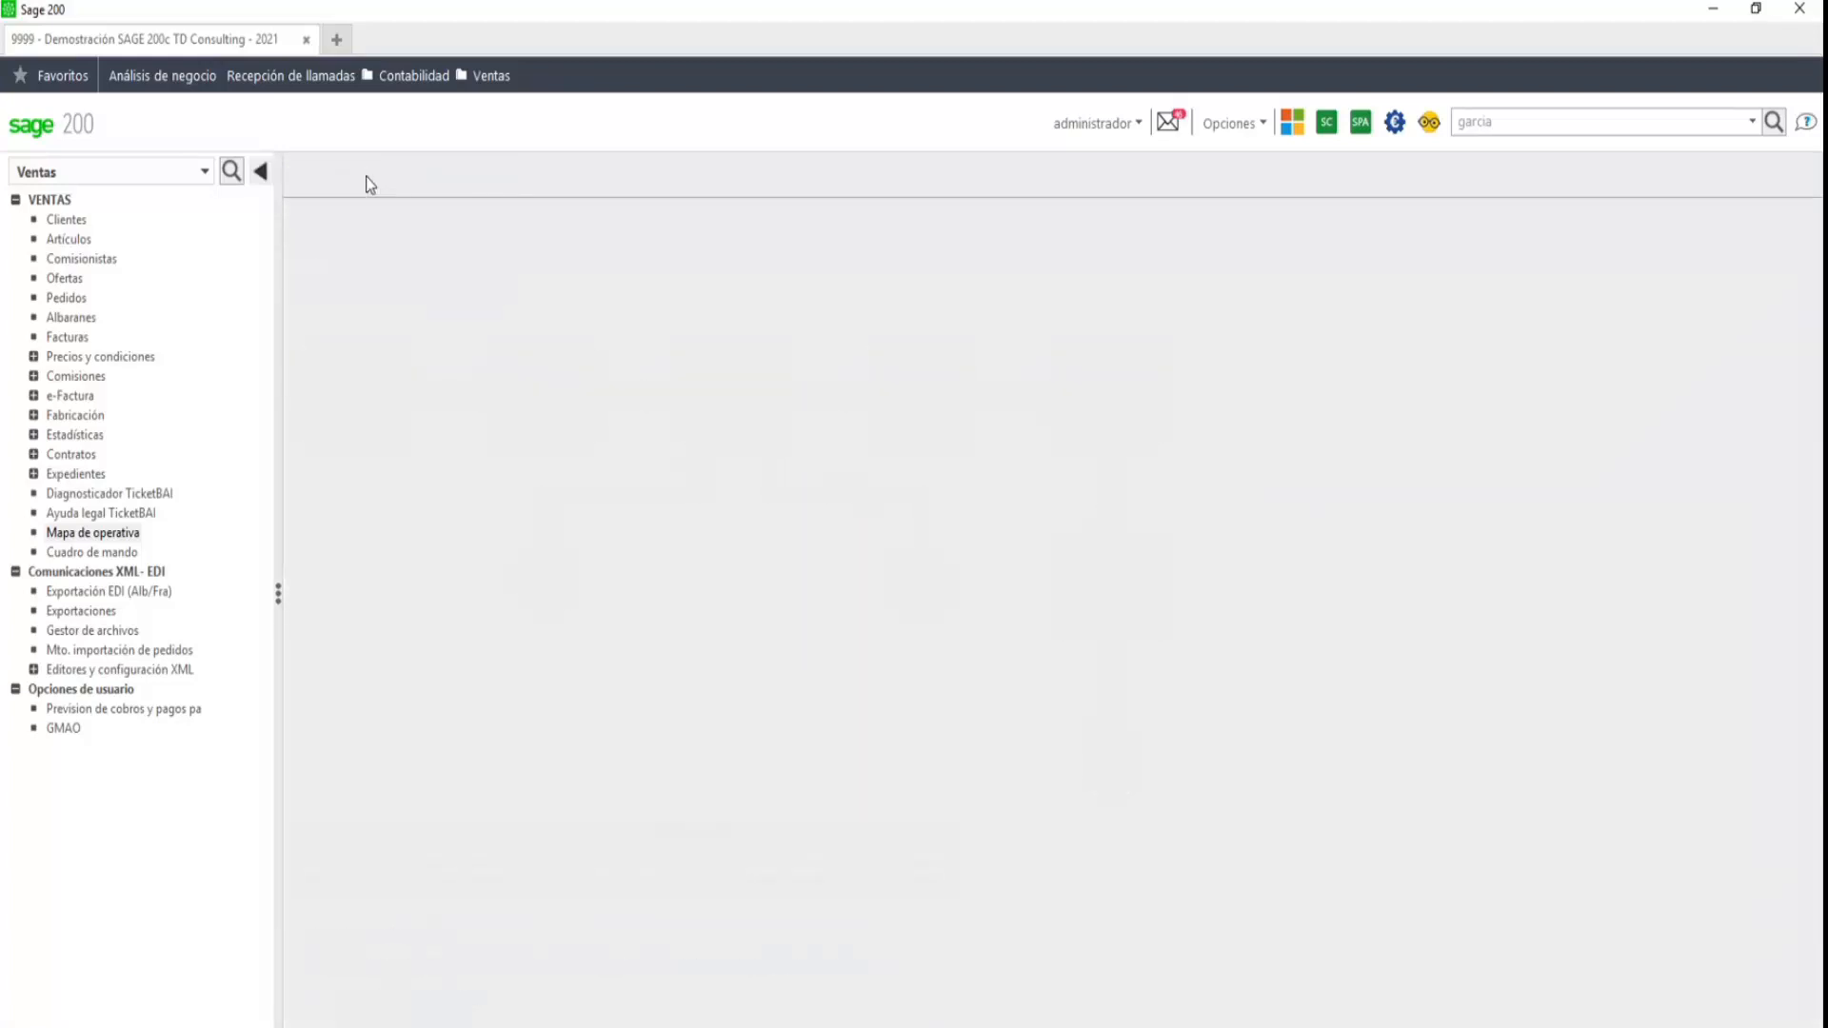
- Switch to the Proyectos module and open the list of projects
left_click(163, 186)
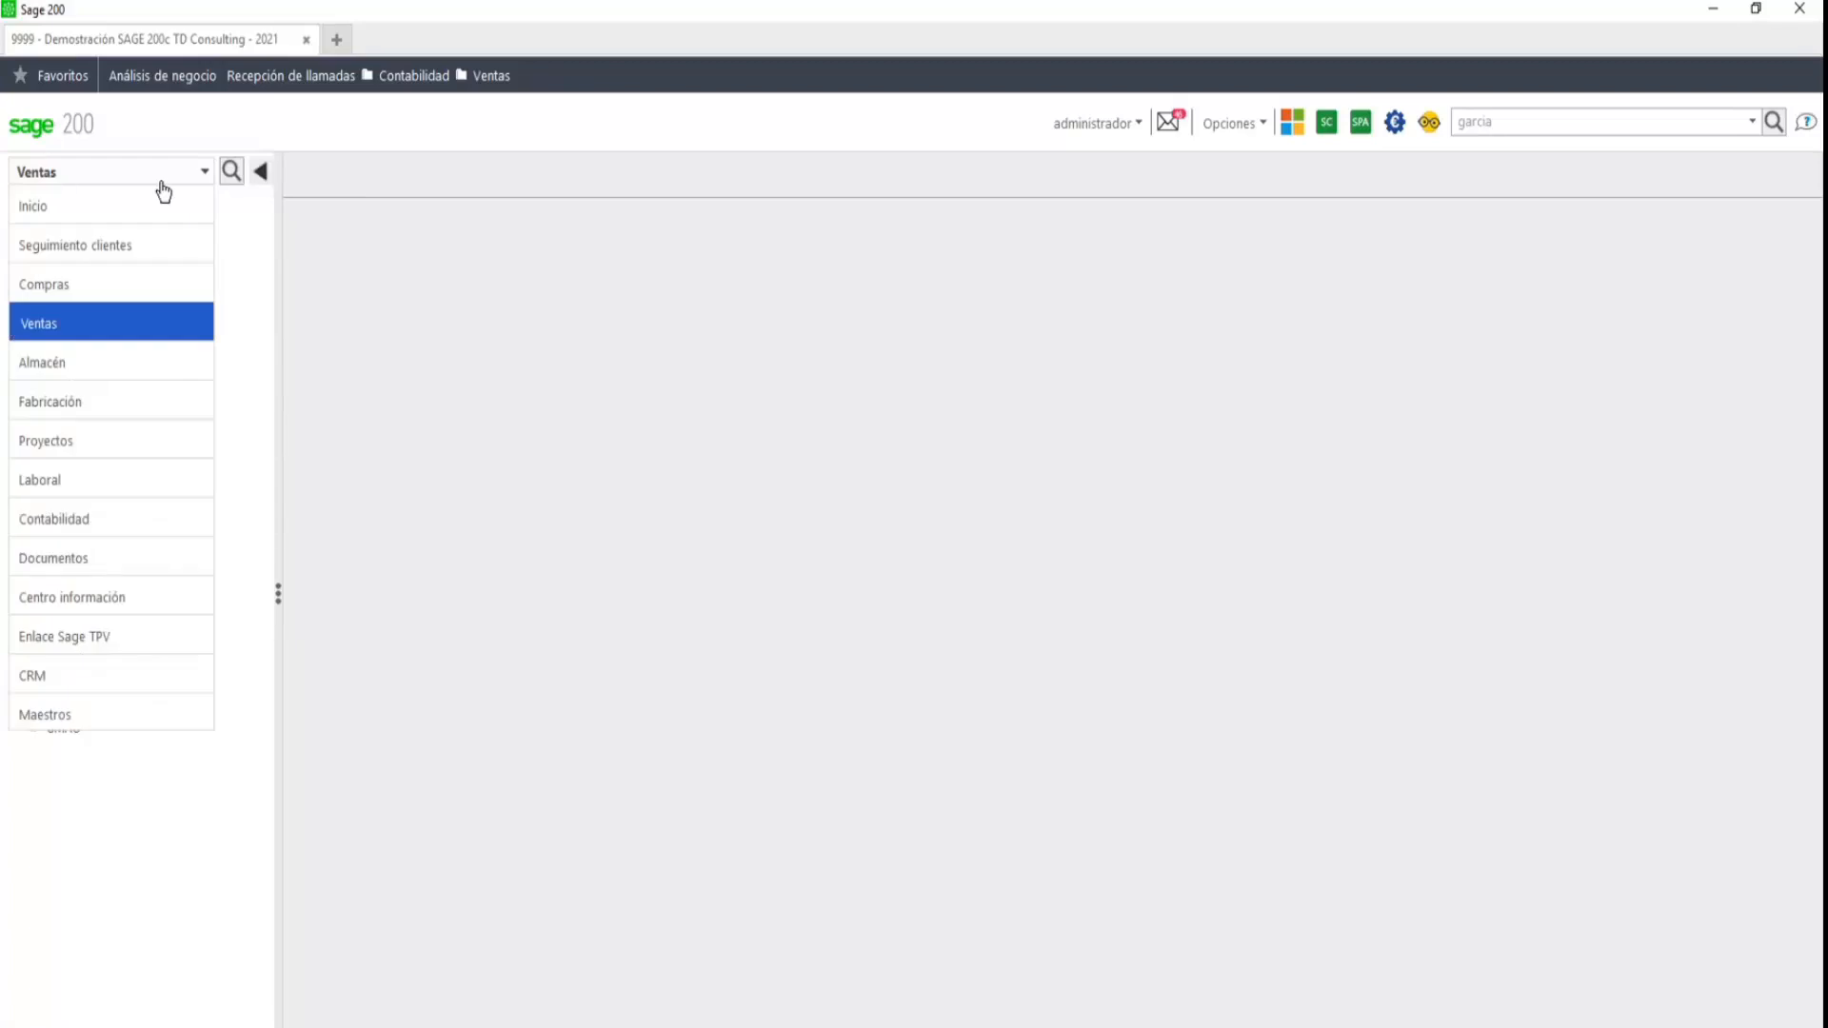
left_click(34, 454)
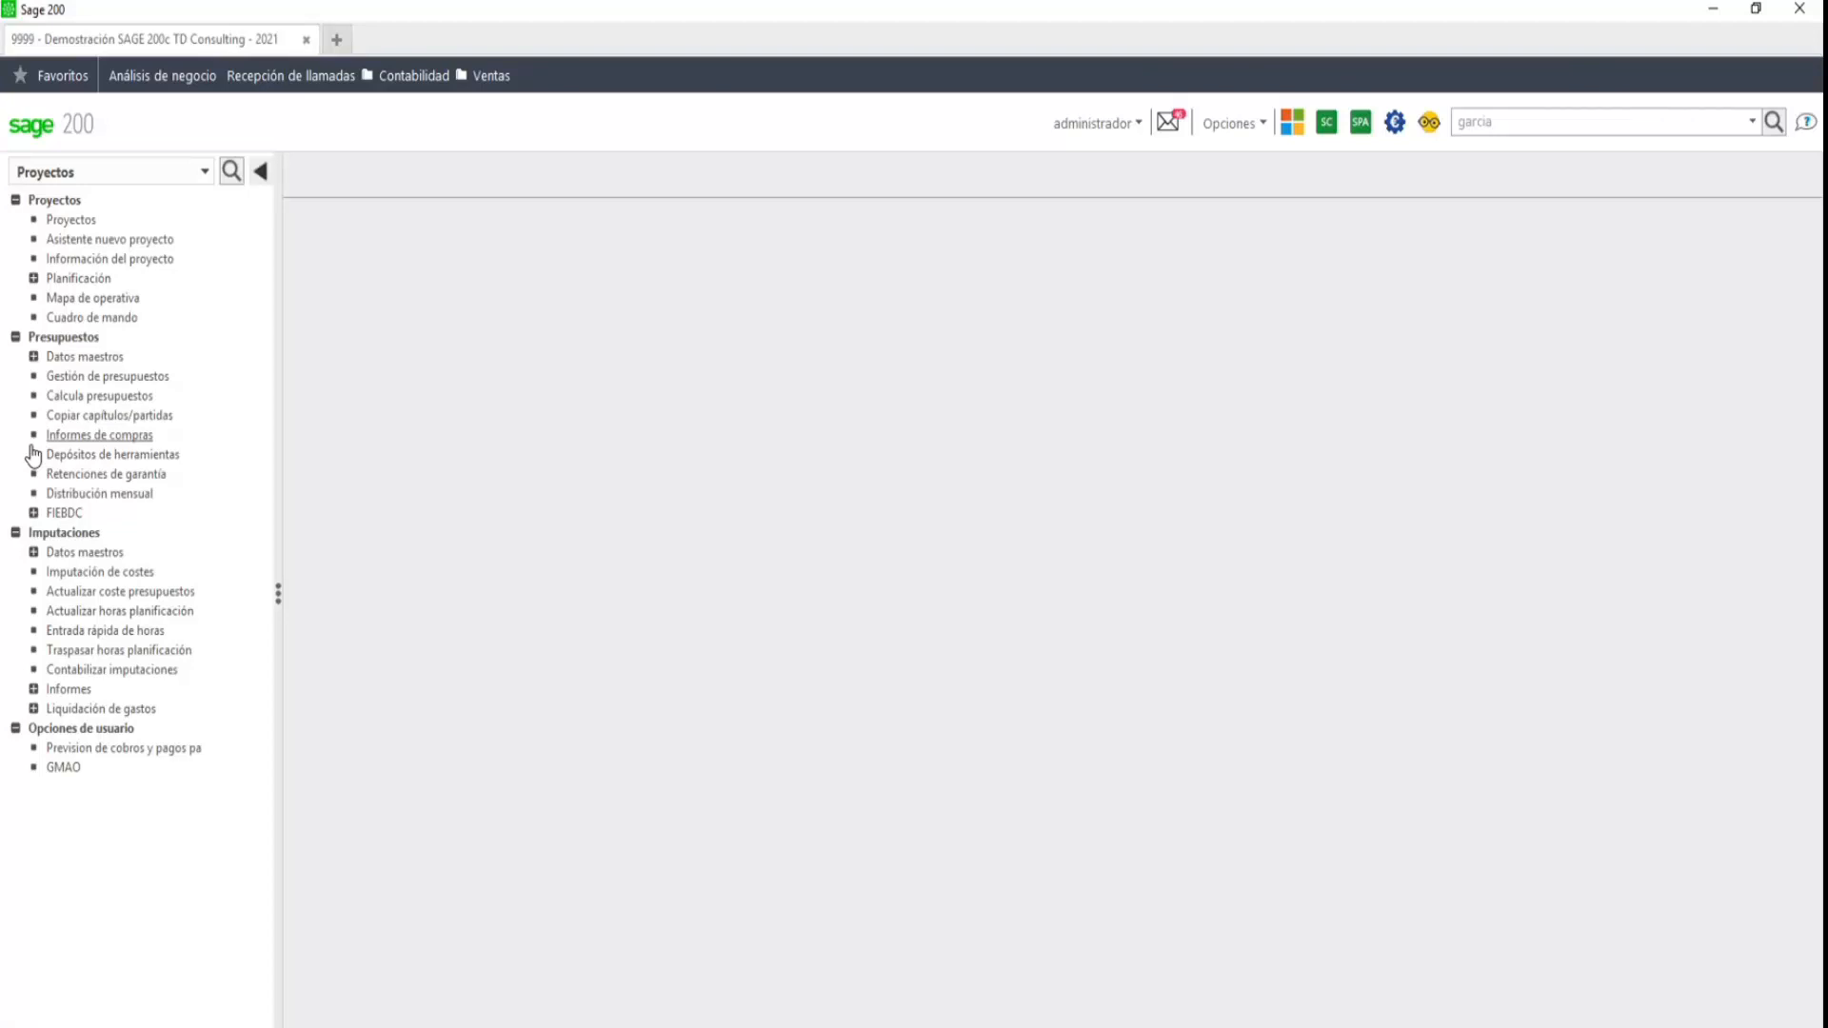
left_click(106, 173)
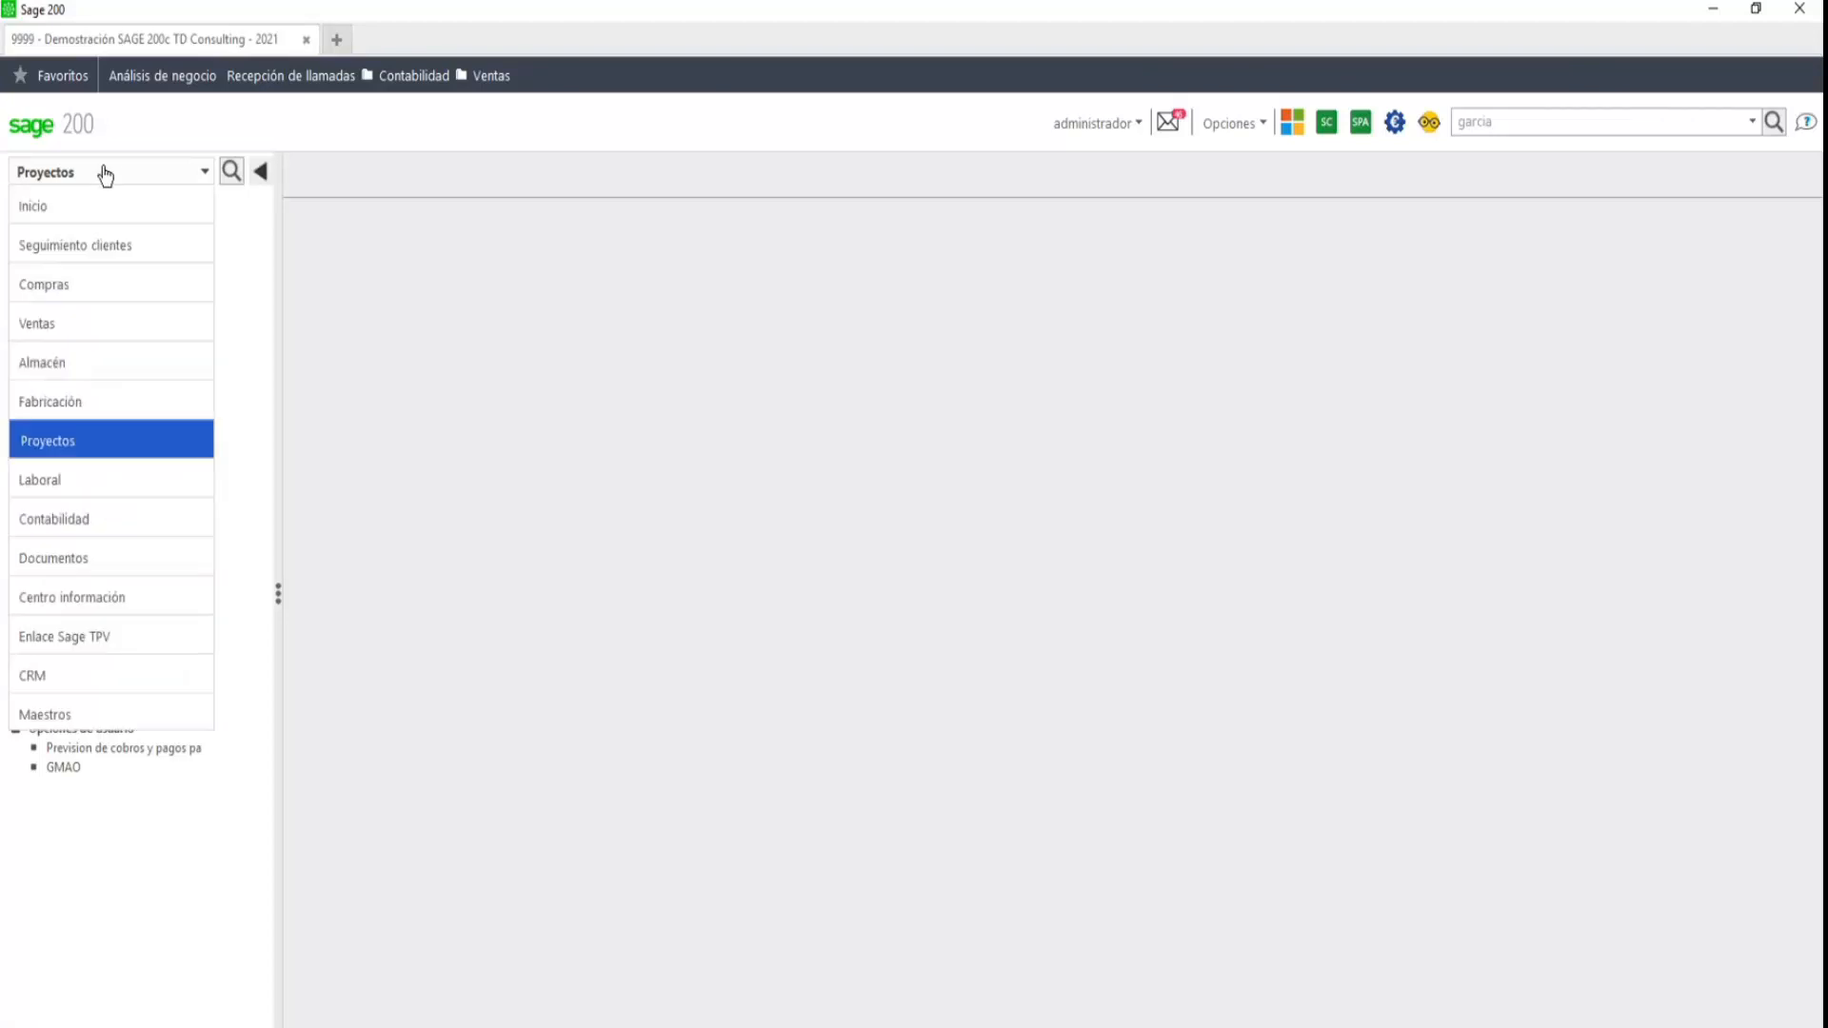
left_click(66, 447)
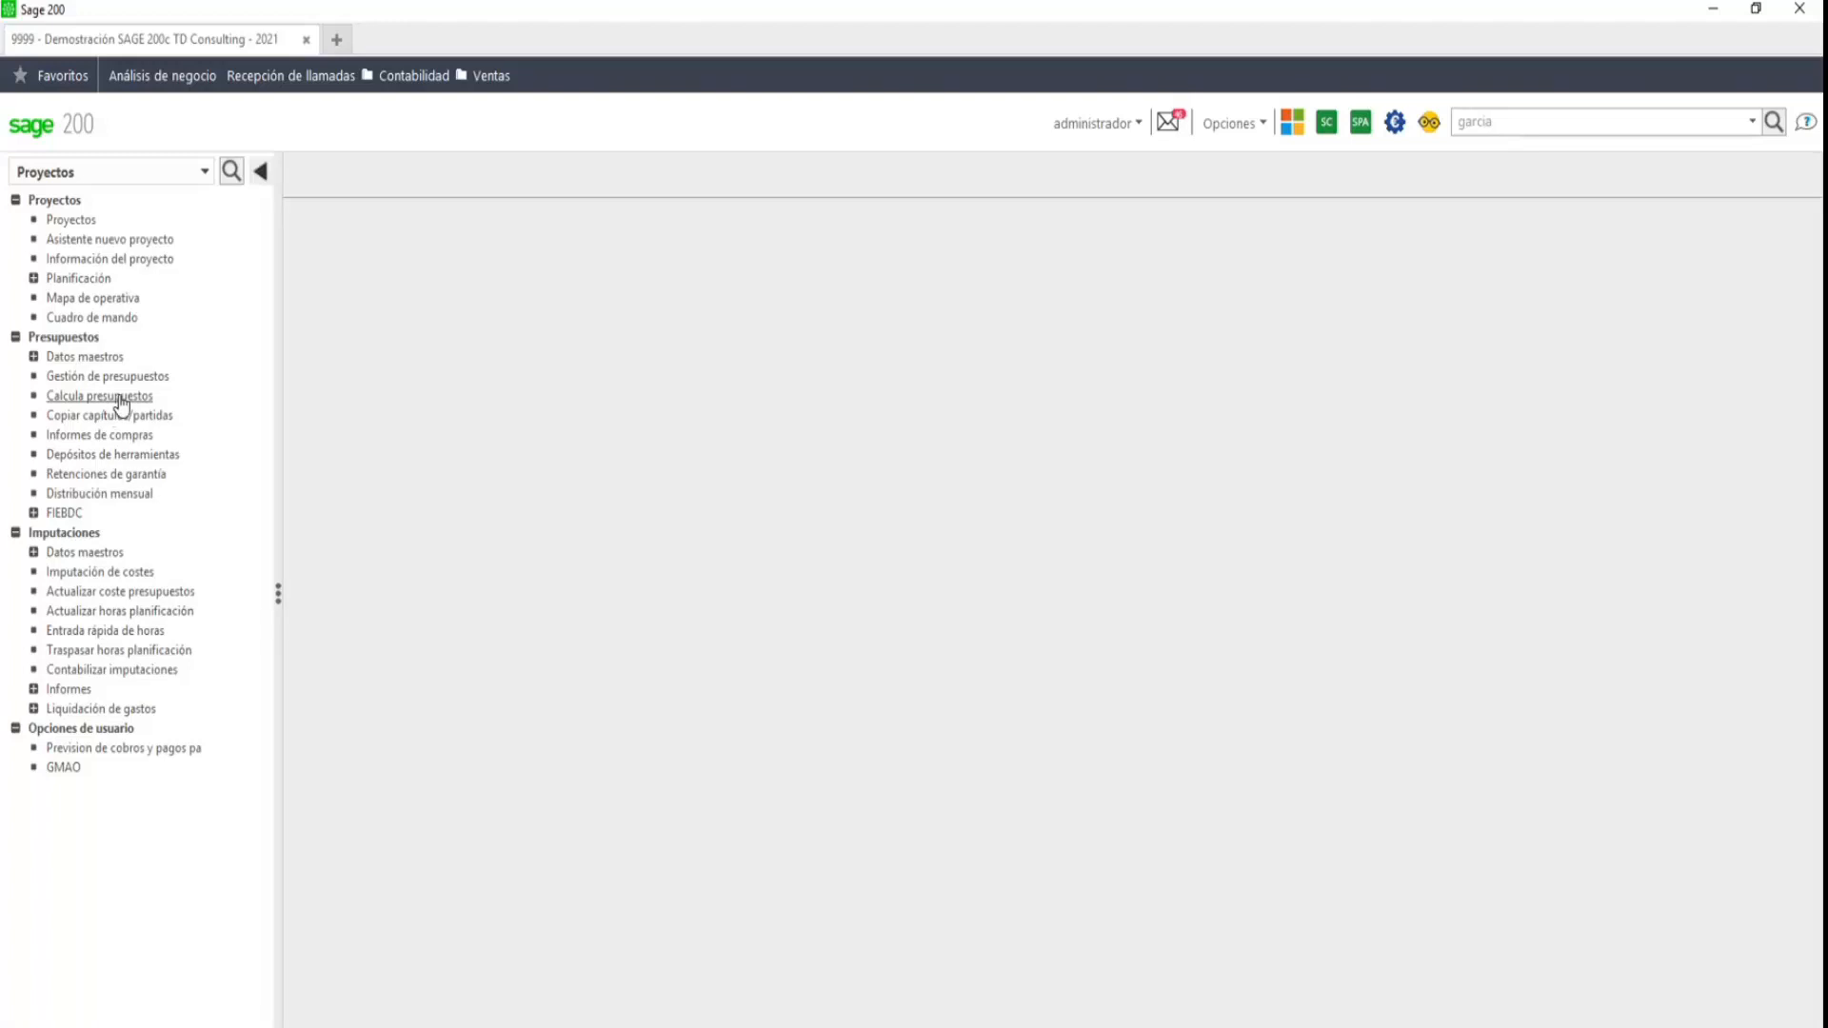
left_click(75, 221)
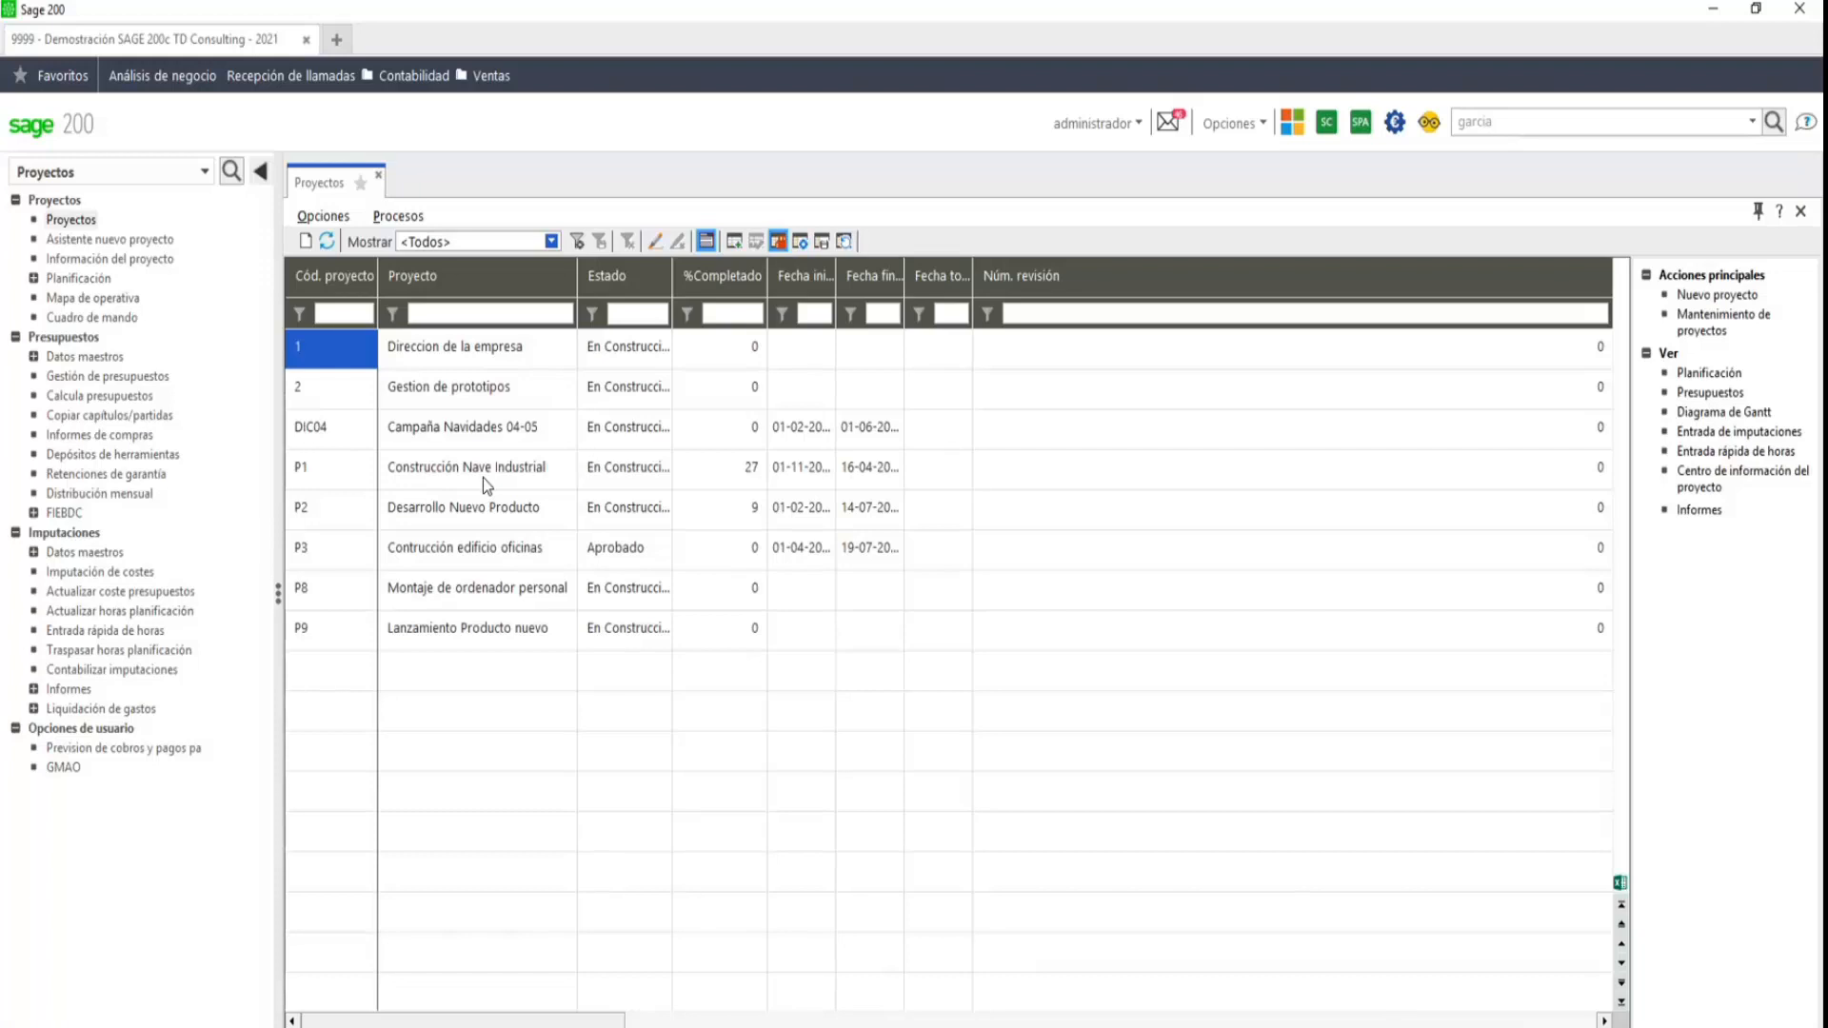
- Open project P1 (Construcción Nave Industrial) and its budget management, expanding the Presupuesto Inicial to view its chapters and budget data
double_click(318, 481)
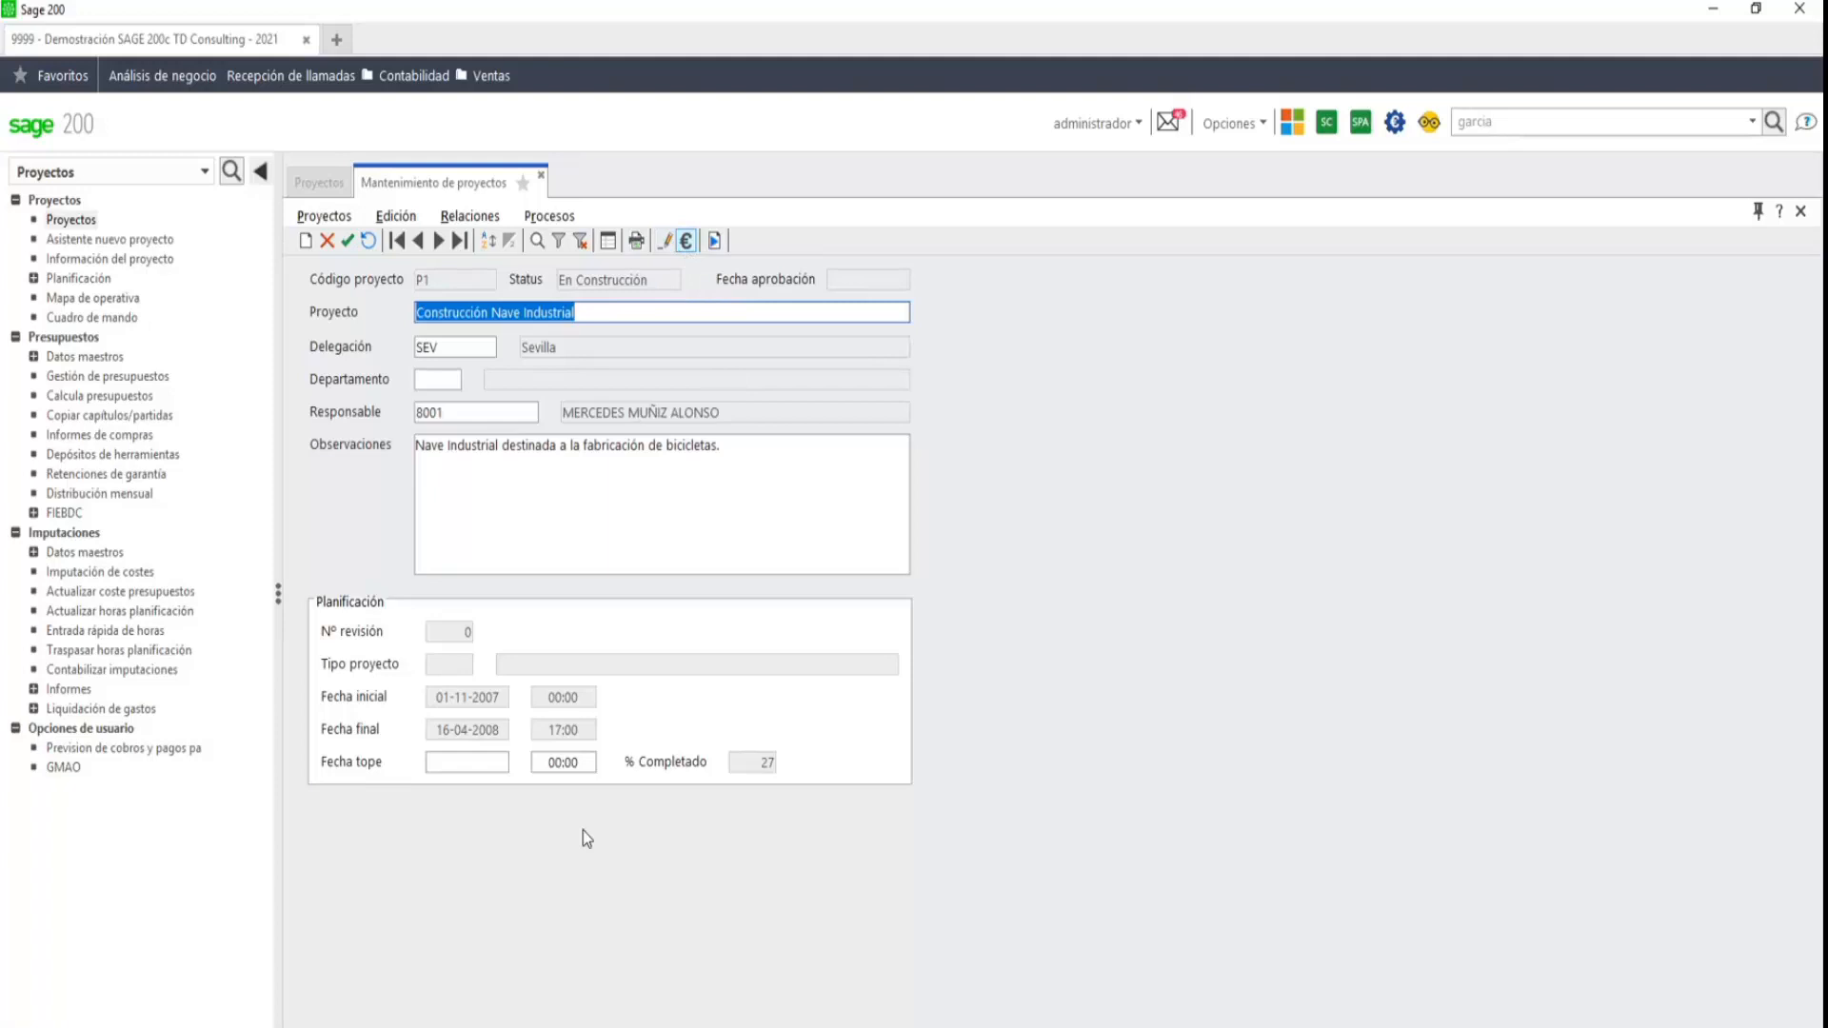
left_click(688, 246)
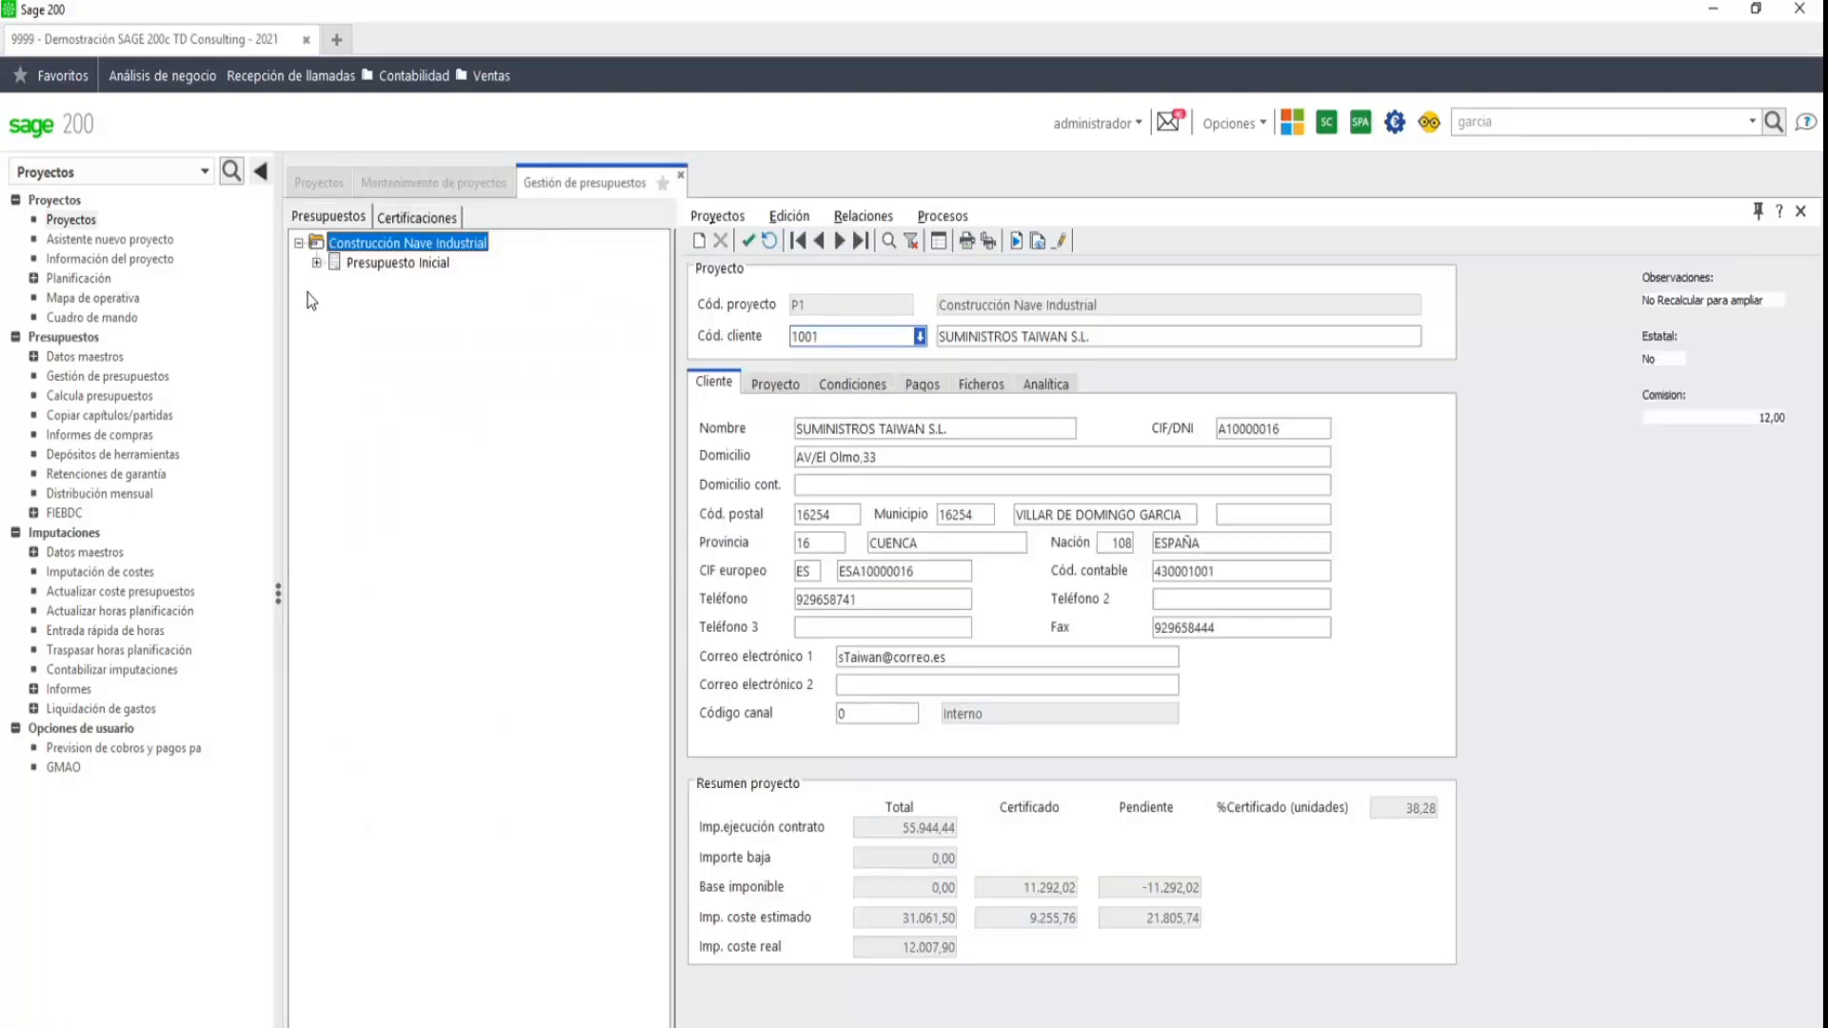
left_click(316, 263)
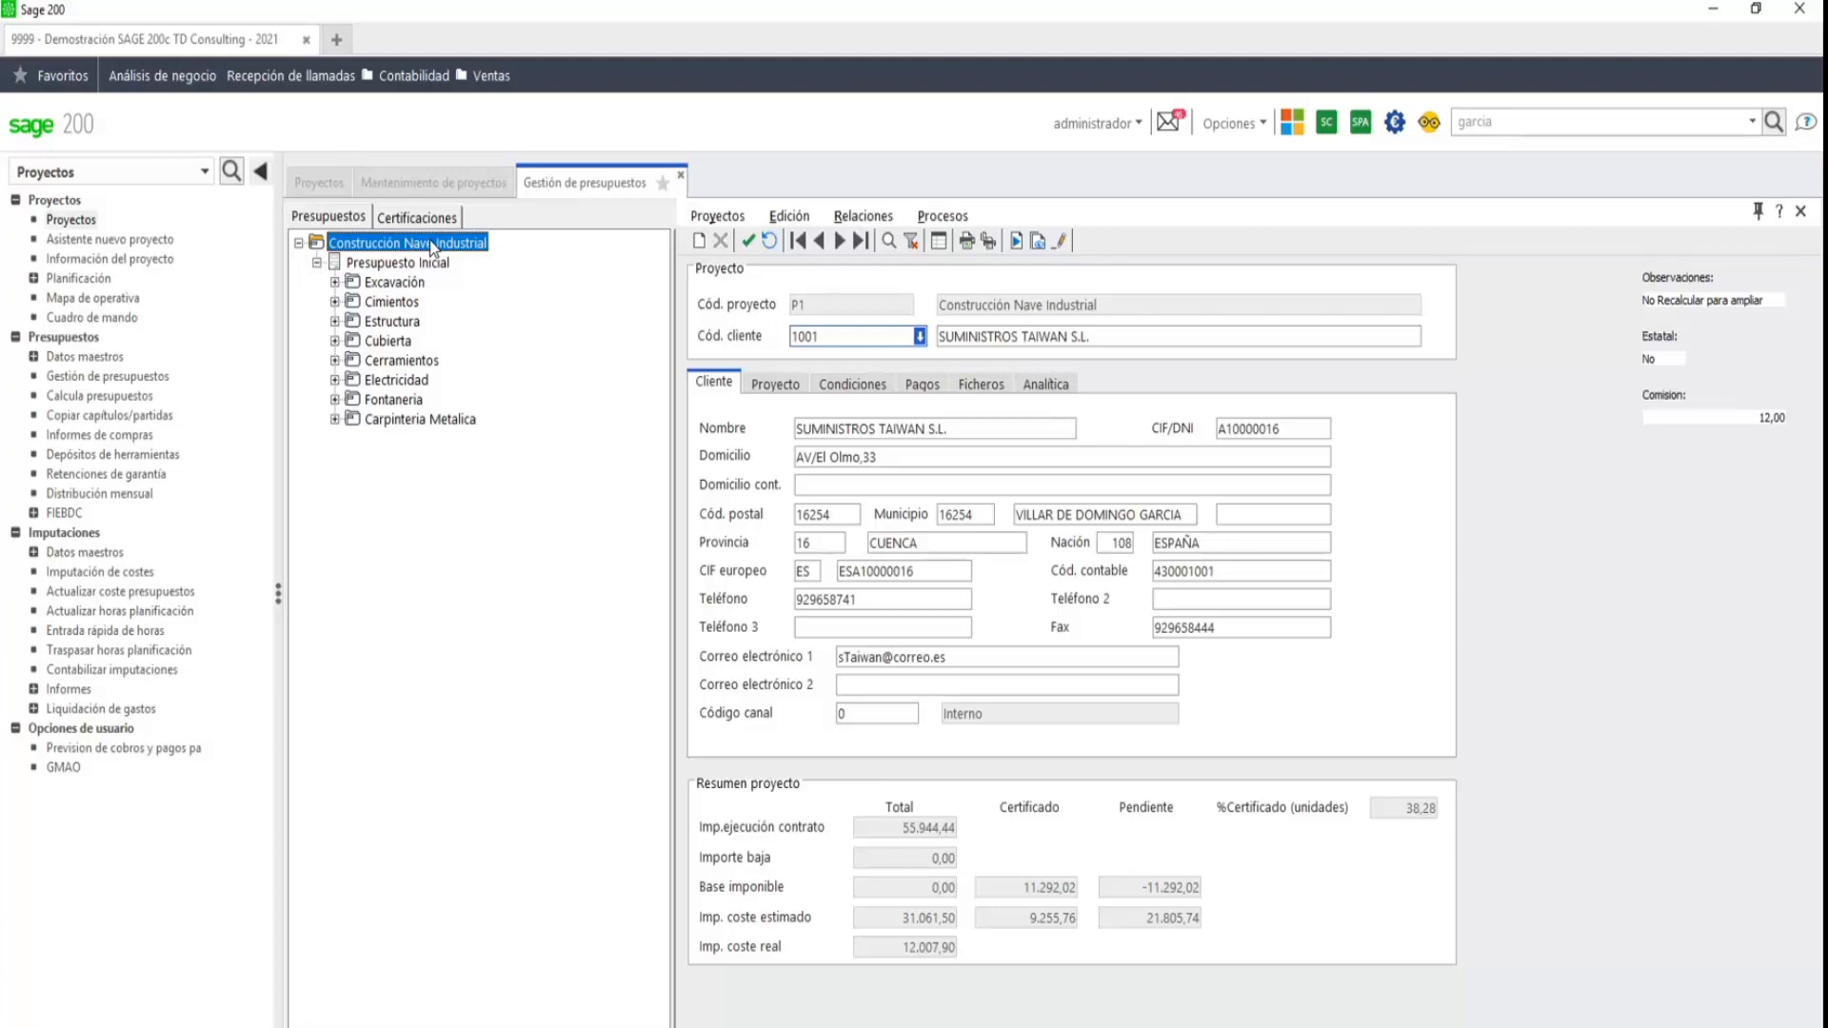
left_click(386, 265)
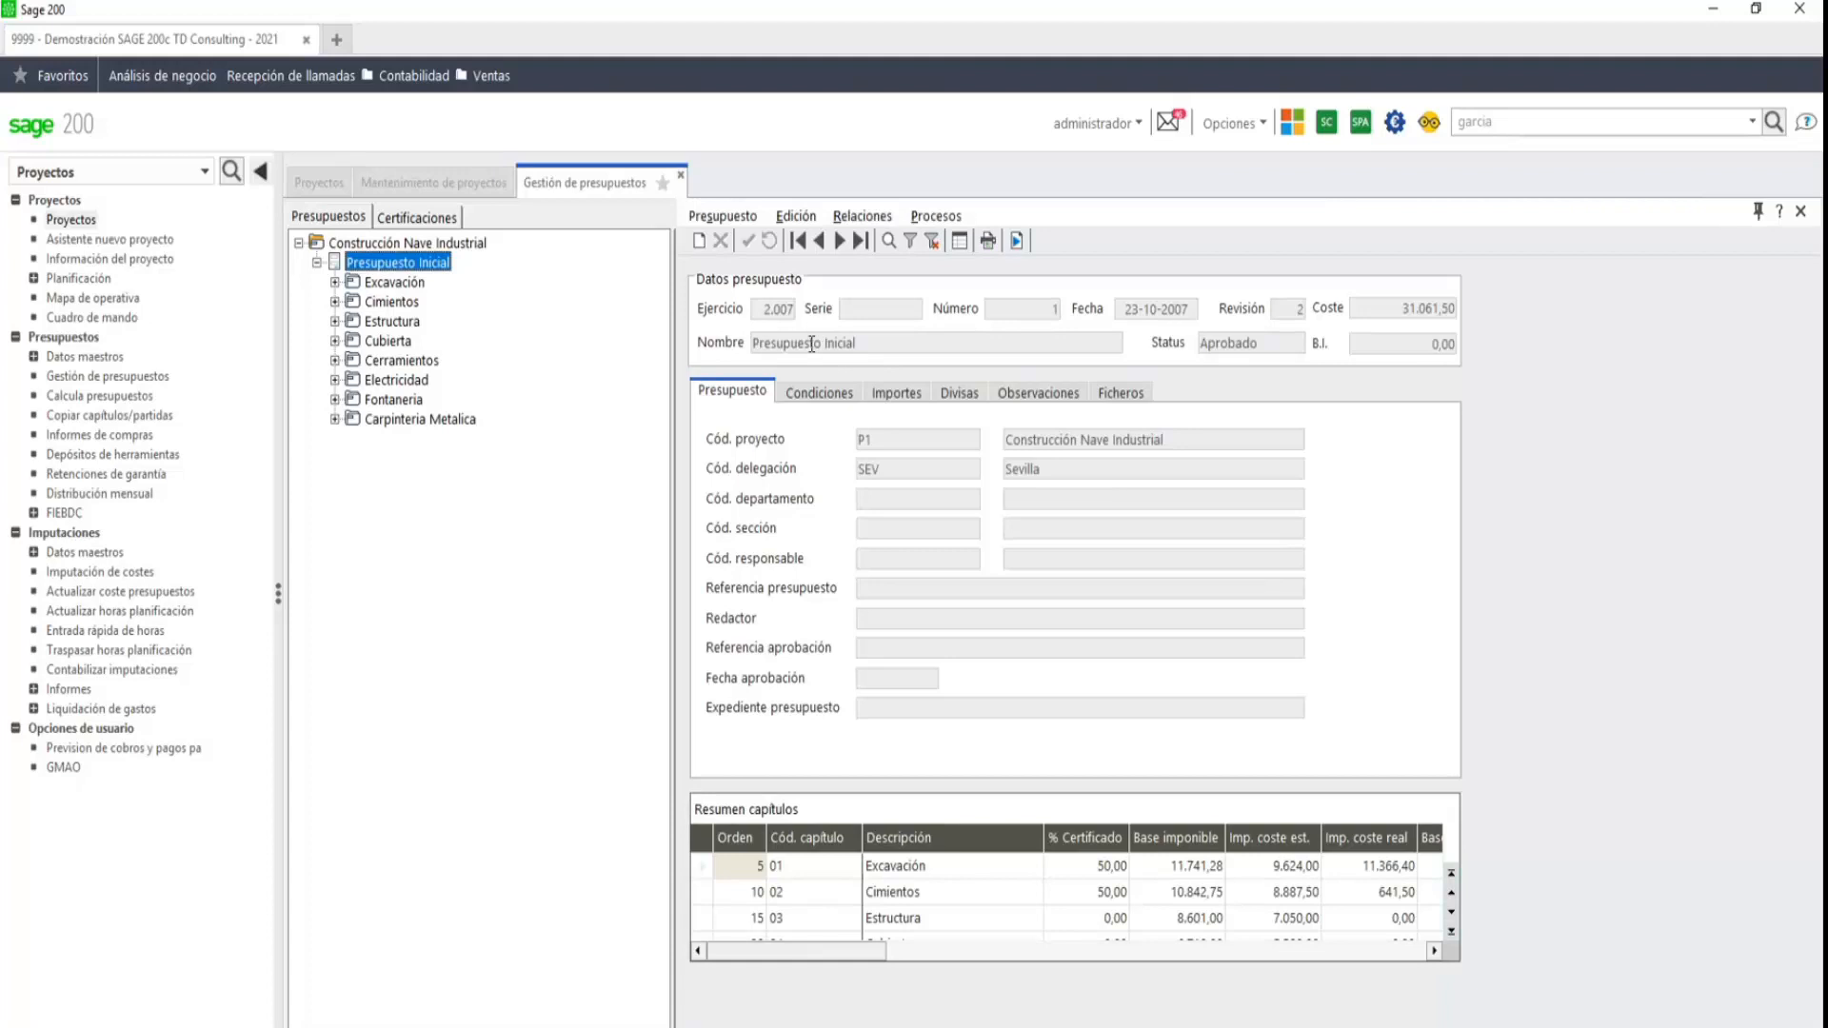
left_click(1300, 307)
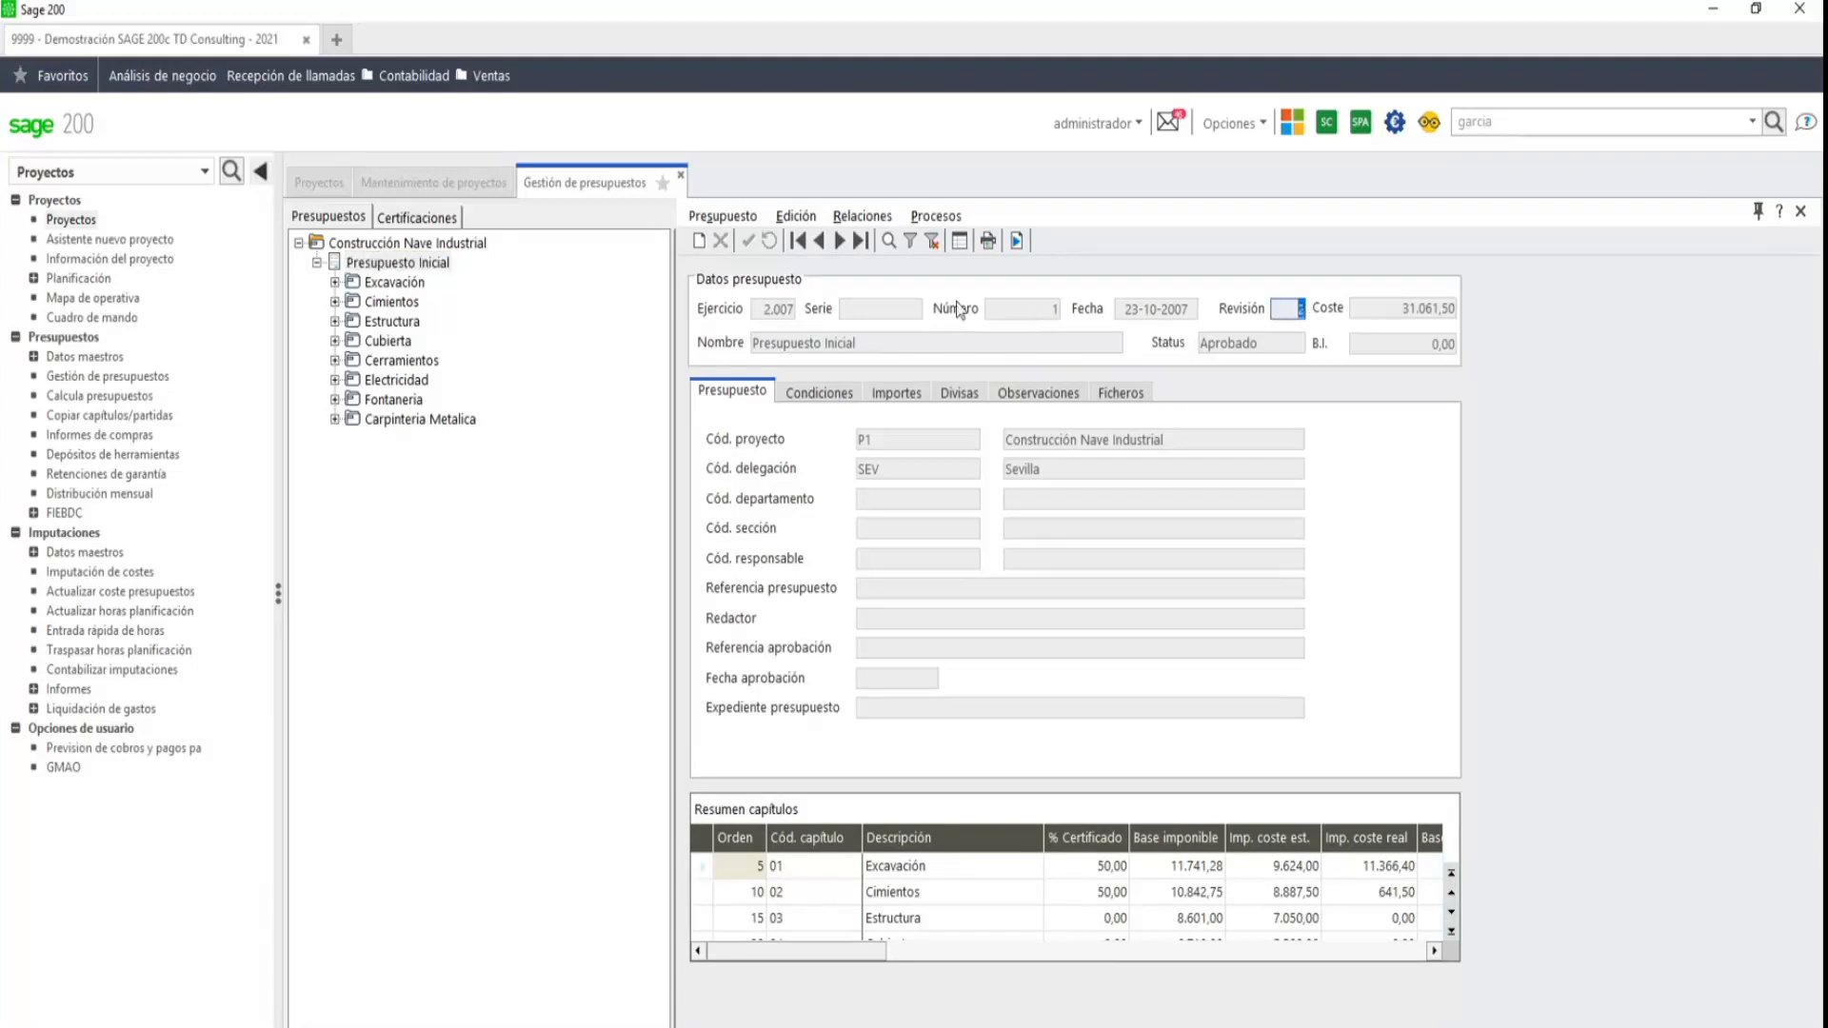
- Run the revision comparison against revision 1 by Importe de la venta, output to Pantalla, review the report by chapter and close it
left_click(874, 217)
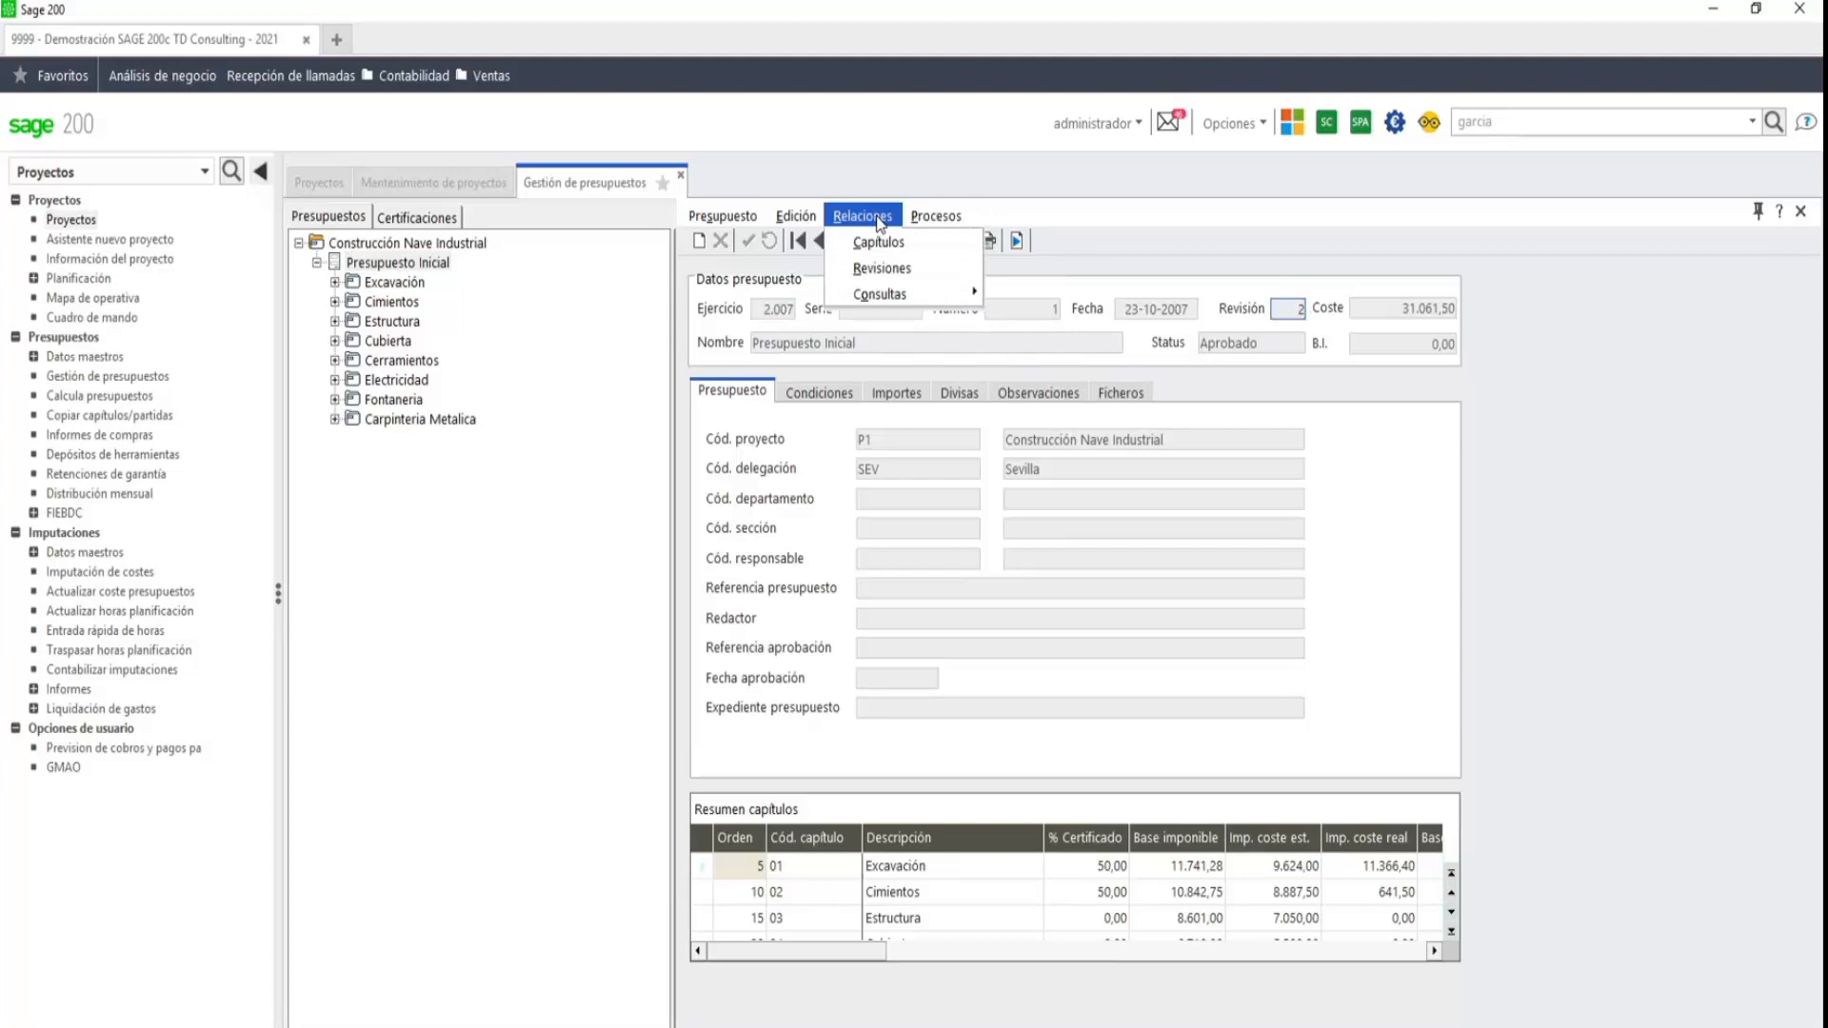
mouse_move(918, 221)
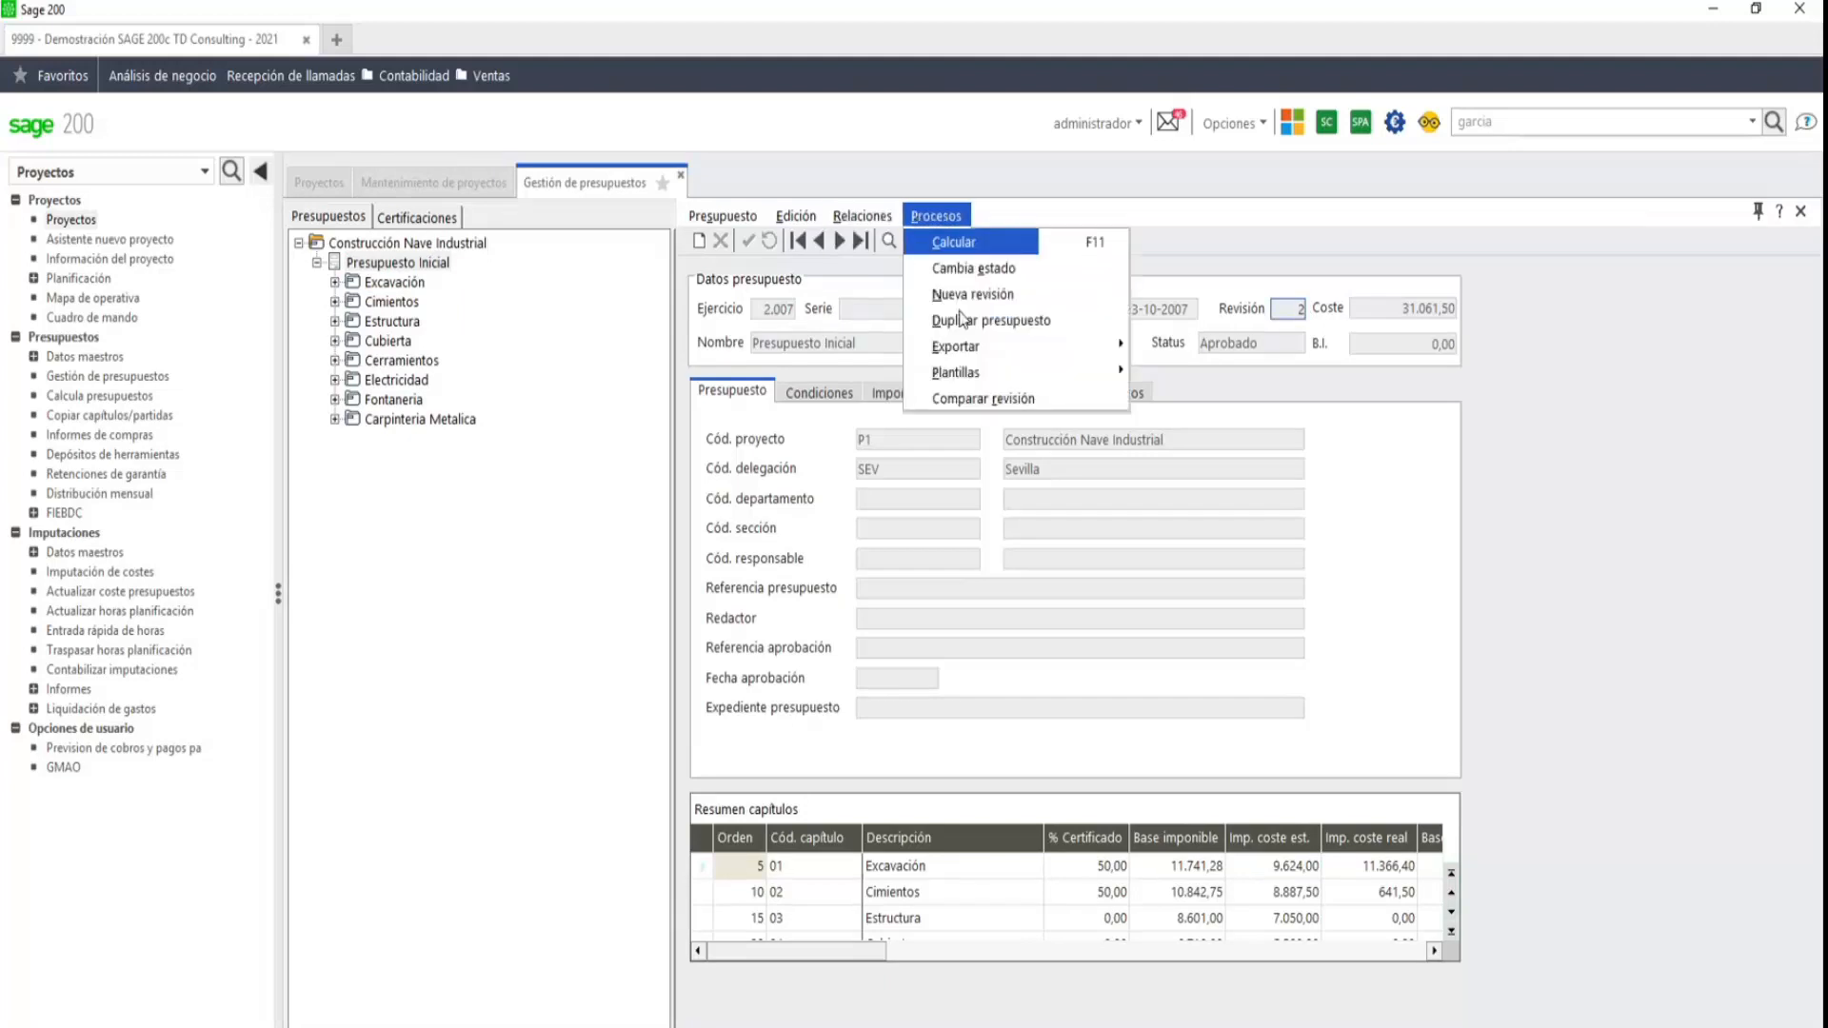
left_click(967, 400)
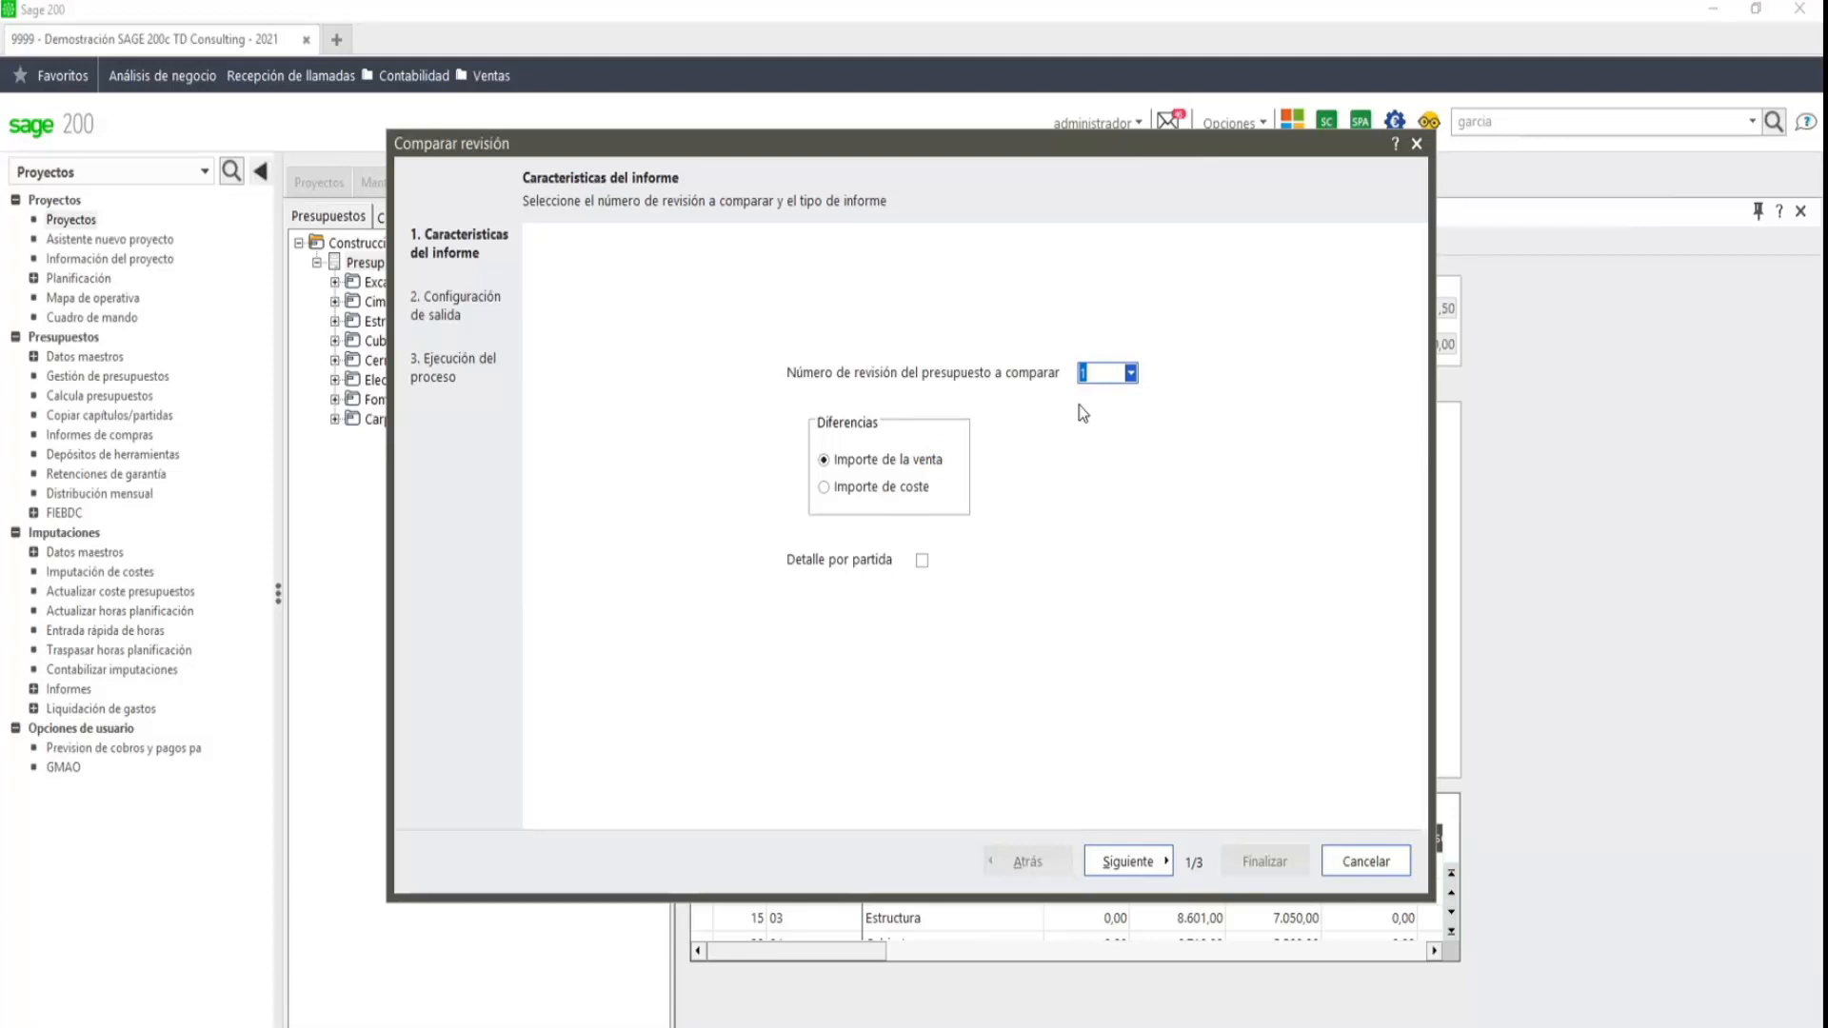
left_click(1150, 862)
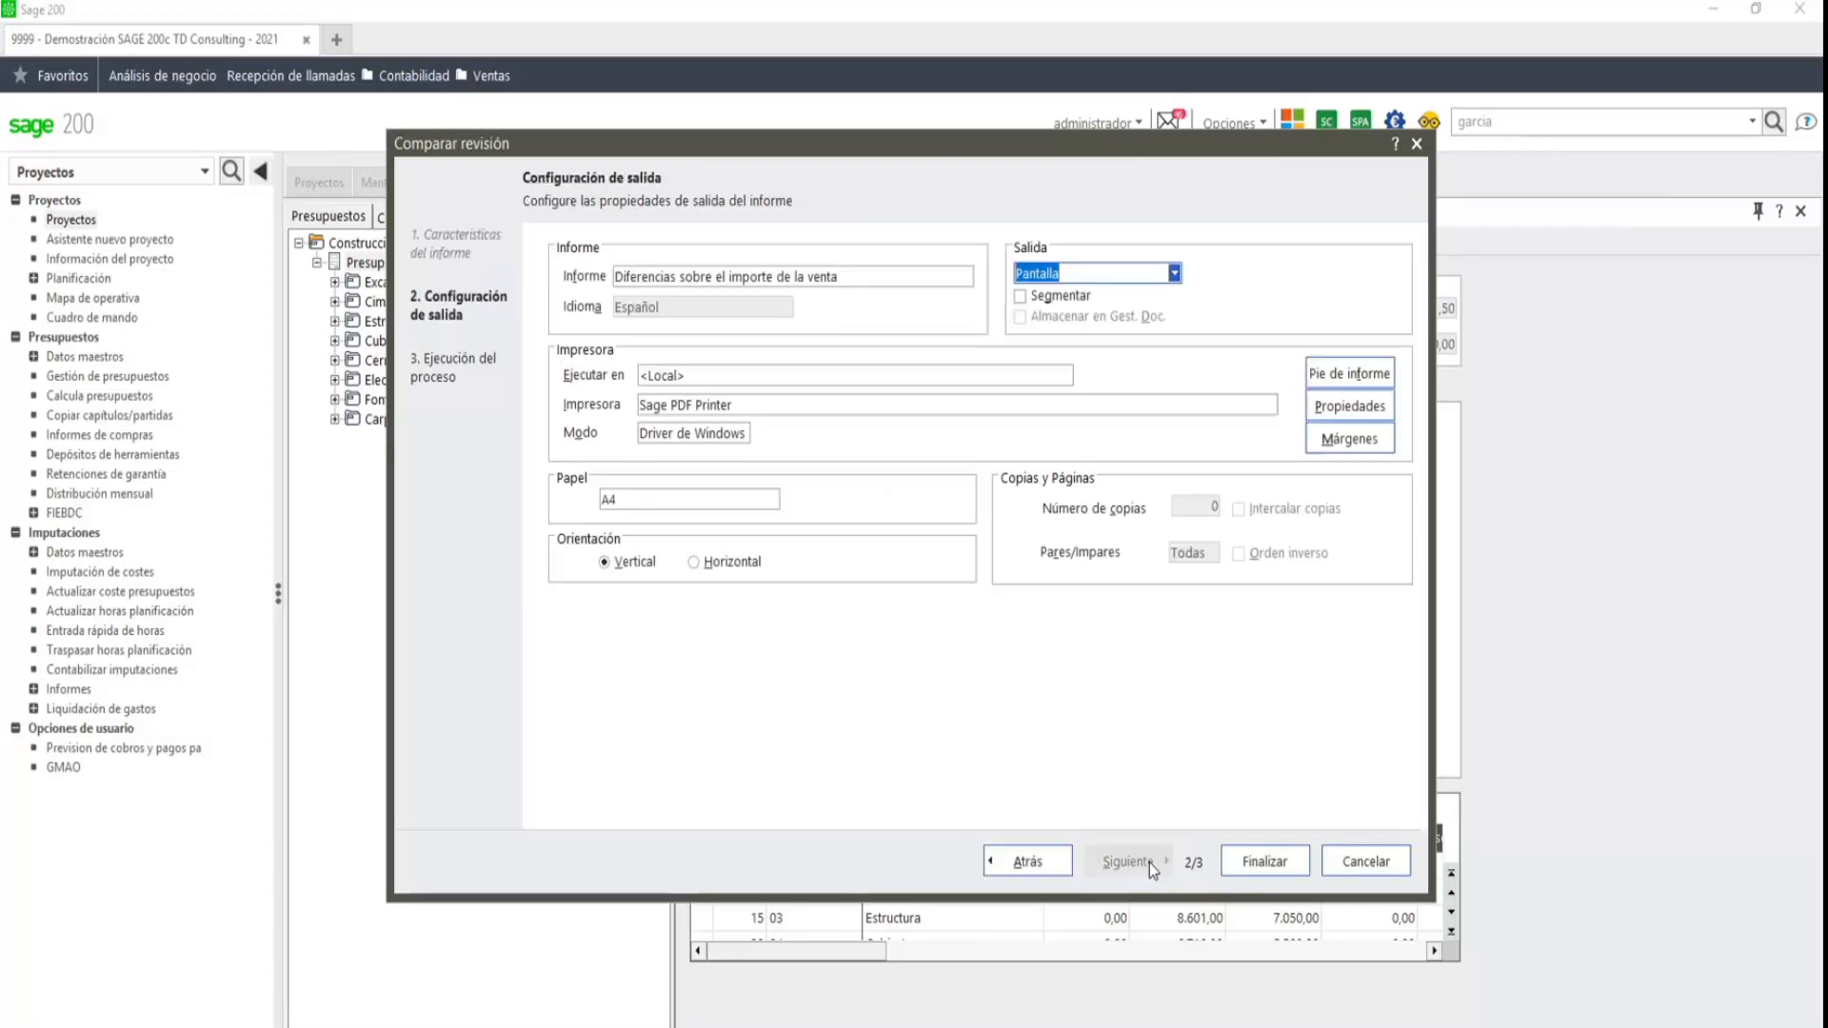
left_click(1279, 862)
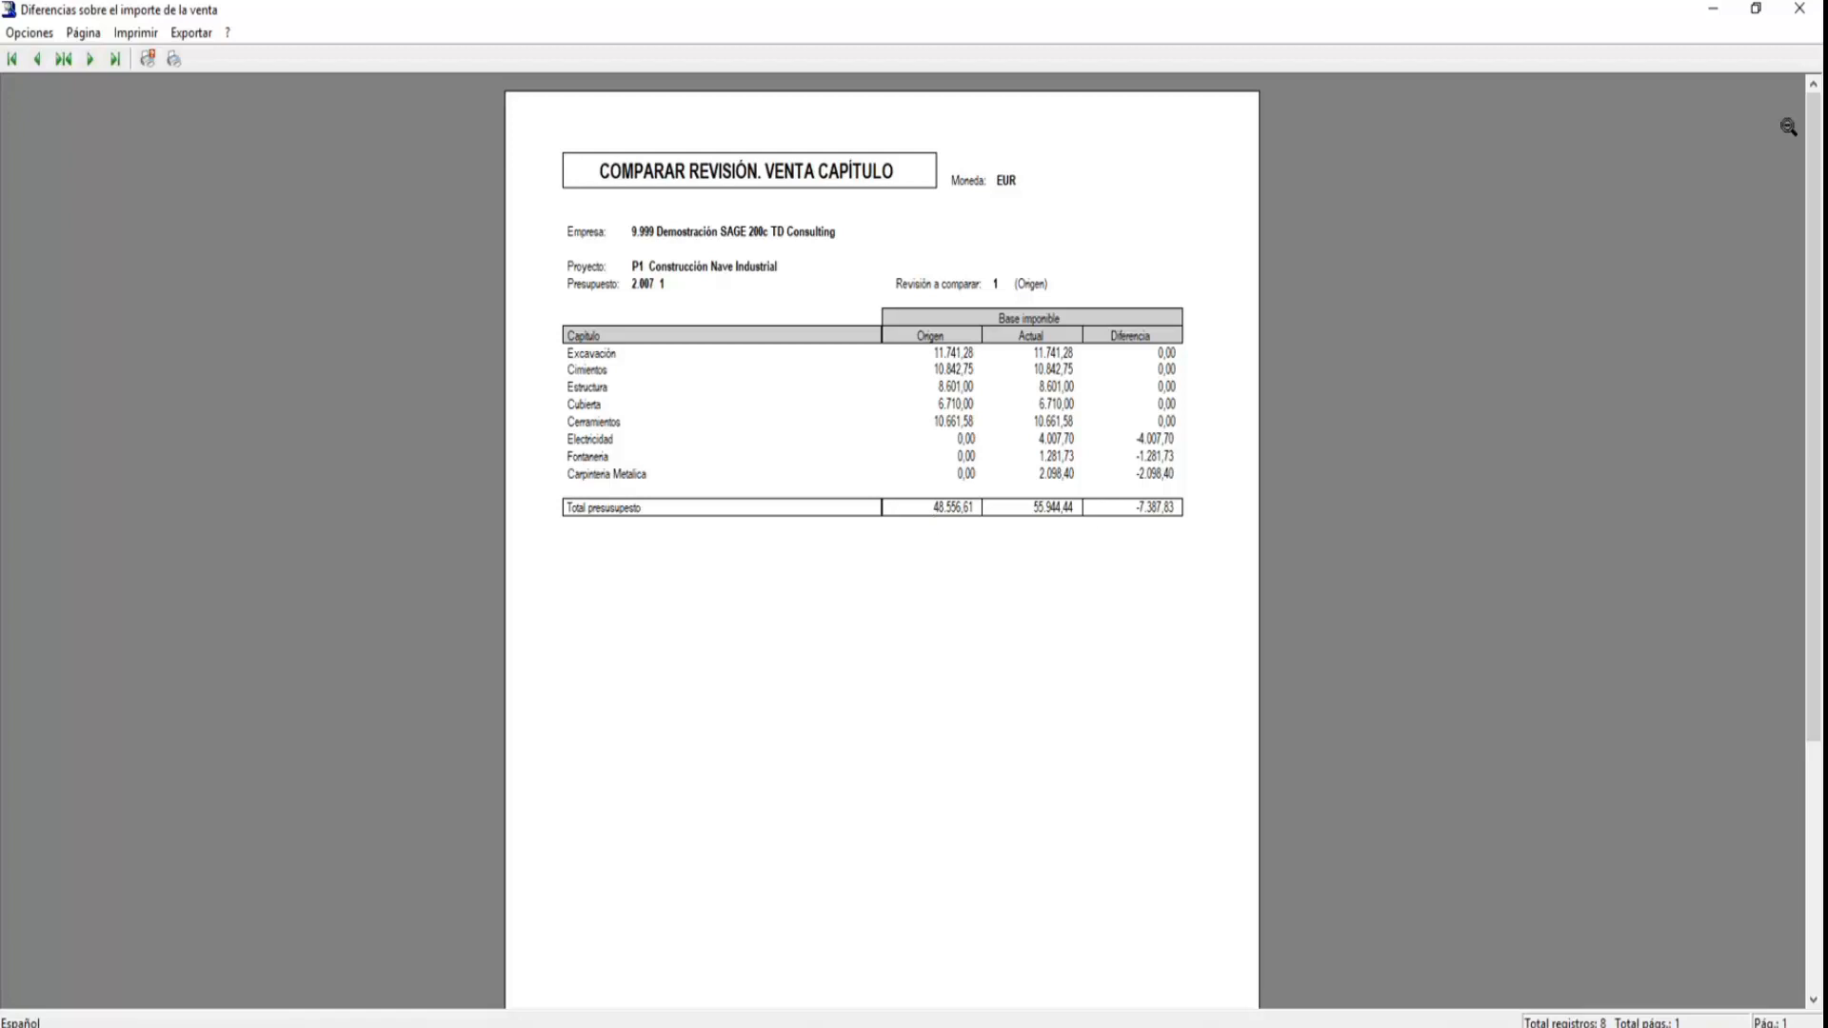
left_click(1798, 9)
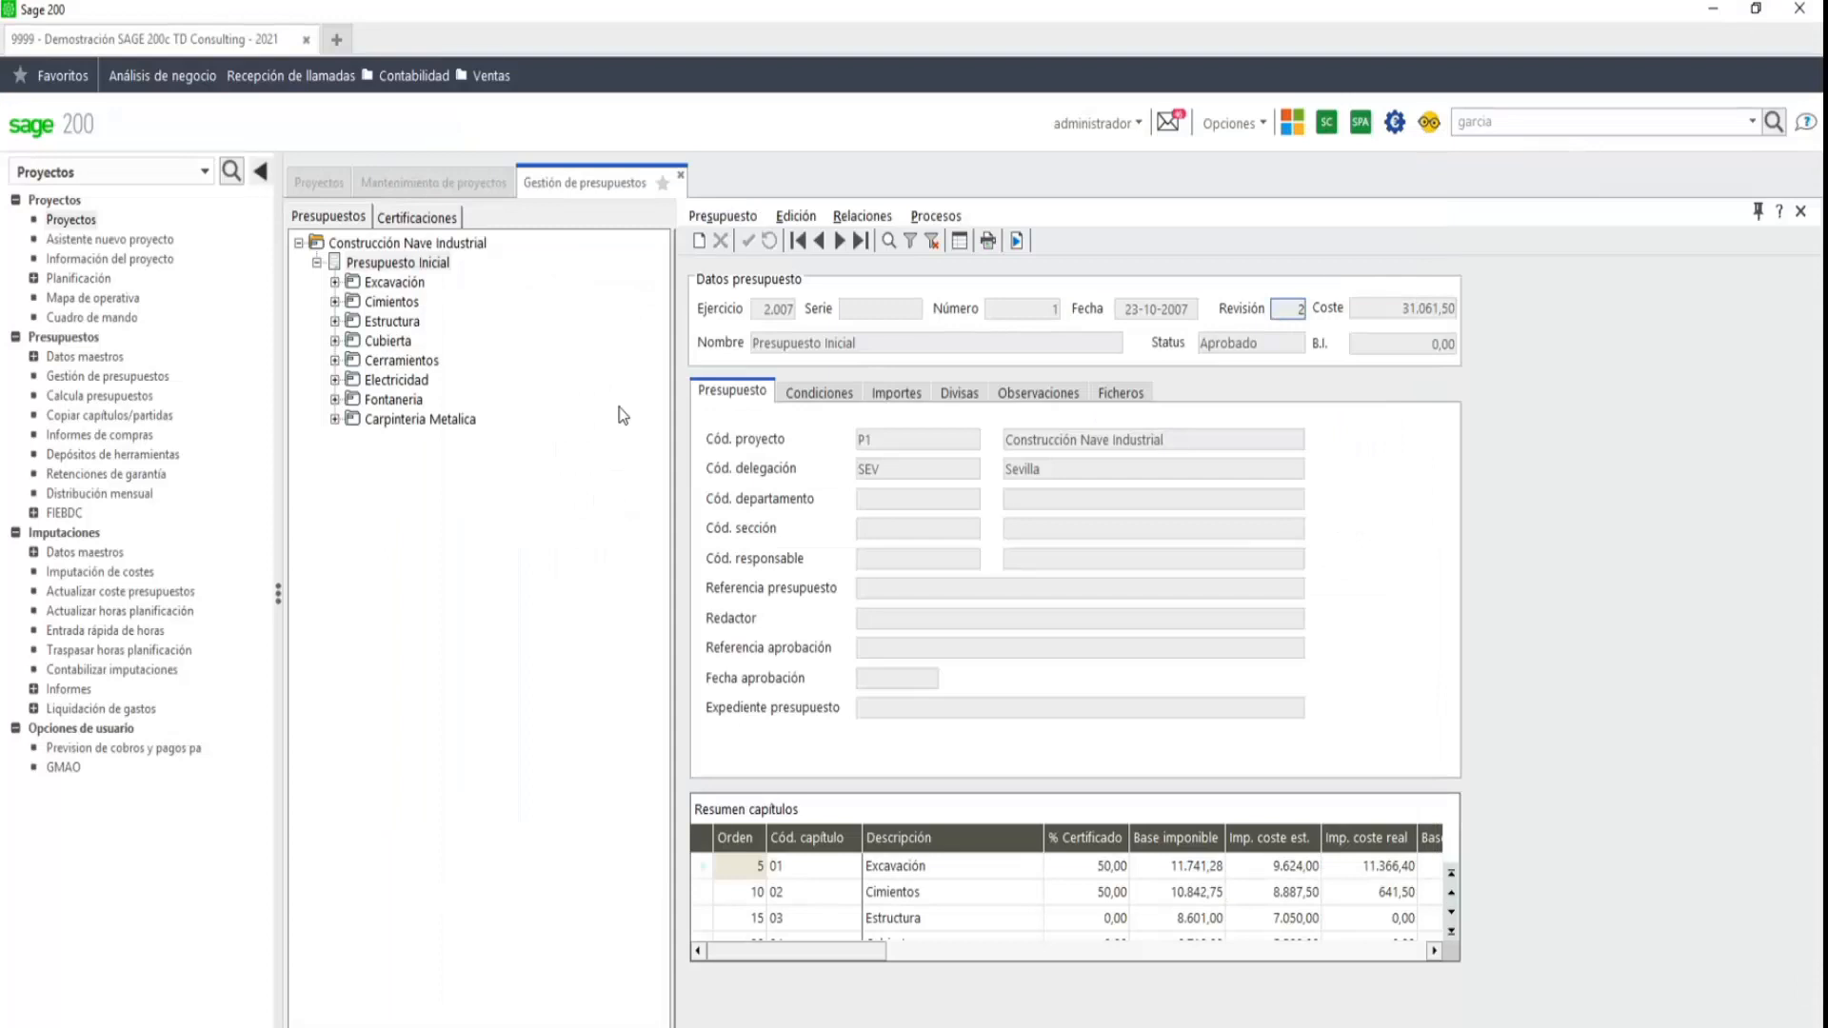
- View the Excavación chapter summary and expand it down to the line items of the Rebaje del terreno subchapter
left_click(406, 283)
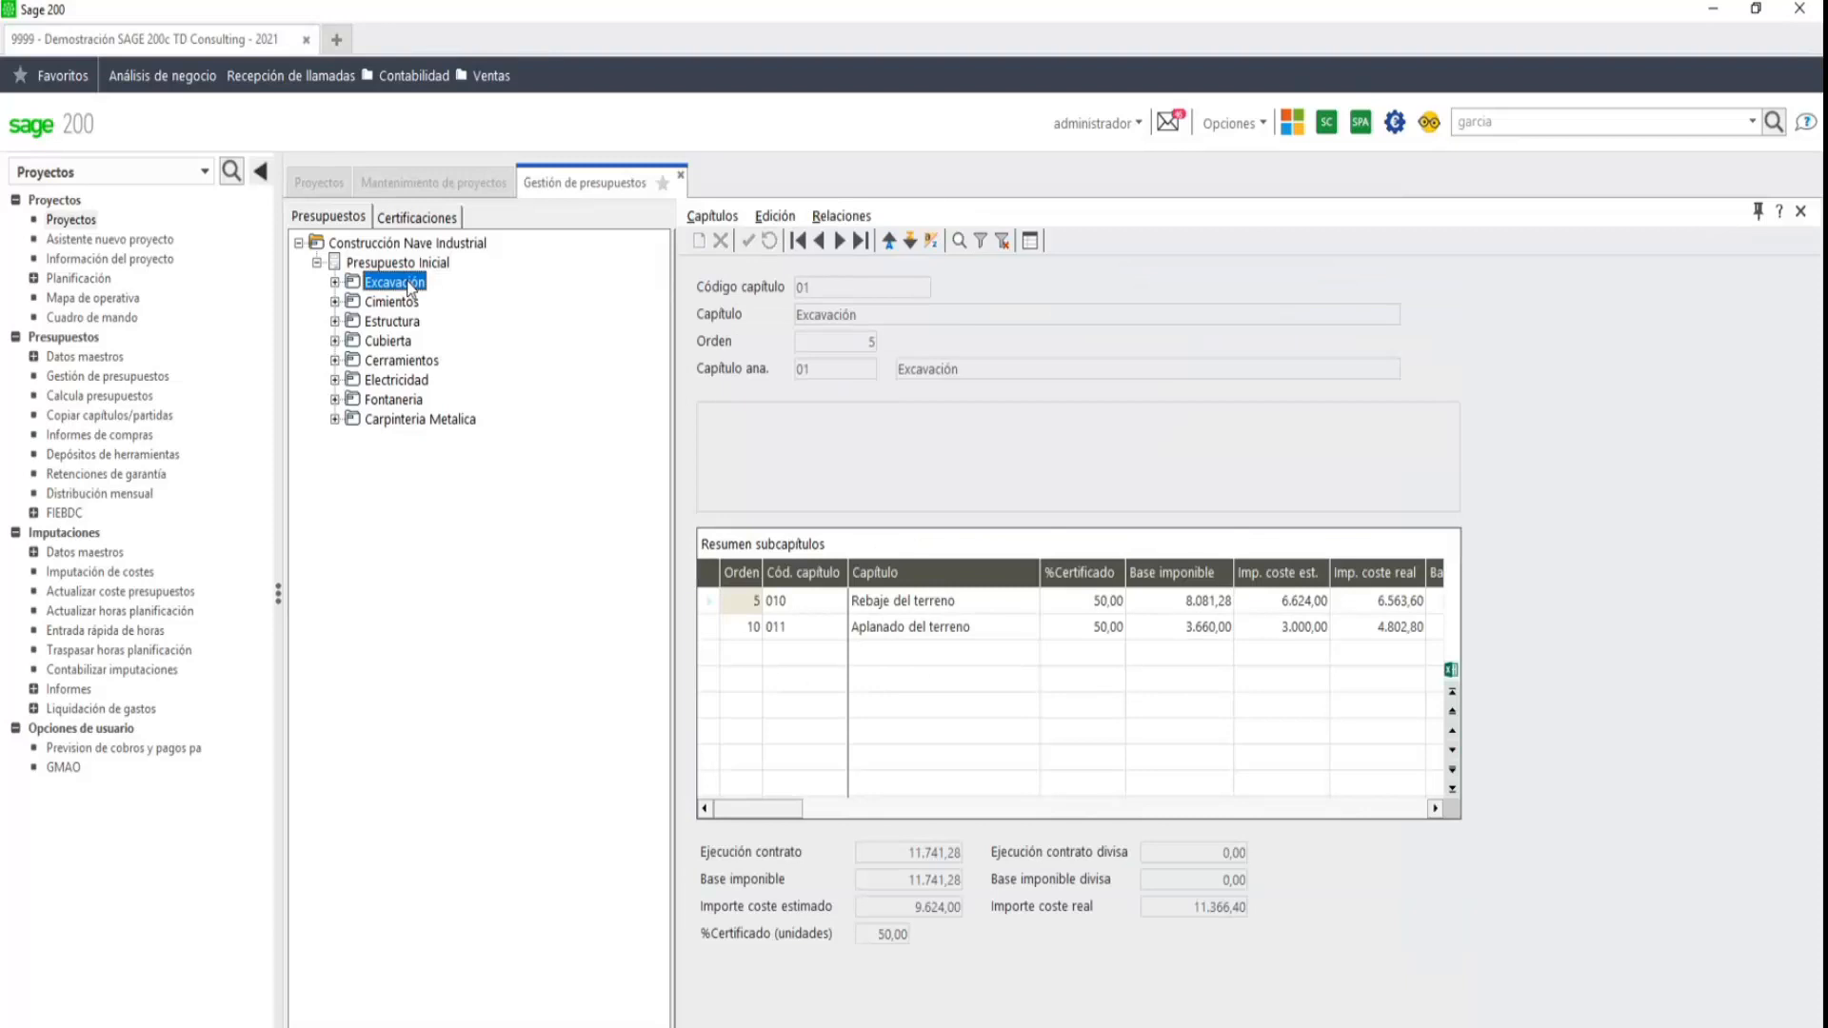
left_click(335, 283)
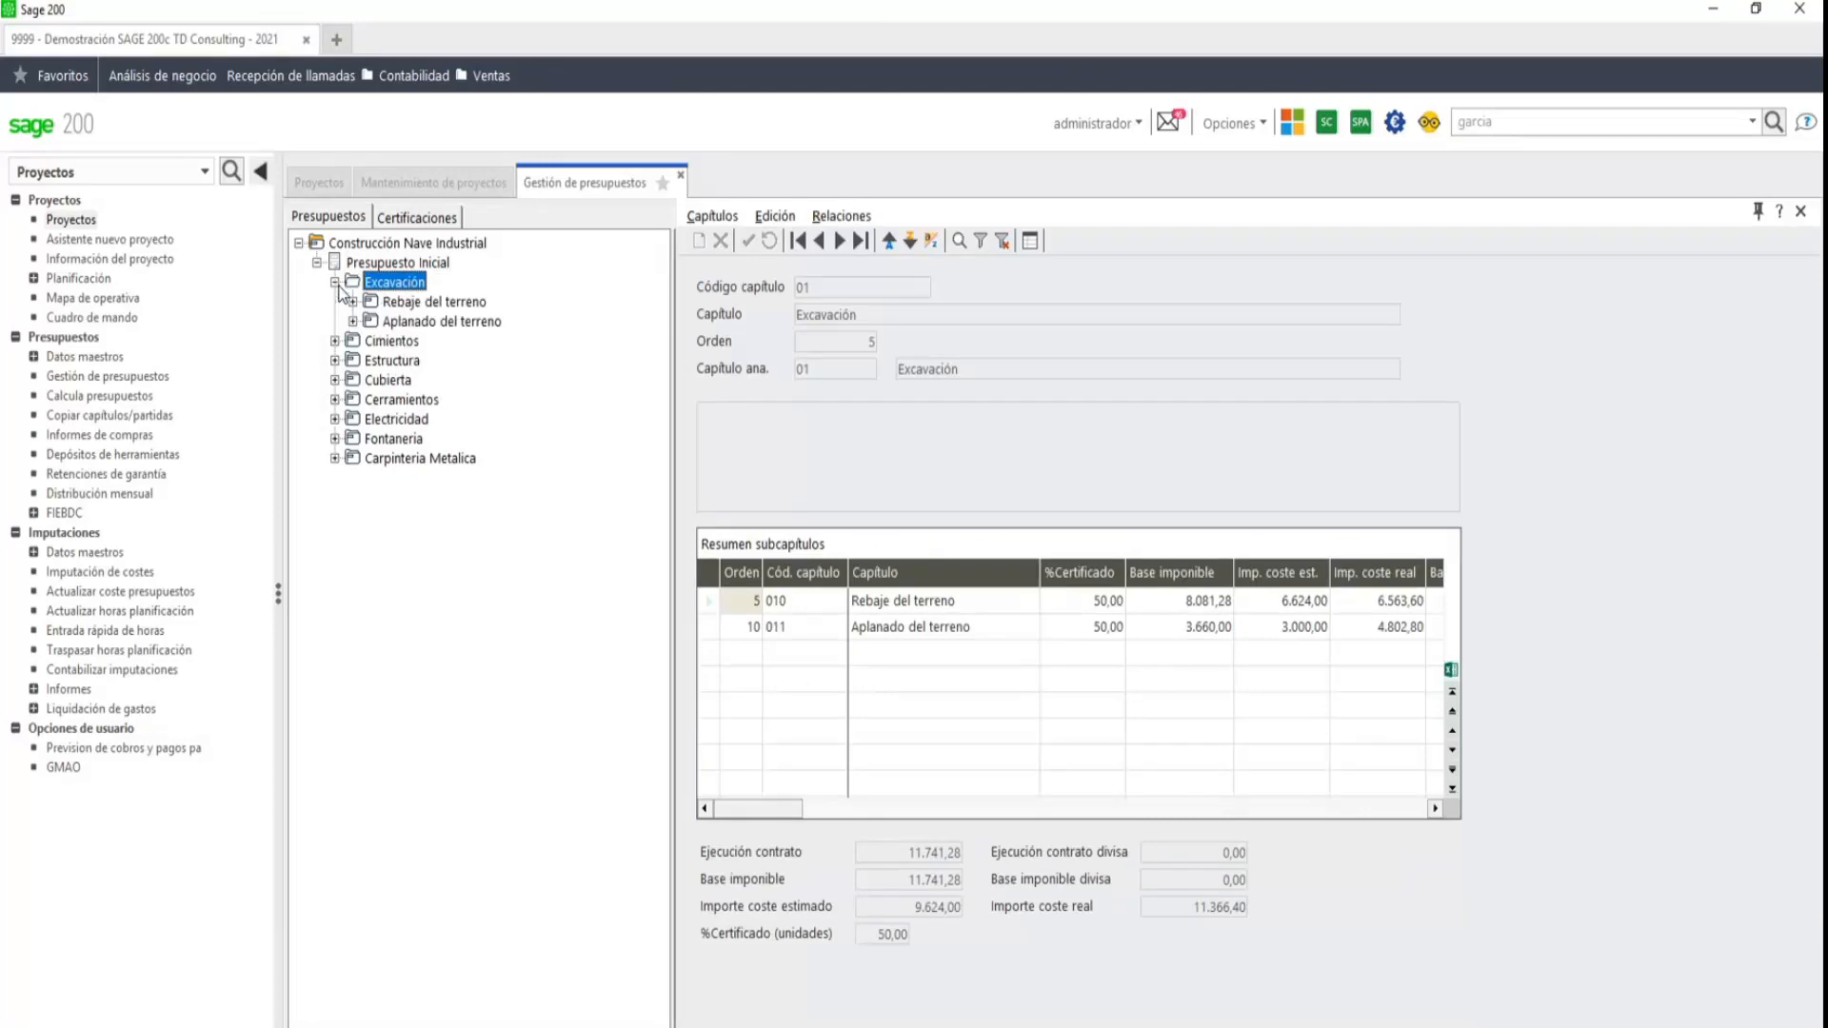
left_click(427, 302)
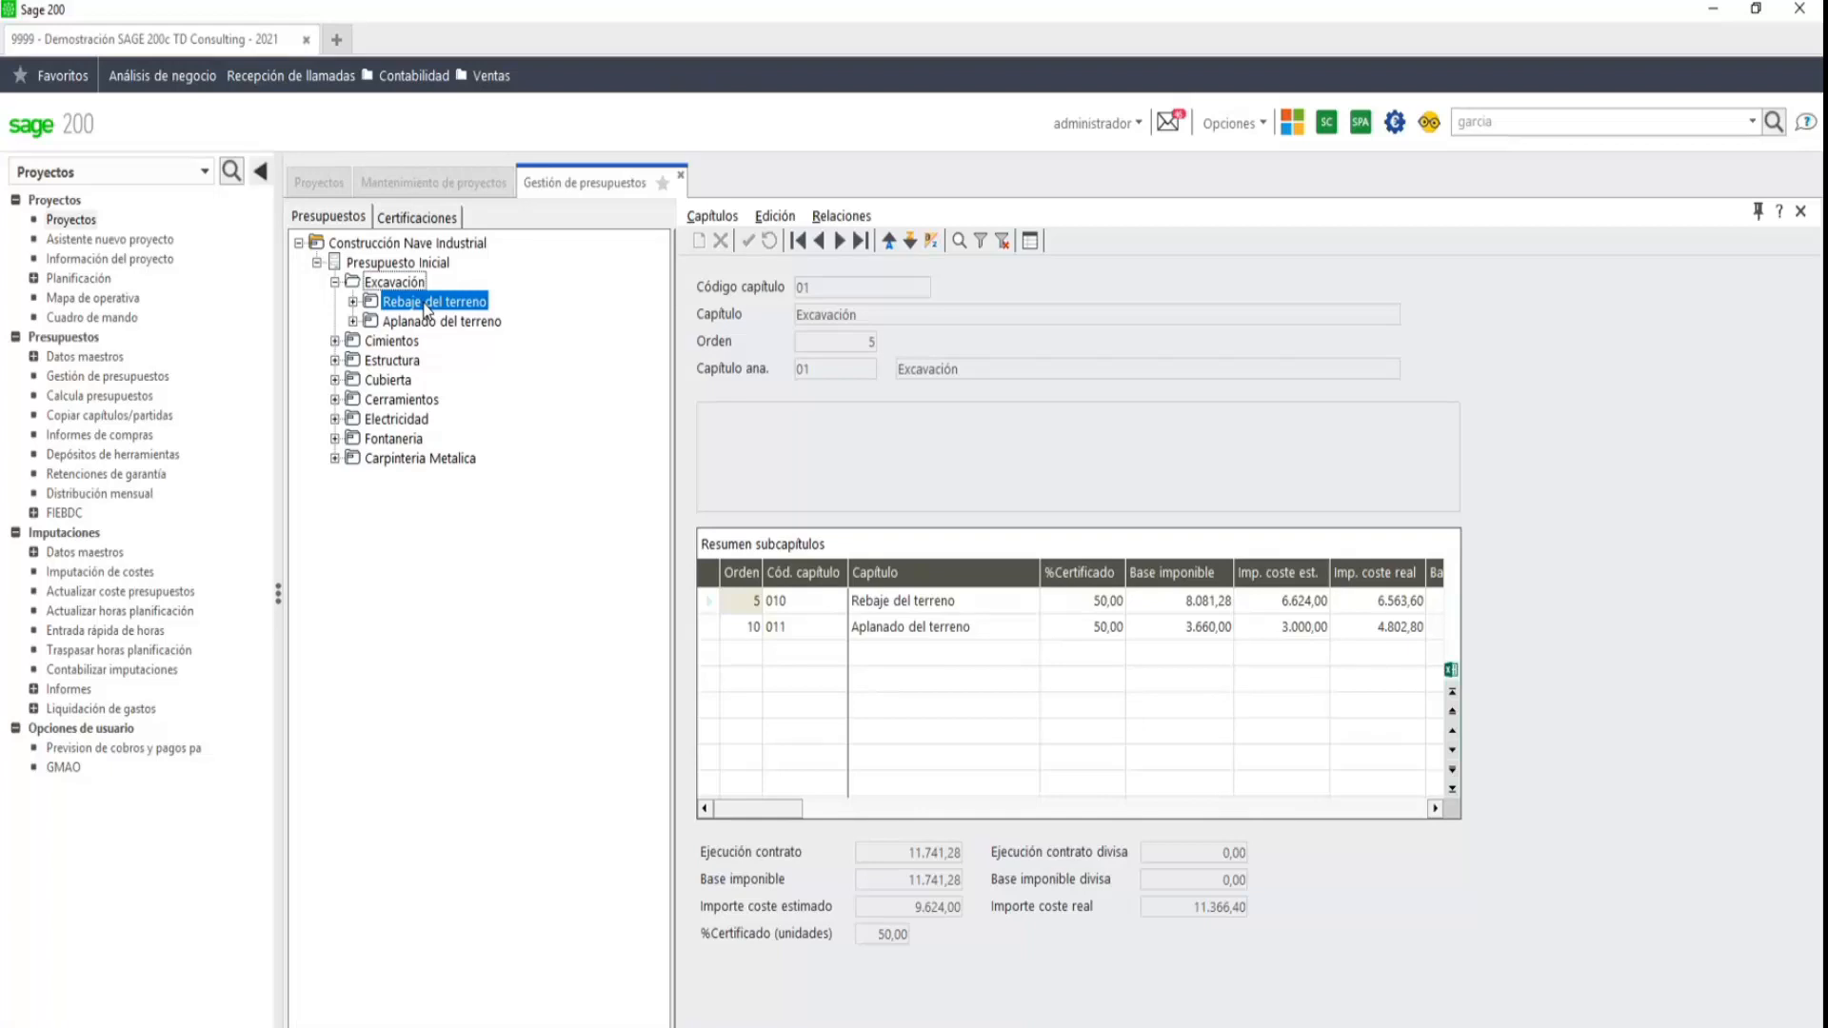
left_click(352, 301)
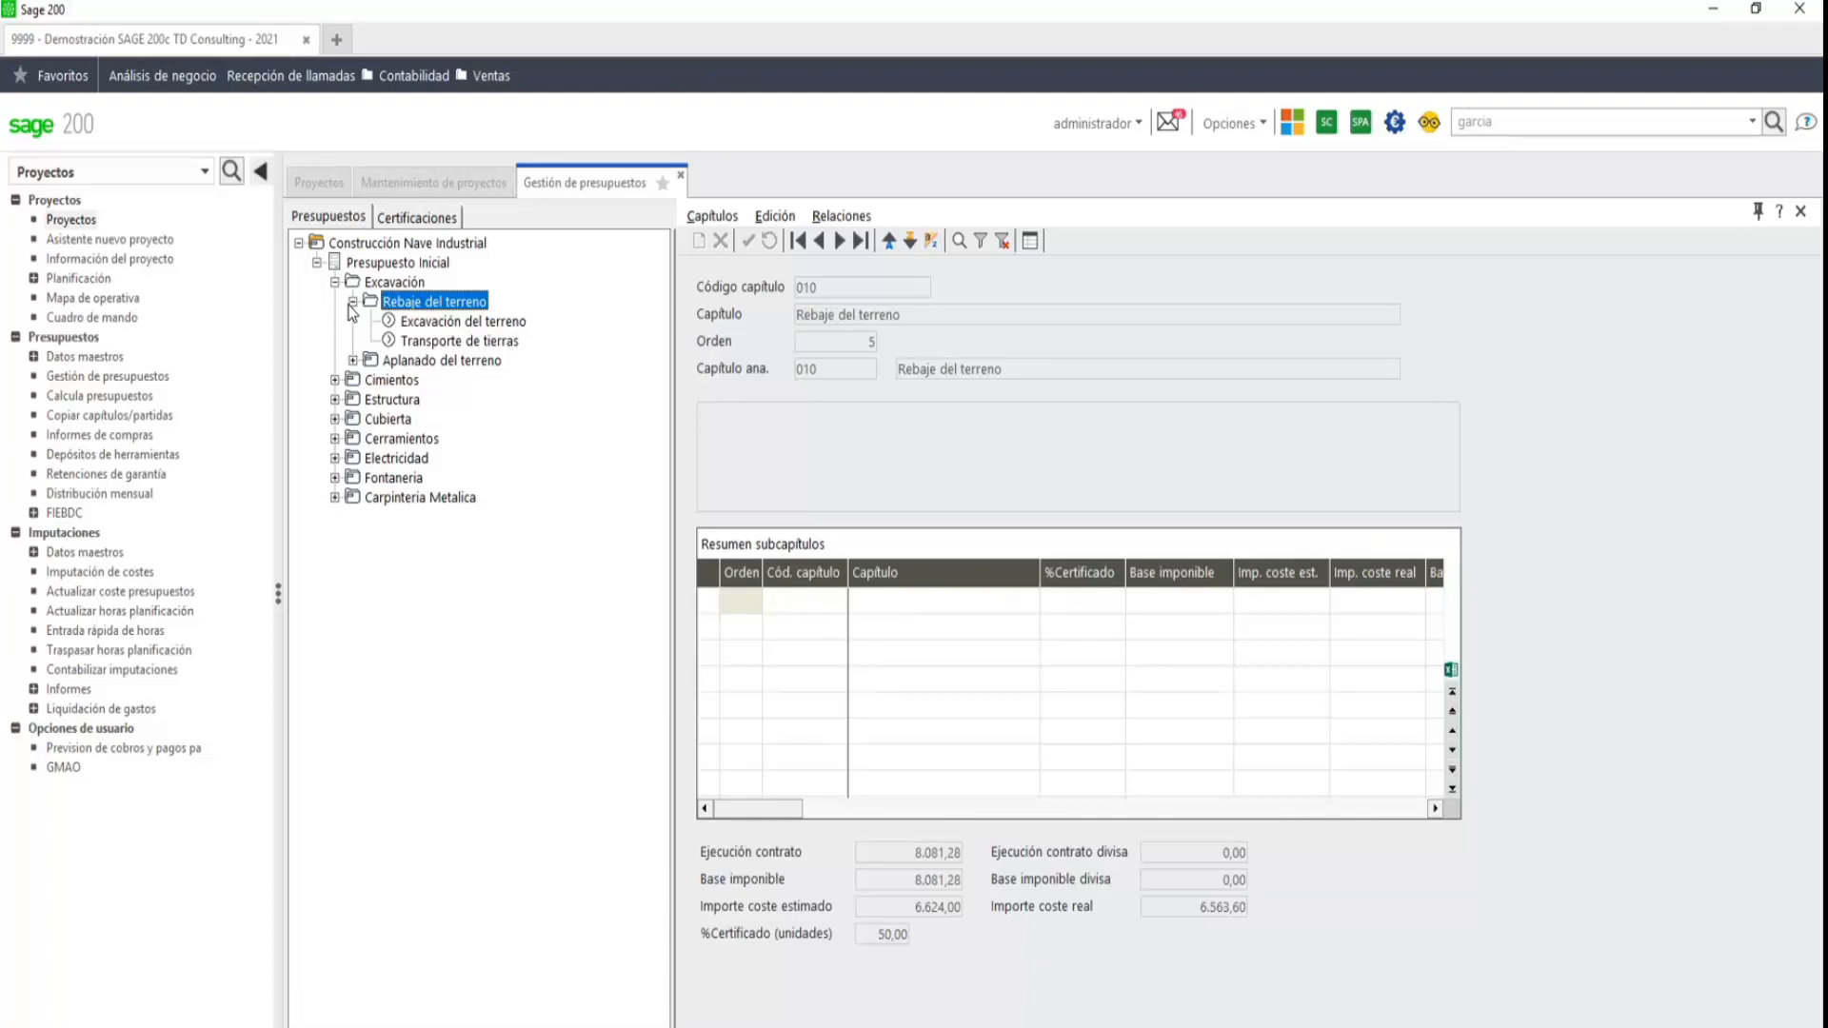
- Show the Excavación del terreno line as a detail form and view its units and costs
left_click(440, 324)
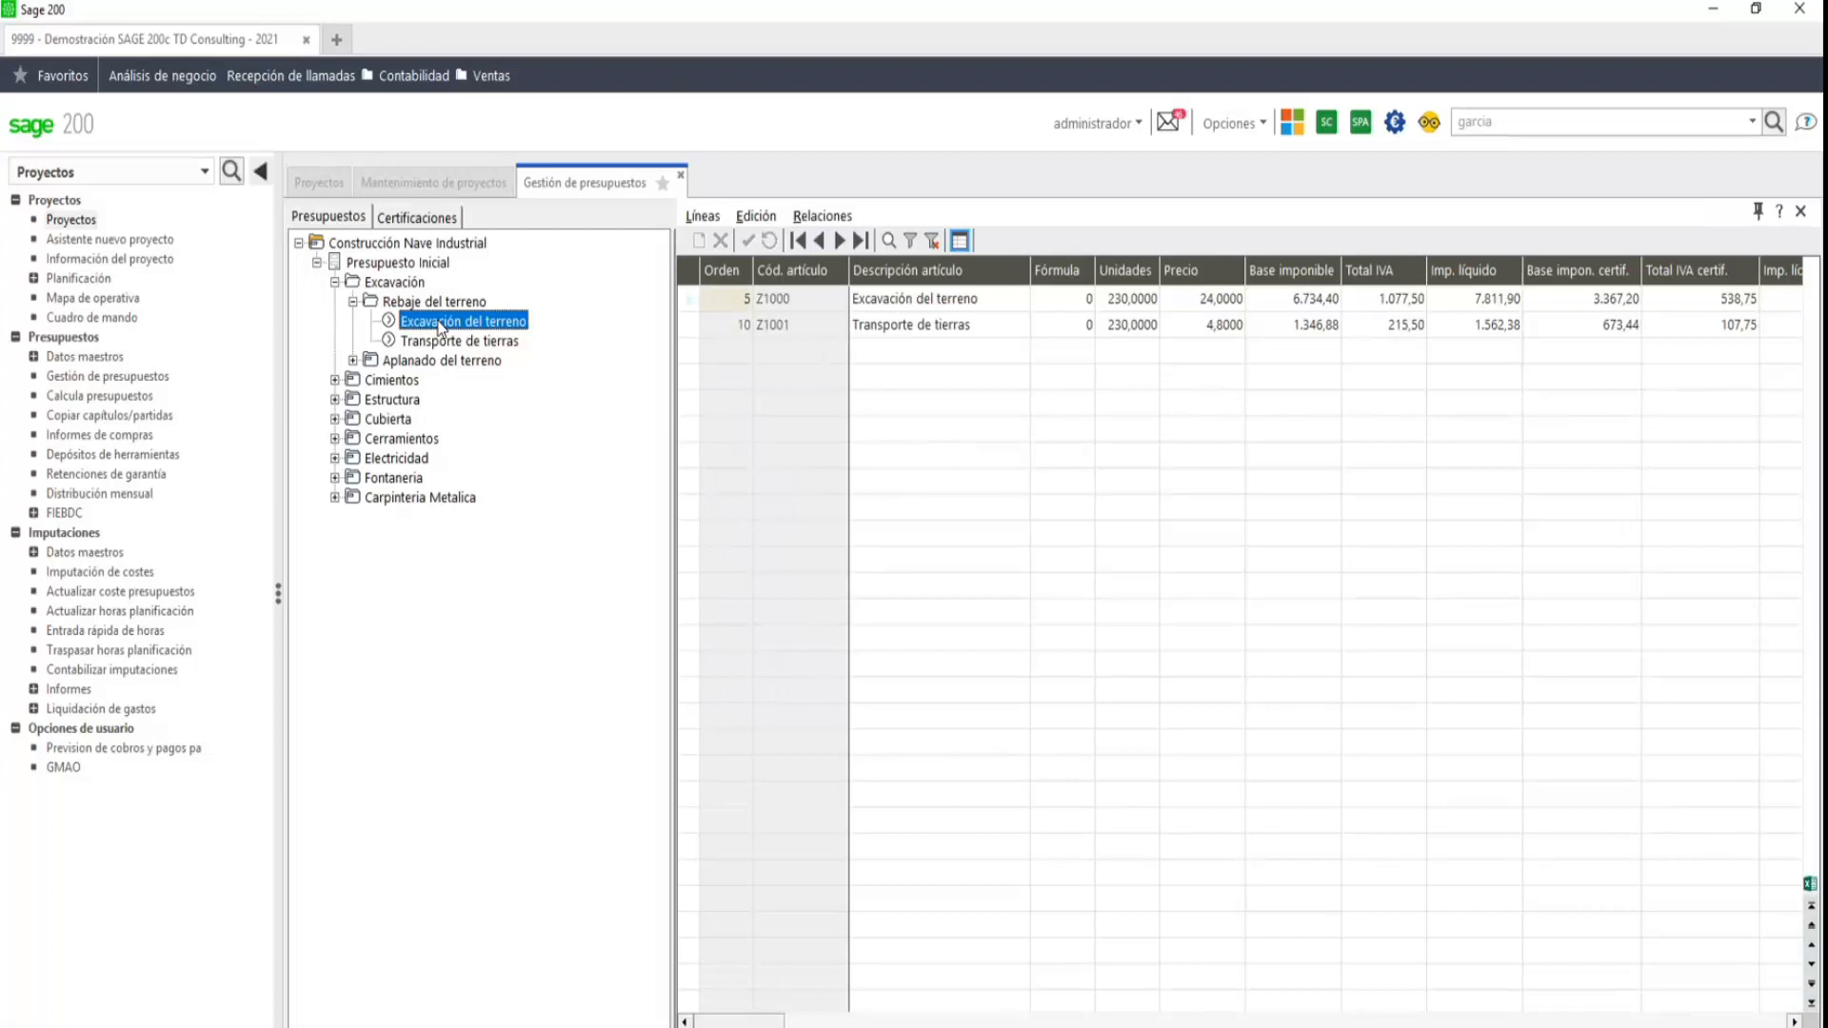
left_click(959, 241)
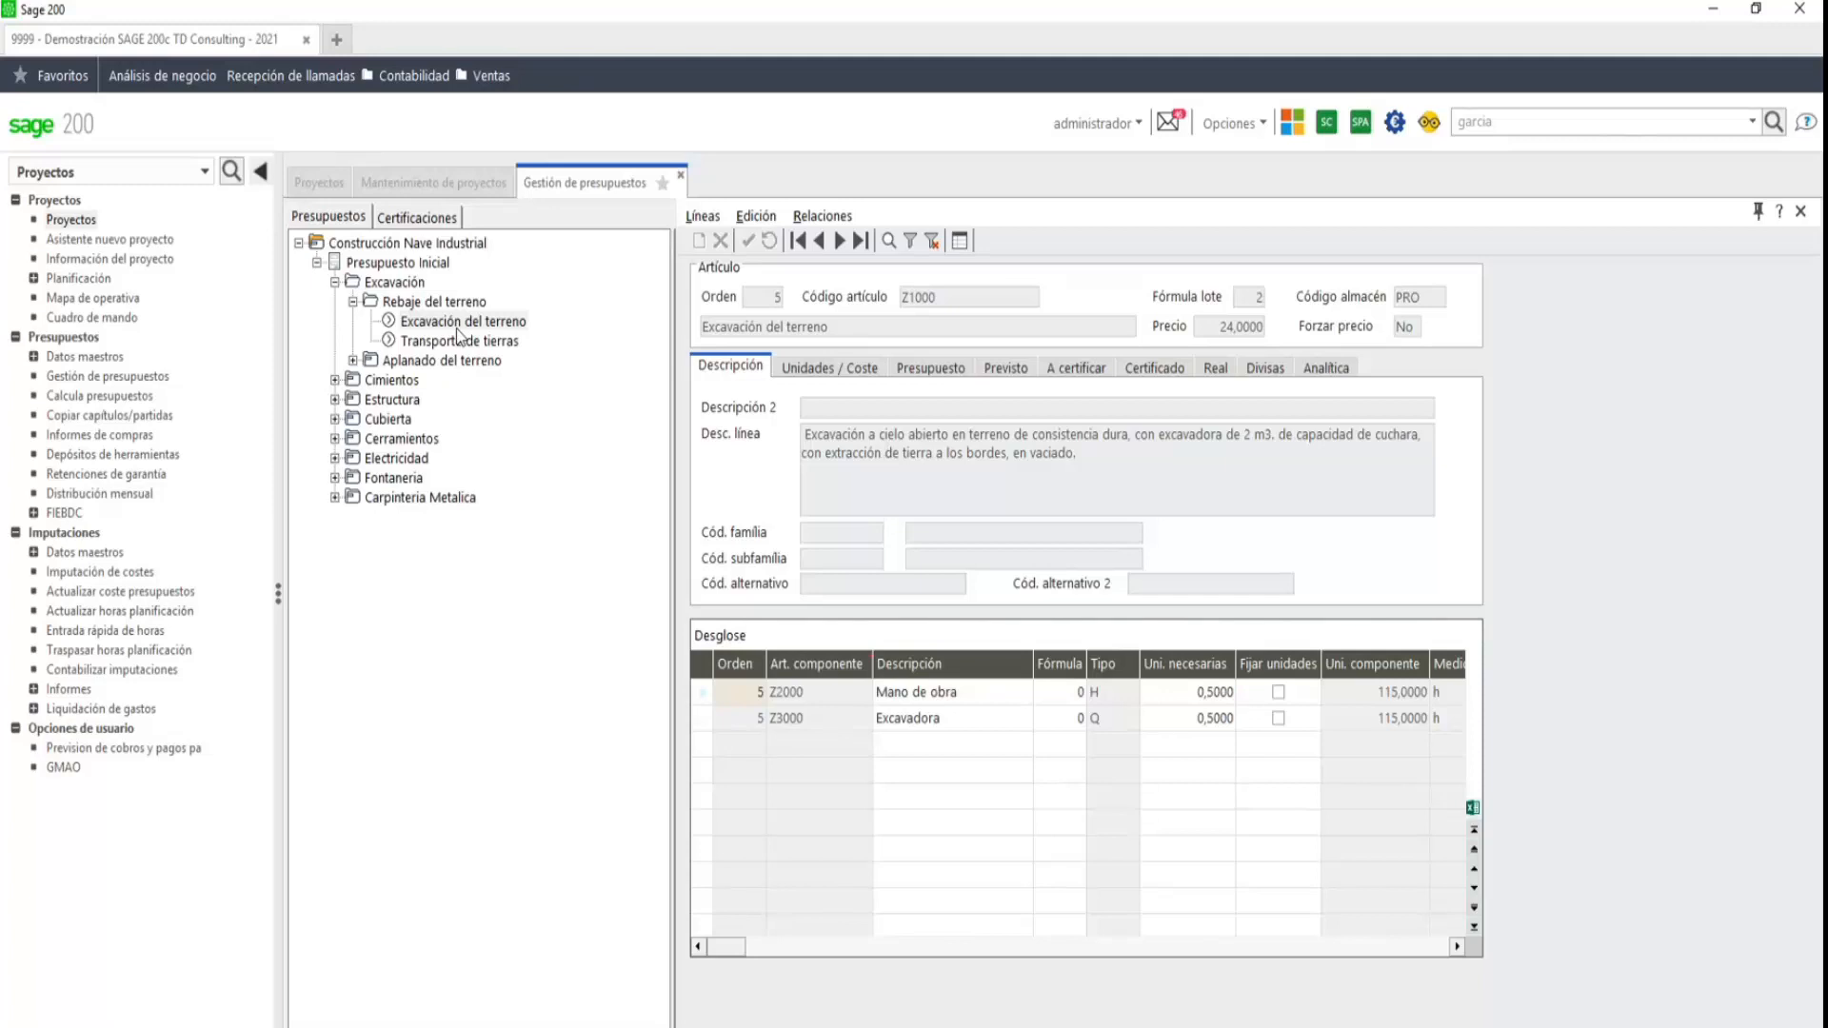
left_click(860, 377)
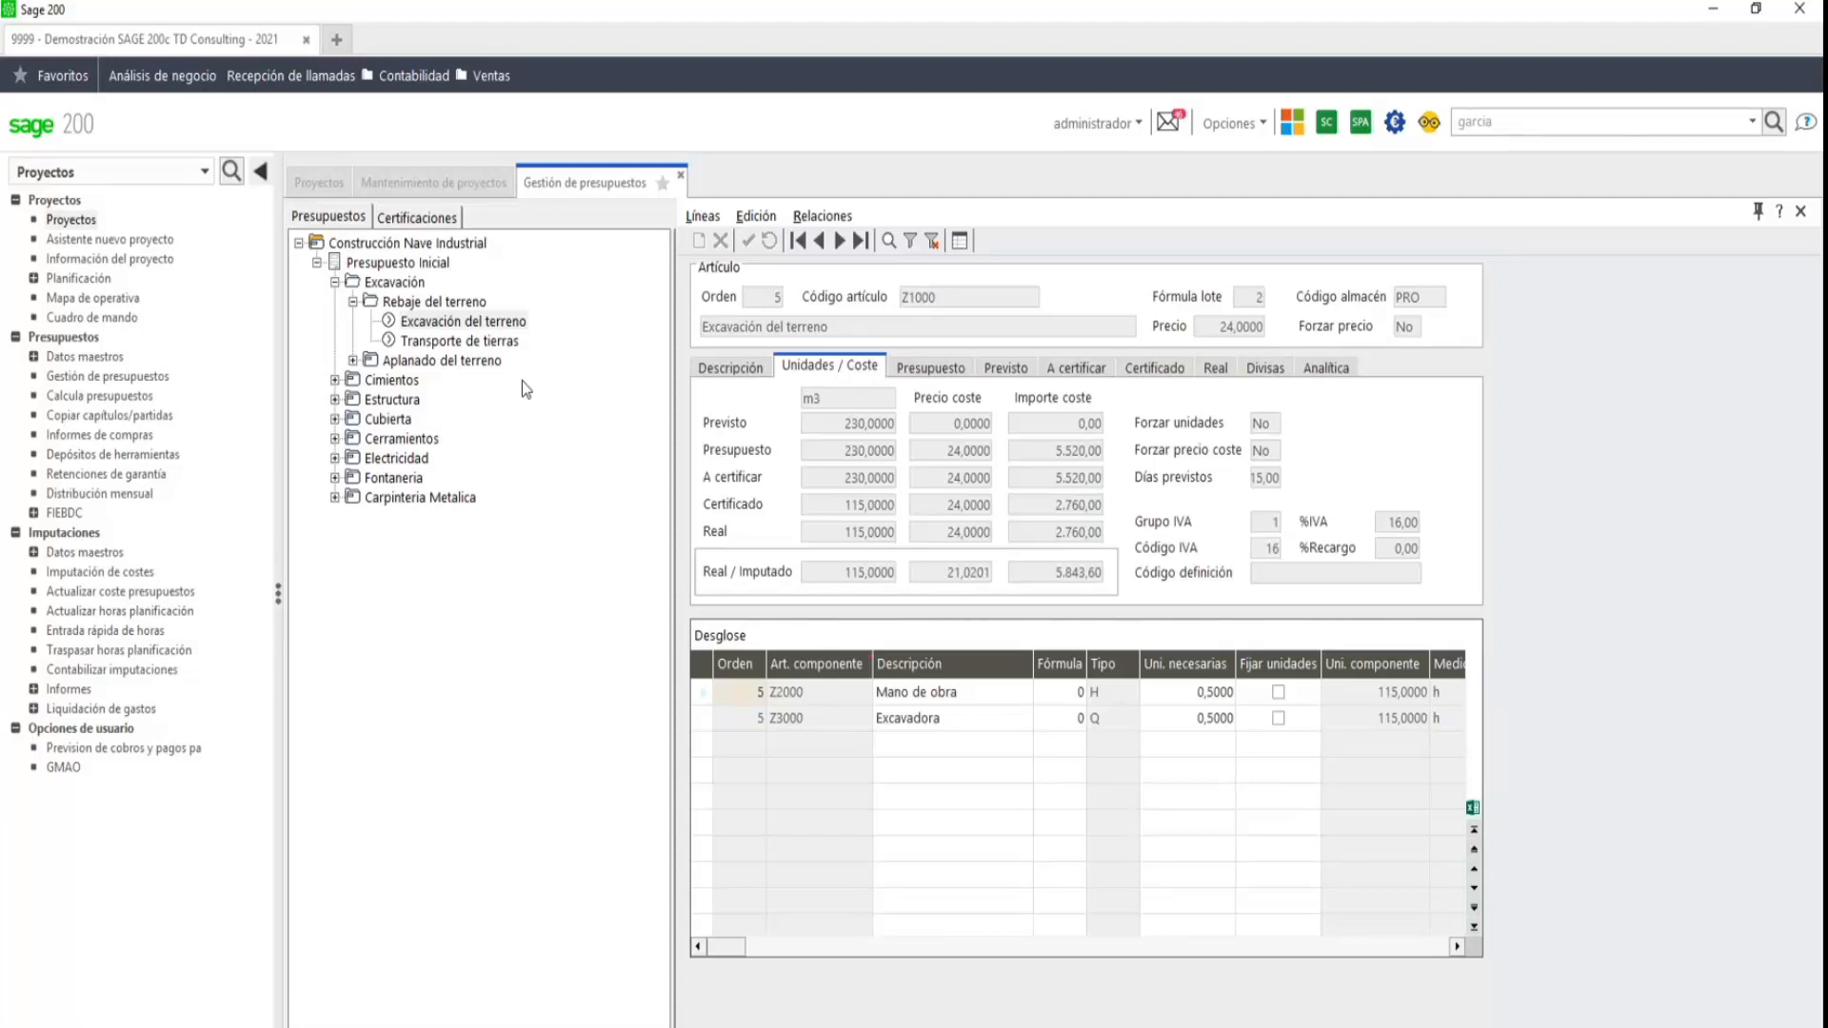
- Review the Transporte de tierras line's planned units, budgeted units and unit of measure
left_click(455, 343)
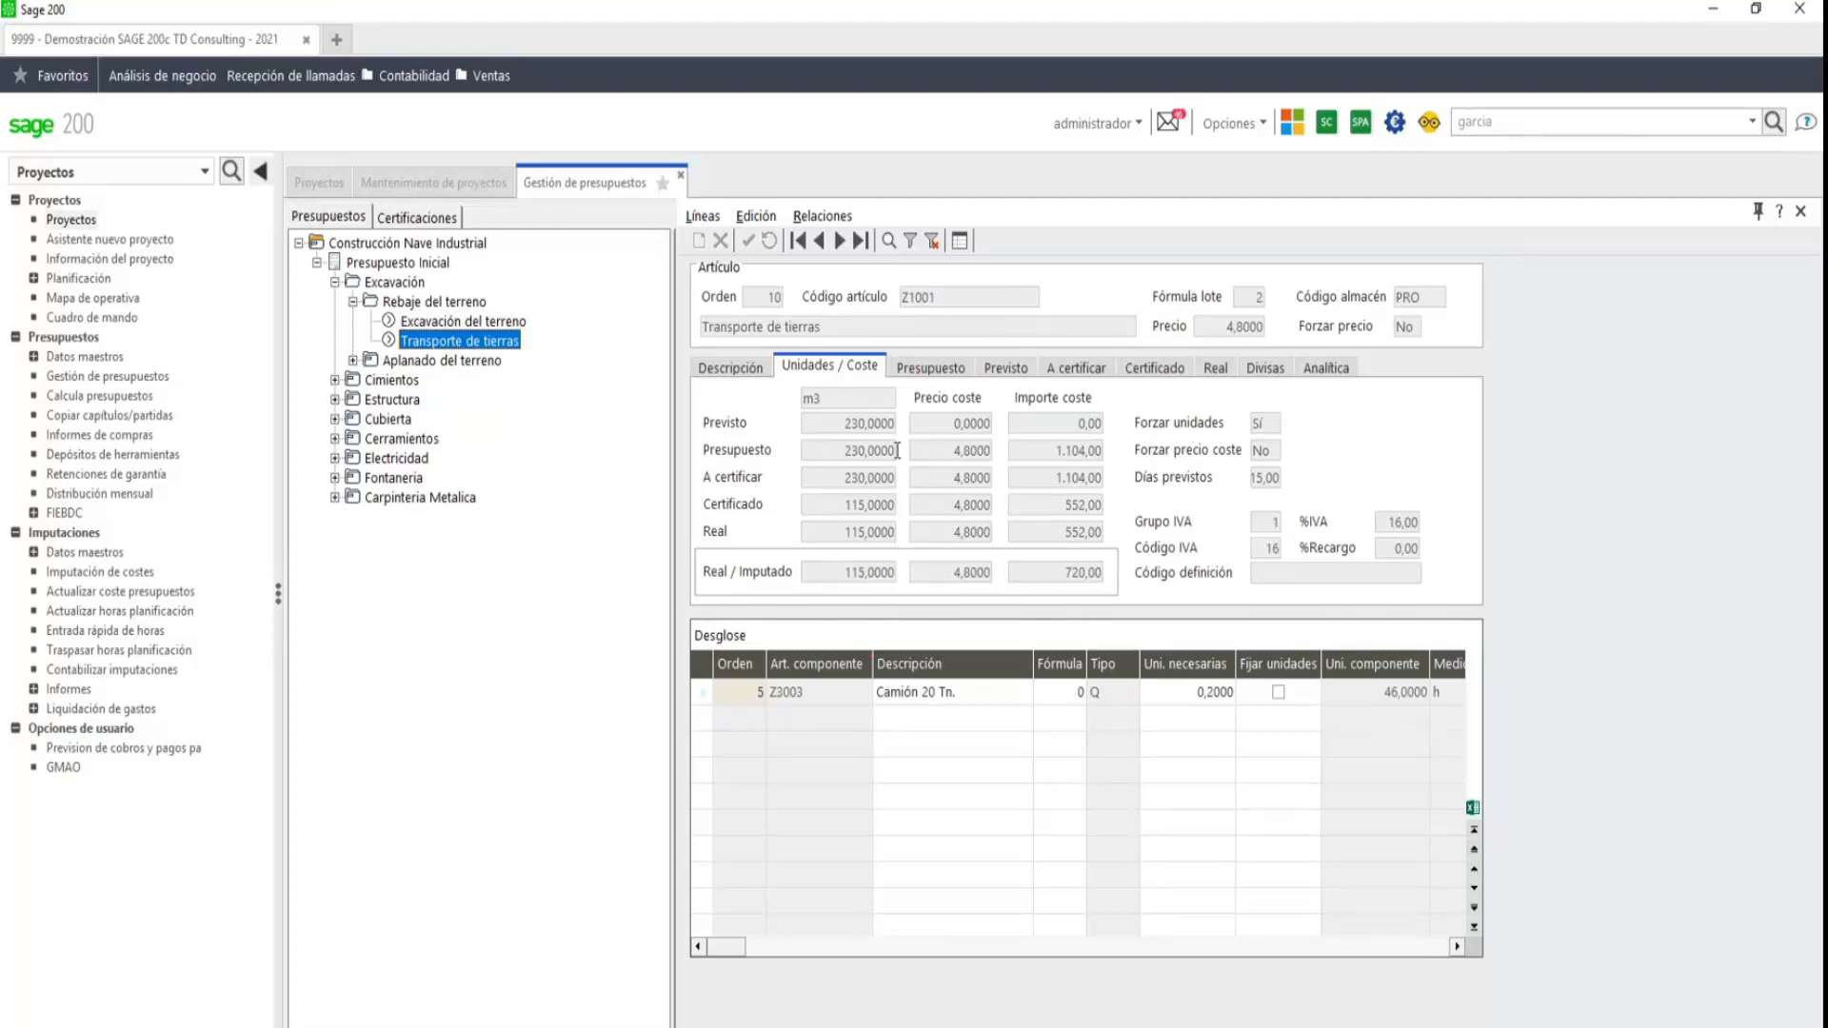
left_click(846, 427)
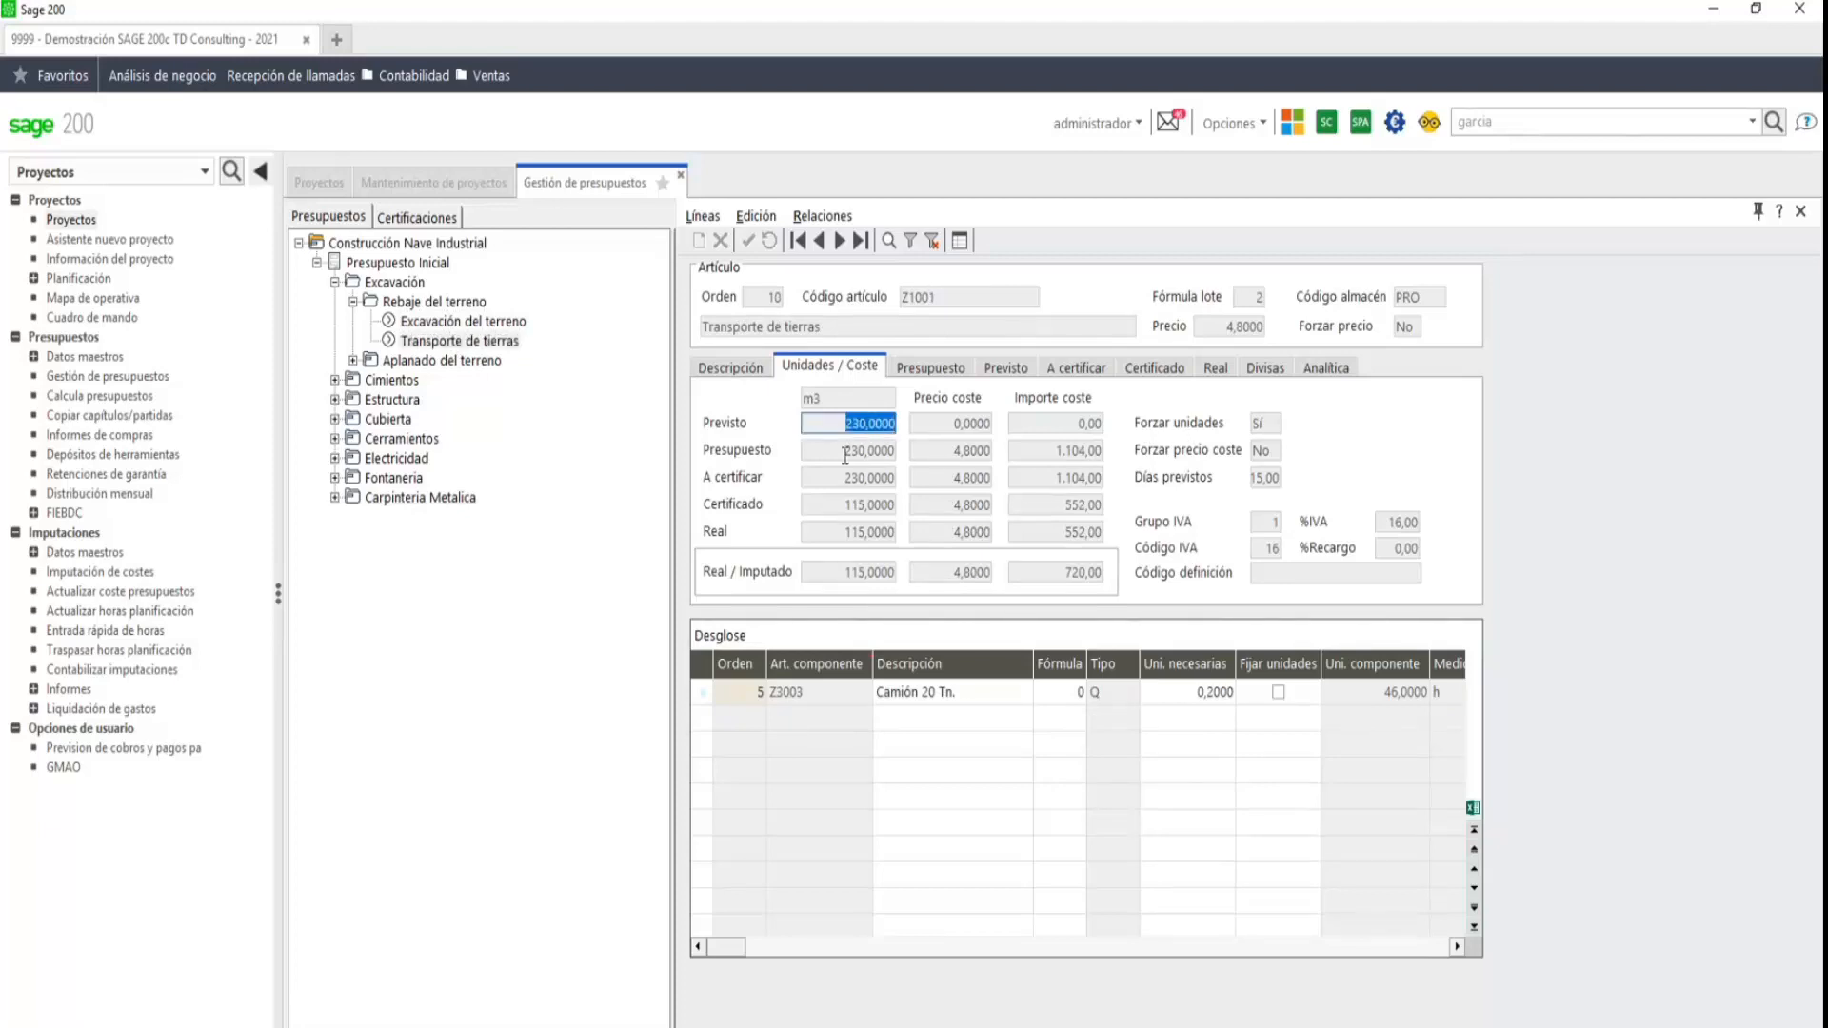
left_click(843, 454)
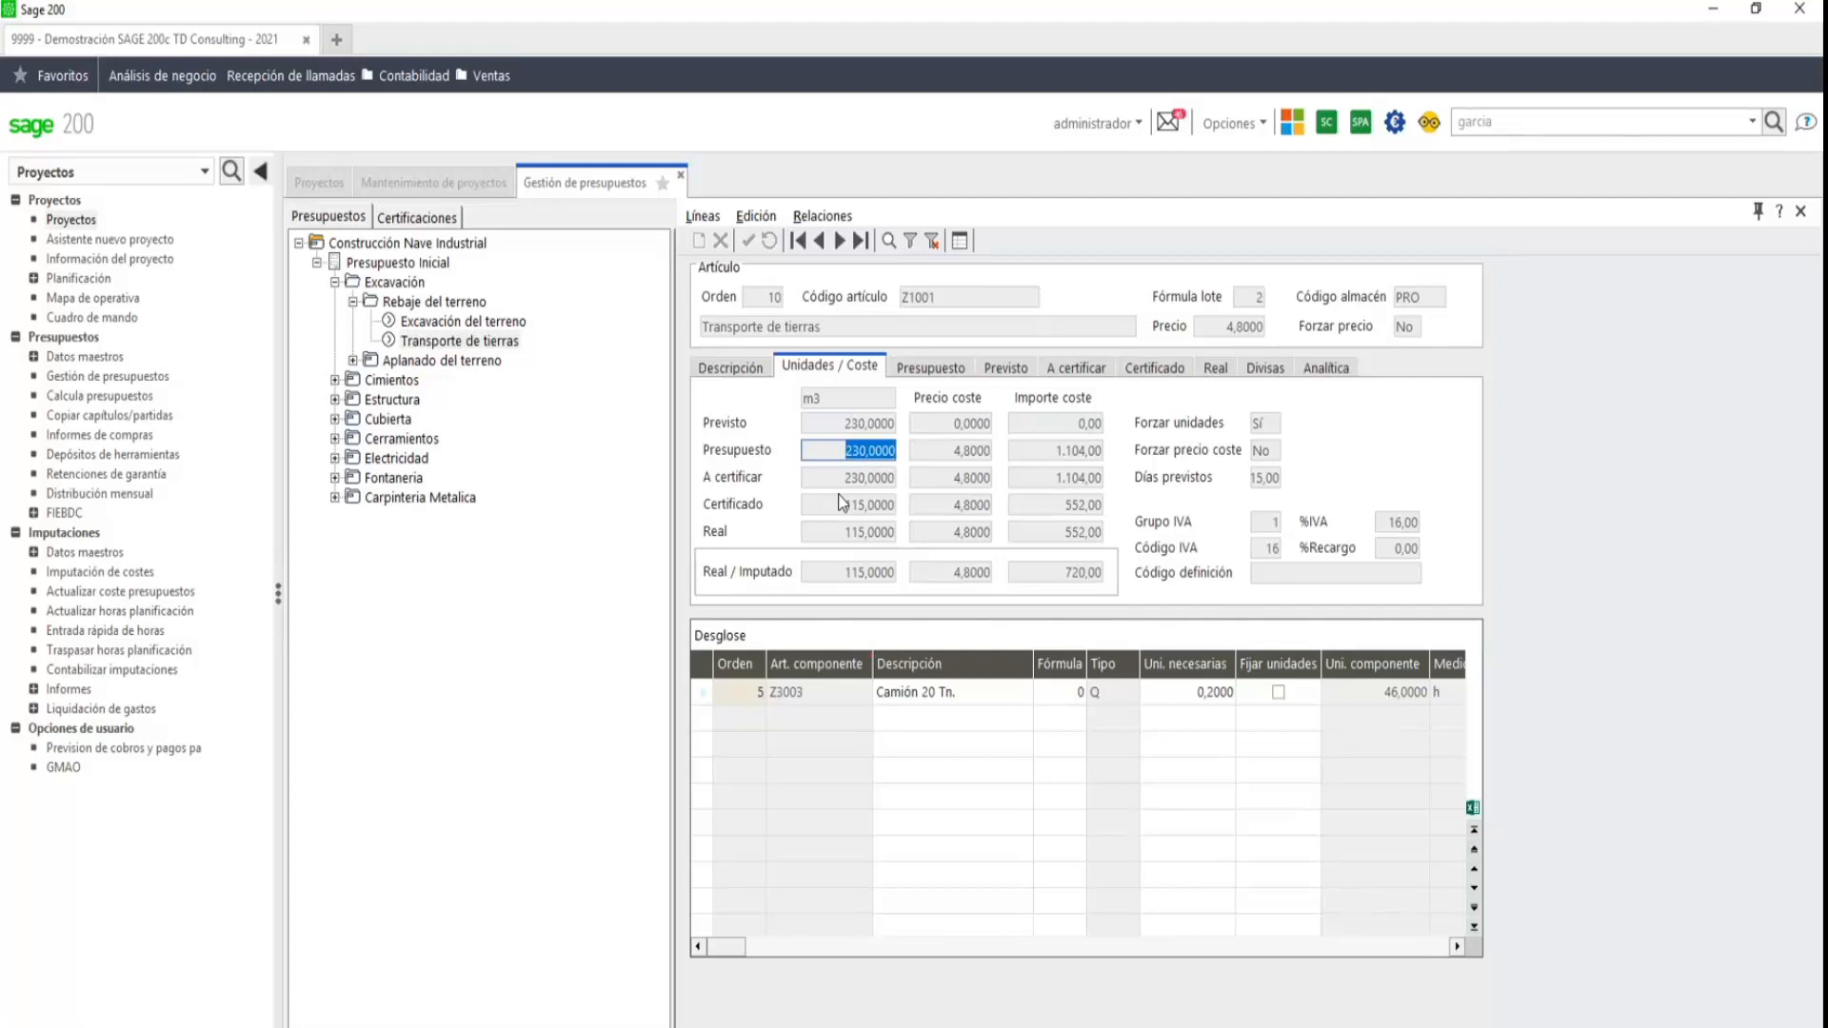
left_click(820, 398)
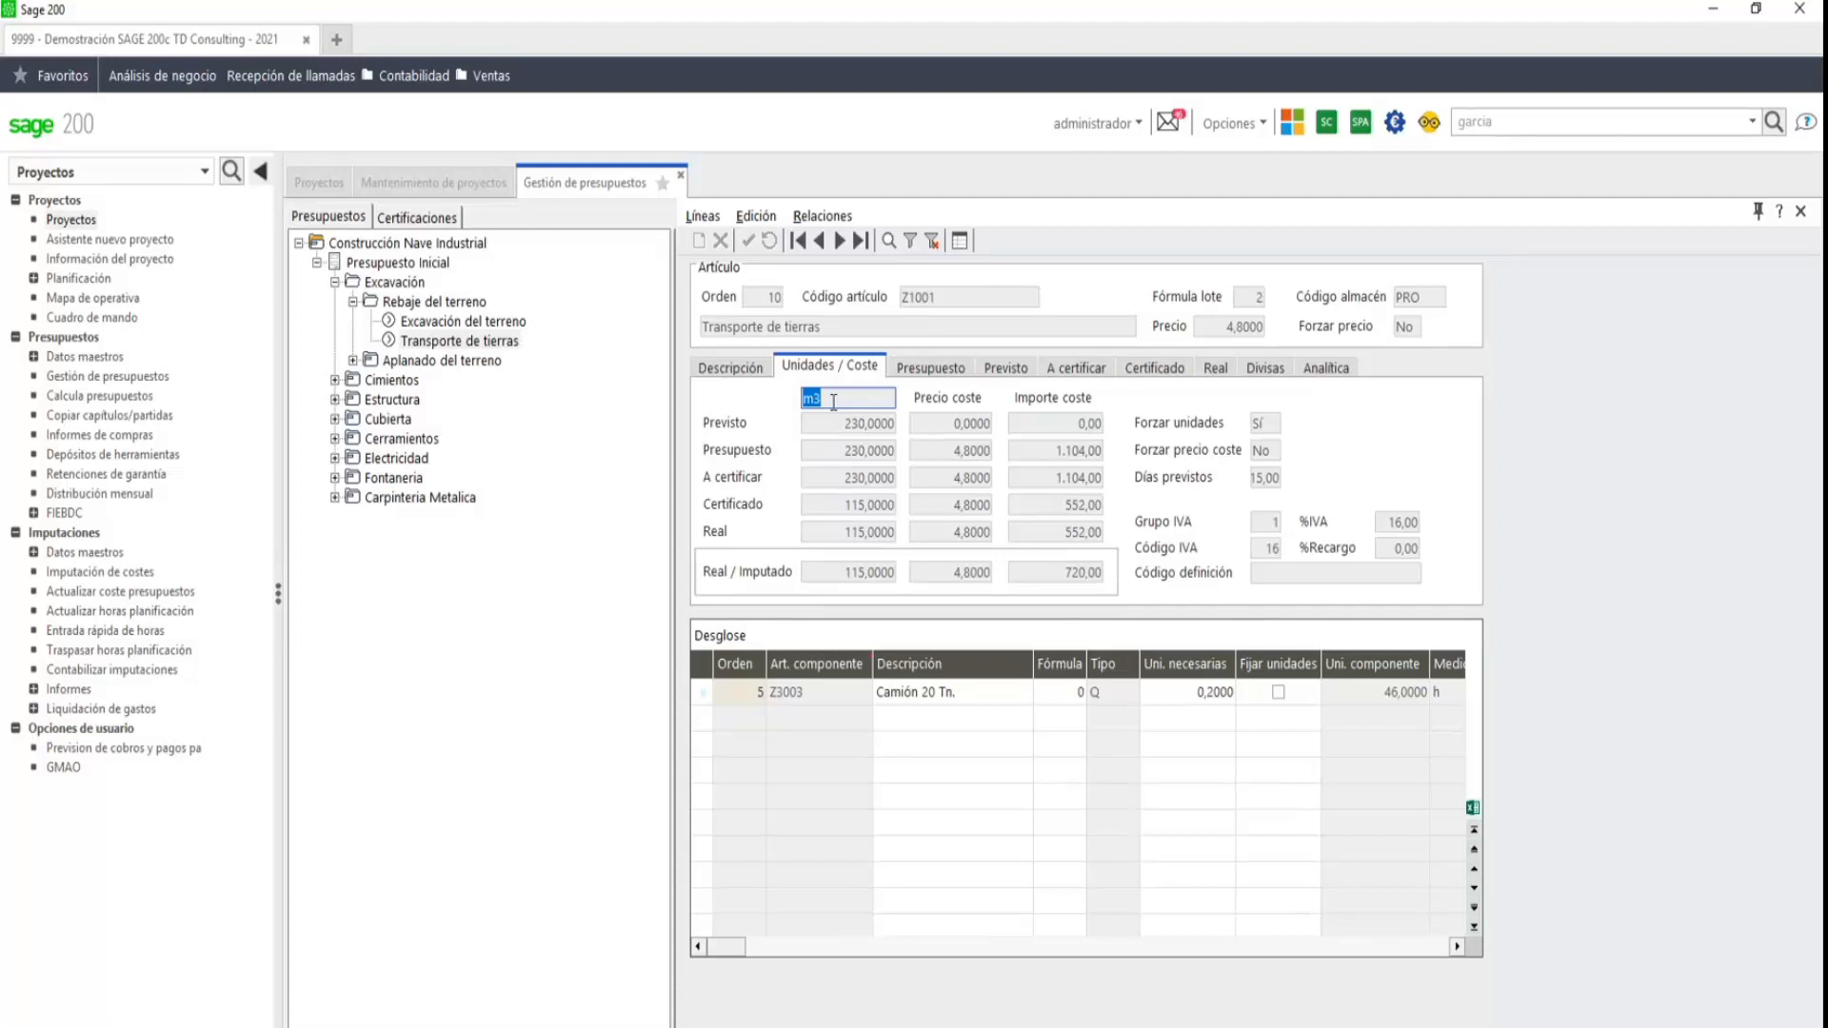
- Examine the measurement breakdown of the Excavación del terreno line, close it, and check the line's article code and description
left_click(493, 324)
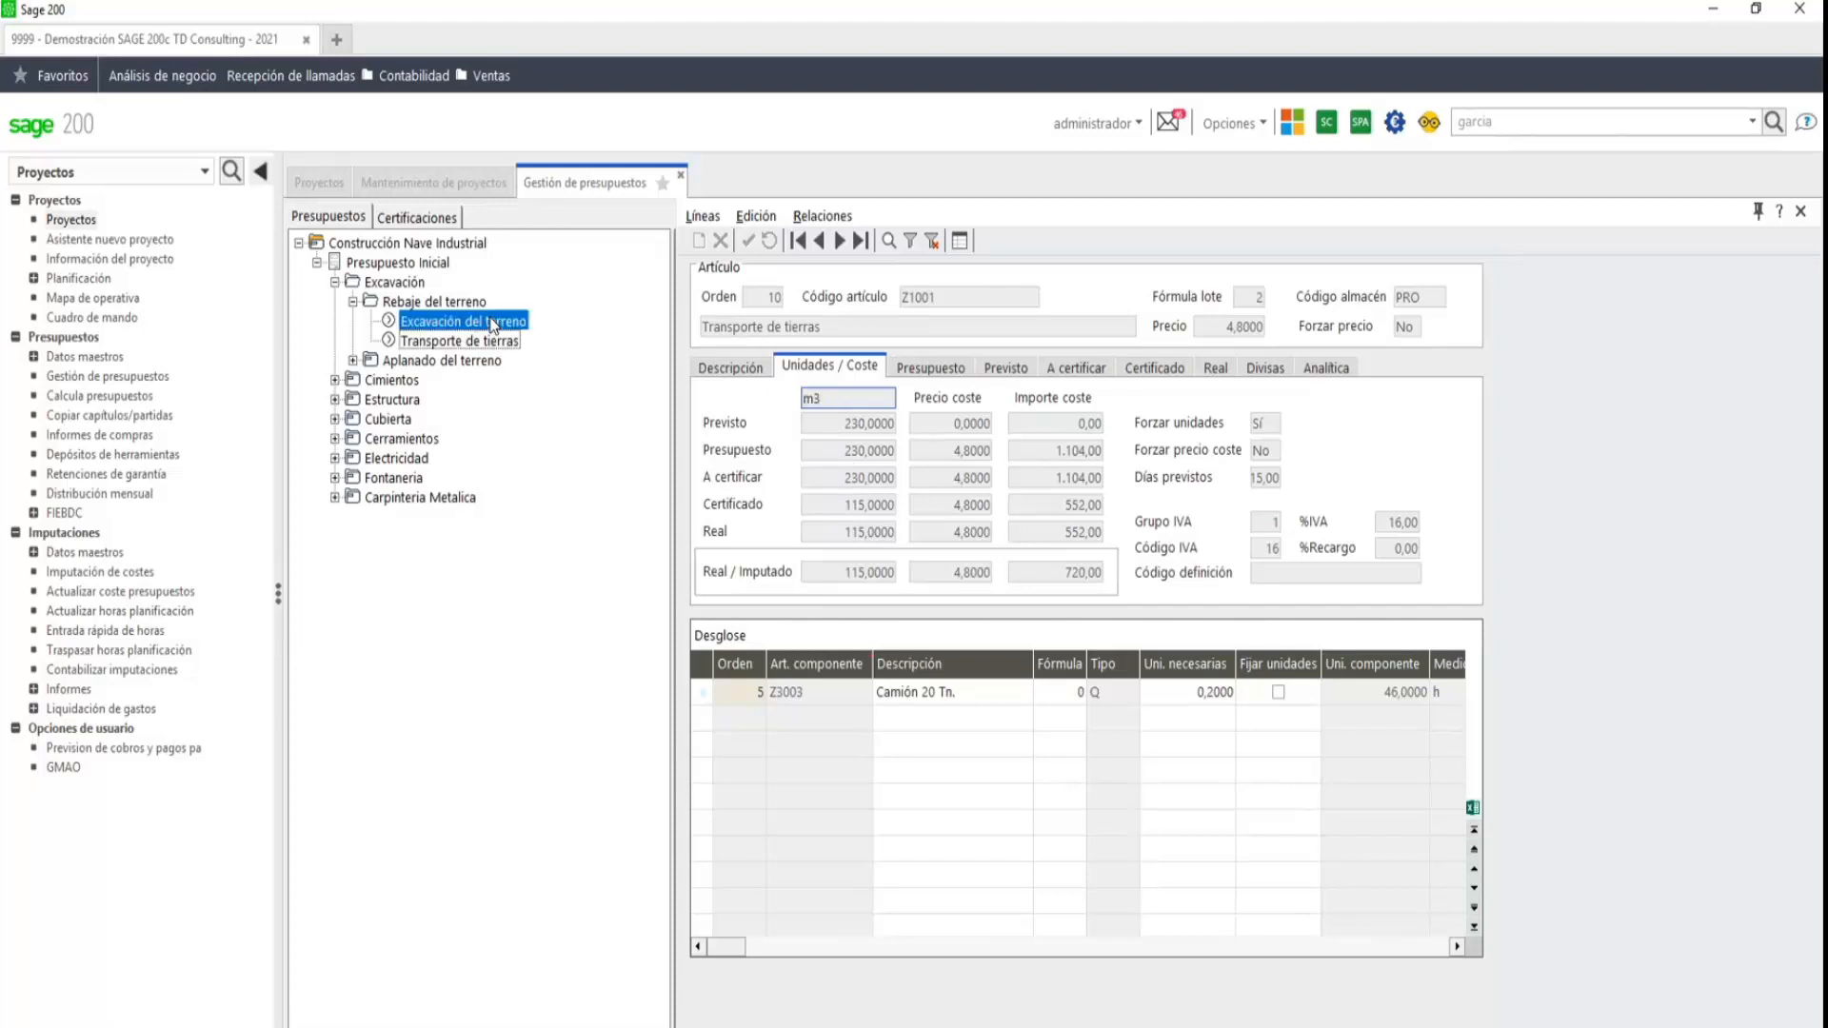
left_click(824, 218)
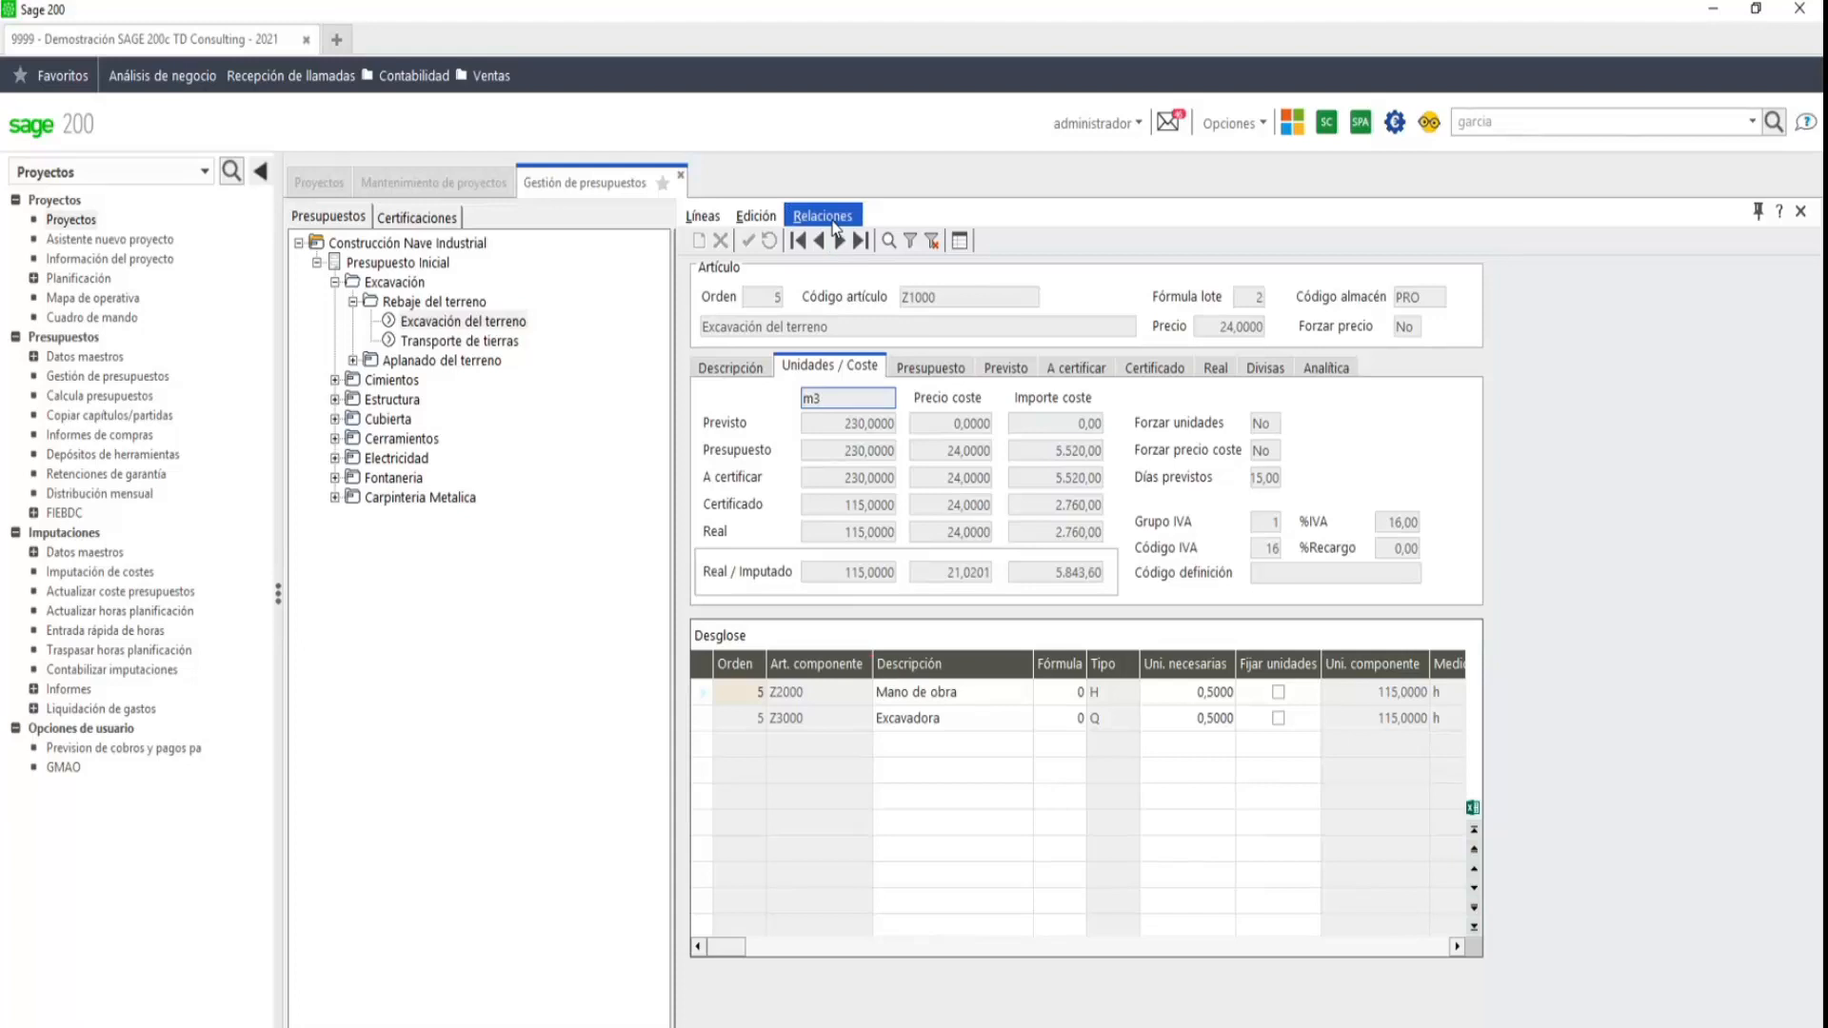
left_click(841, 242)
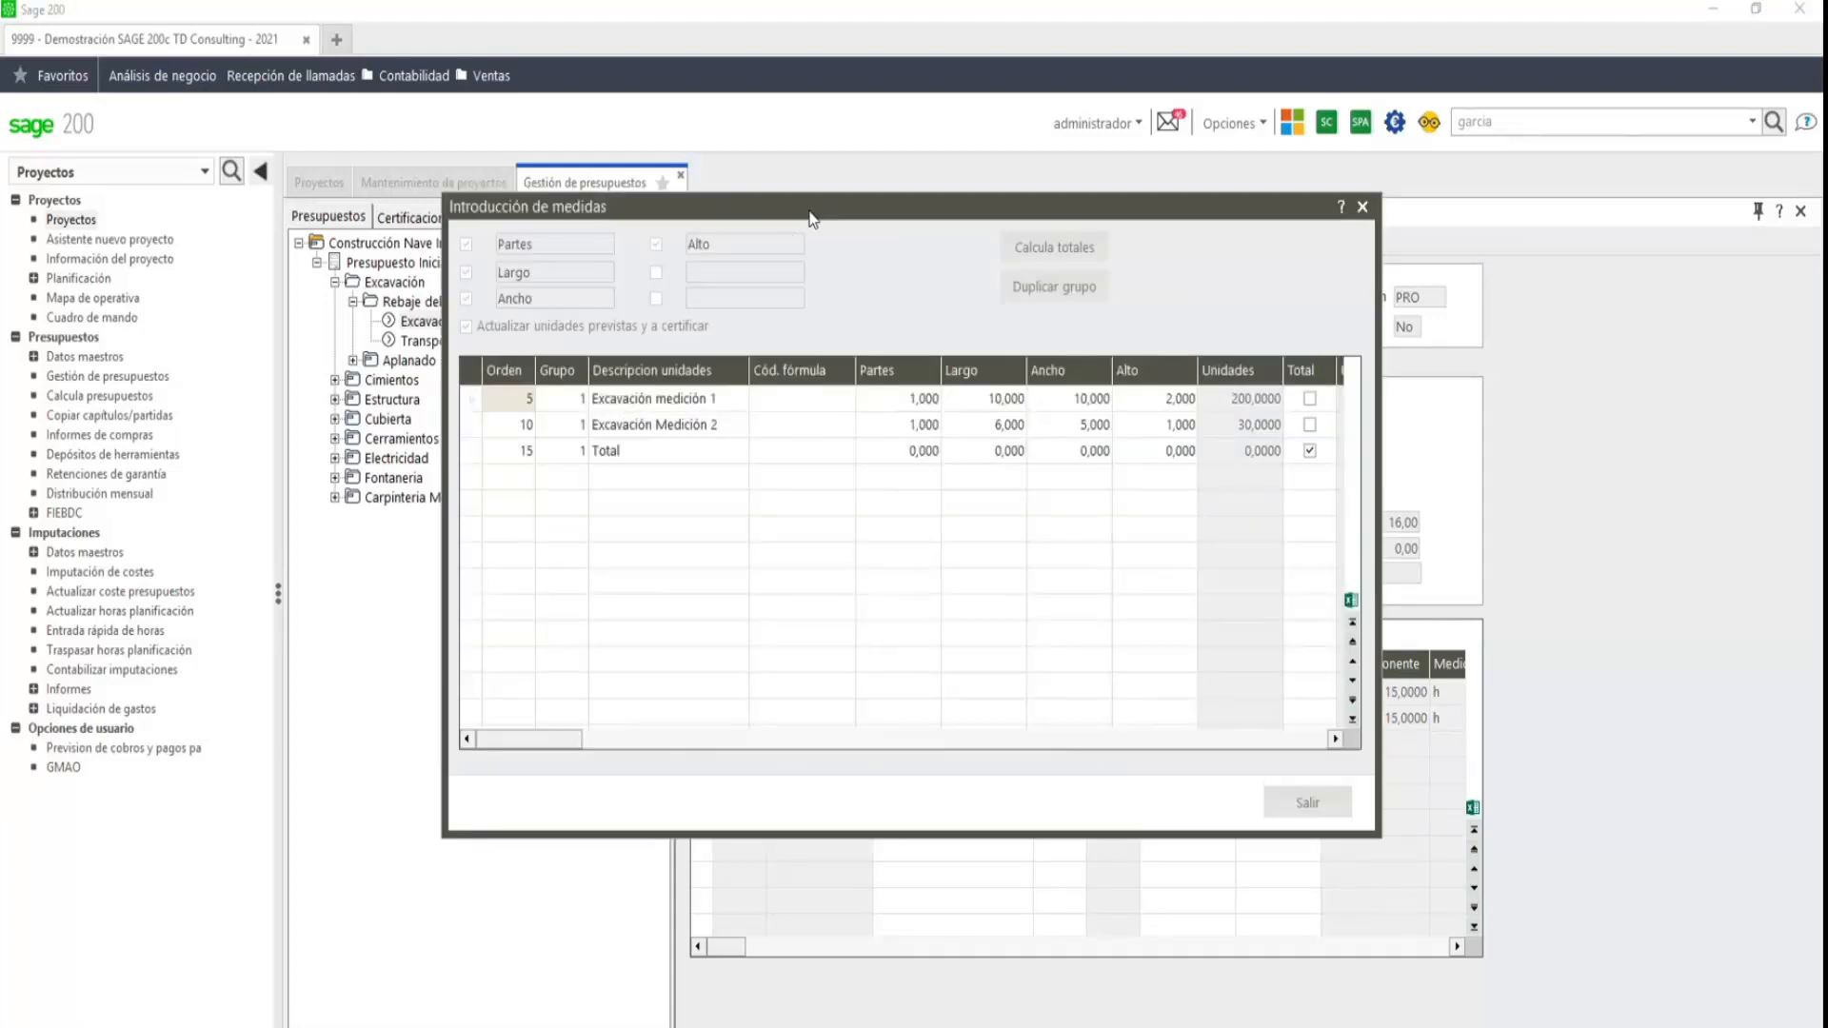
left_click_drag(807, 211, 1323, 396)
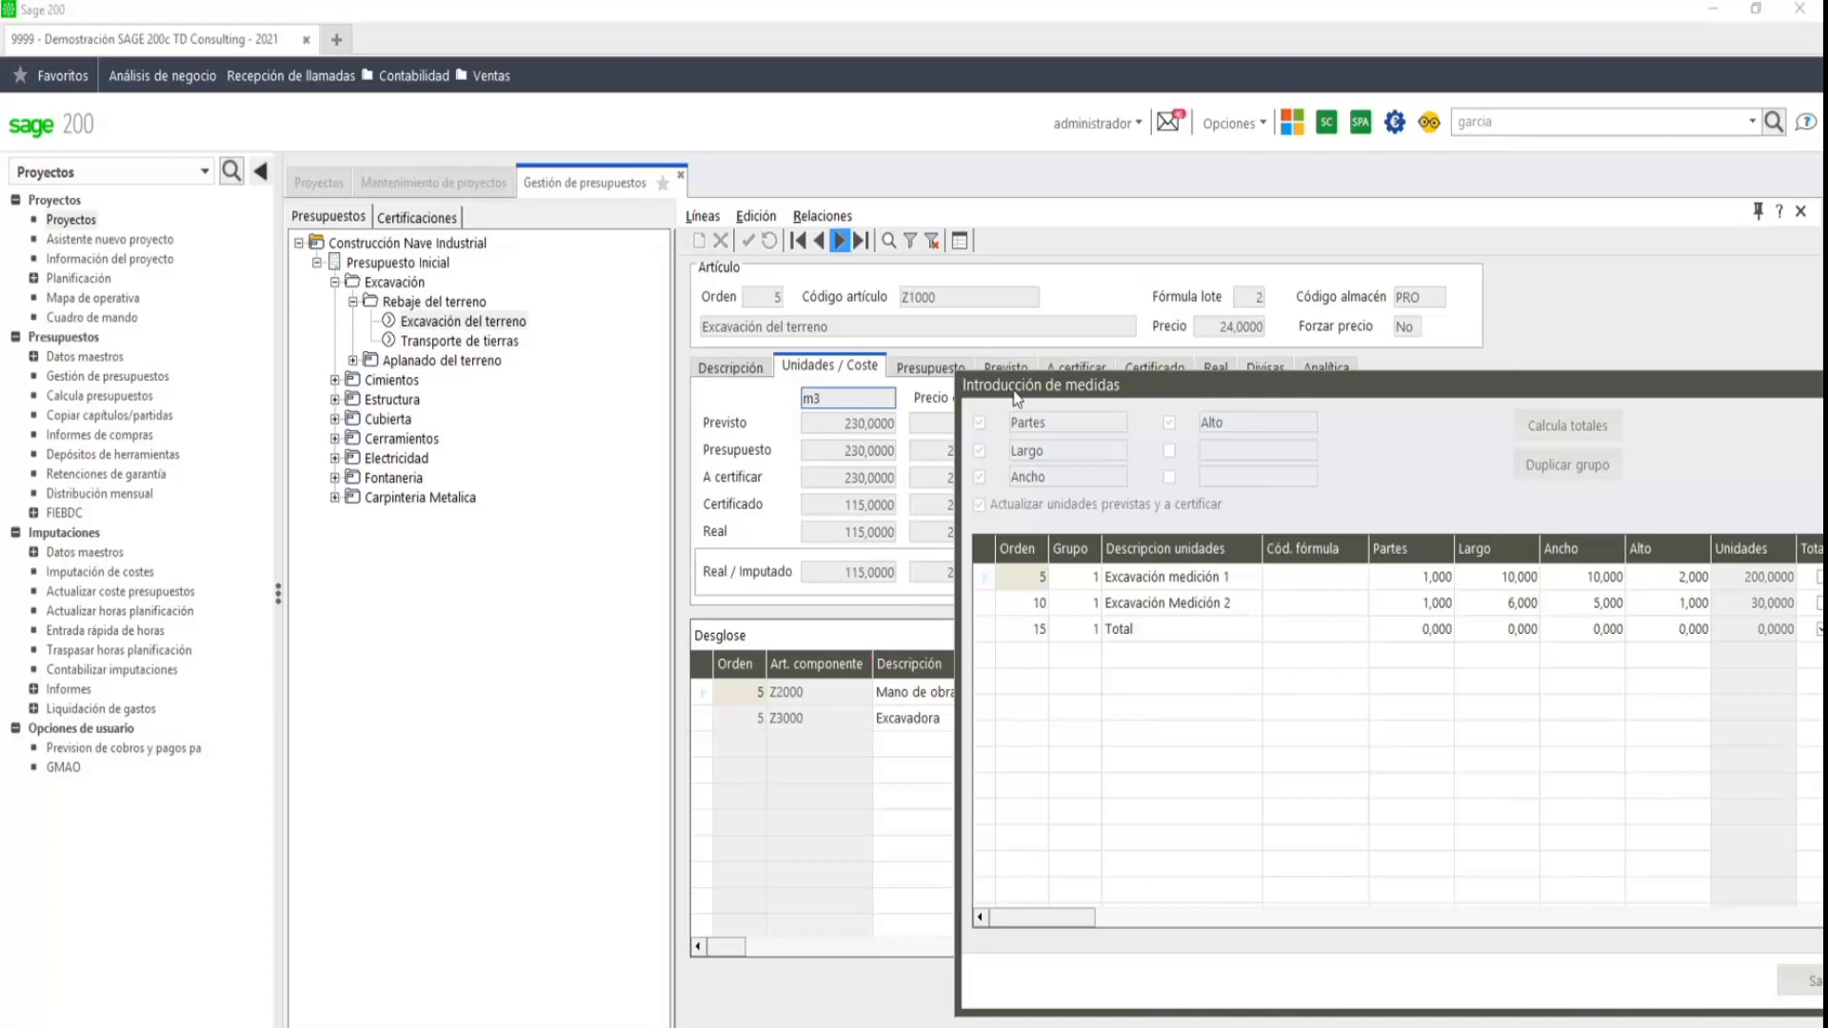
left_click_drag(1015, 392, 496, 370)
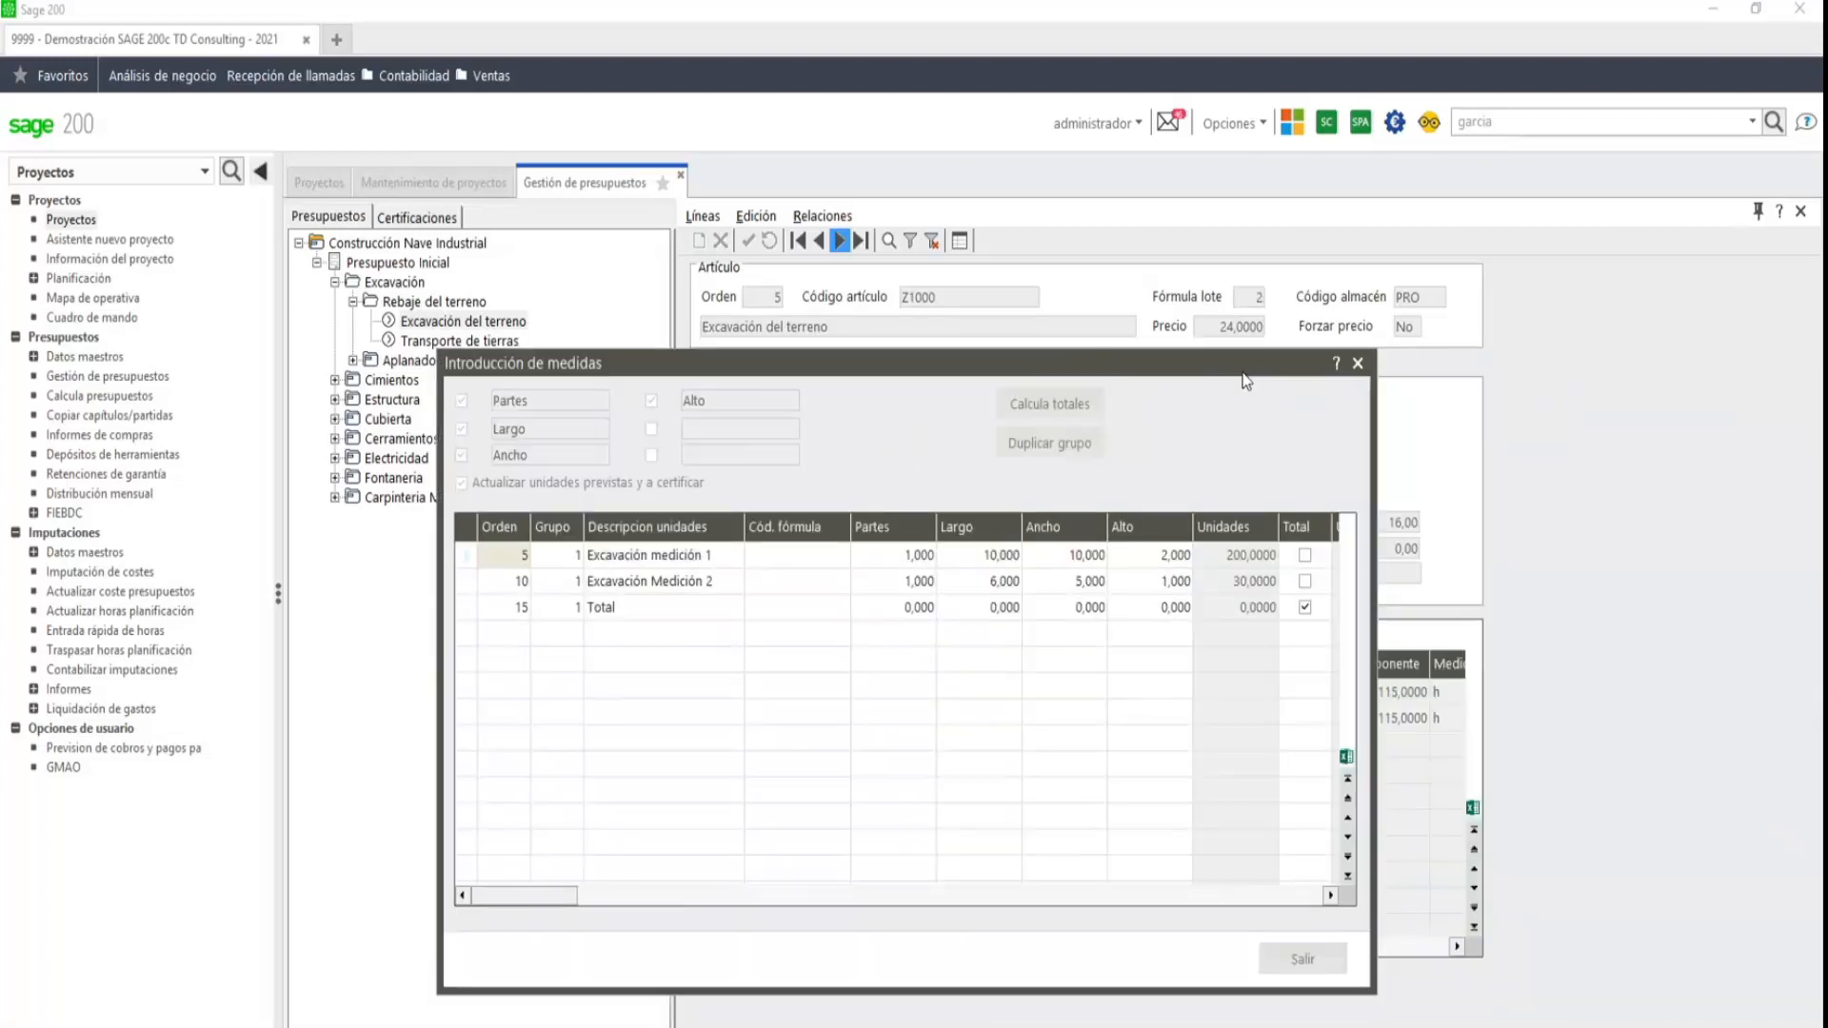
left_click(1356, 364)
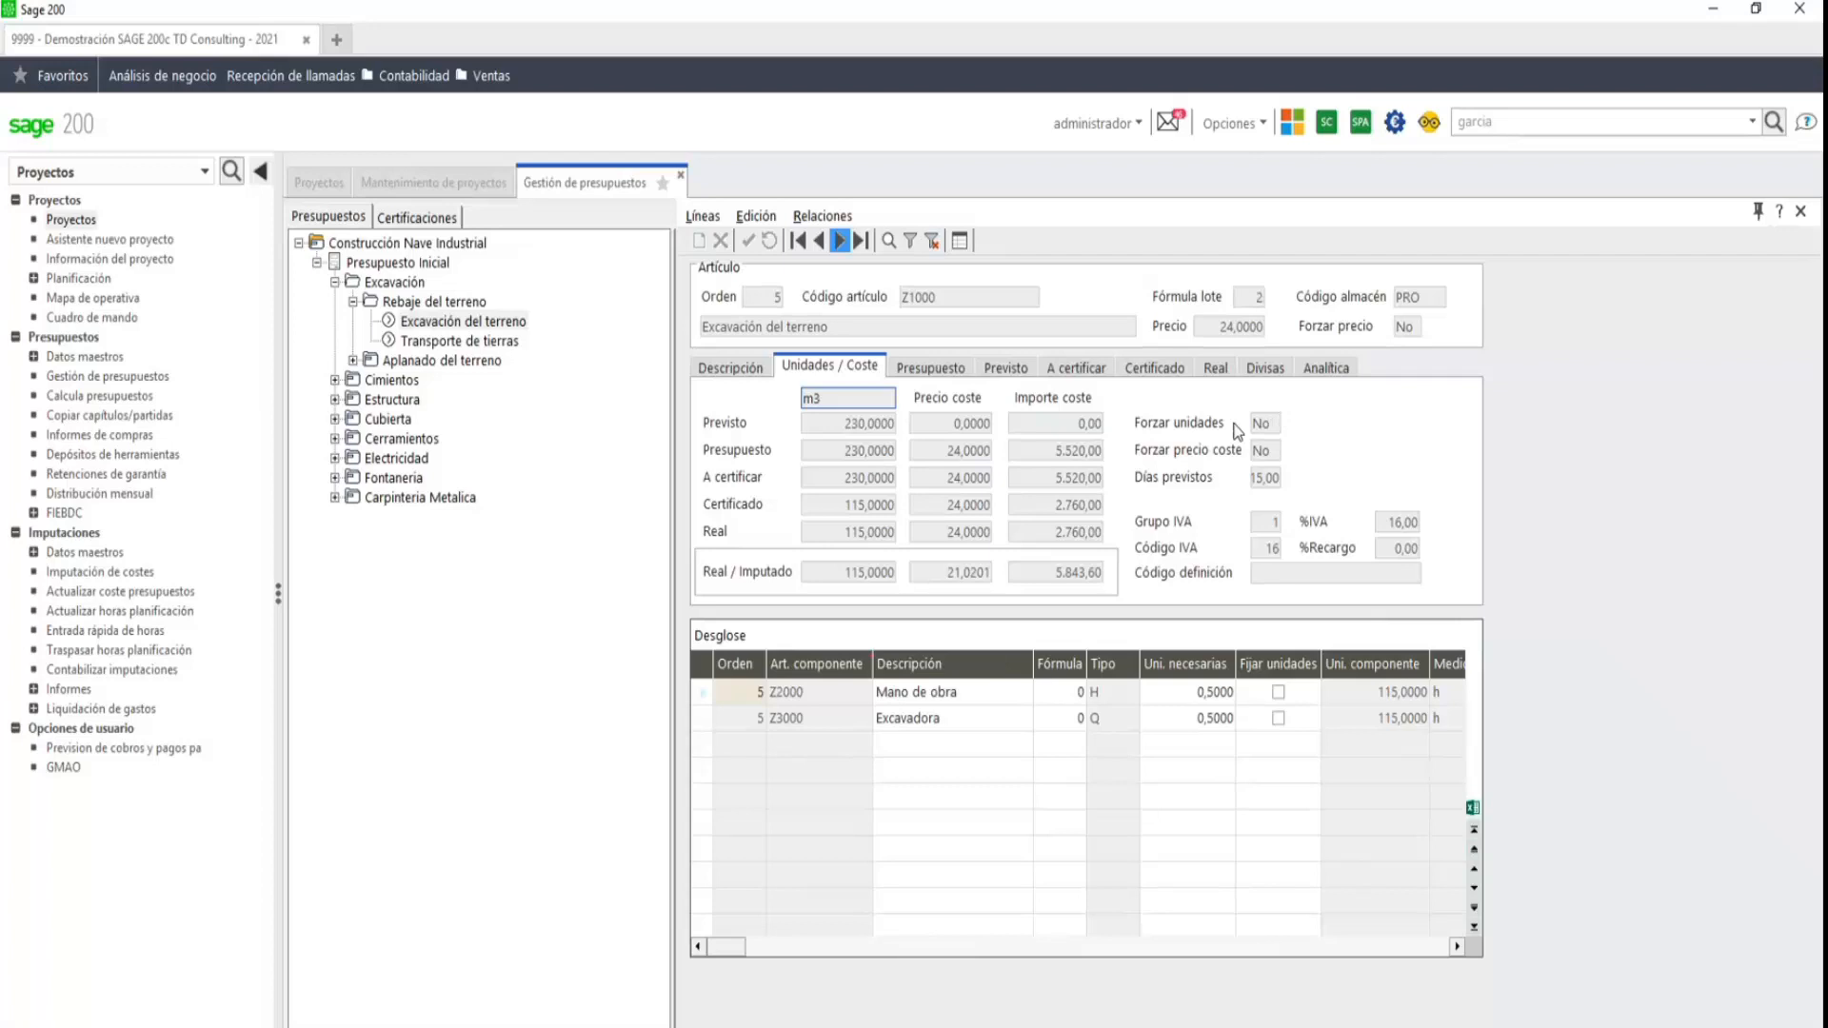
left_click(944, 303)
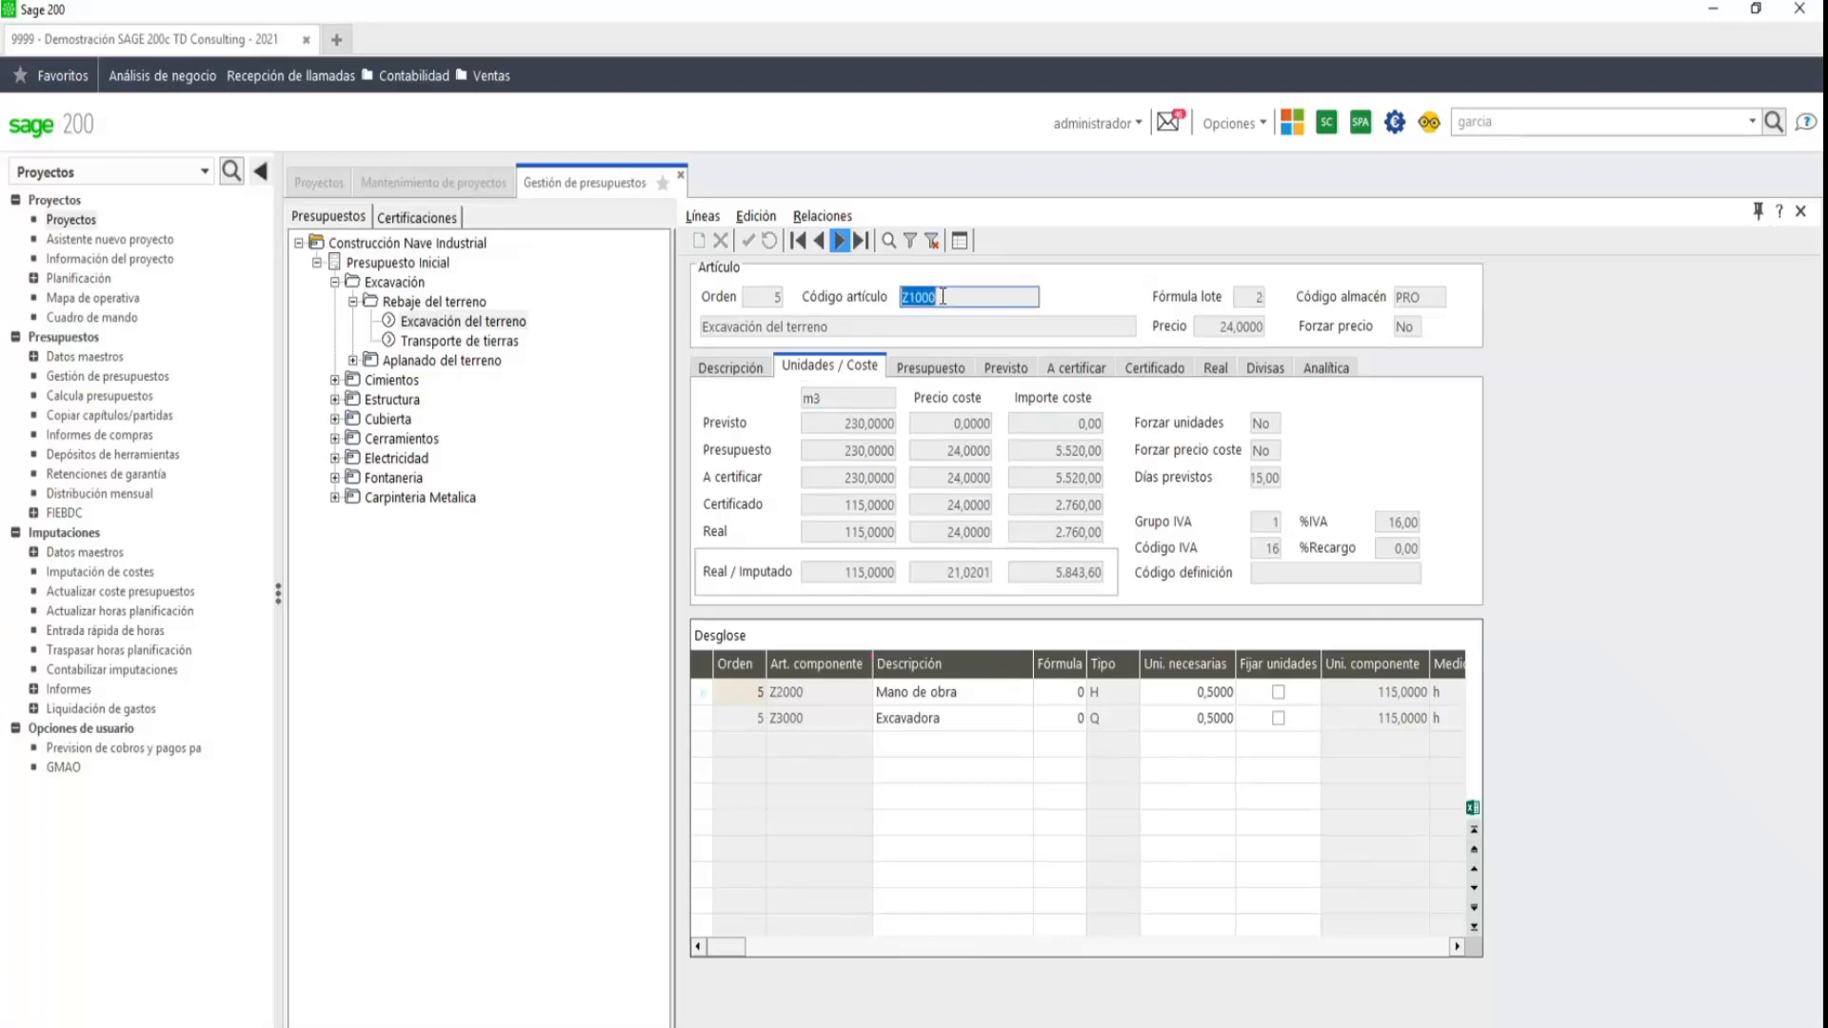
left_click(830, 328)
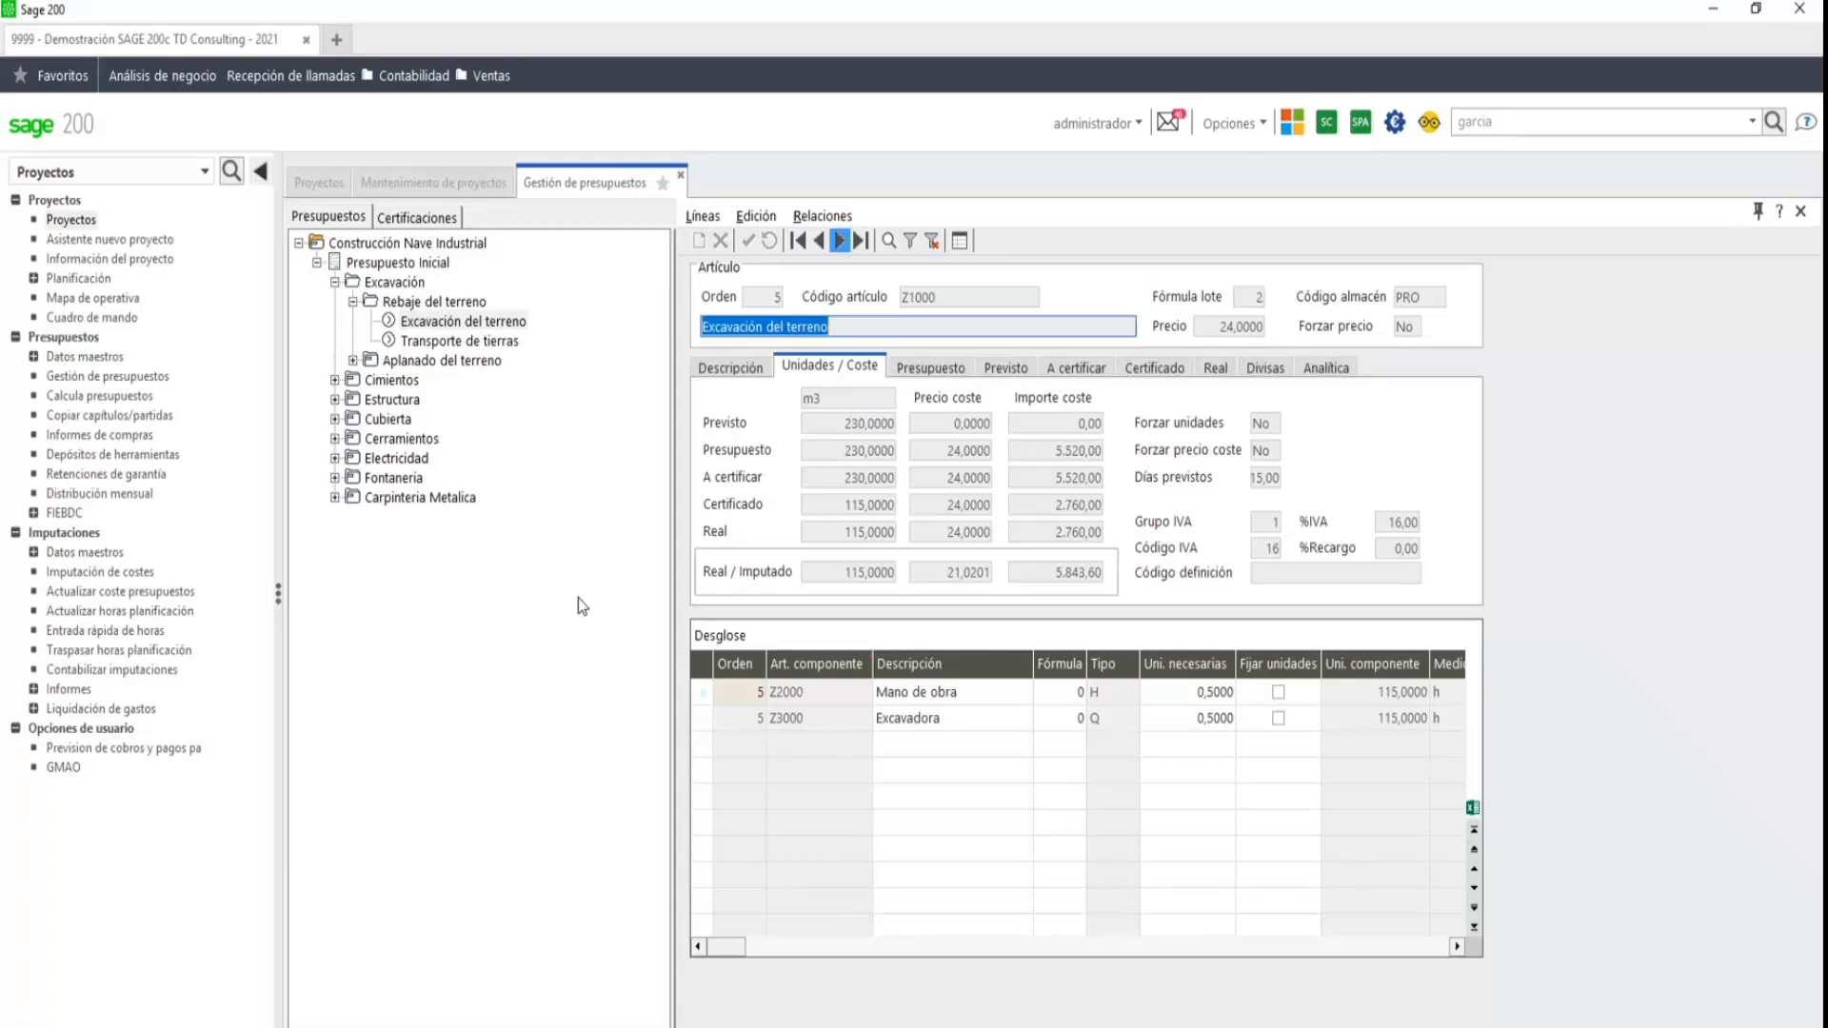
- Expand the Cimientos chapter and view the detail forms and component breakdowns of Encofrado and Hormigon
left_click(344, 381)
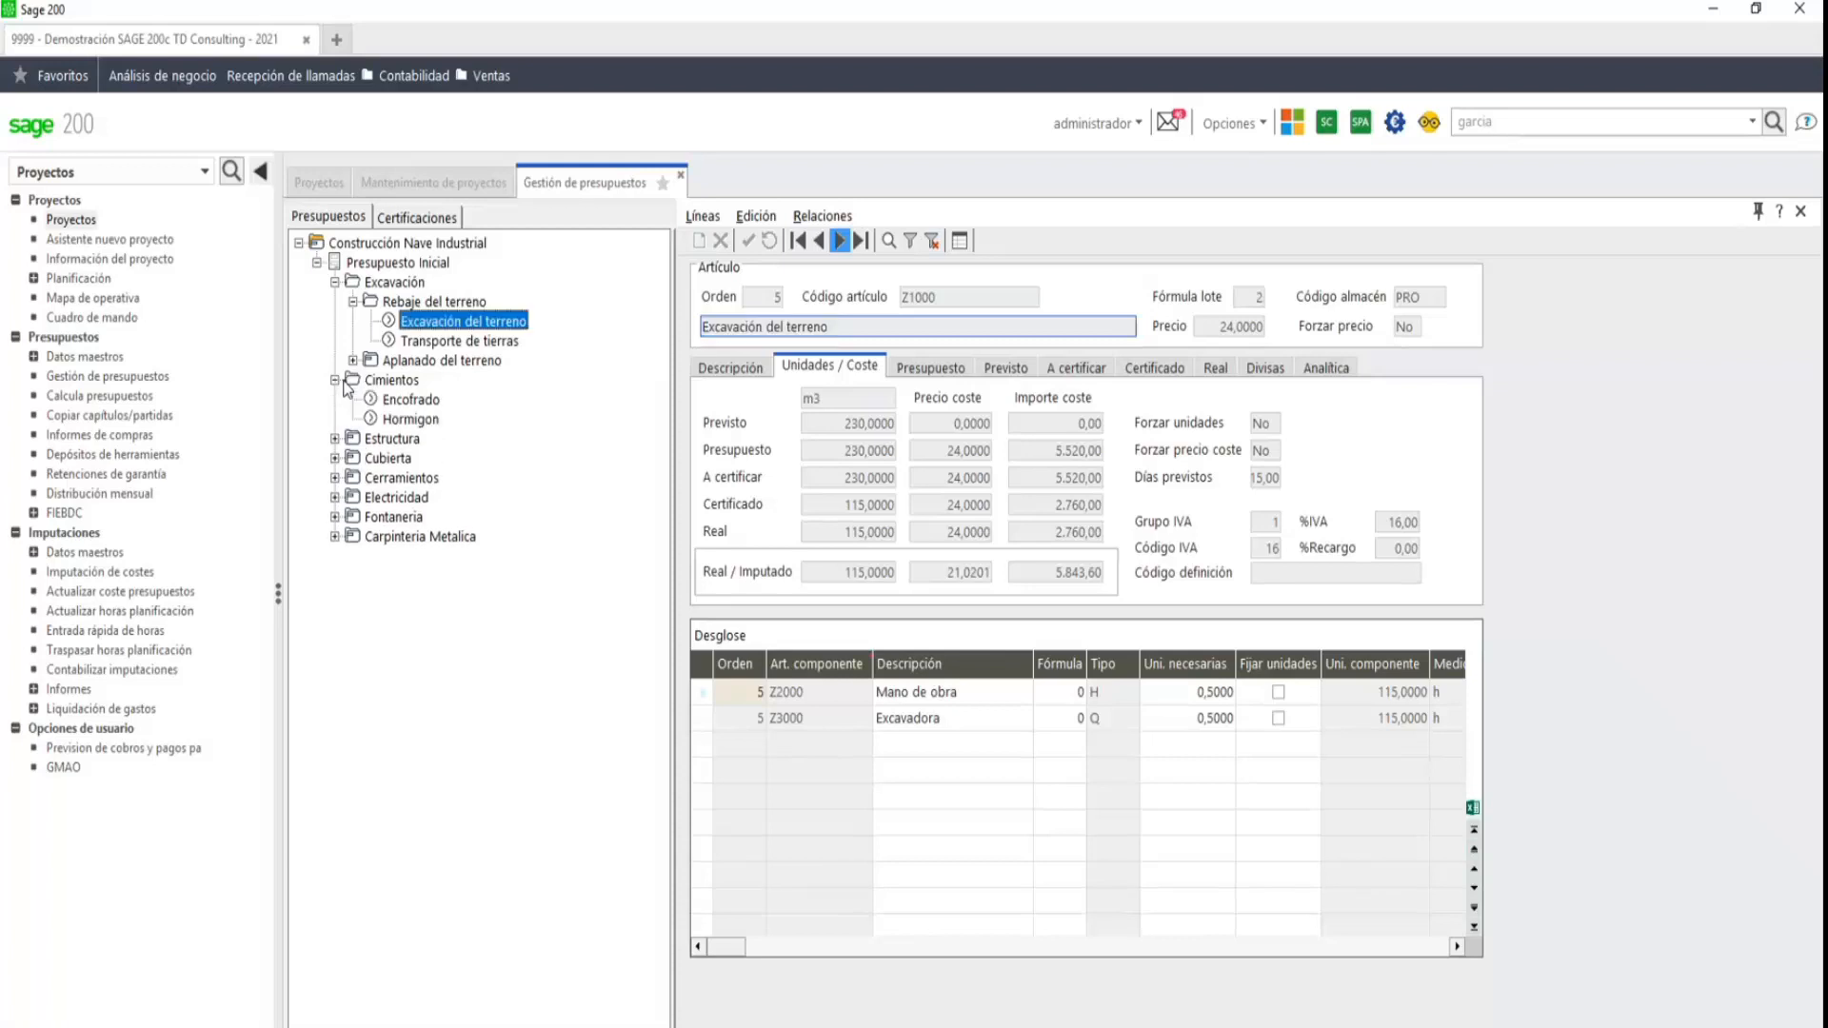
left_click(395, 382)
left_click(414, 399)
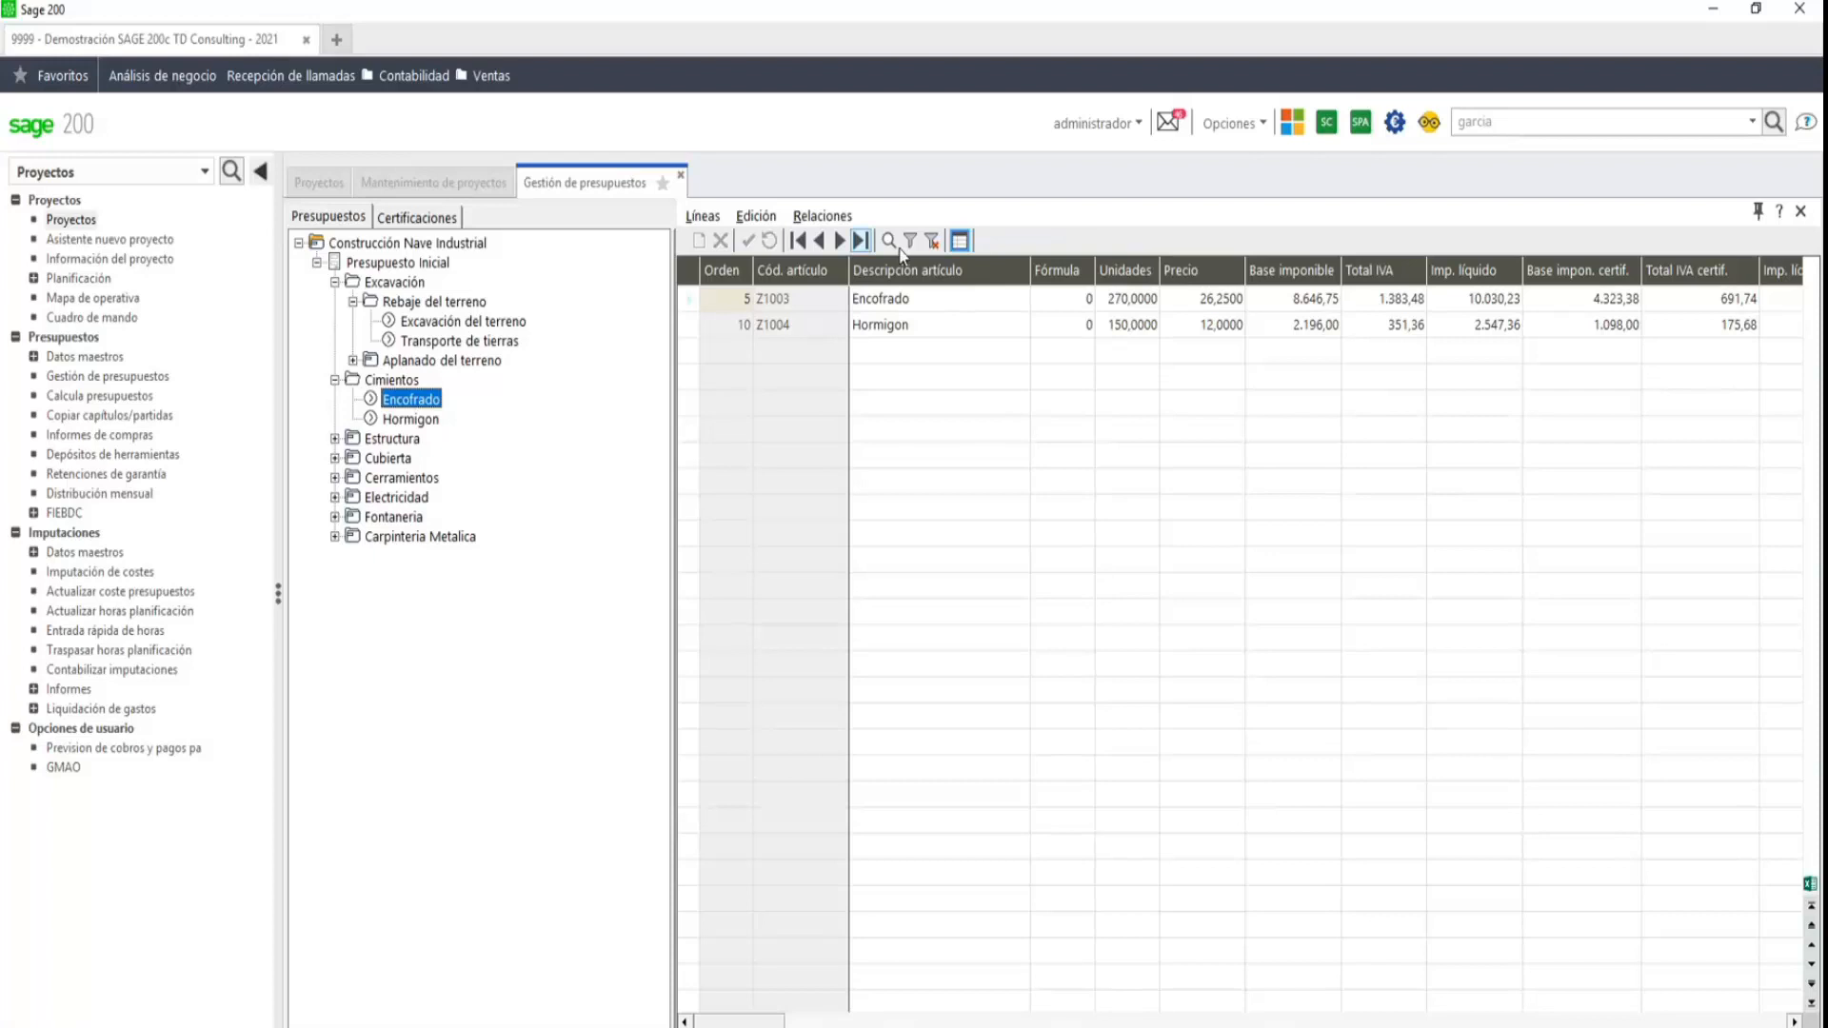
left_click(959, 241)
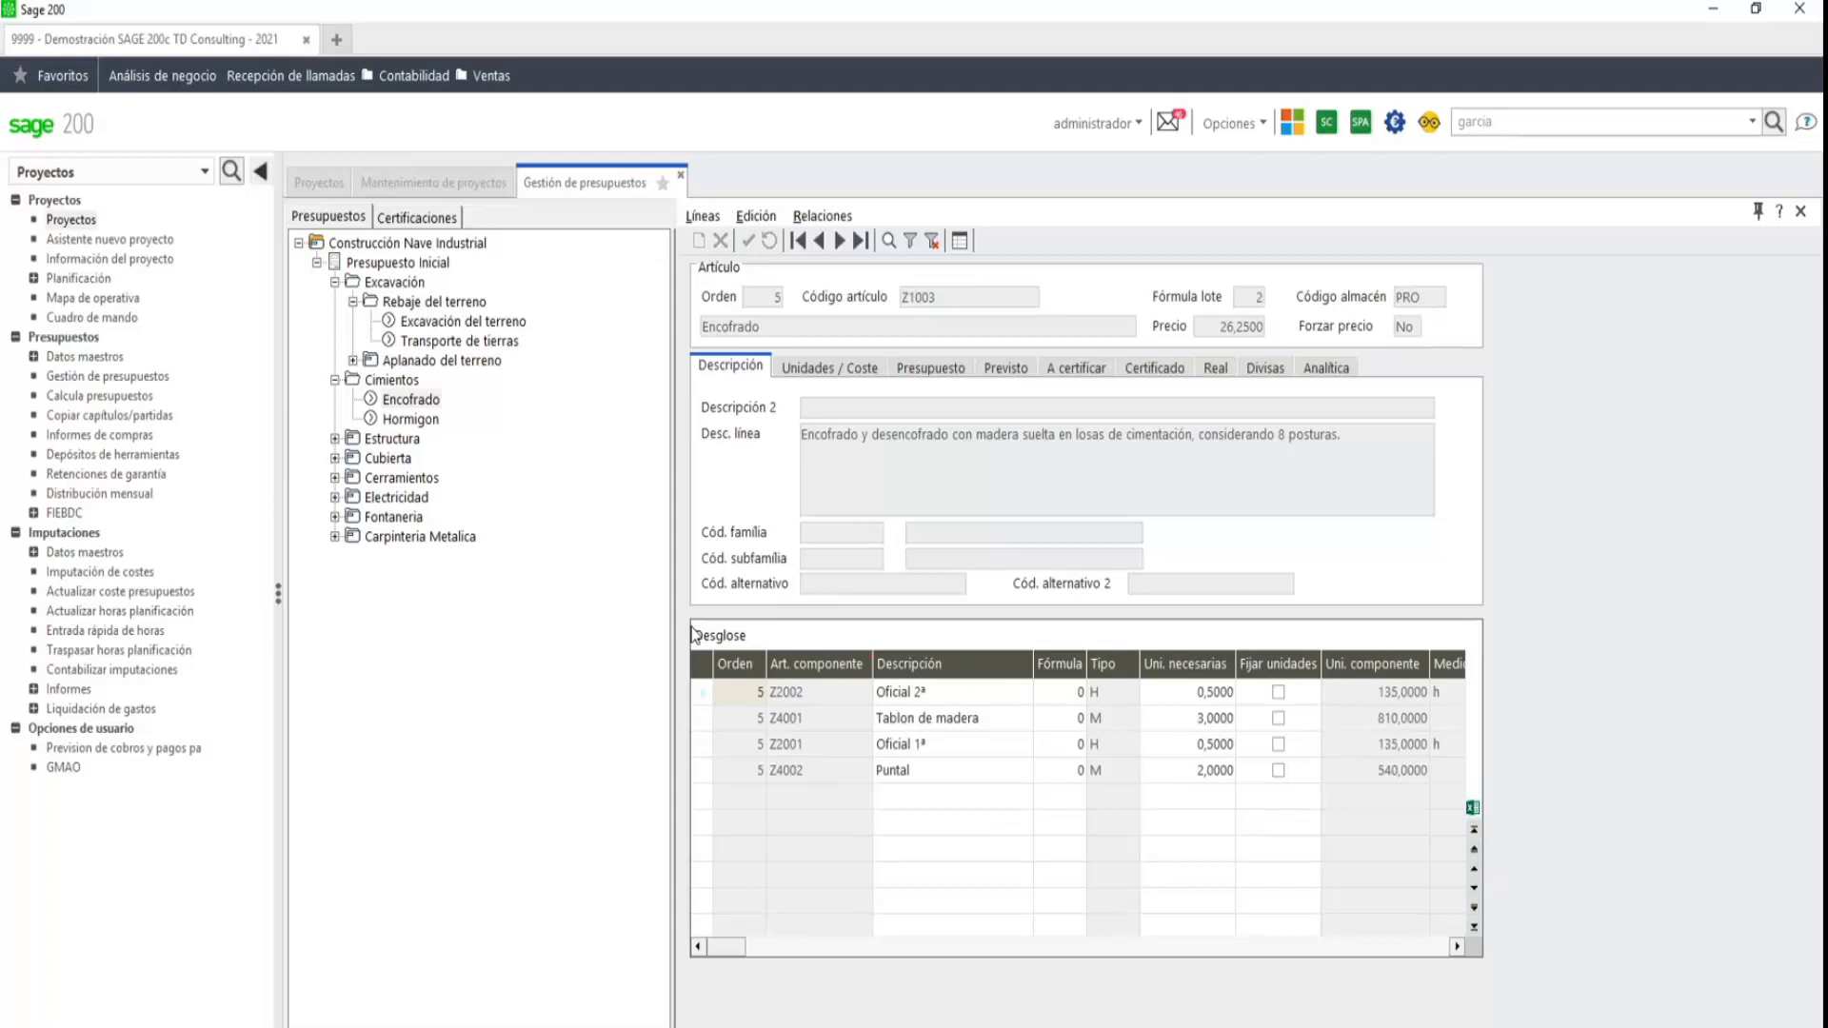
left_click(417, 420)
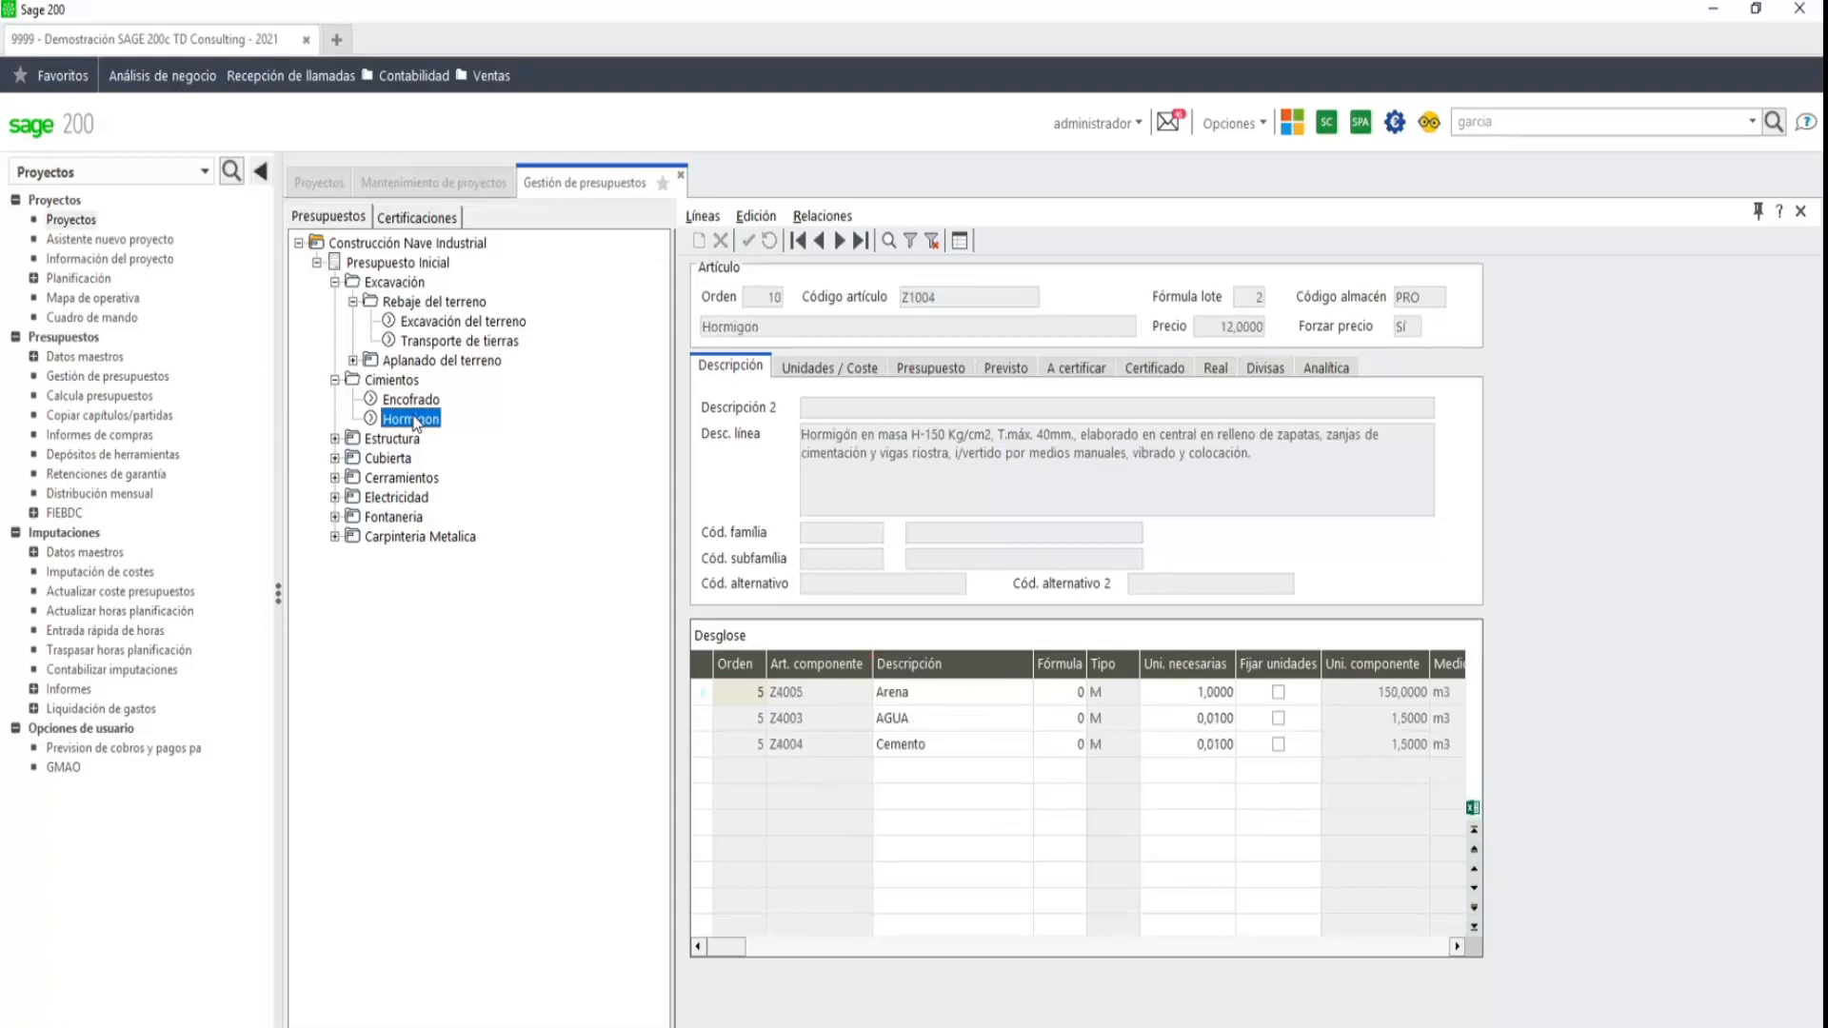
- Expand the Electricidad chapter and view the Circuito de luz line's component breakdown in its detail form
left_click(335, 497)
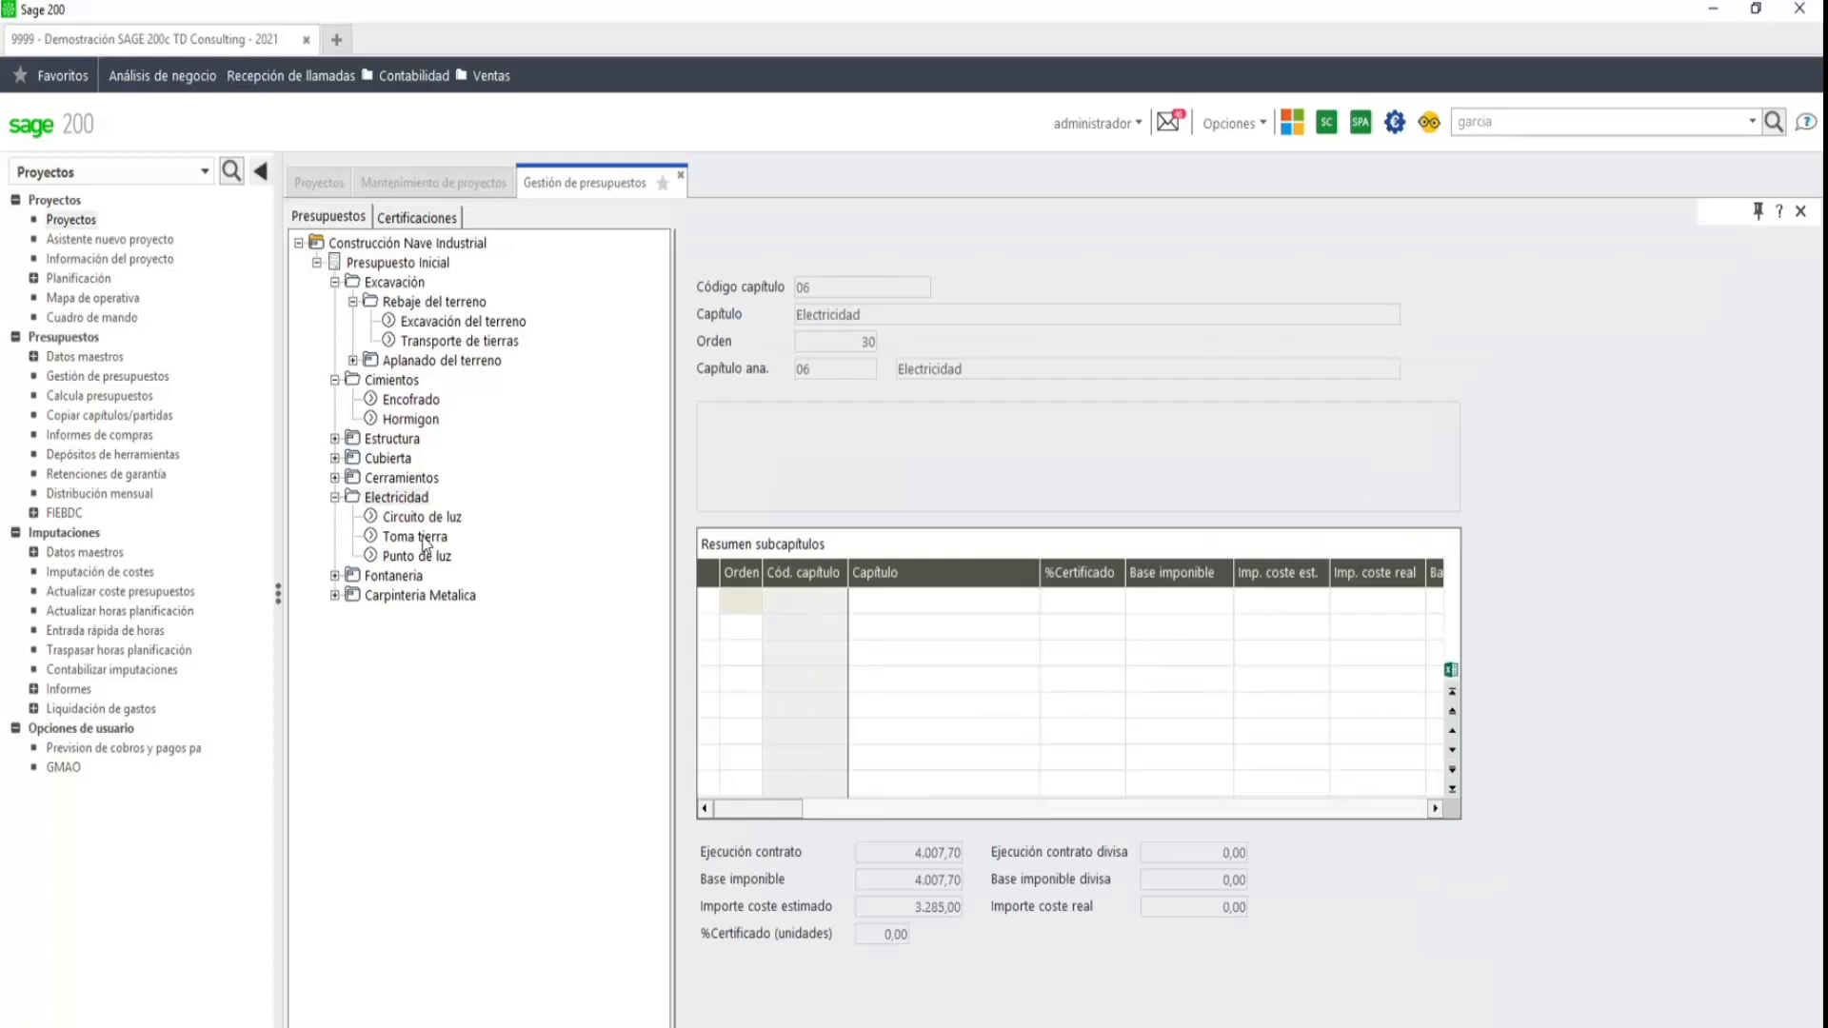
left_click(424, 518)
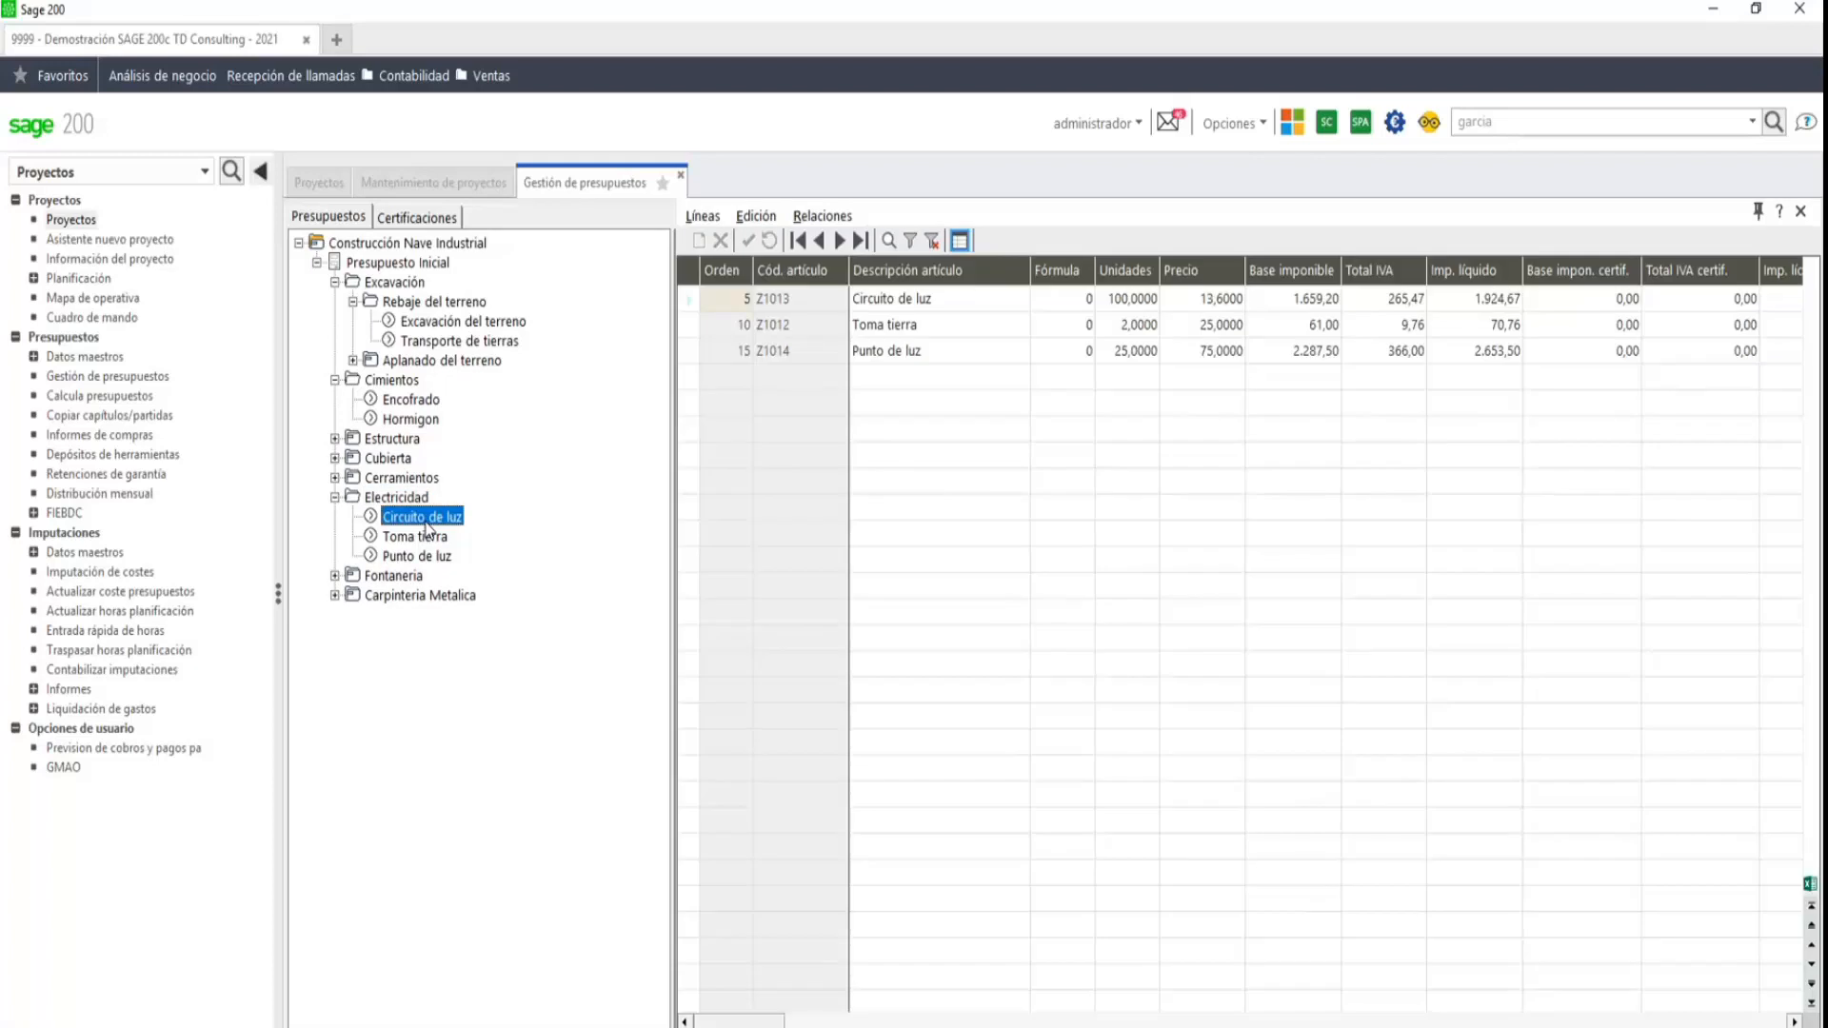
left_click(960, 241)
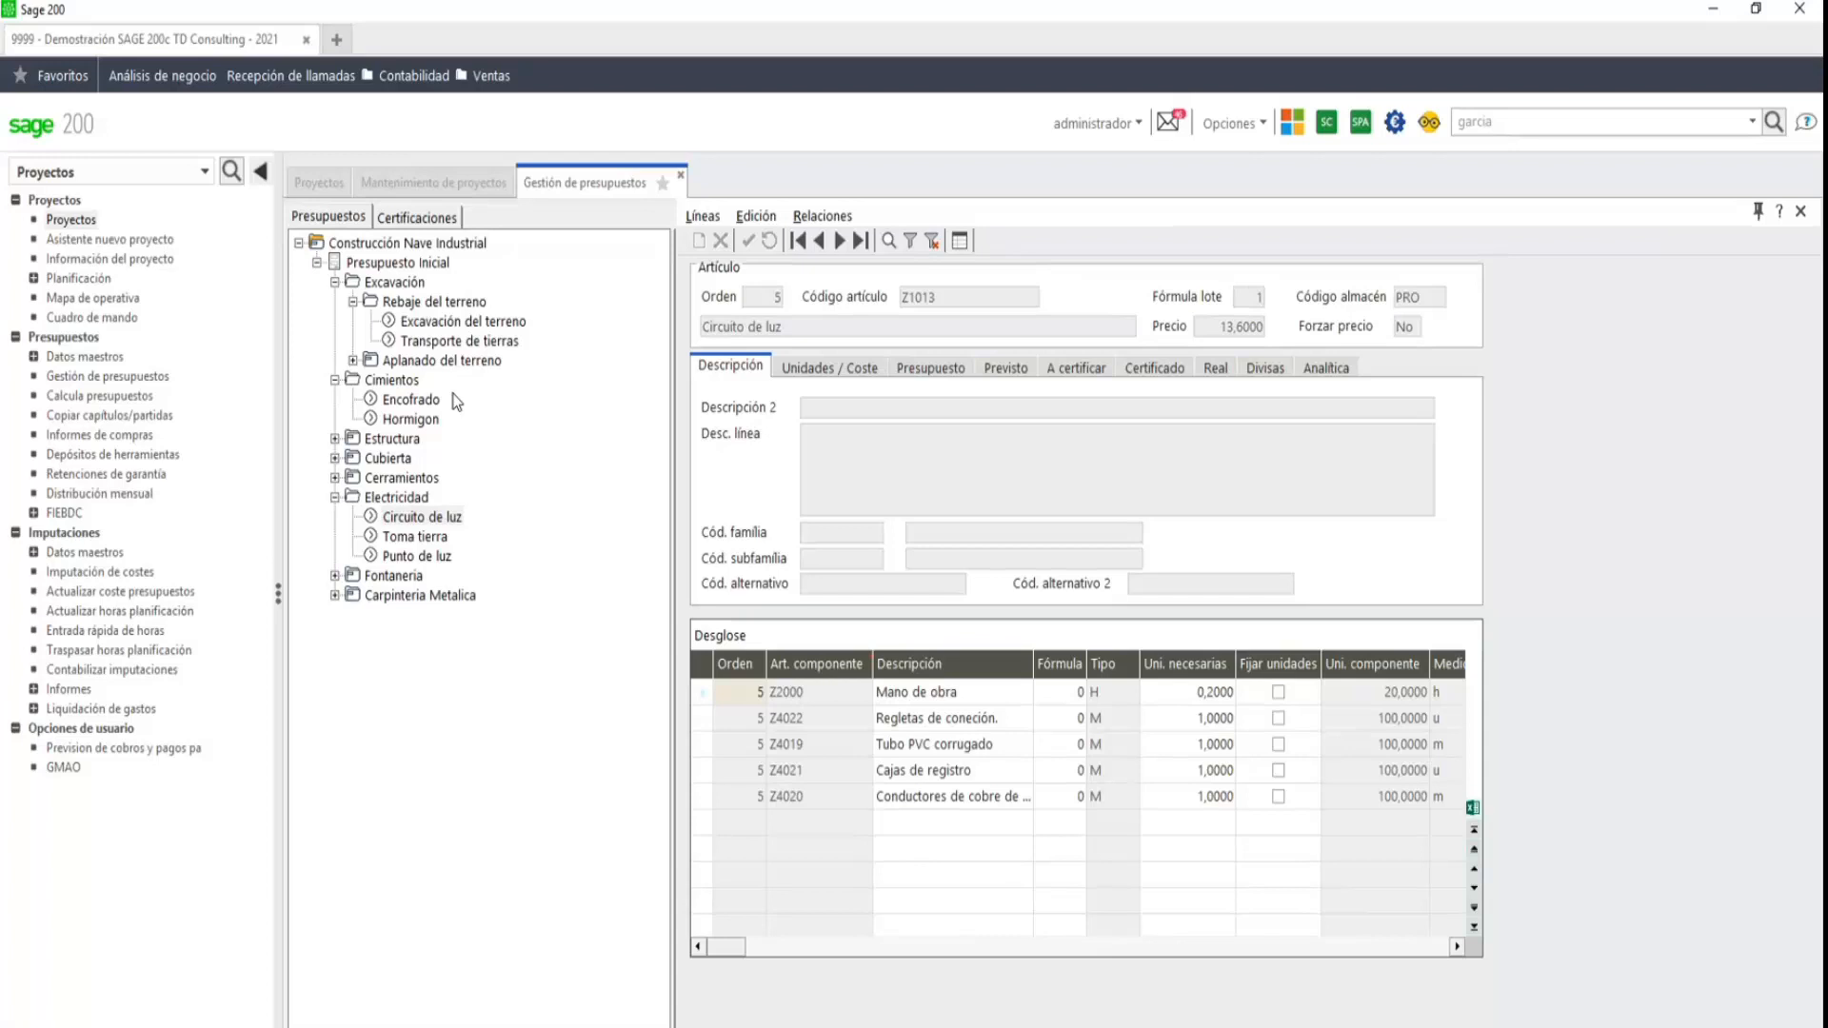
- Return to the Excavación del terreno line and review its units from Previsto through Real, plus its budget amounts
left_click(480, 323)
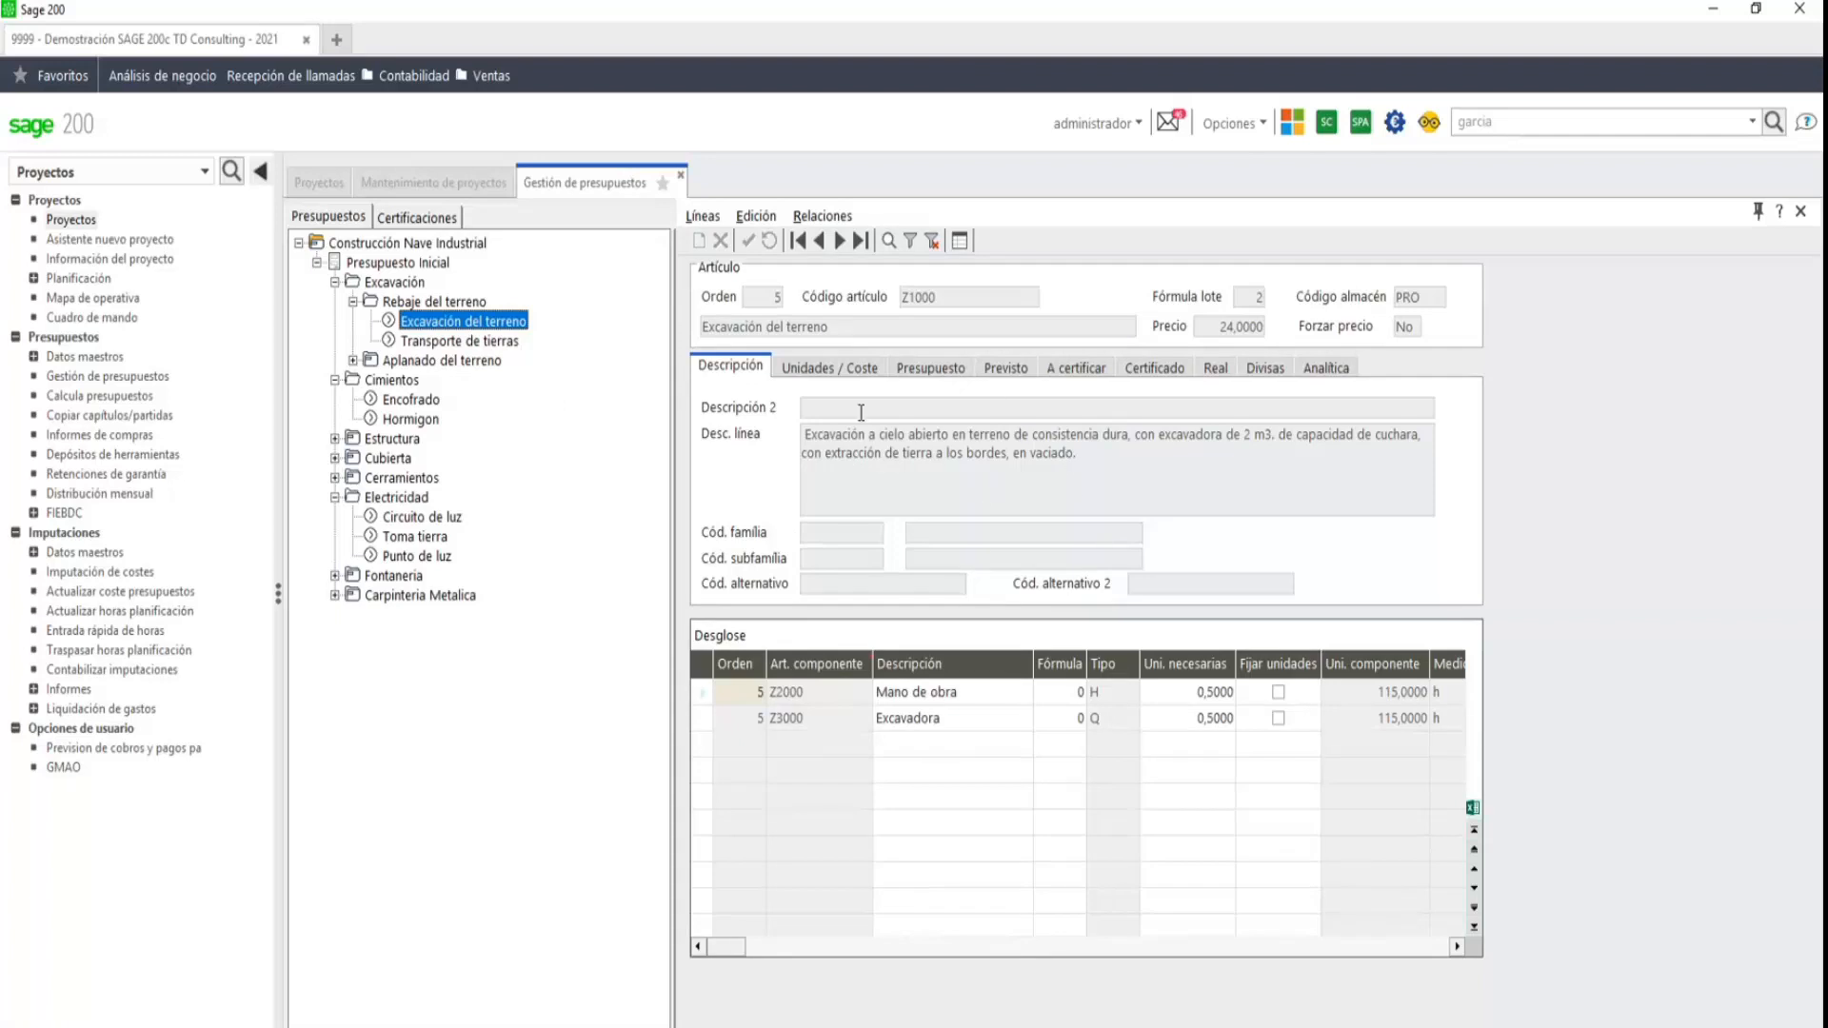
left_click(827, 372)
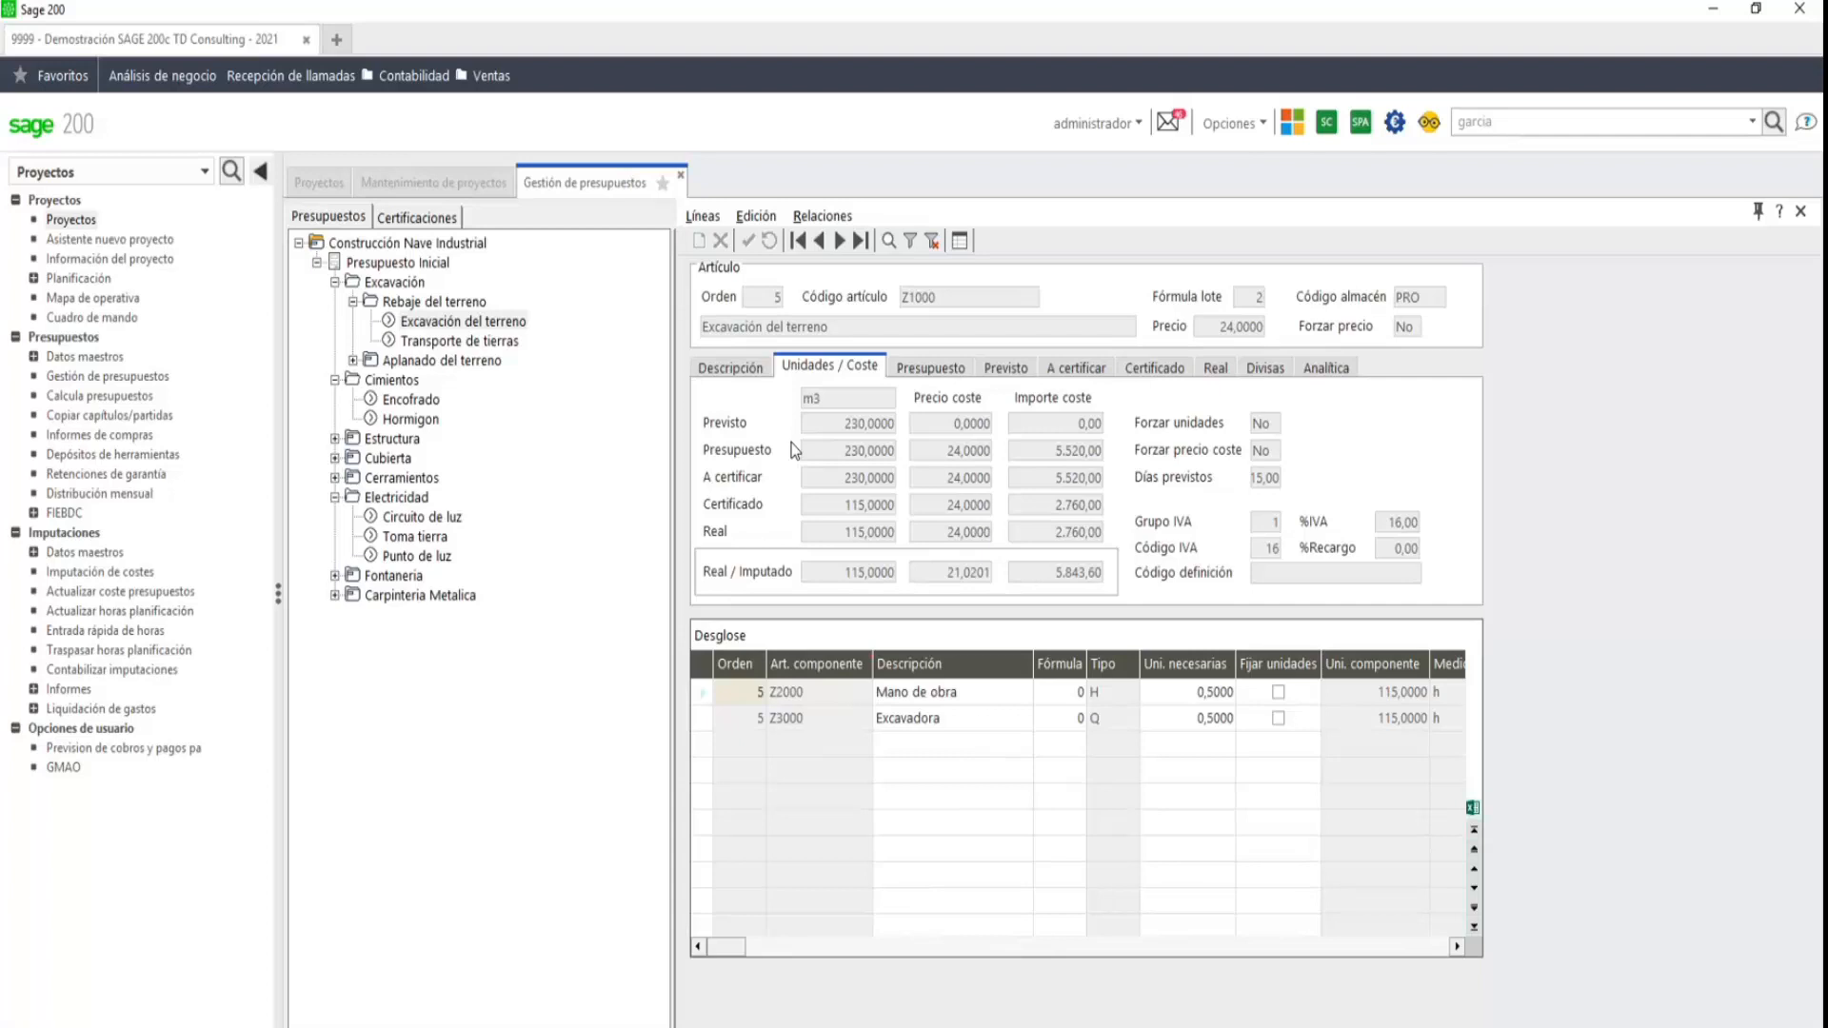
left_click(864, 430)
left_click(835, 445)
left_click(841, 476)
left_click(841, 505)
left_click(838, 533)
left_click(937, 368)
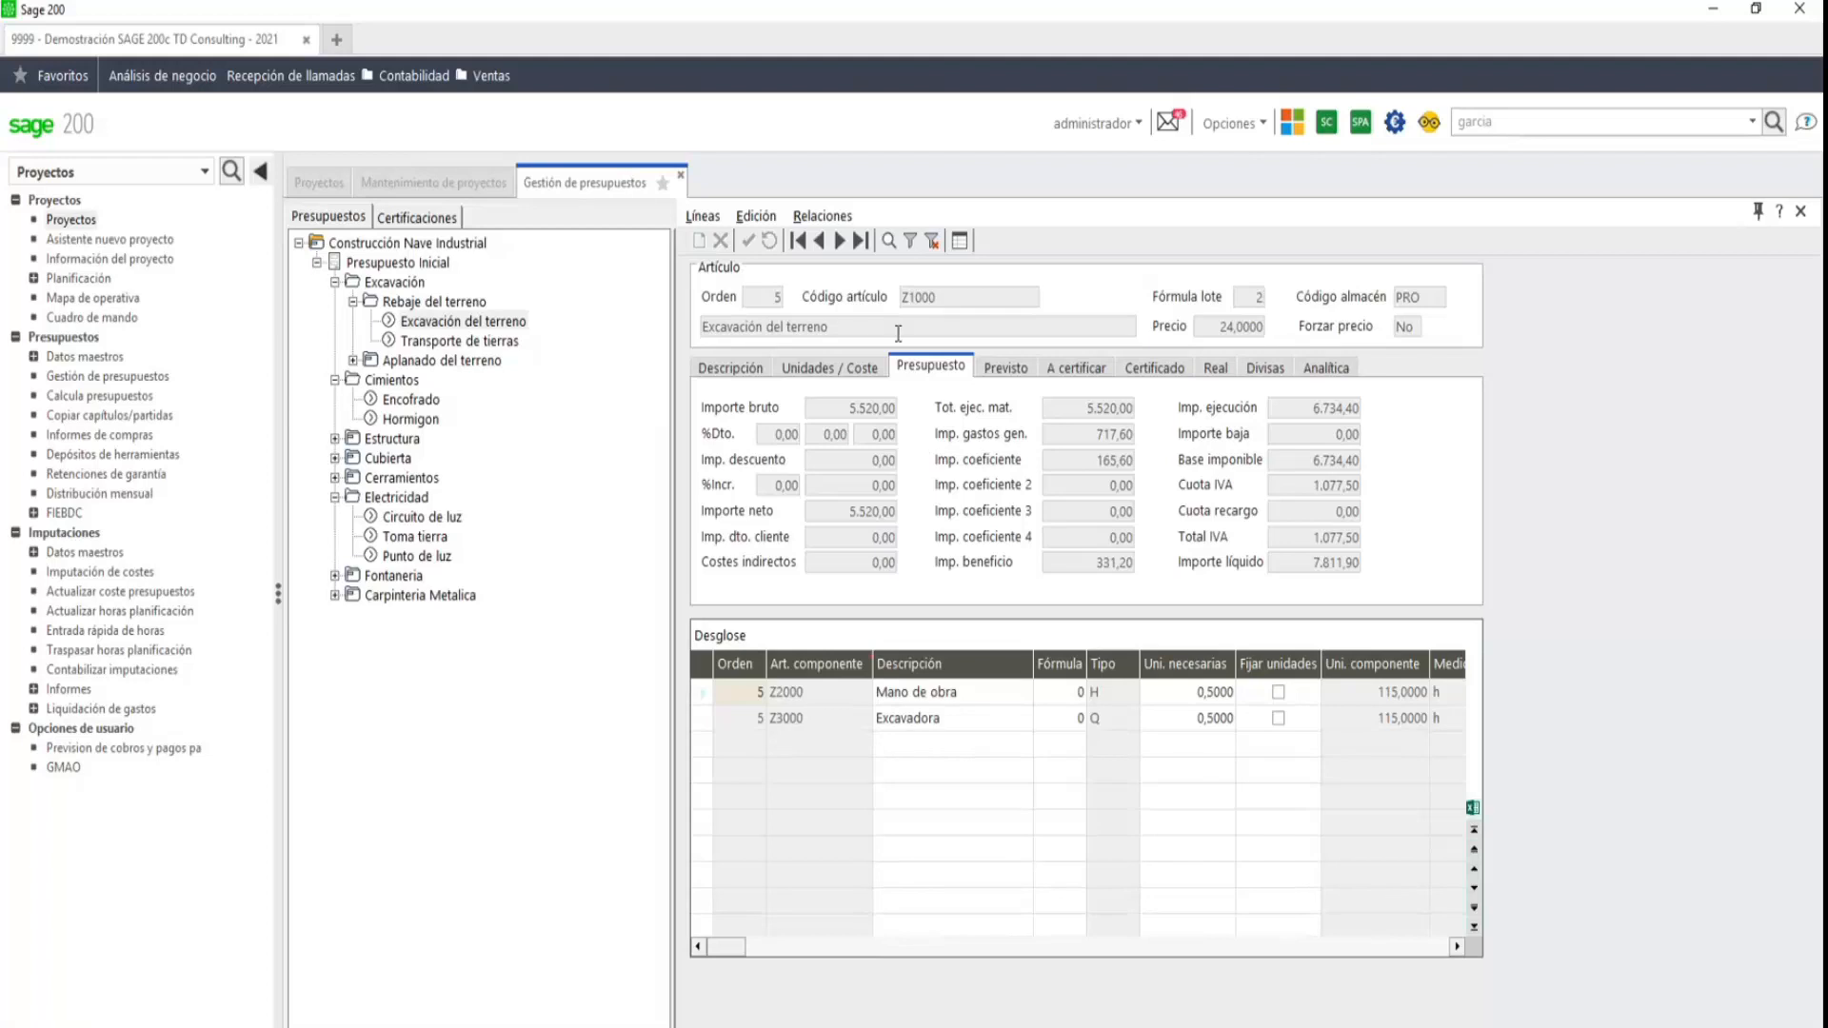
- Review the Excavación del terreno line's unit costs and its Presupuesto, Previsto, A certificar and Certificado amounts
left_click(818, 369)
left_click(948, 373)
left_click(1003, 374)
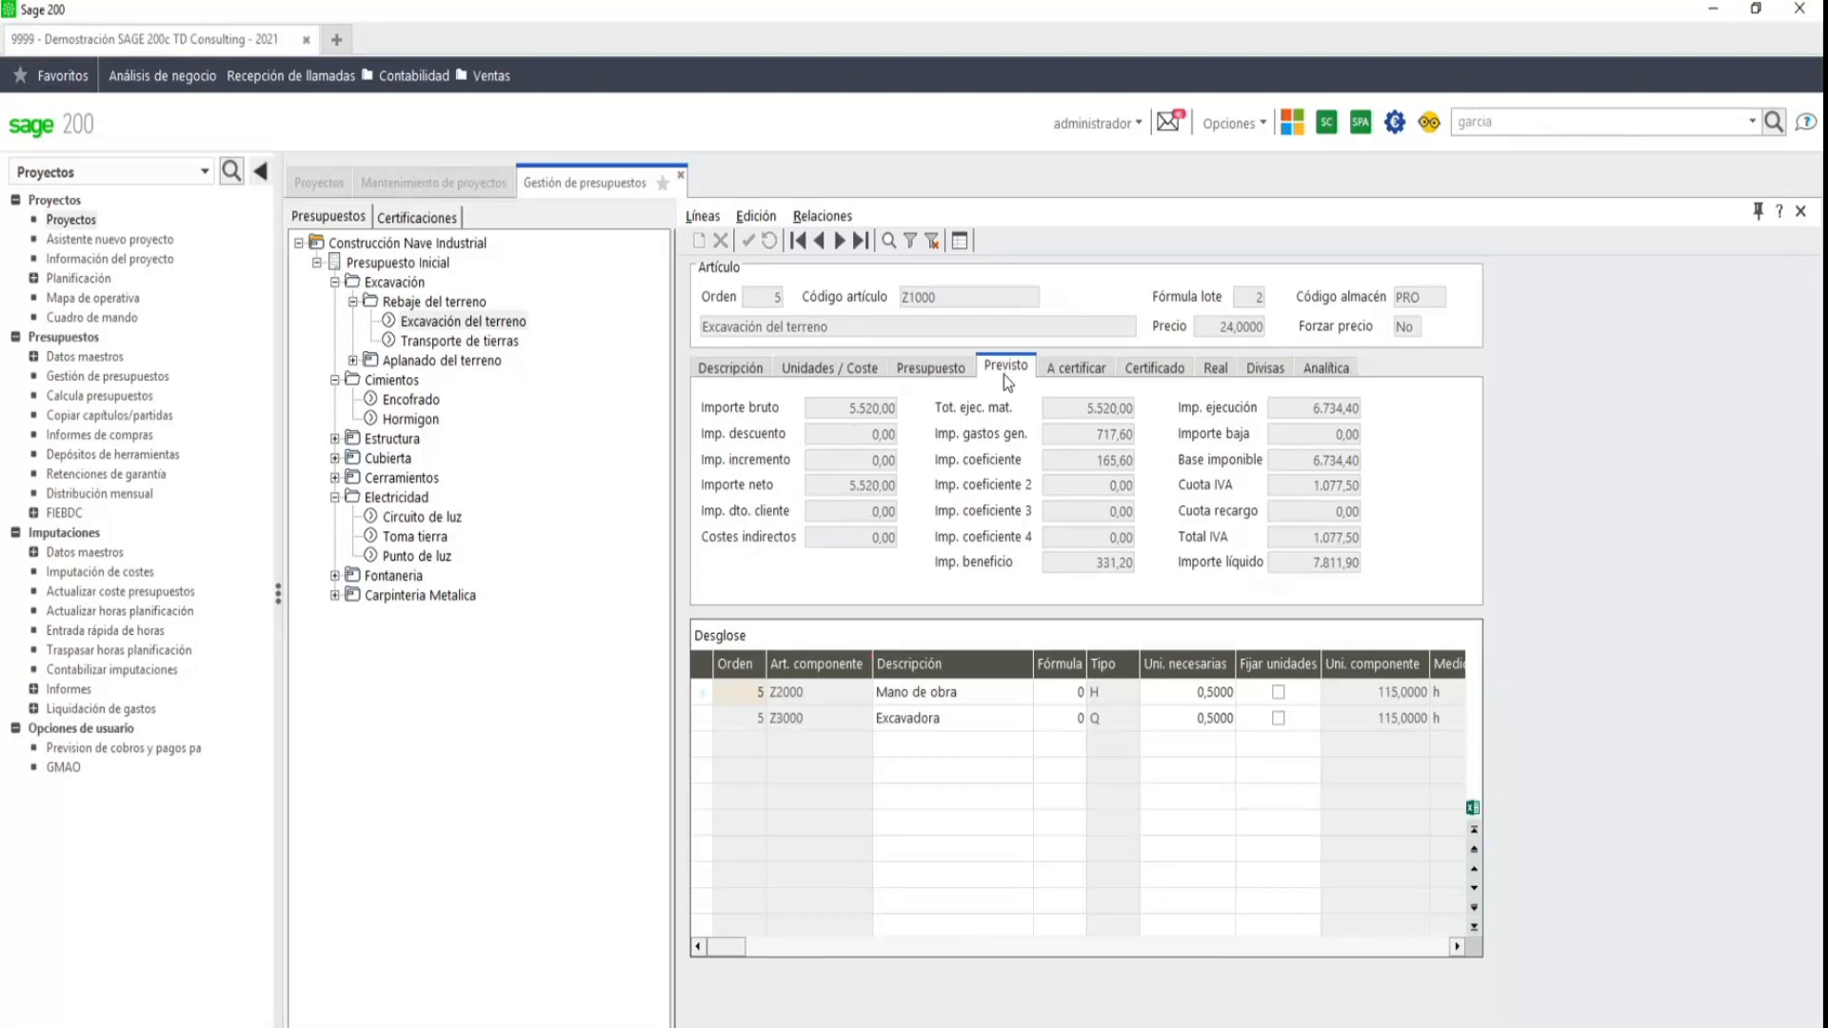
left_click(1081, 369)
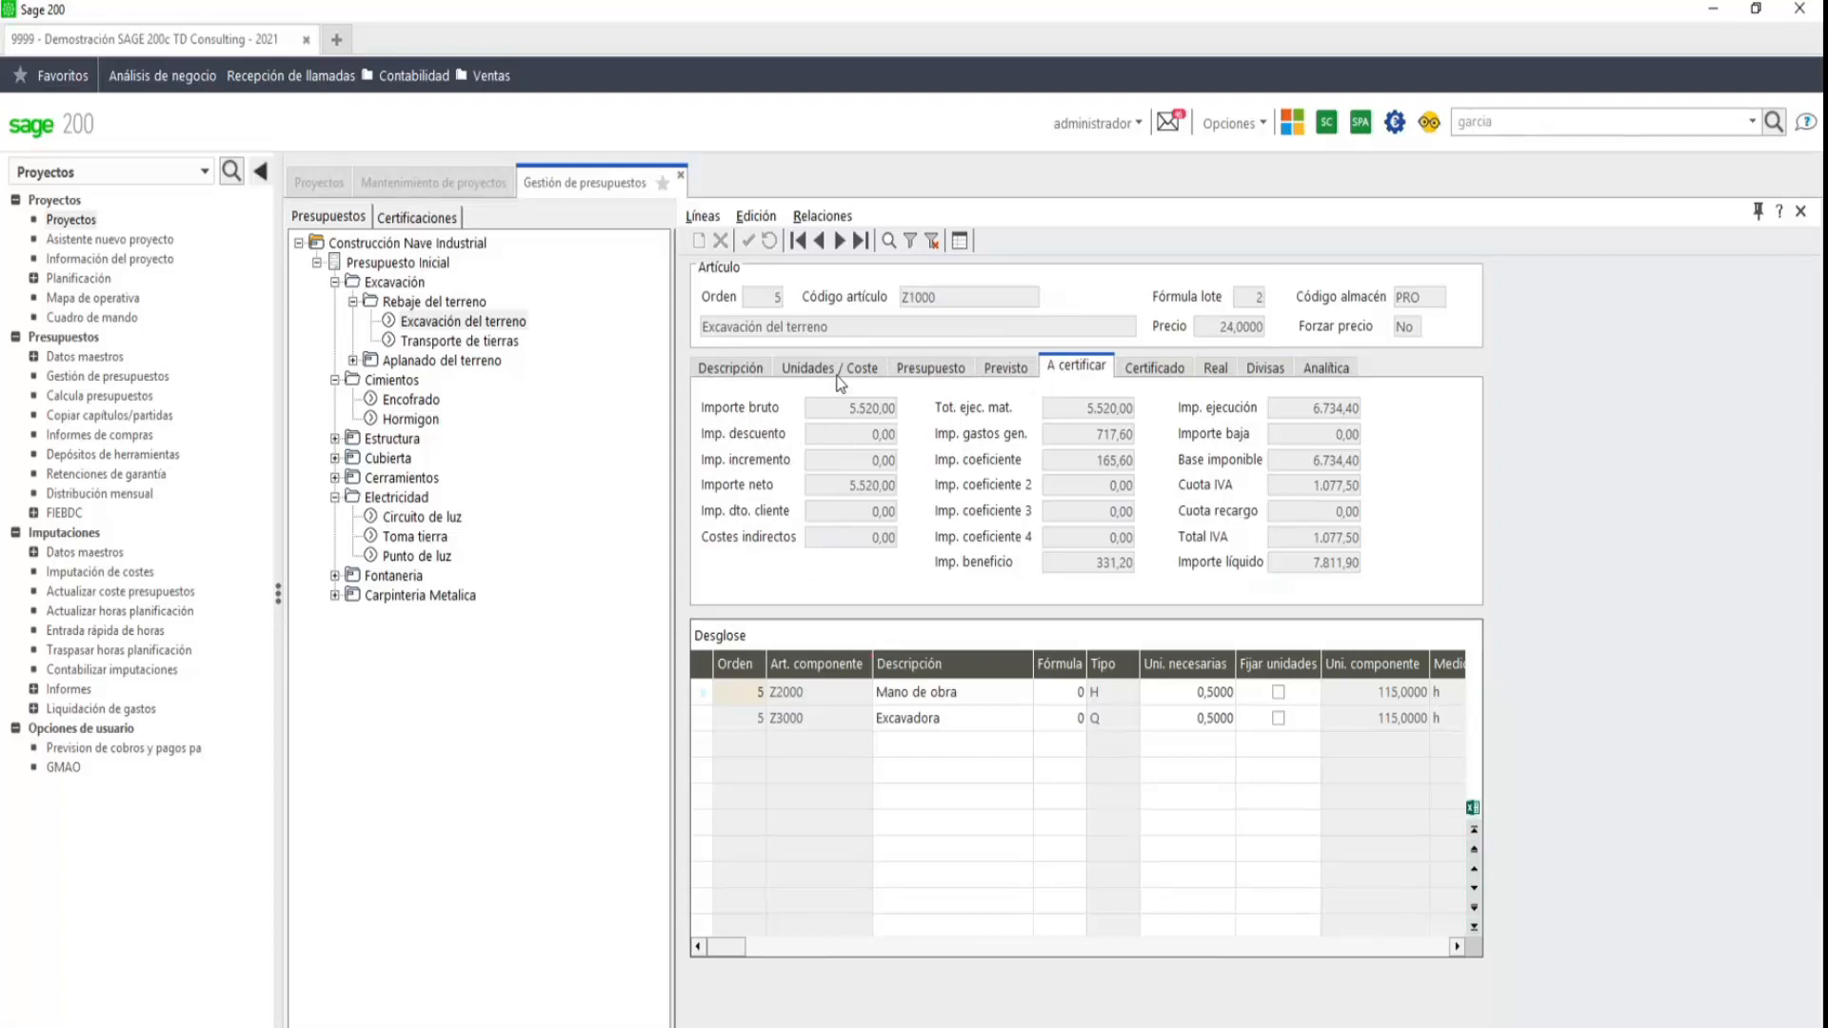
left_click(1151, 366)
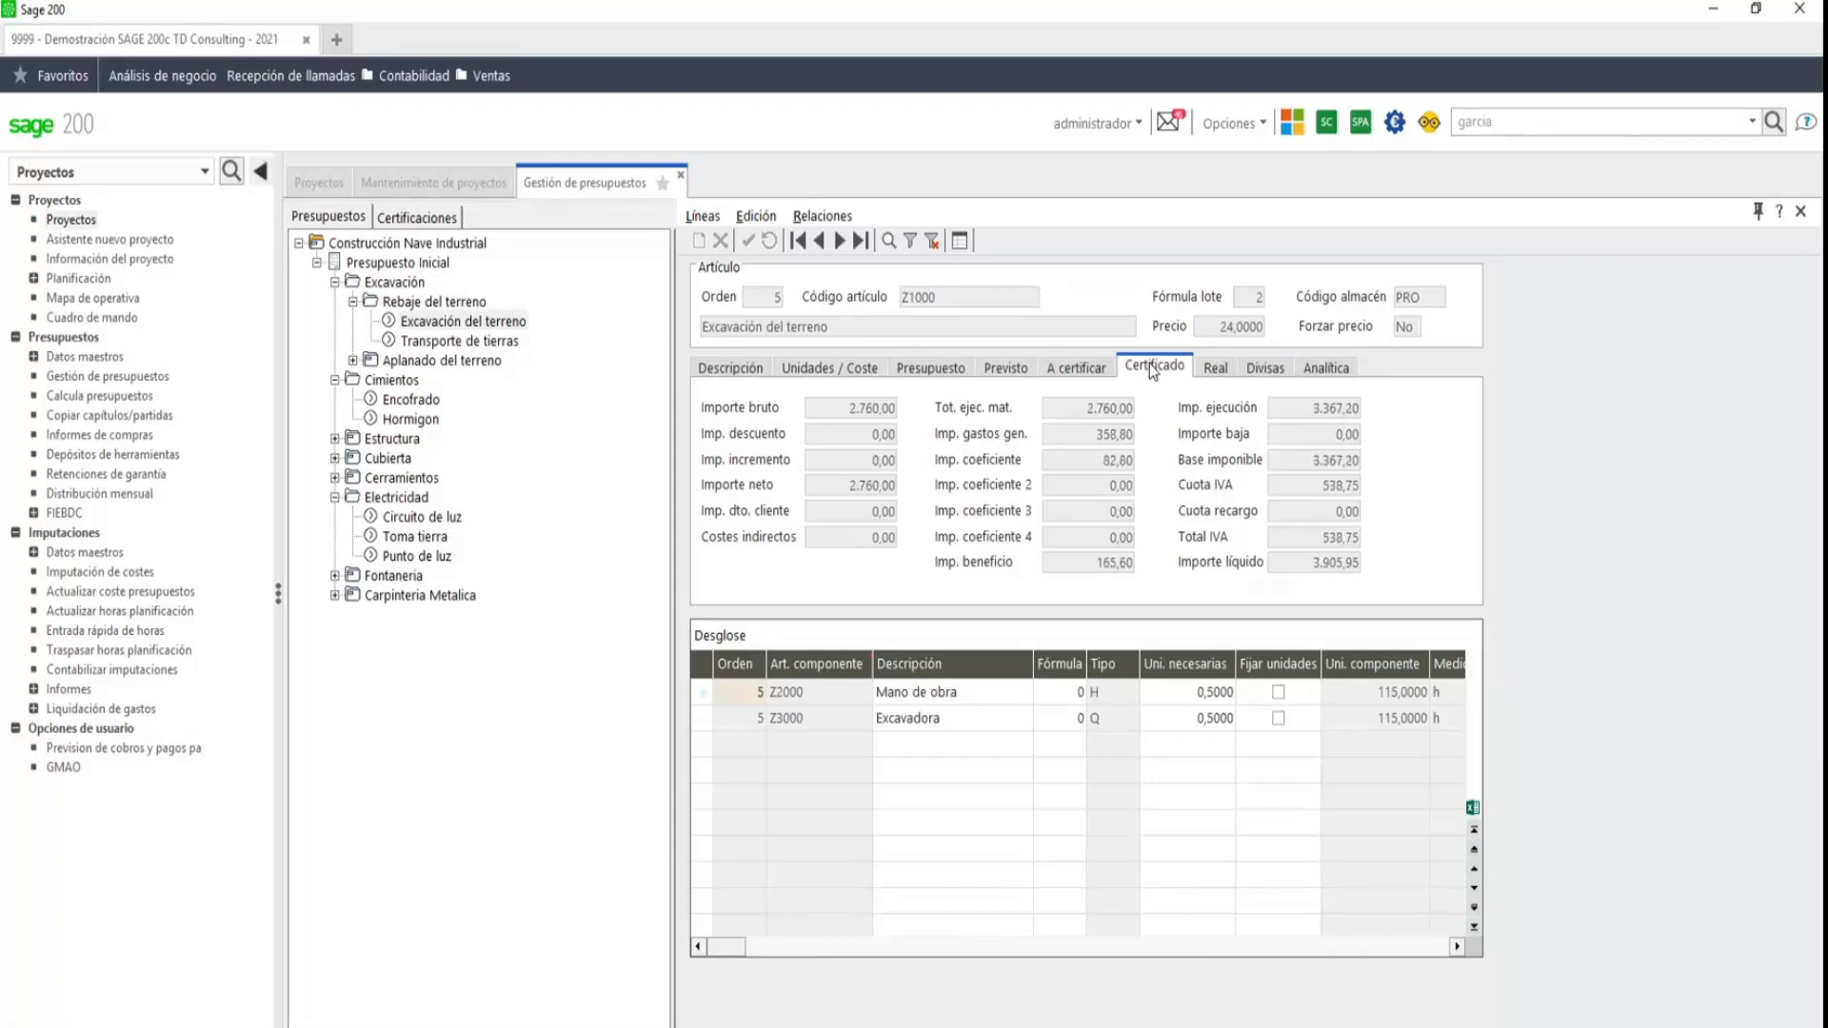
- Recheck the Excavación del terreno line's units and cost, and view its currency amounts and analytic codes
left_click(834, 371)
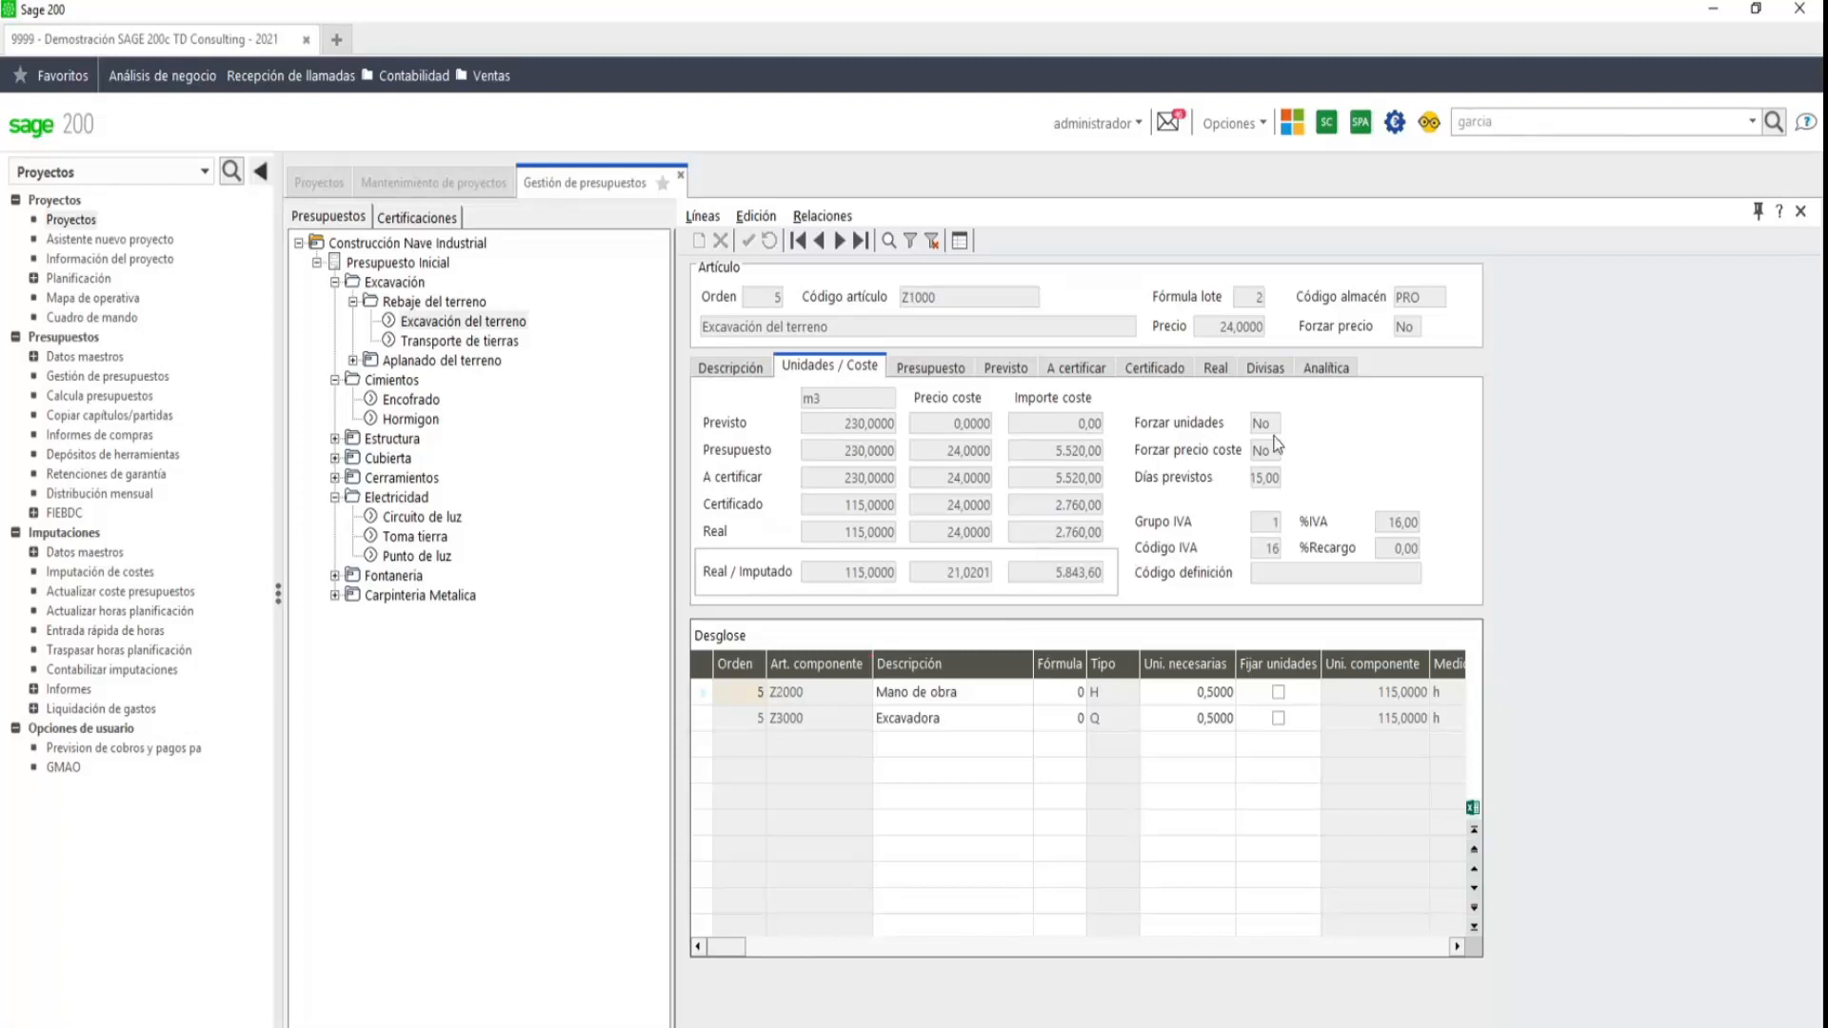
left_click(1266, 369)
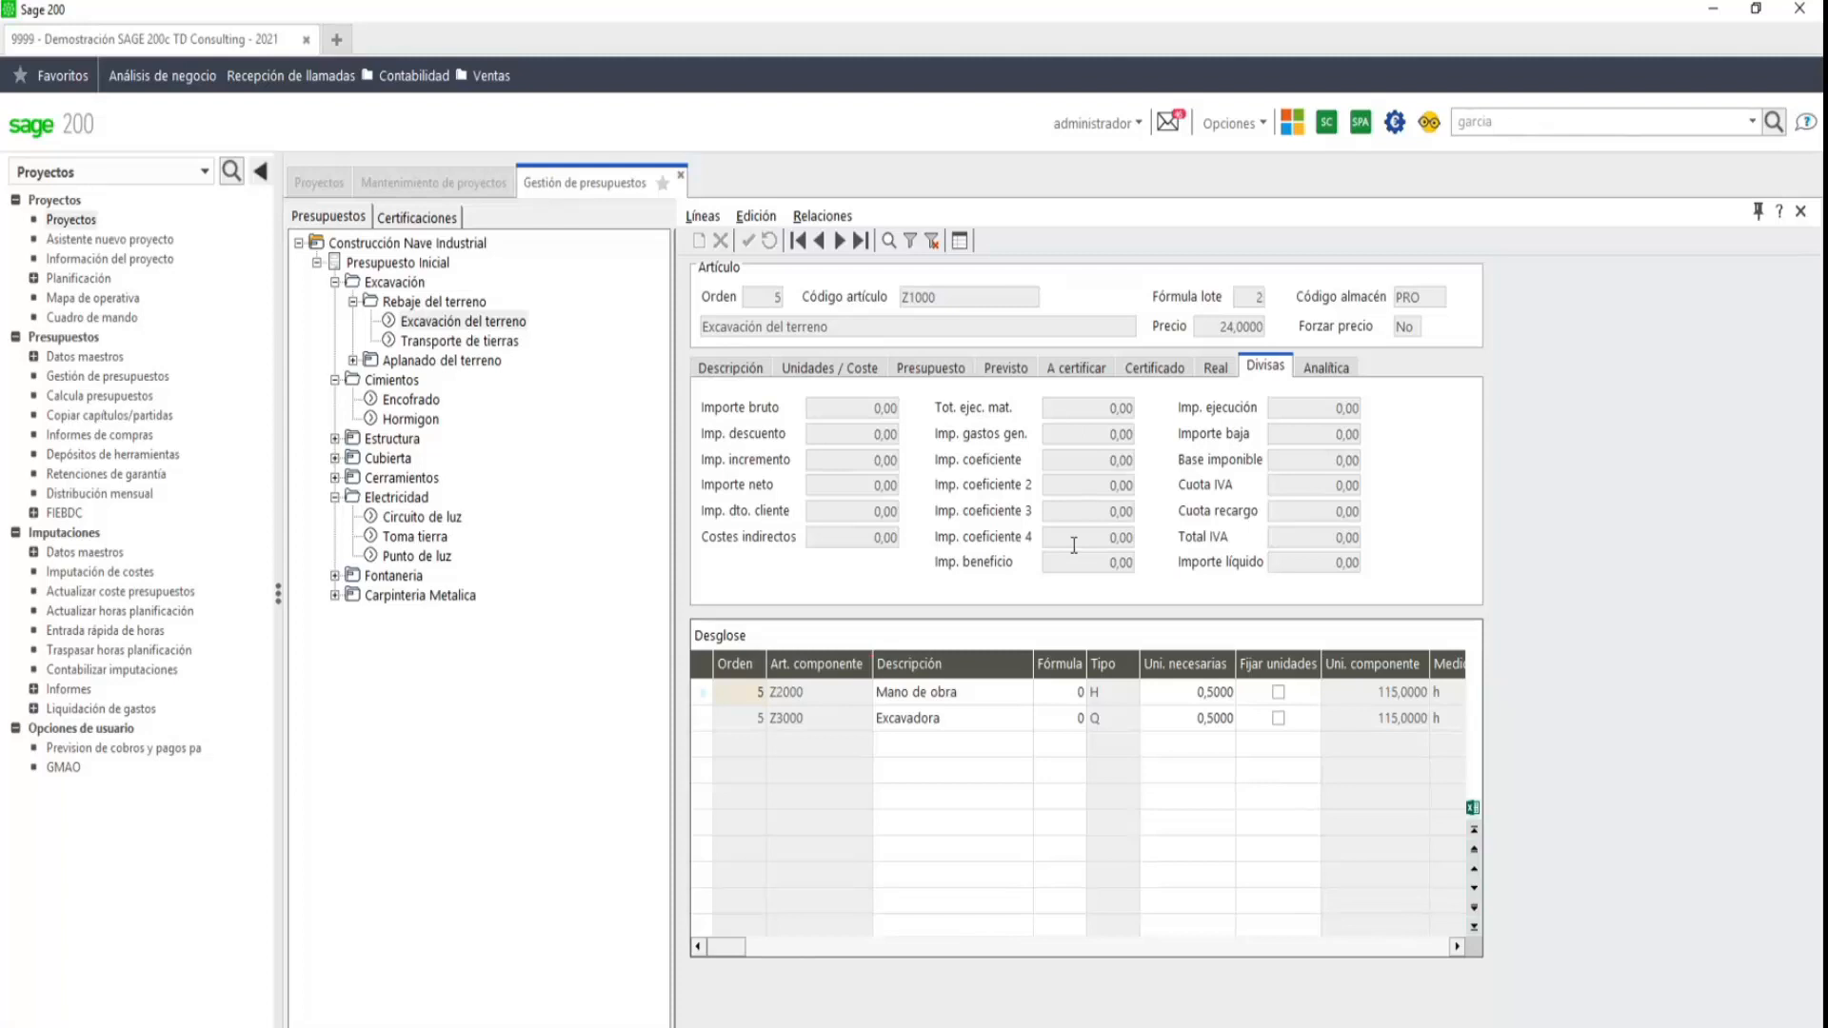
left_click(1327, 374)
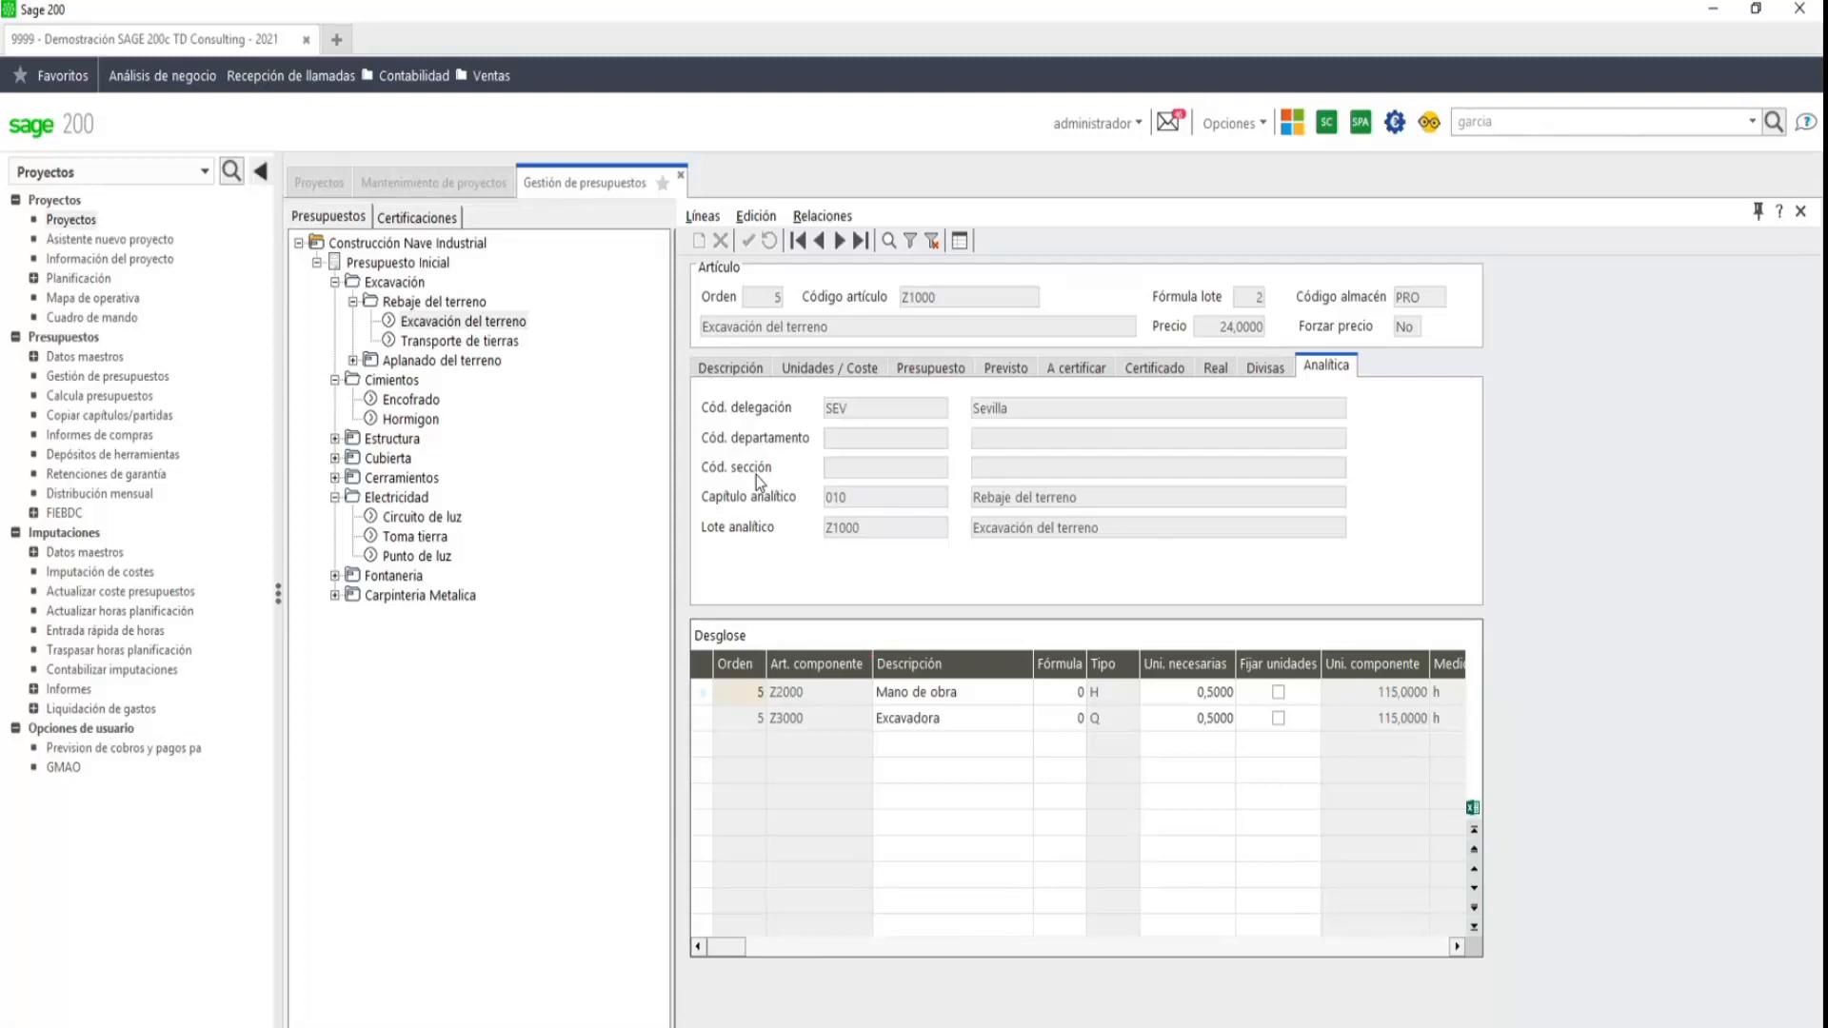
- View the chapter records of Rebaje del terreno and Excavación, including the subchapter summary and cost totals
left_click(466, 301)
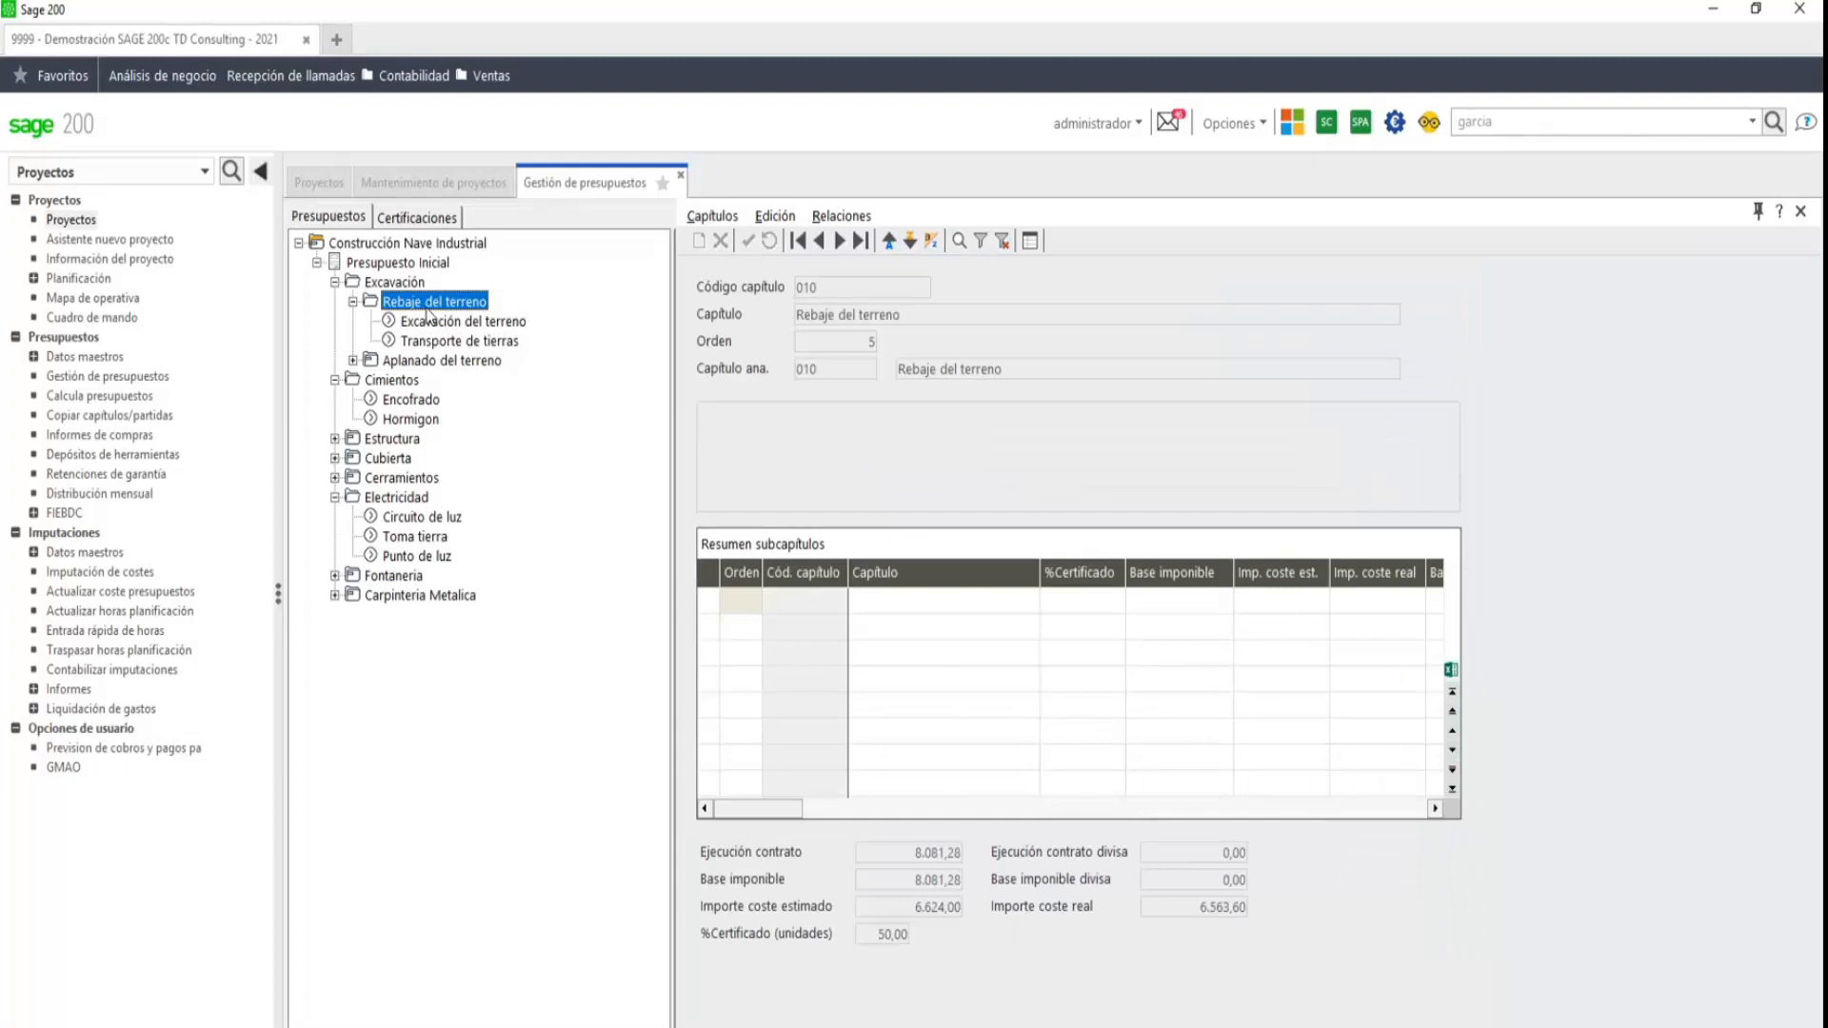
left_click(379, 283)
left_click(419, 303)
left_click(392, 285)
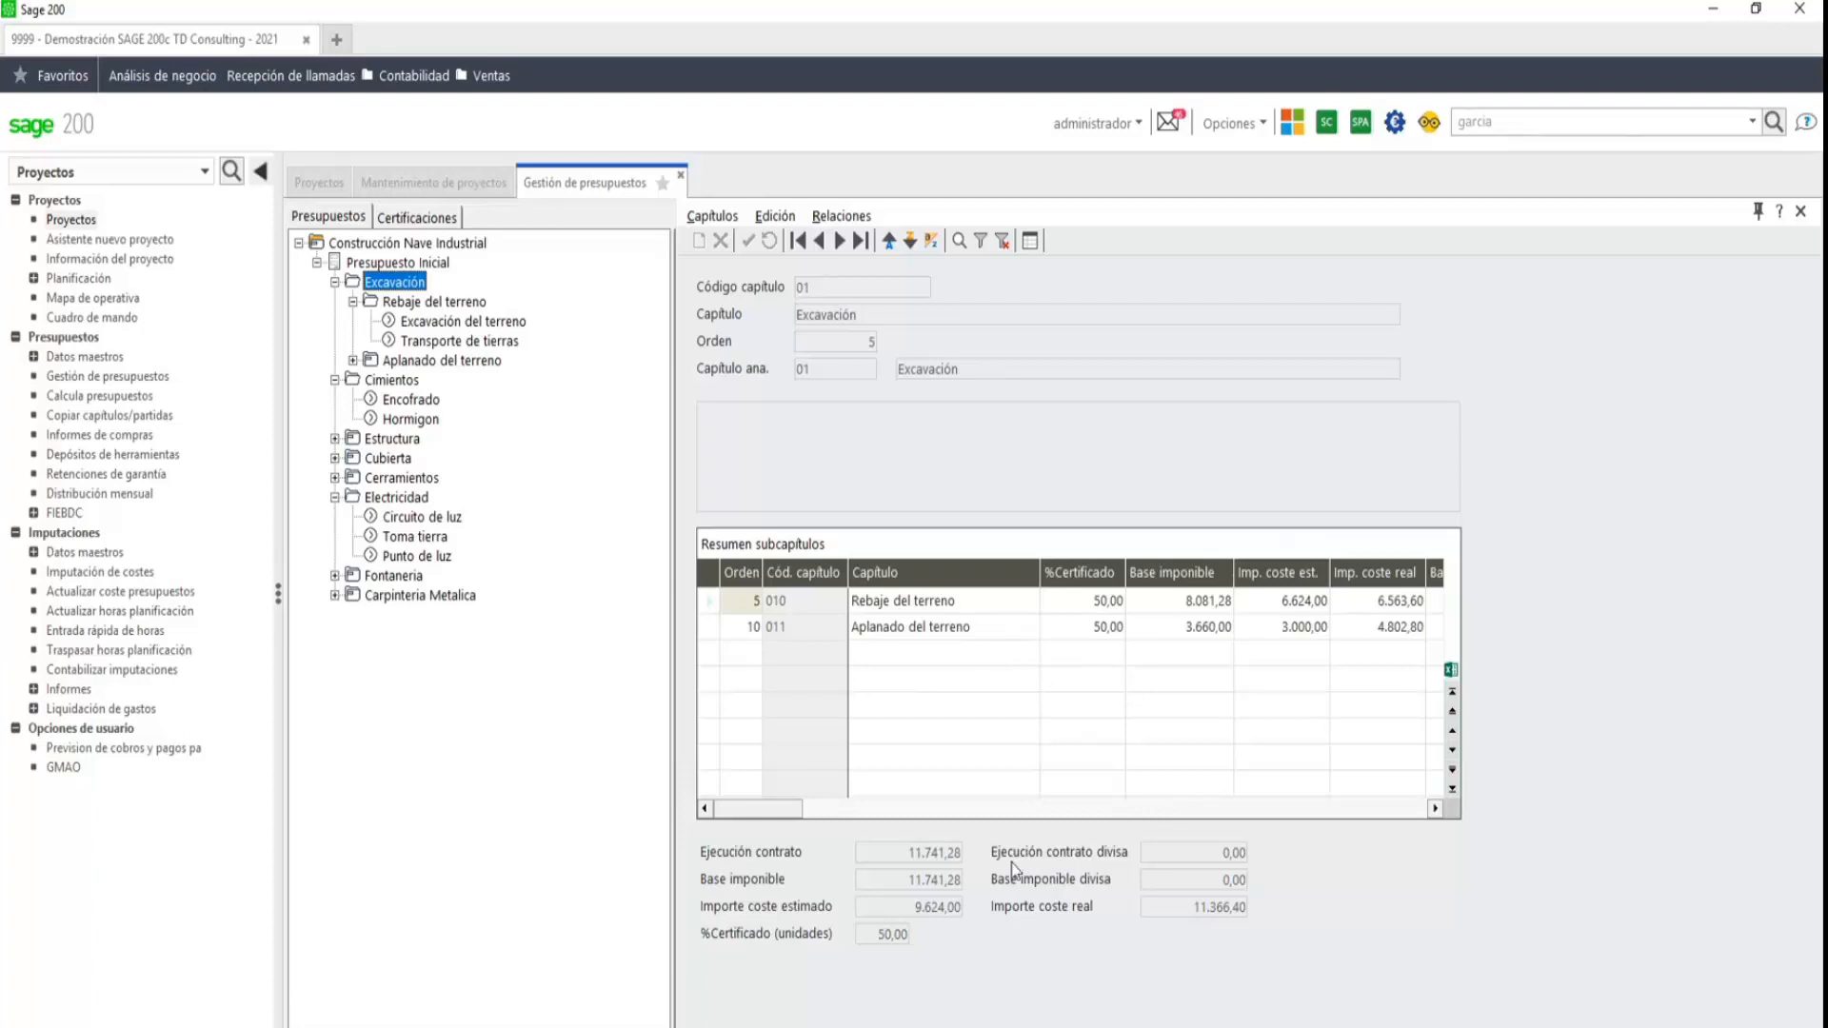
- Open the Presupuesto Inicial record and check its status, revision number and cost
left_click(405, 269)
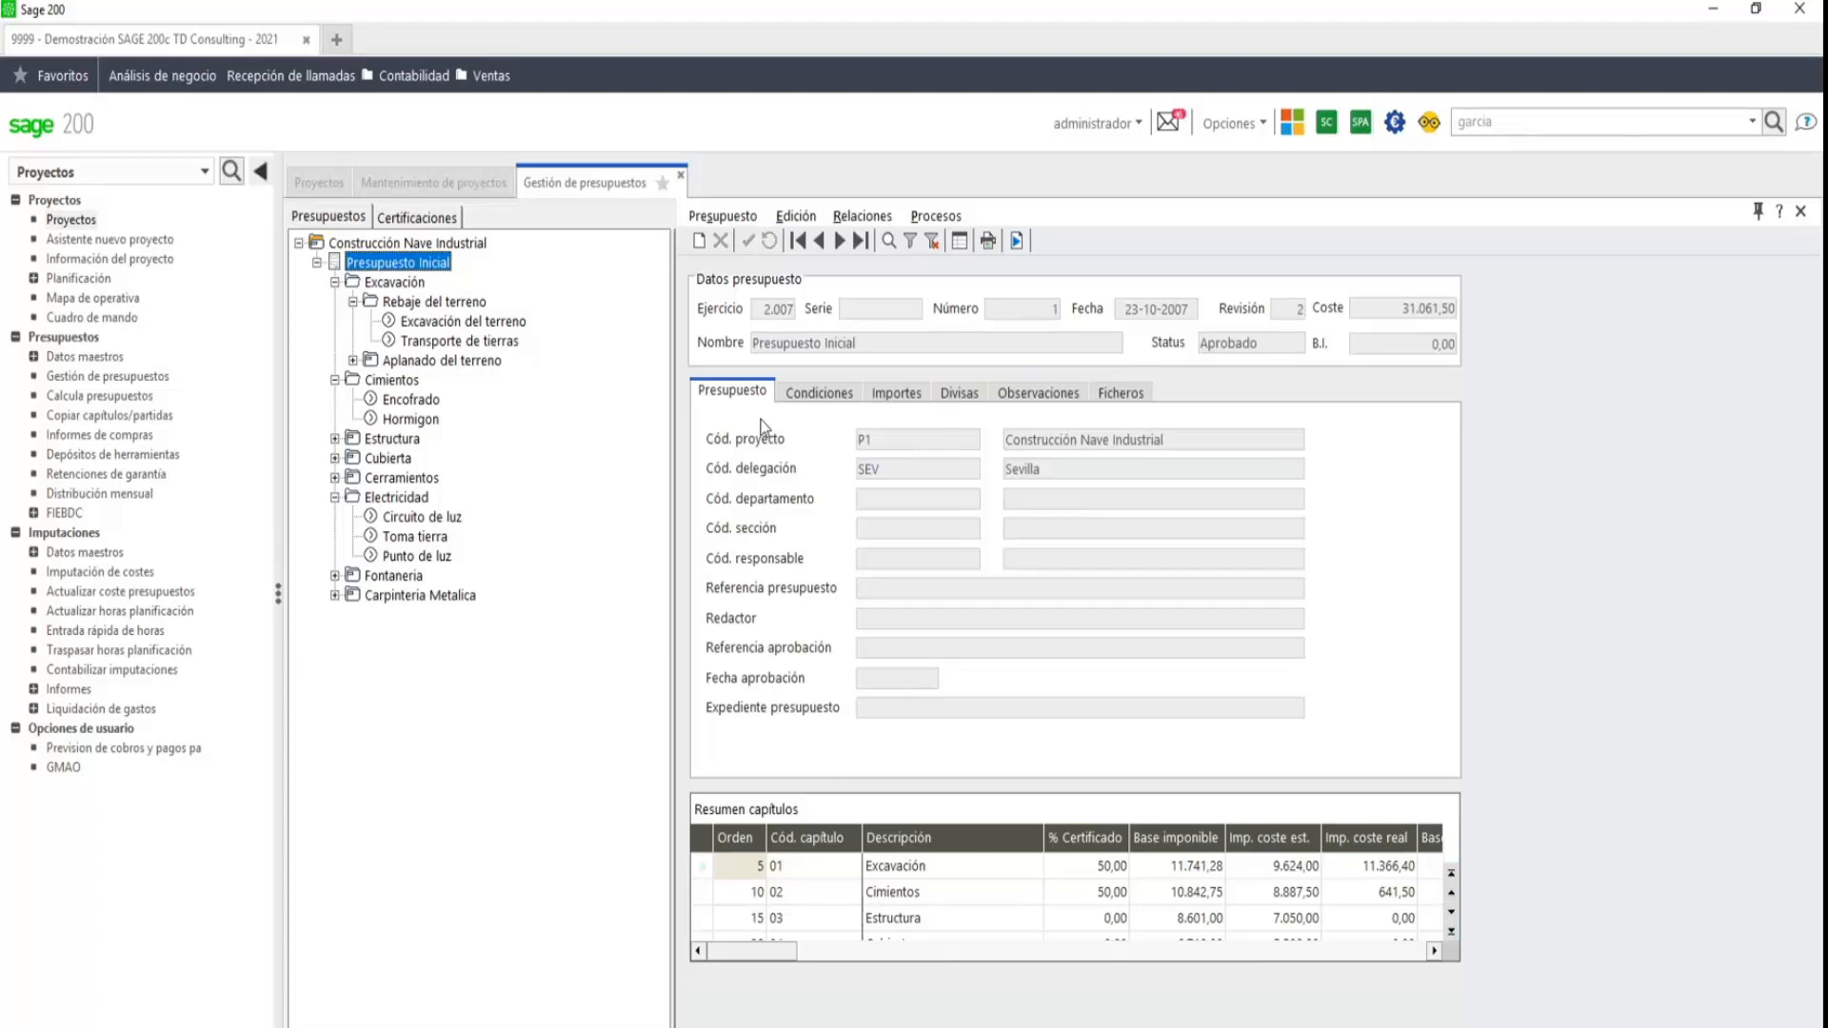
left_click(1238, 343)
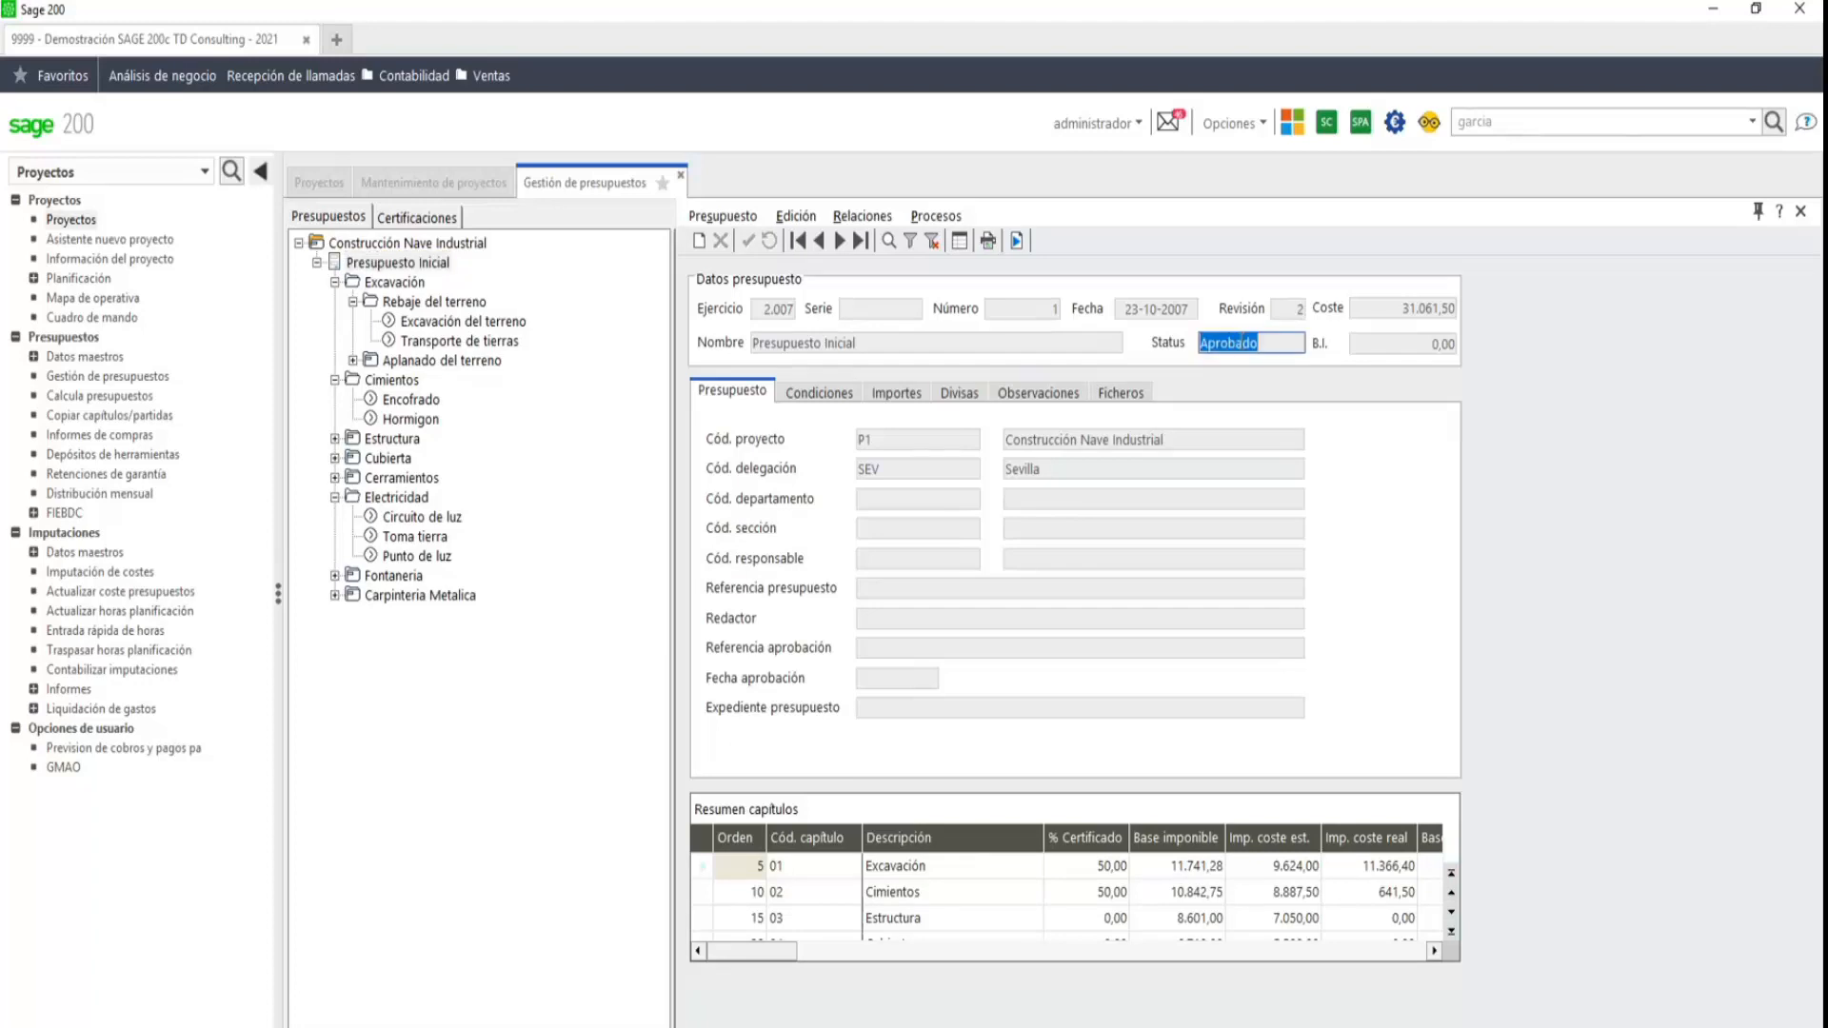
left_click(1293, 319)
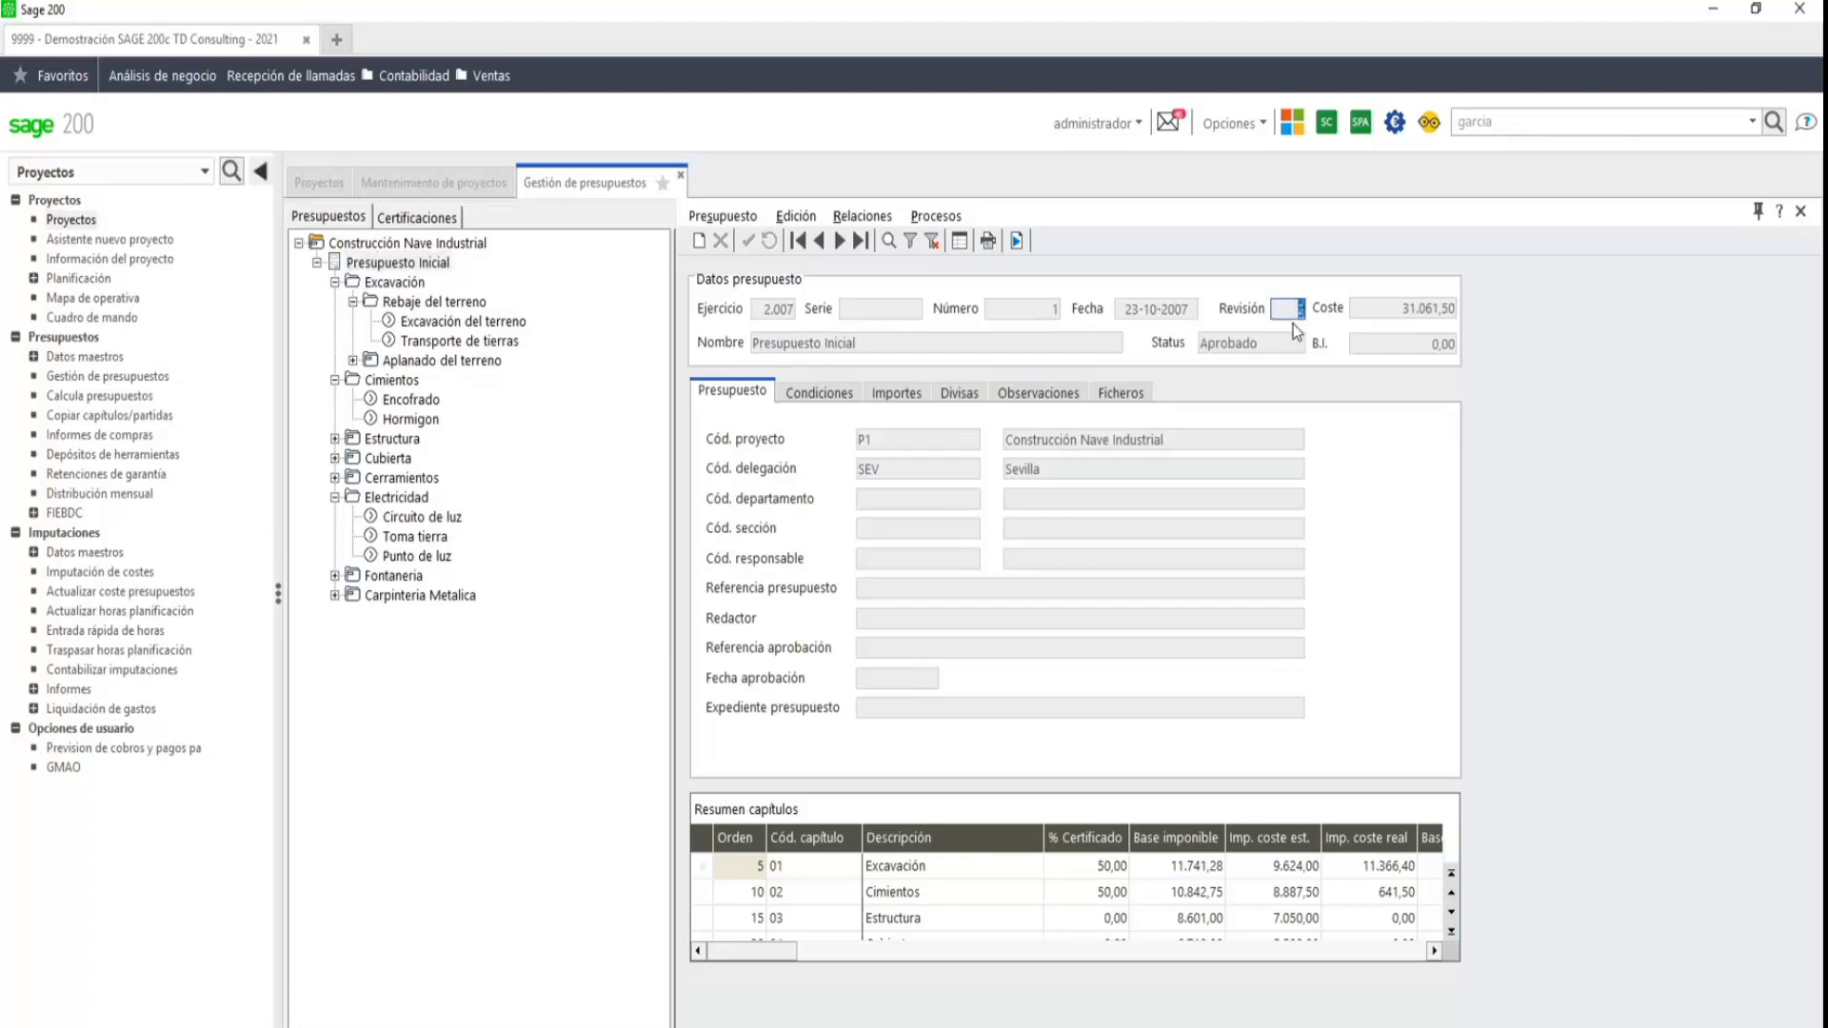
left_click(1390, 317)
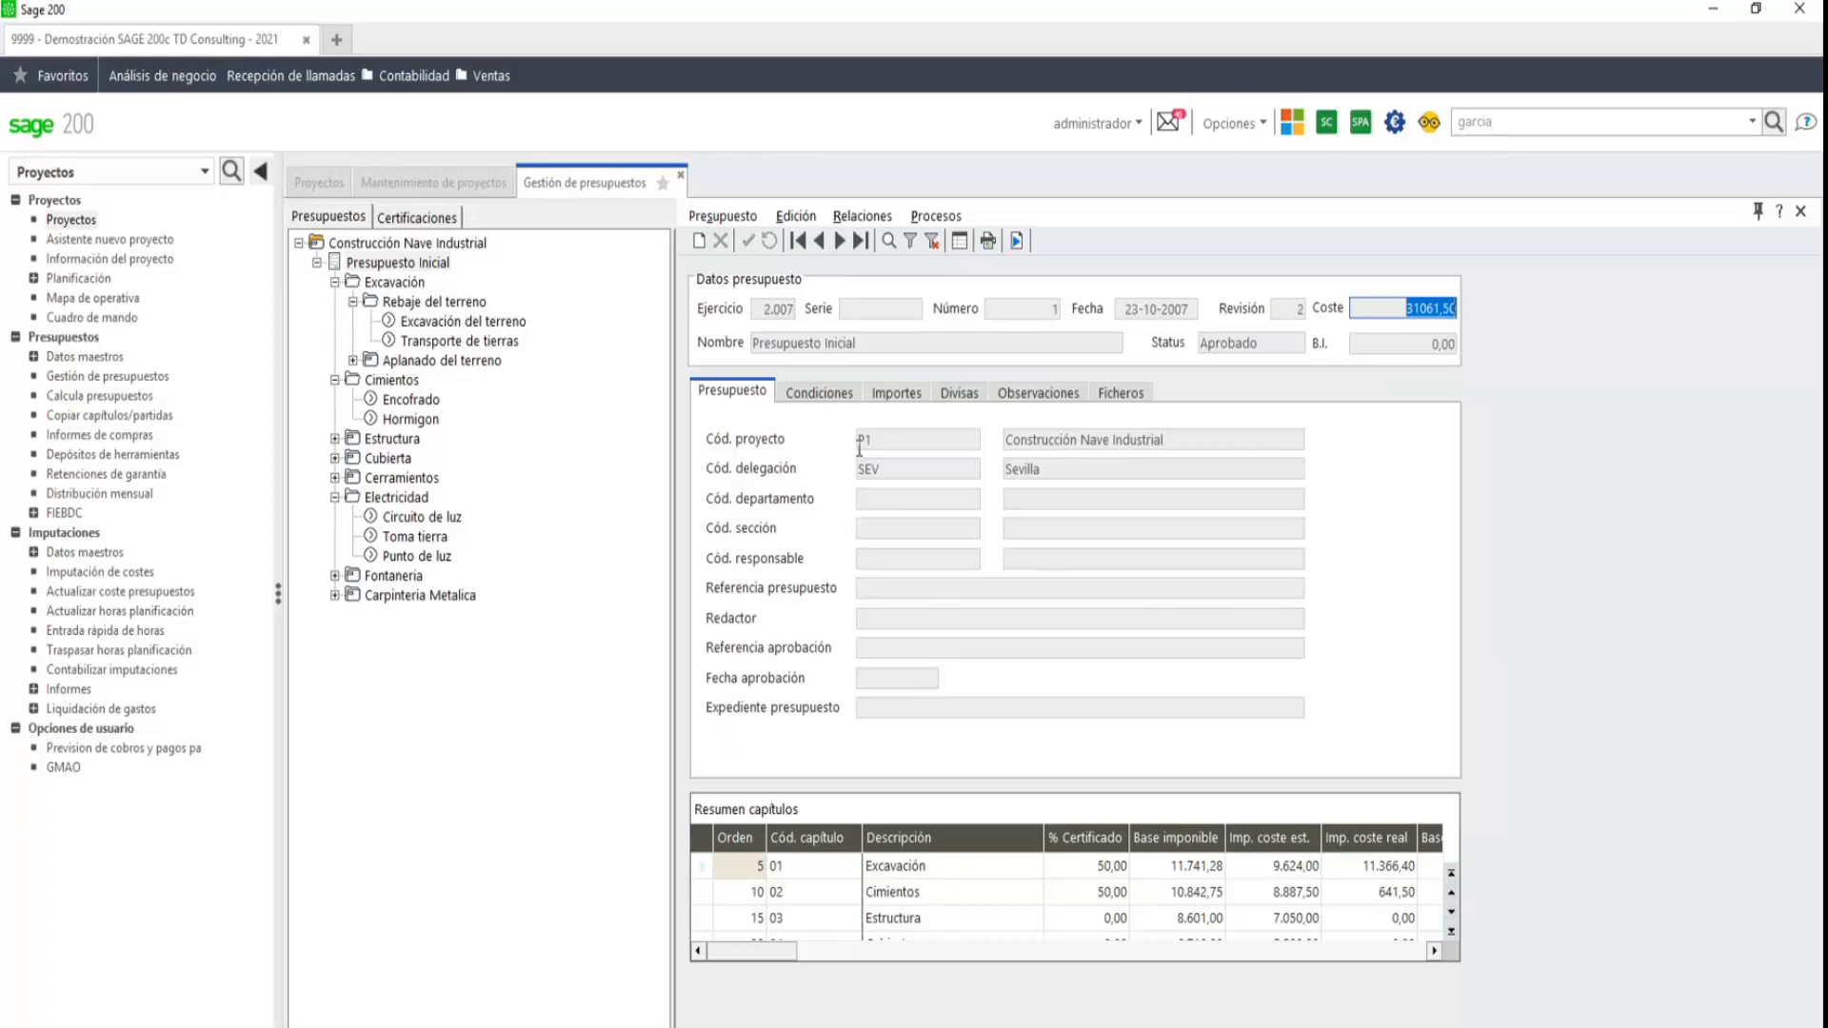
- Review the Presupuesto Inicial's conditions, amounts, currency data, observations and attached files
left_click(837, 402)
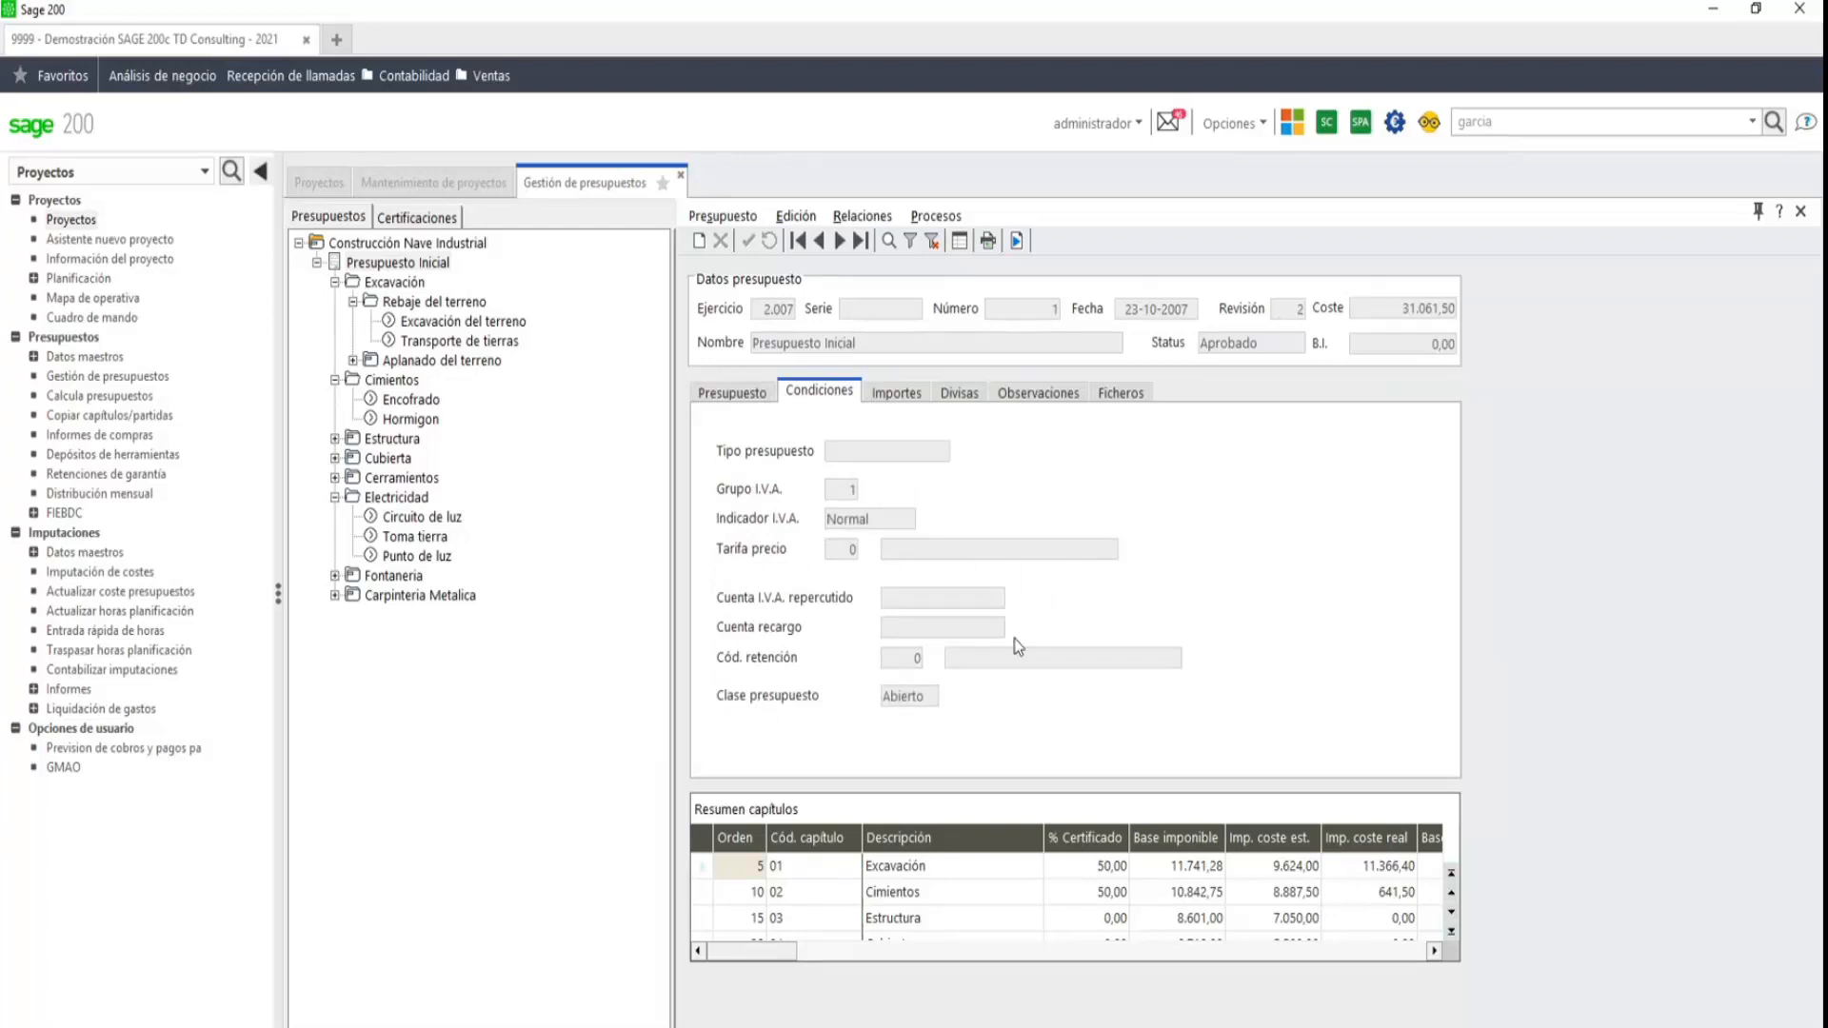
left_click(897, 395)
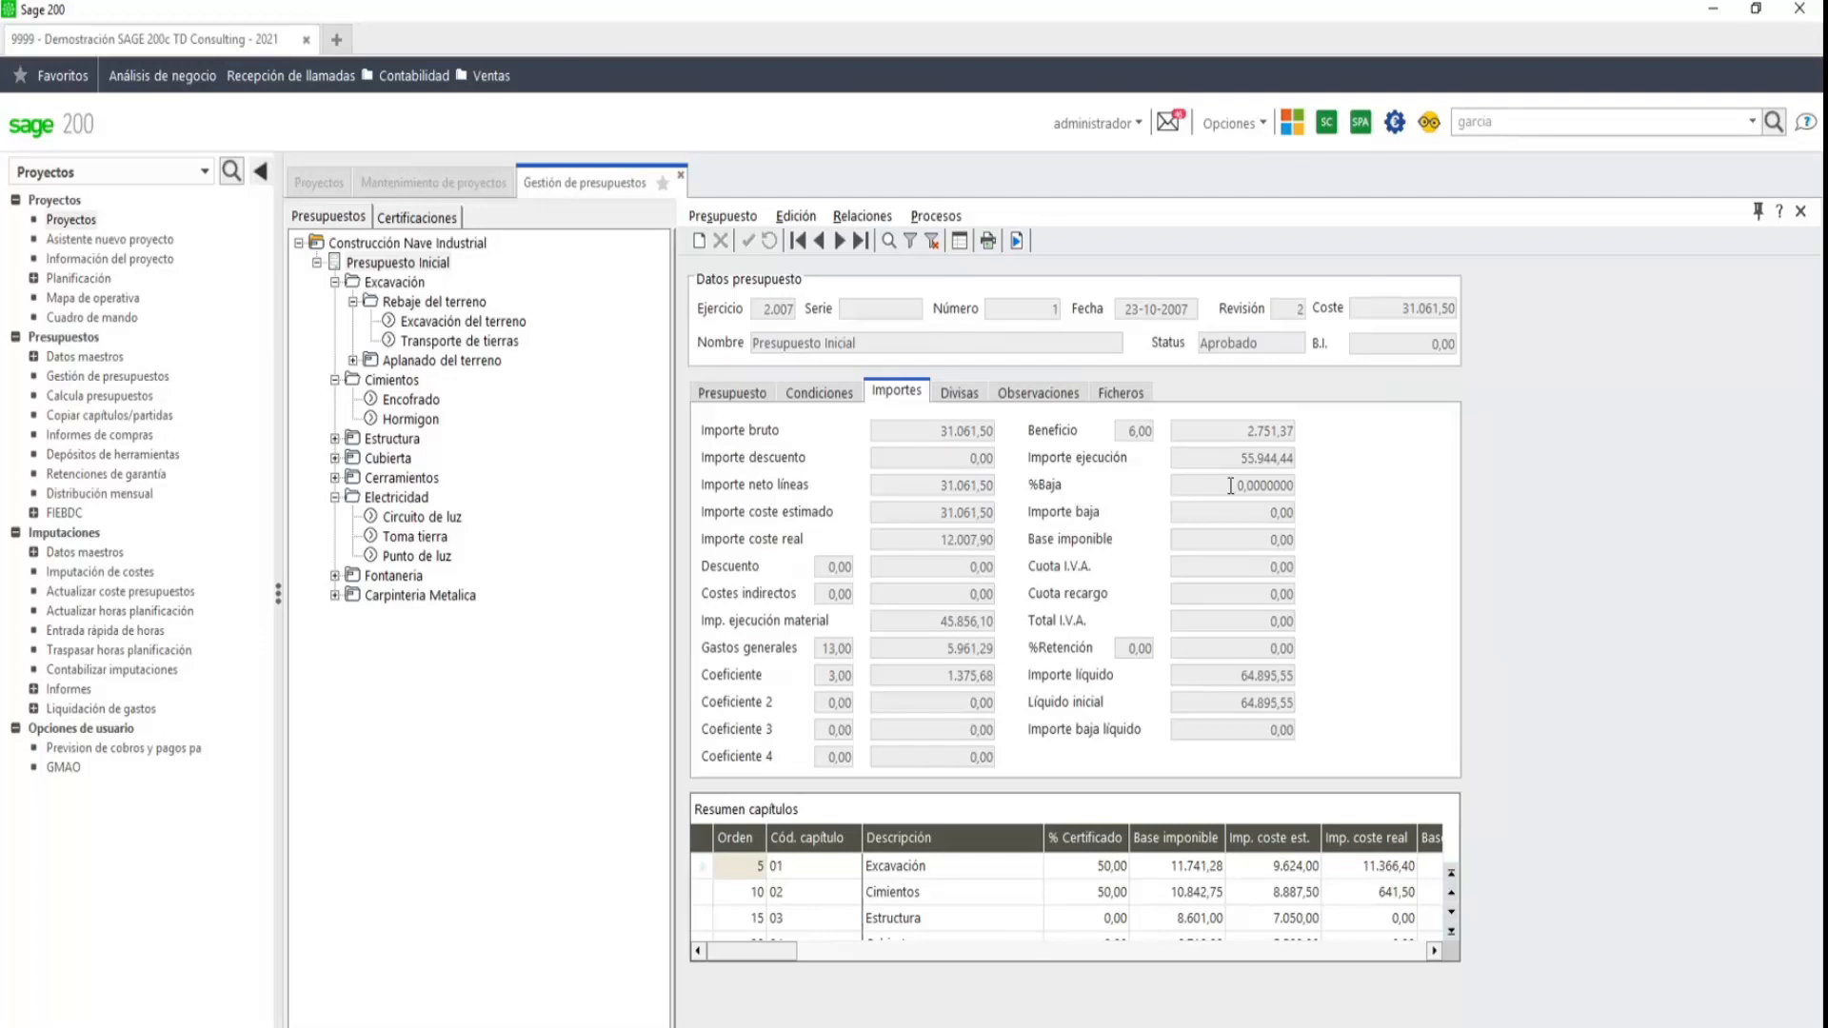
left_click(960, 392)
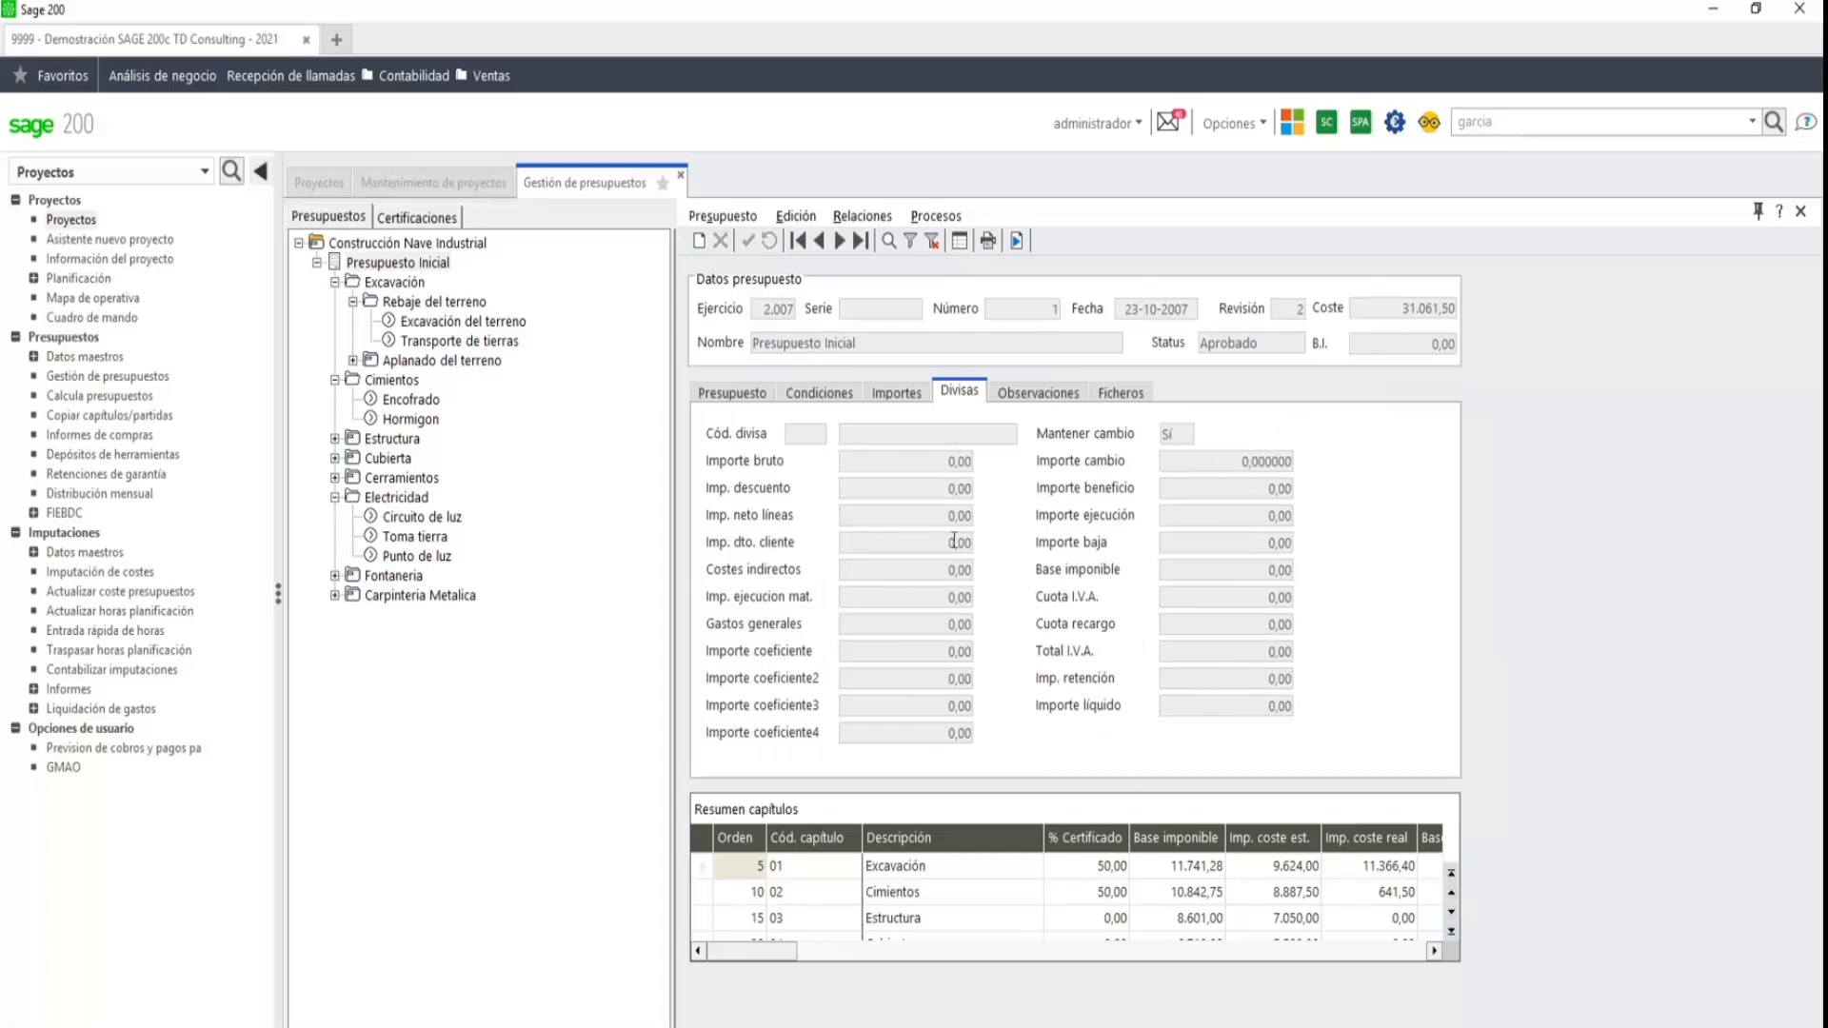
left_click(1044, 392)
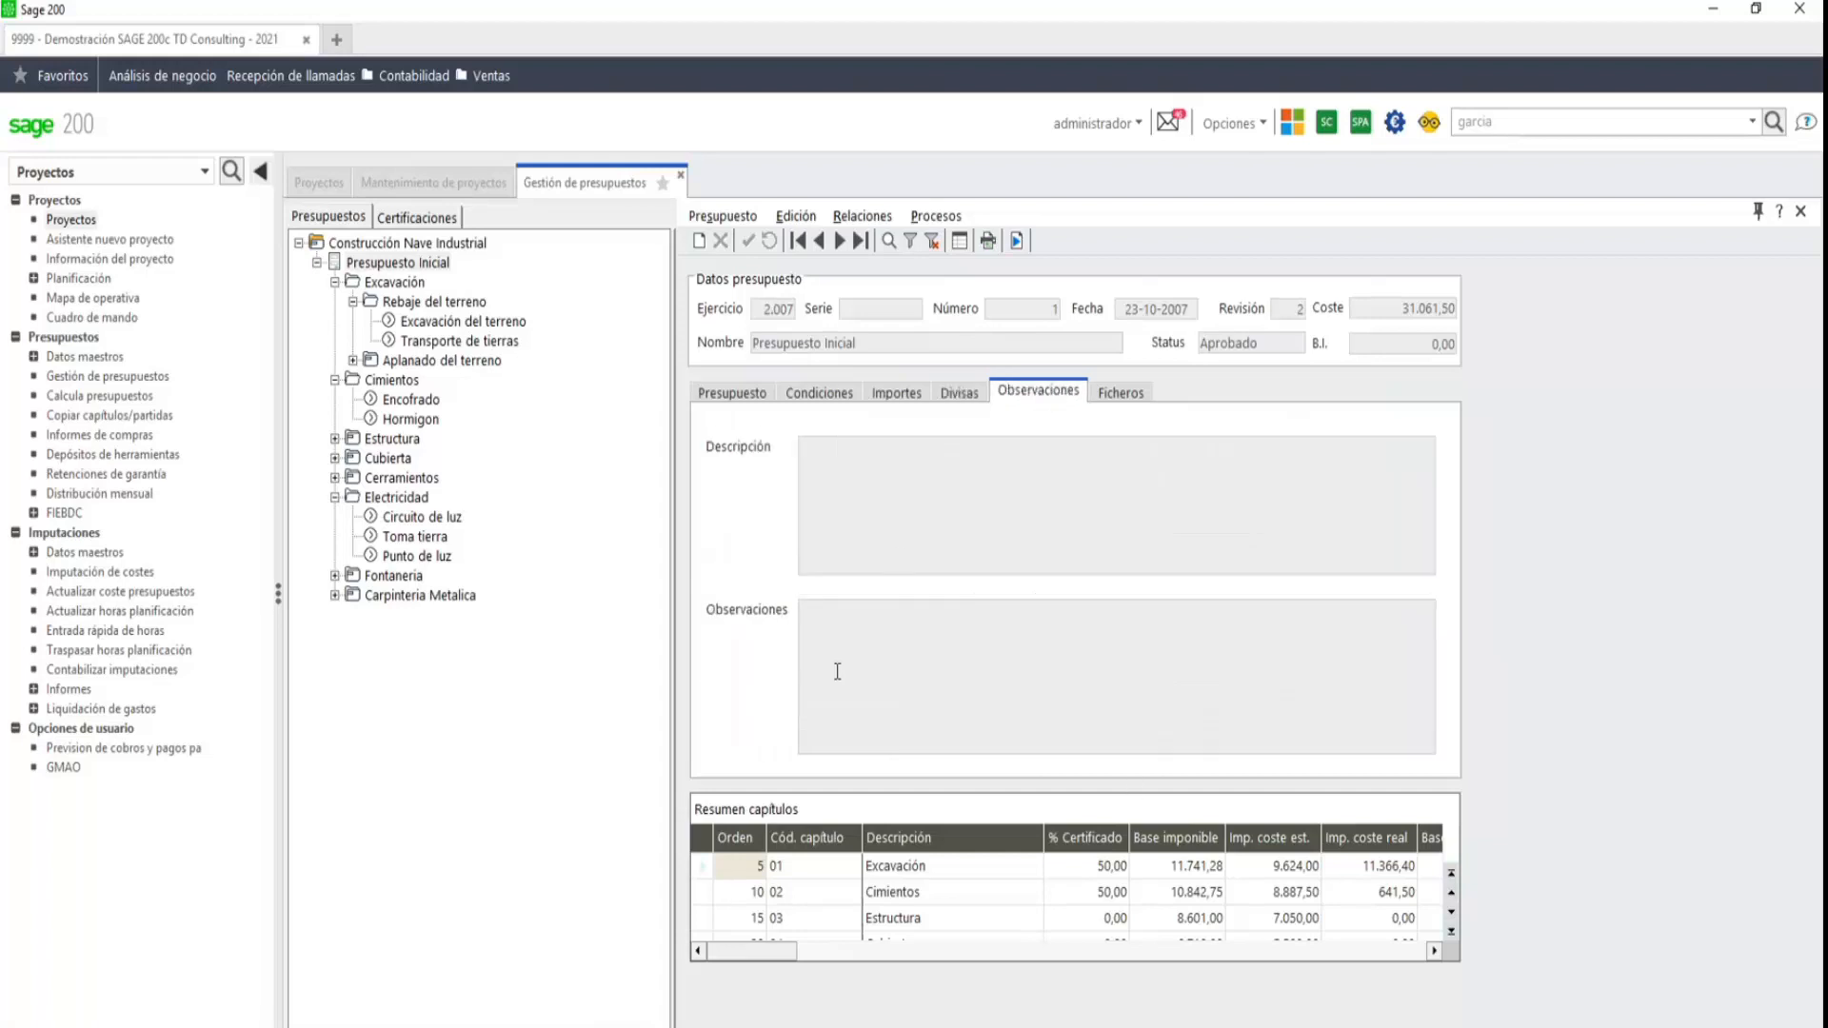
left_click(1131, 395)
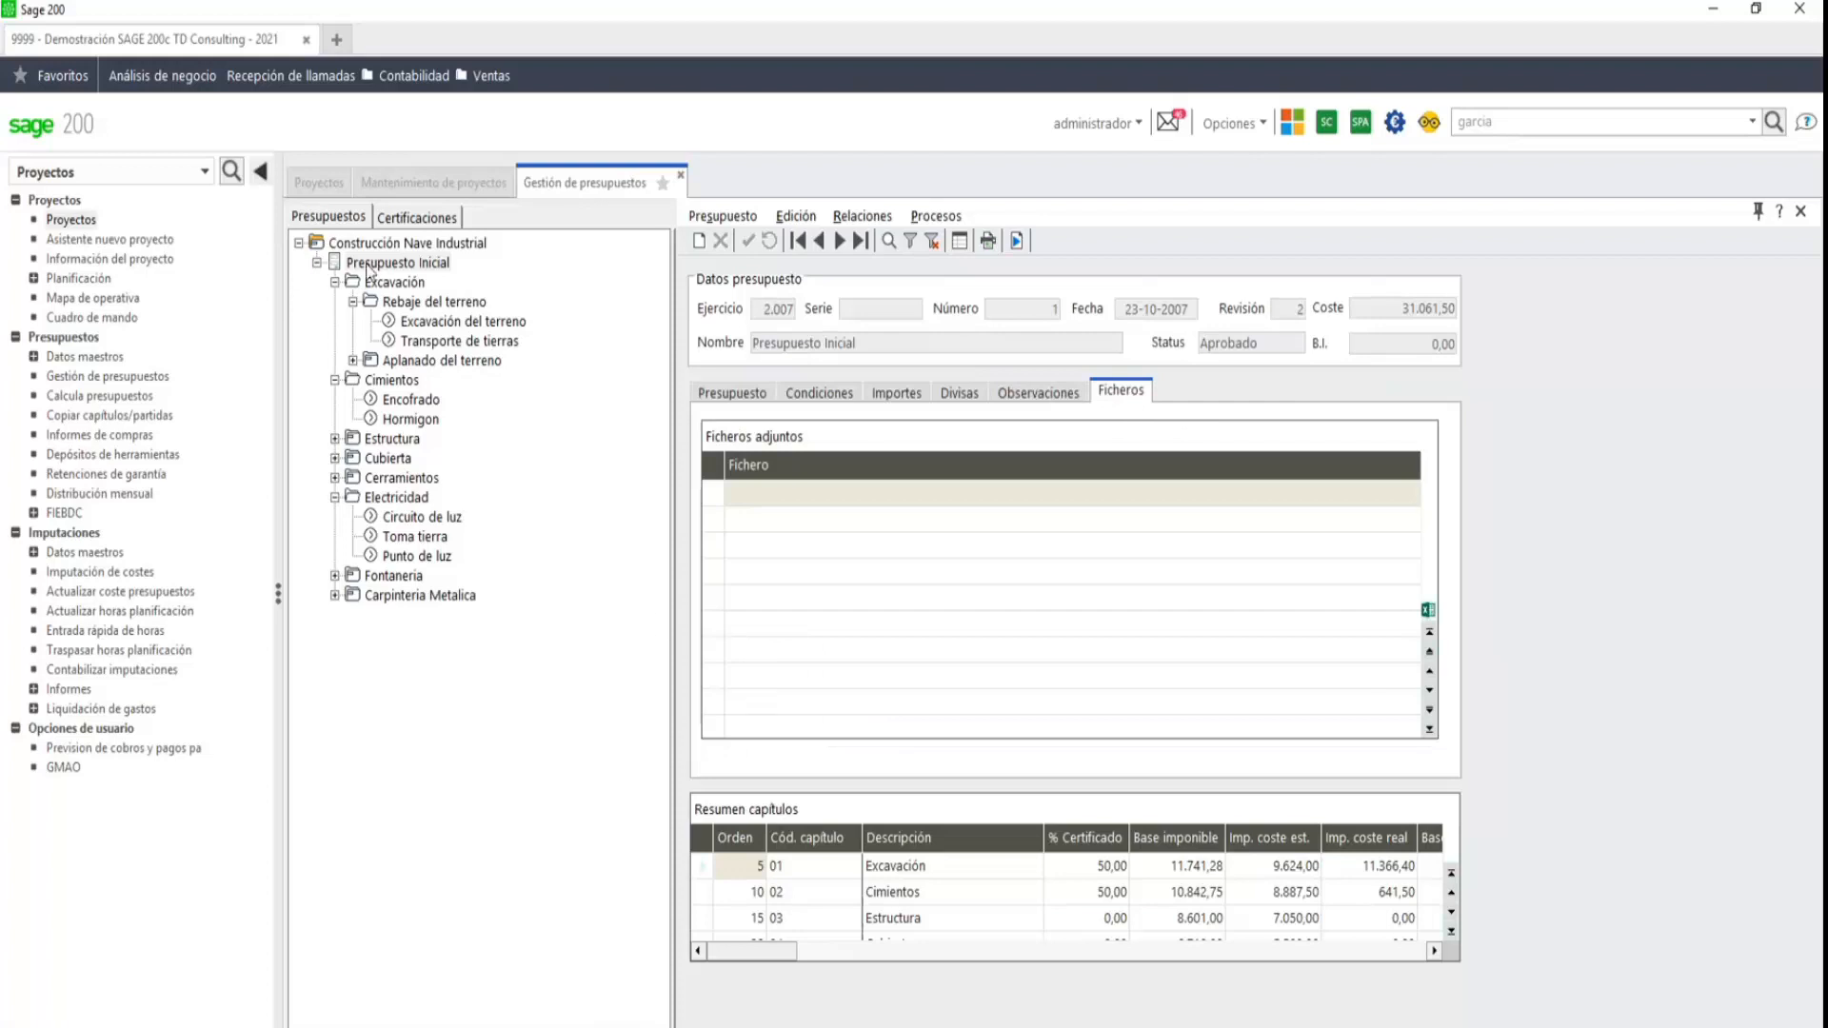
- Open the Construcción Nave Industrial project record, review its customer and project data, and list the available certification types
left_click(413, 247)
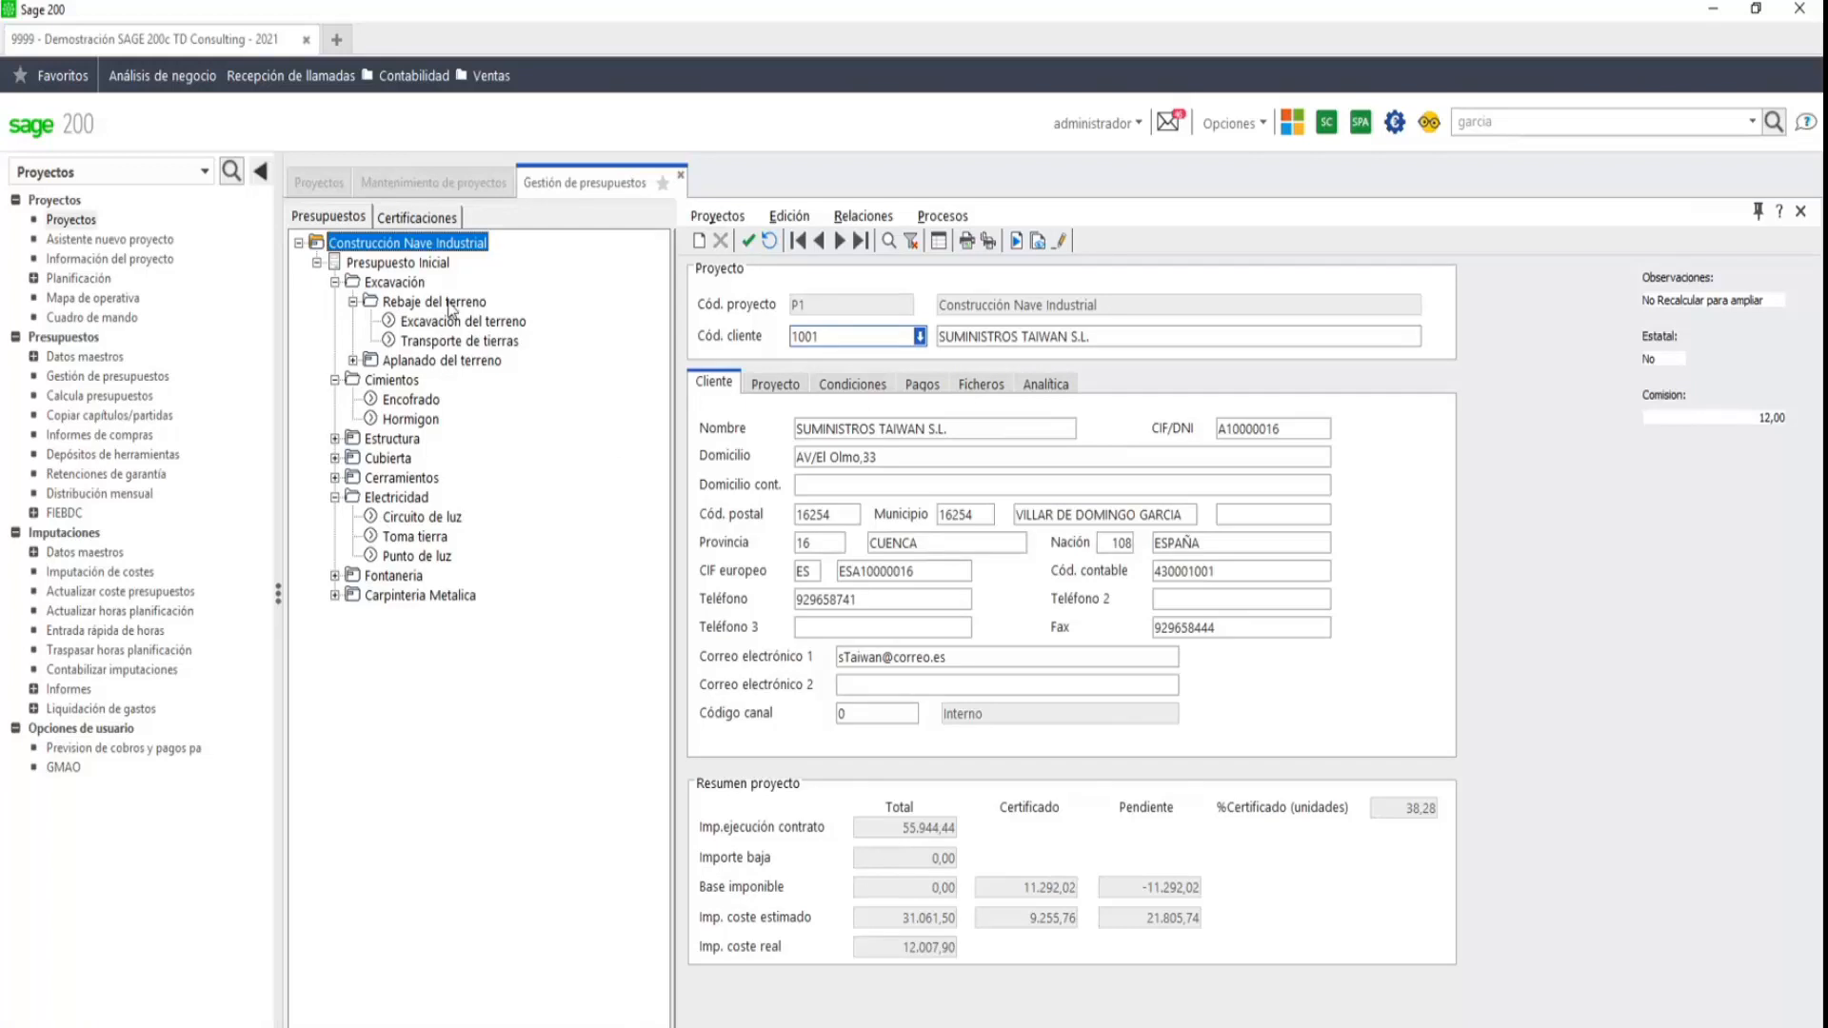
left_click(769, 392)
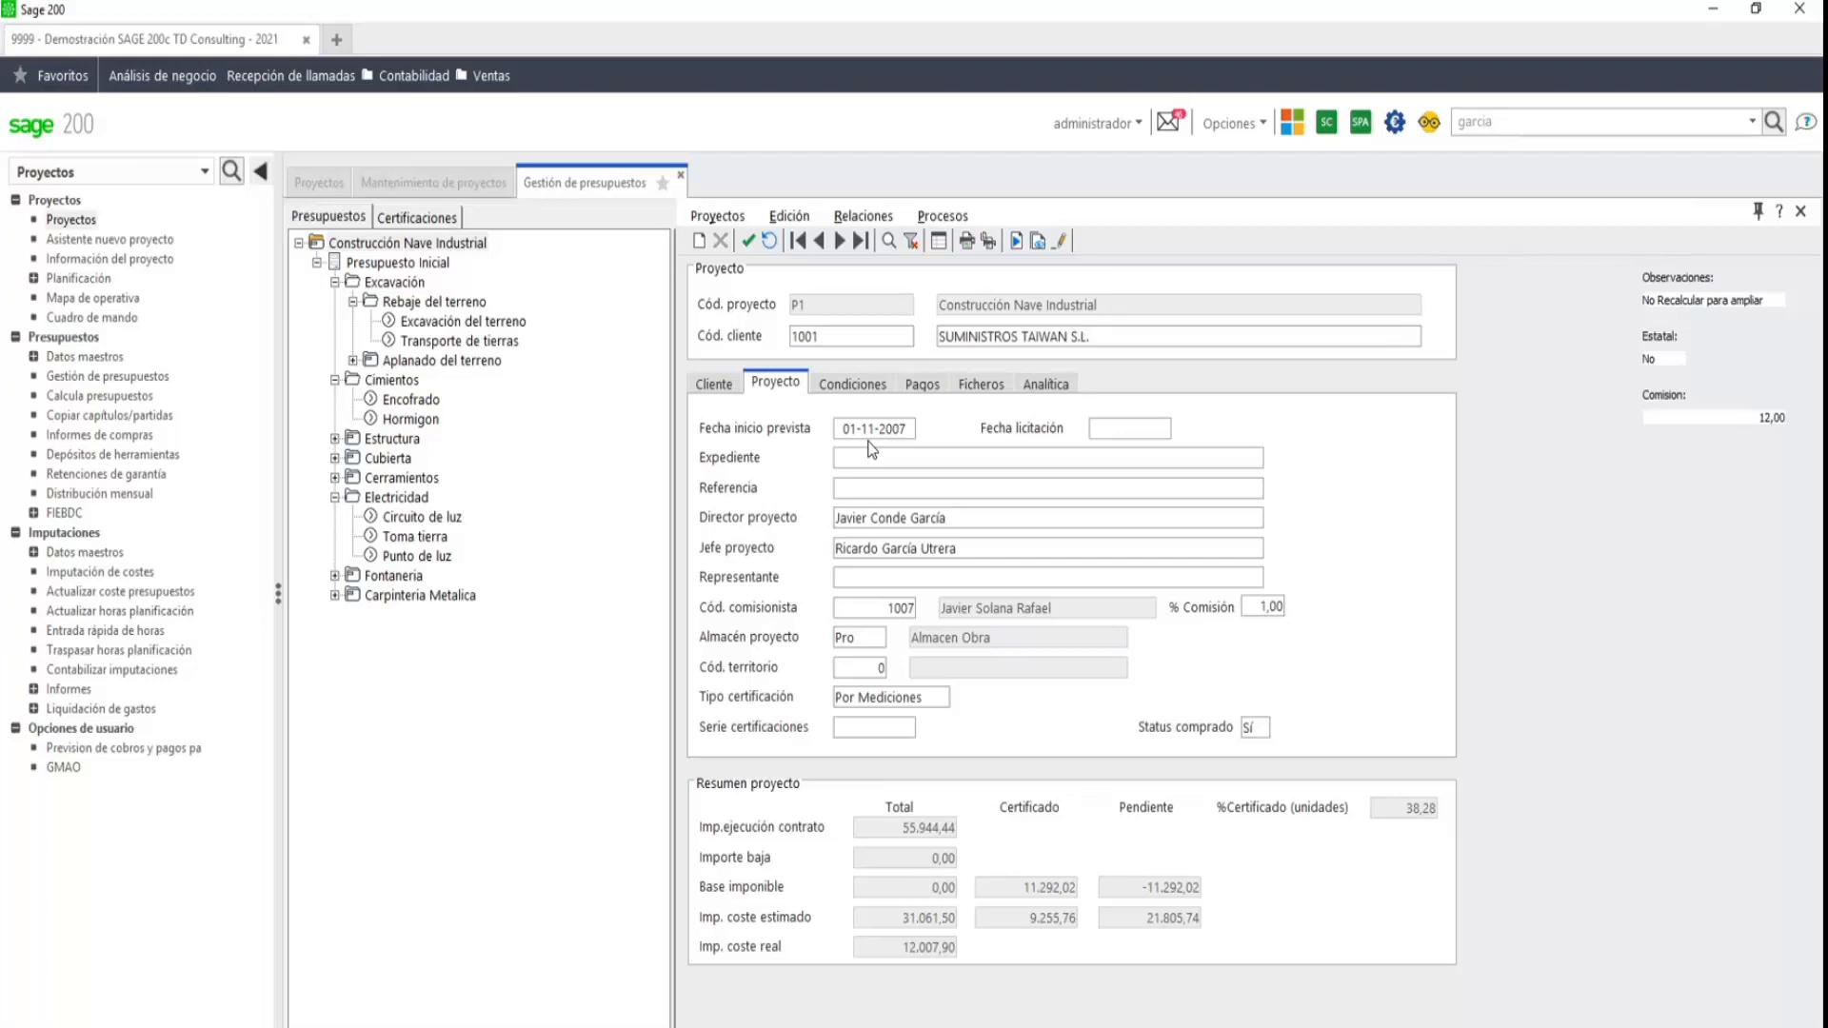
left_click(932, 699)
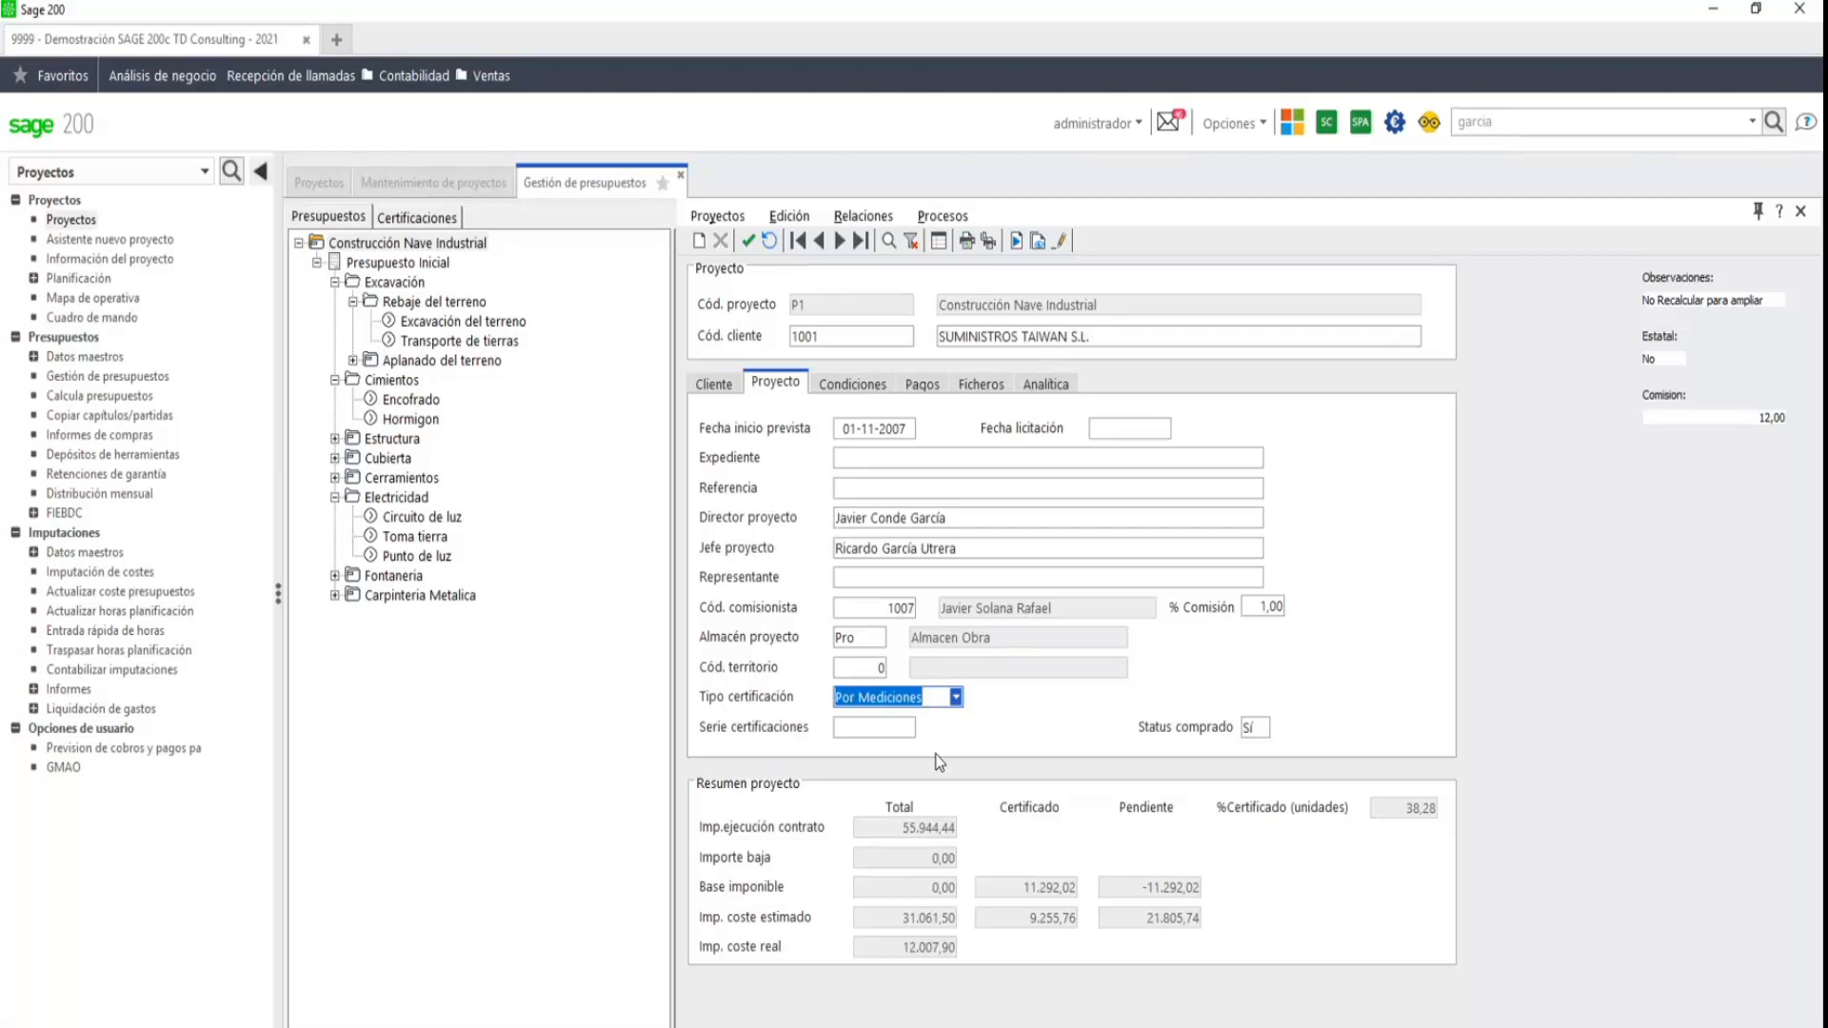
left_click(954, 700)
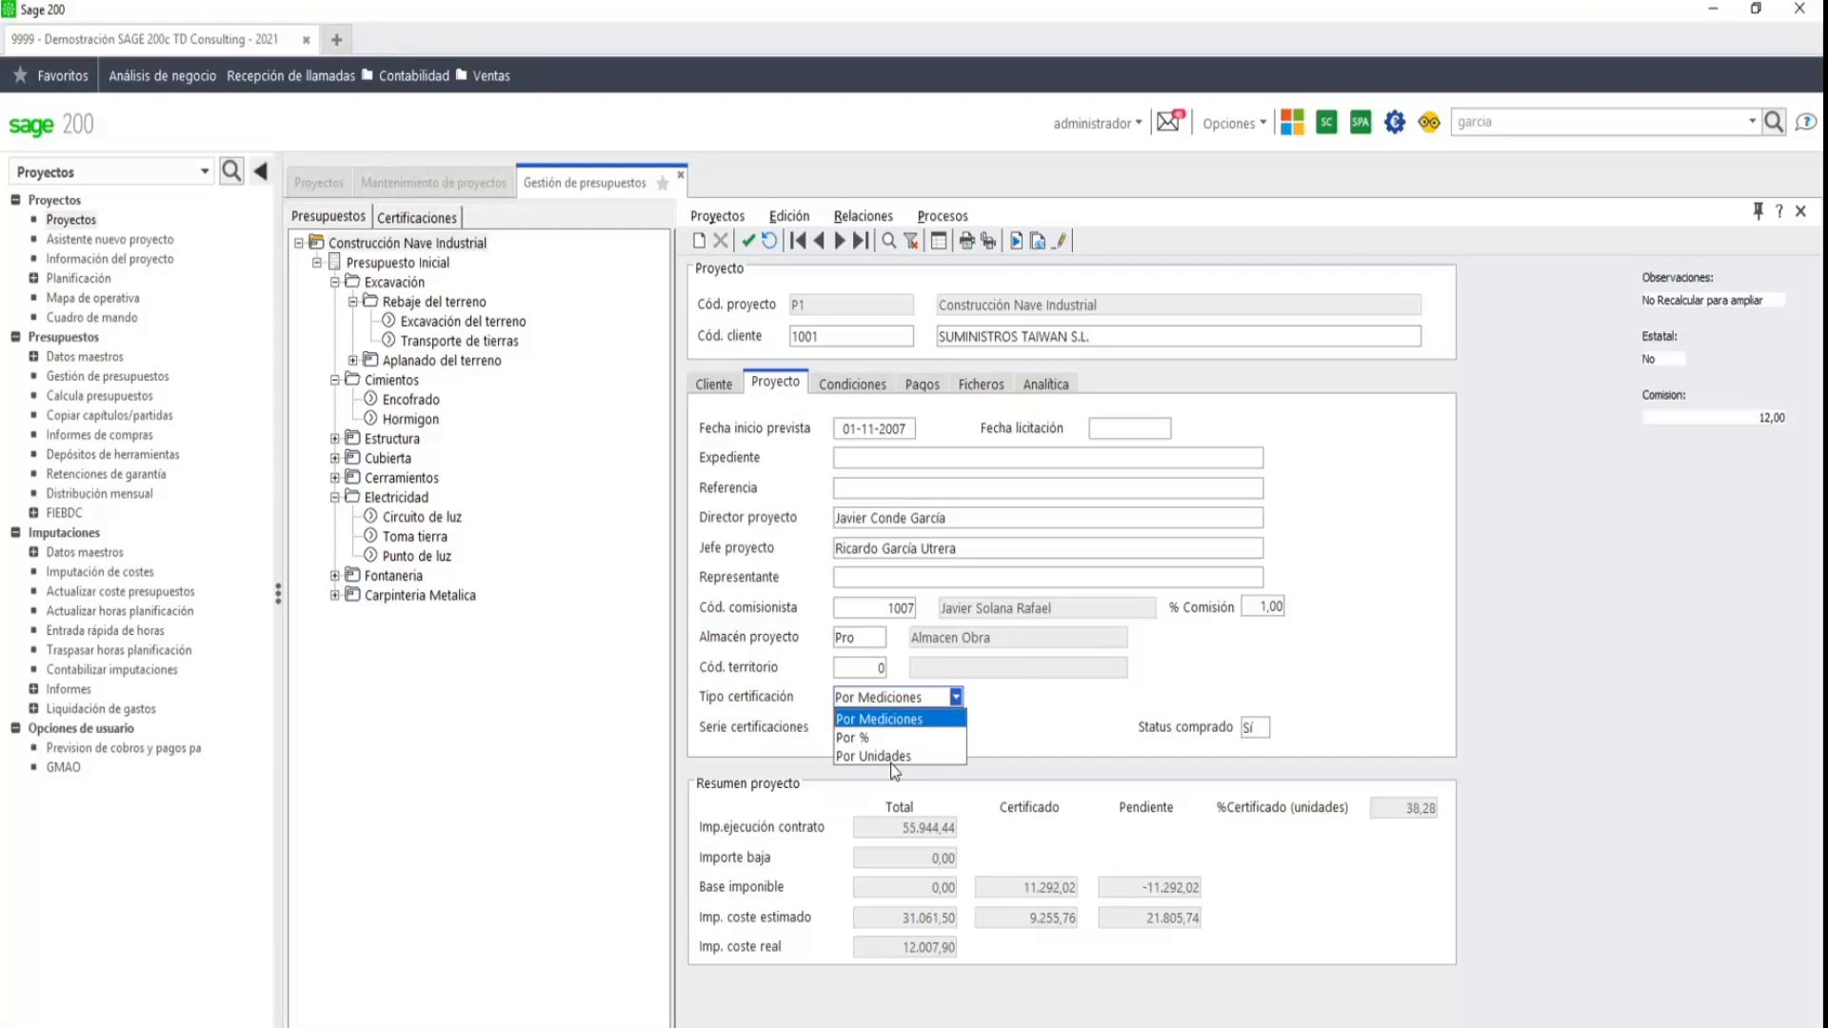
- Review the project's conditions, its payment terms and advance payment figures, and its list of attached files
left_click(867, 391)
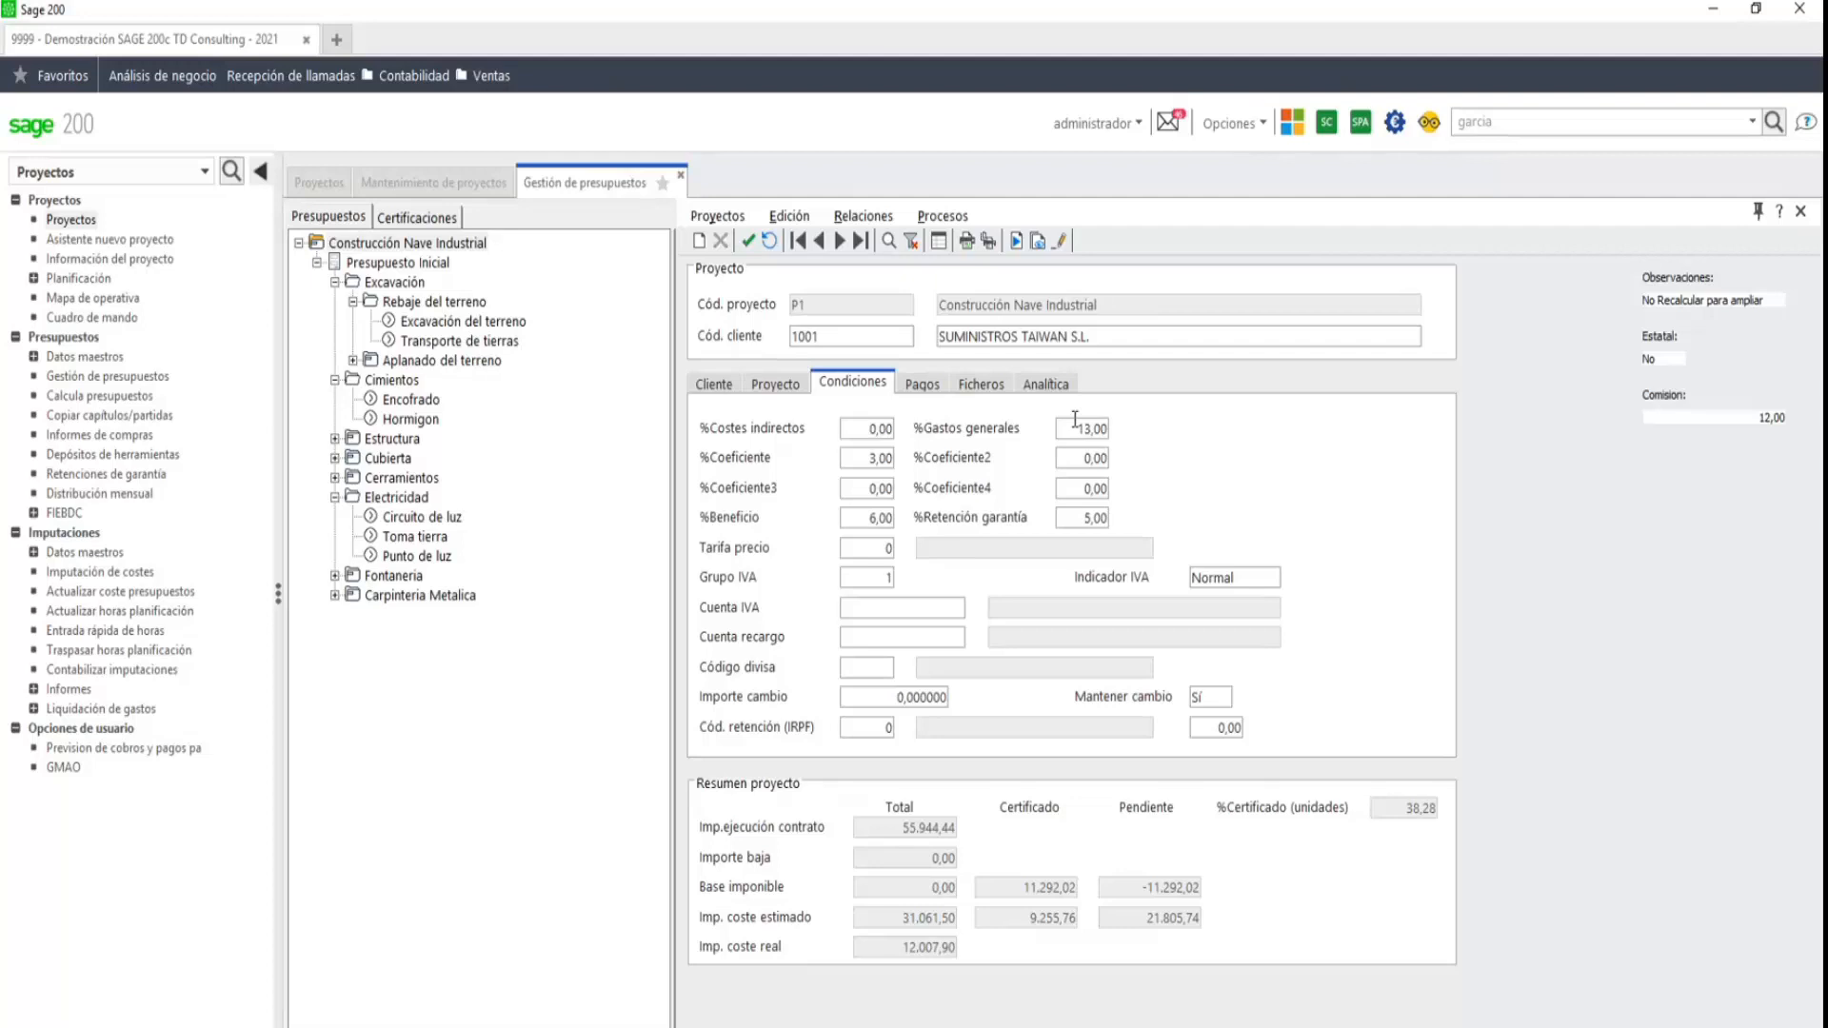
left_click(923, 385)
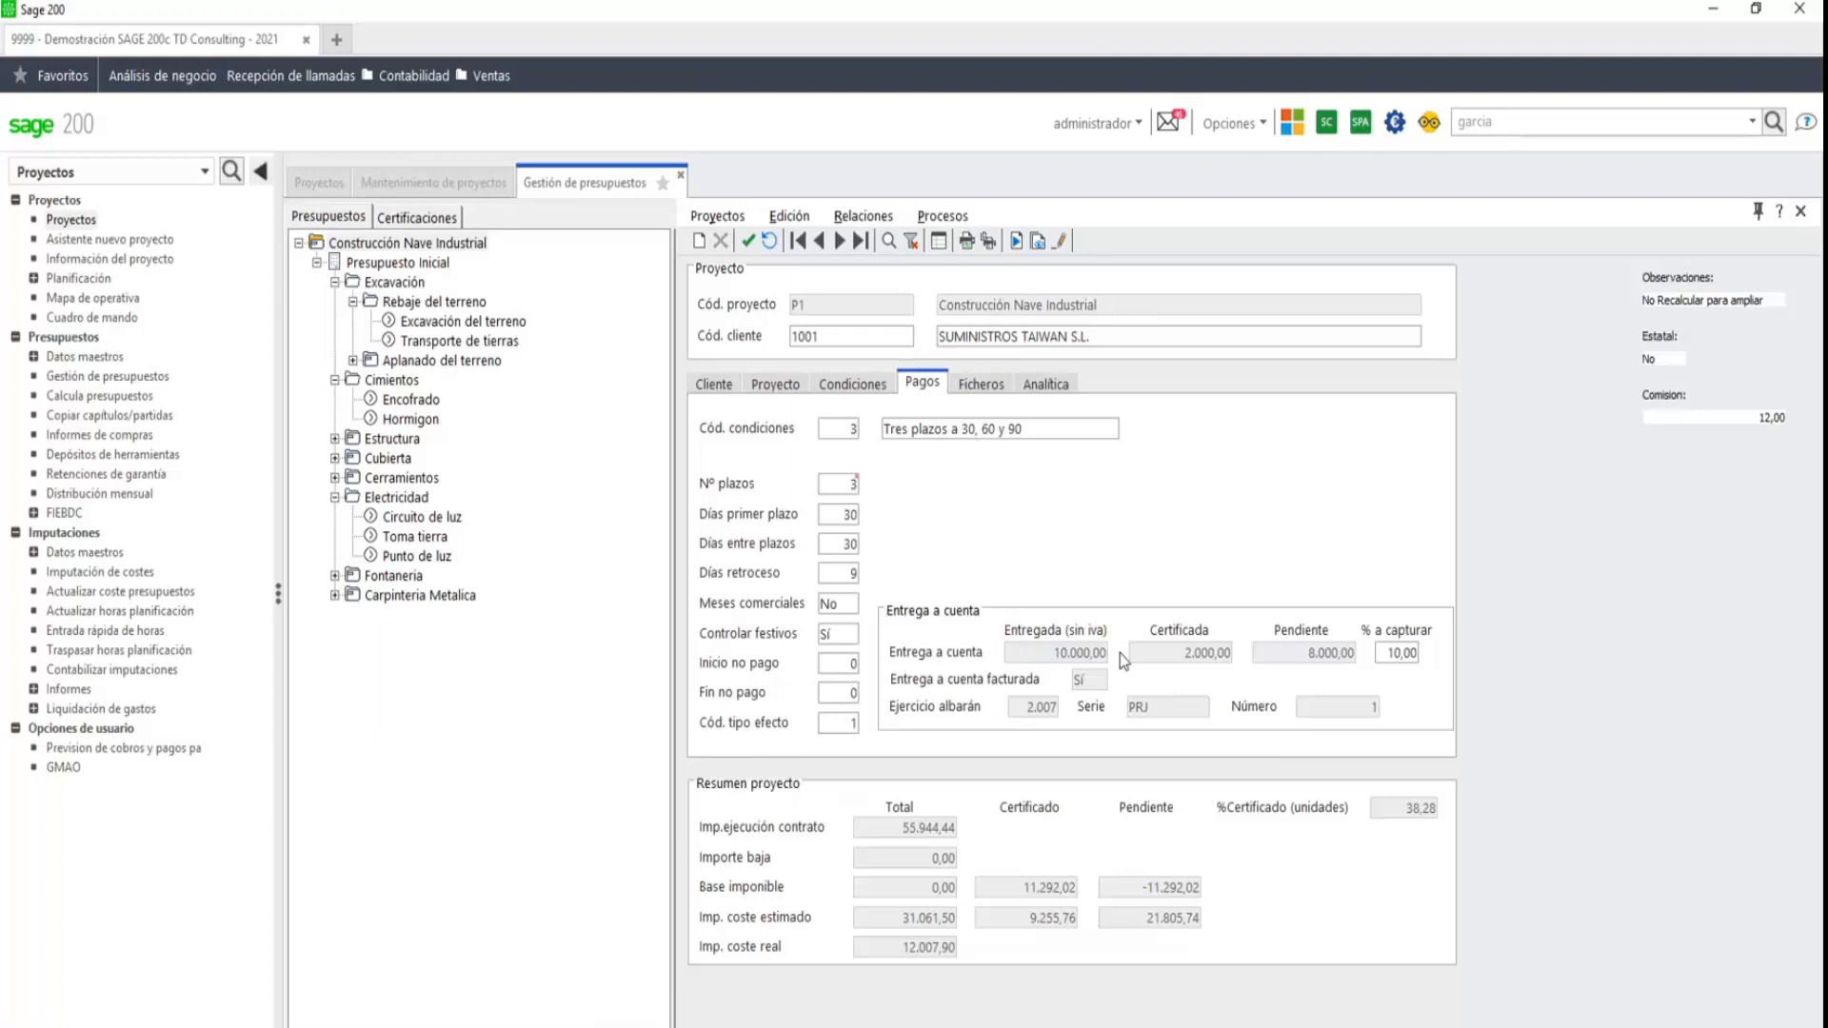
left_click(1028, 655)
left_click(980, 384)
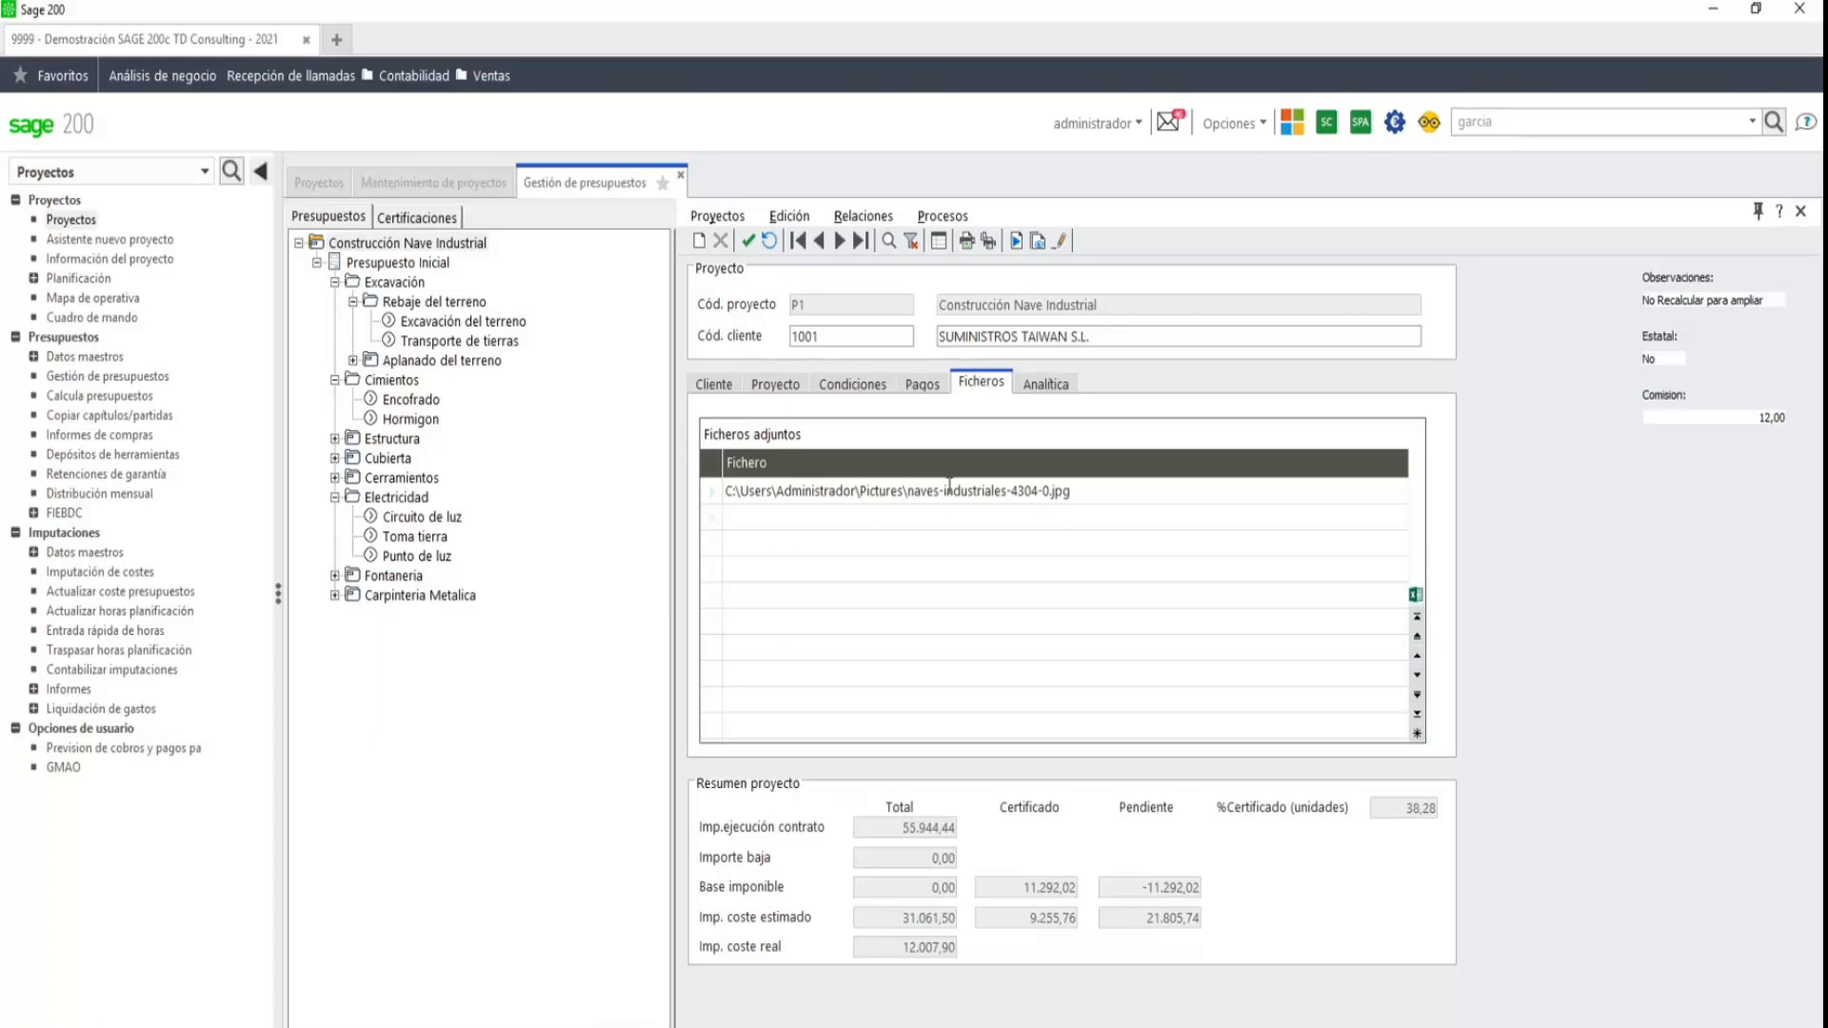
left_click(1331, 490)
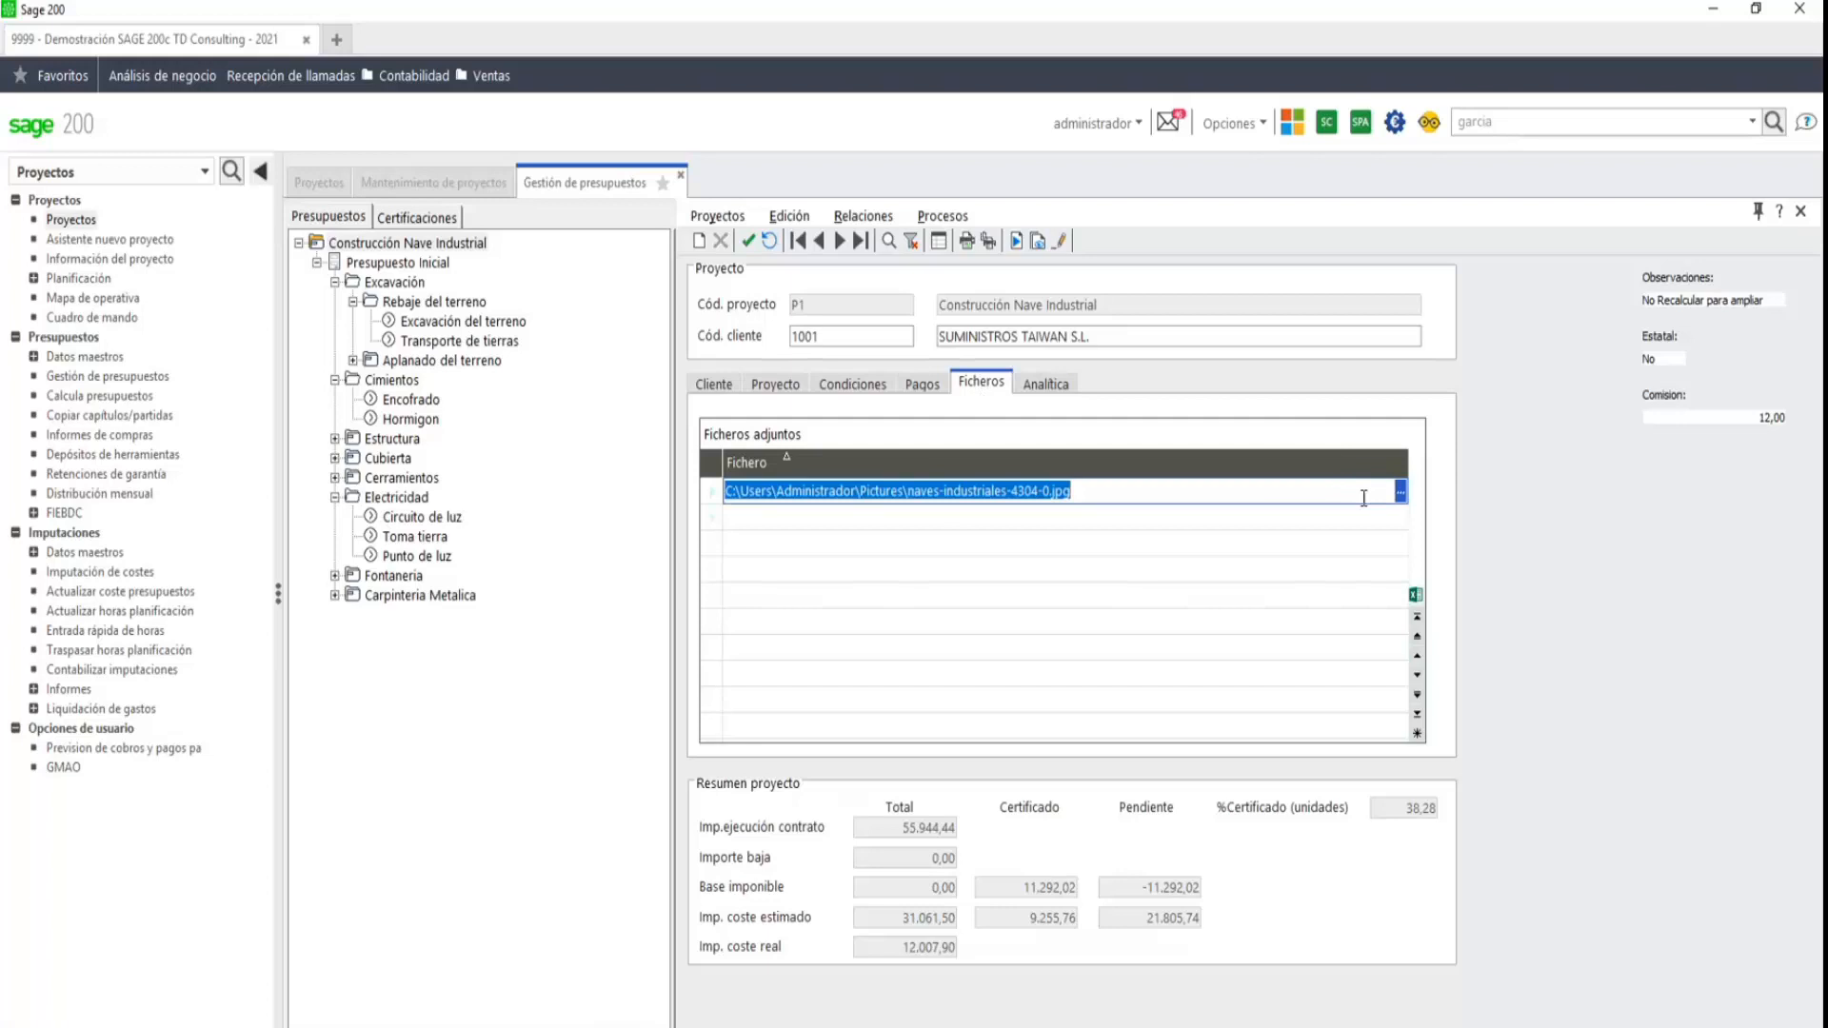
left_click(1090, 489)
left_click(1090, 489)
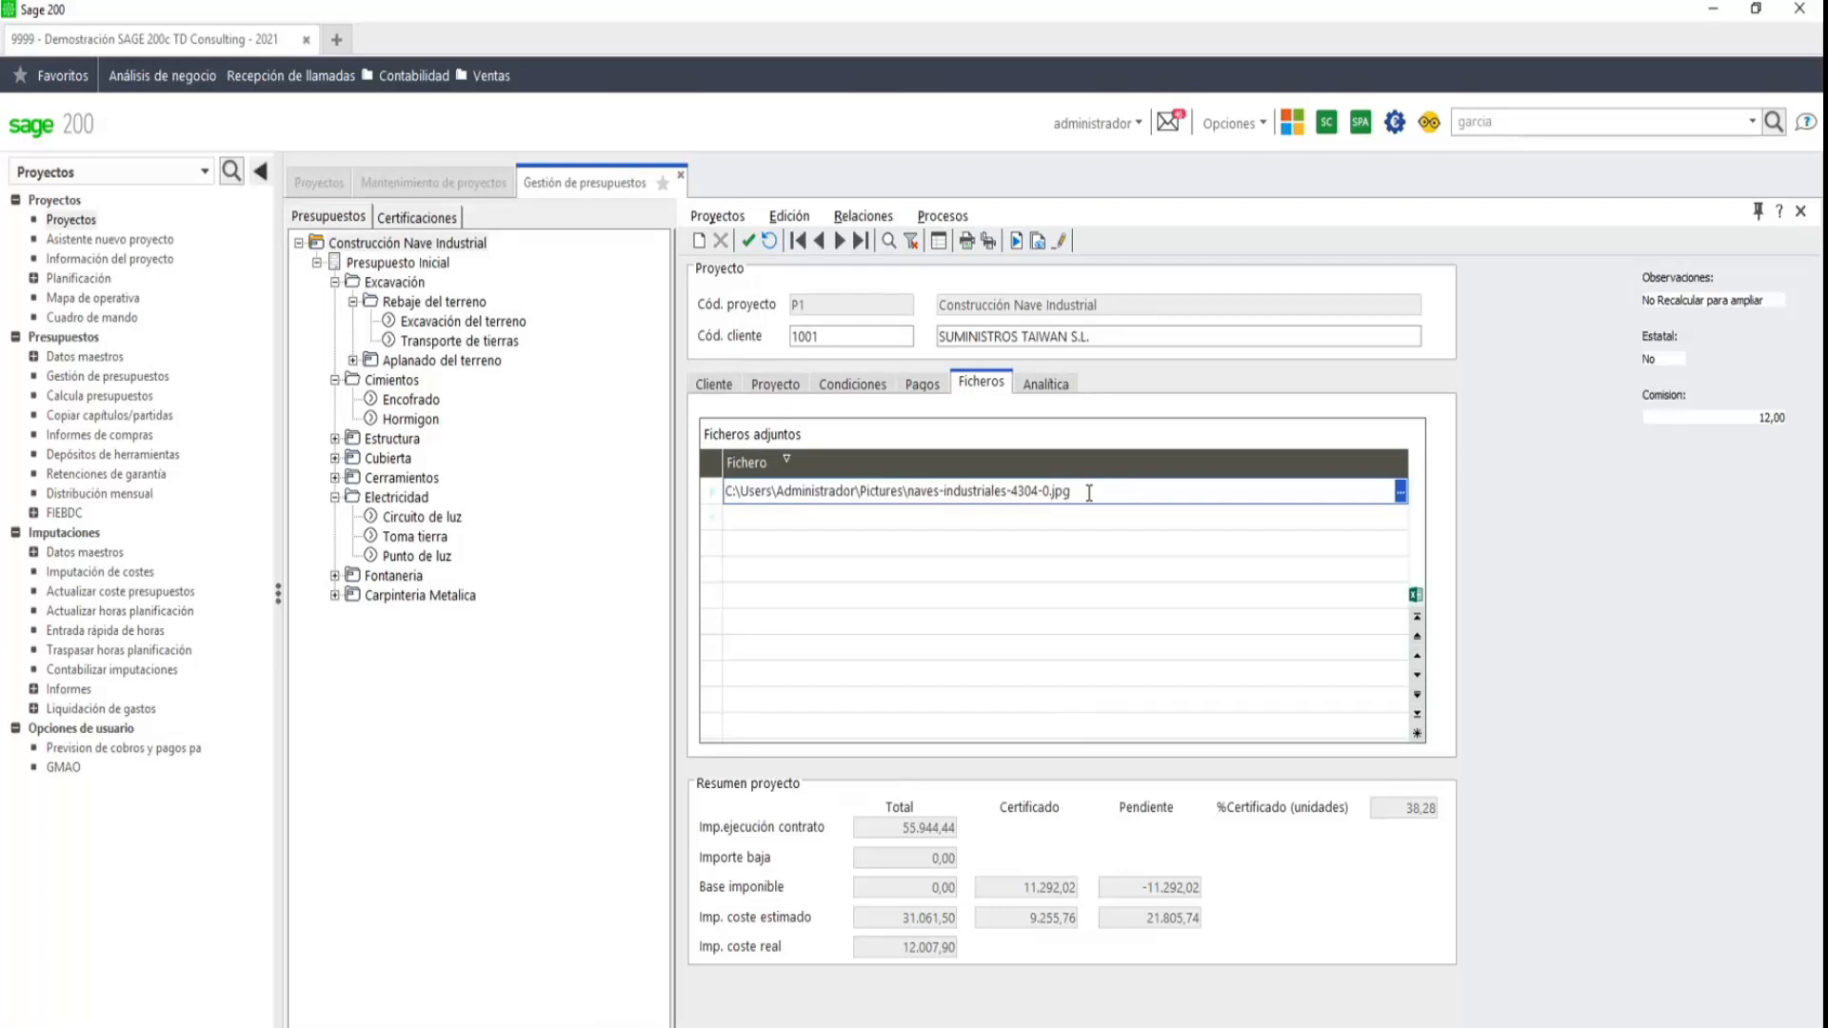
left_click(1399, 491)
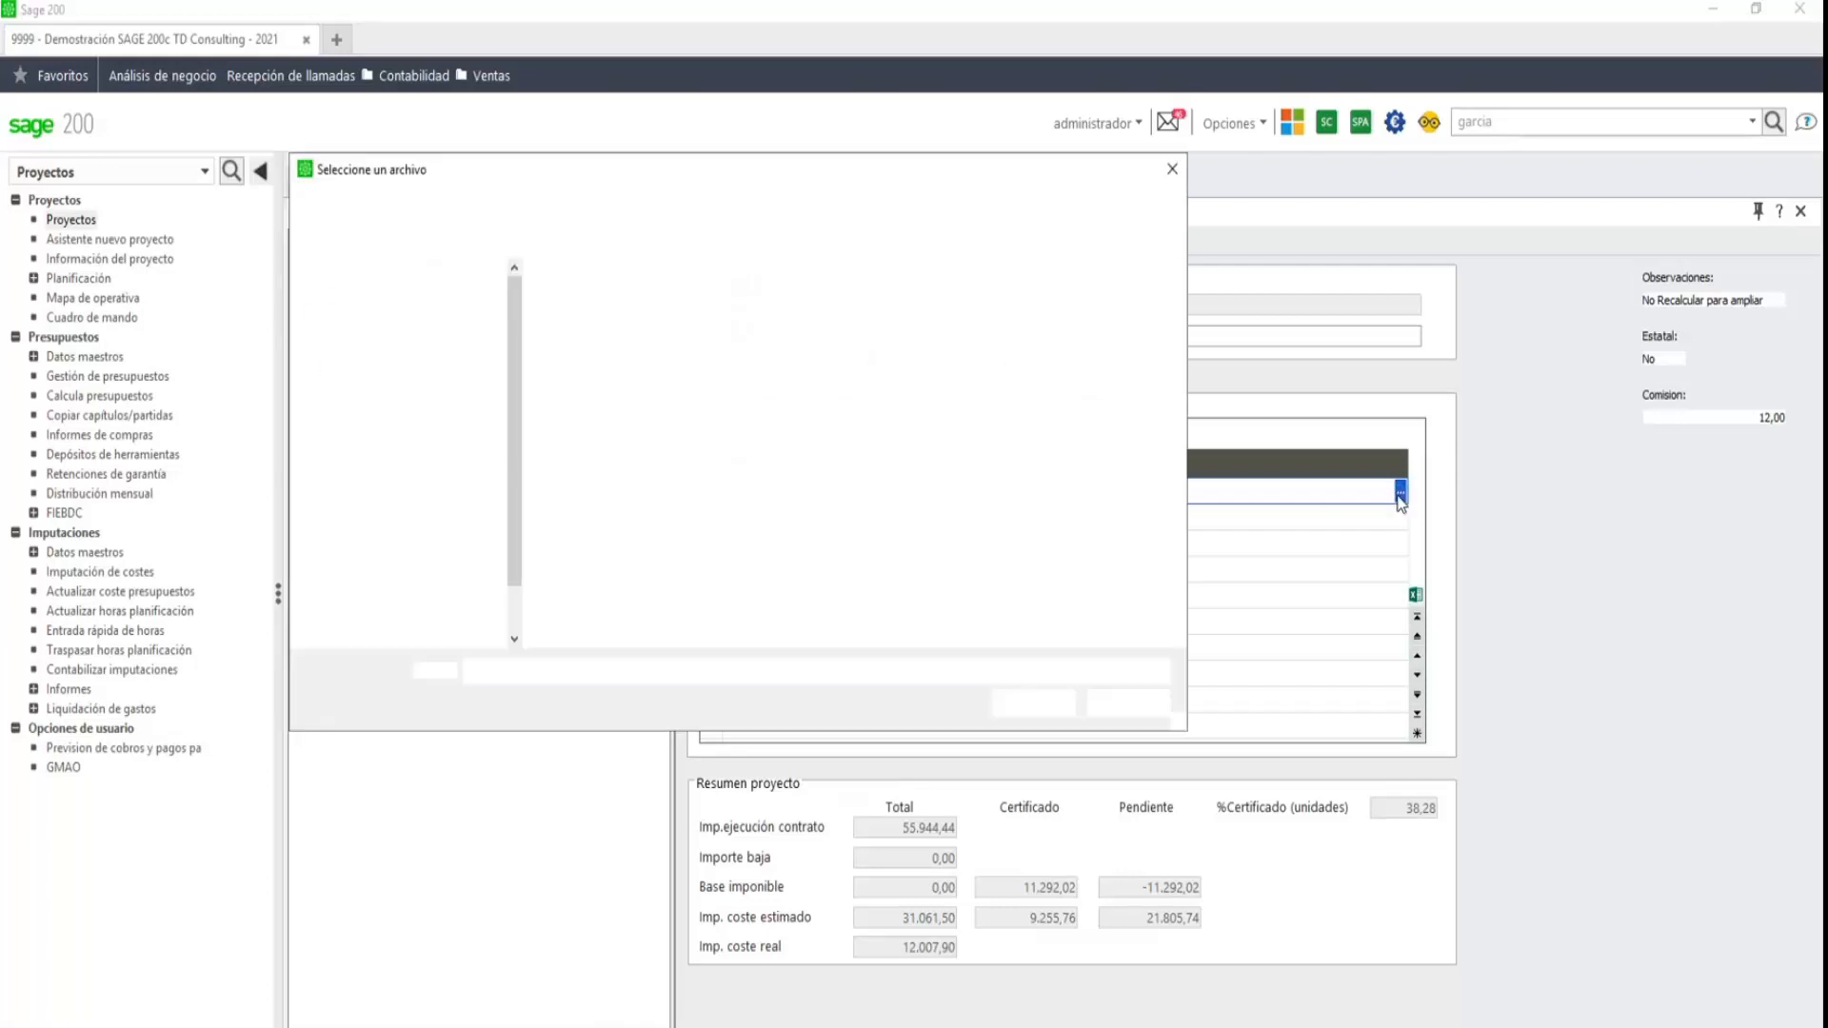
left_click(1123, 707)
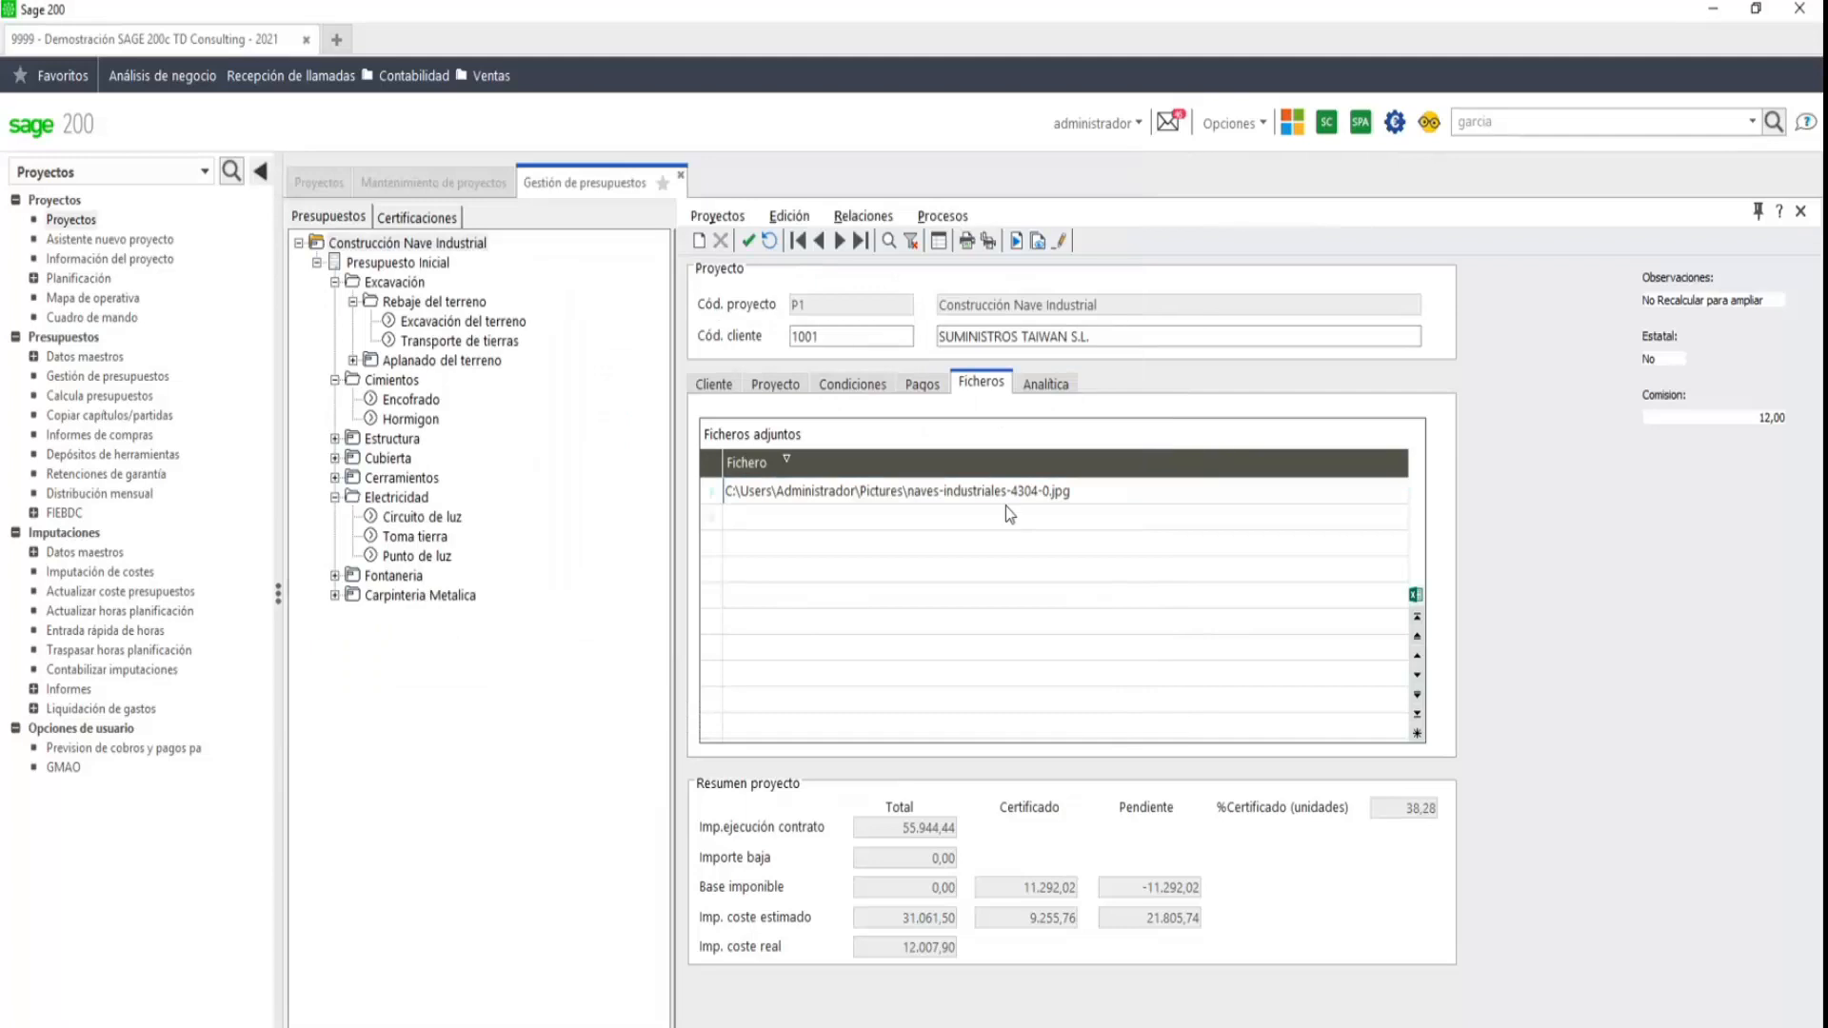
- Open the project's attached image naves-industriales-4304-0.jpg to view it, and close the image viewer
left_click(994, 491)
left_click(993, 491)
double_click(993, 491)
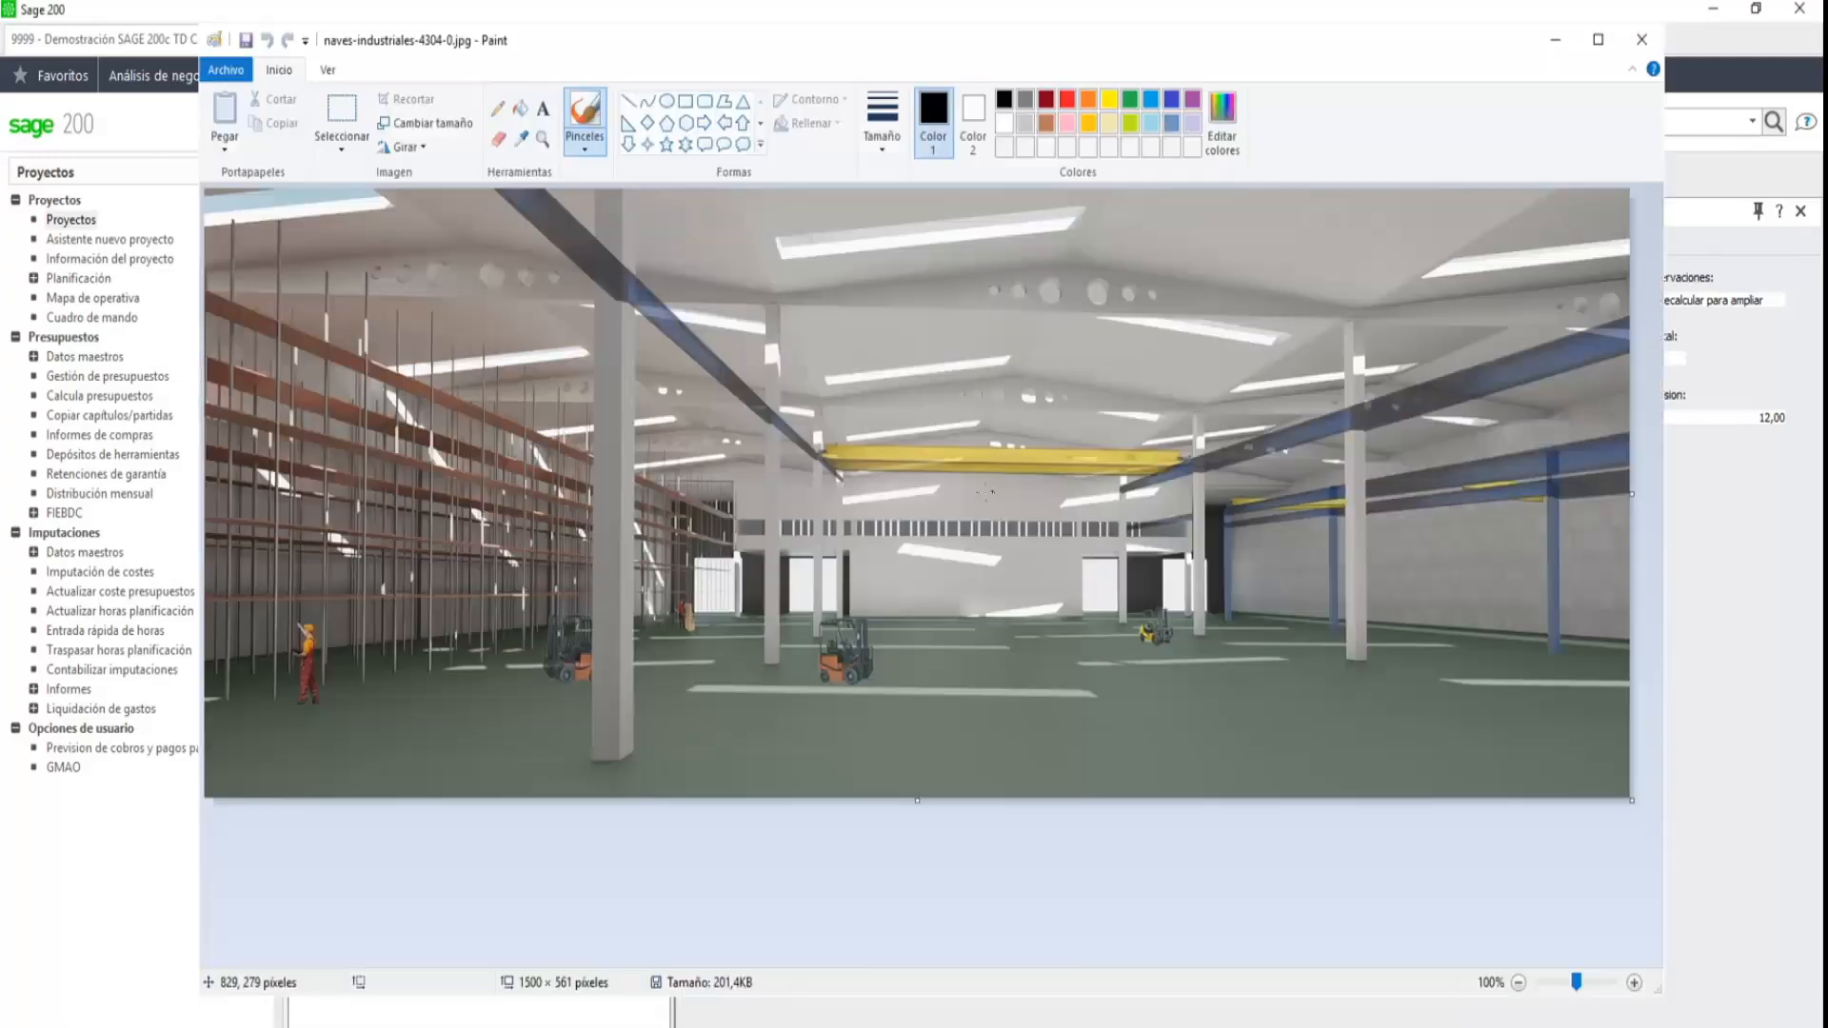
left_click(1648, 42)
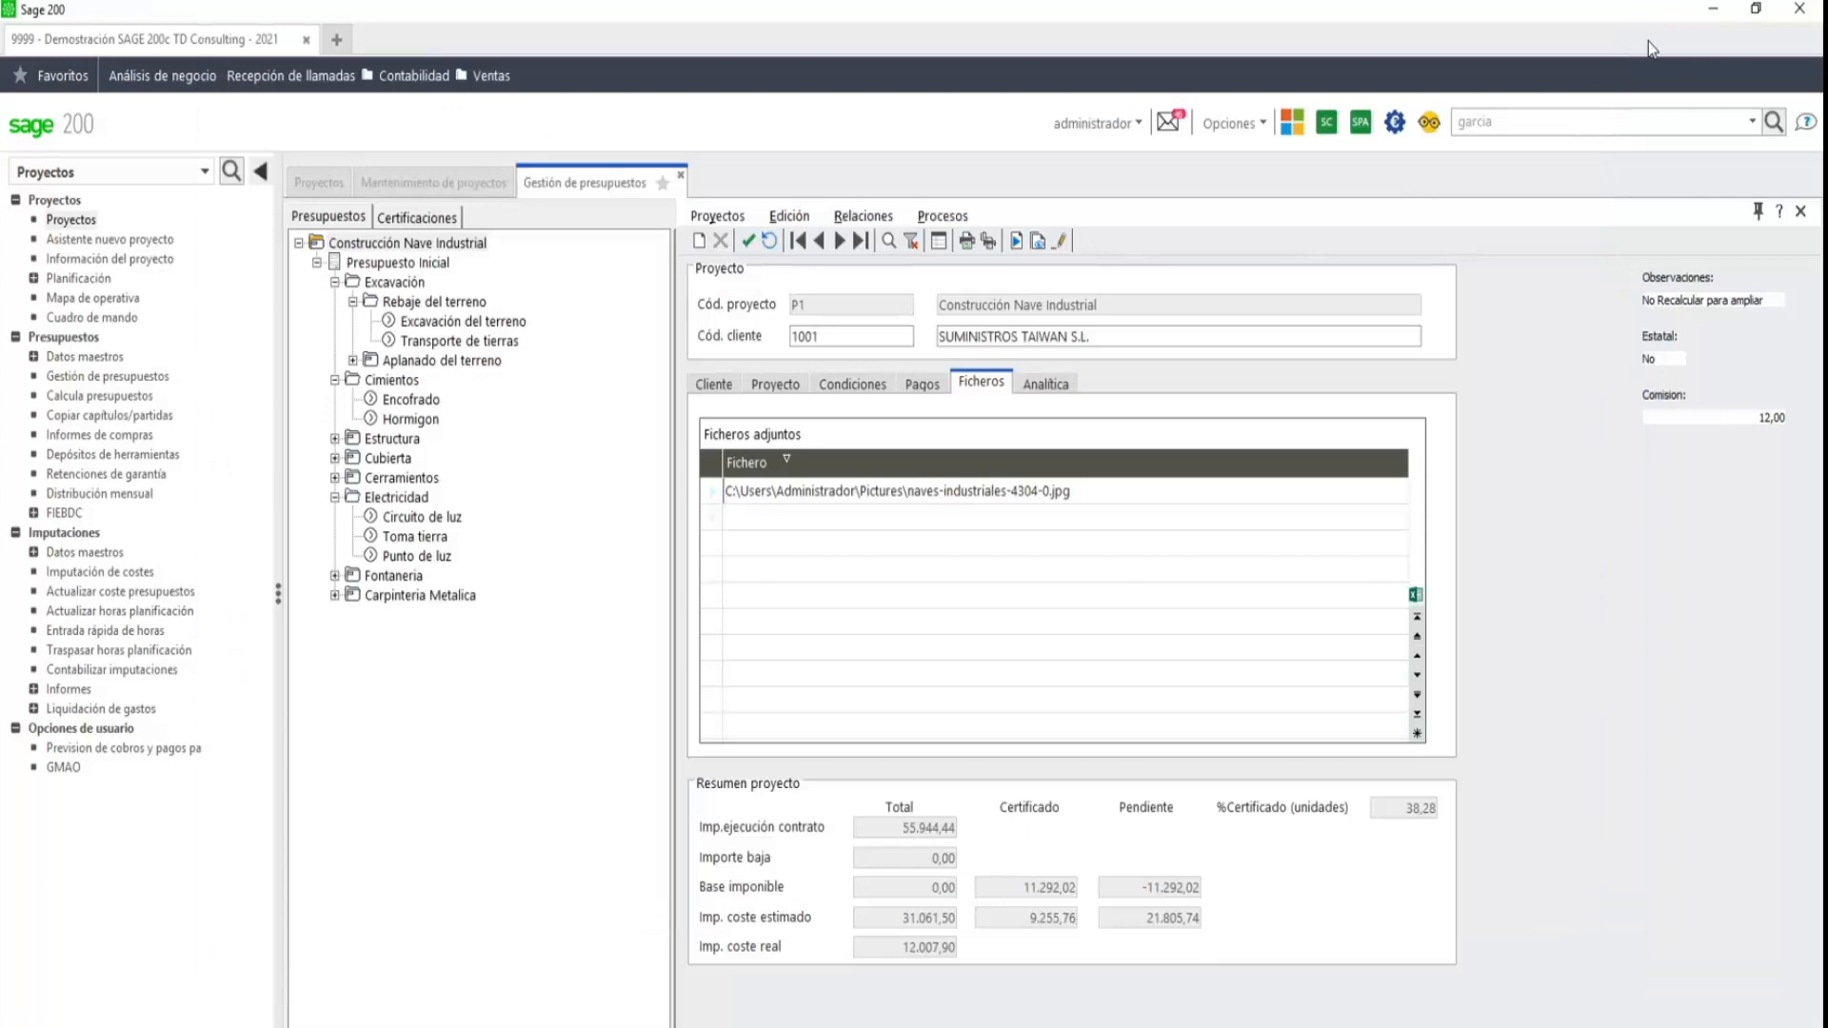
- View the project's analytic codes and examine the available project processes, including the document types that can be generated
left_click(1044, 385)
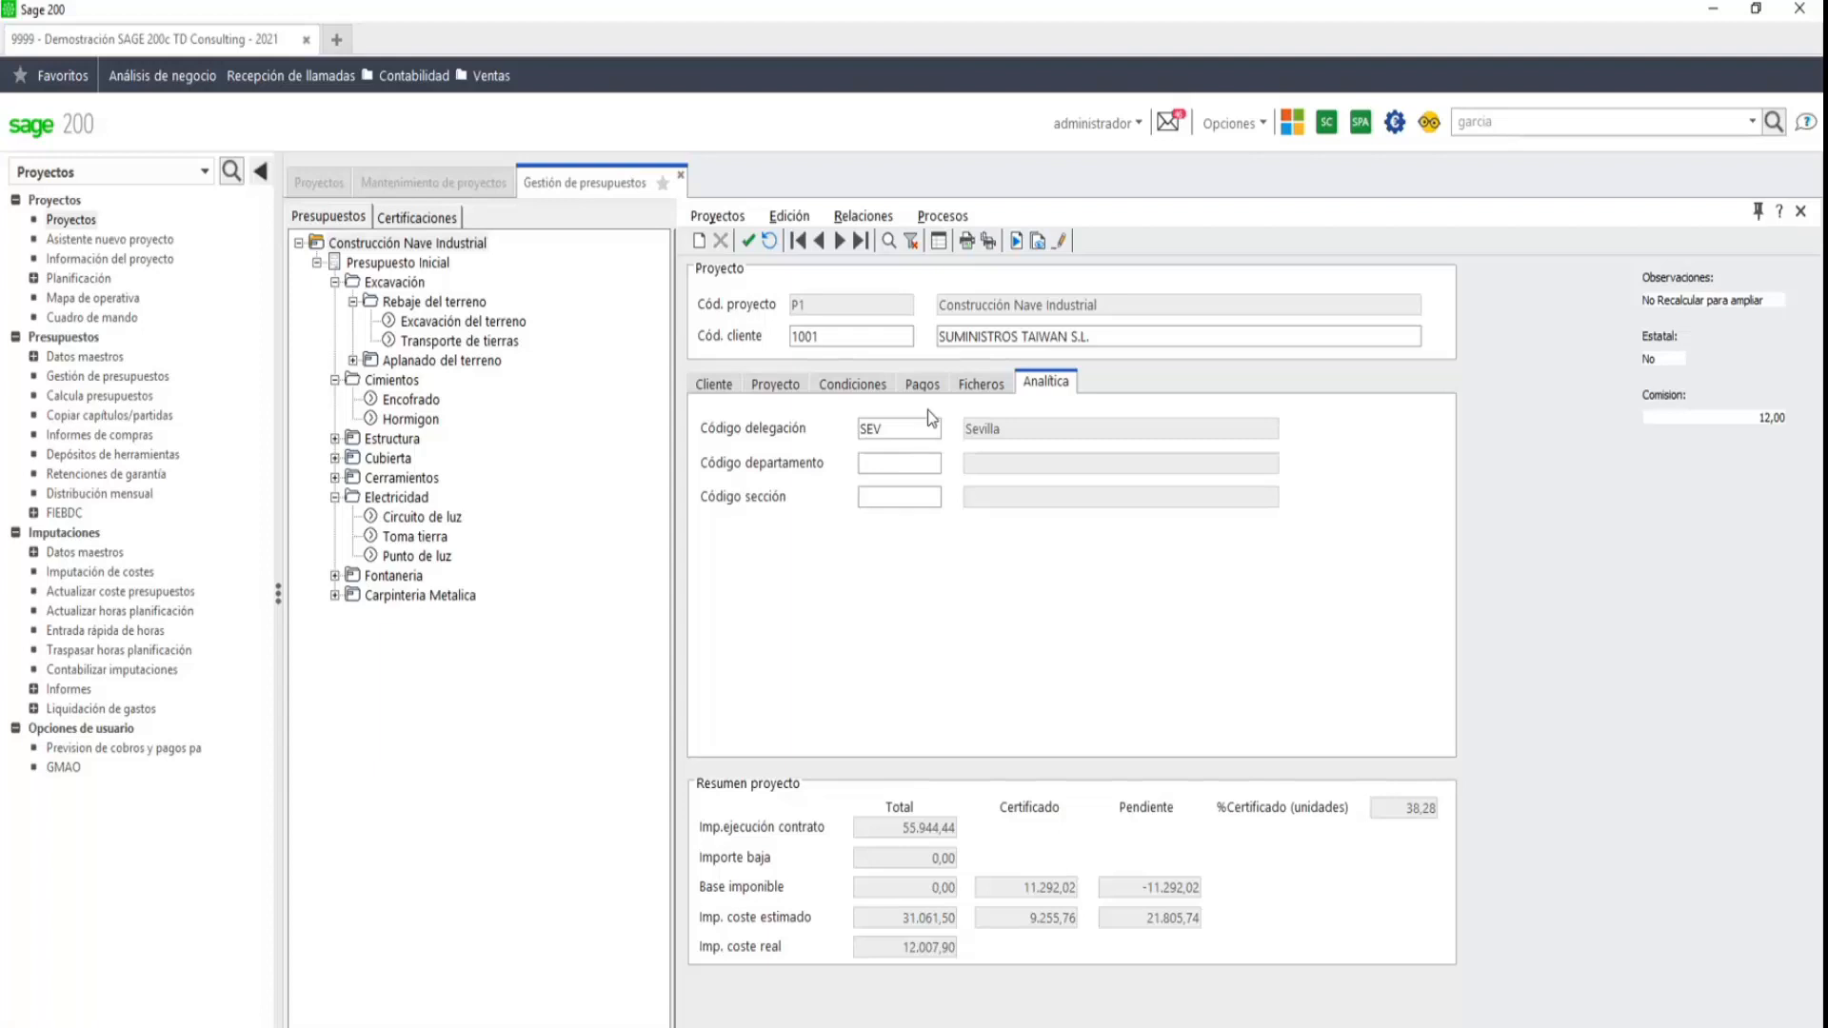
left_click(947, 219)
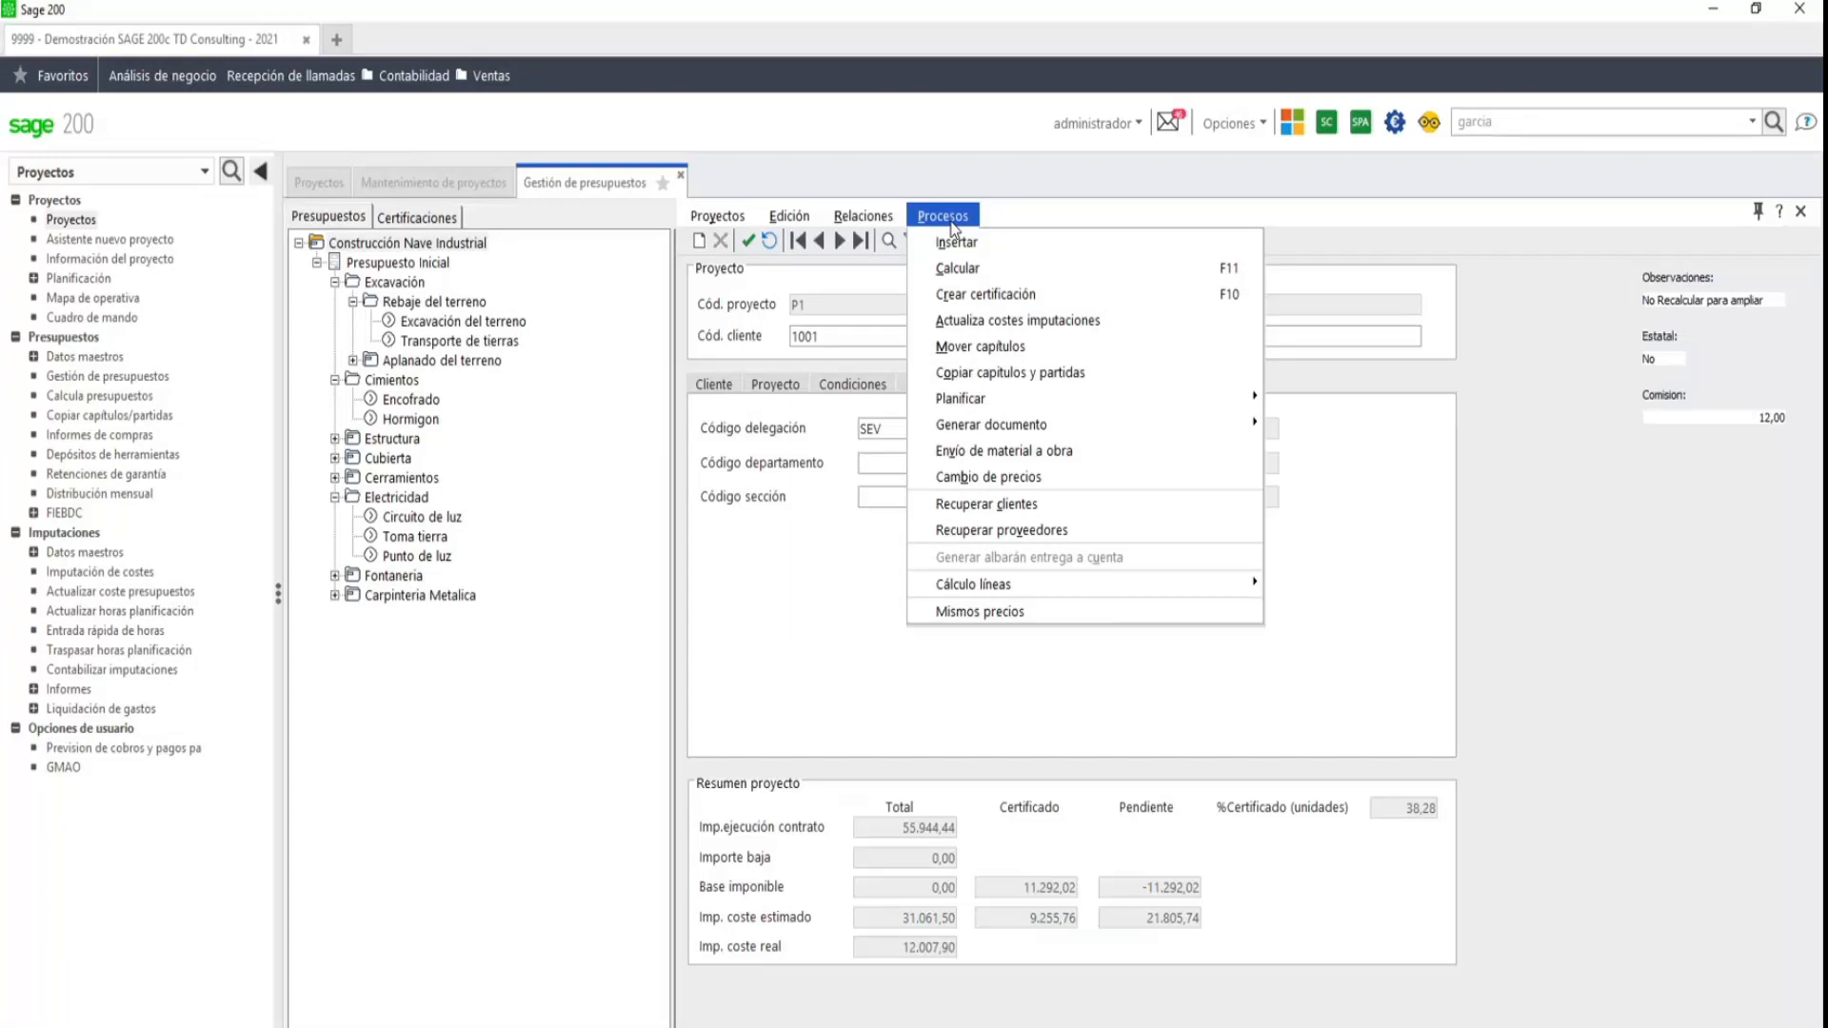
mouse_move(1002, 435)
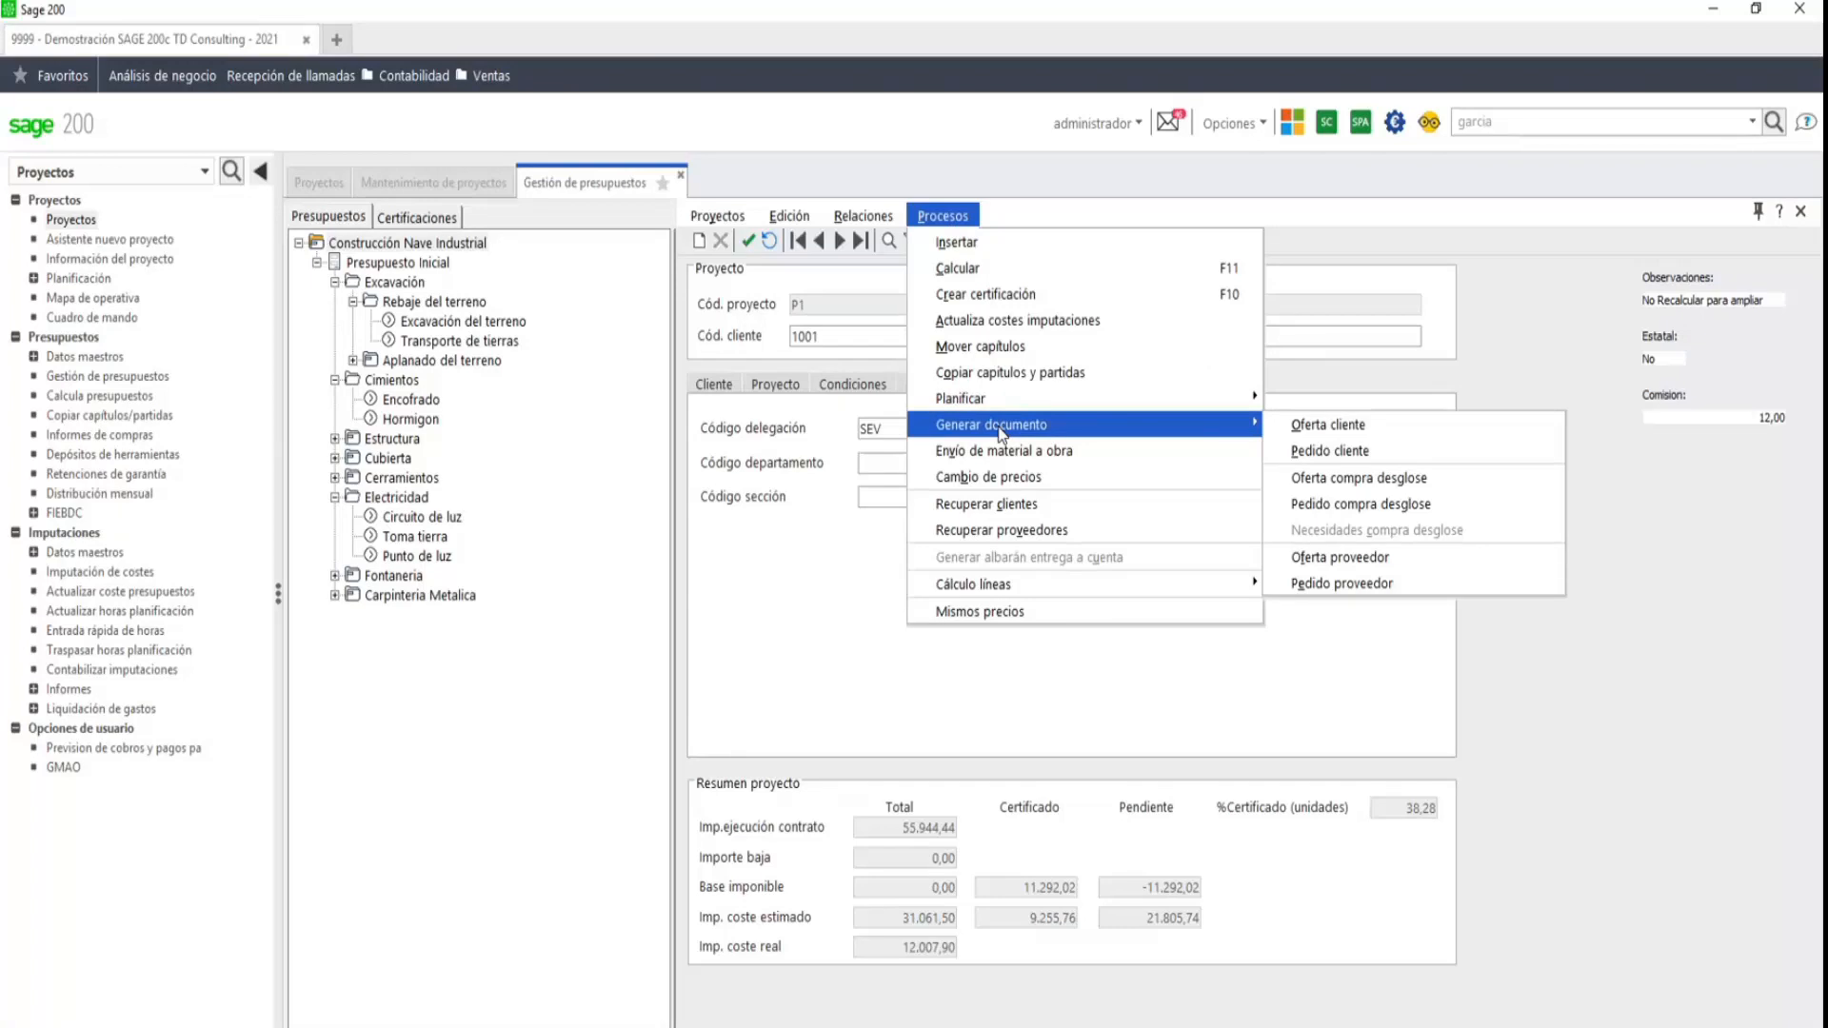
left_click(1383, 455)
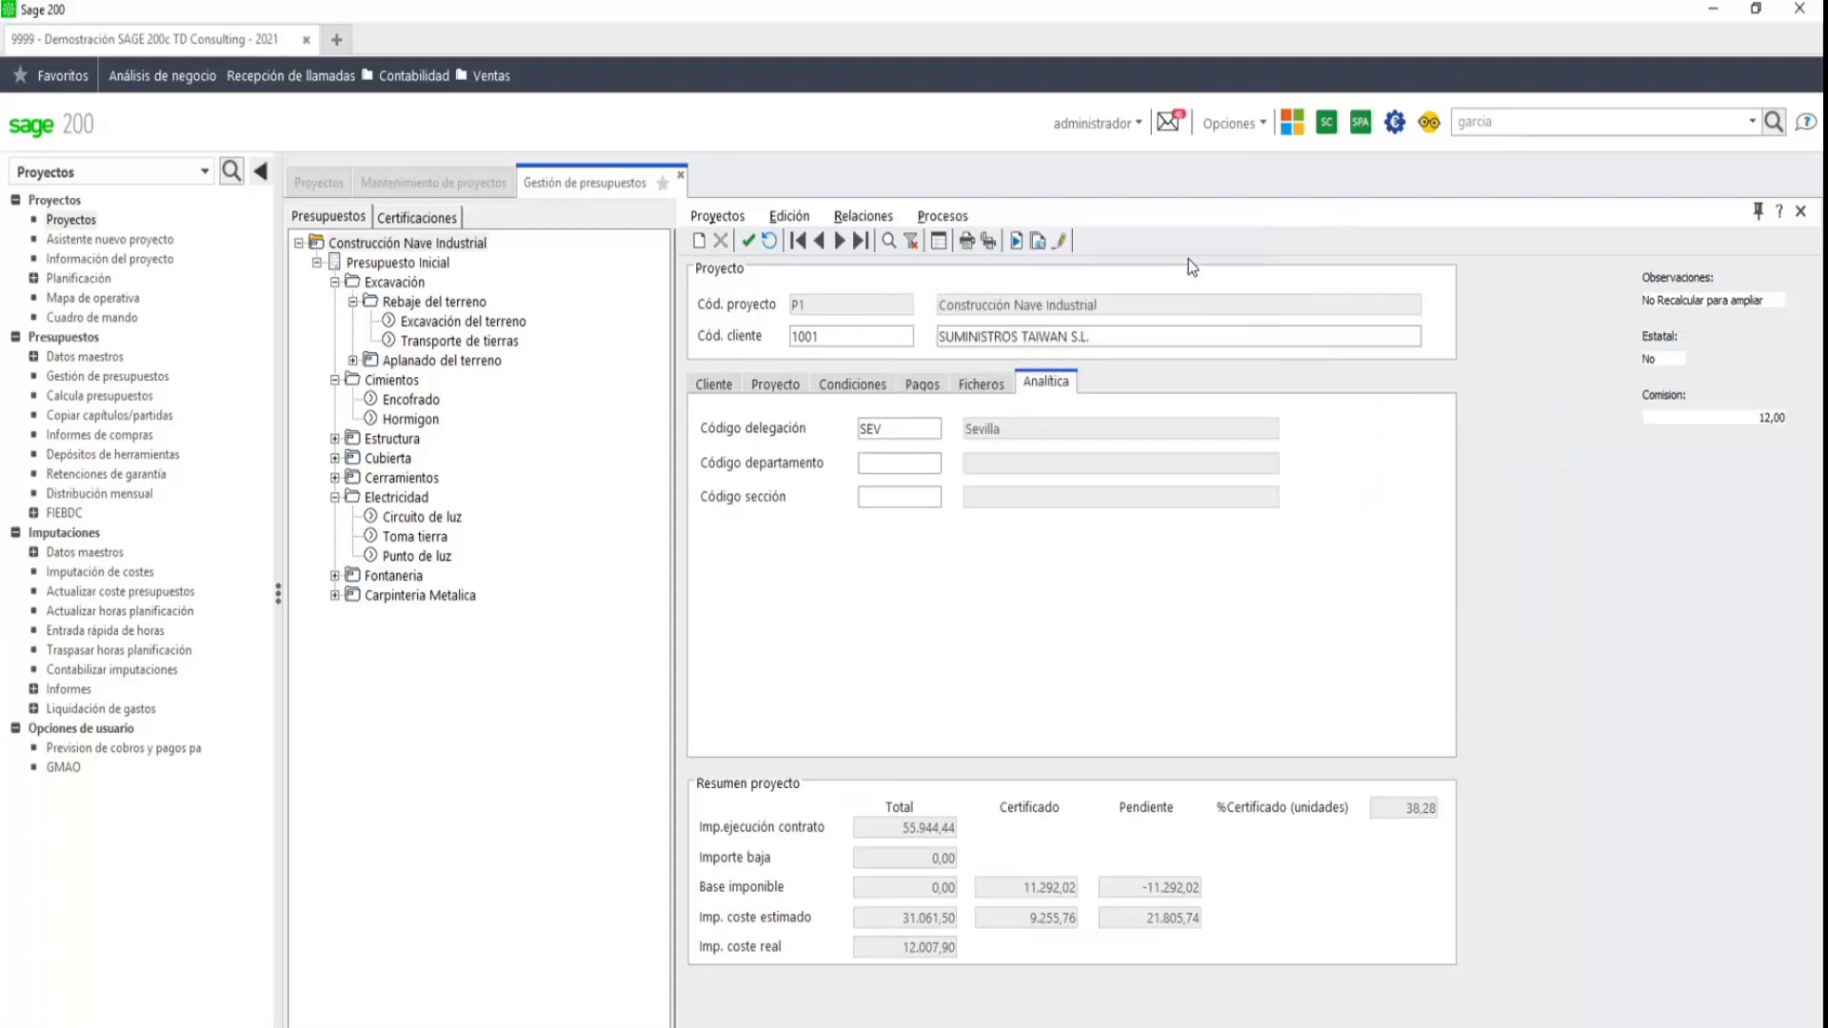
- Review the project's general report list and its purchasing report list, cancelling each without printing
left_click(965, 242)
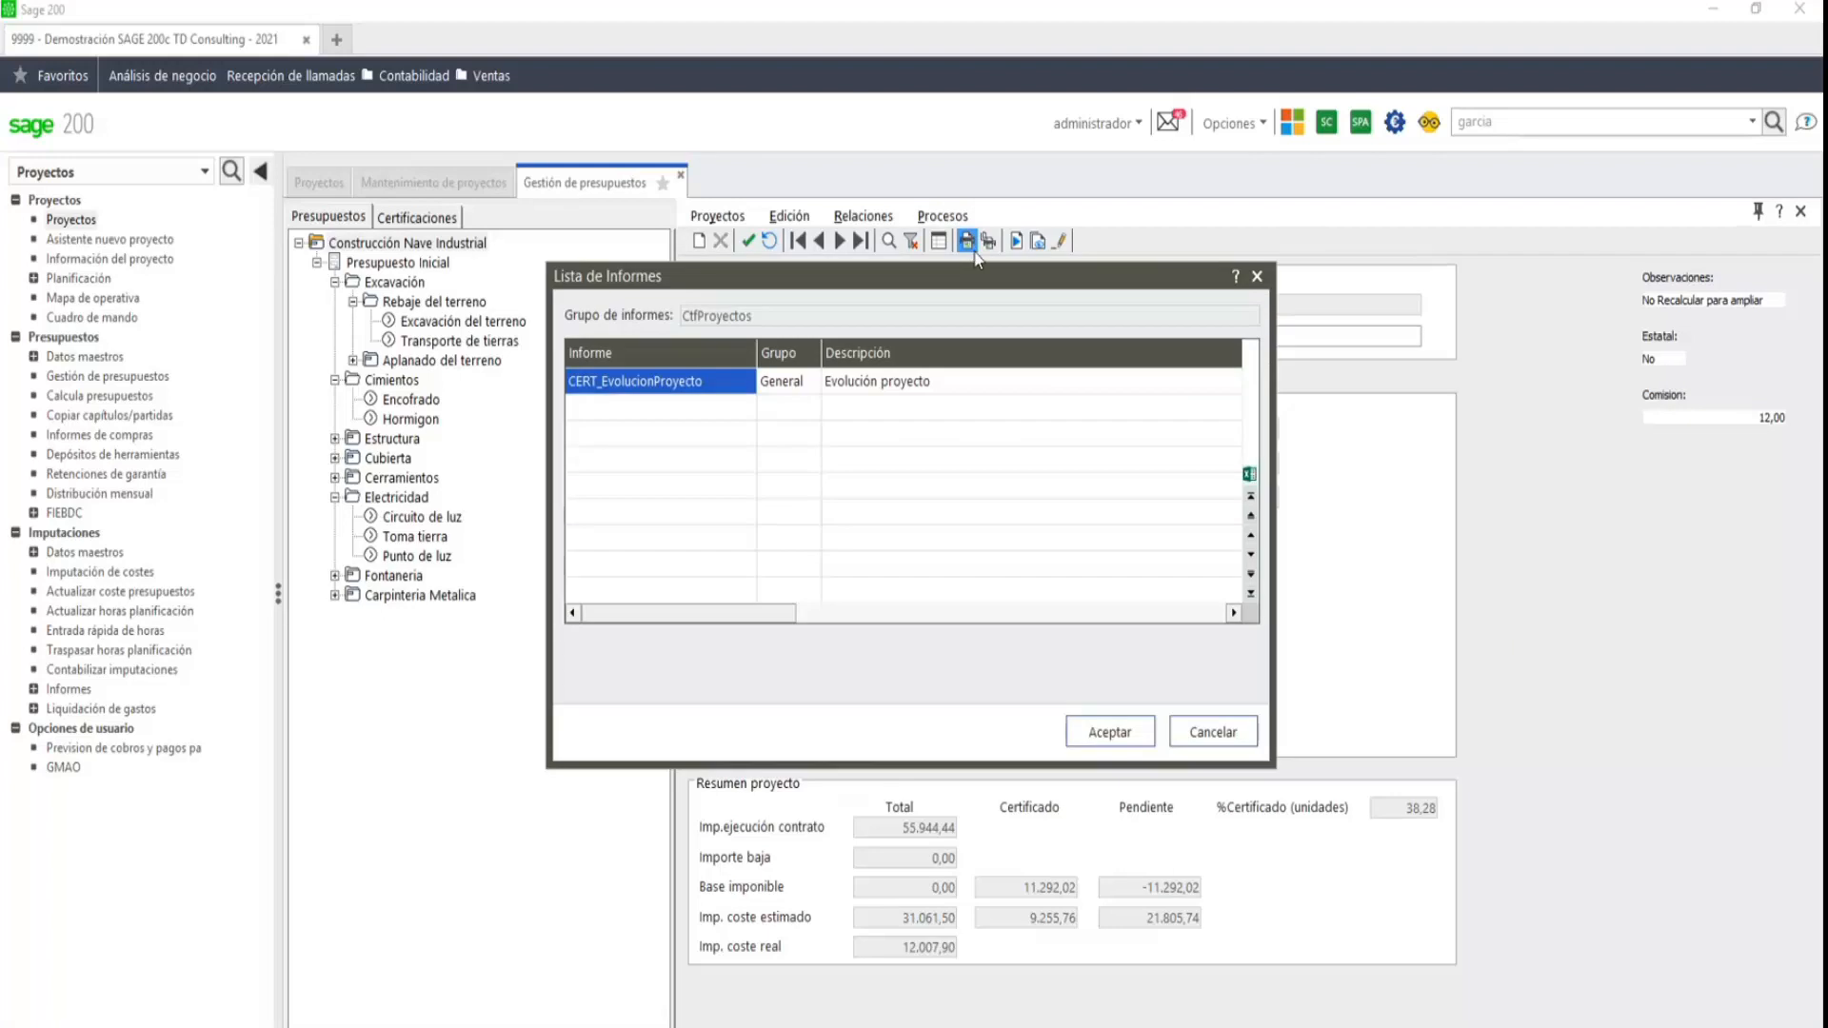
left_click(1211, 733)
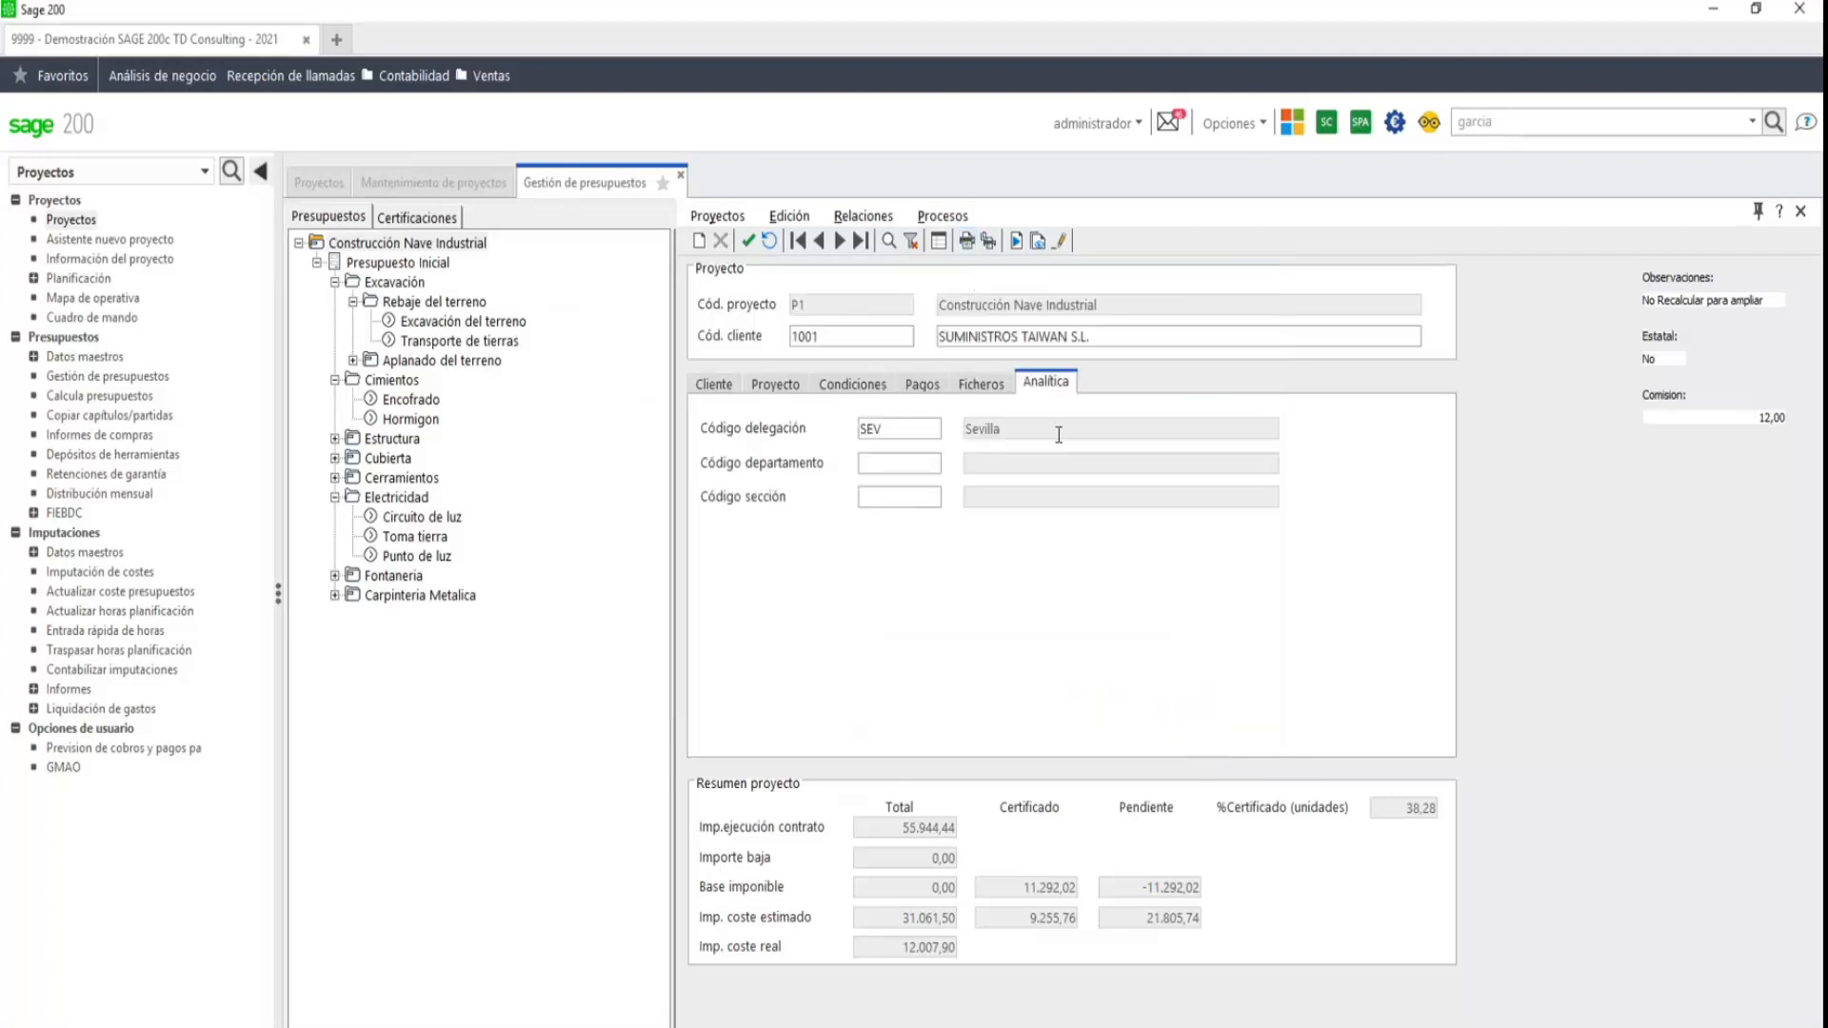
left_click(995, 246)
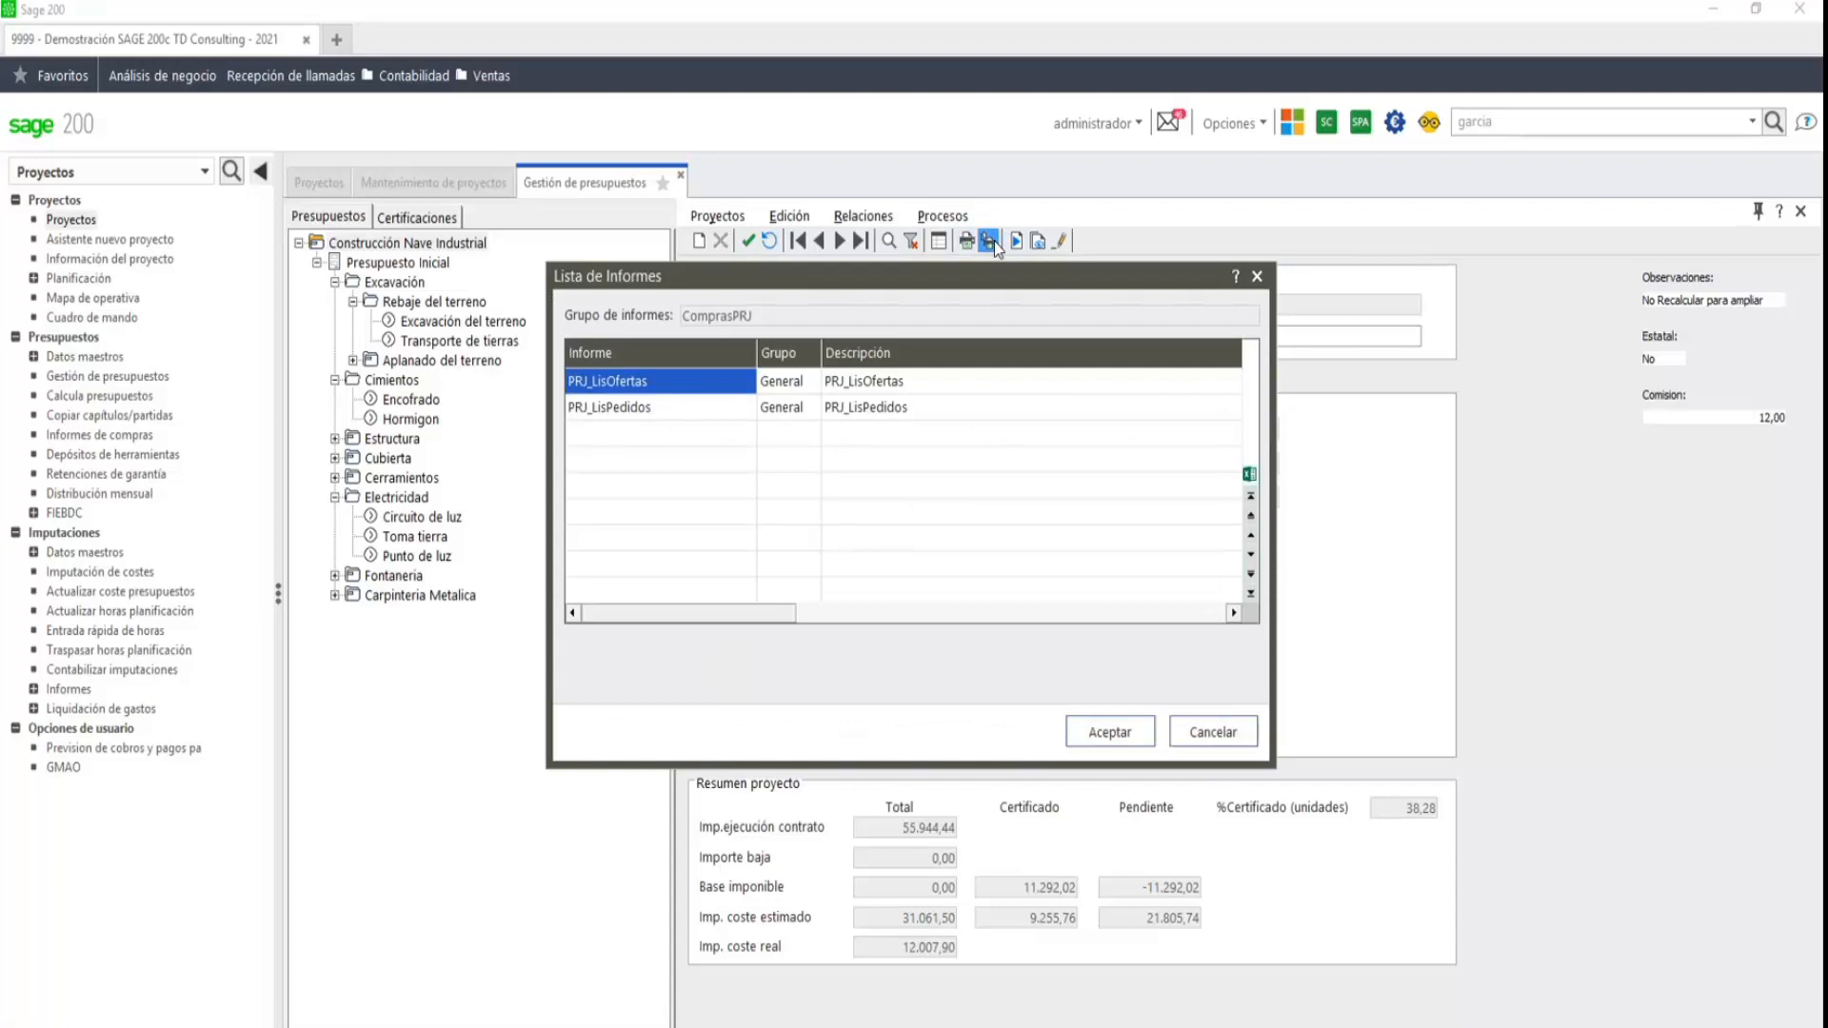
left_click(1218, 746)
- Preview the Presupuesto General report of the Presupuesto Inicial budget on screen, in A4 portrait, and close the preview
left_click(405, 266)
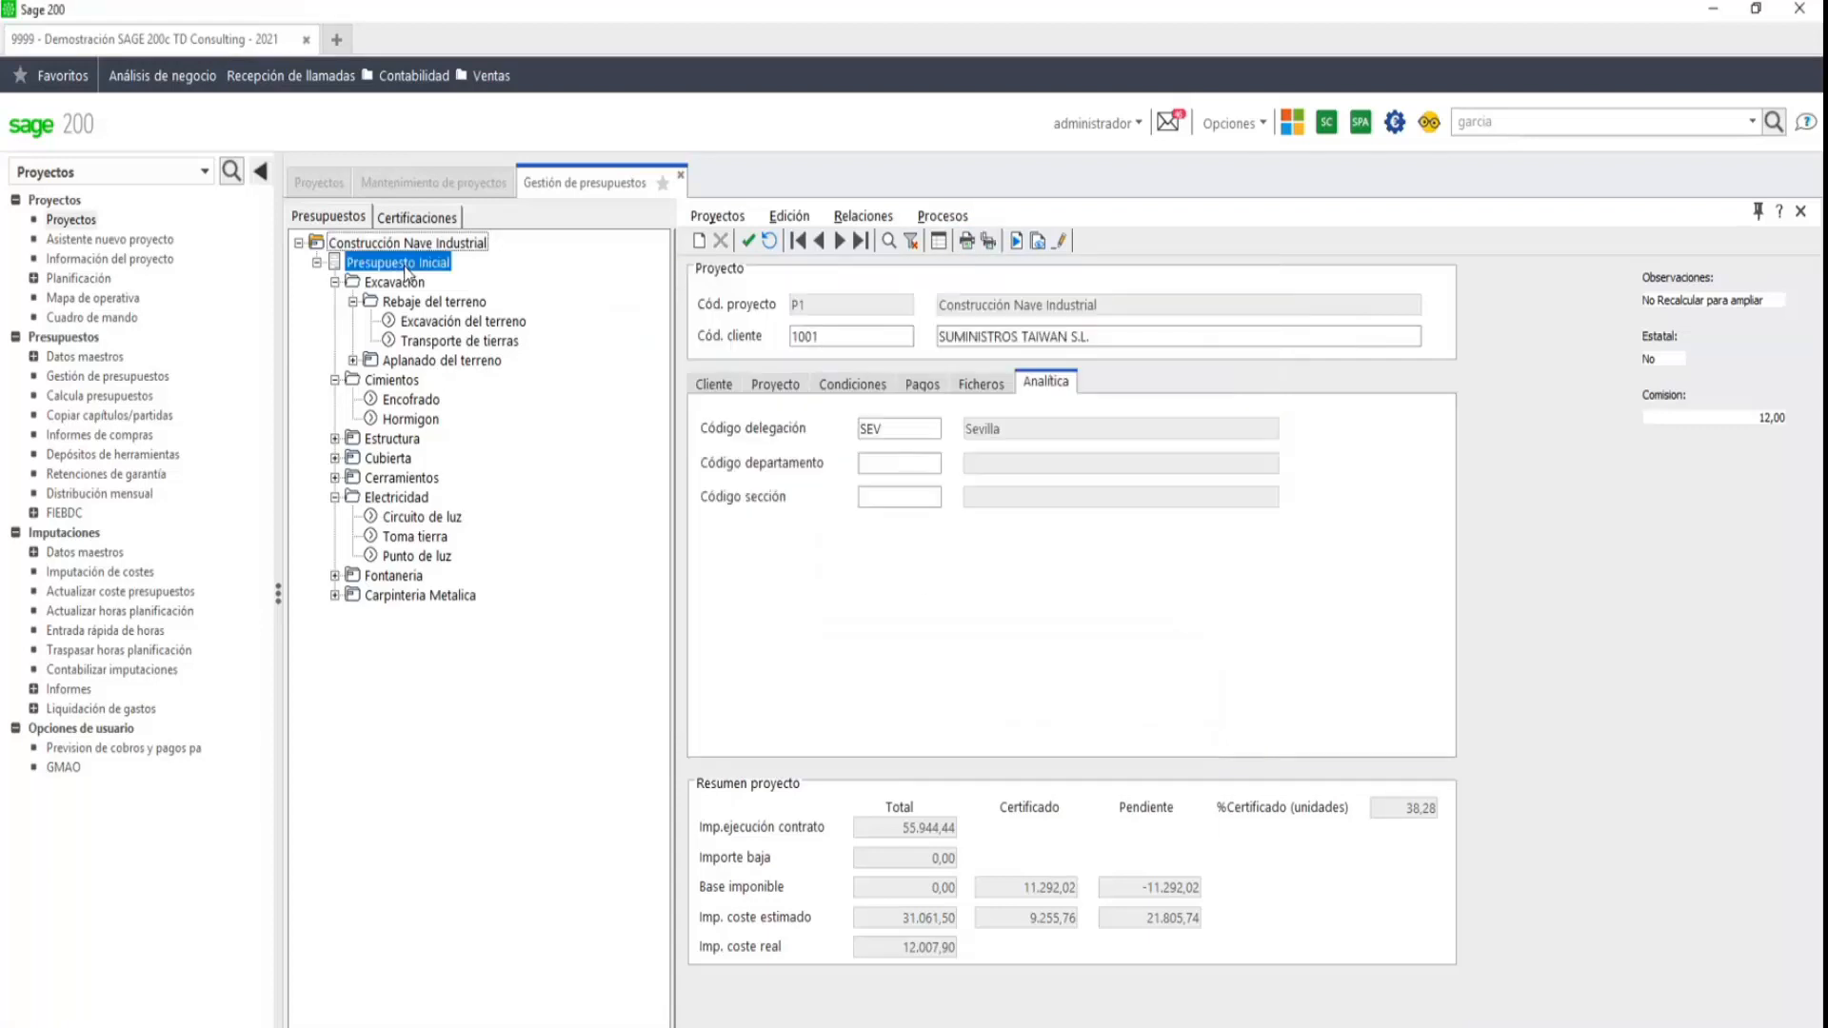
left_click(983, 249)
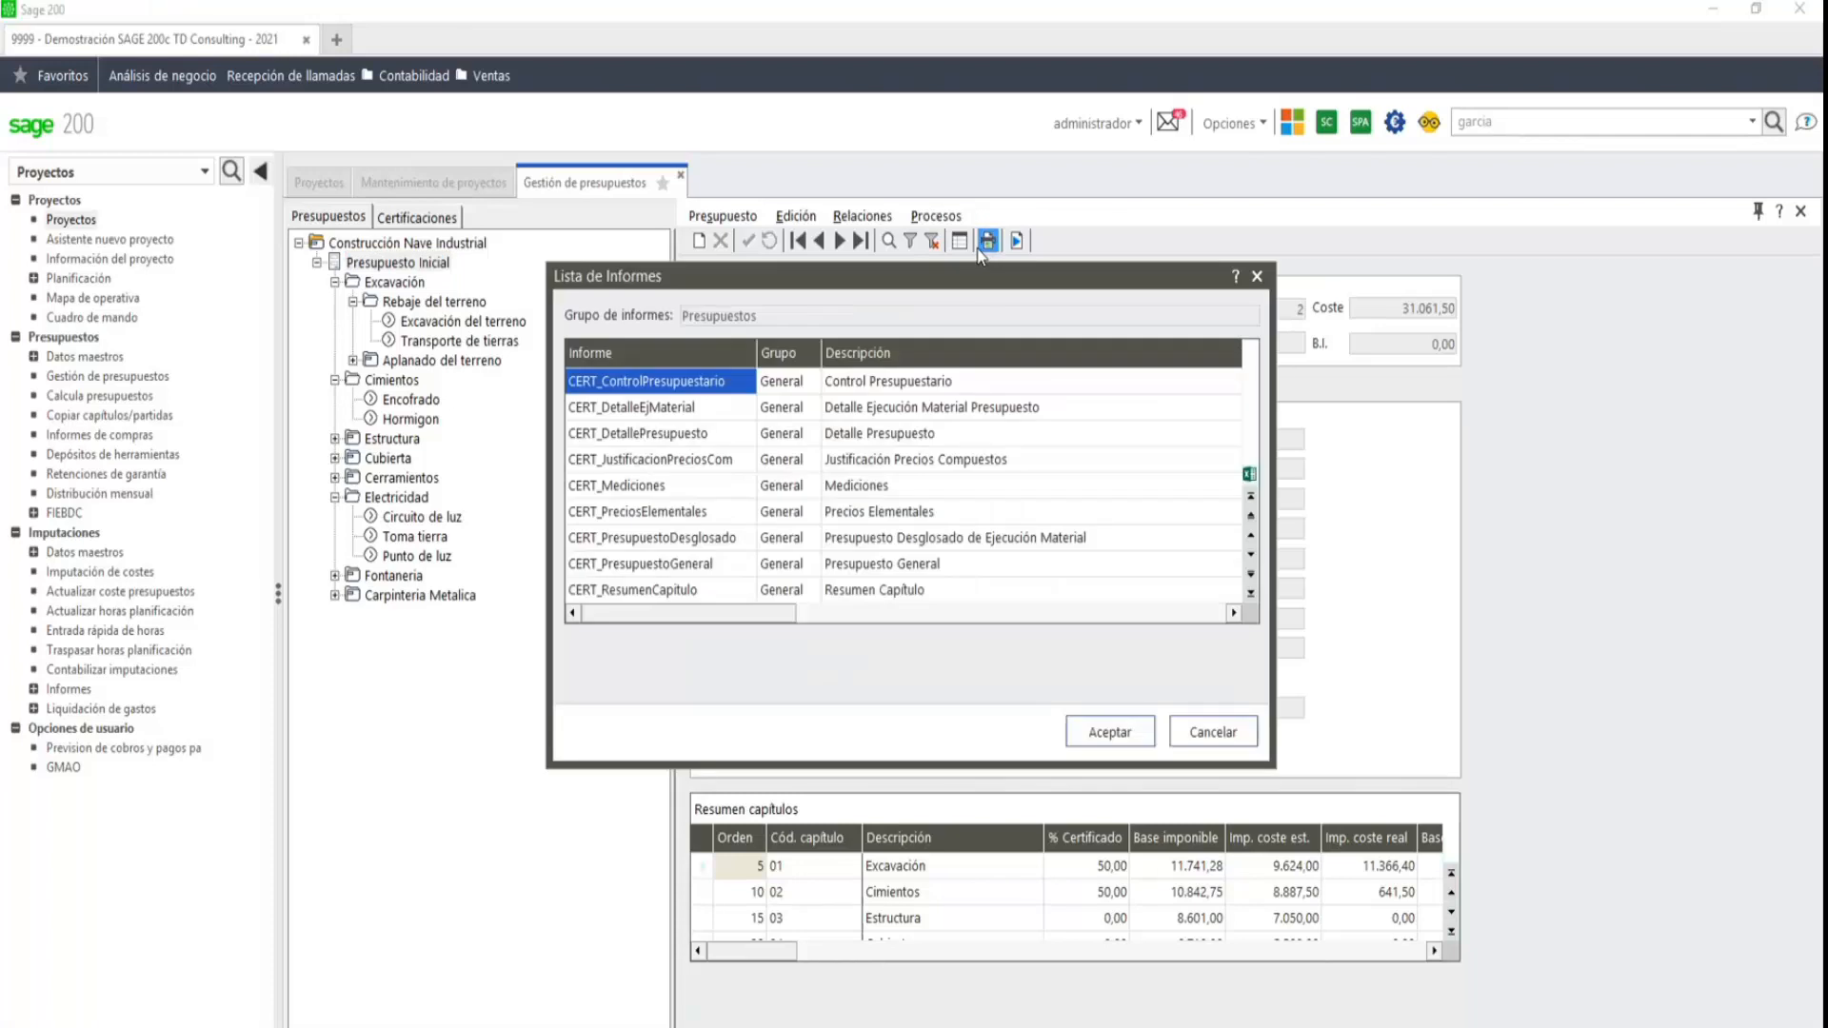
left_click(645, 569)
left_click(1106, 733)
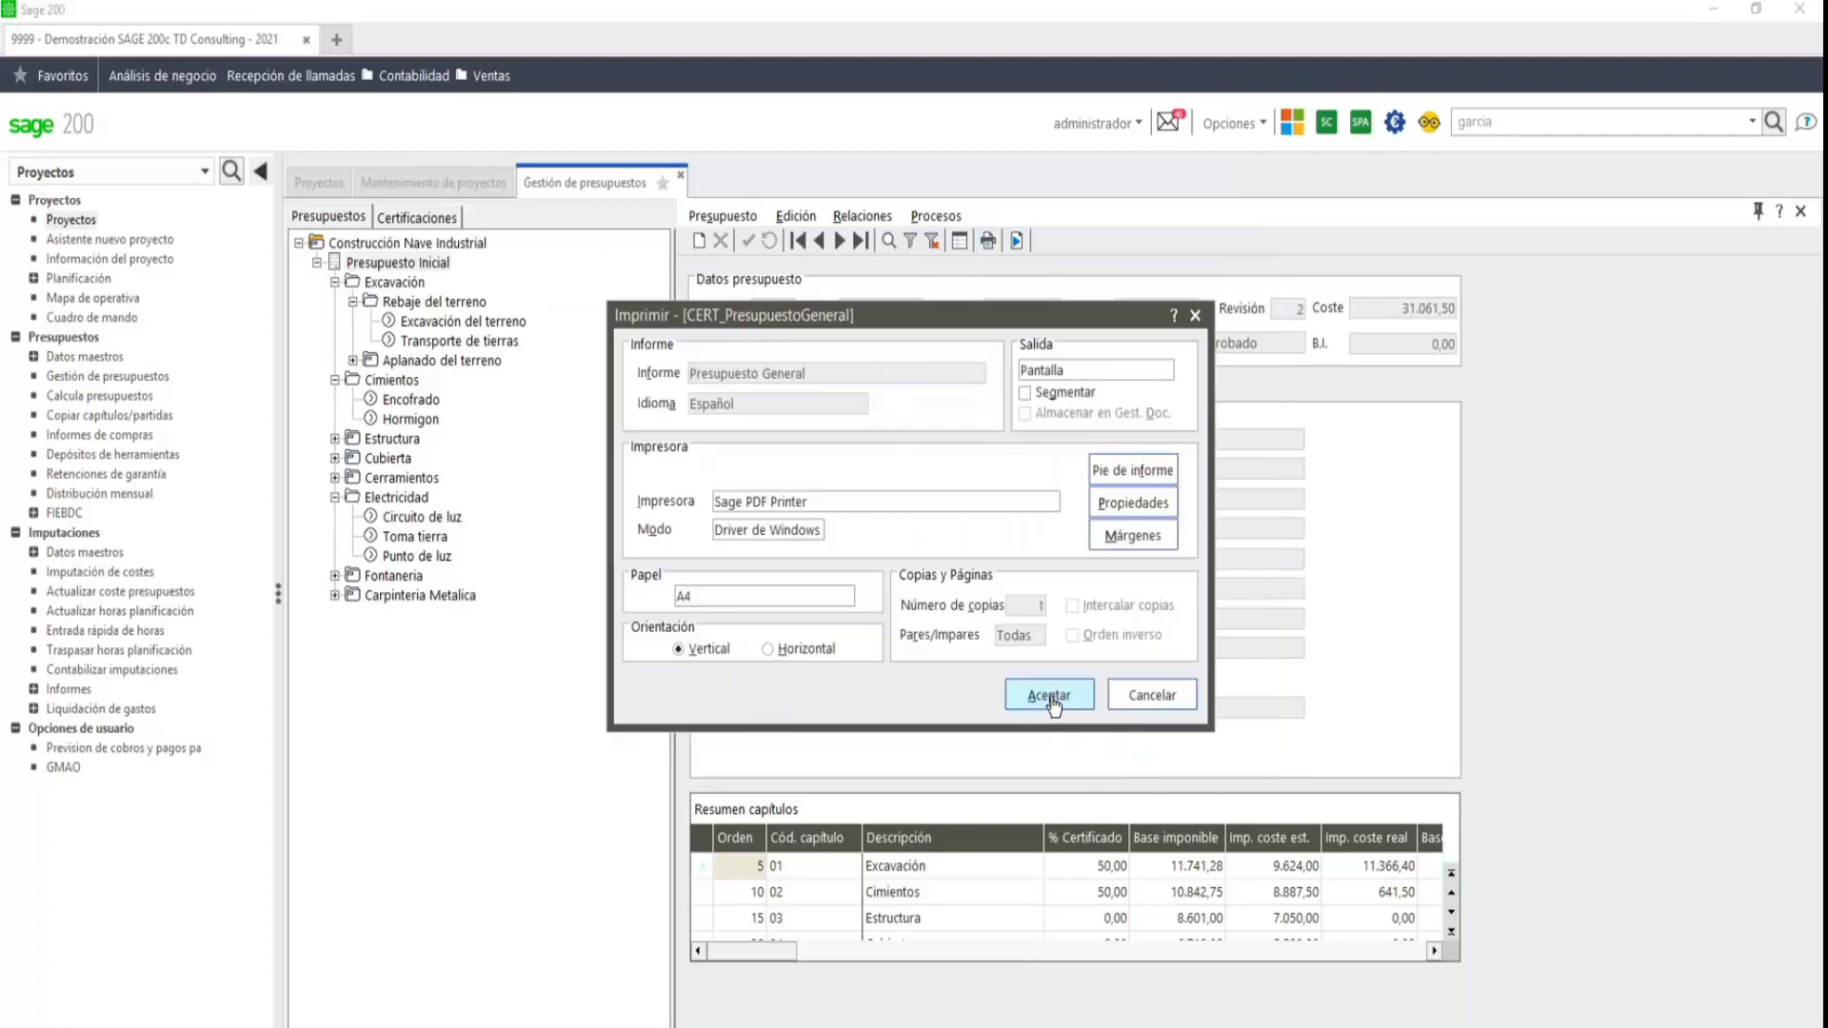
left_click(1048, 694)
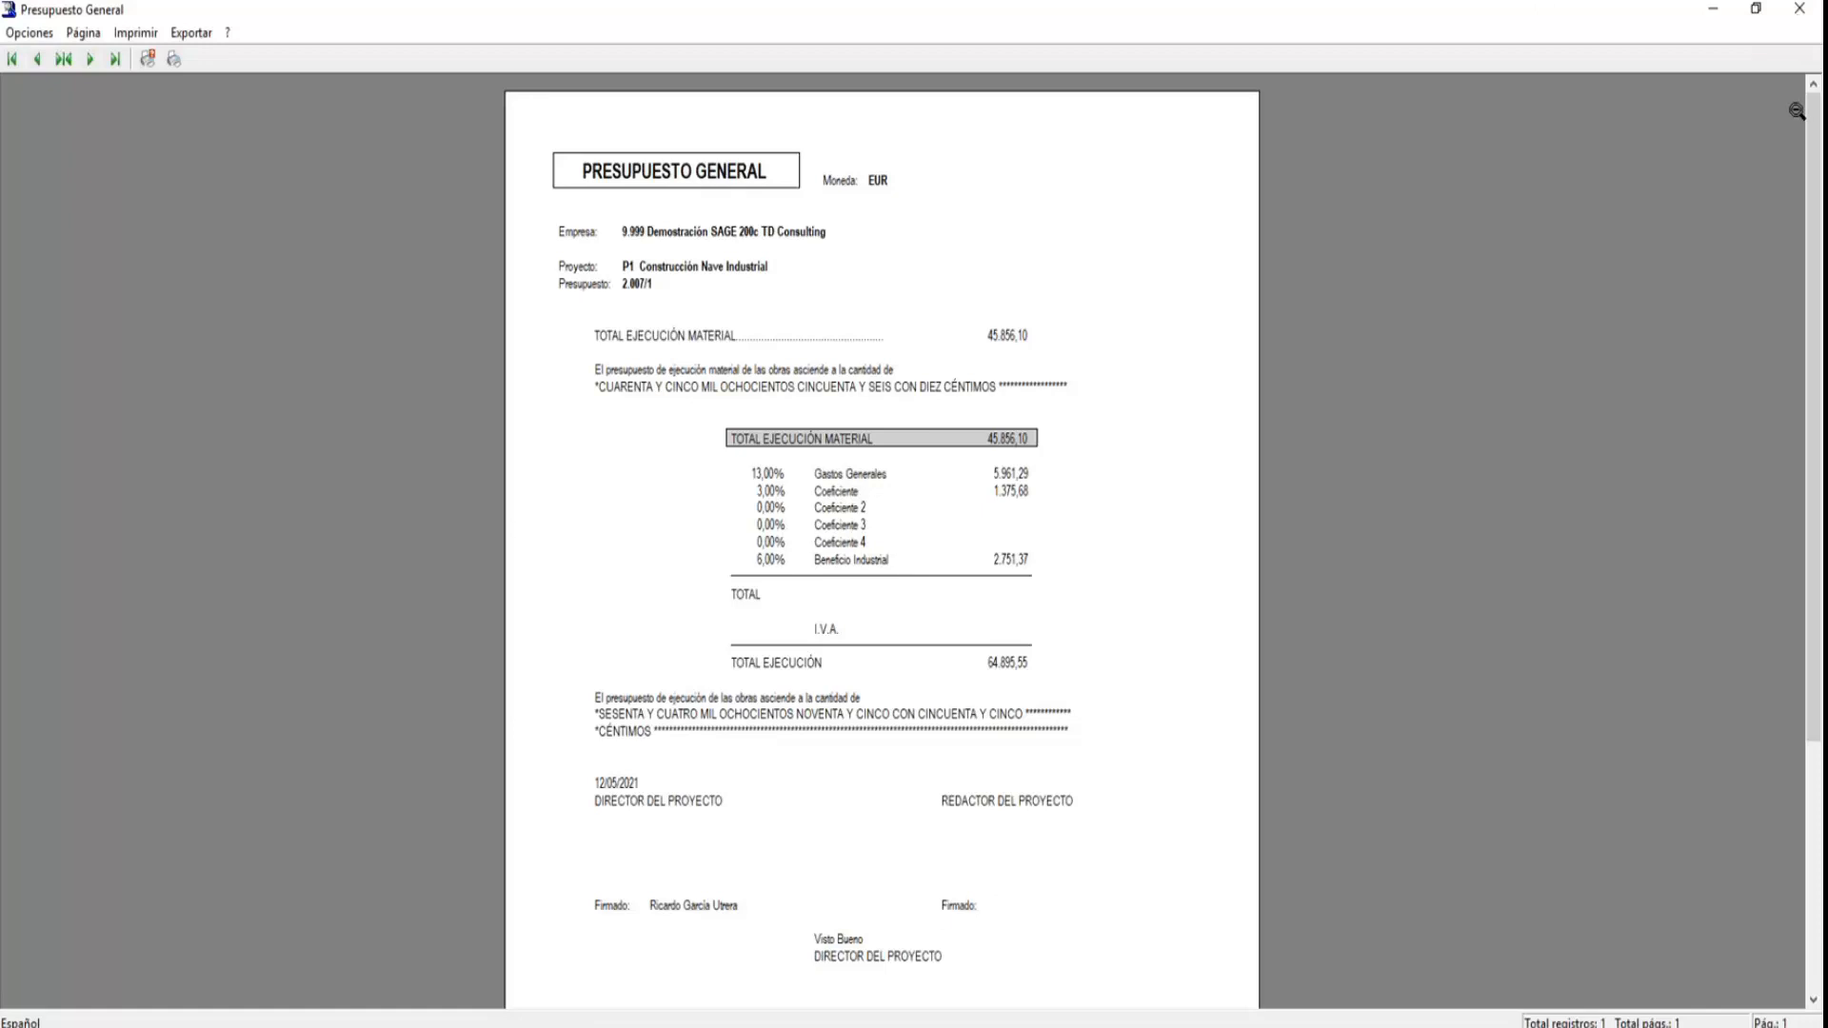
left_click(1800, 12)
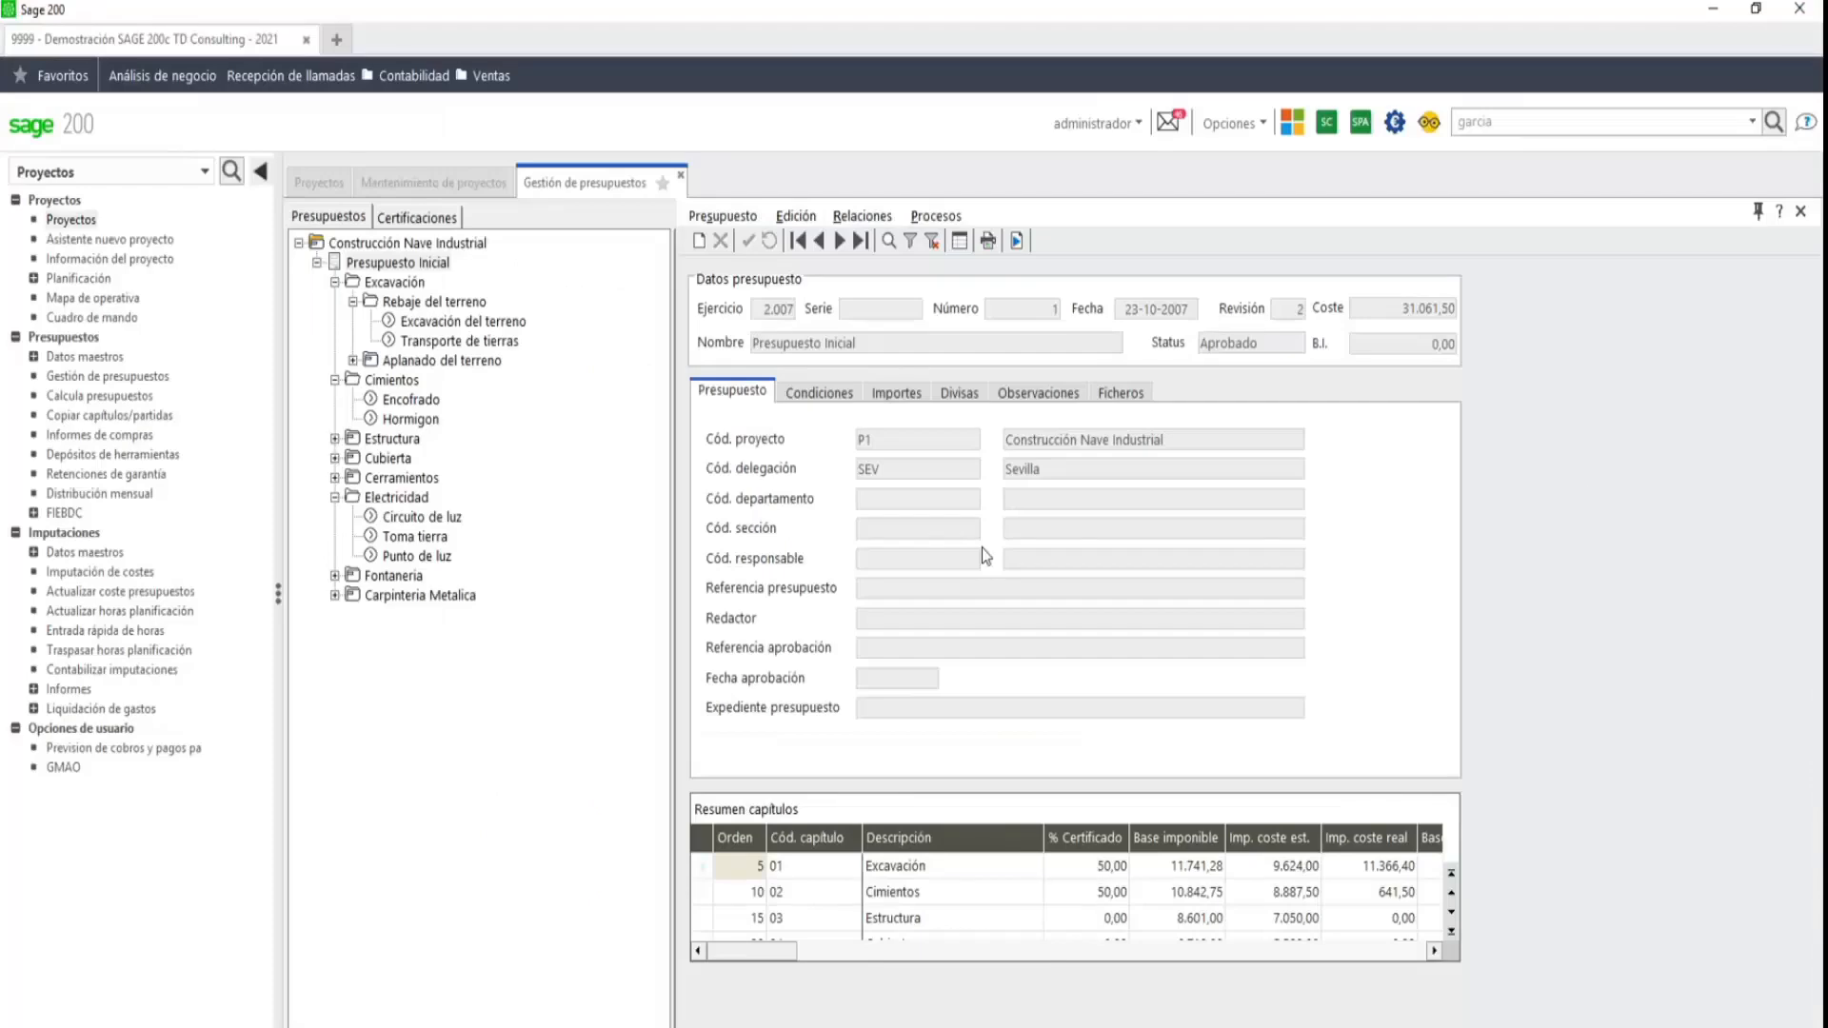
- Preview the Mediciones report of the Presupuesto Inicial budget on screen and close the preview
left_click(989, 242)
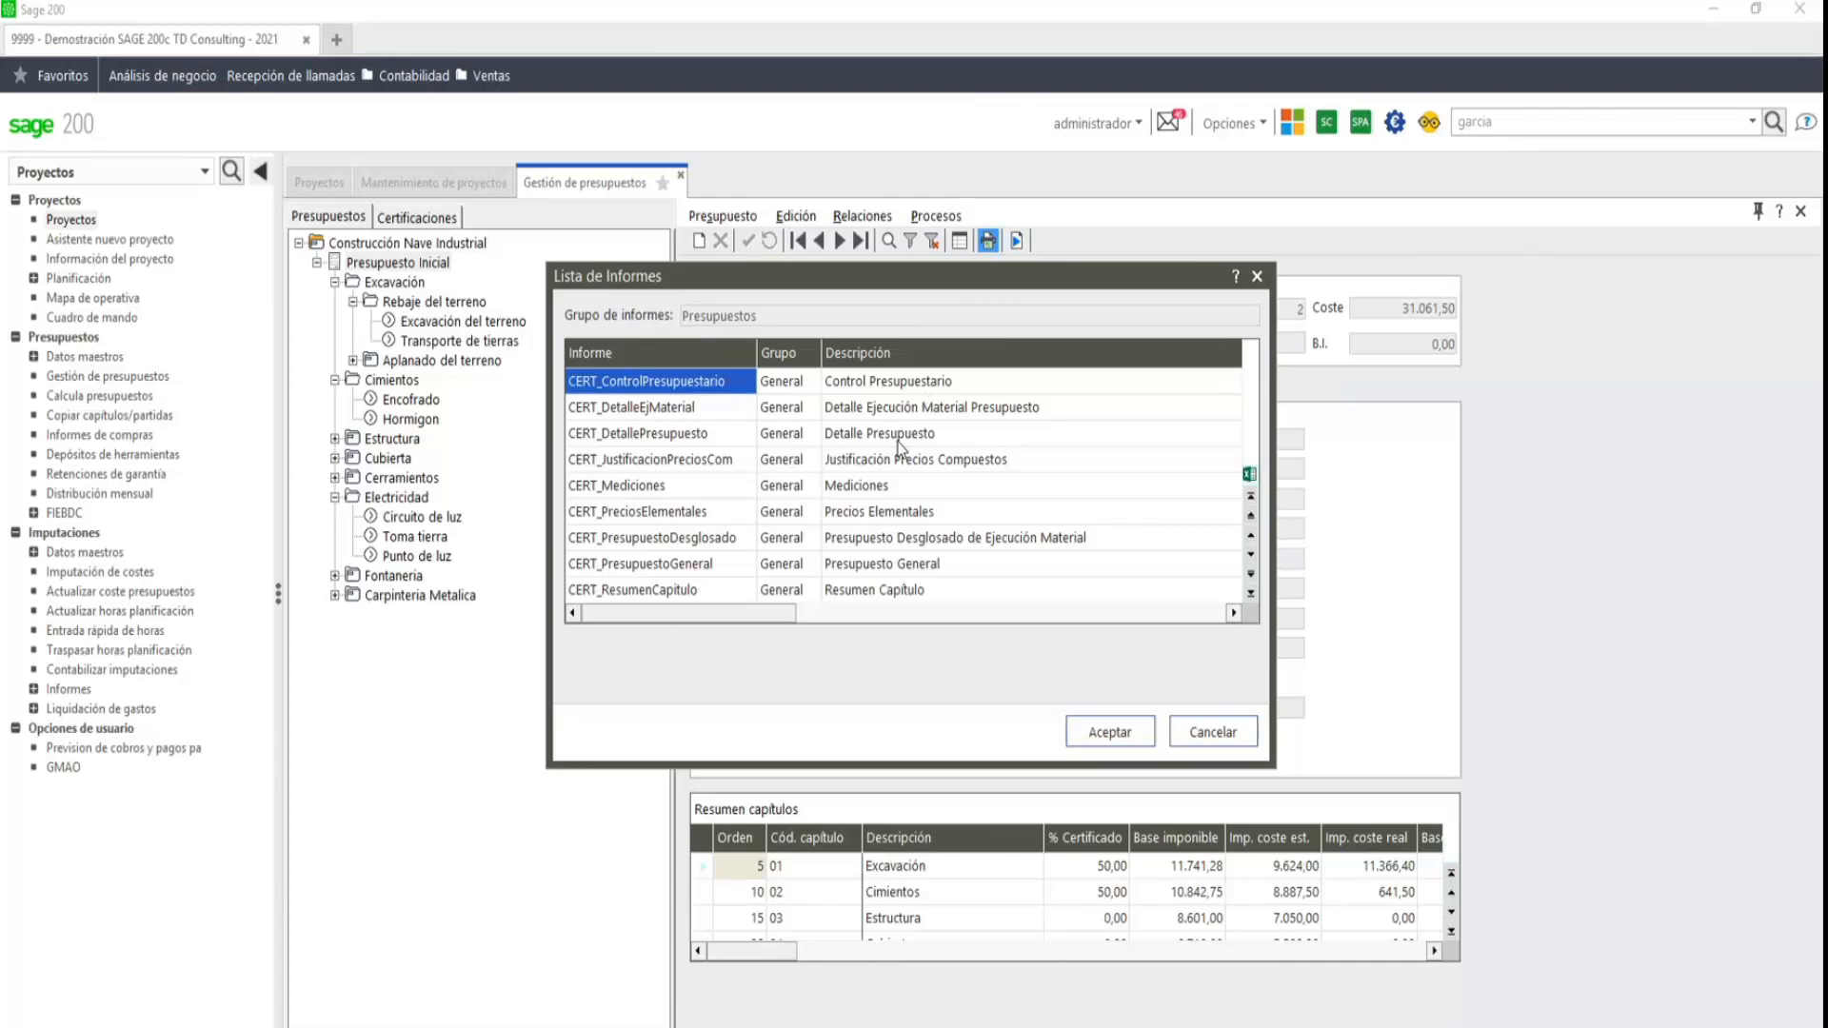
left_click(855, 497)
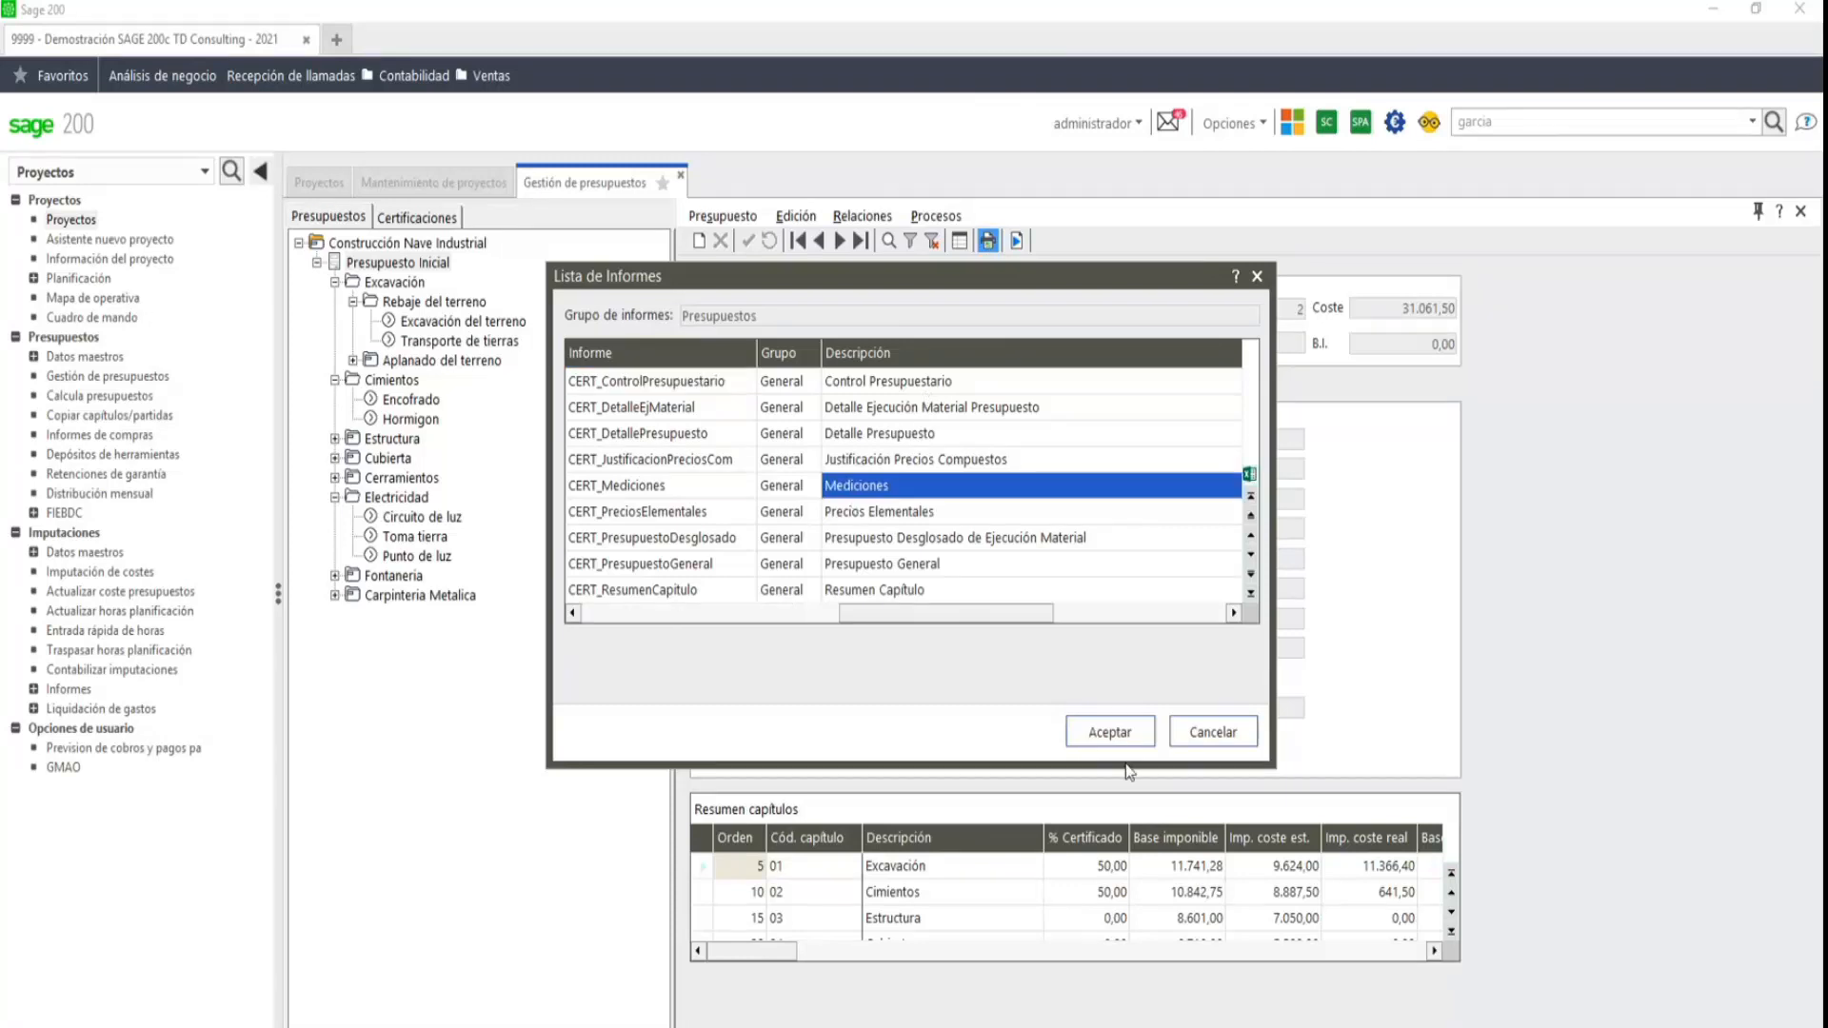
left_click(1109, 732)
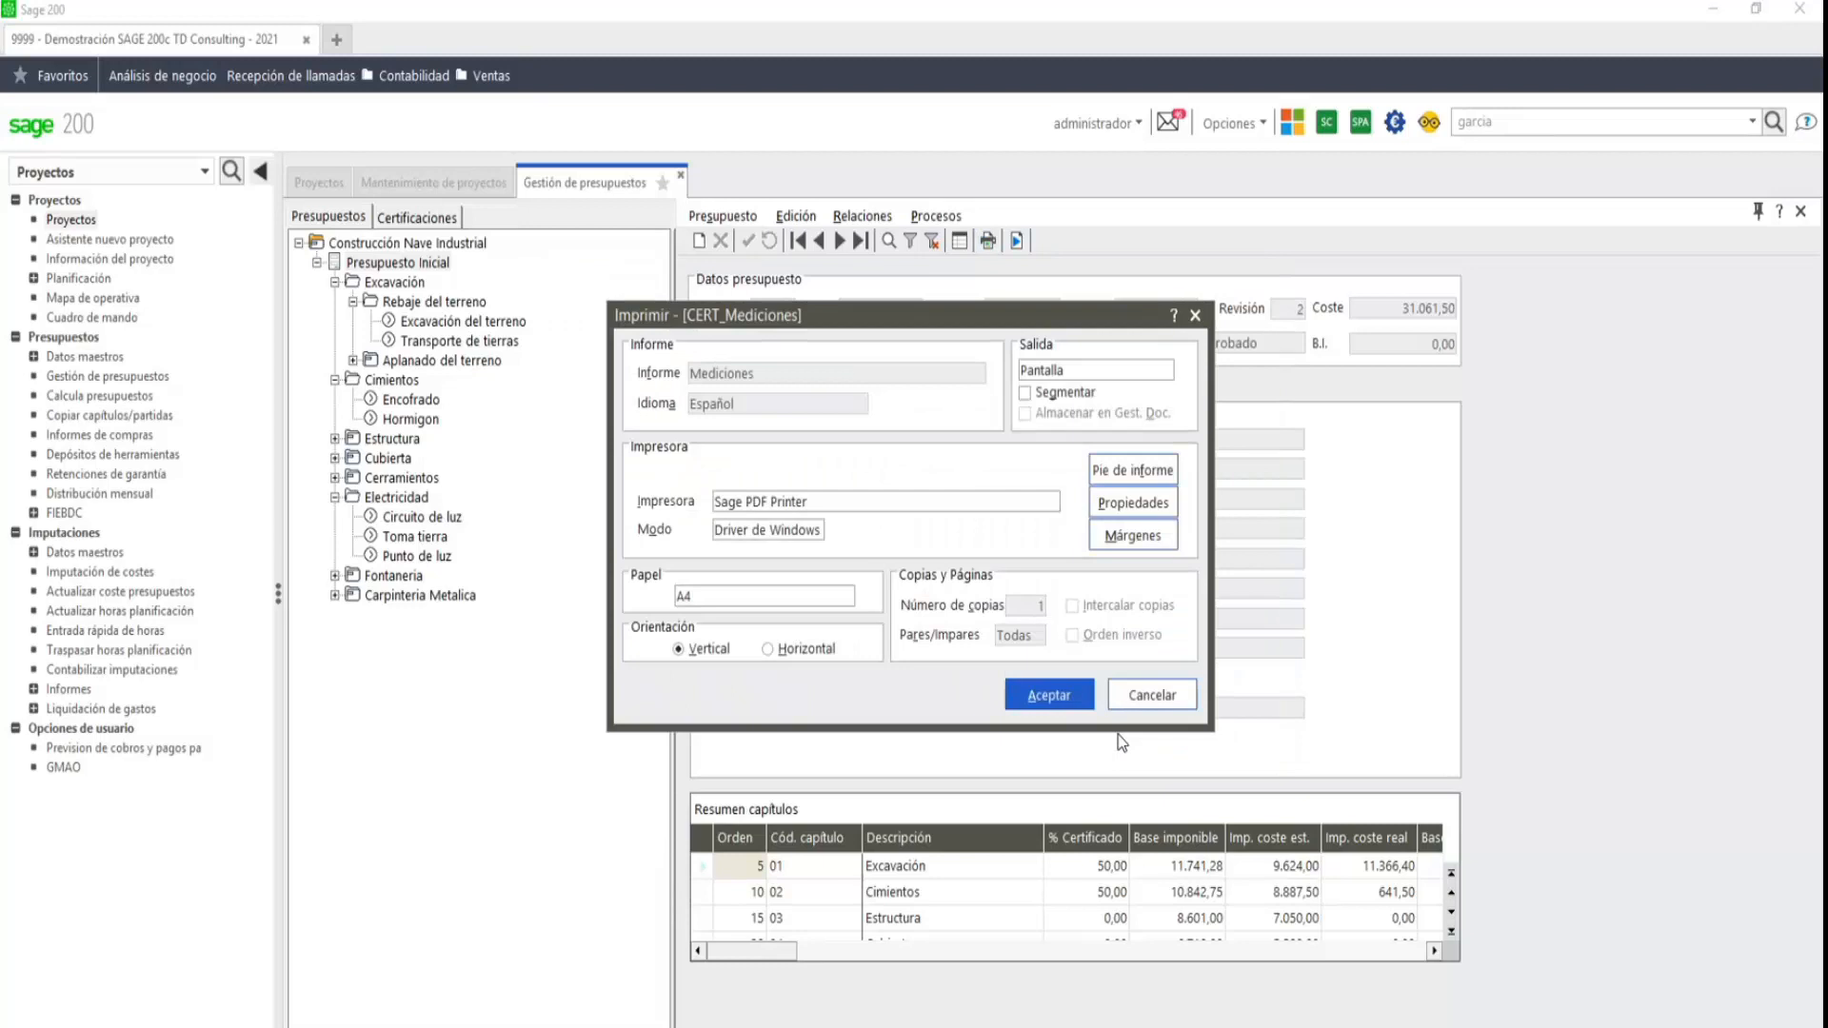
left_click(1059, 695)
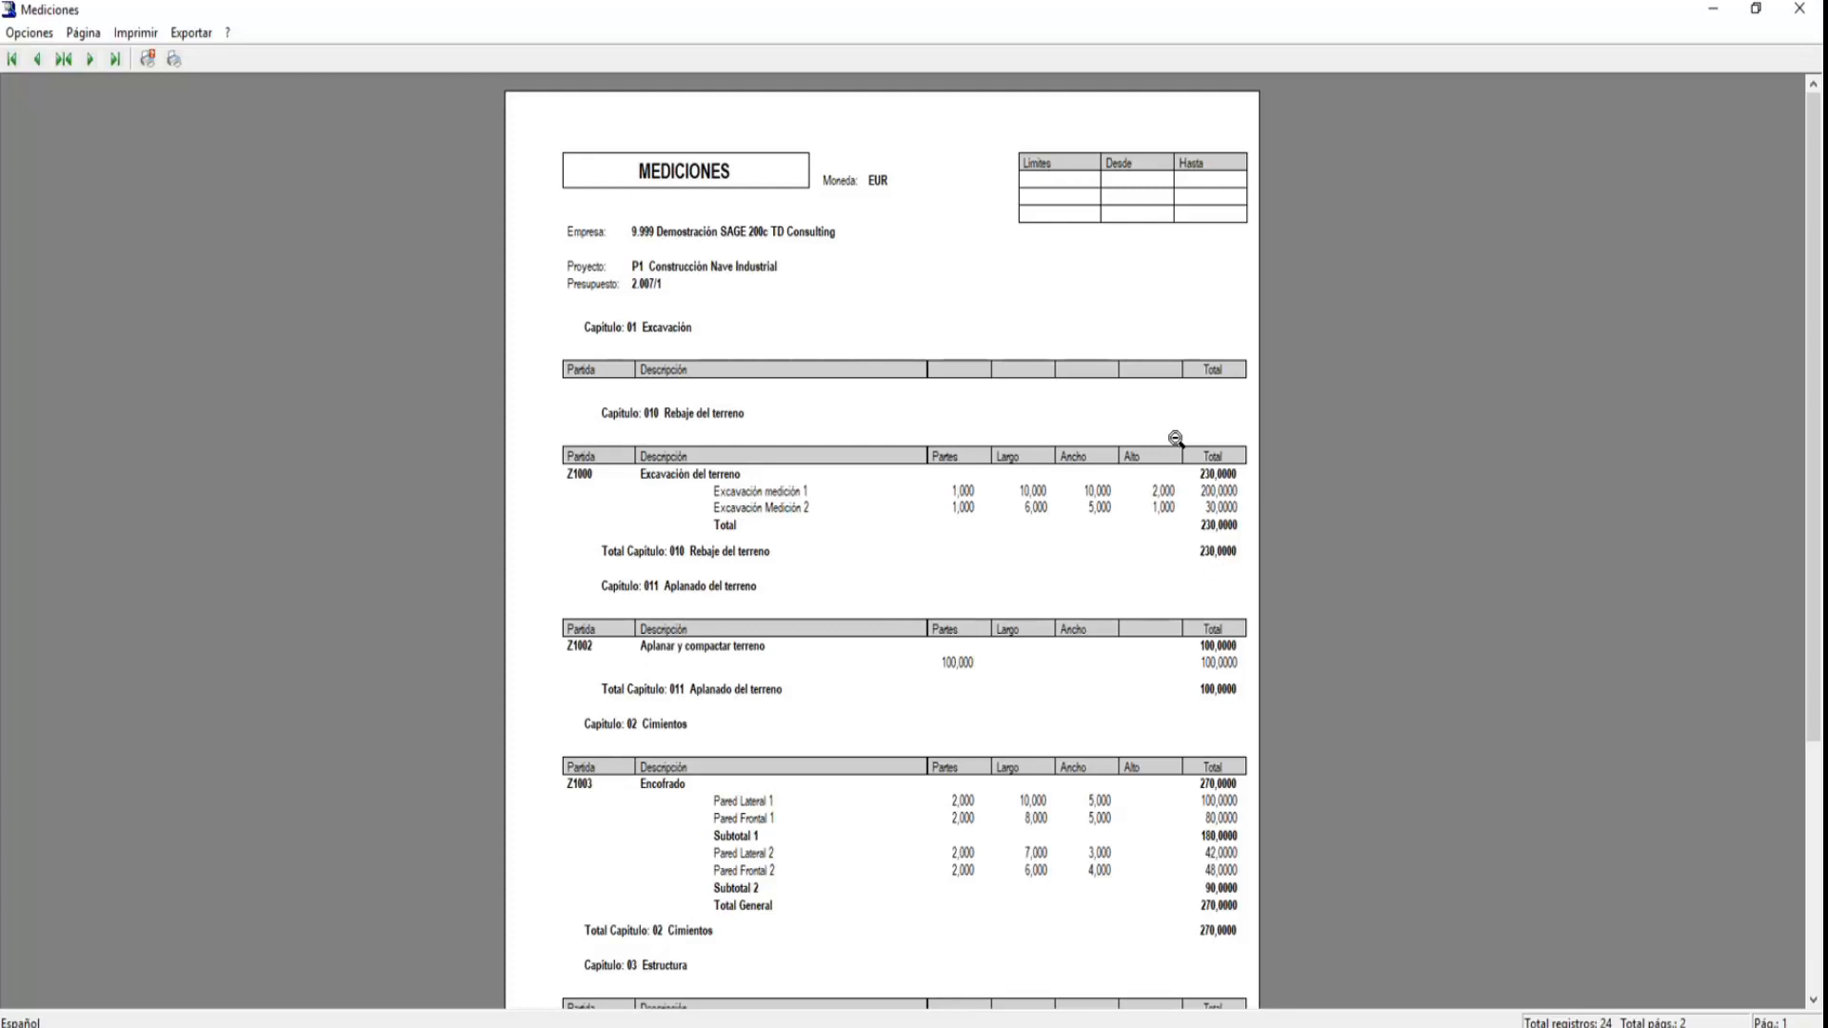
left_click(1805, 12)
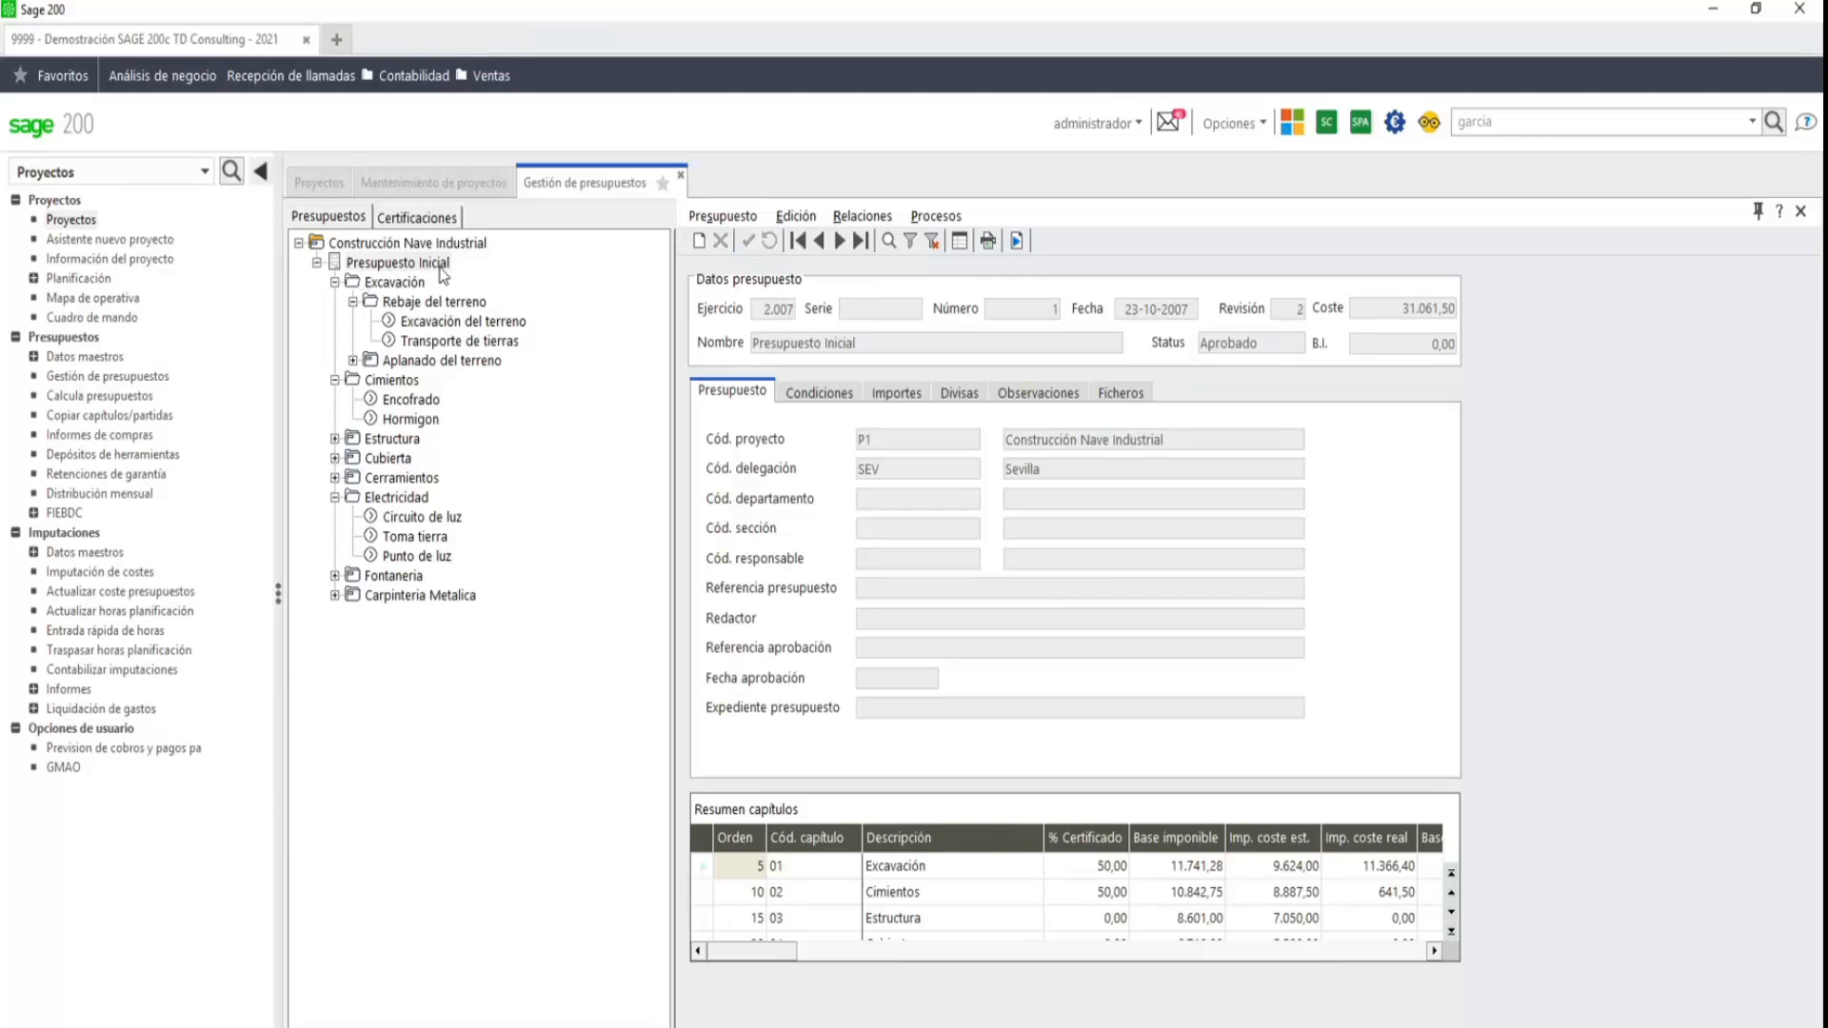
- Return to the Construcción Nave Industrial project record and examine the customer and purchasing documents that can be generated from it
left_click(408, 244)
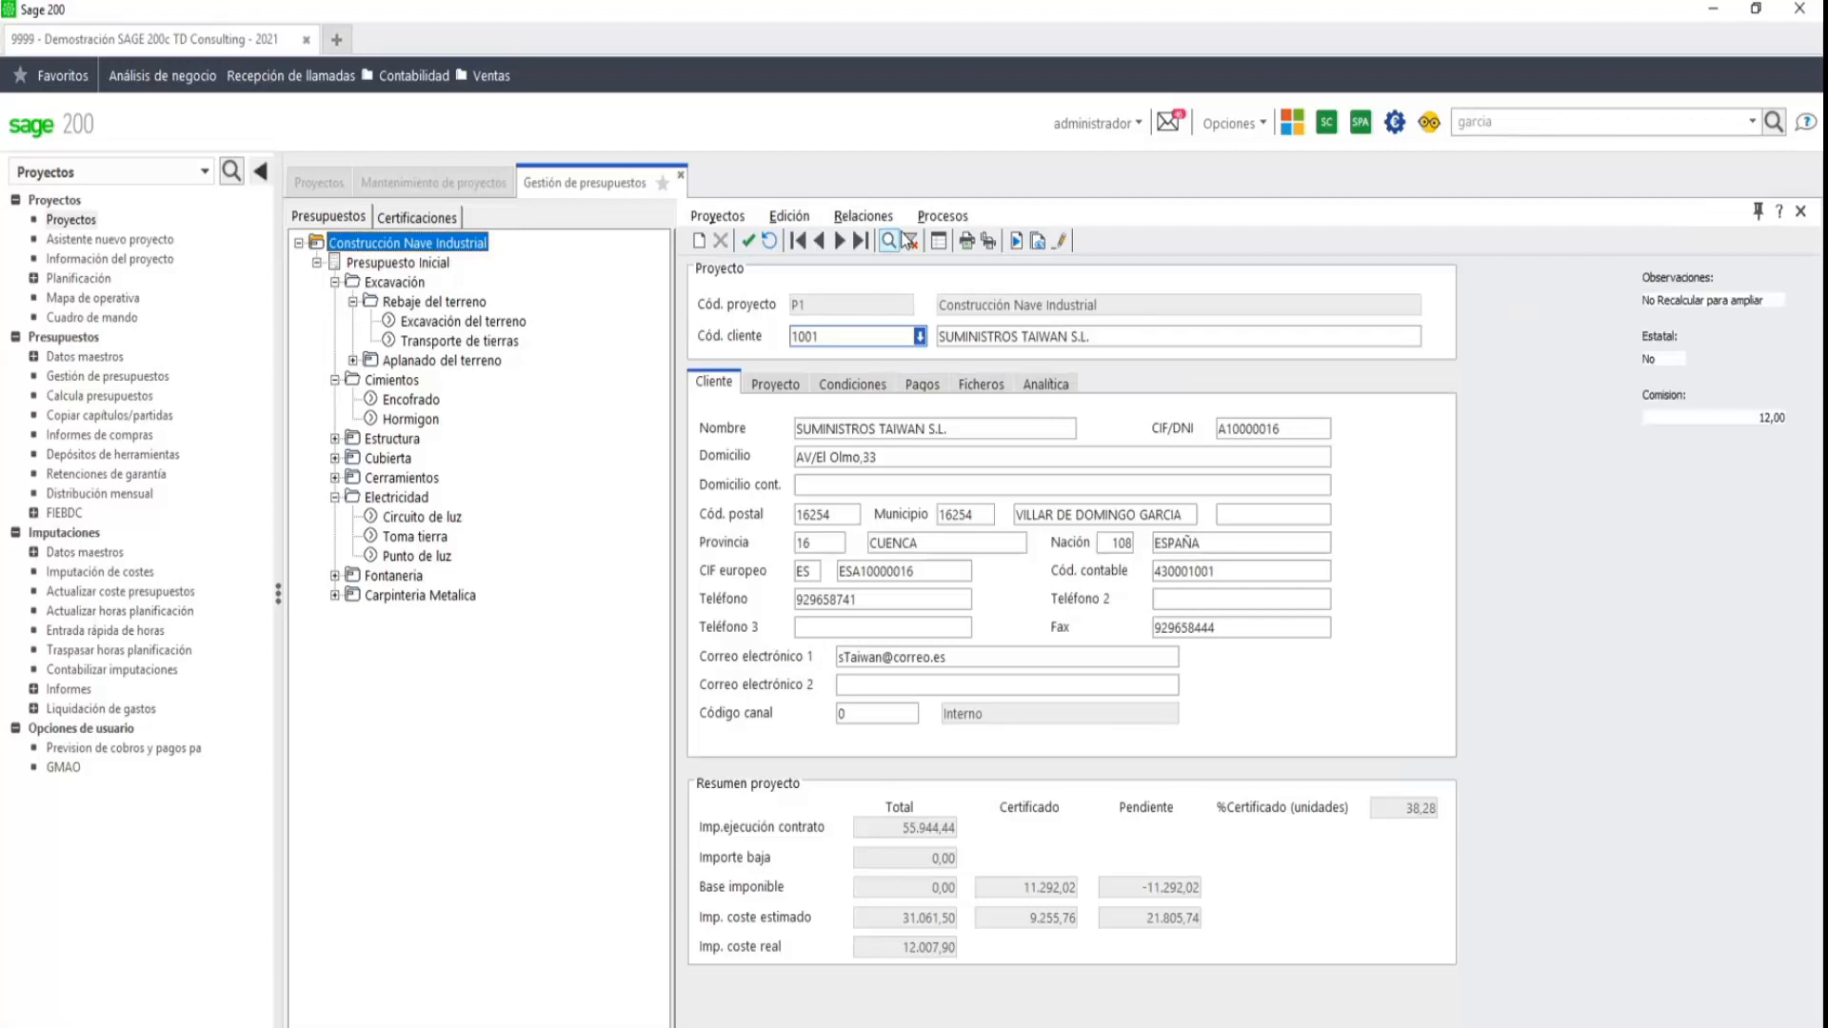
left_click(942, 217)
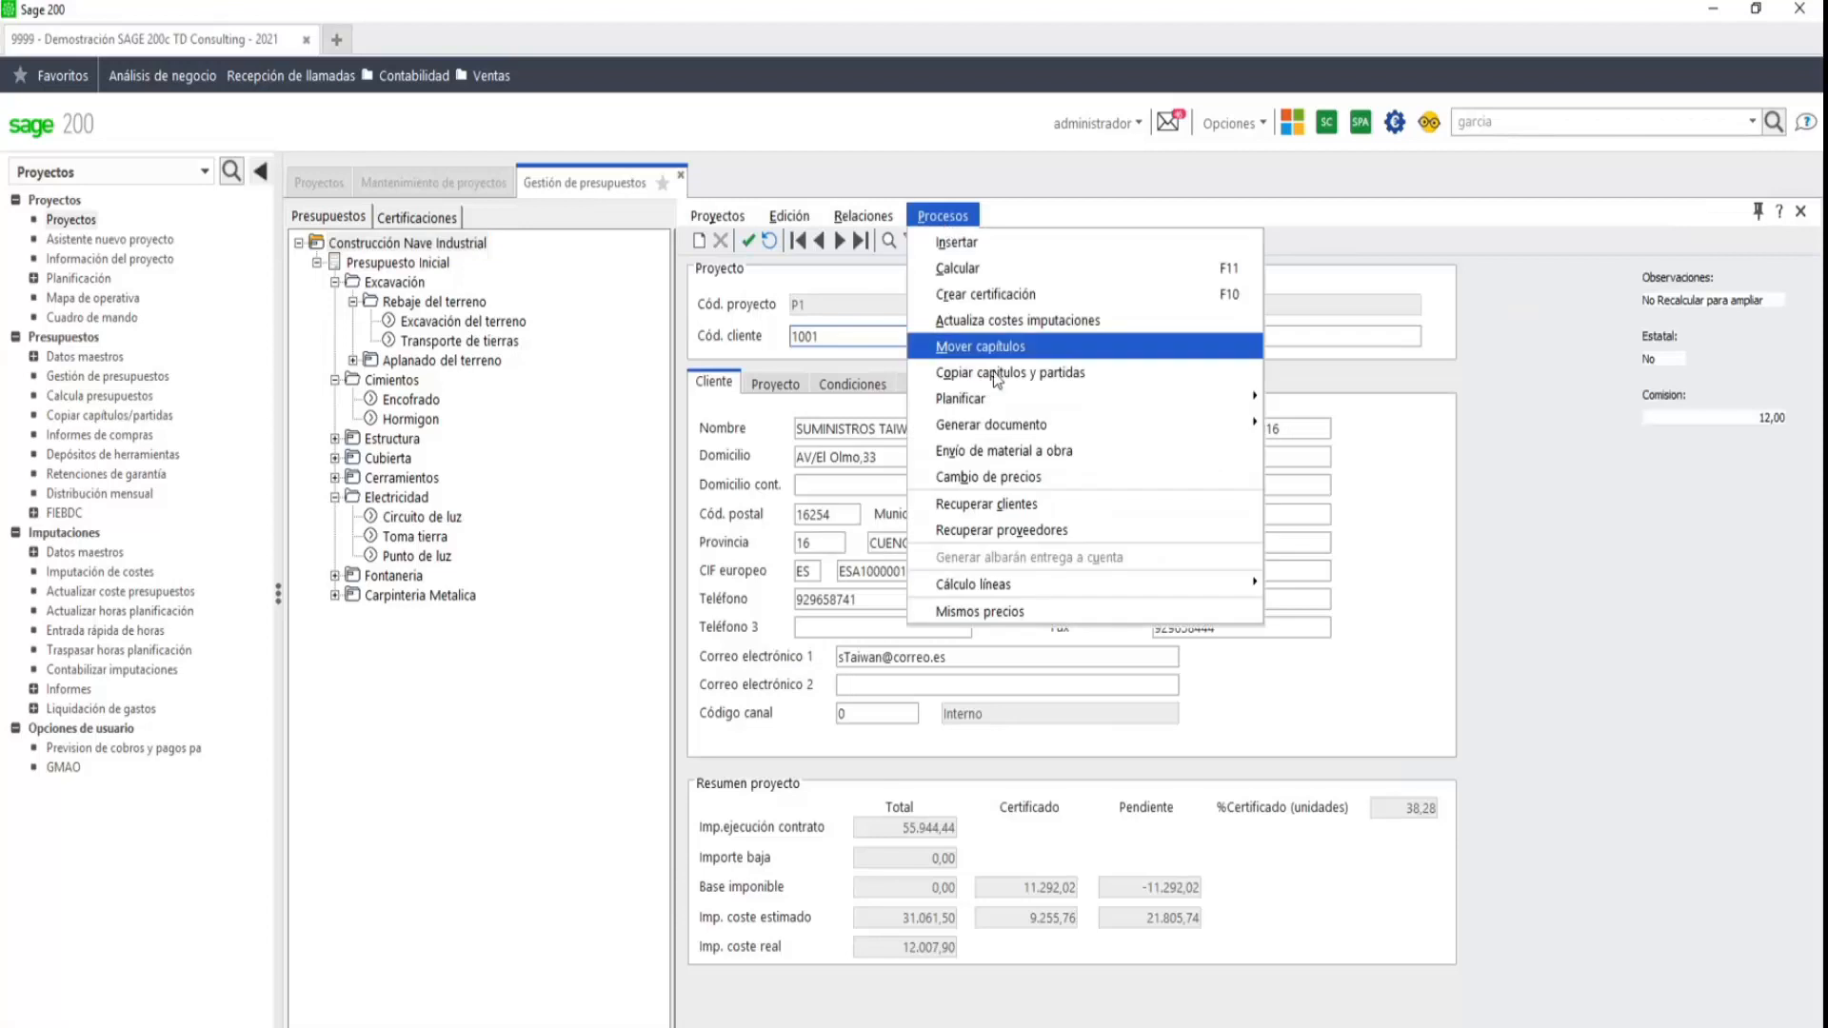
mouse_move(1020, 427)
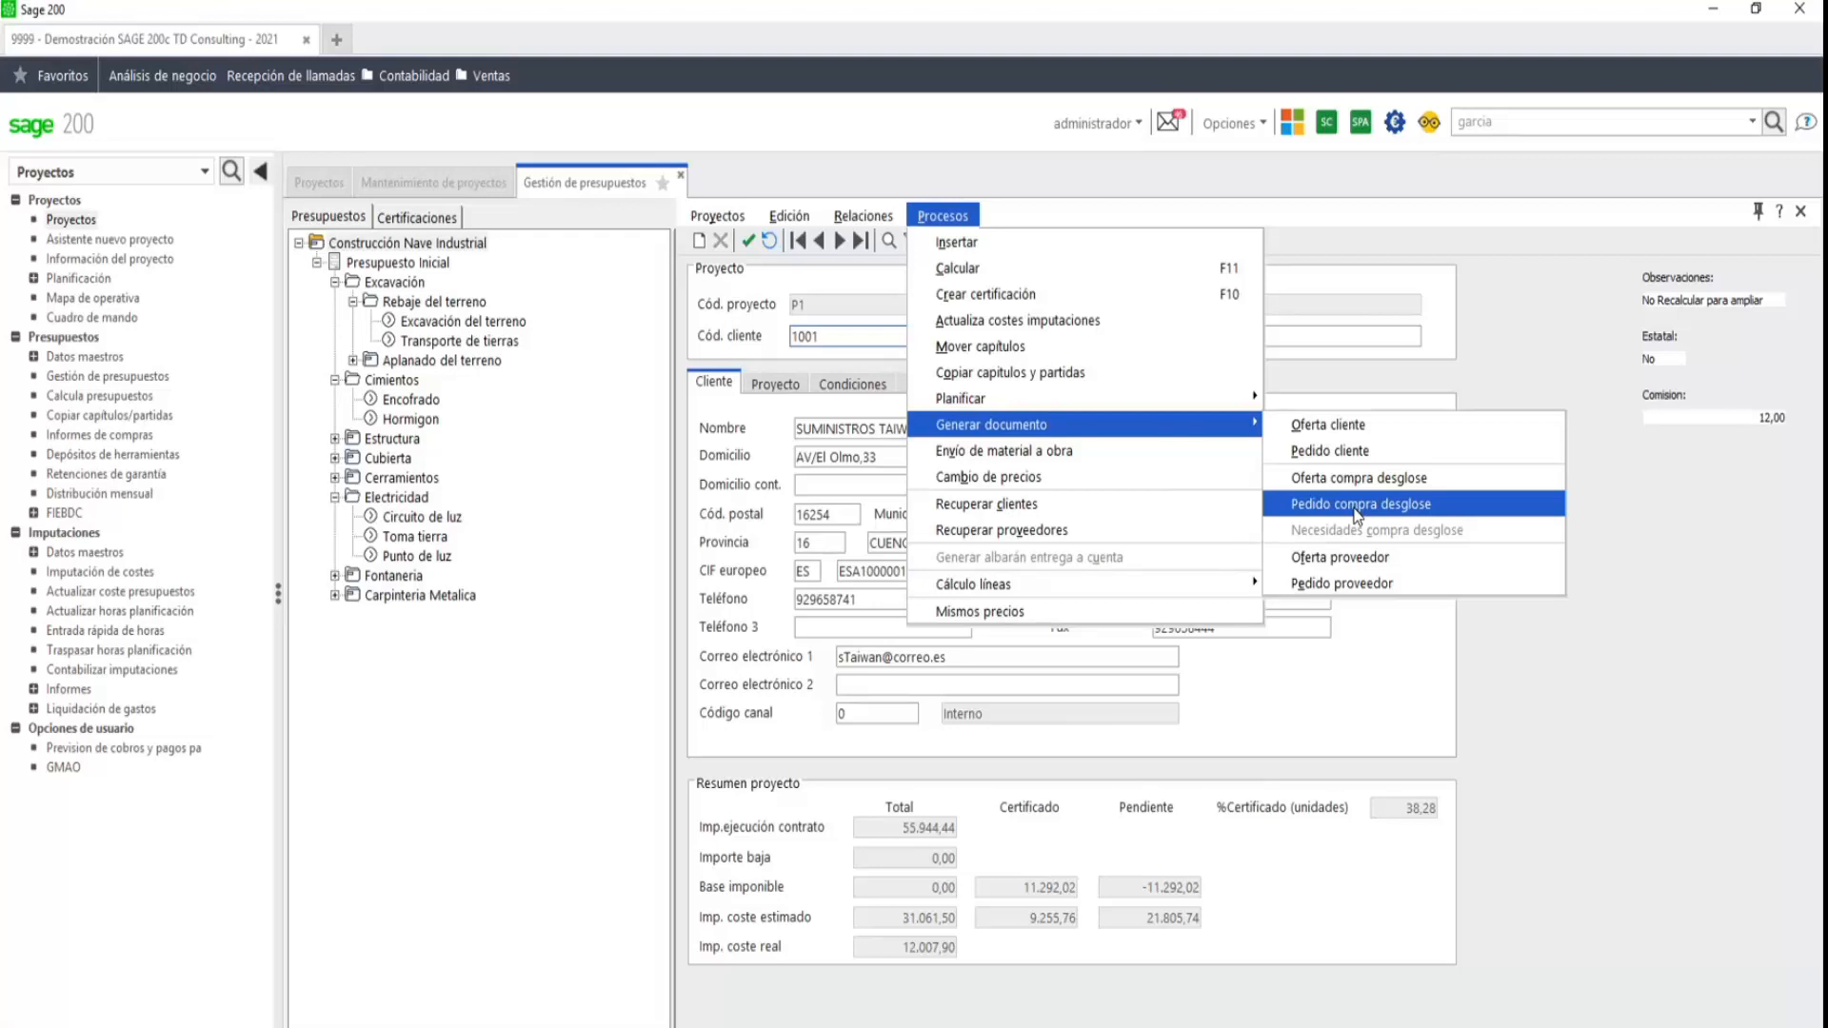
- Review the project's actual cost details, select the five consecutive Compras lines from November 2007, and close the list
left_click(864, 217)
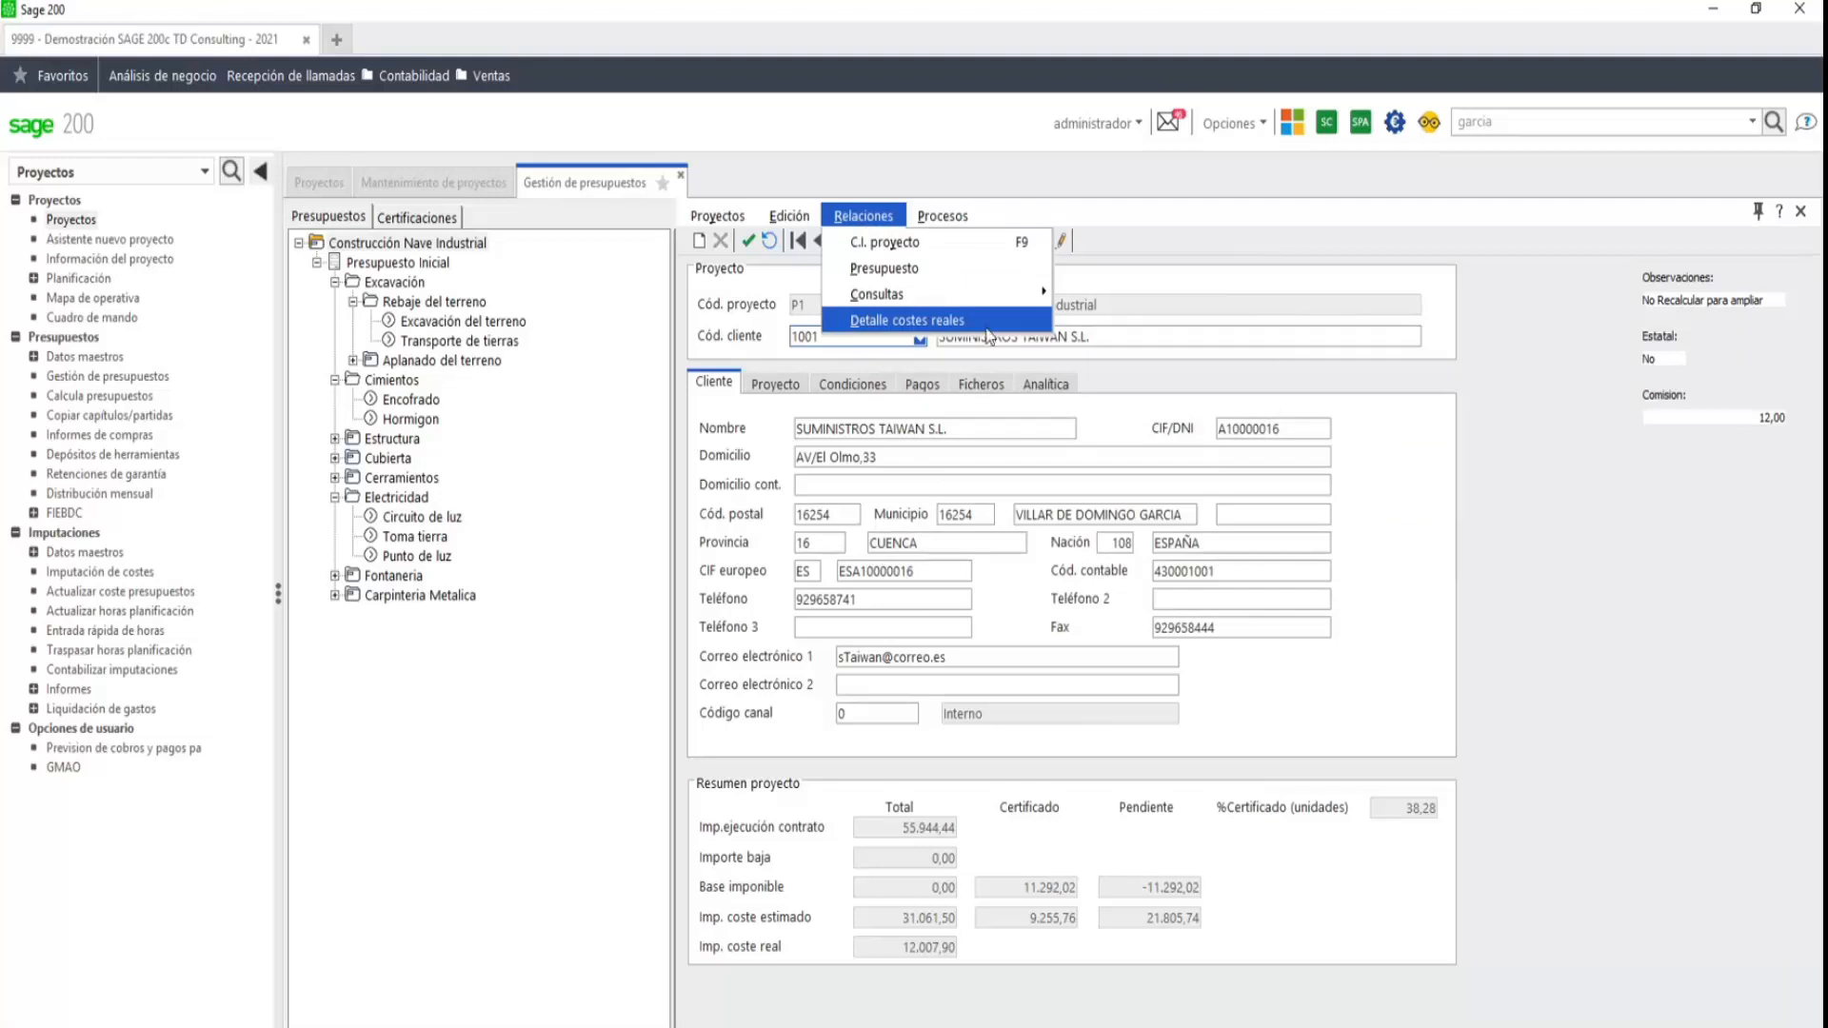
left_click(926, 324)
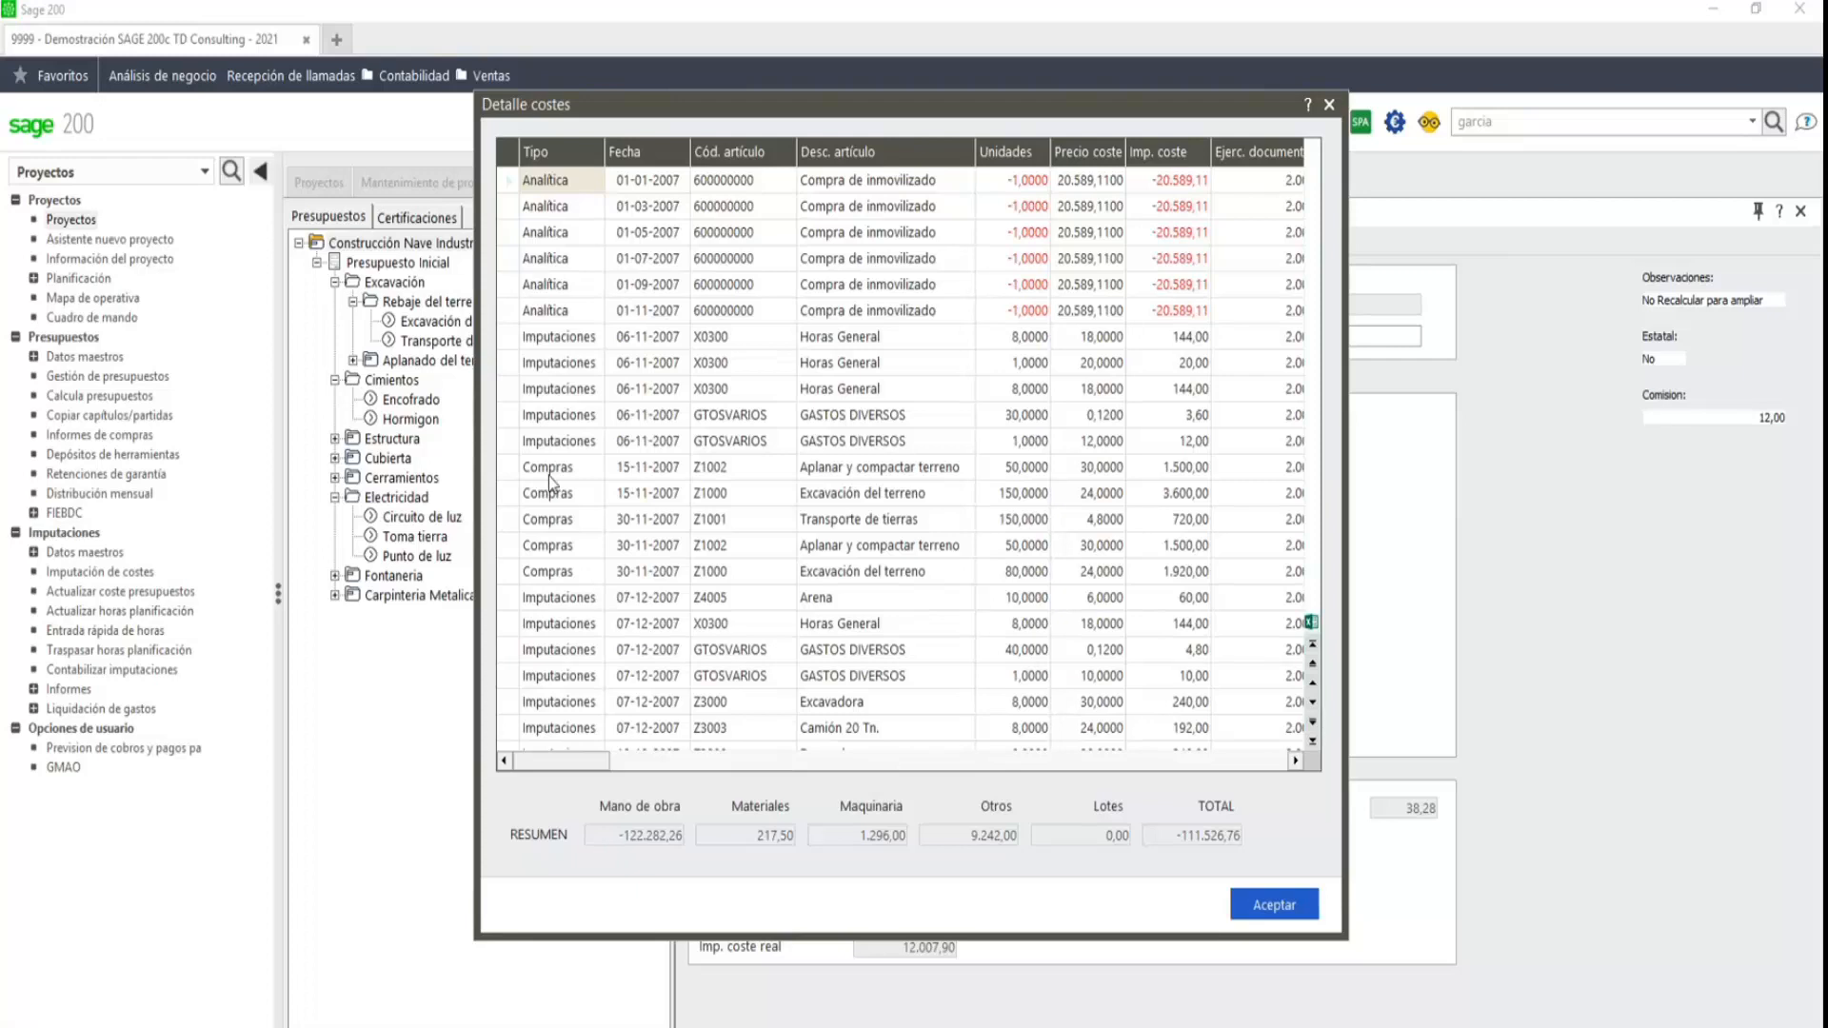
left_click(514, 467)
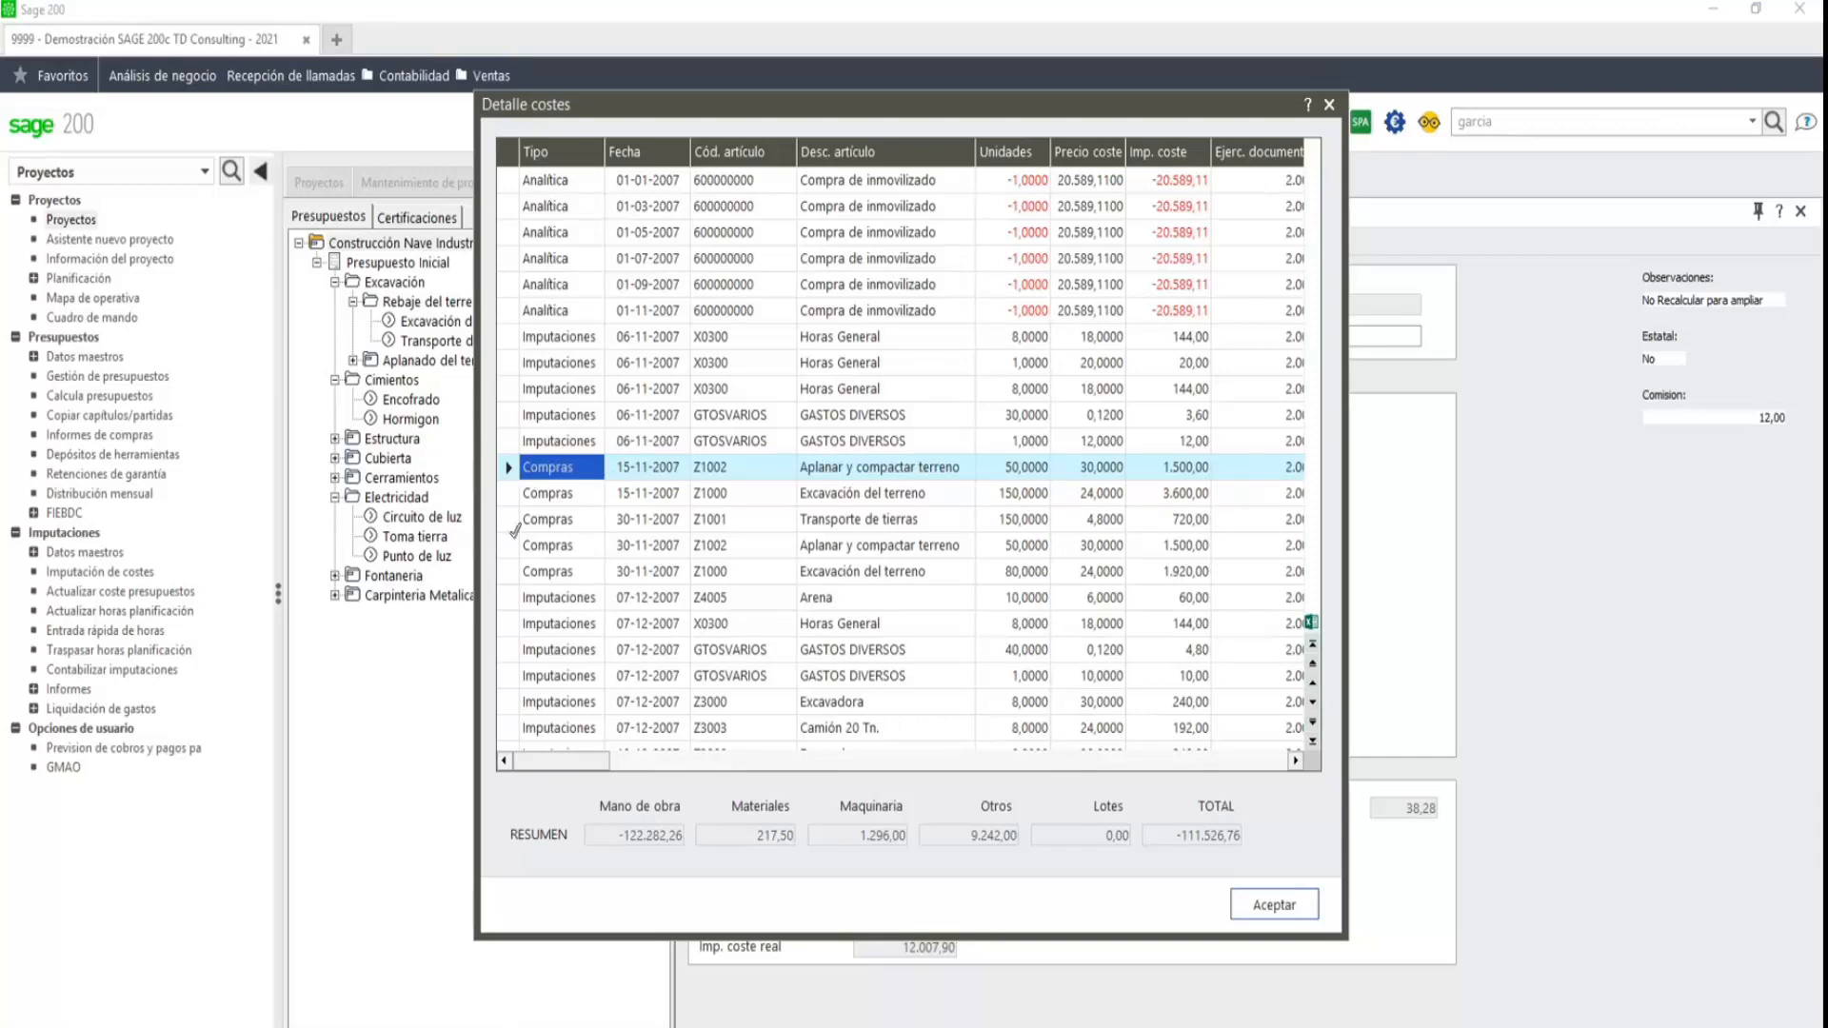
left_click(516, 569, "shift")
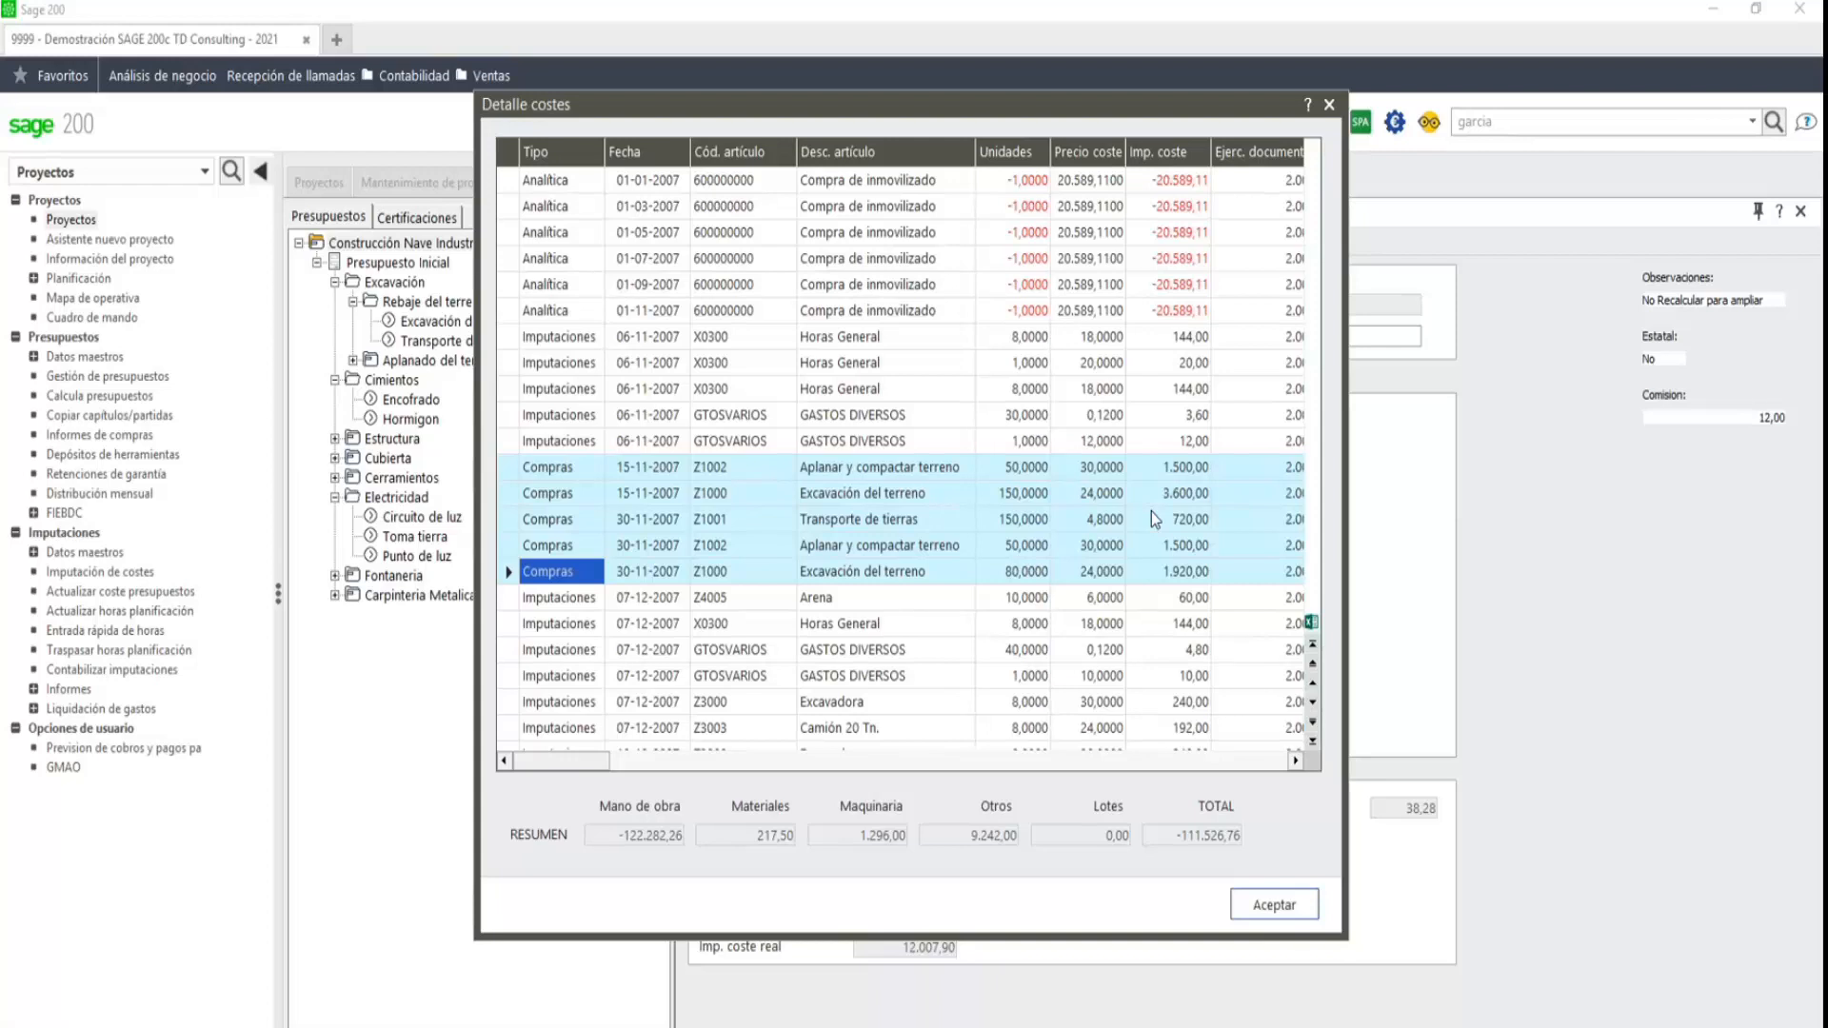
left_click(1285, 904)
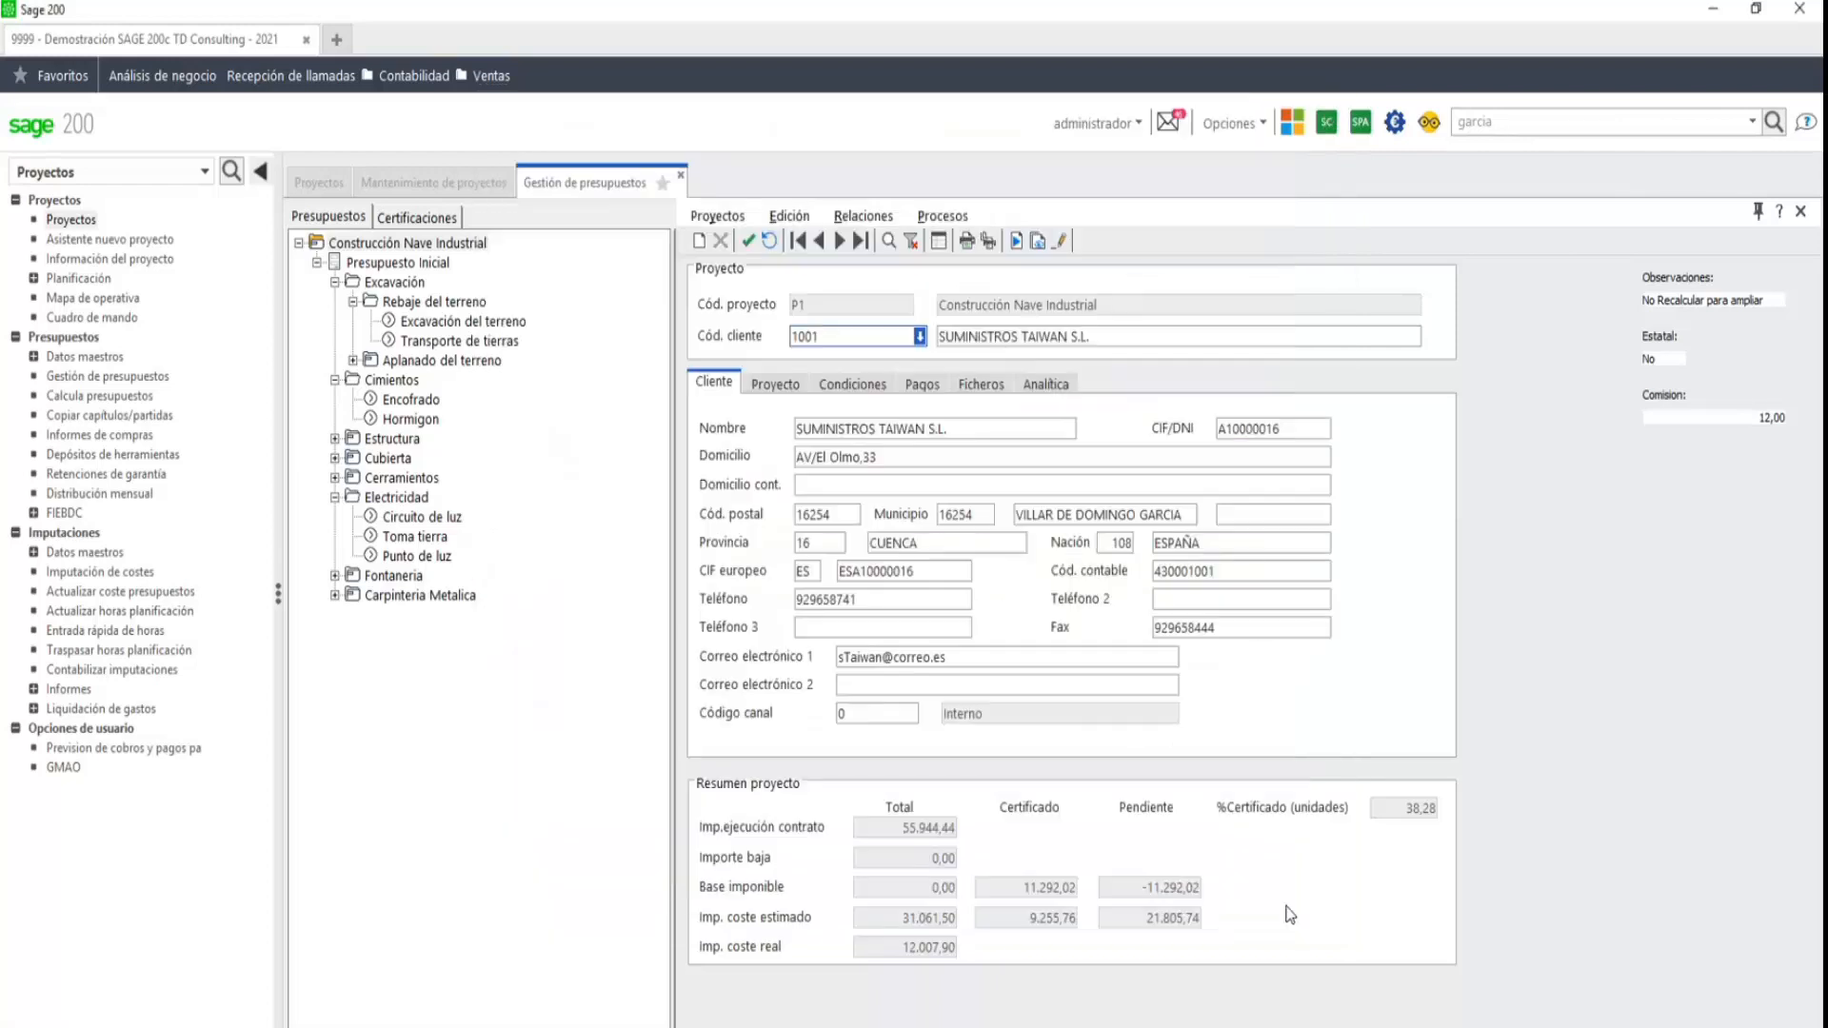
- Review the articles and warehouses for sending material to site, cancel the shipment, and check the warehouse assigned in the project's data
left_click(942, 218)
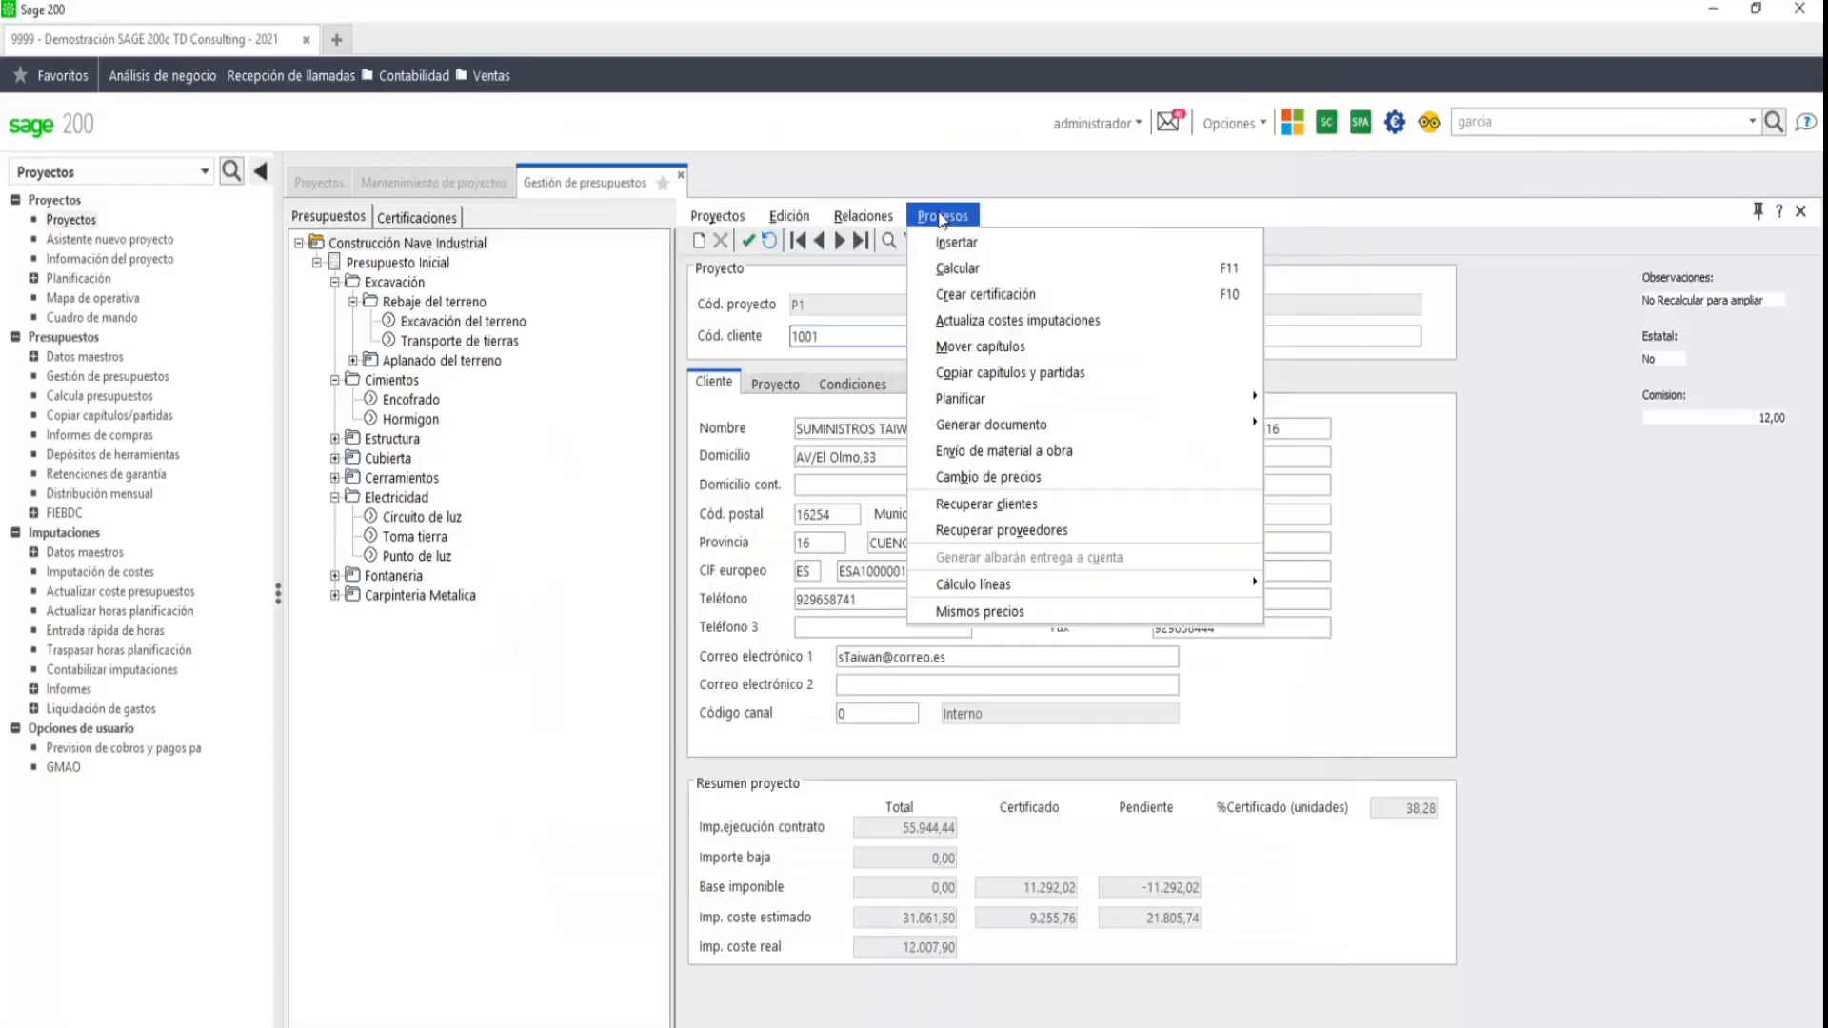
mouse_move(992, 402)
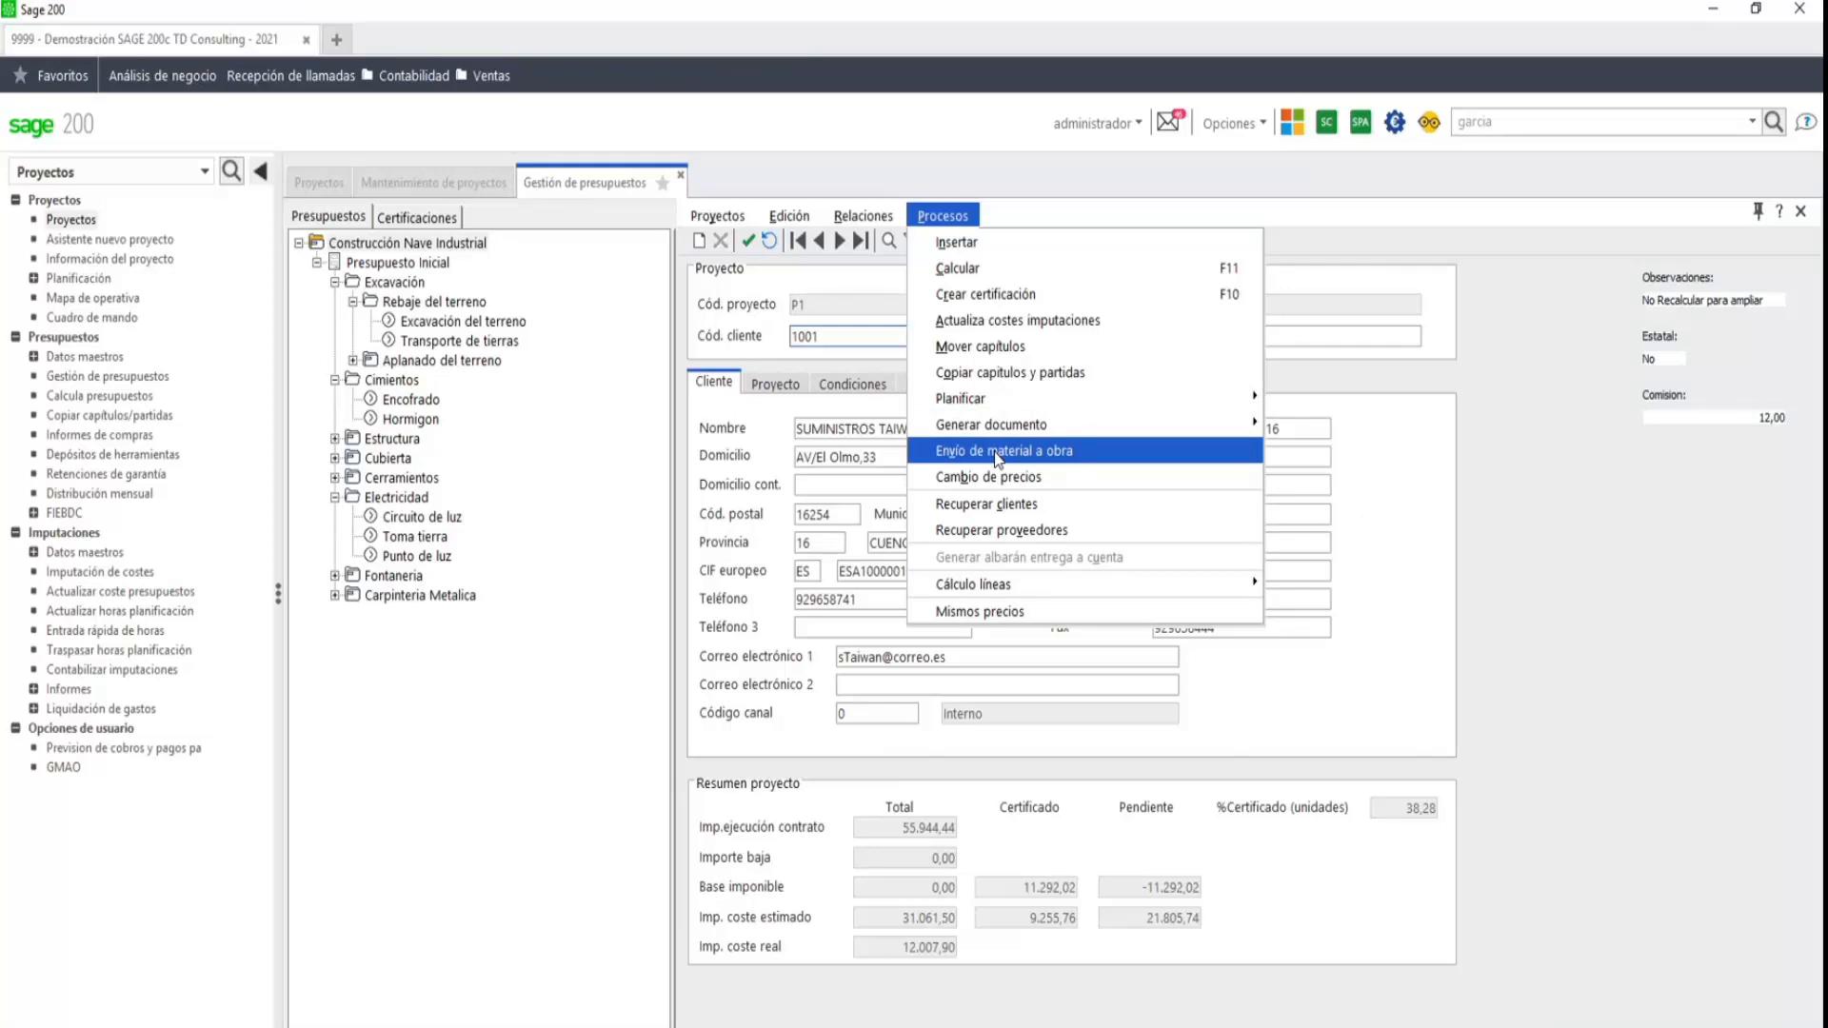
left_click(997, 459)
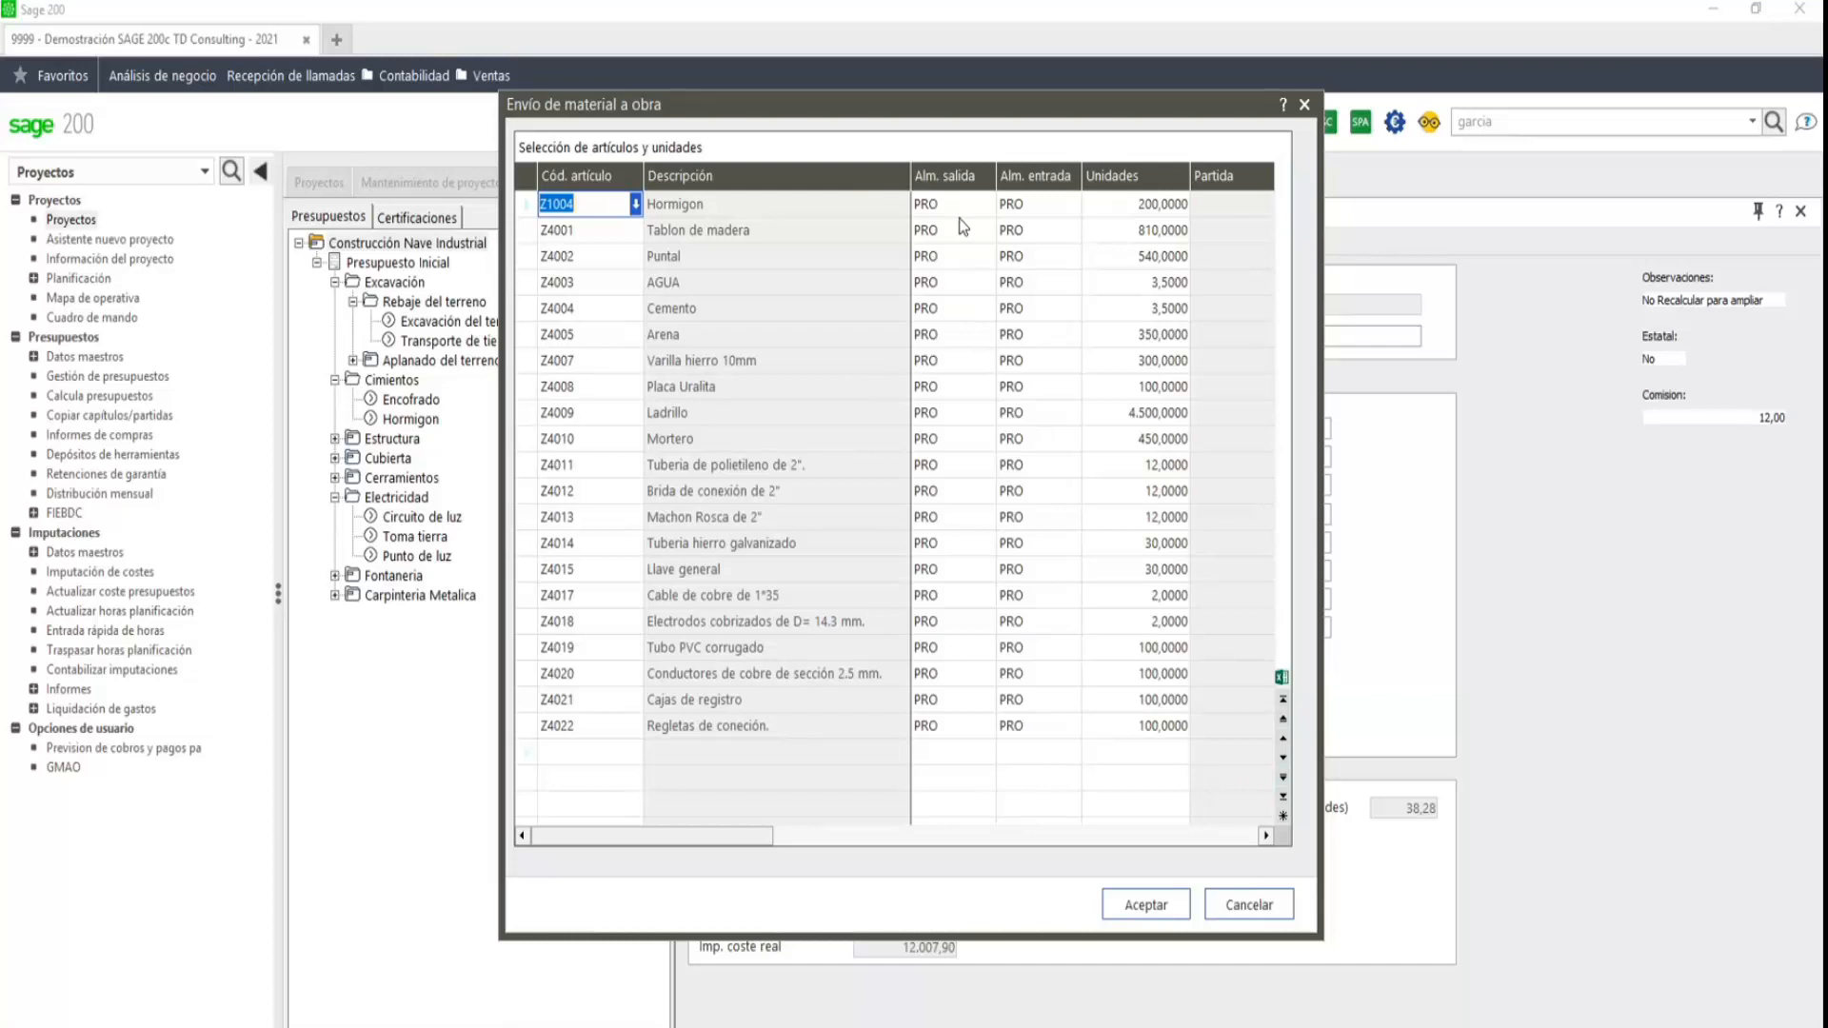
left_click(1248, 902)
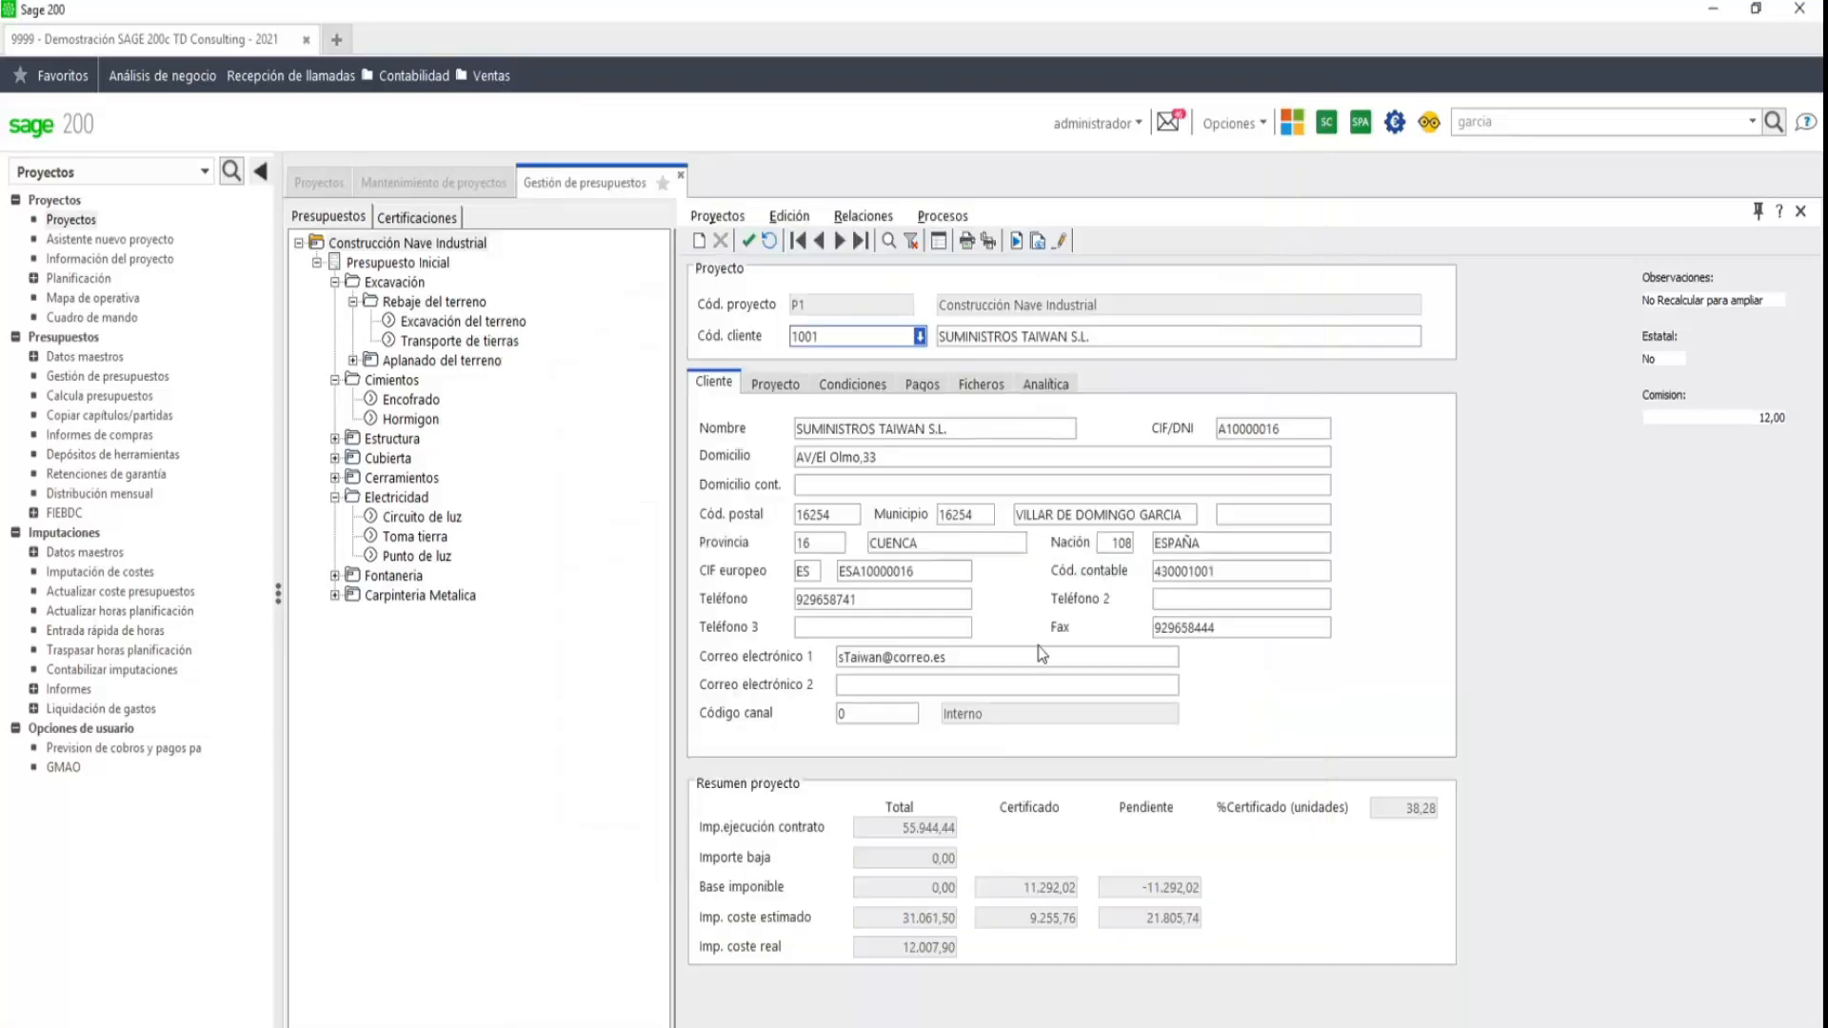
left_click(775, 383)
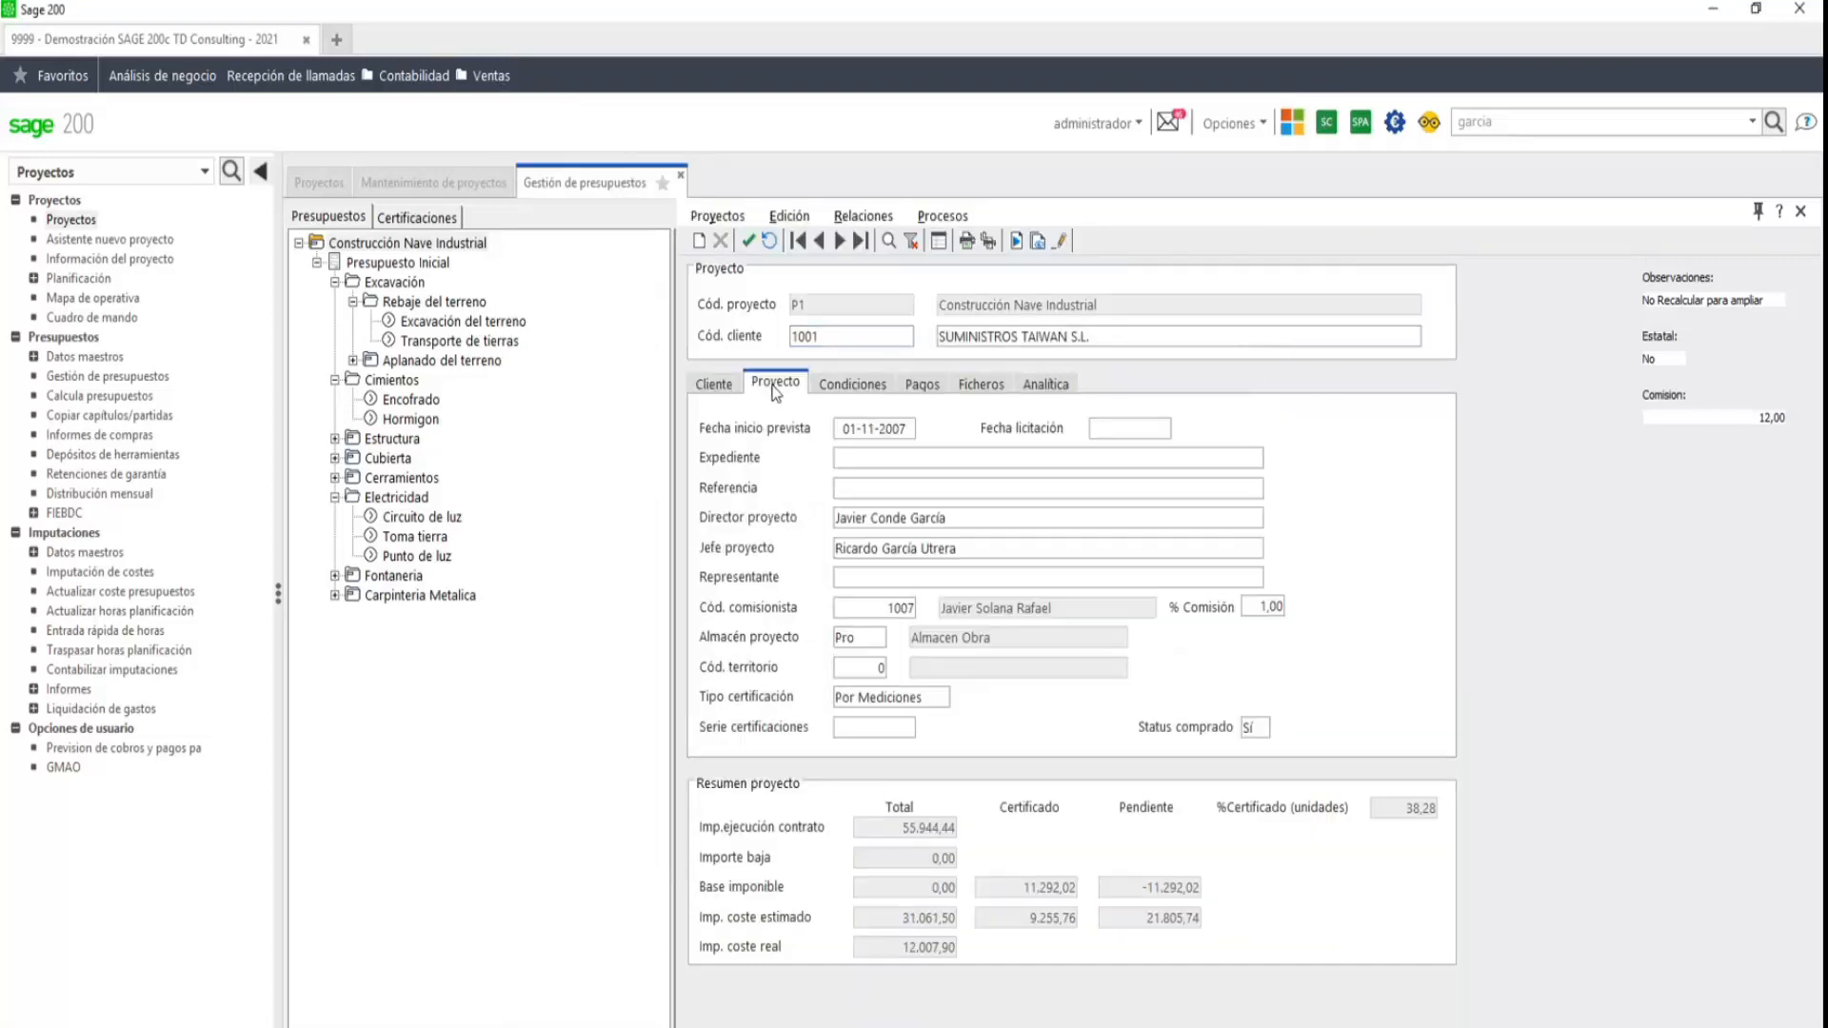
left_click(859, 635)
- Open the Mover capítulos process to view its options for the project, and cancel it
left_click(937, 217)
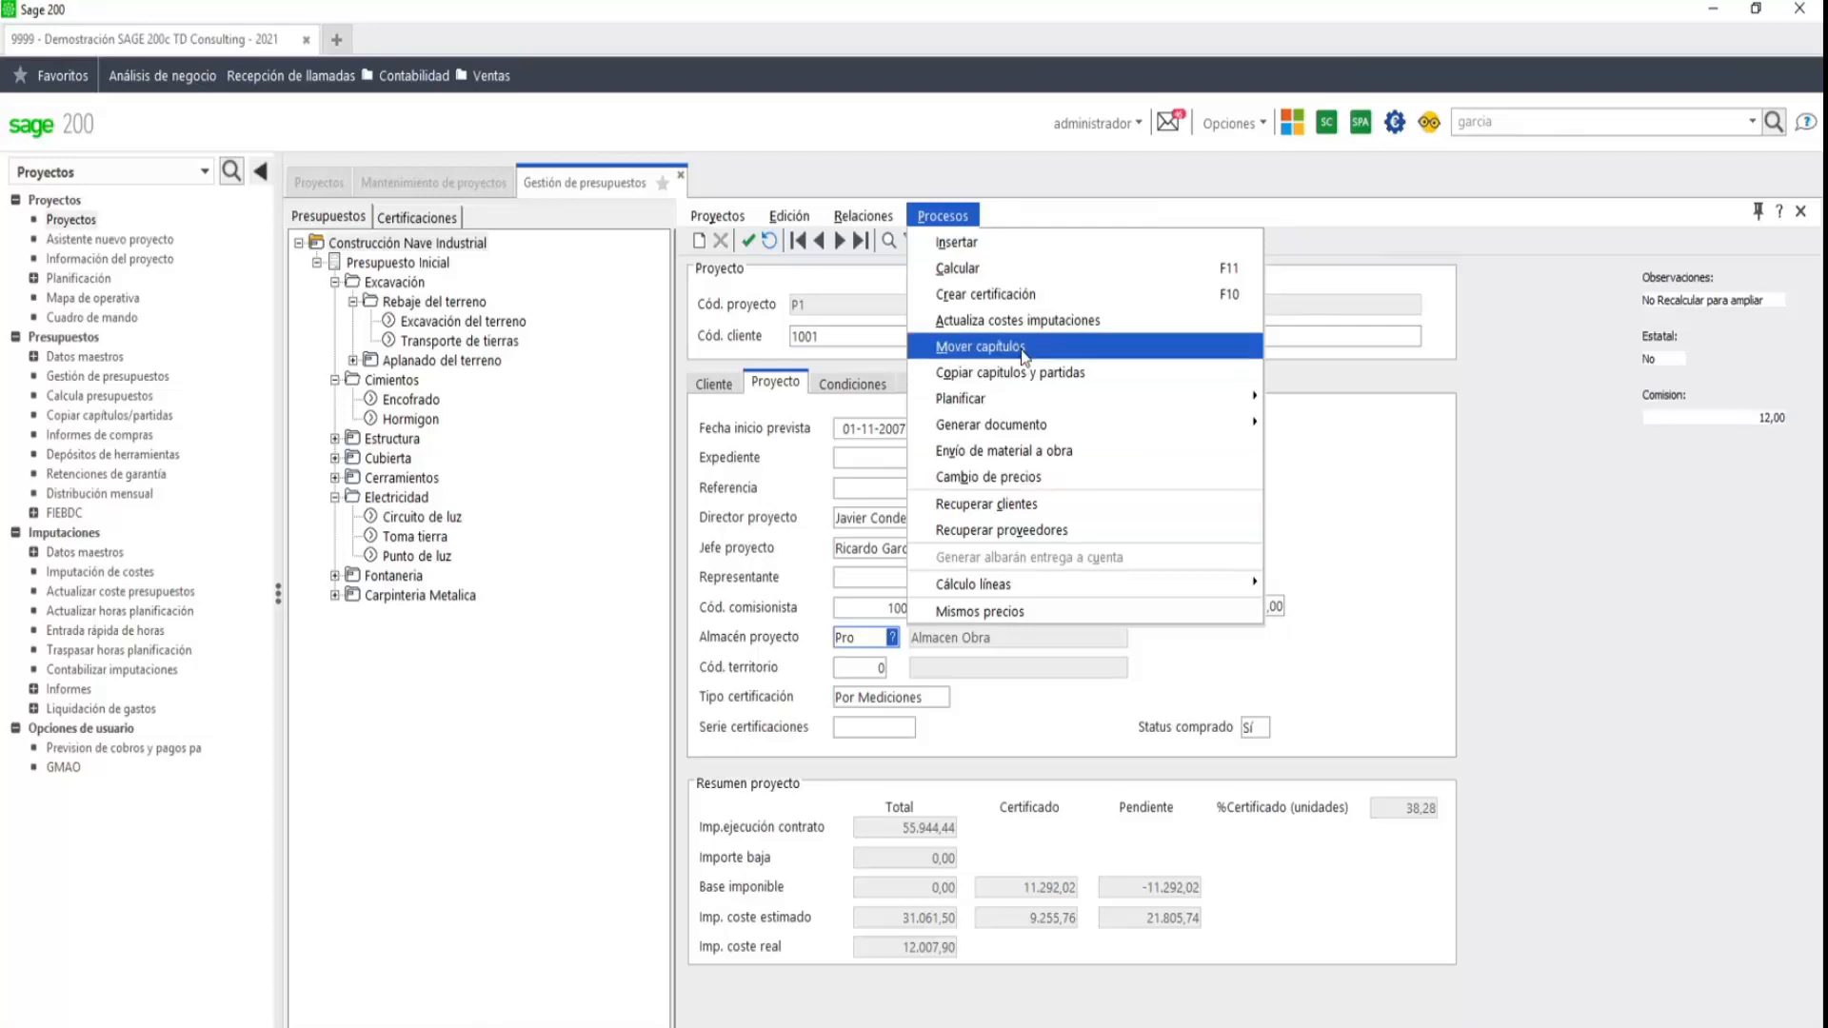
left_click(972, 352)
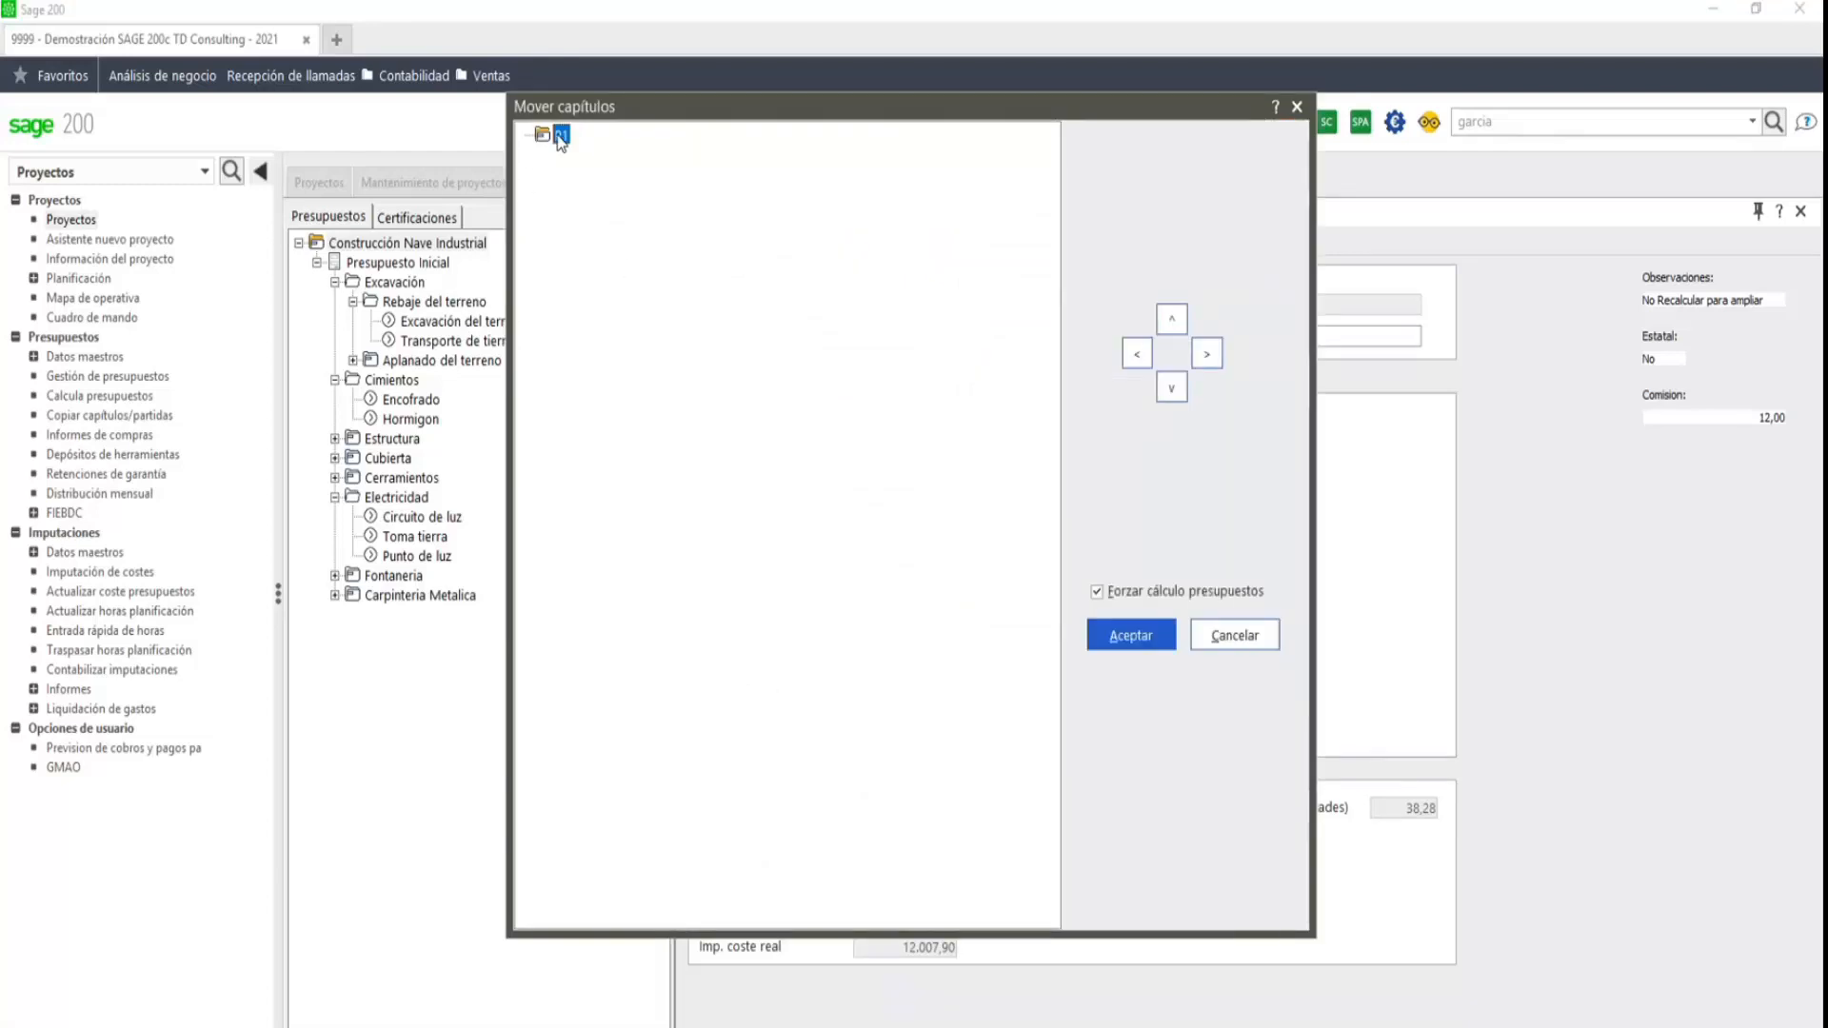
left_click(1234, 635)
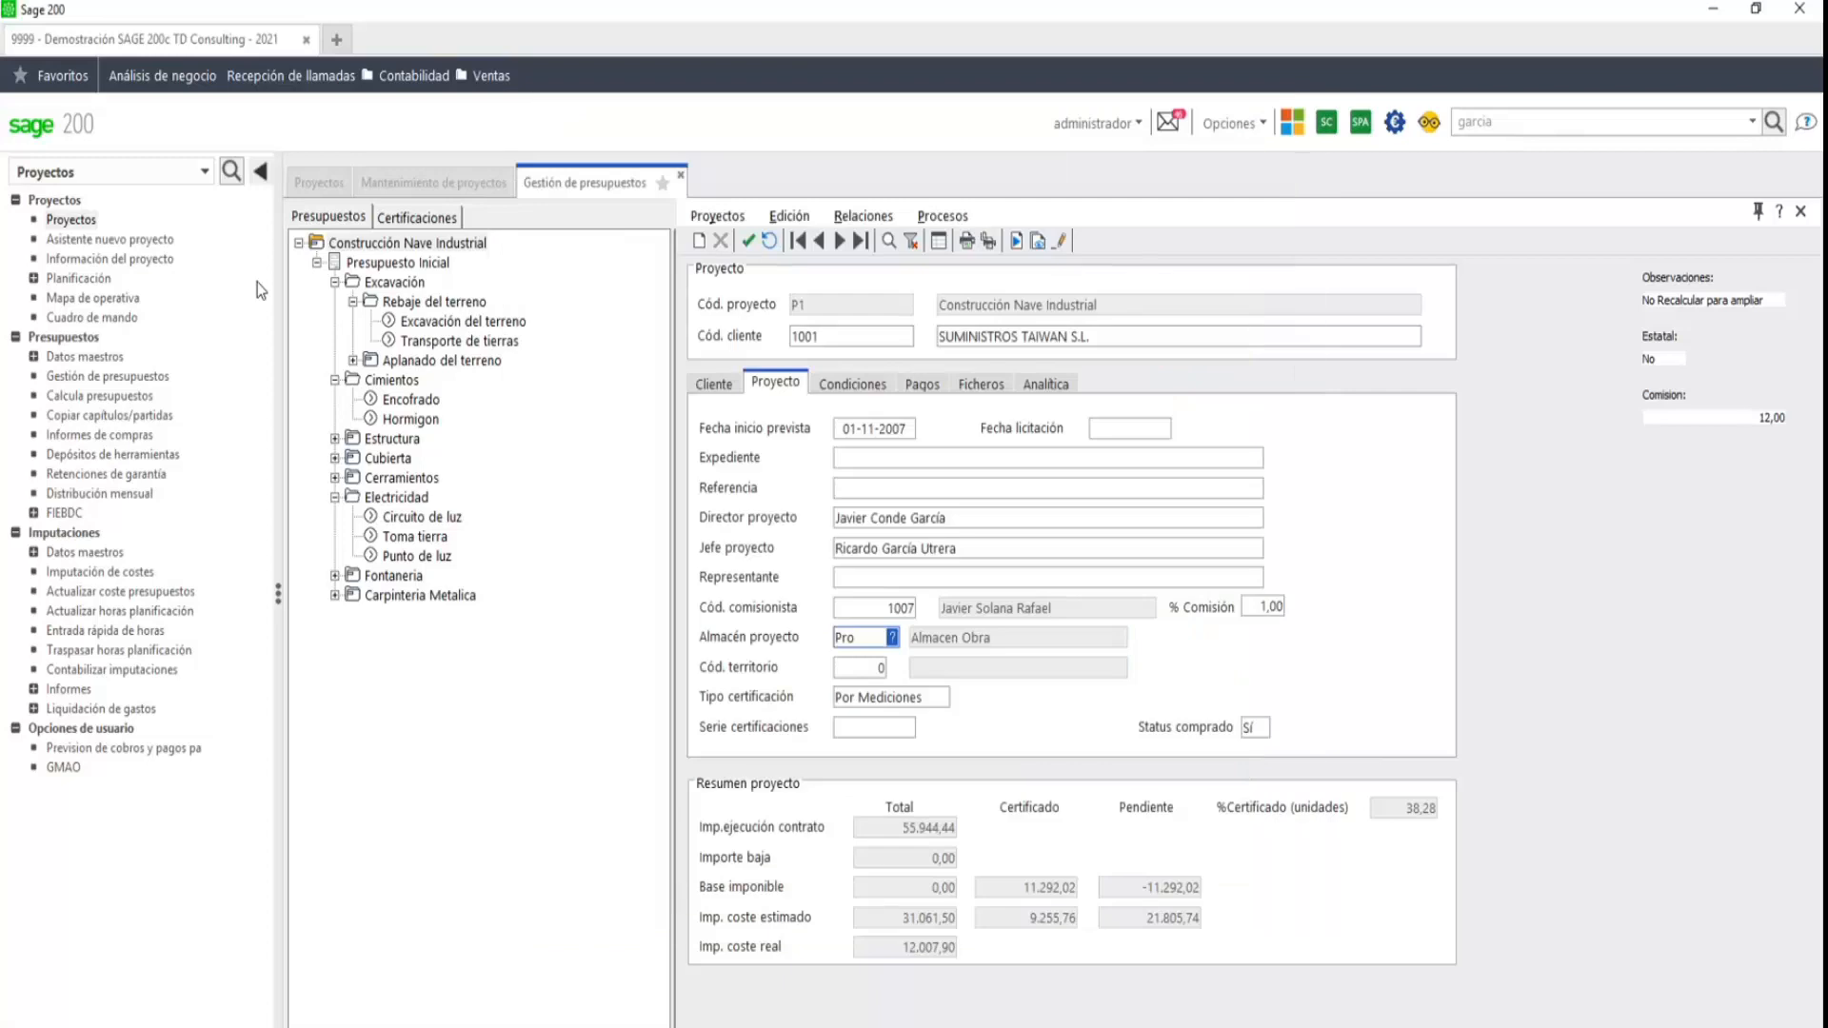
- Compare the processes available for the Construcción Nave Industrial project with those of its Presupuesto Inicial budget
left_click(436, 243)
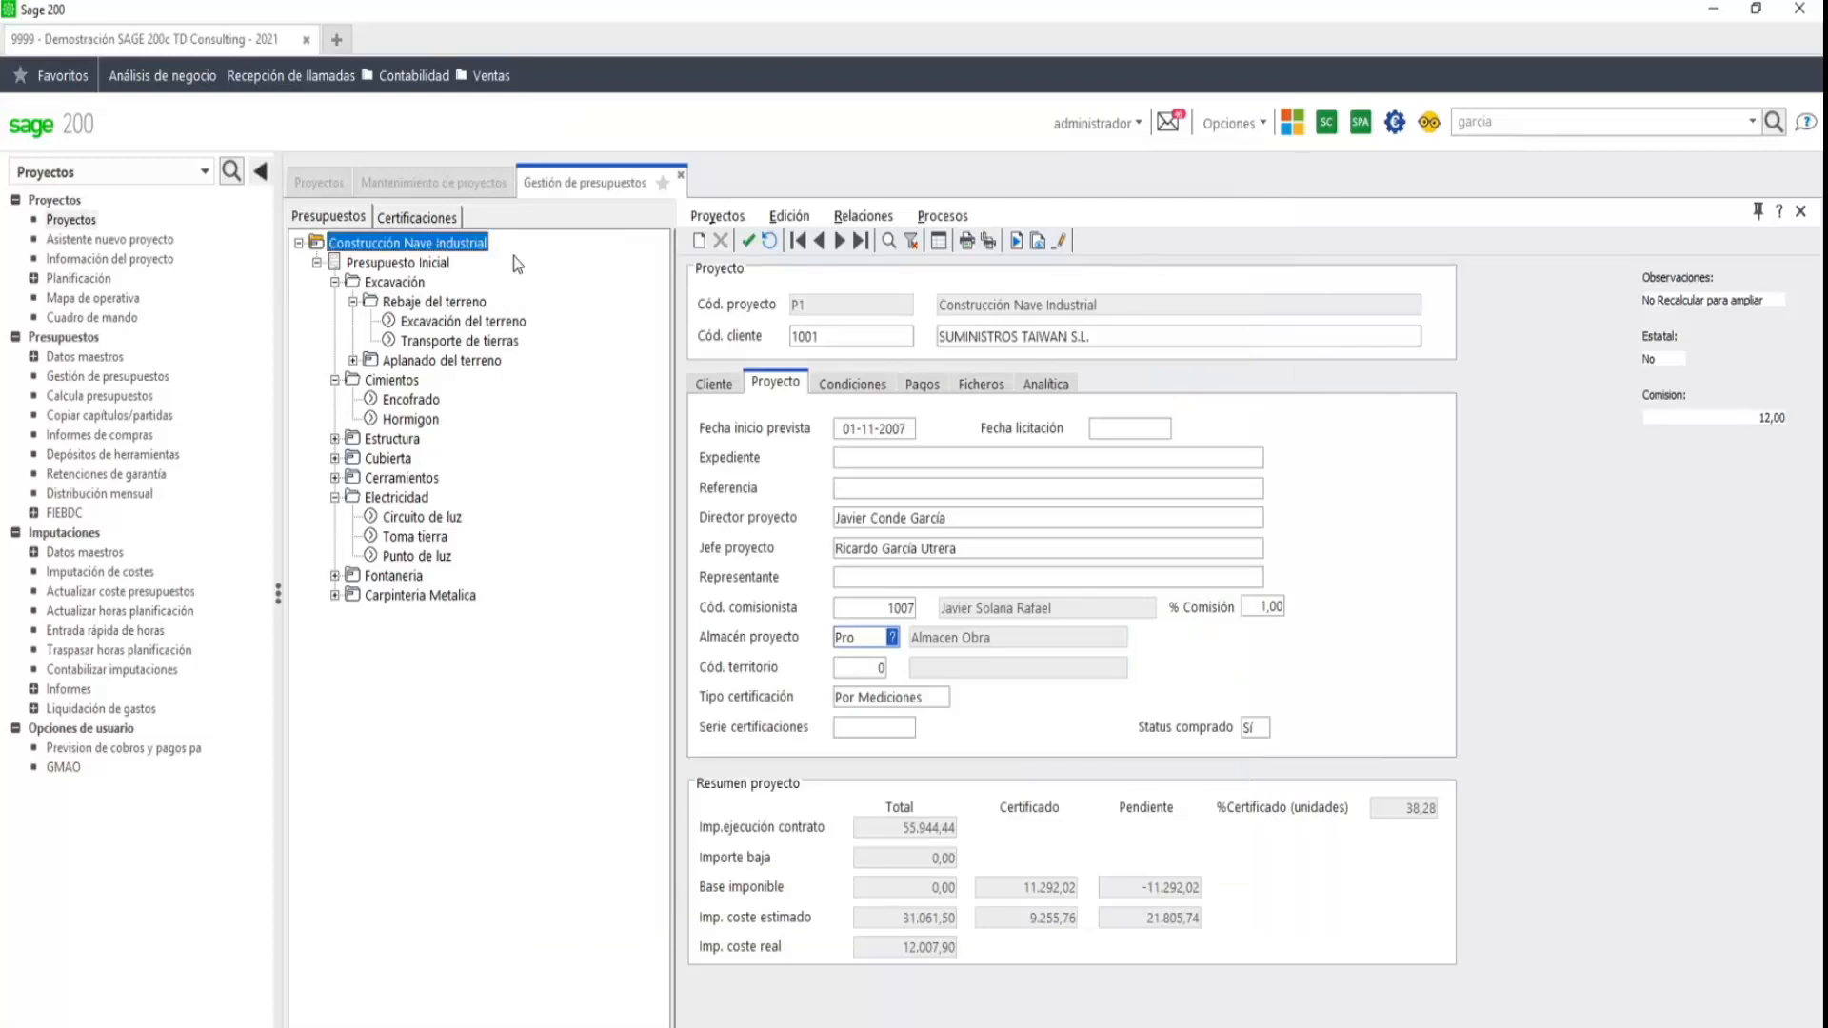
left_click(942, 217)
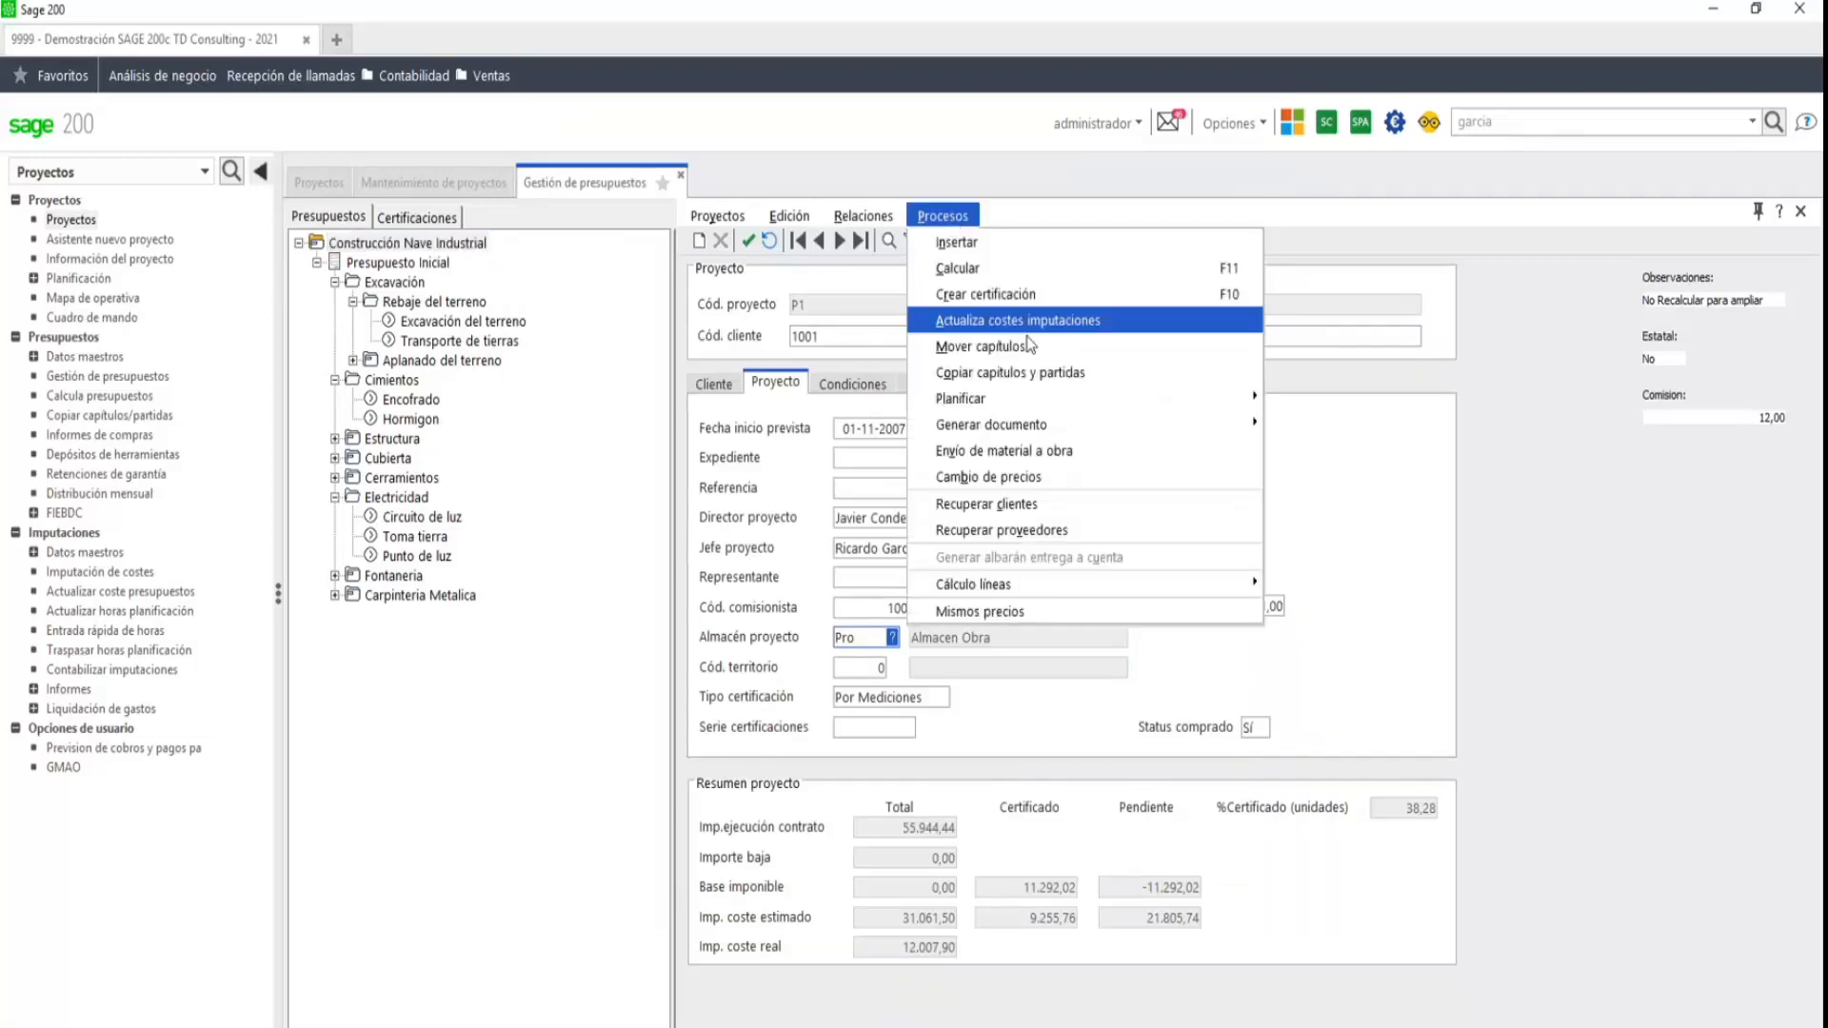
left_click(401, 269)
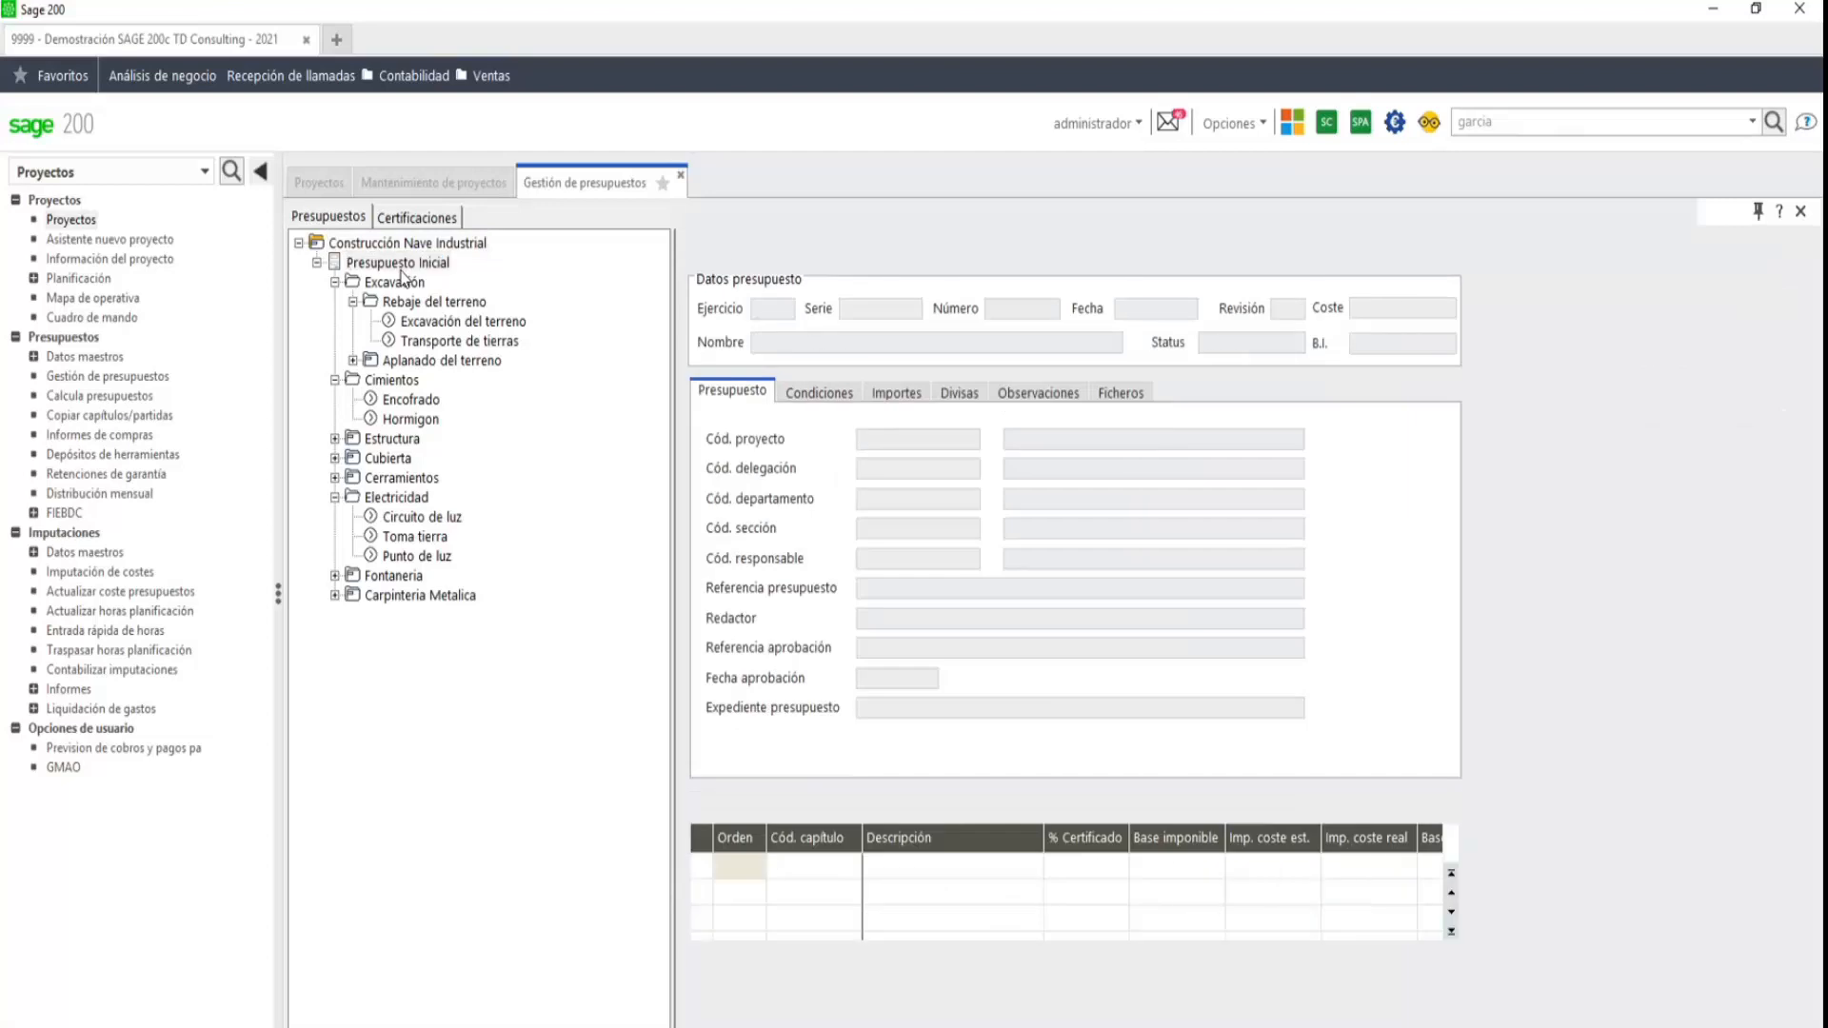
left_click(943, 217)
left_click(945, 224)
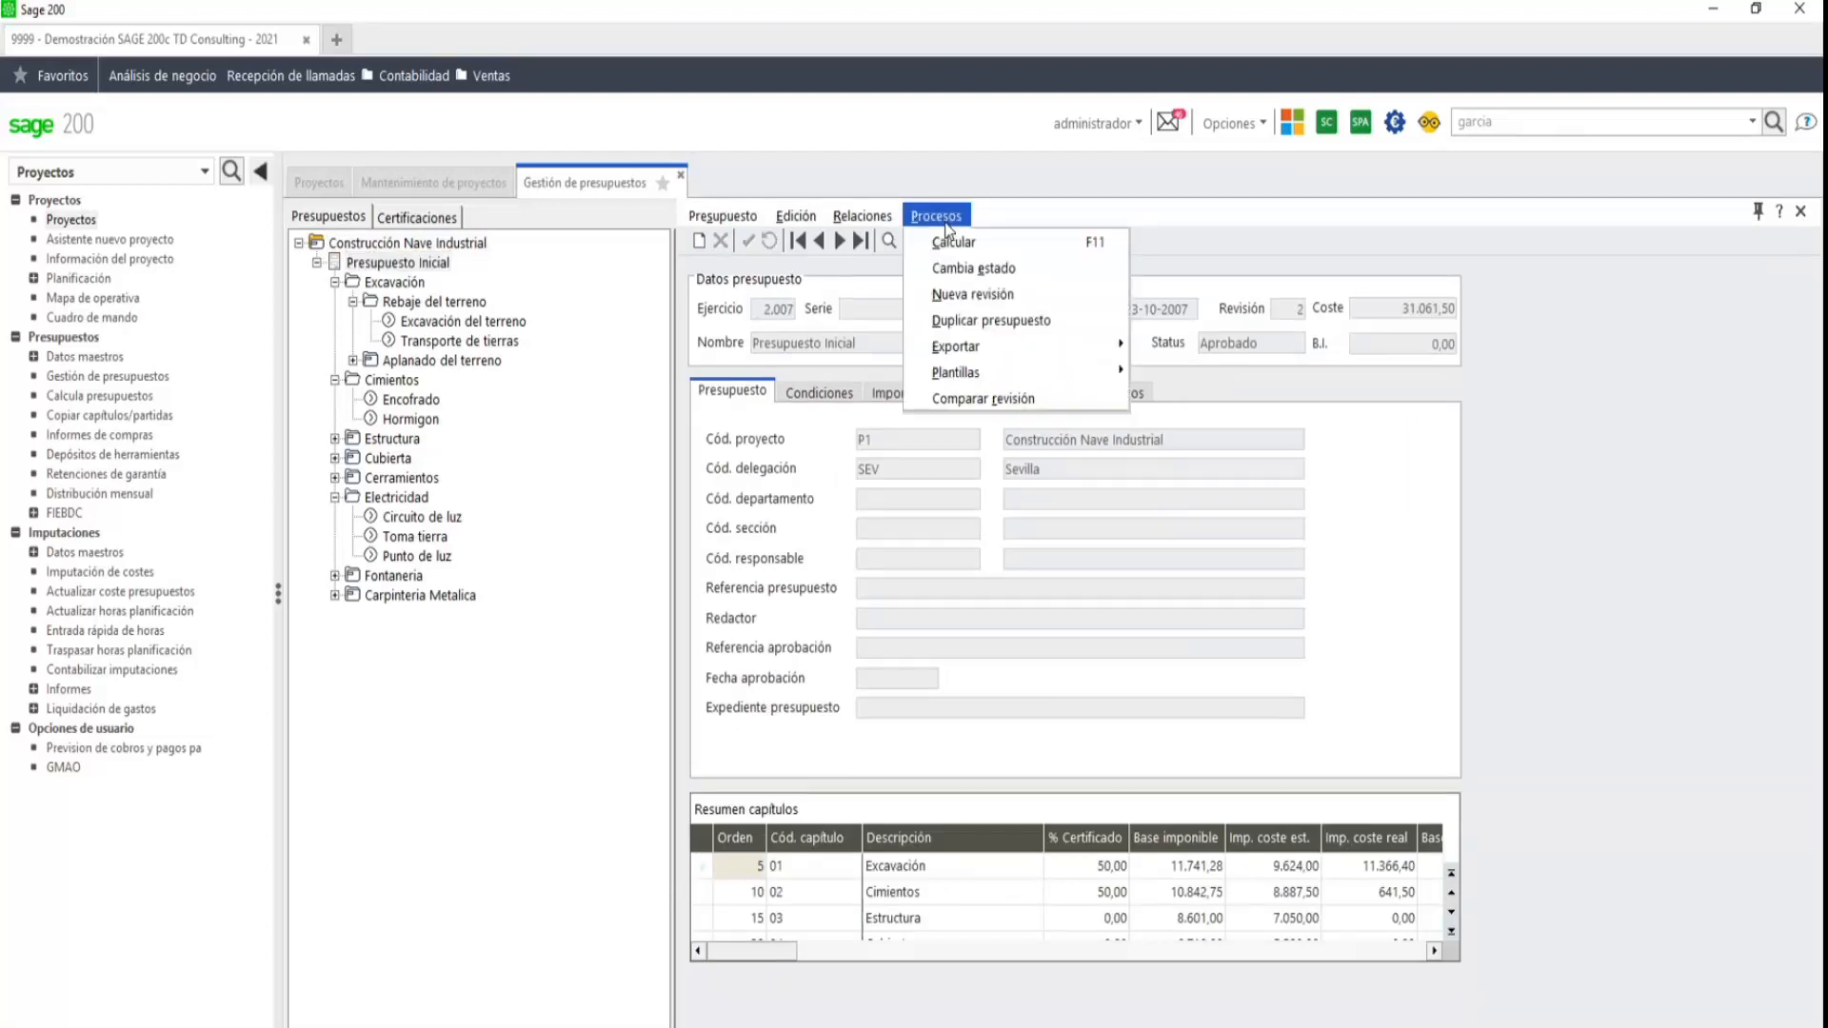
left_click(465, 245)
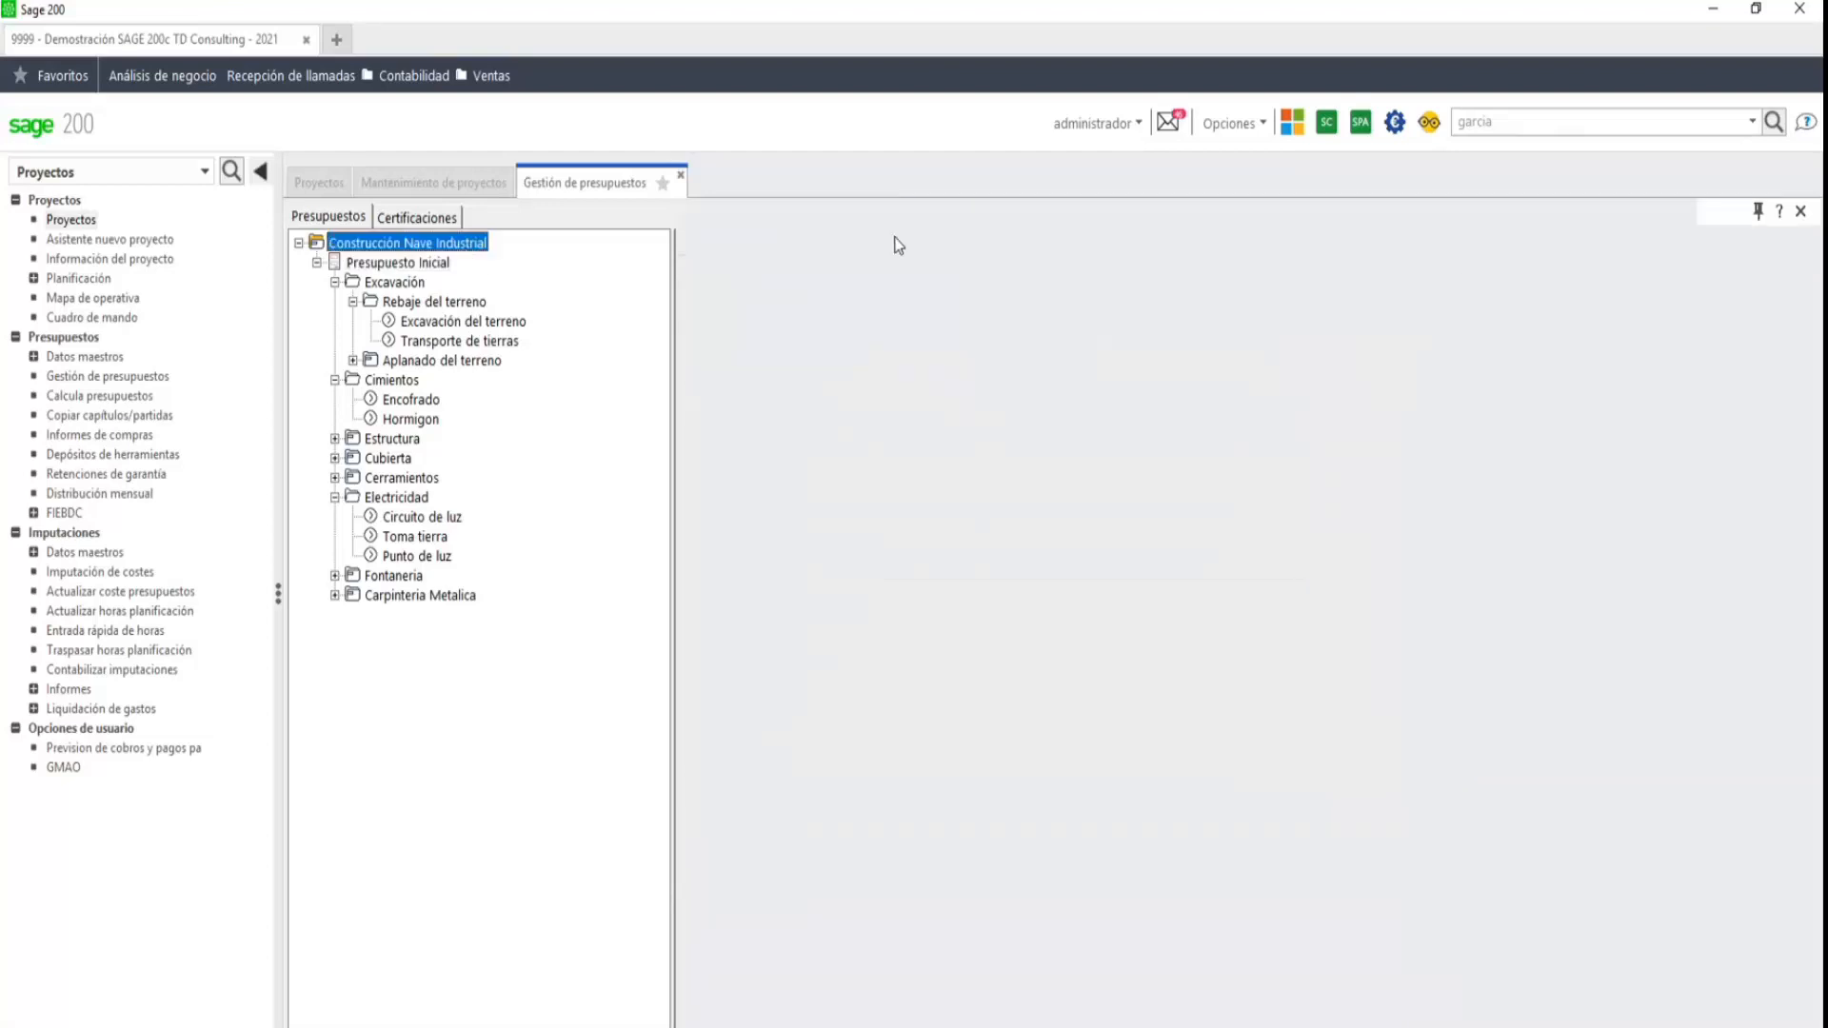
left_click(946, 220)
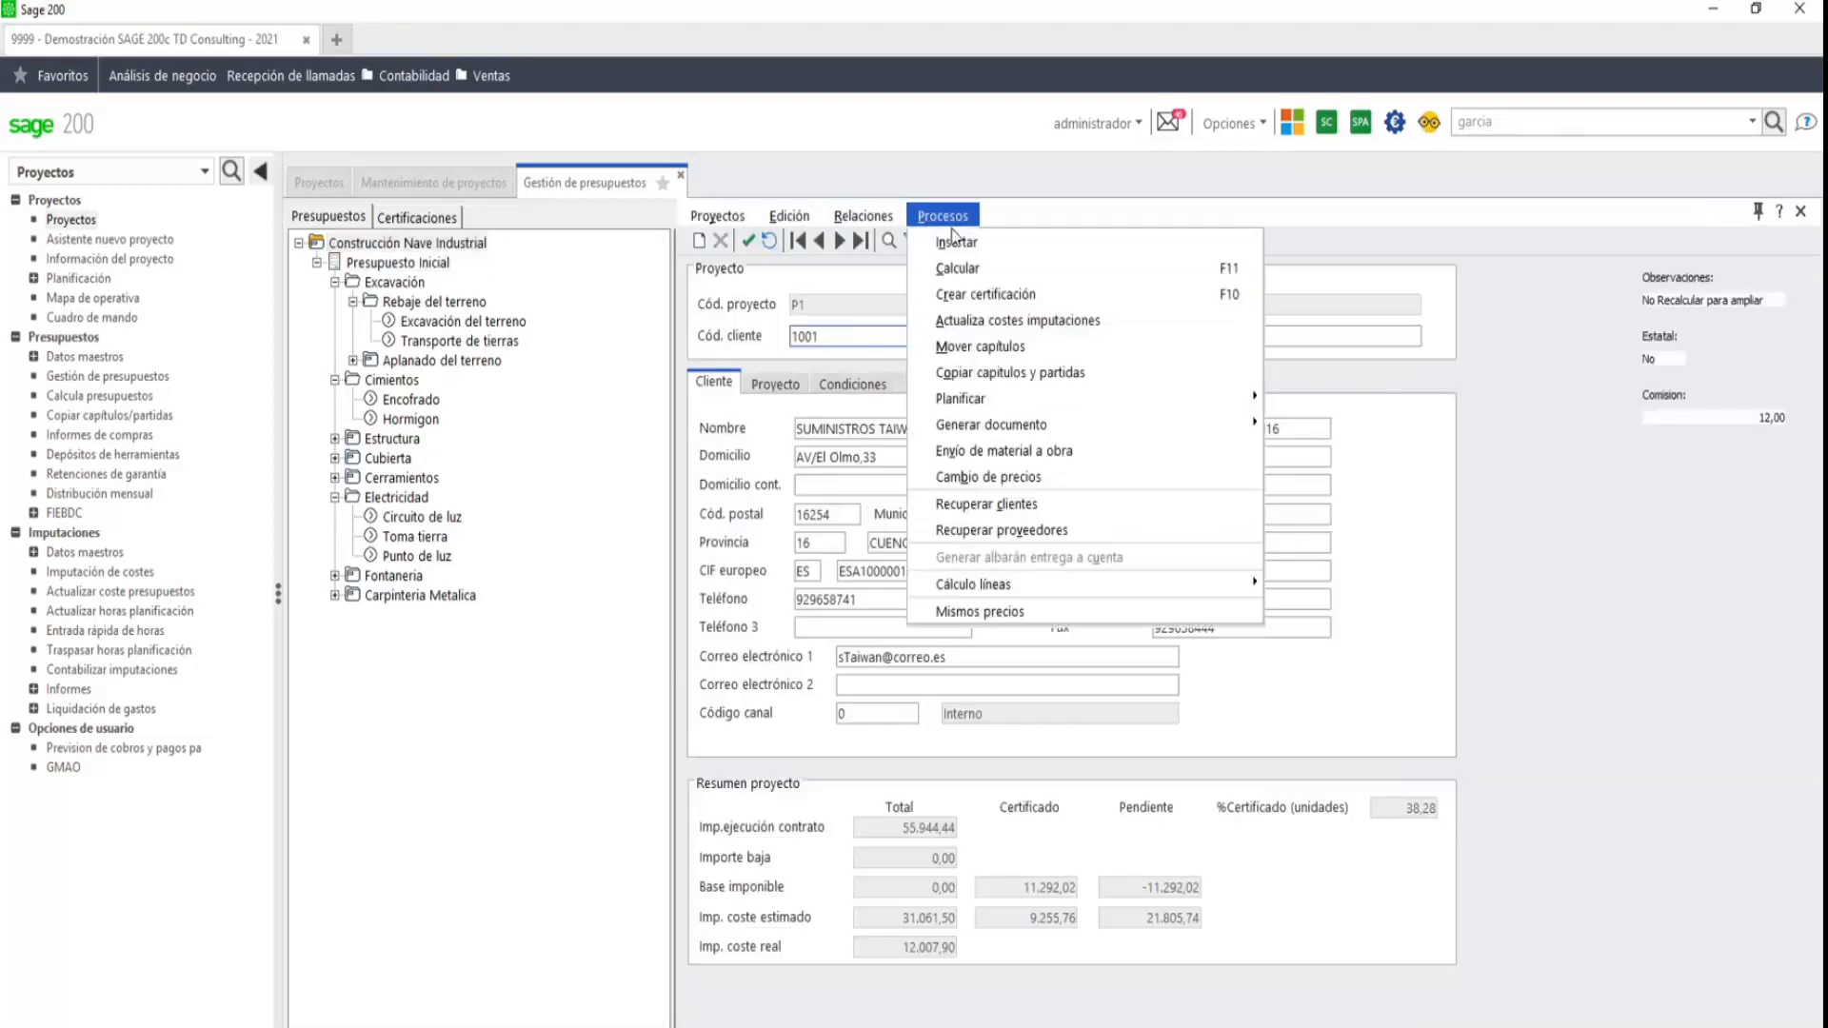
- View the Mover capítulos options for the Construcción Nave Industrial project, cancel the process, and show the project's general data
left_click(984, 351)
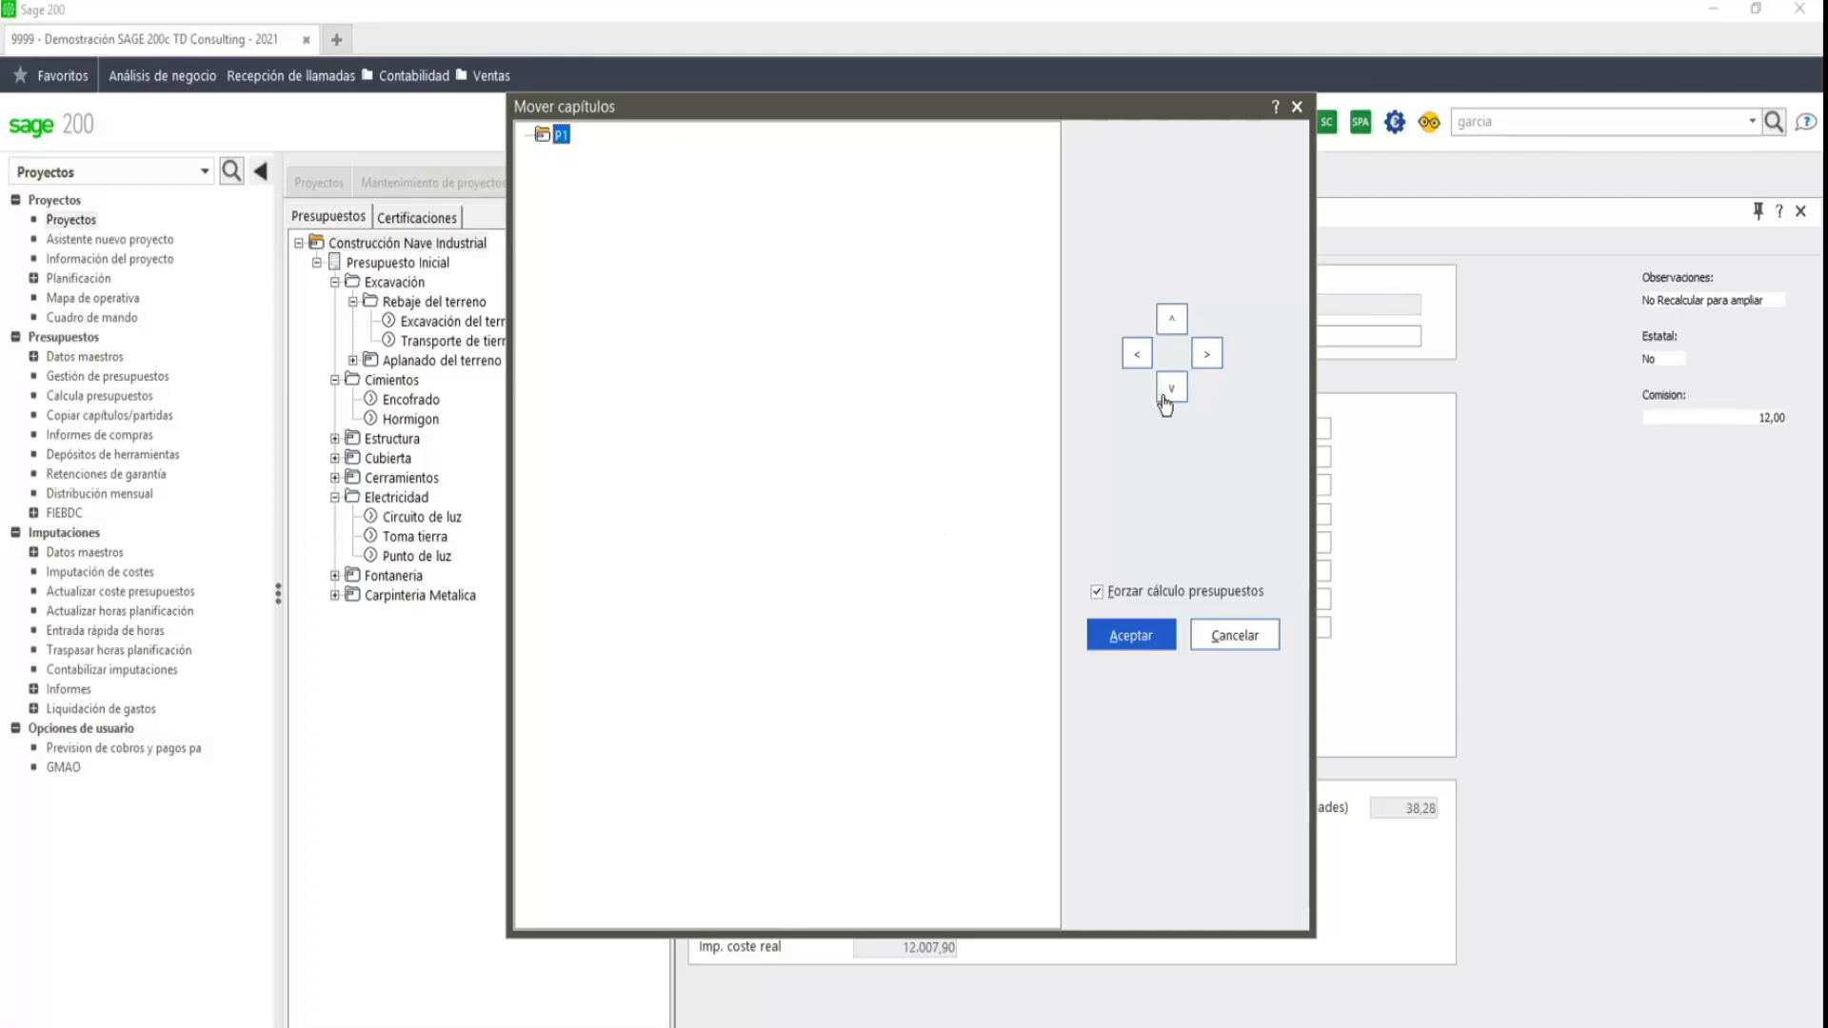
left_click(1240, 636)
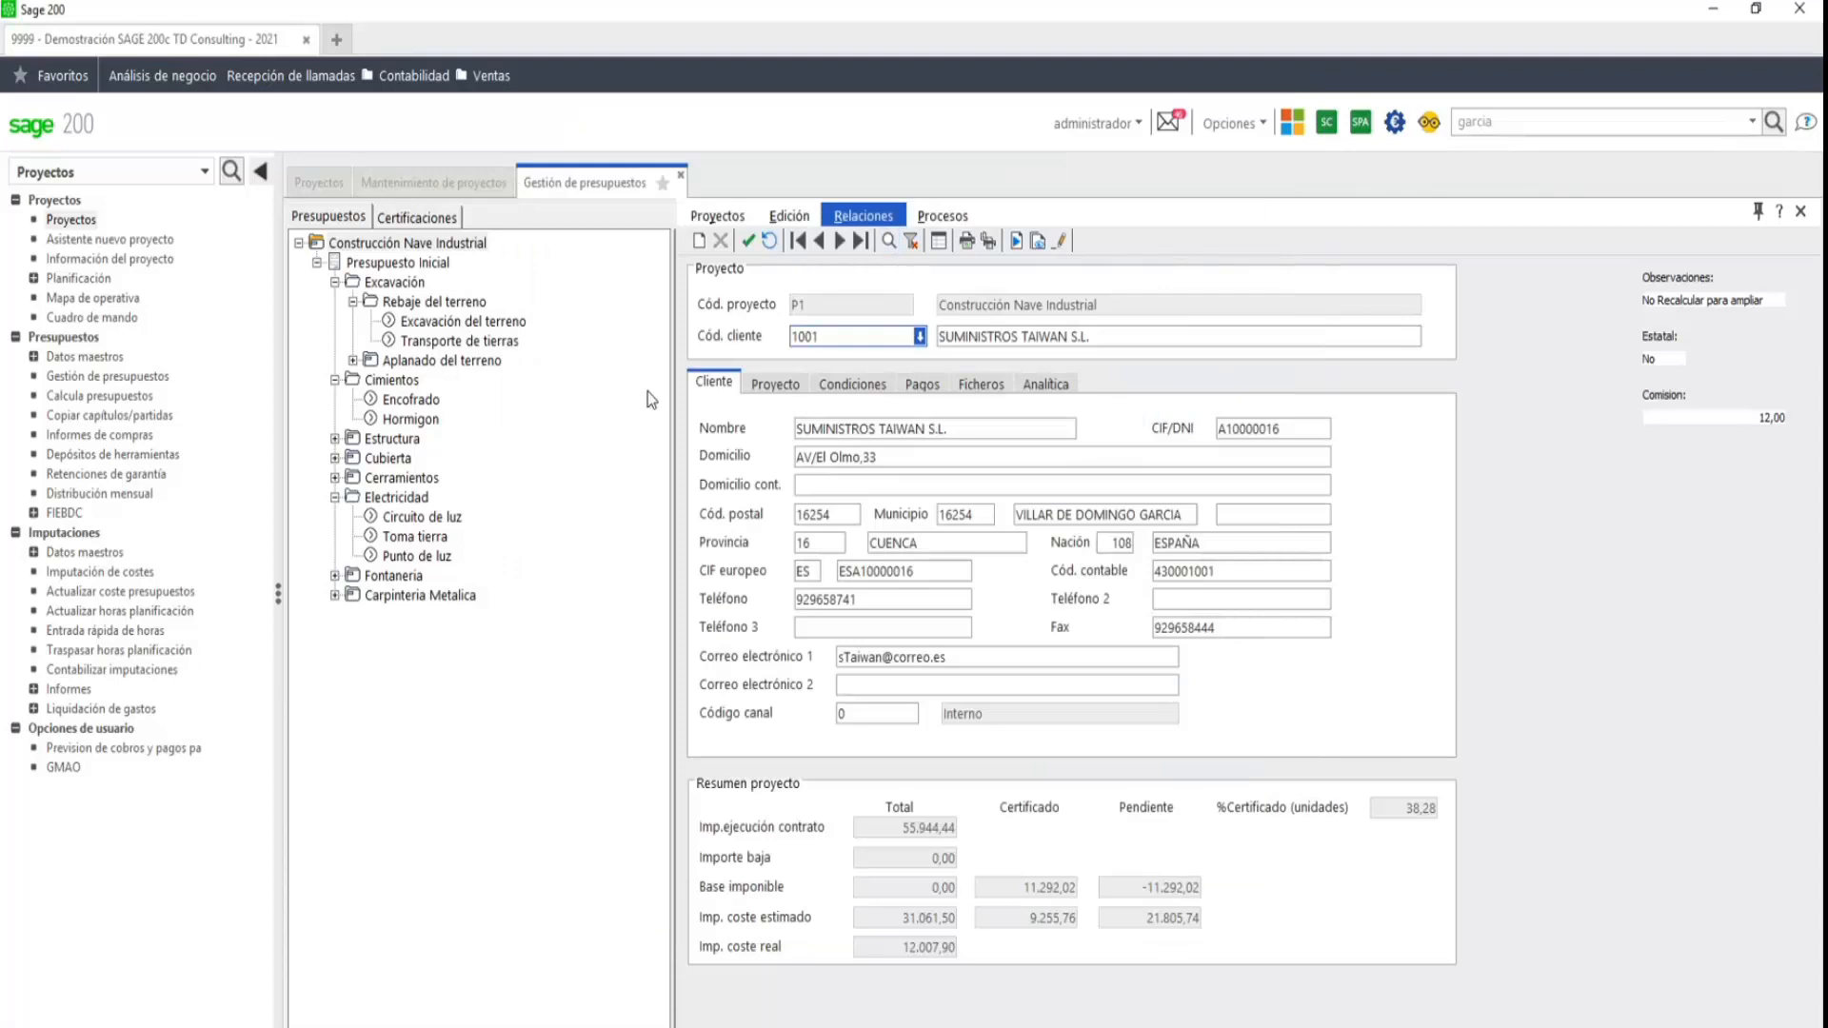
left_click(785, 386)
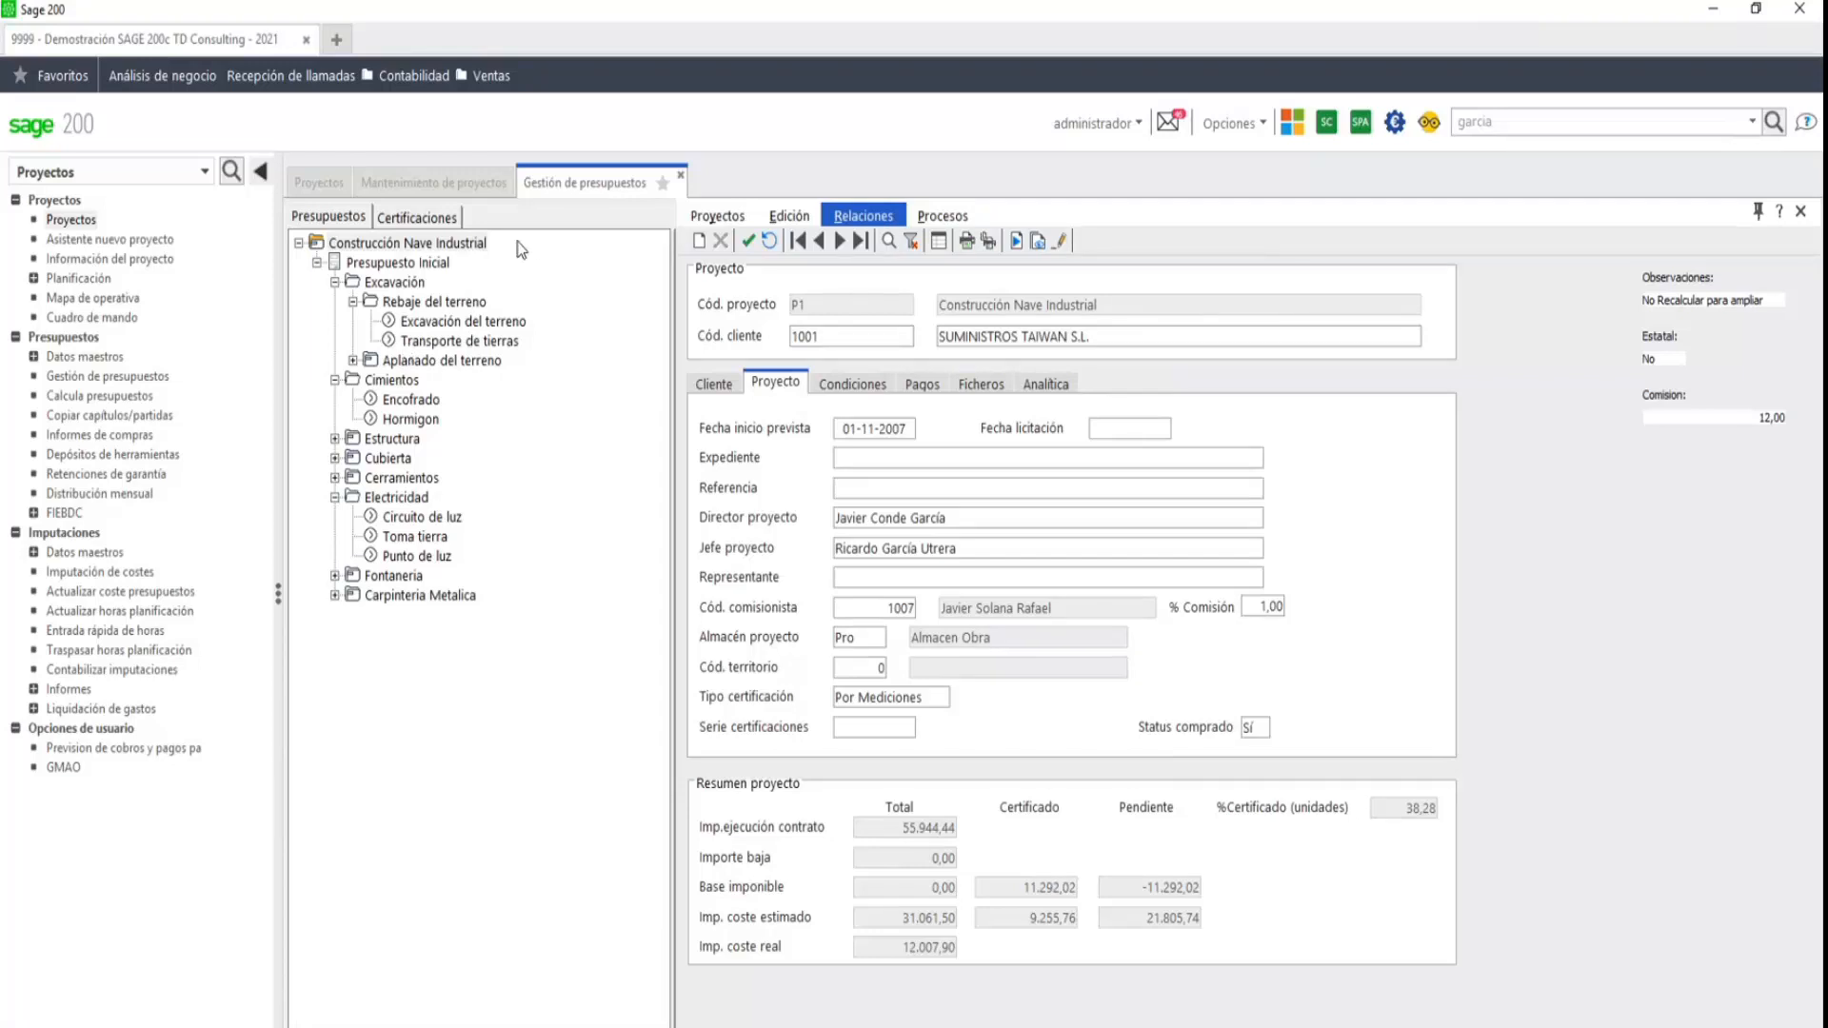
- Try to open the budgets of project P9, Lanzamiento Producto nuevo, from its record, and close the budget and project windows
left_click(434, 179)
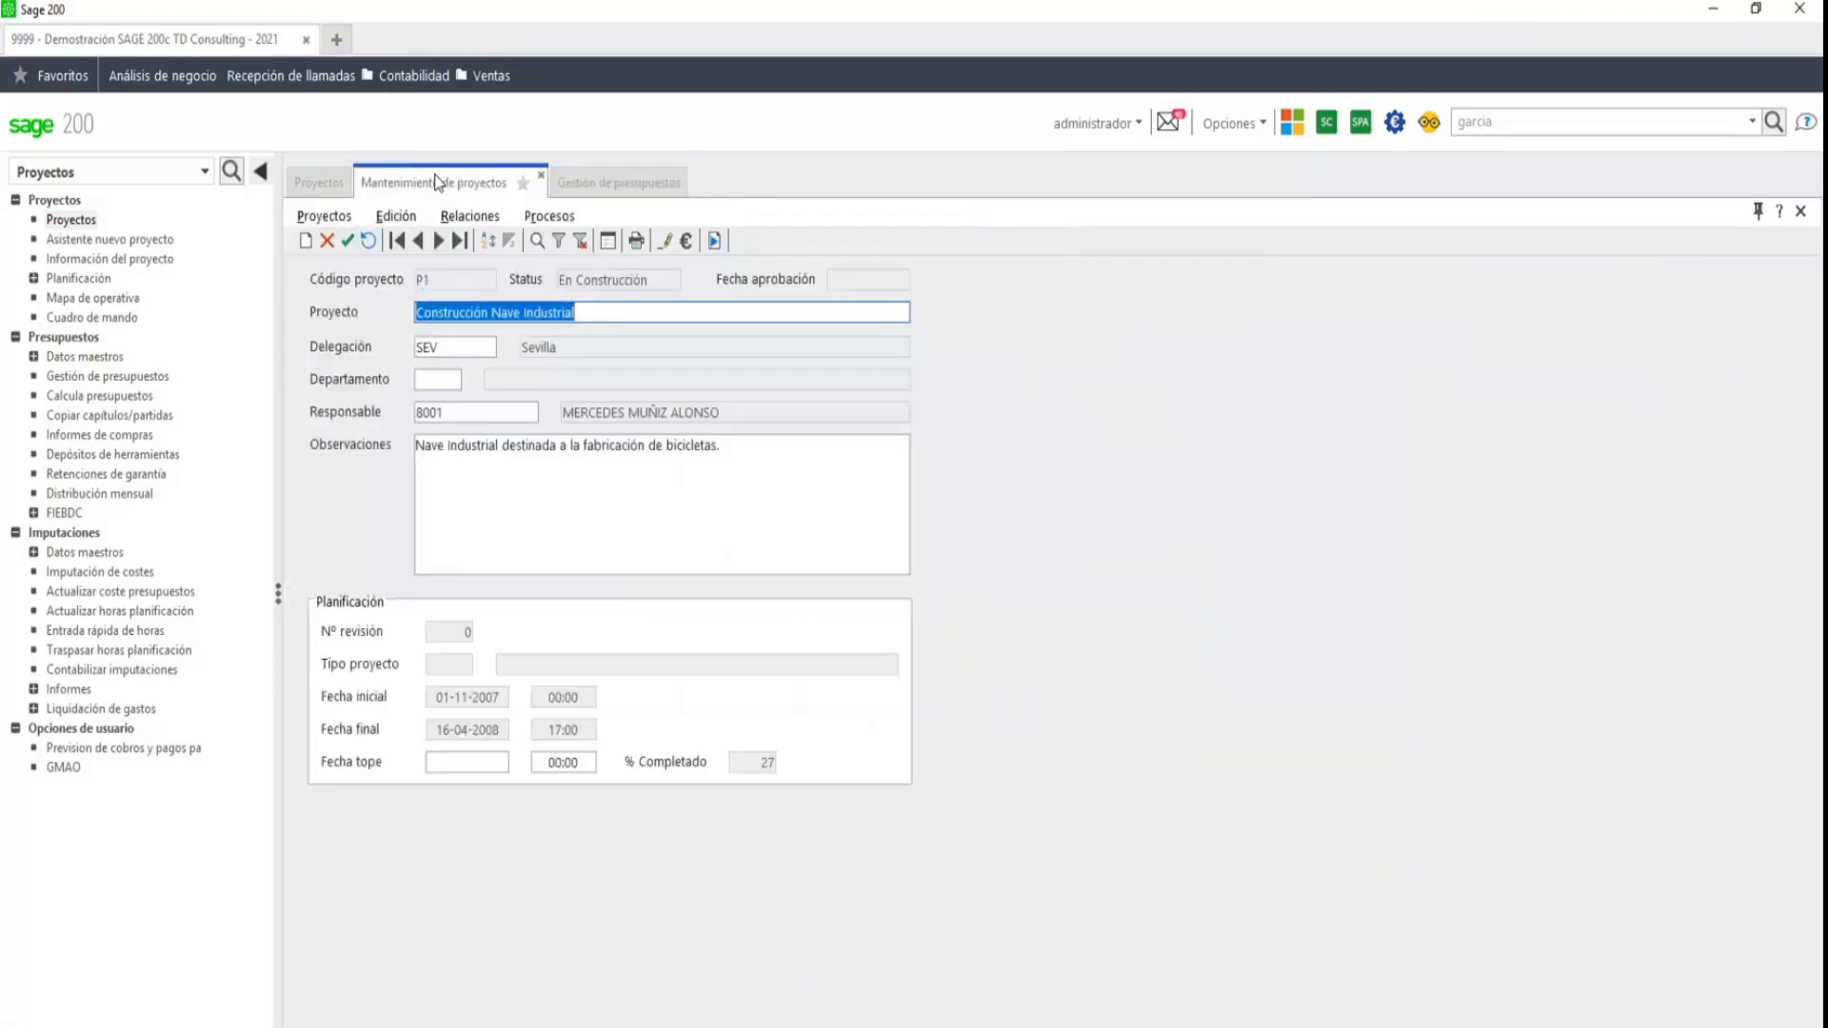
left_click(322, 183)
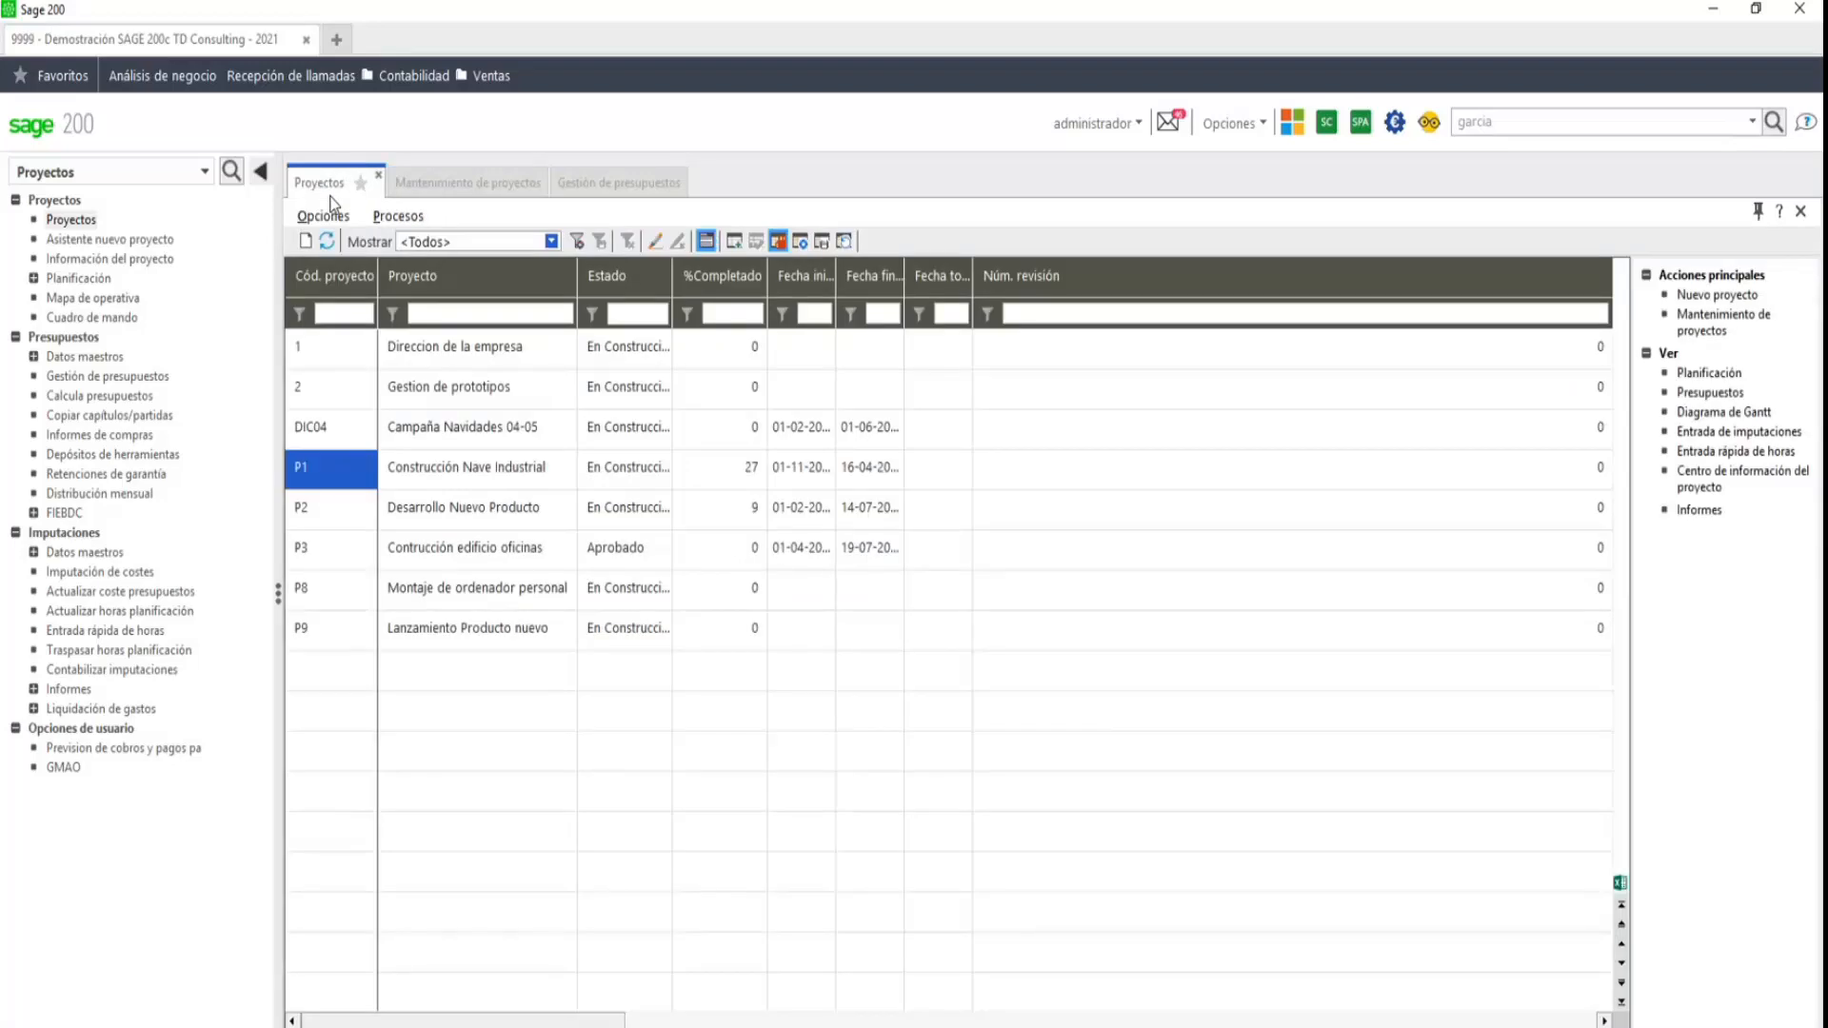
left_click(324, 629)
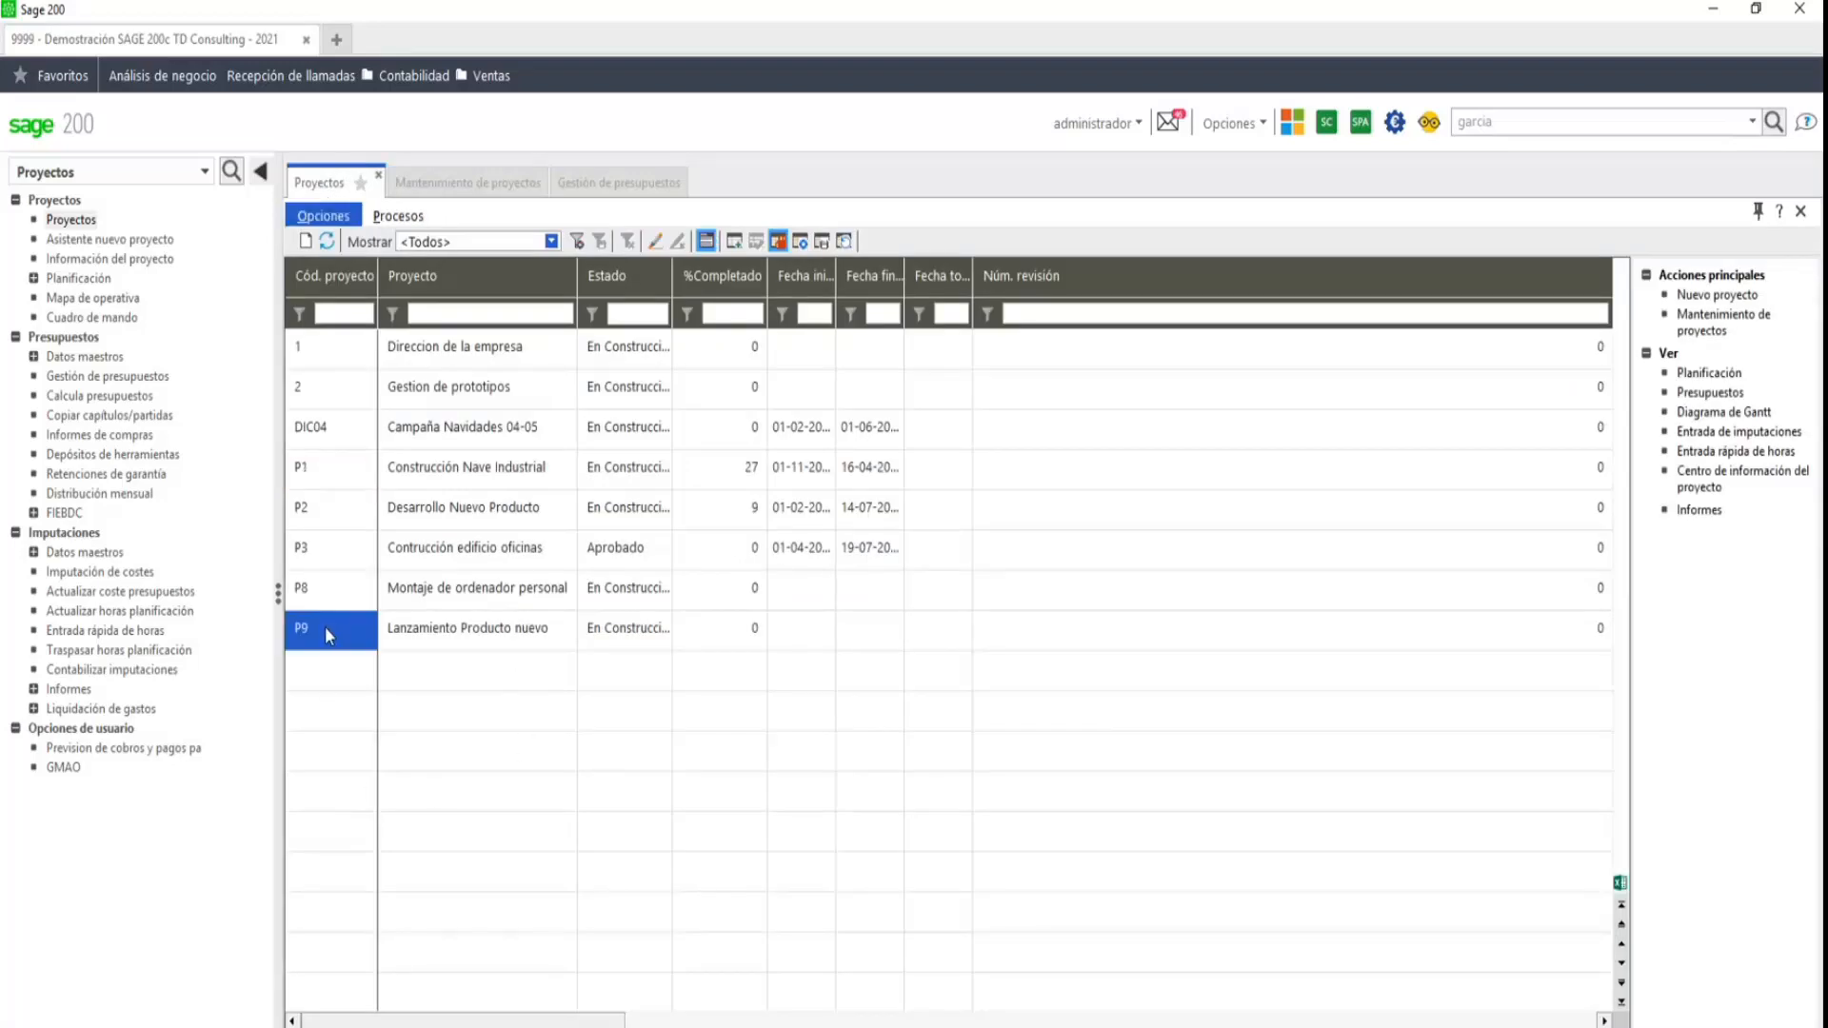
double_click(323, 626)
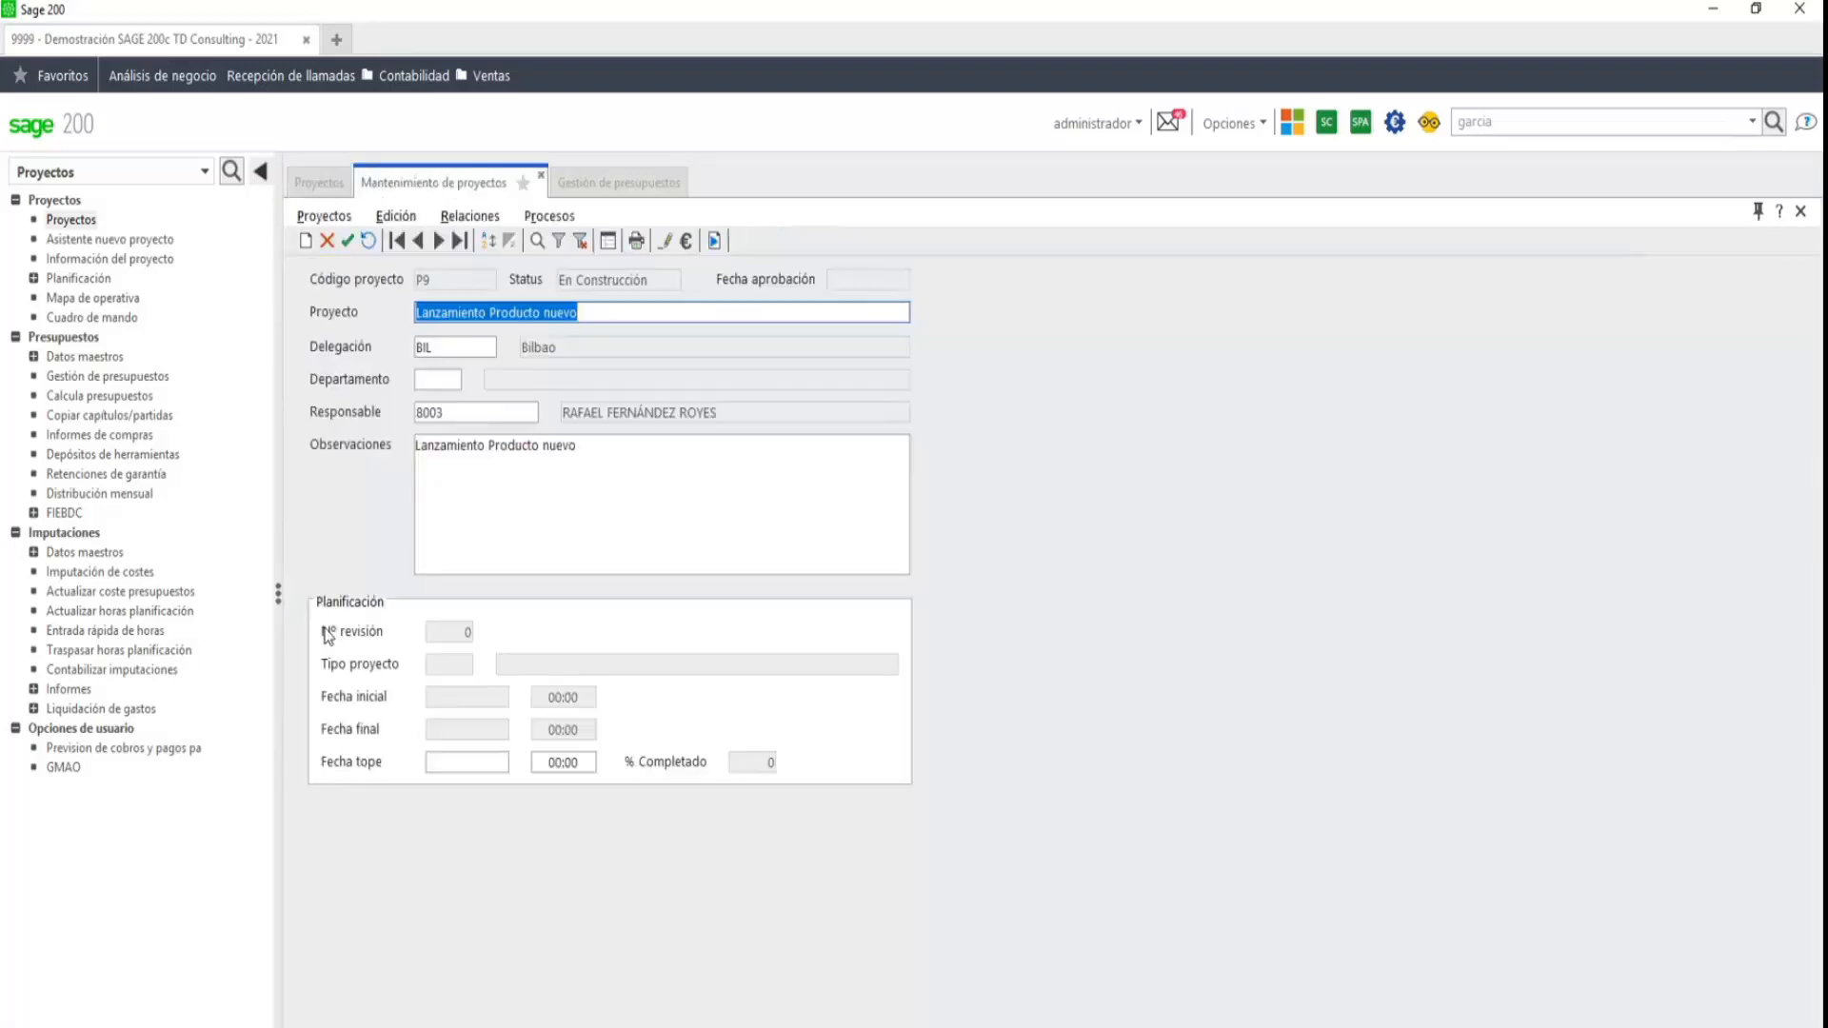
left_click(687, 242)
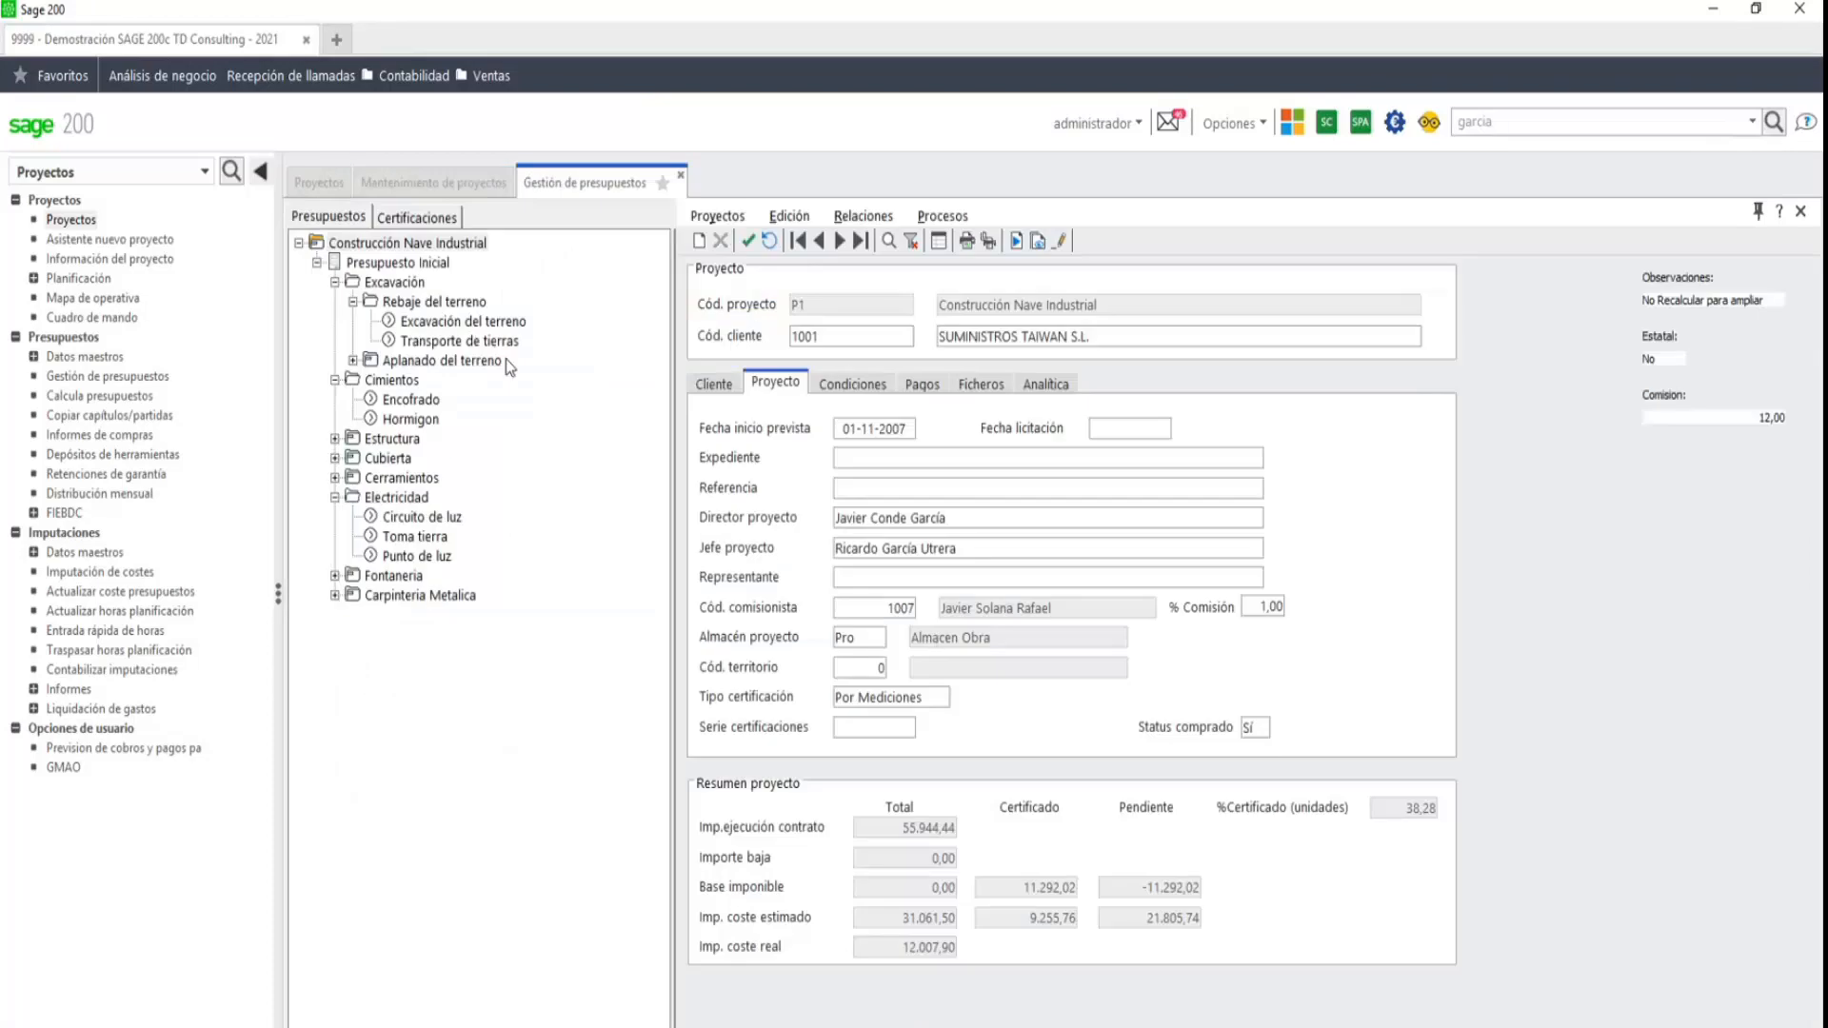
left_click(429, 264)
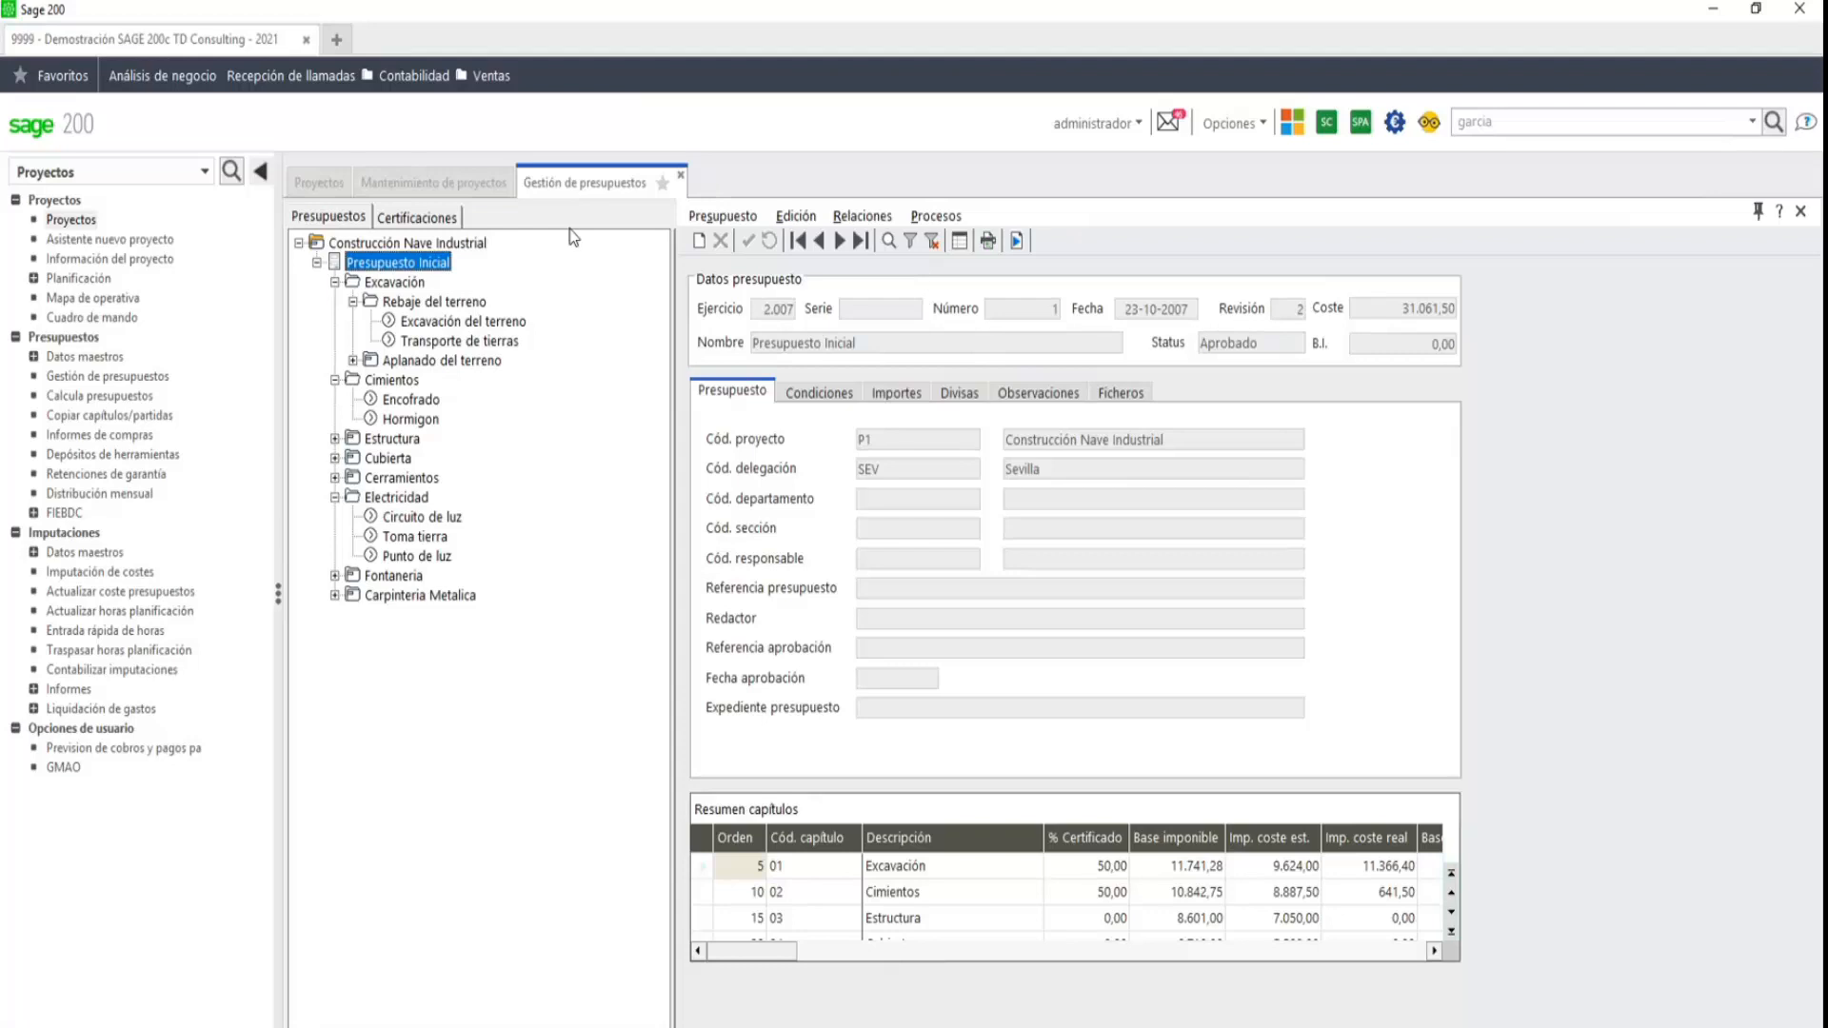
left_click(680, 175)
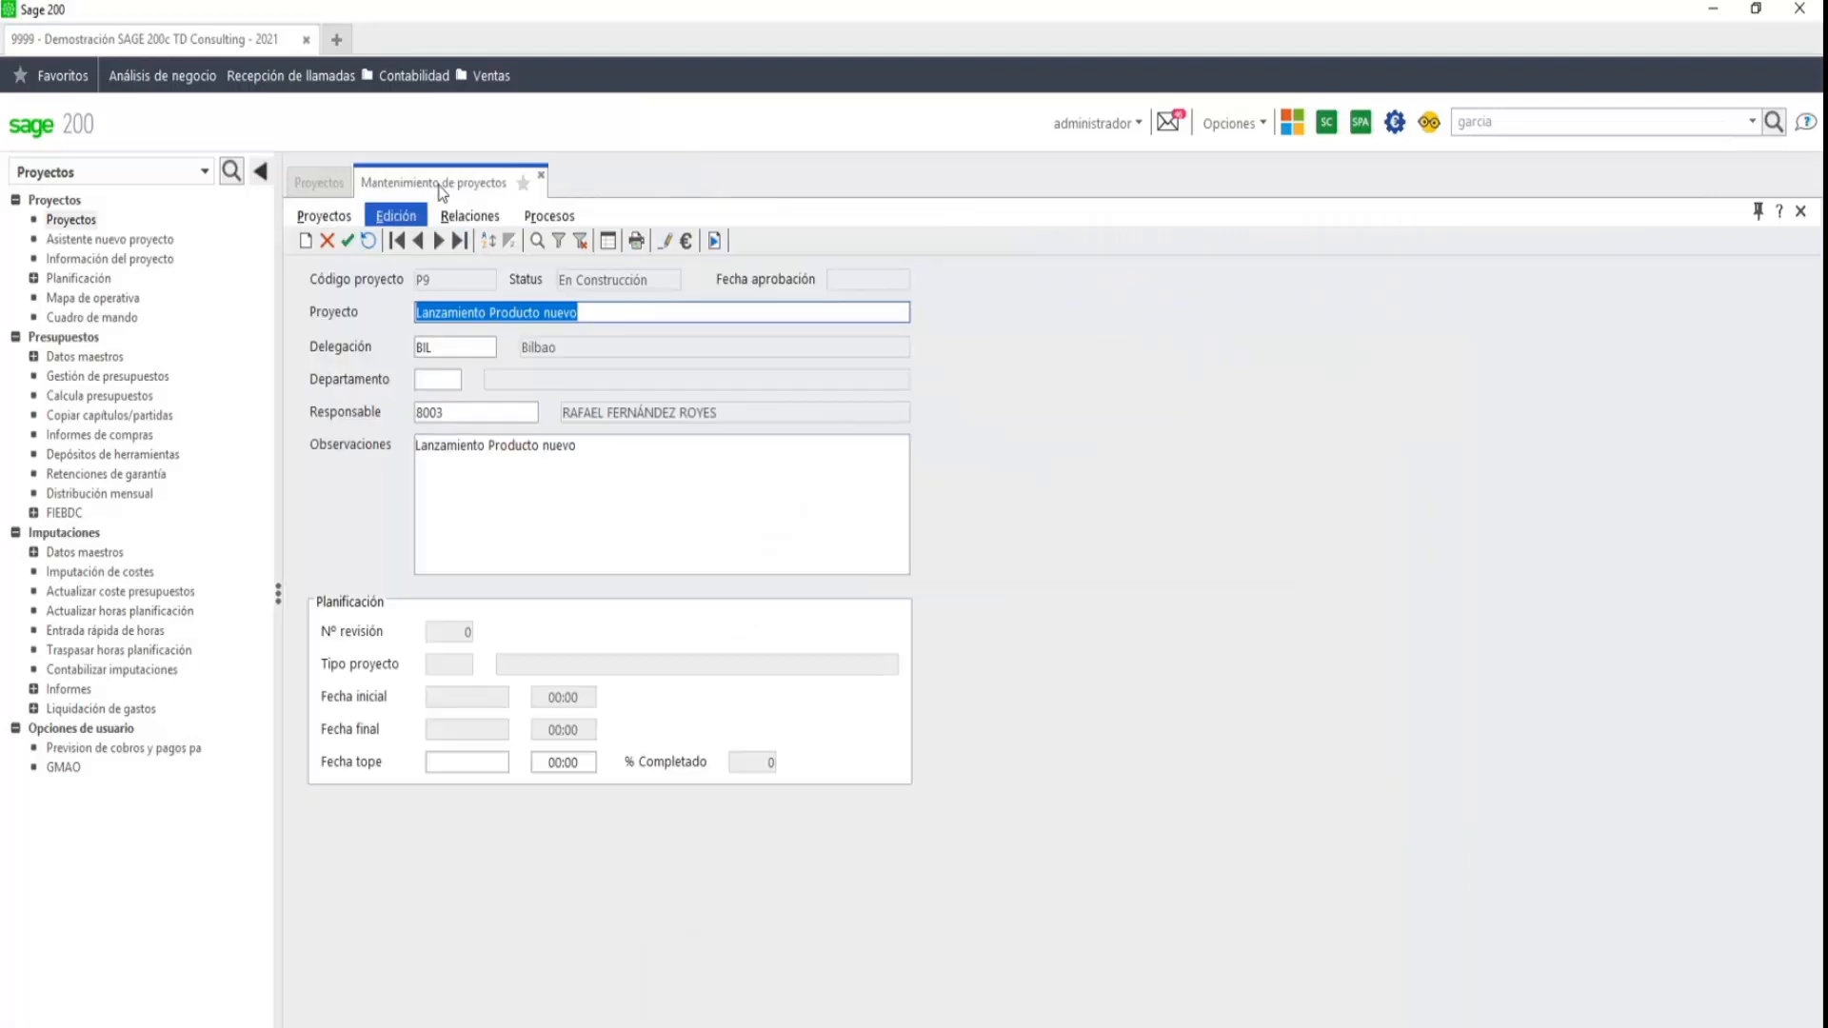
left_click(540, 177)
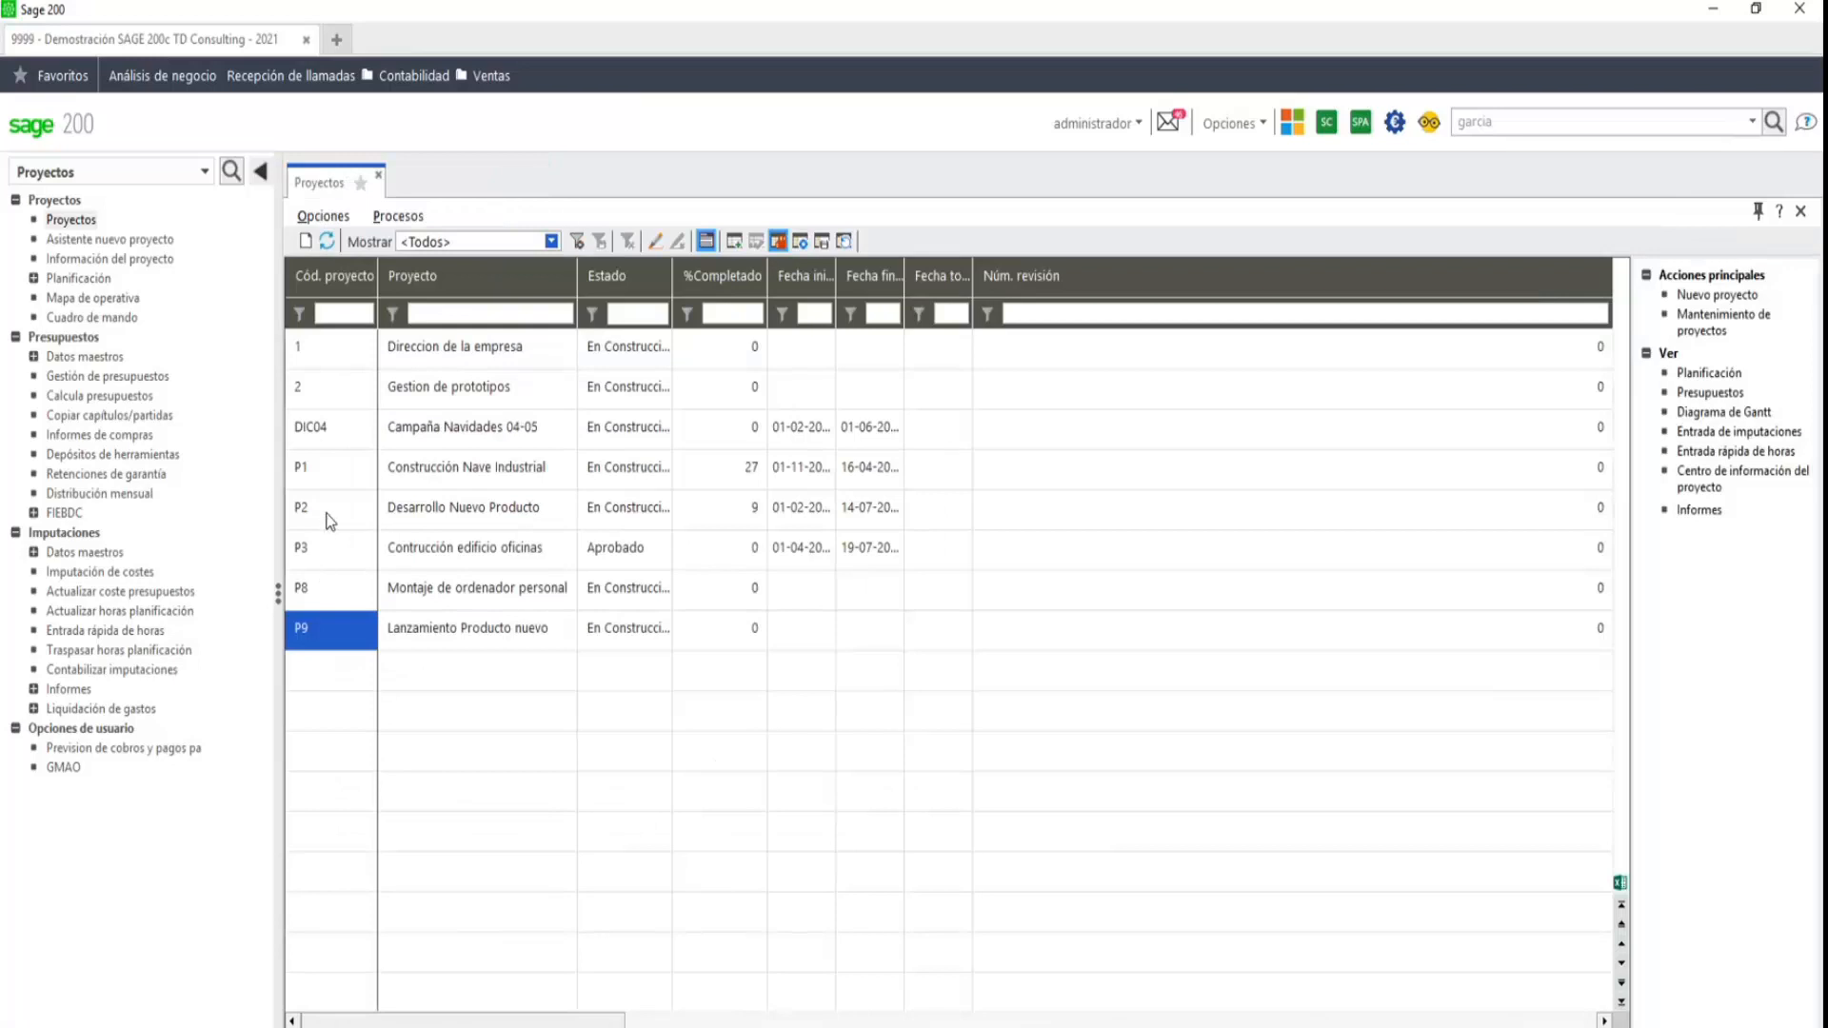
- Open the budgets of project P1, Construcción Nave Industrial, from its record and expand Presupuesto Inicial to show its chapters
left_click(328, 519)
double_click(341, 476)
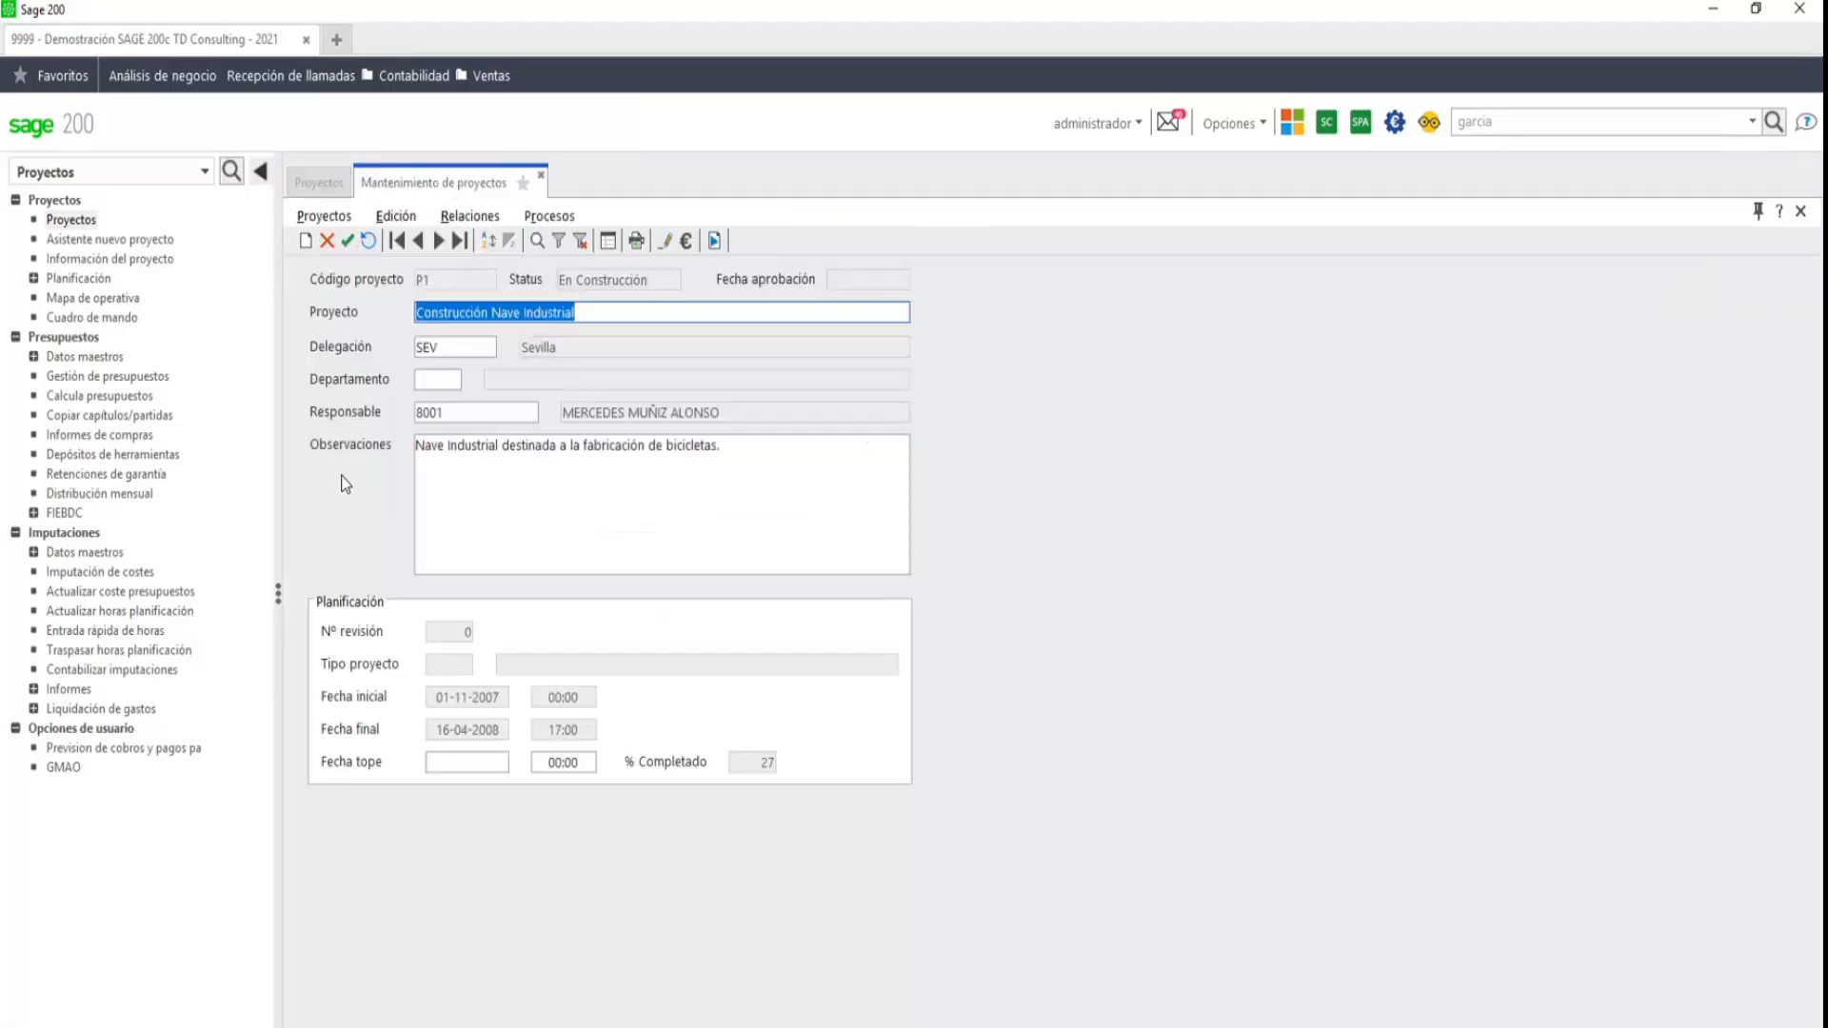
left_click(688, 243)
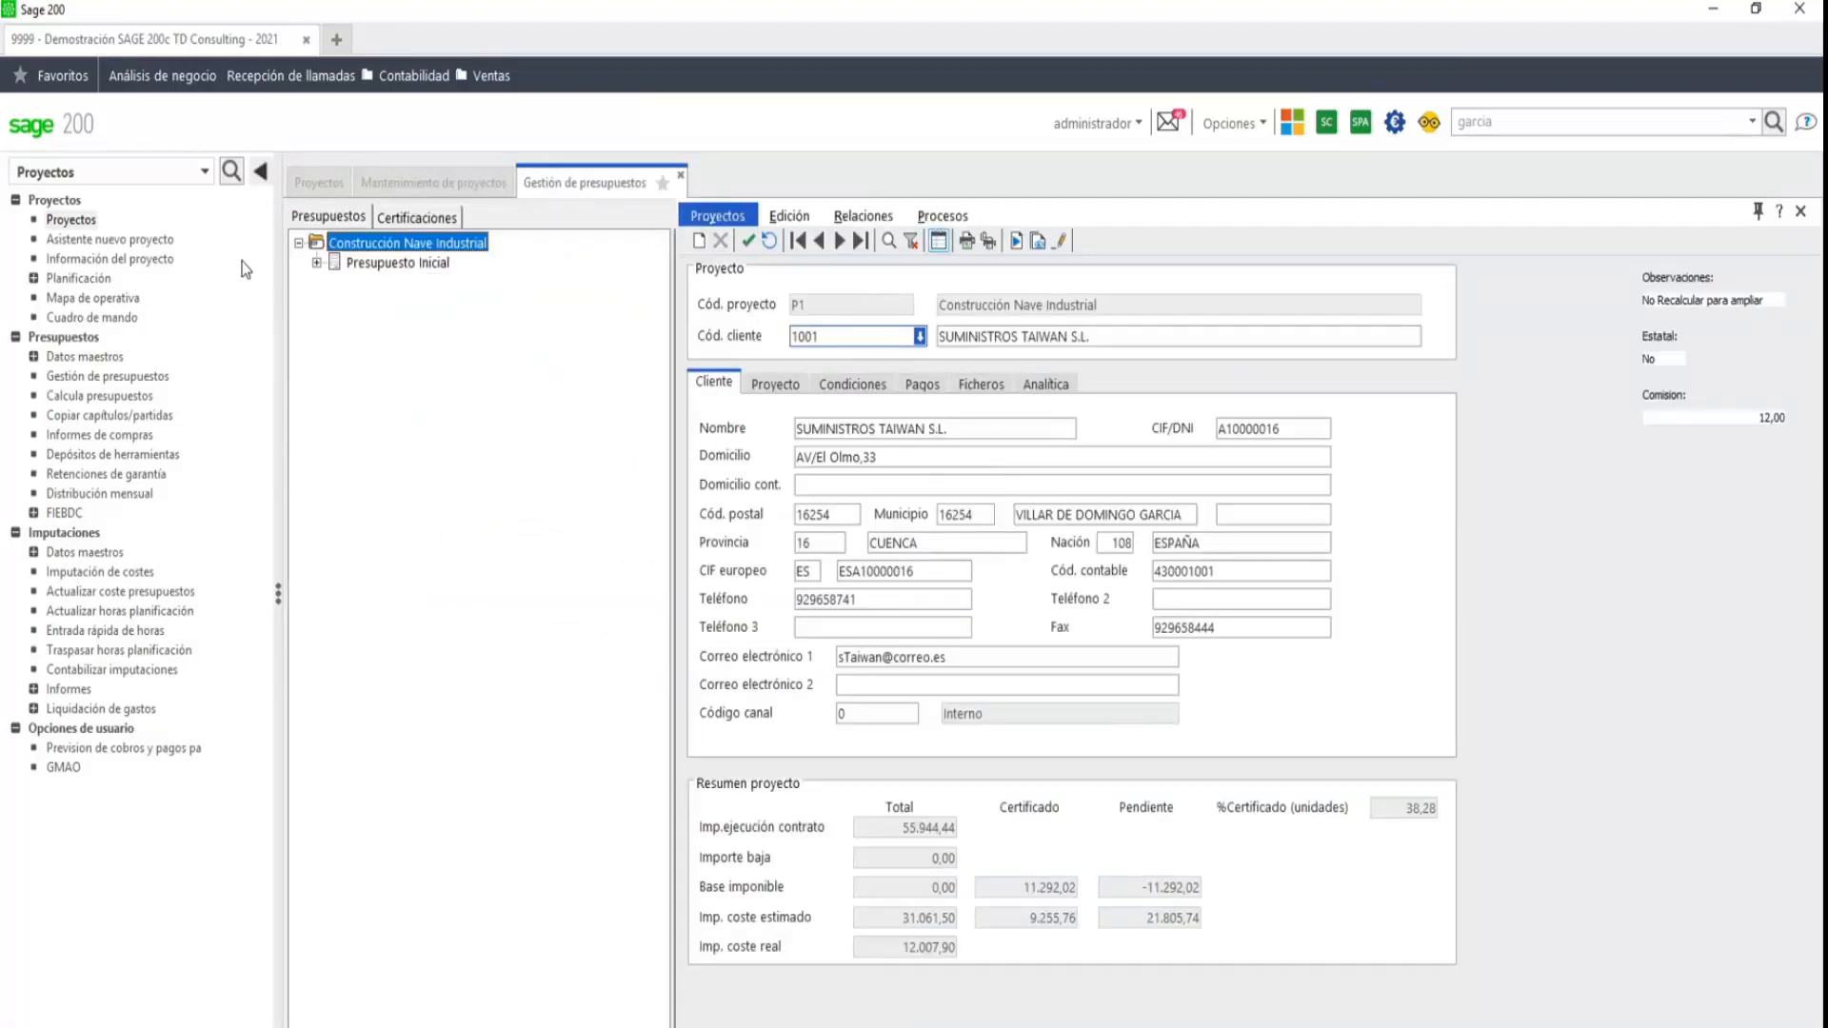
left_click(317, 264)
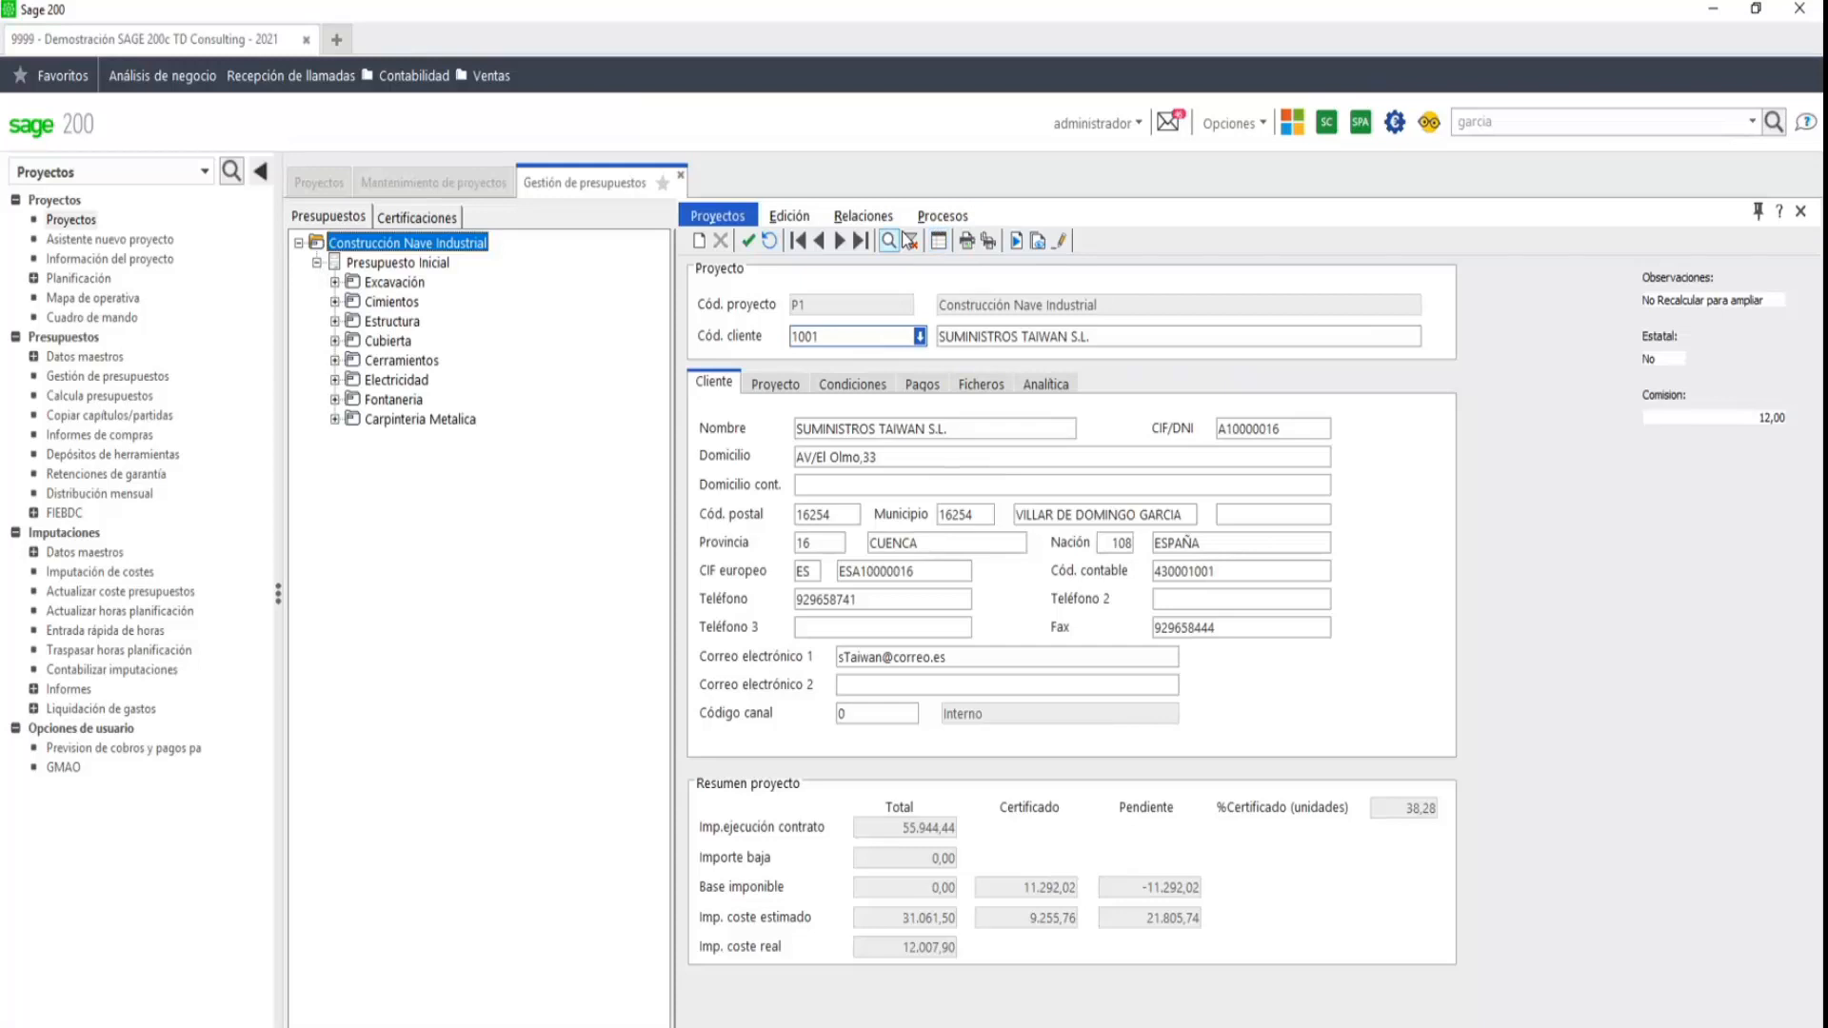
- Review the processes of the project and of Presupuesto Inicial, including duplicating and FIEBDC export, and show the available FIEBDC functions
left_click(934, 218)
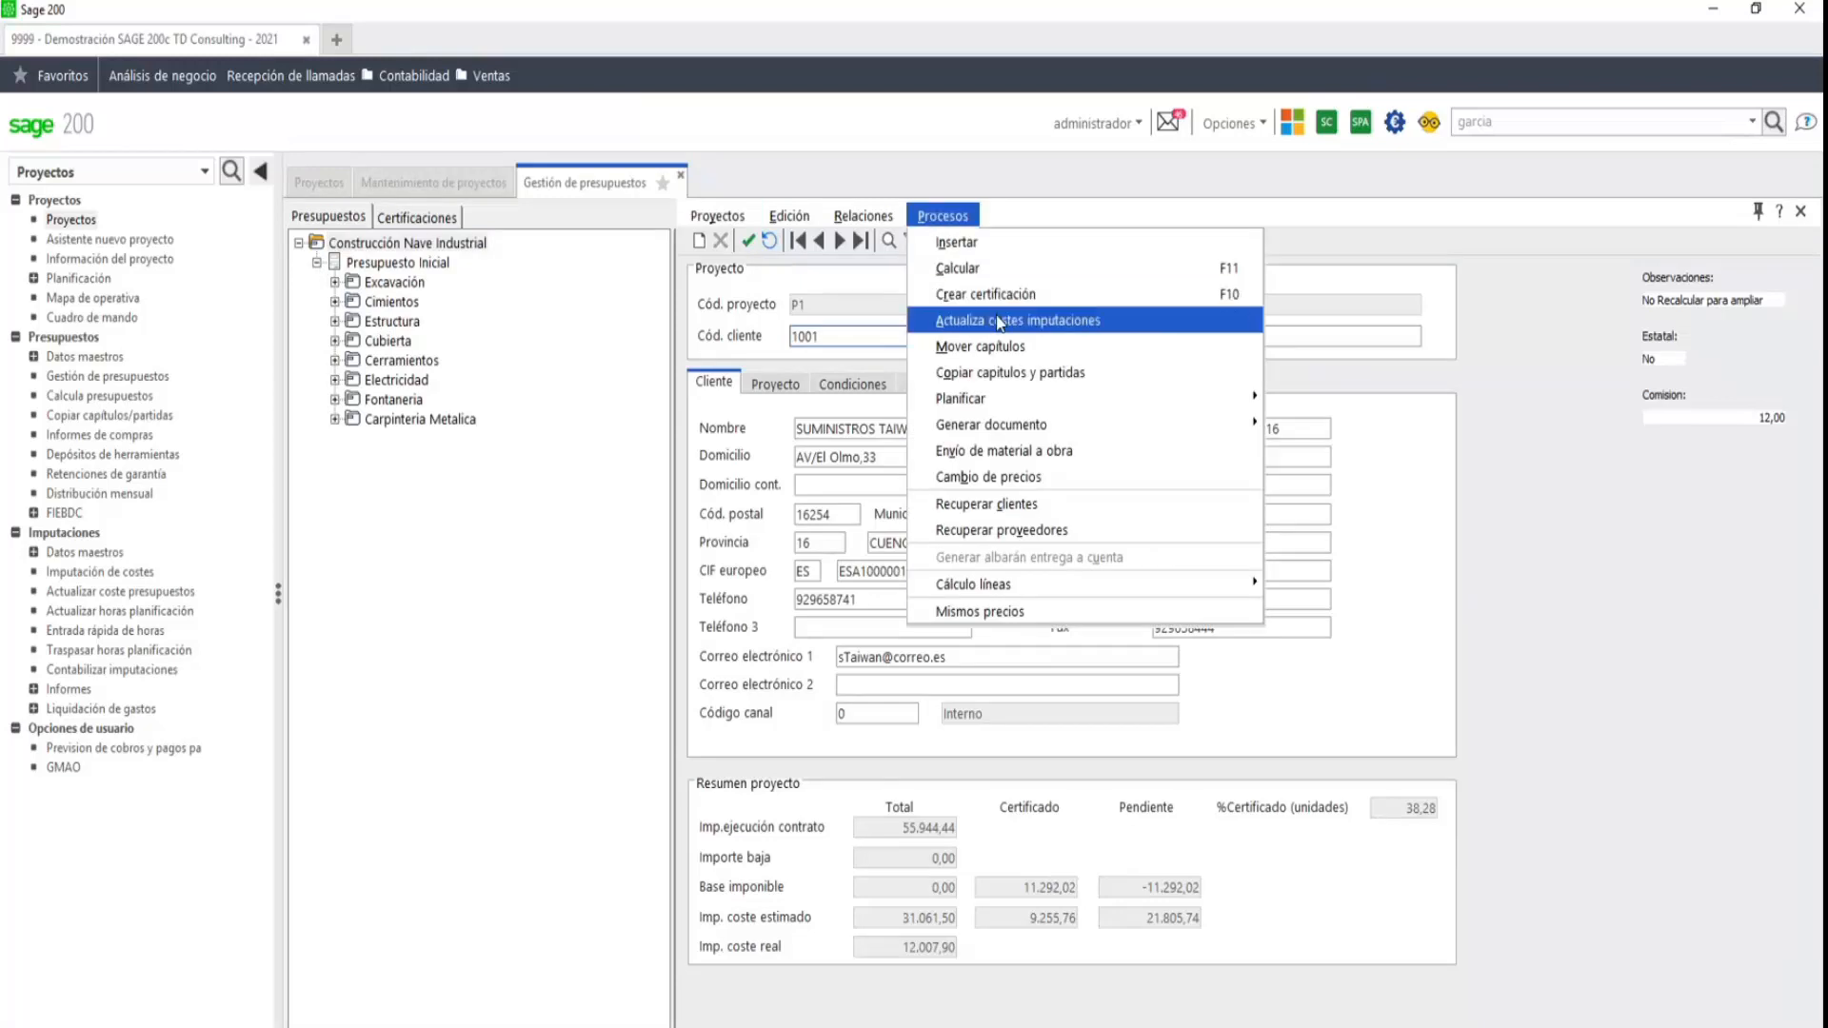
left_click(422, 265)
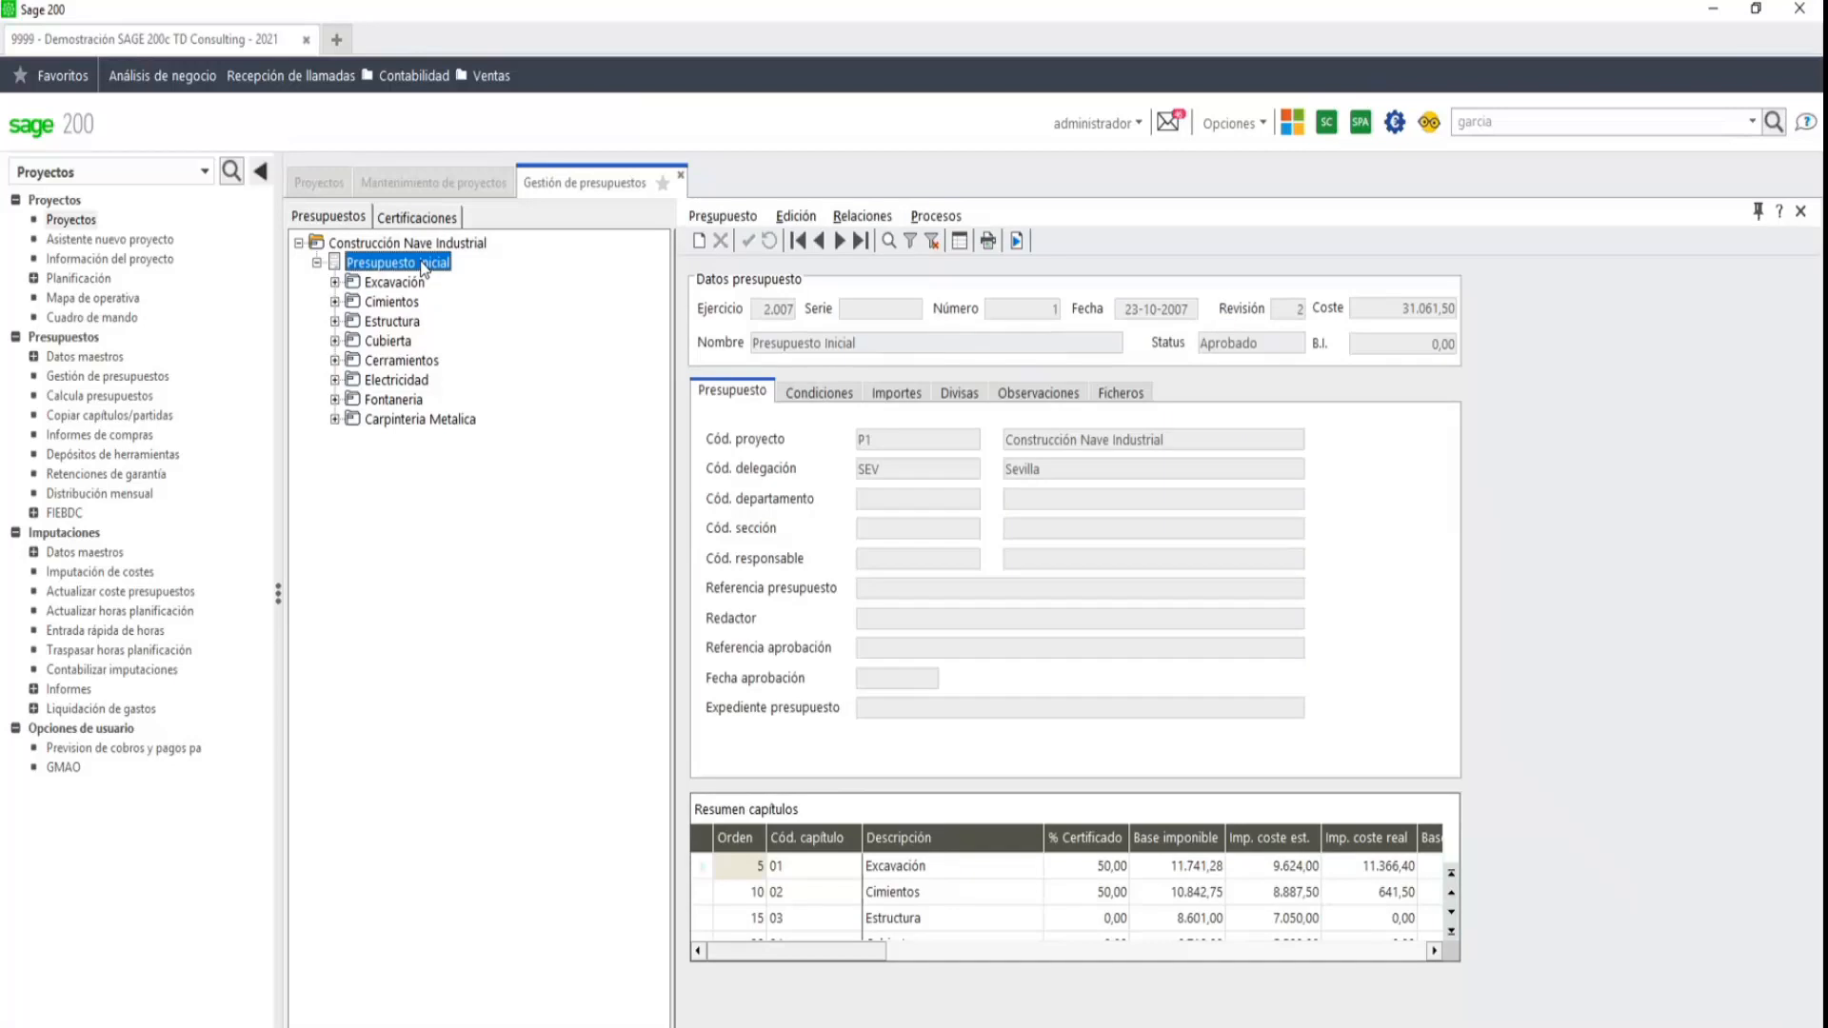
left_click(936, 217)
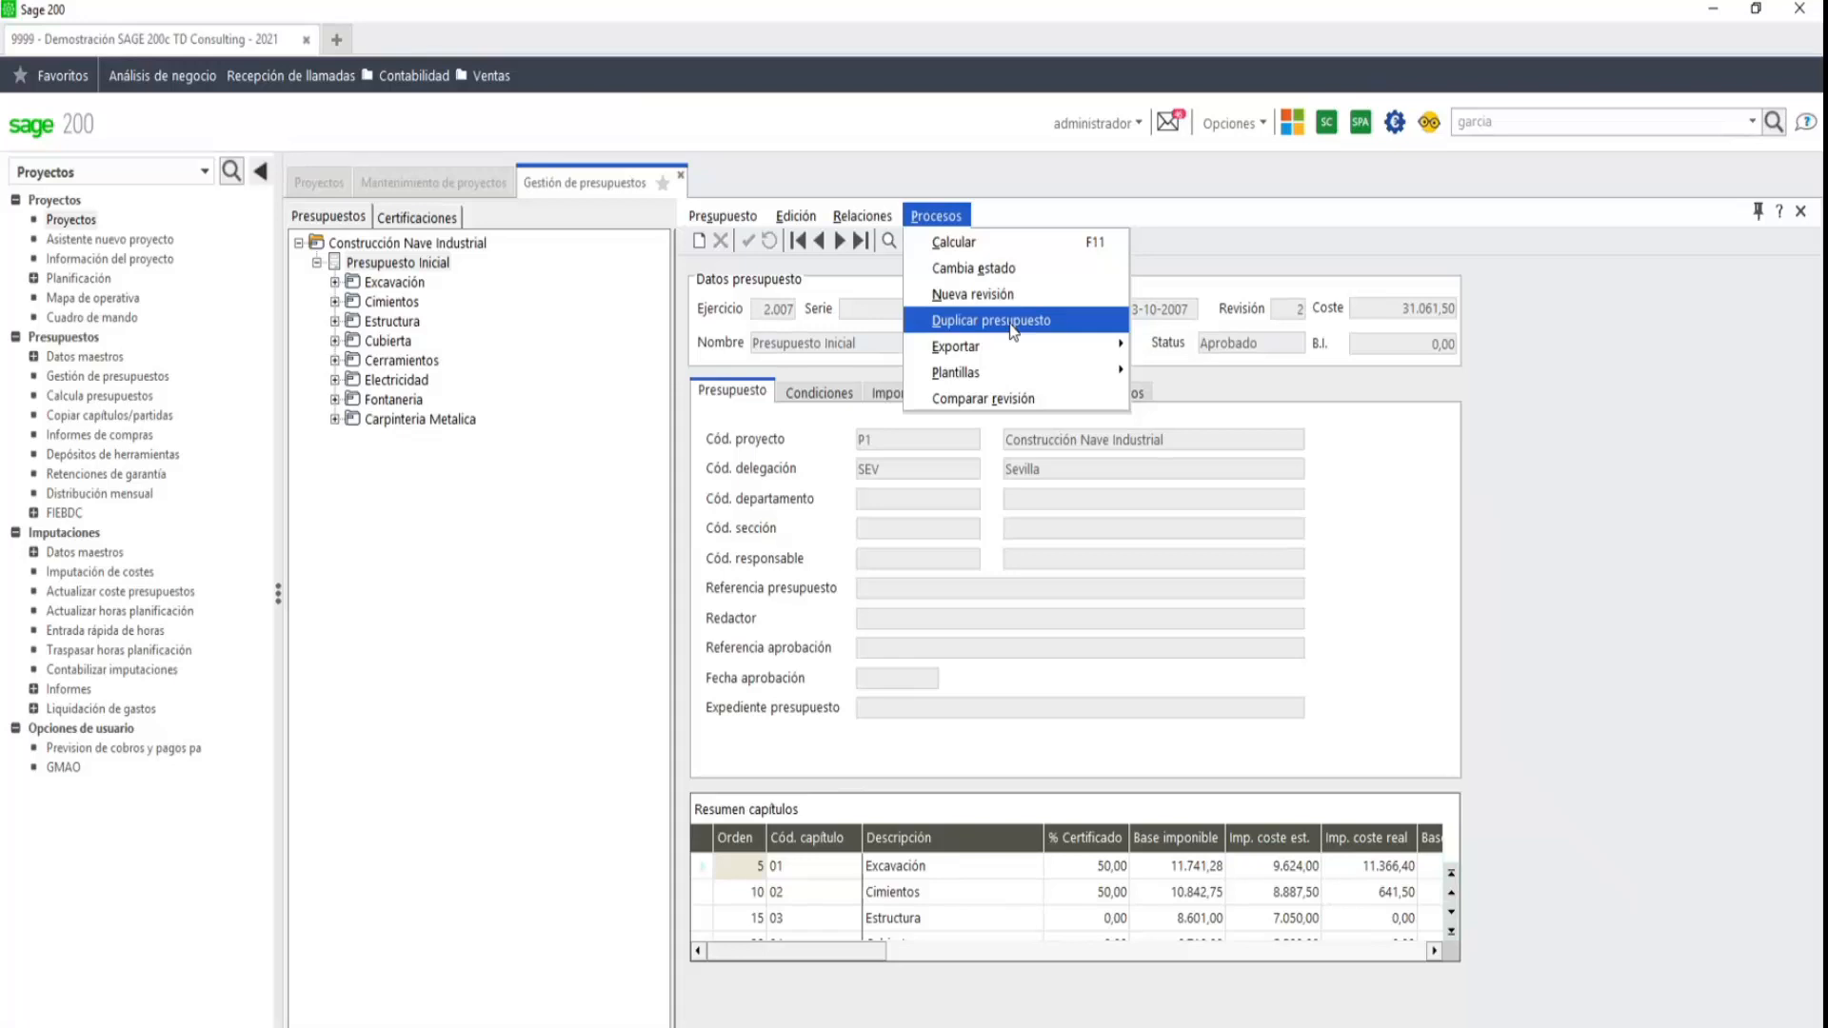
mouse_move(1007, 358)
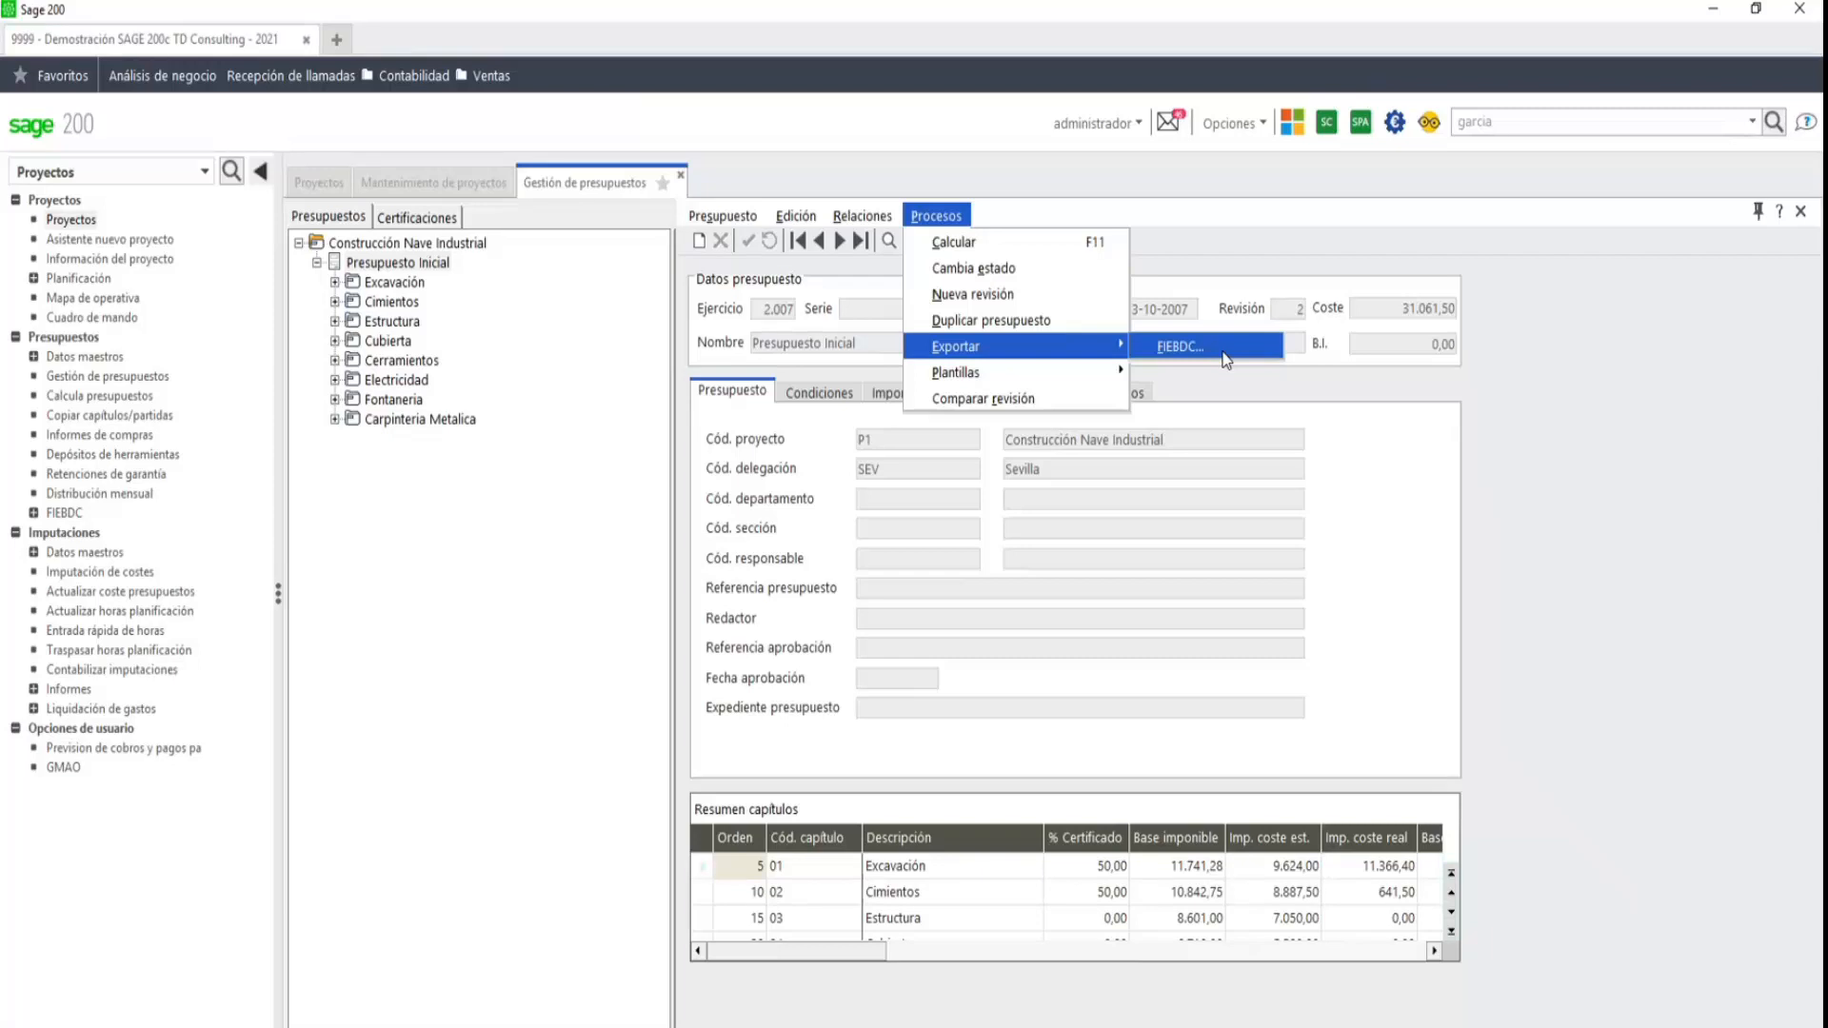
left_click(35, 514)
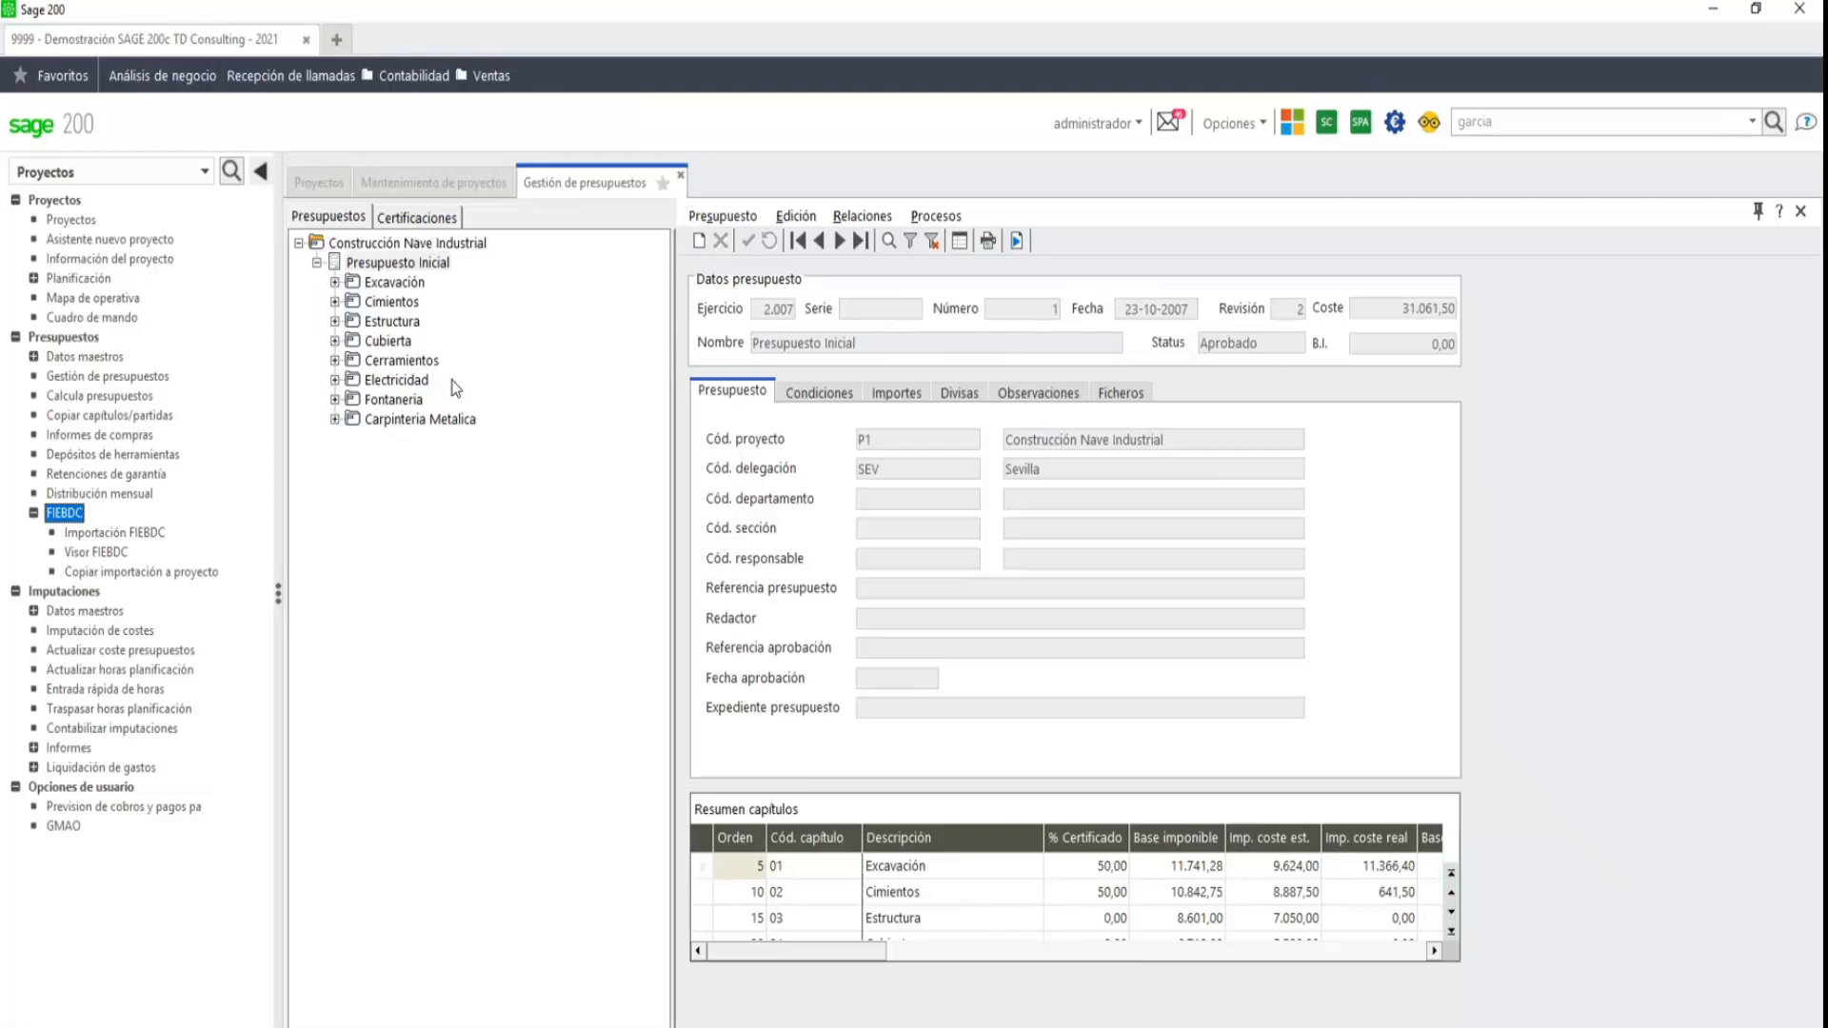
- Review the templates that can be loaded into Presupuesto Inicial and cancel without loading one
left_click(939, 216)
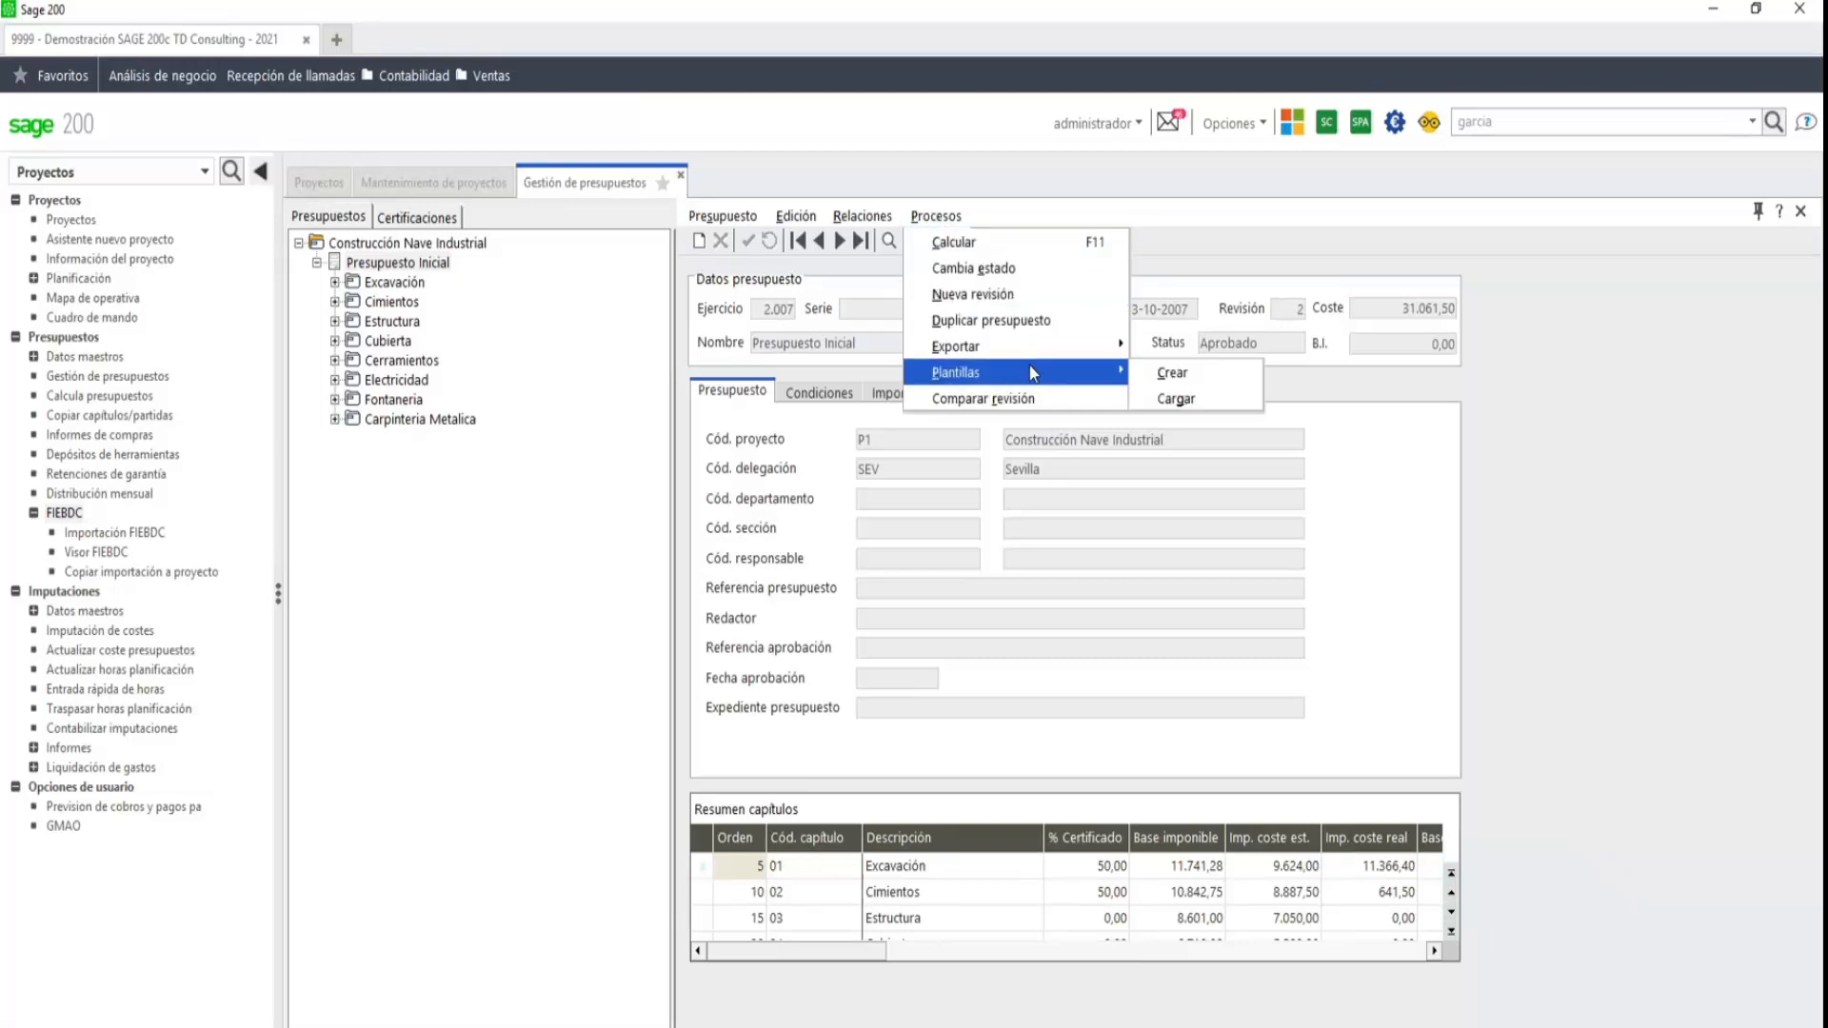
left_click(1177, 399)
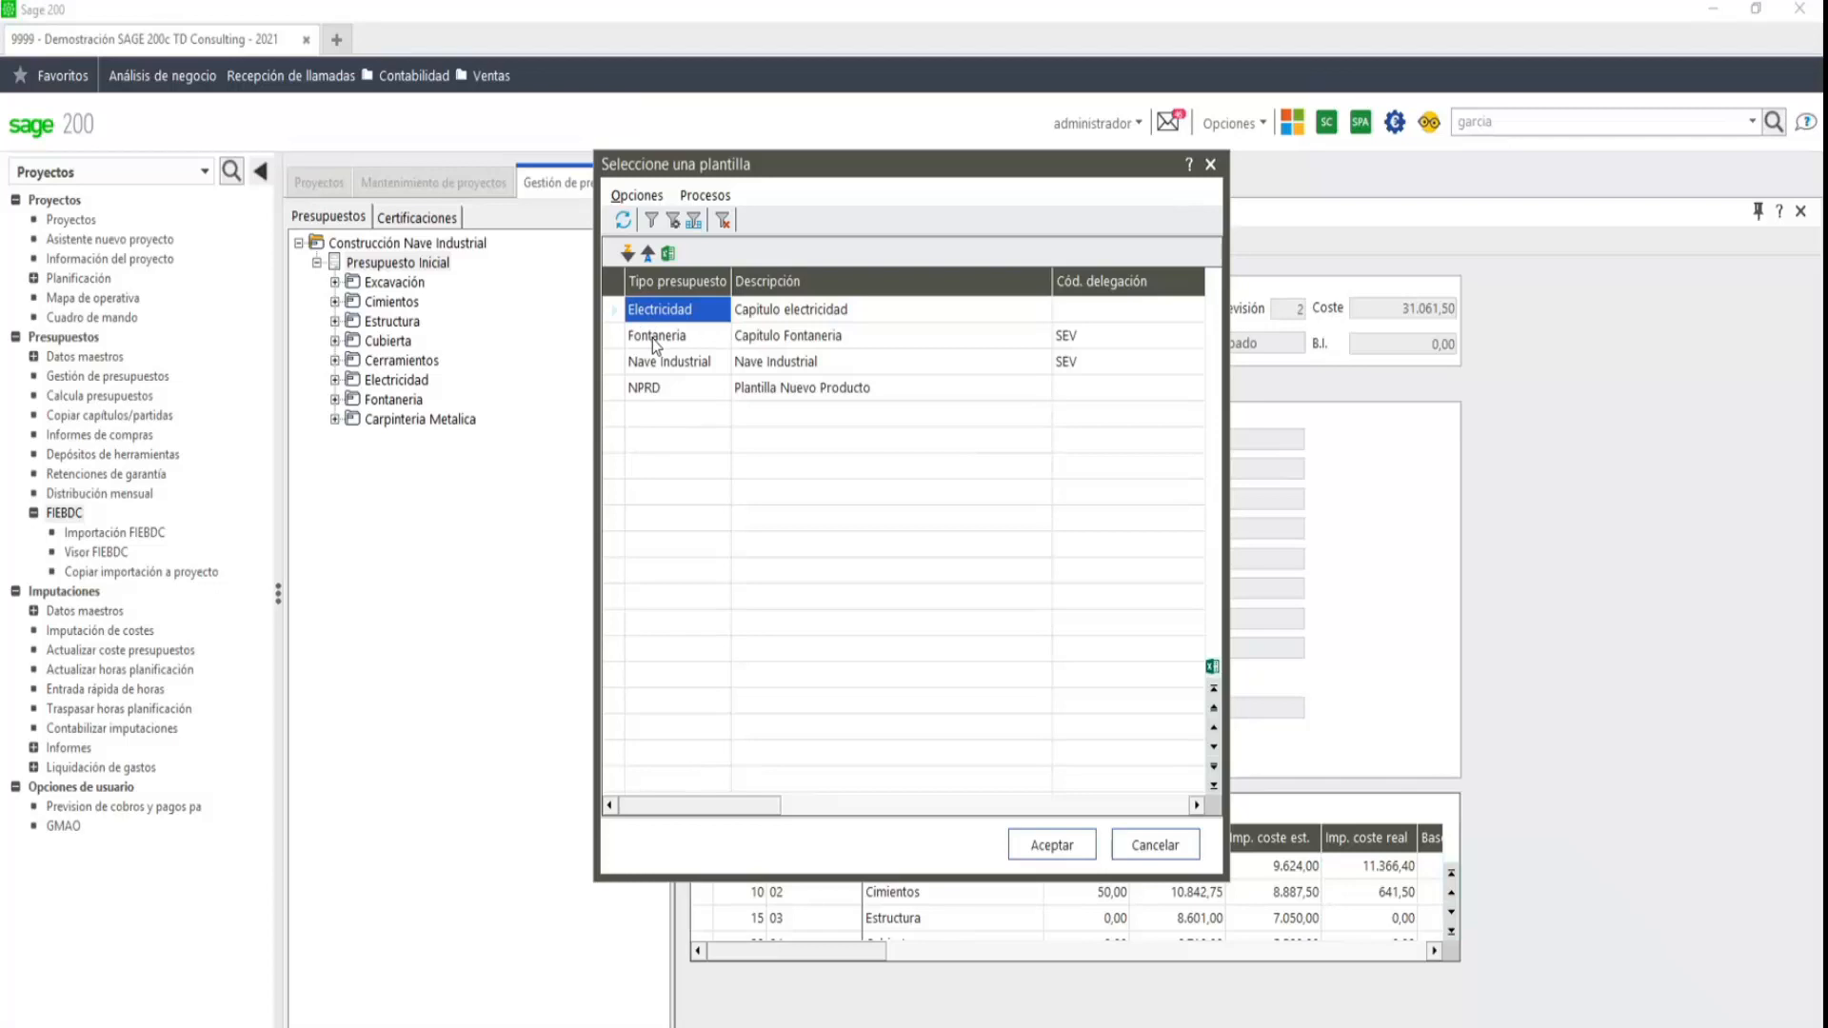
left_click(722, 220)
left_click(1156, 847)
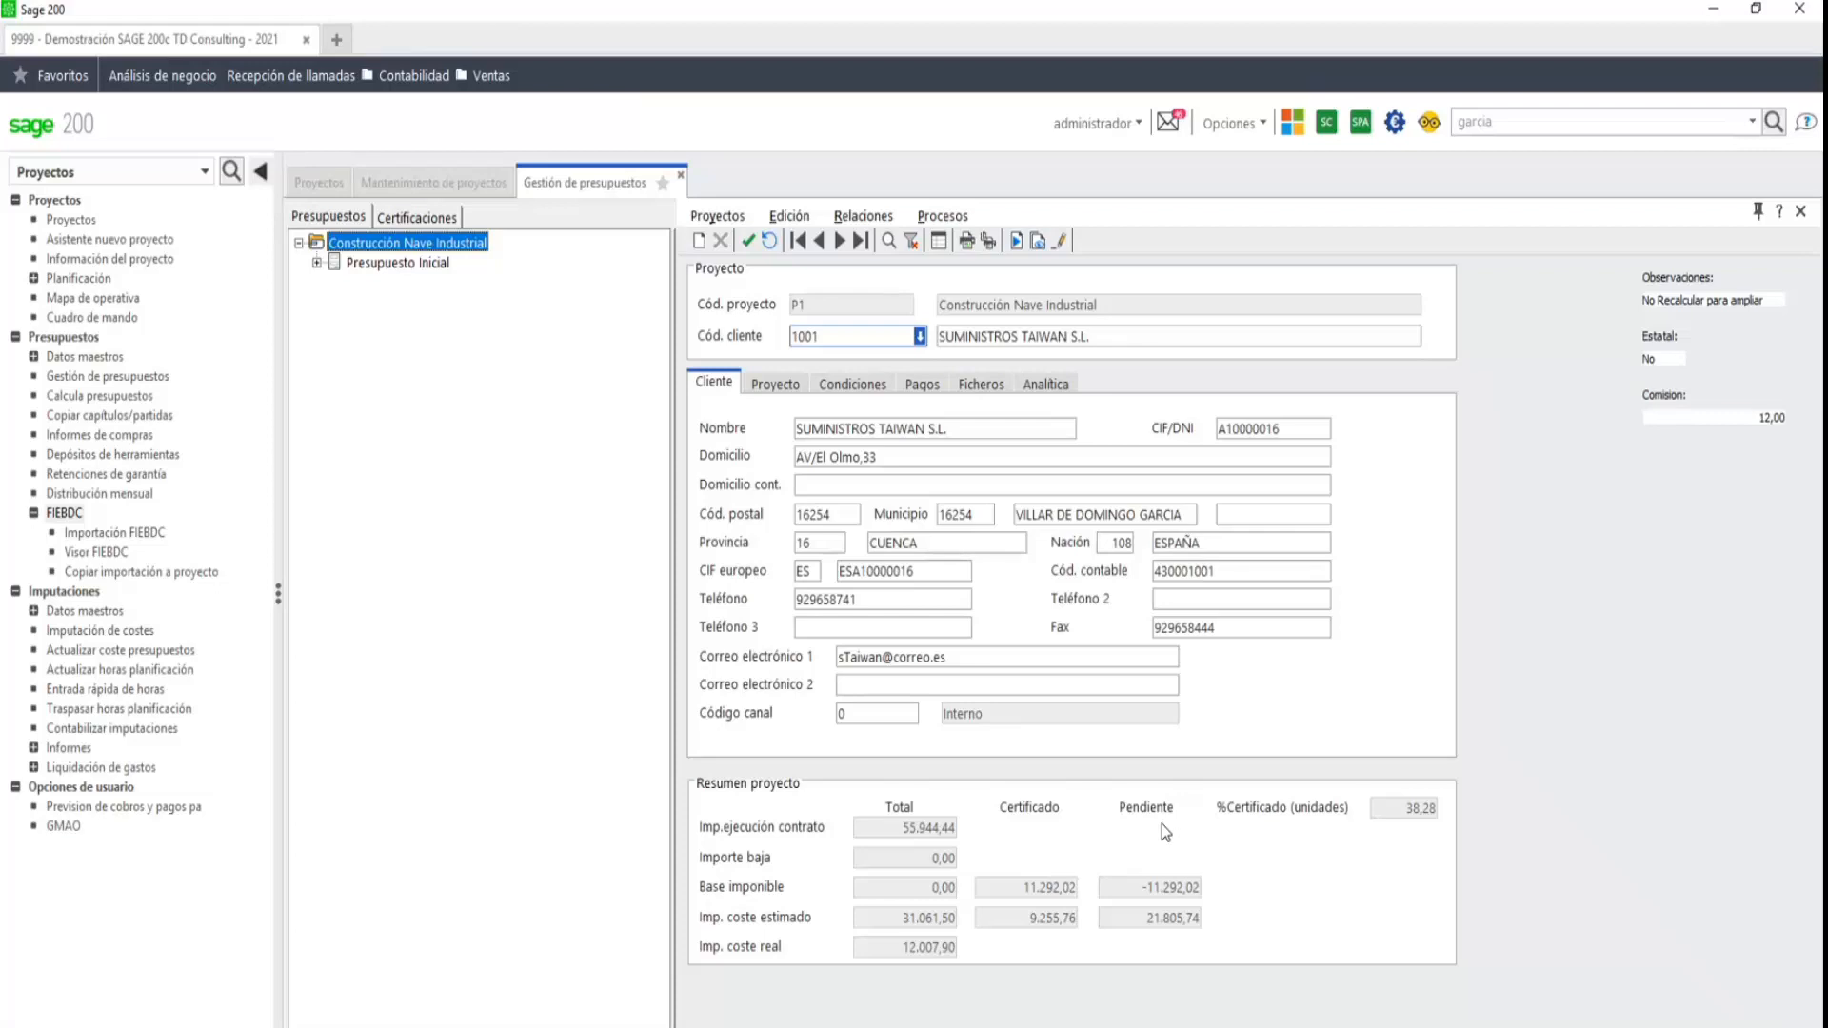
- Examine the imported projects and their chapters in Visor FIEBDC, and close the viewer
left_click(96, 552)
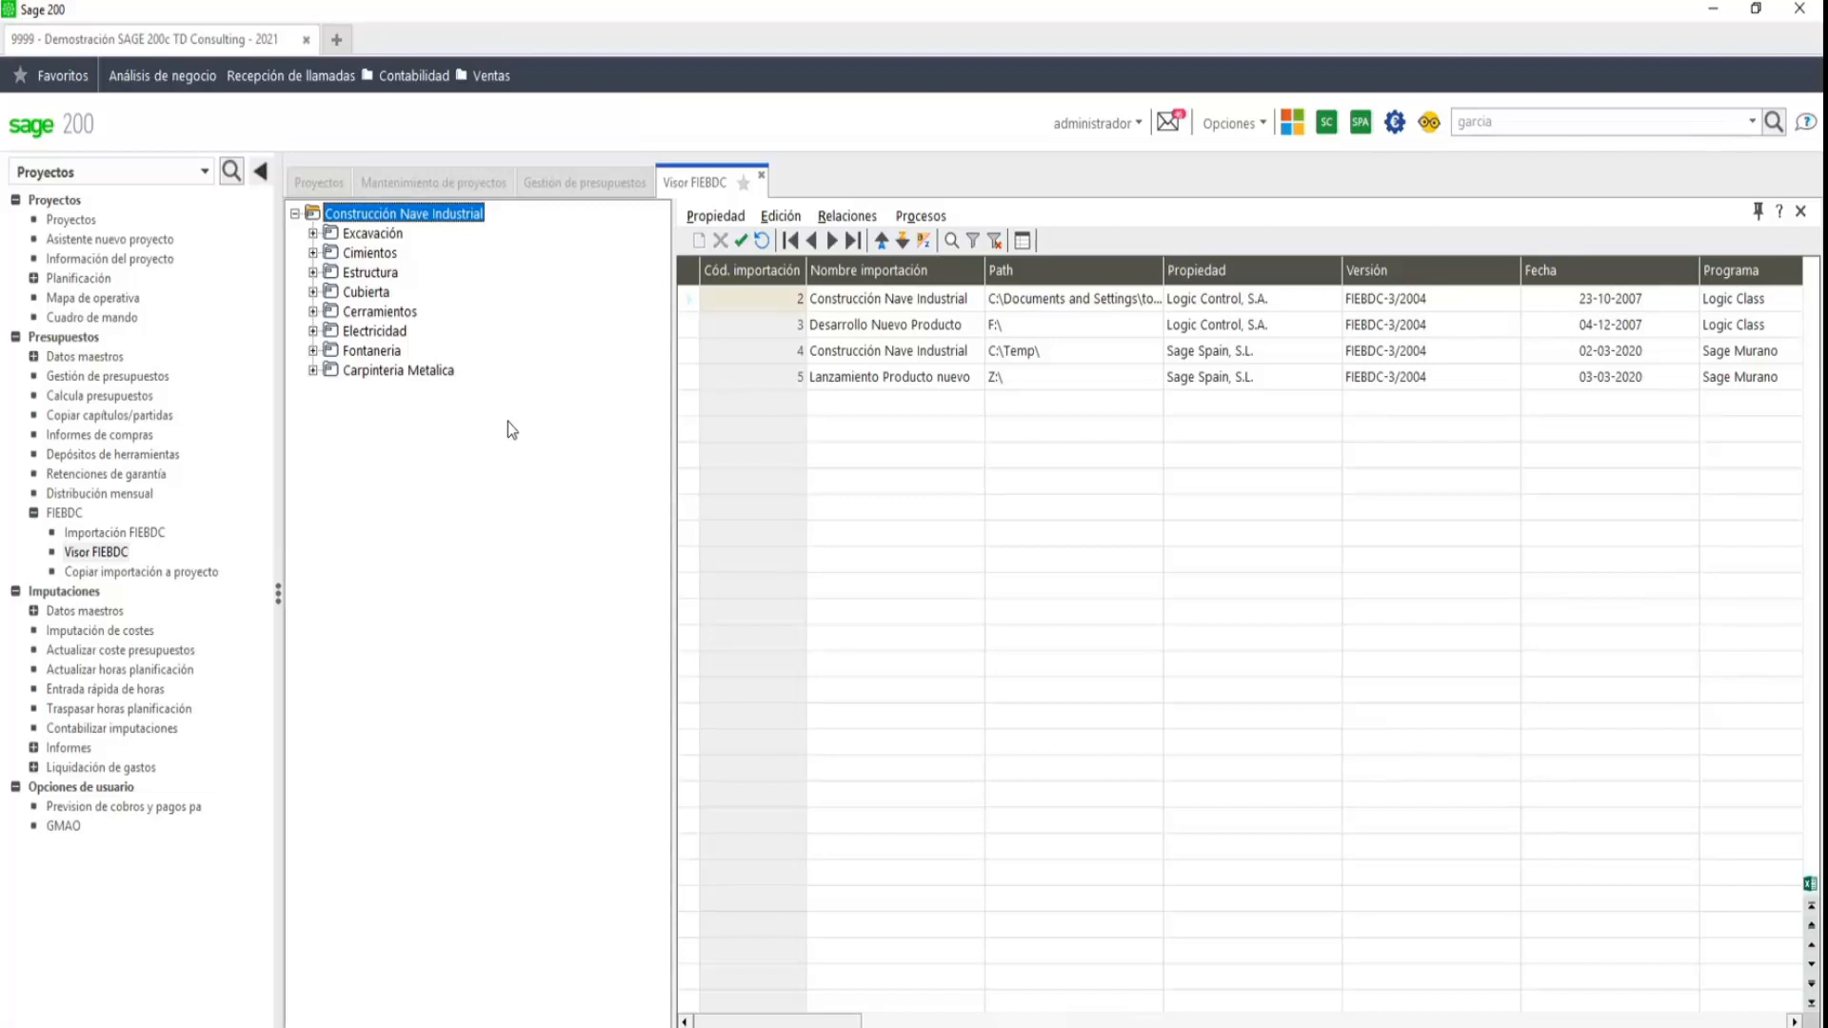
left_click(763, 177)
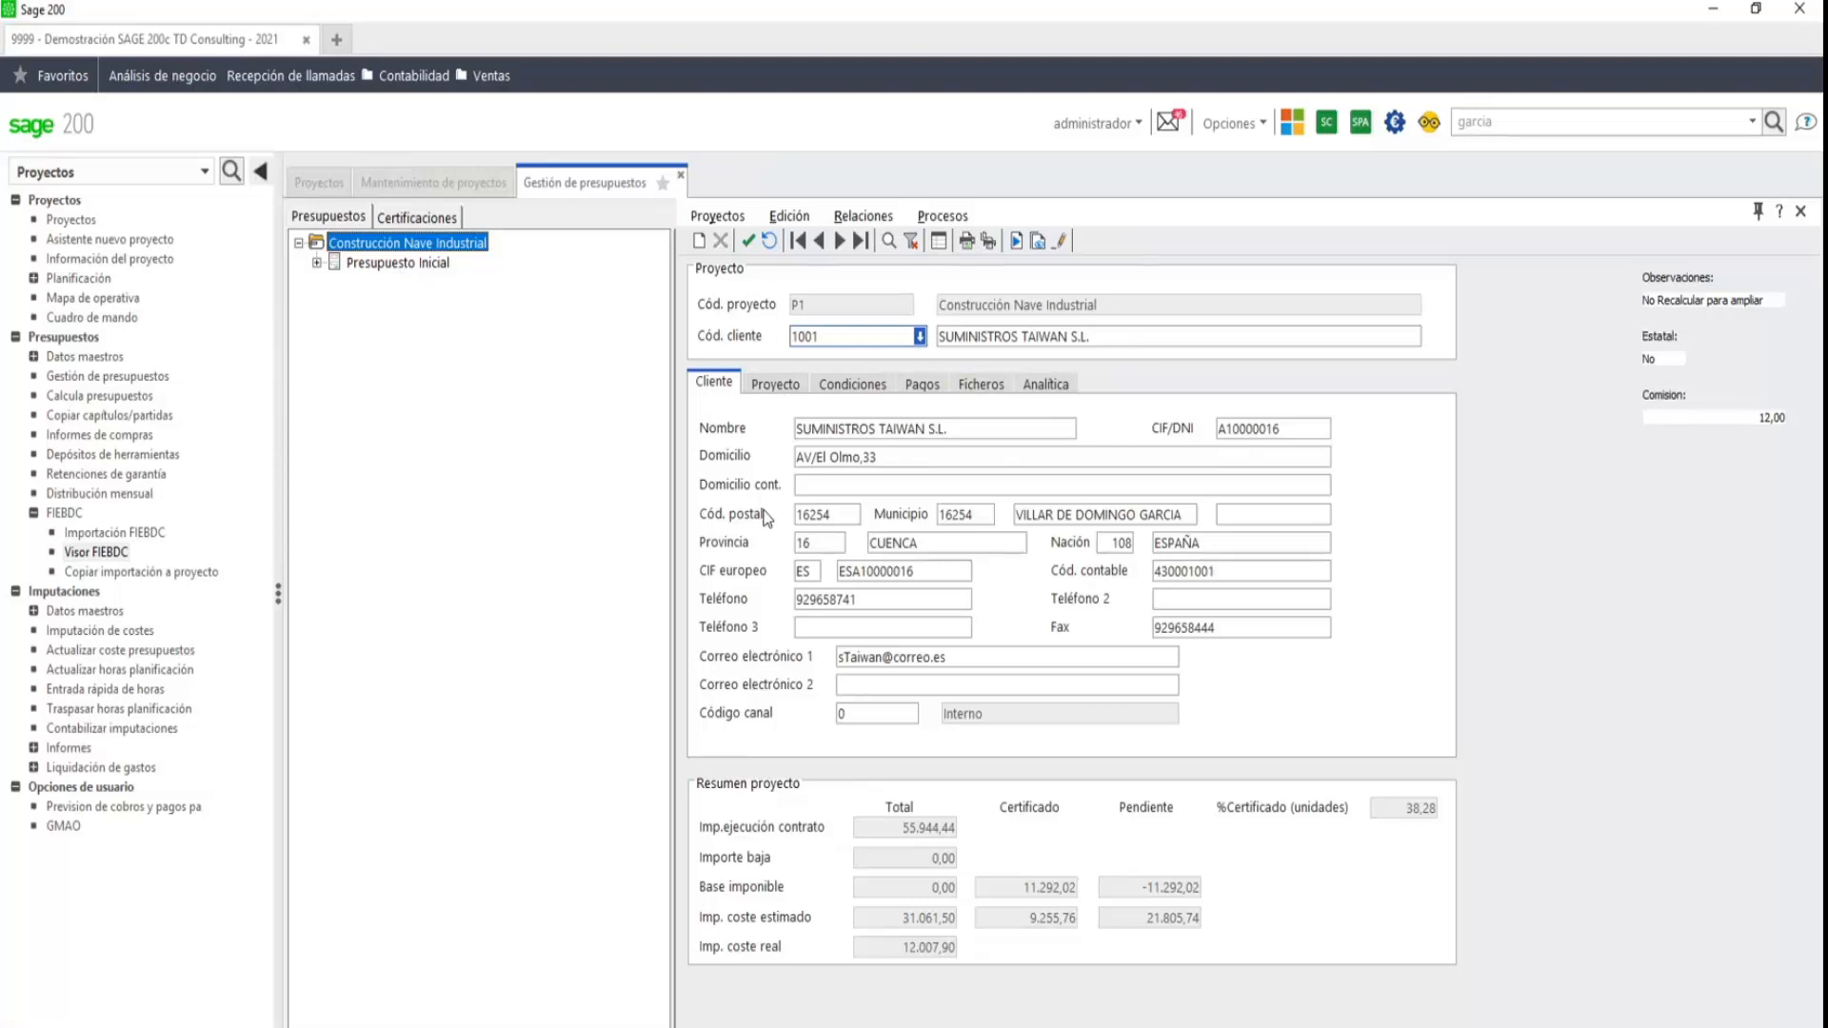
- Expand Presupuesto Inicial, review the statuses available for changing the budget's state, and cancel the change
left_click(371, 265)
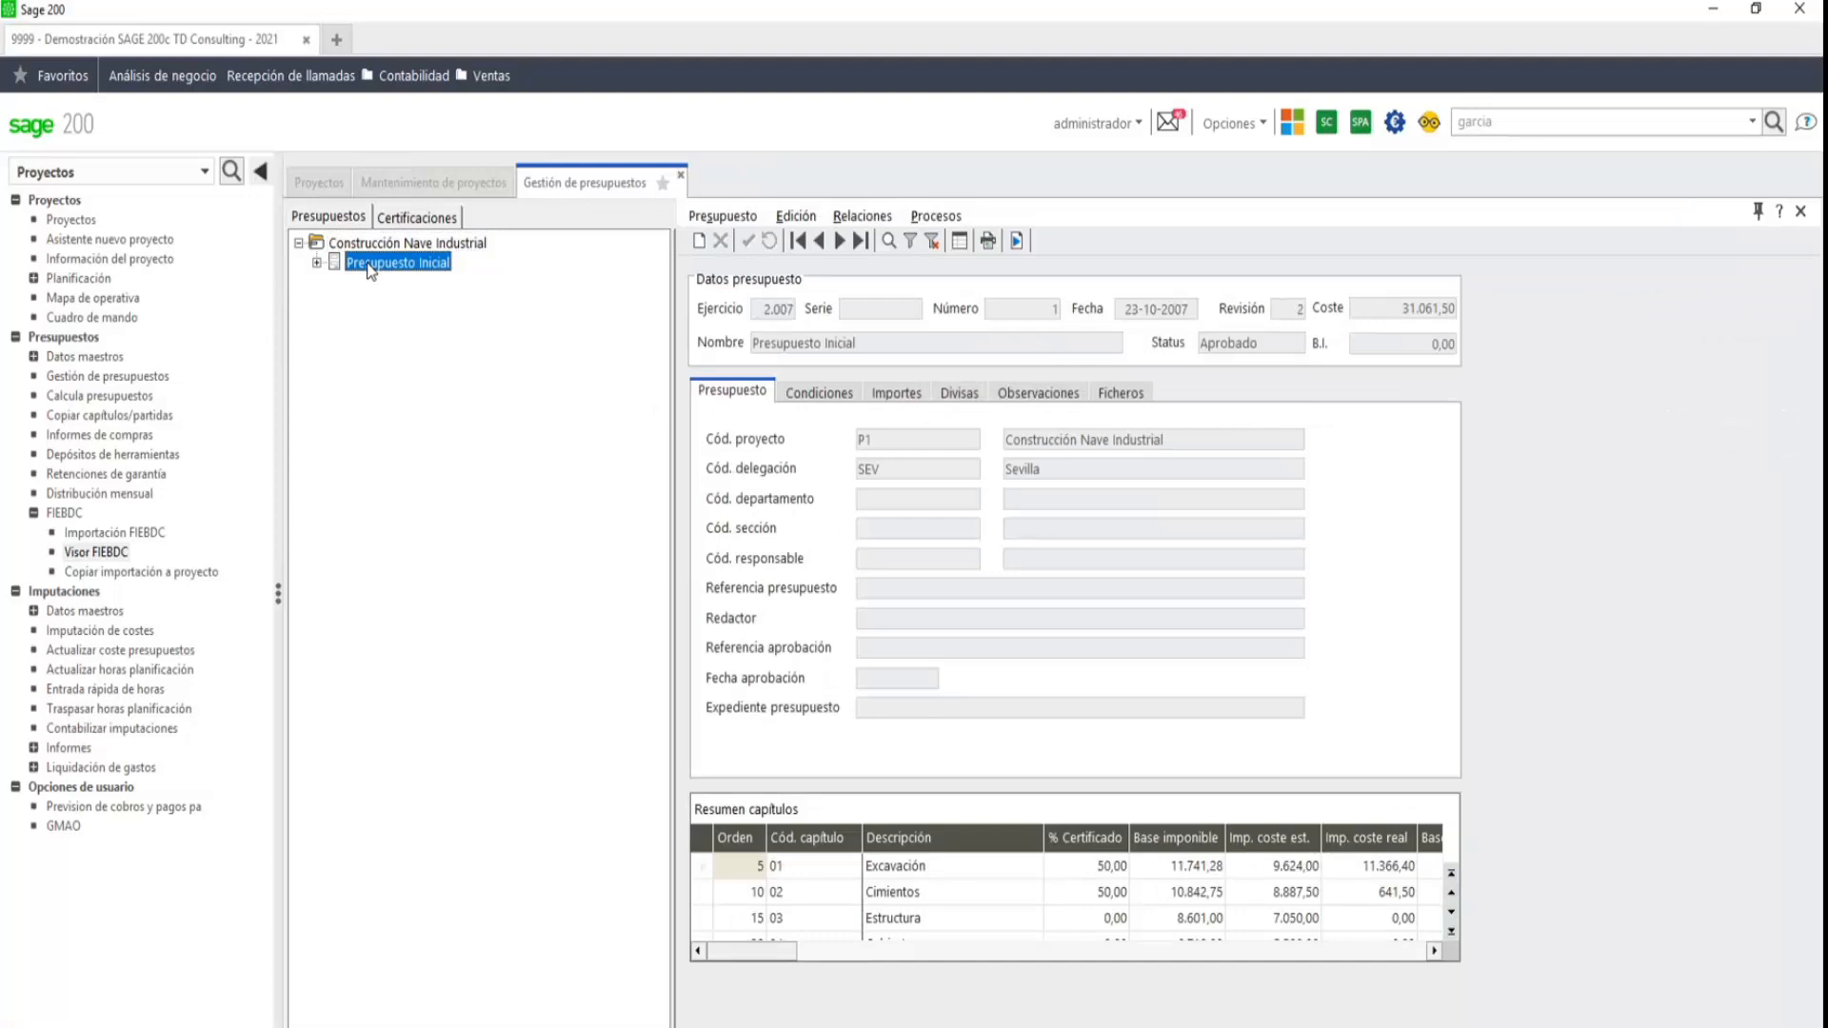
left_click(317, 264)
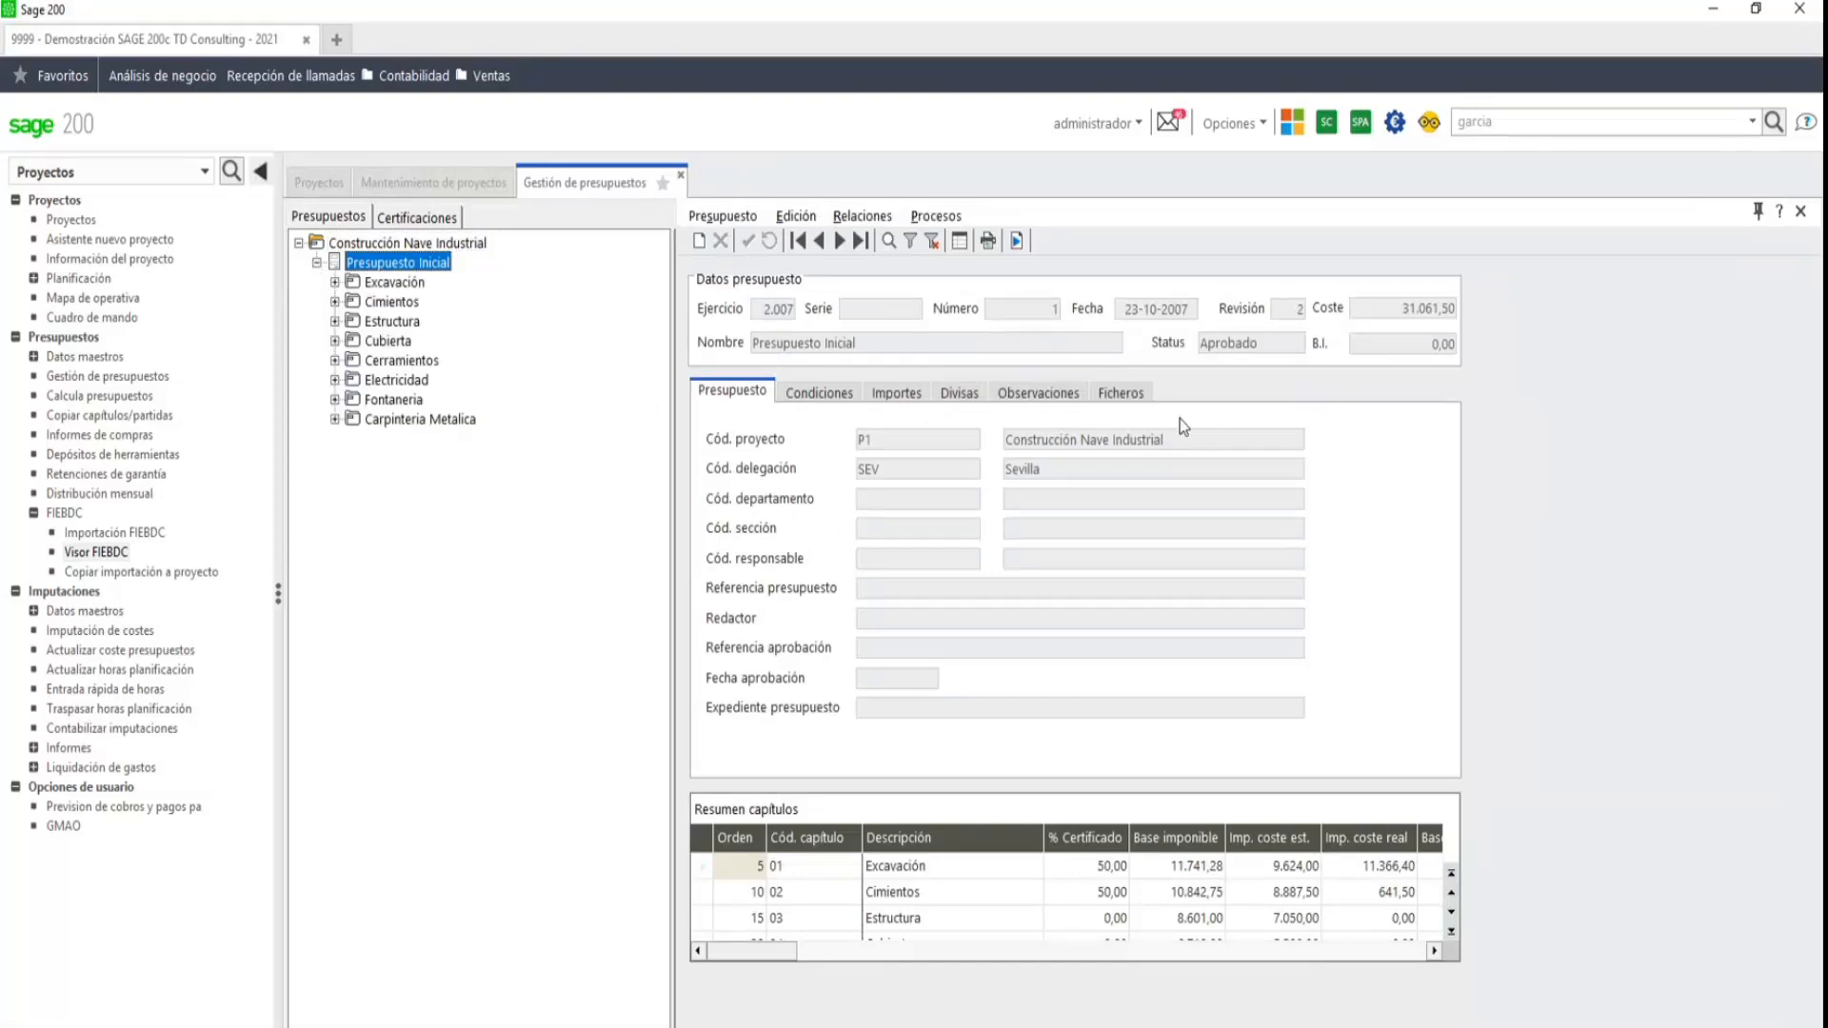
left_click(943, 216)
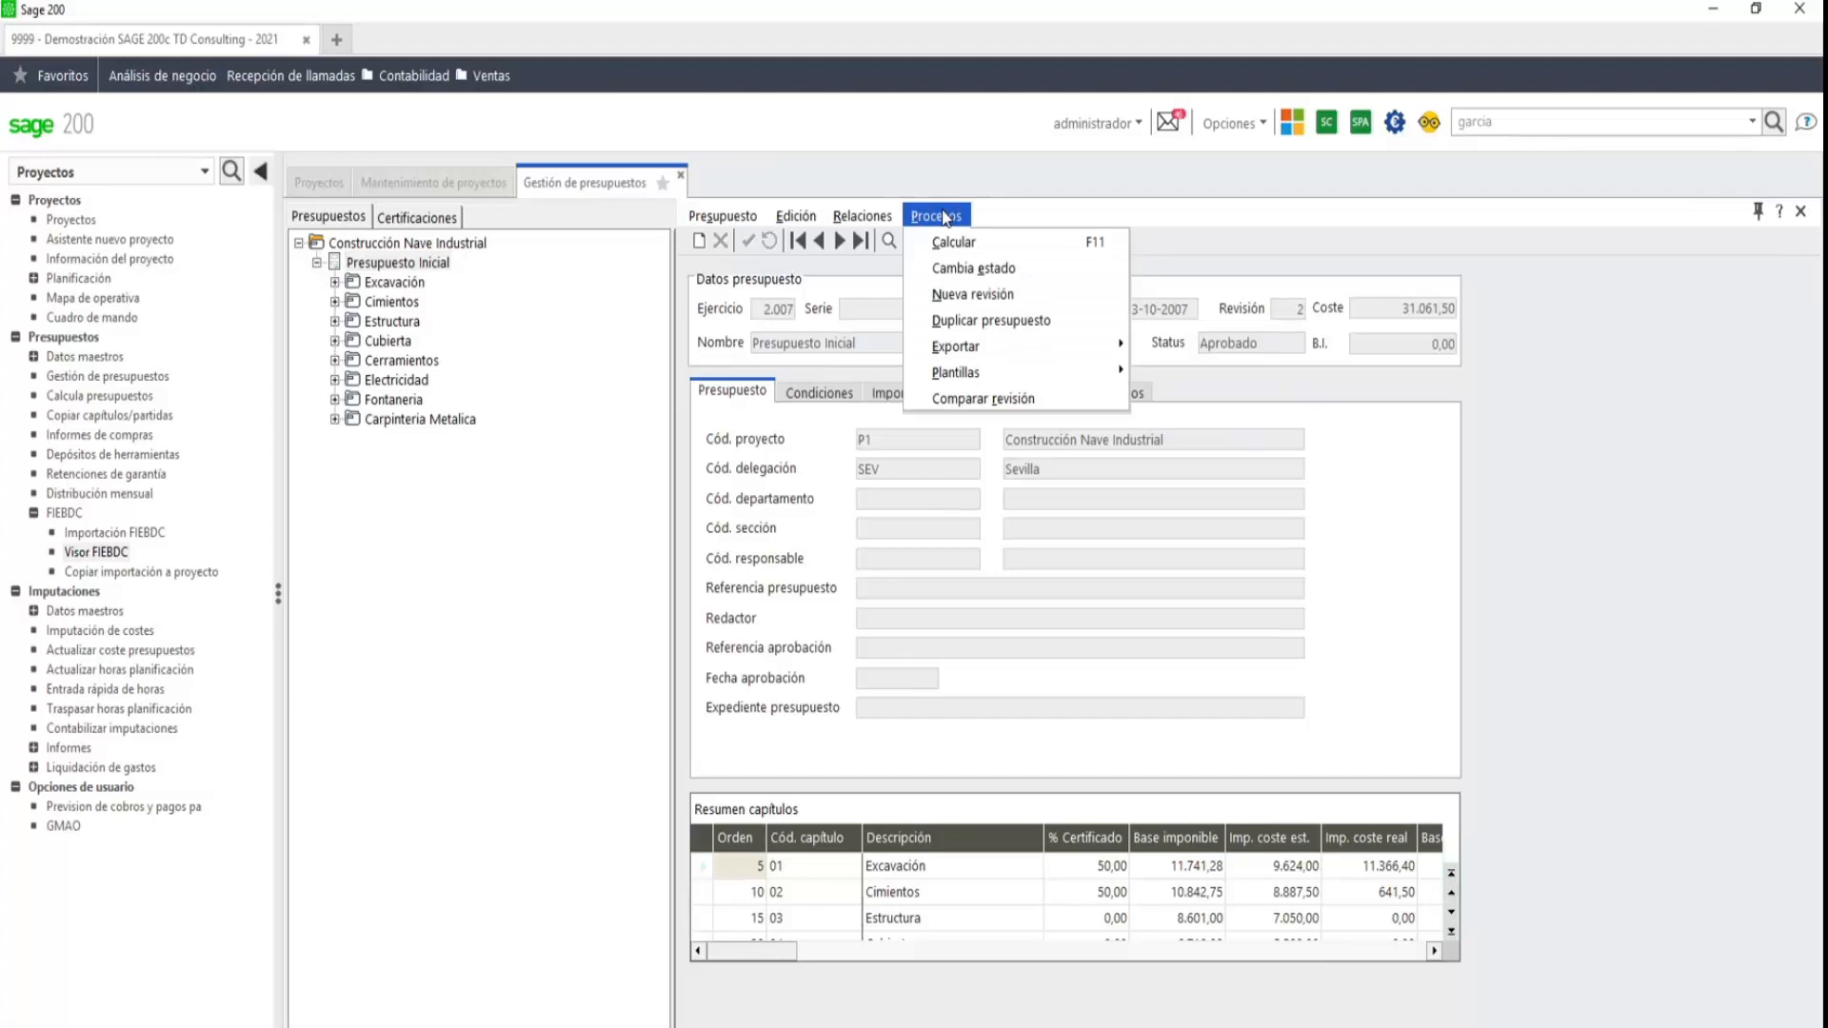
left_click(976, 271)
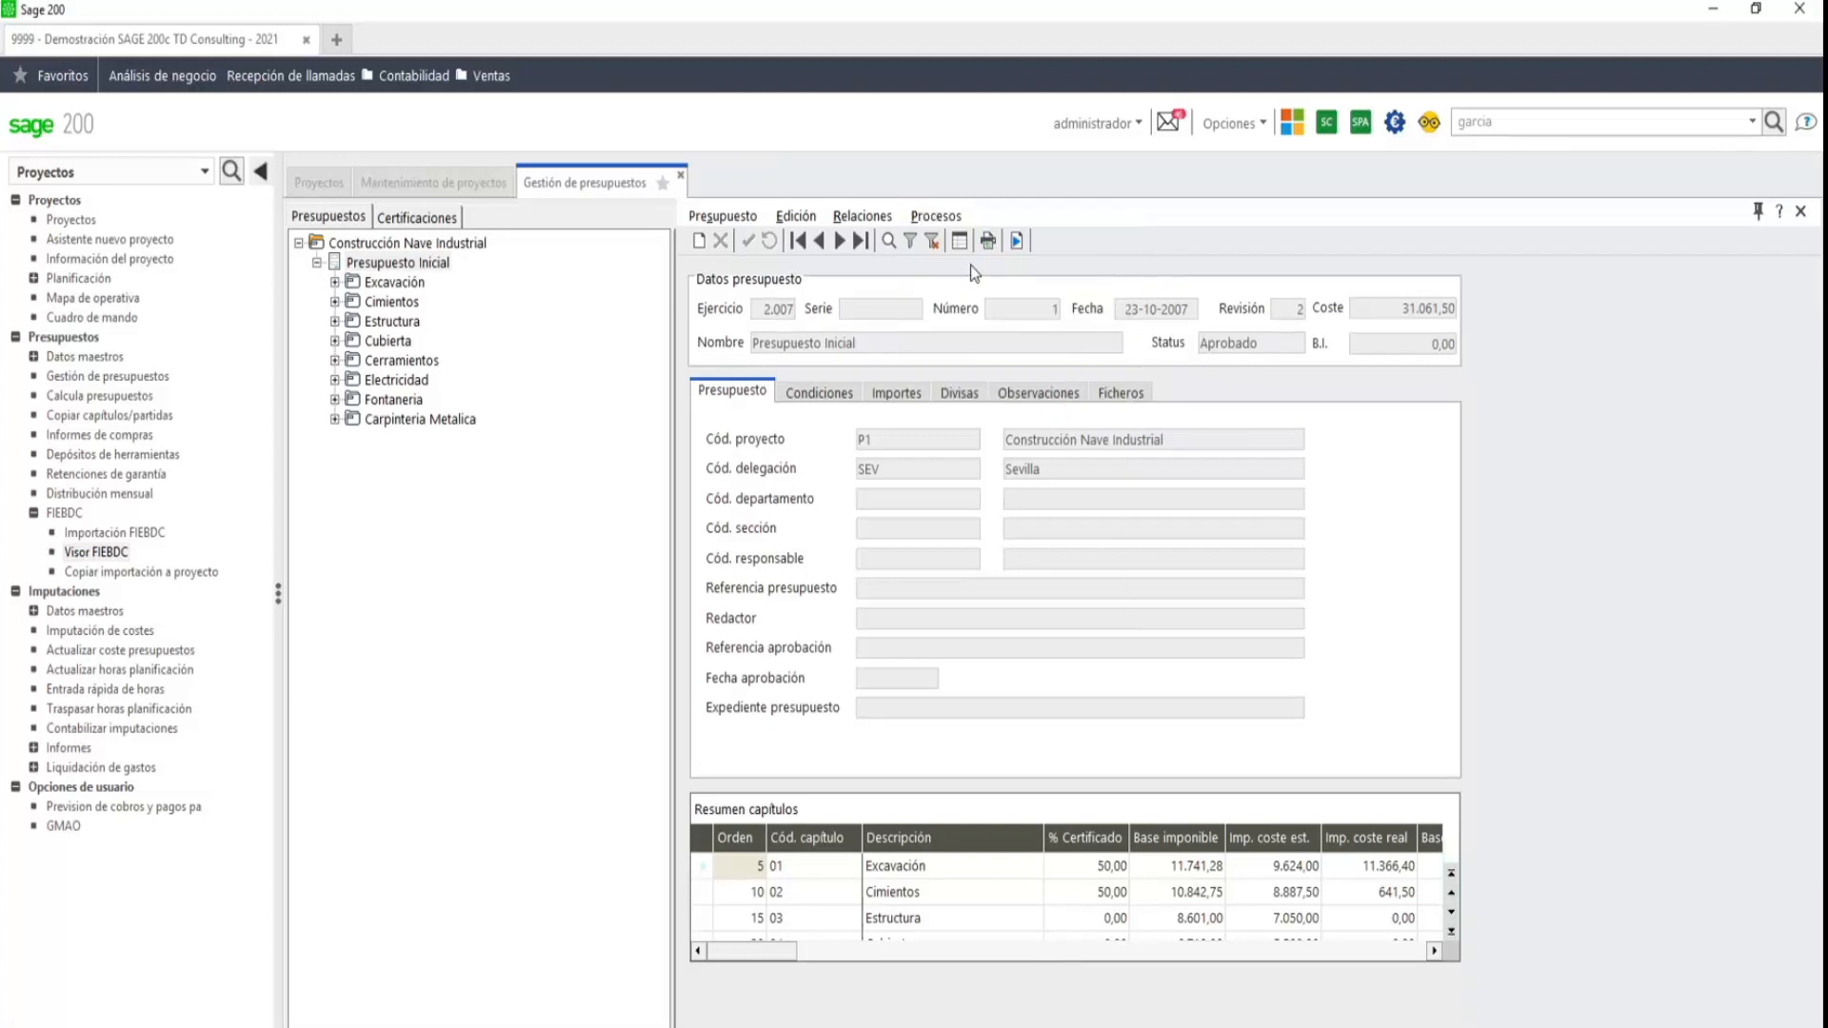
left_click(950, 465)
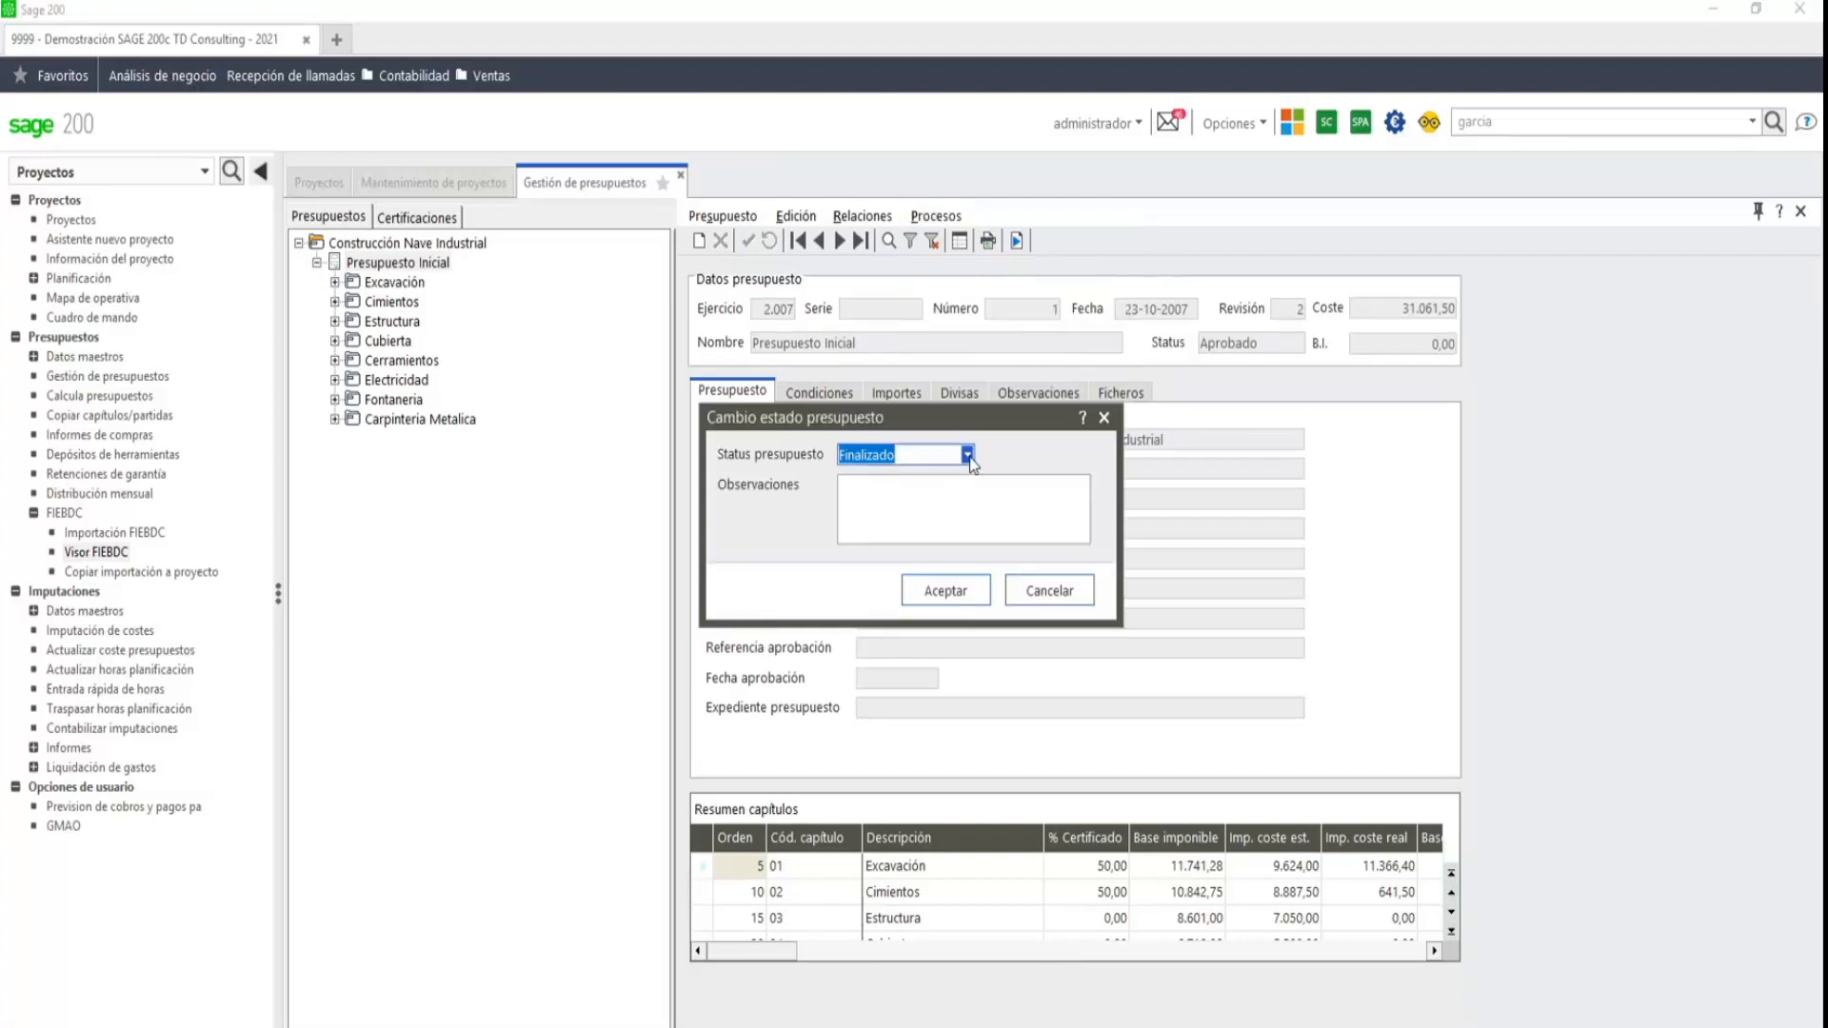
left_click(967, 459)
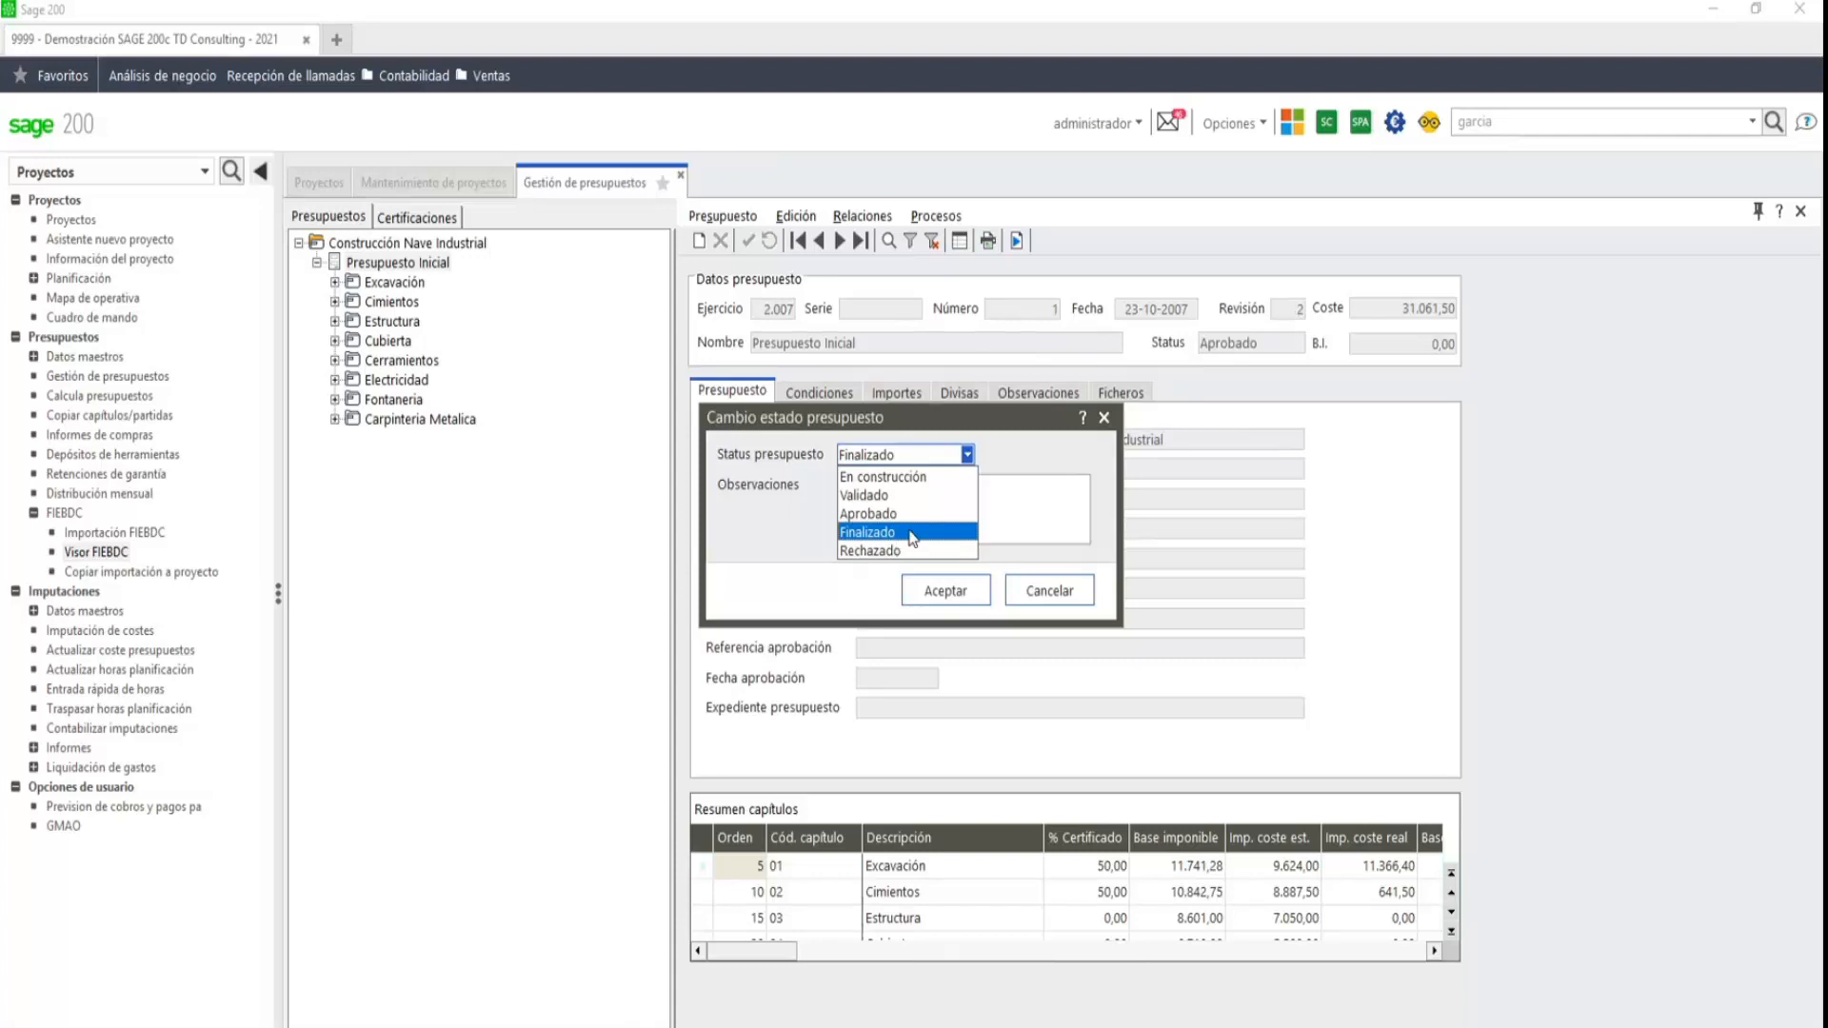
left_click(1052, 593)
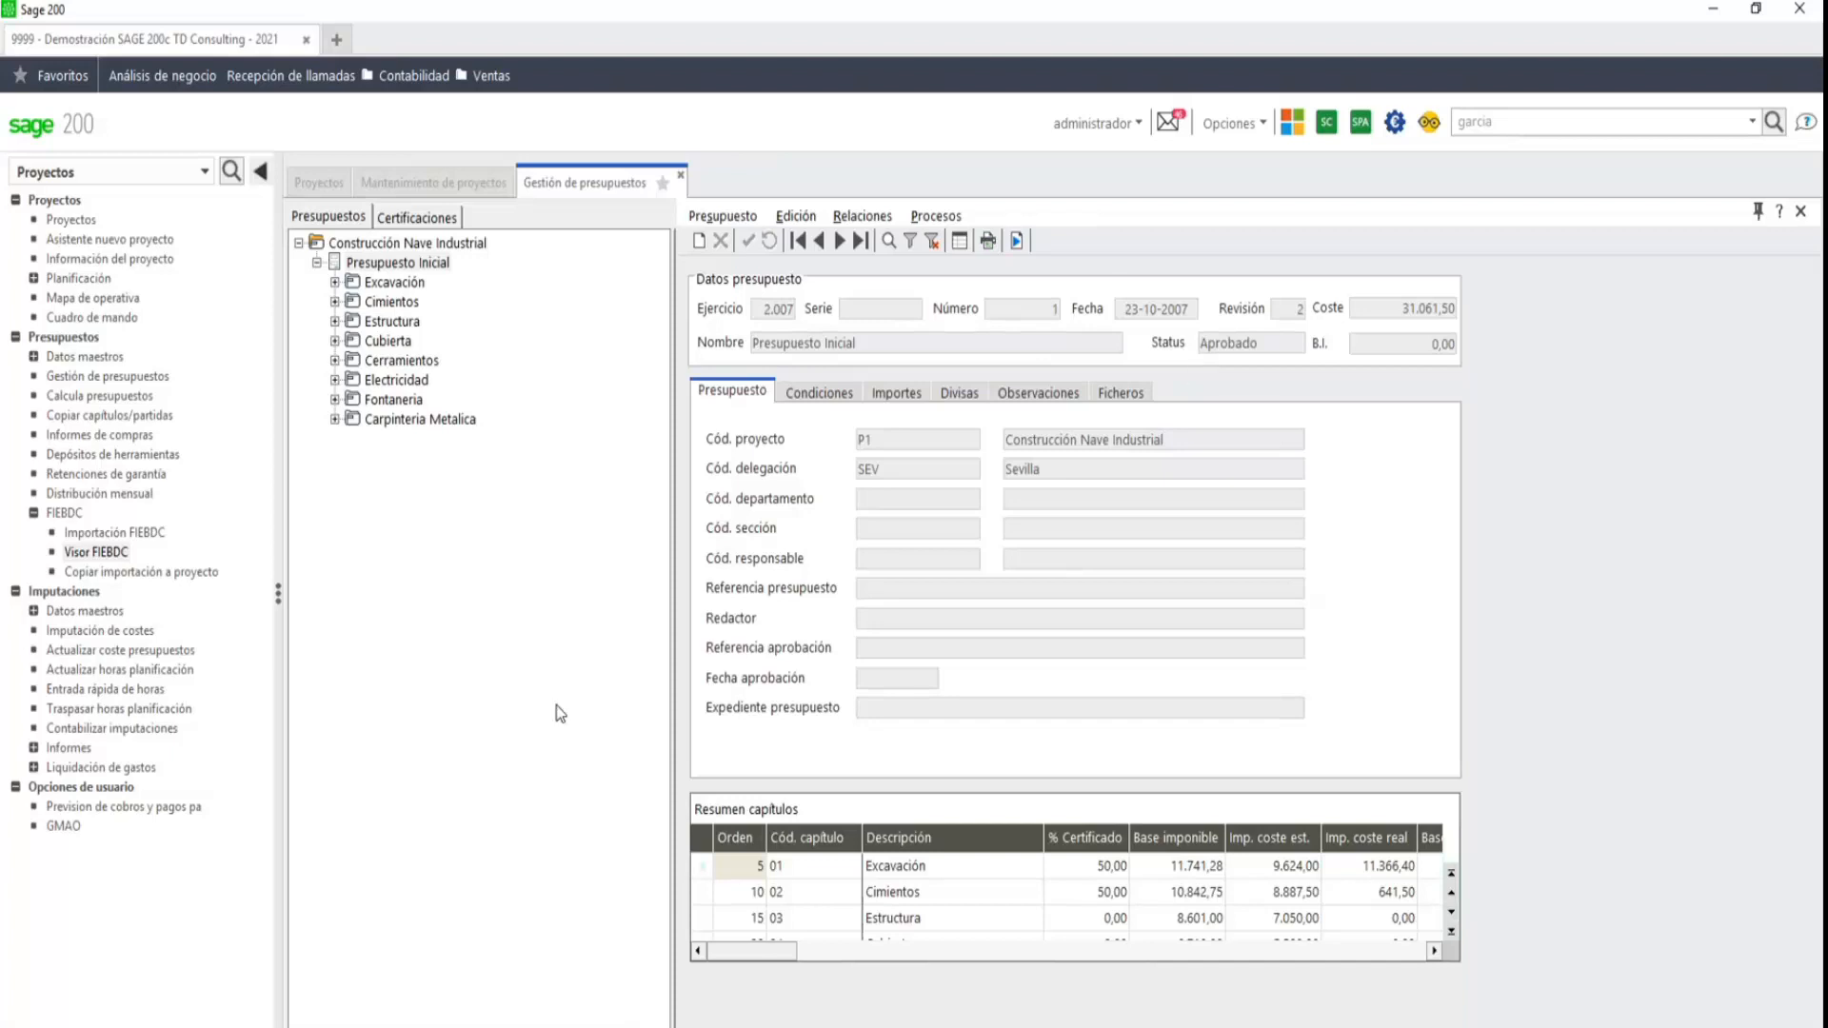
- Open Imputación de costes without selection limits and examine the activity and hours of the first employee line
left_click(96, 632)
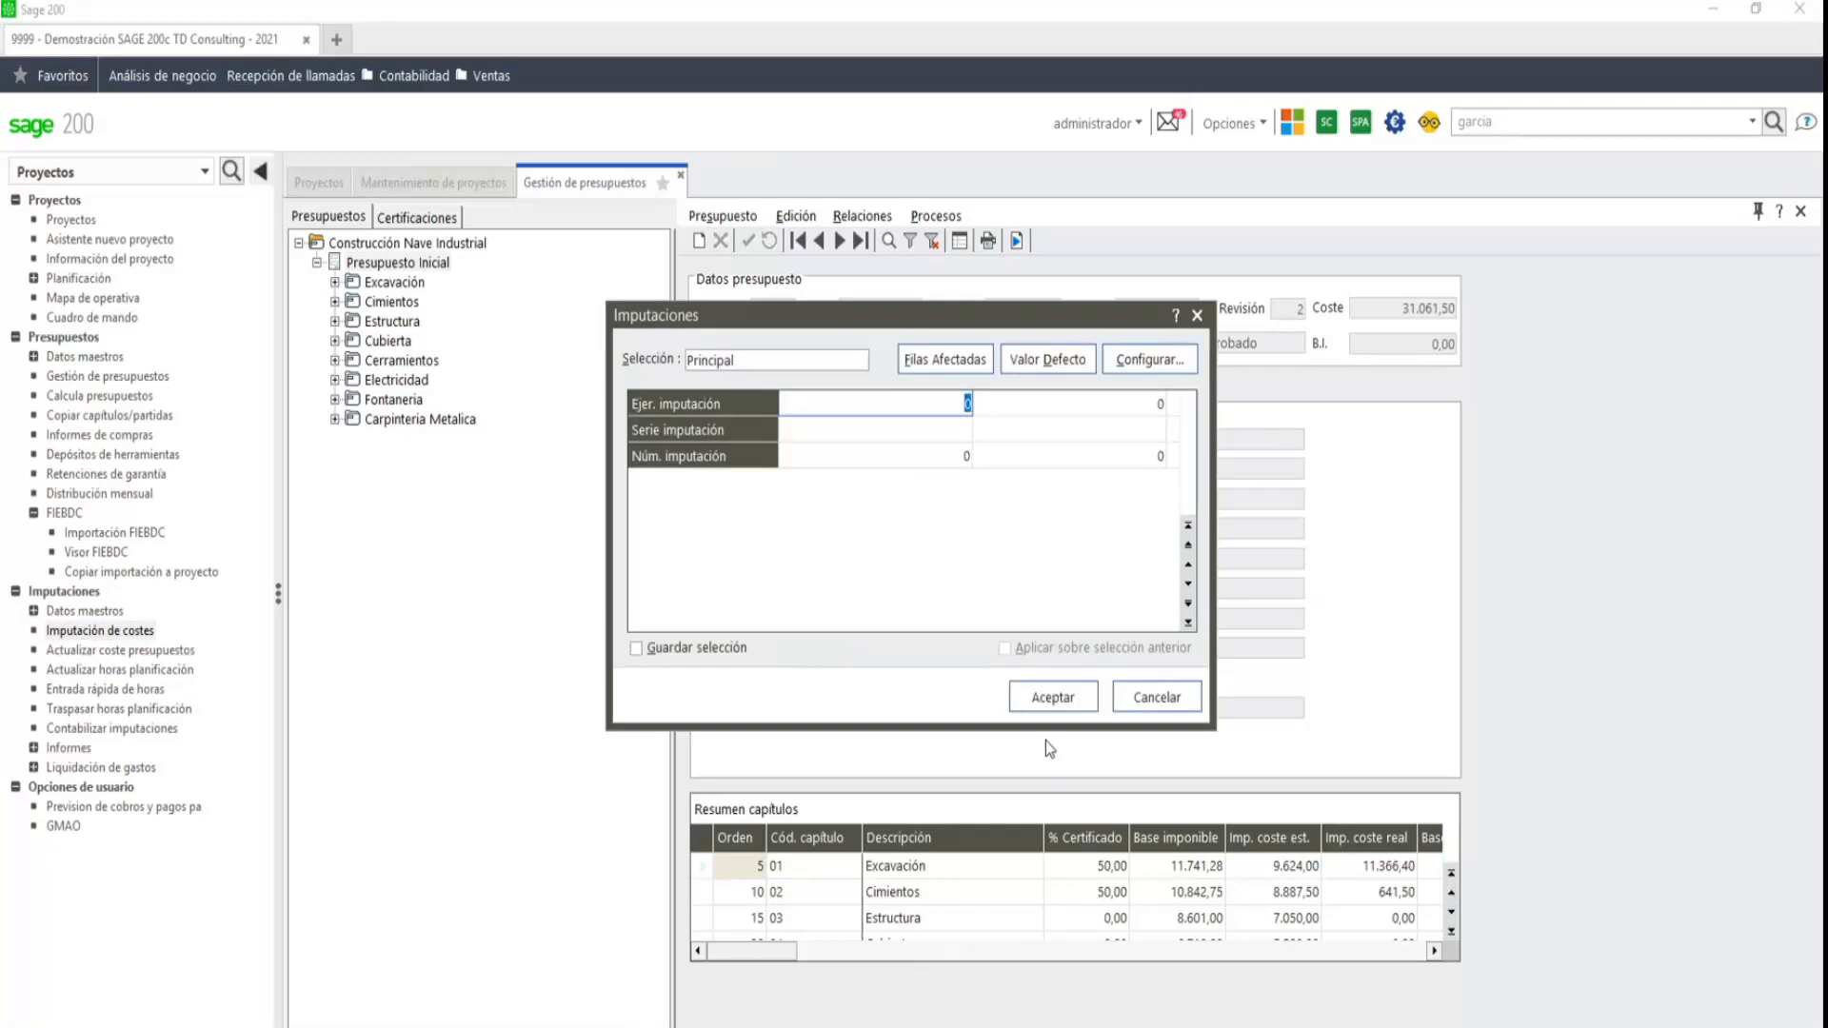
left_click(1052, 698)
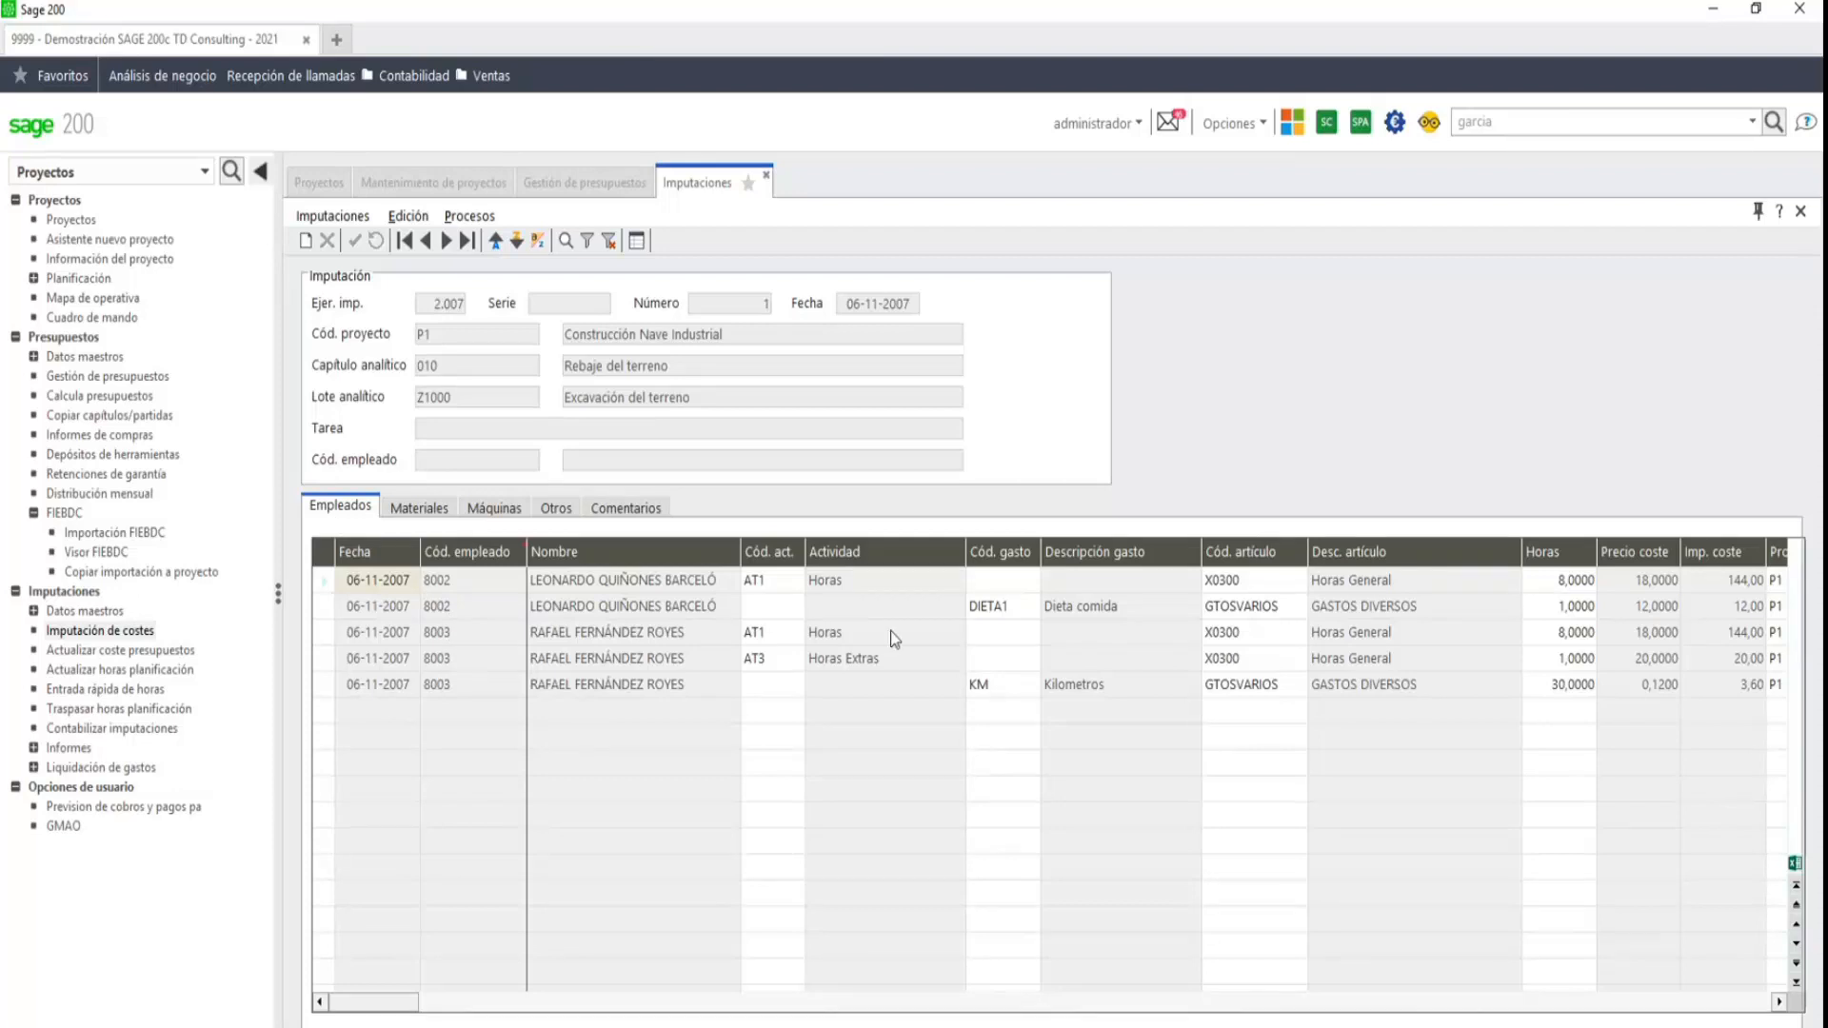
left_click(842, 590)
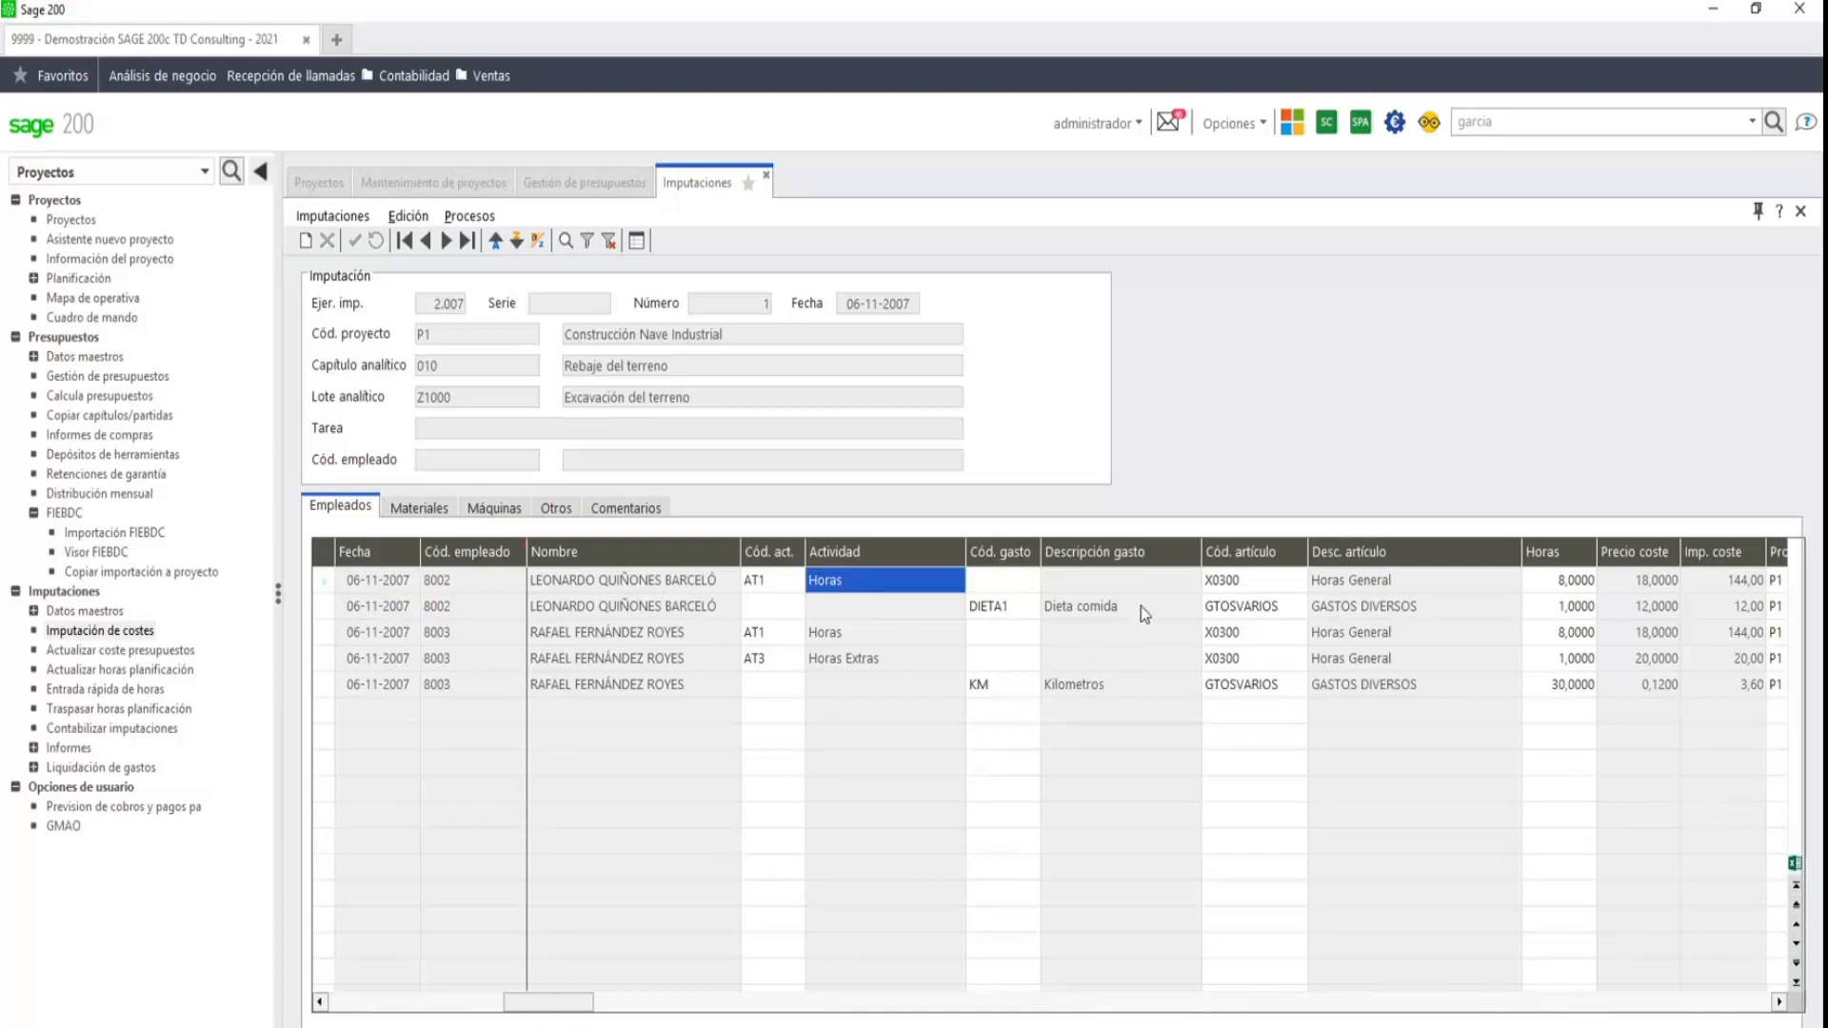
left_click(1583, 585)
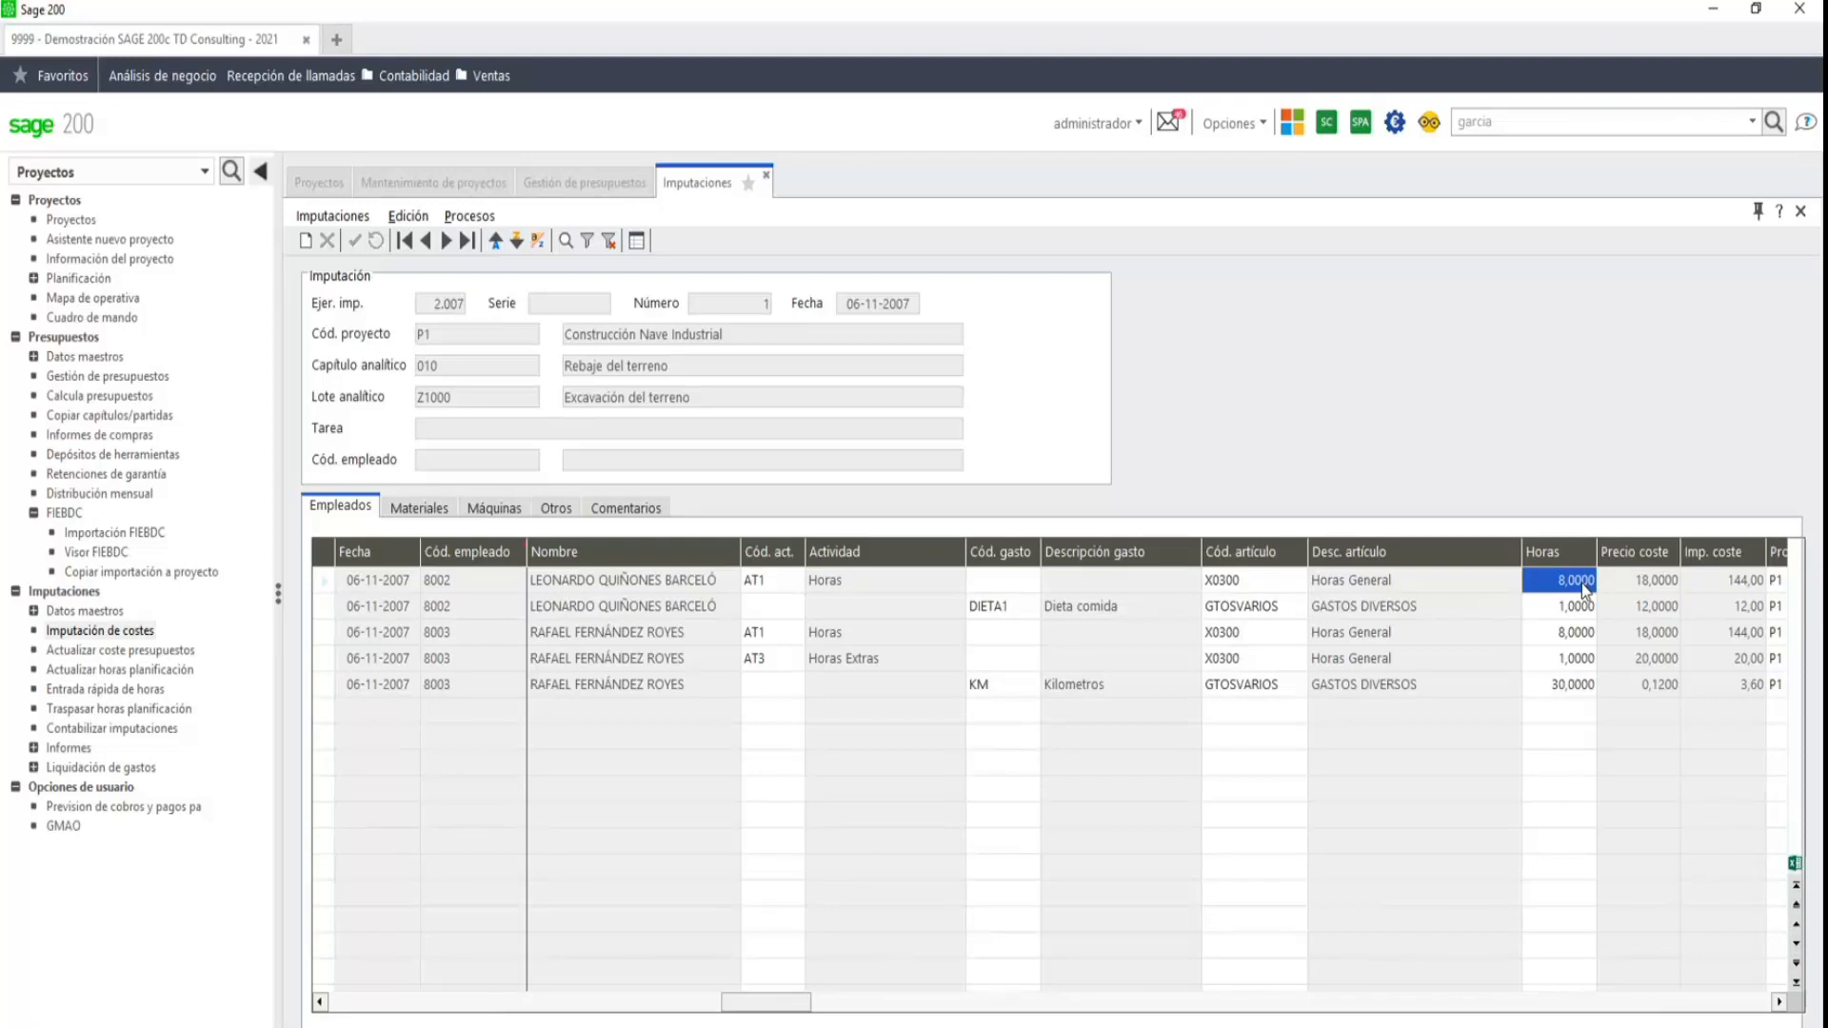
- Examine the DIETA1 expense on the second employee line and the Datos maestros options under Presupuestos
left_click(1017, 609)
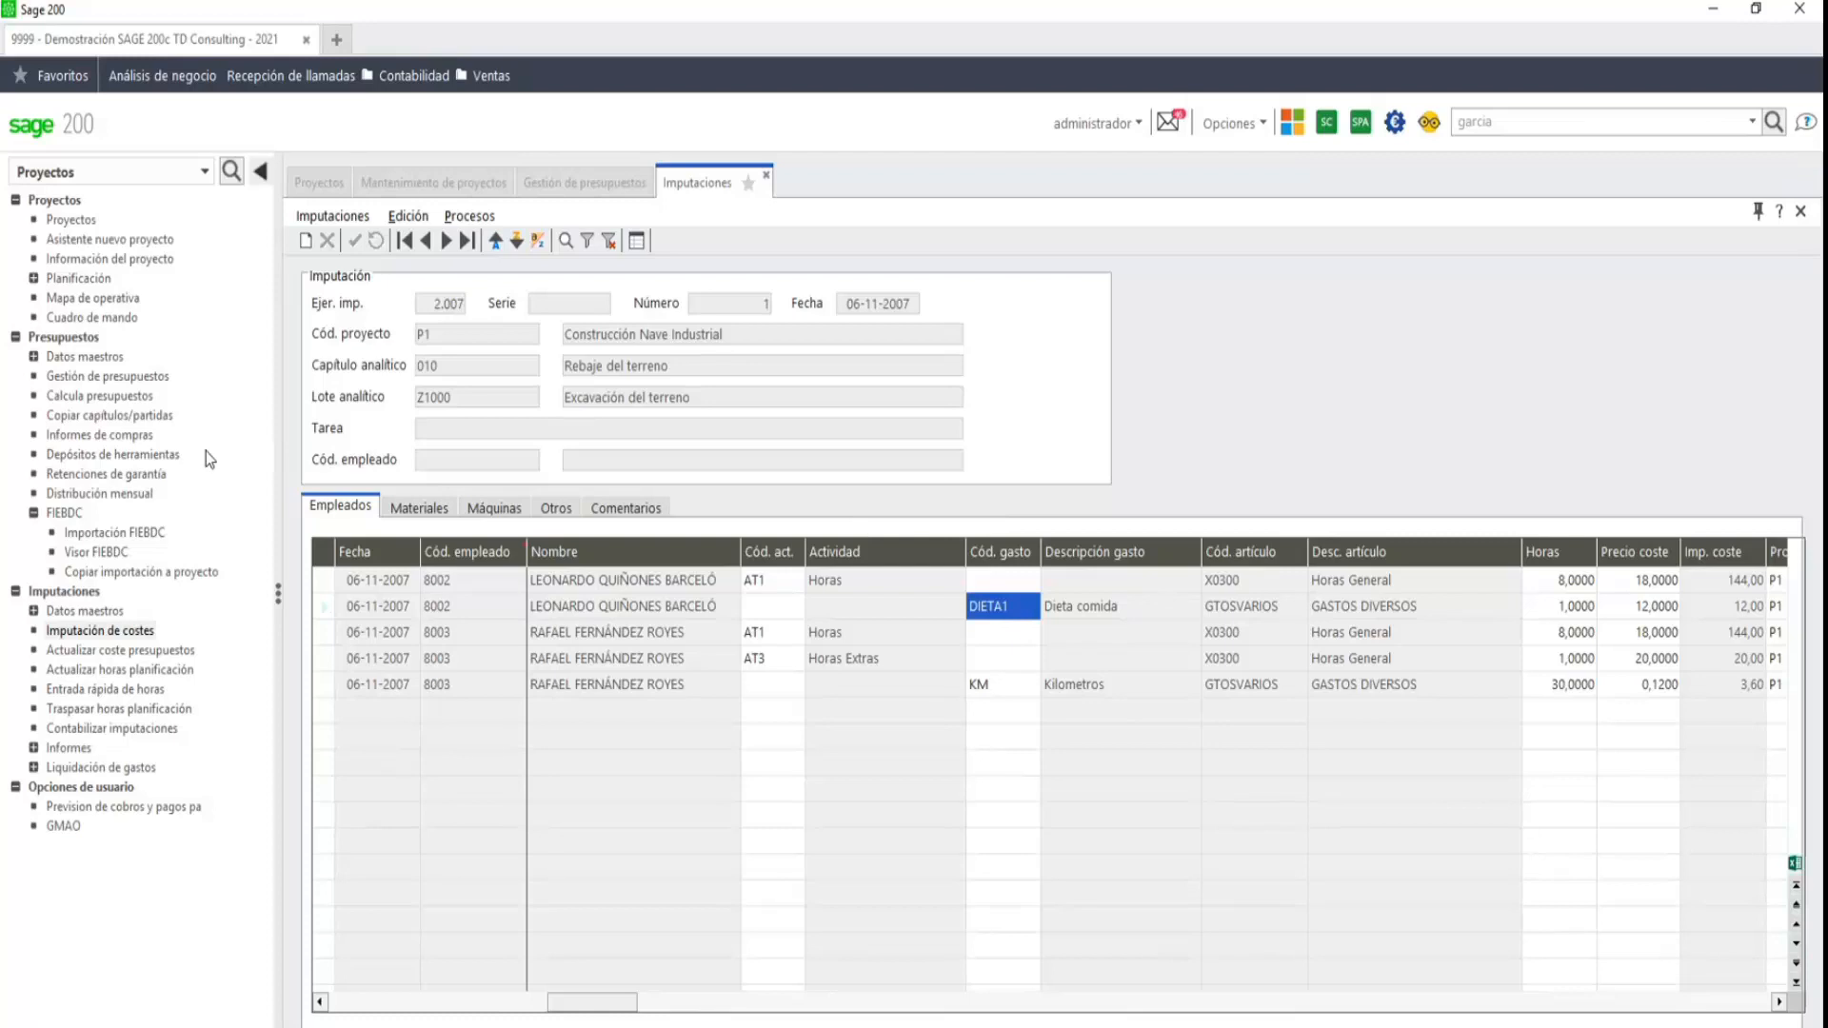
left_click(33, 360)
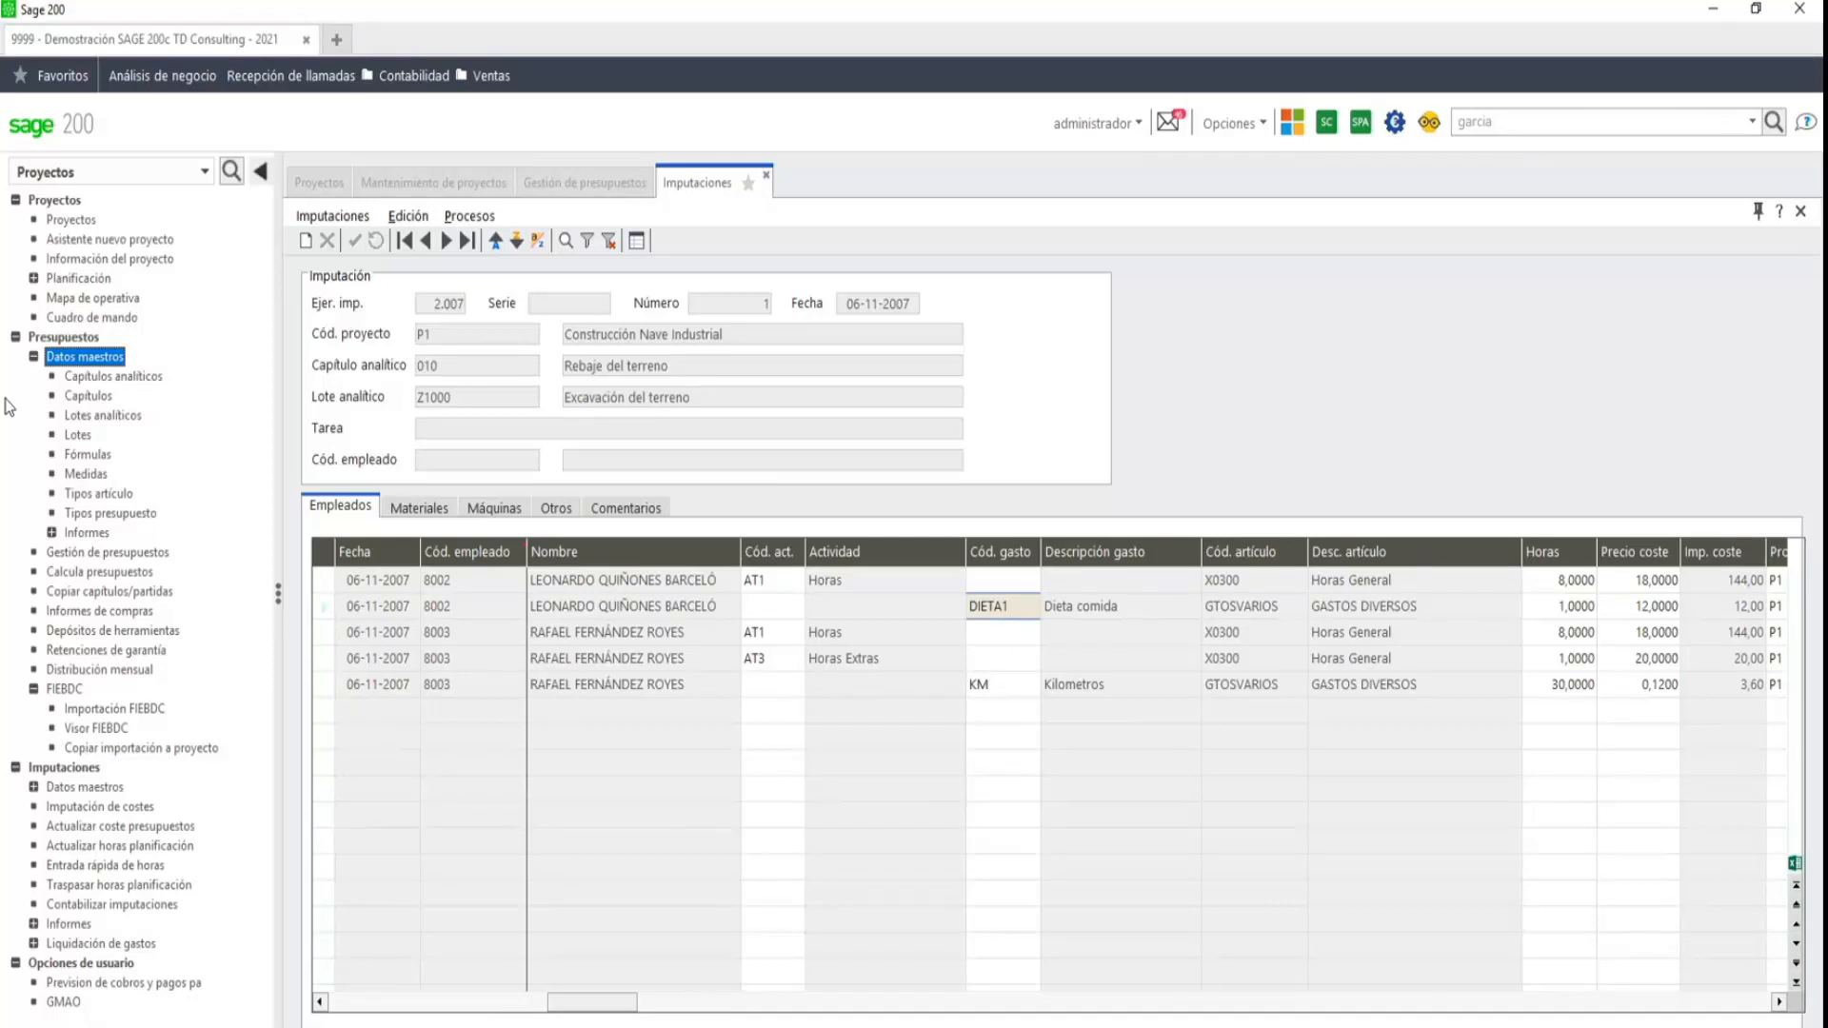
left_click(33, 358)
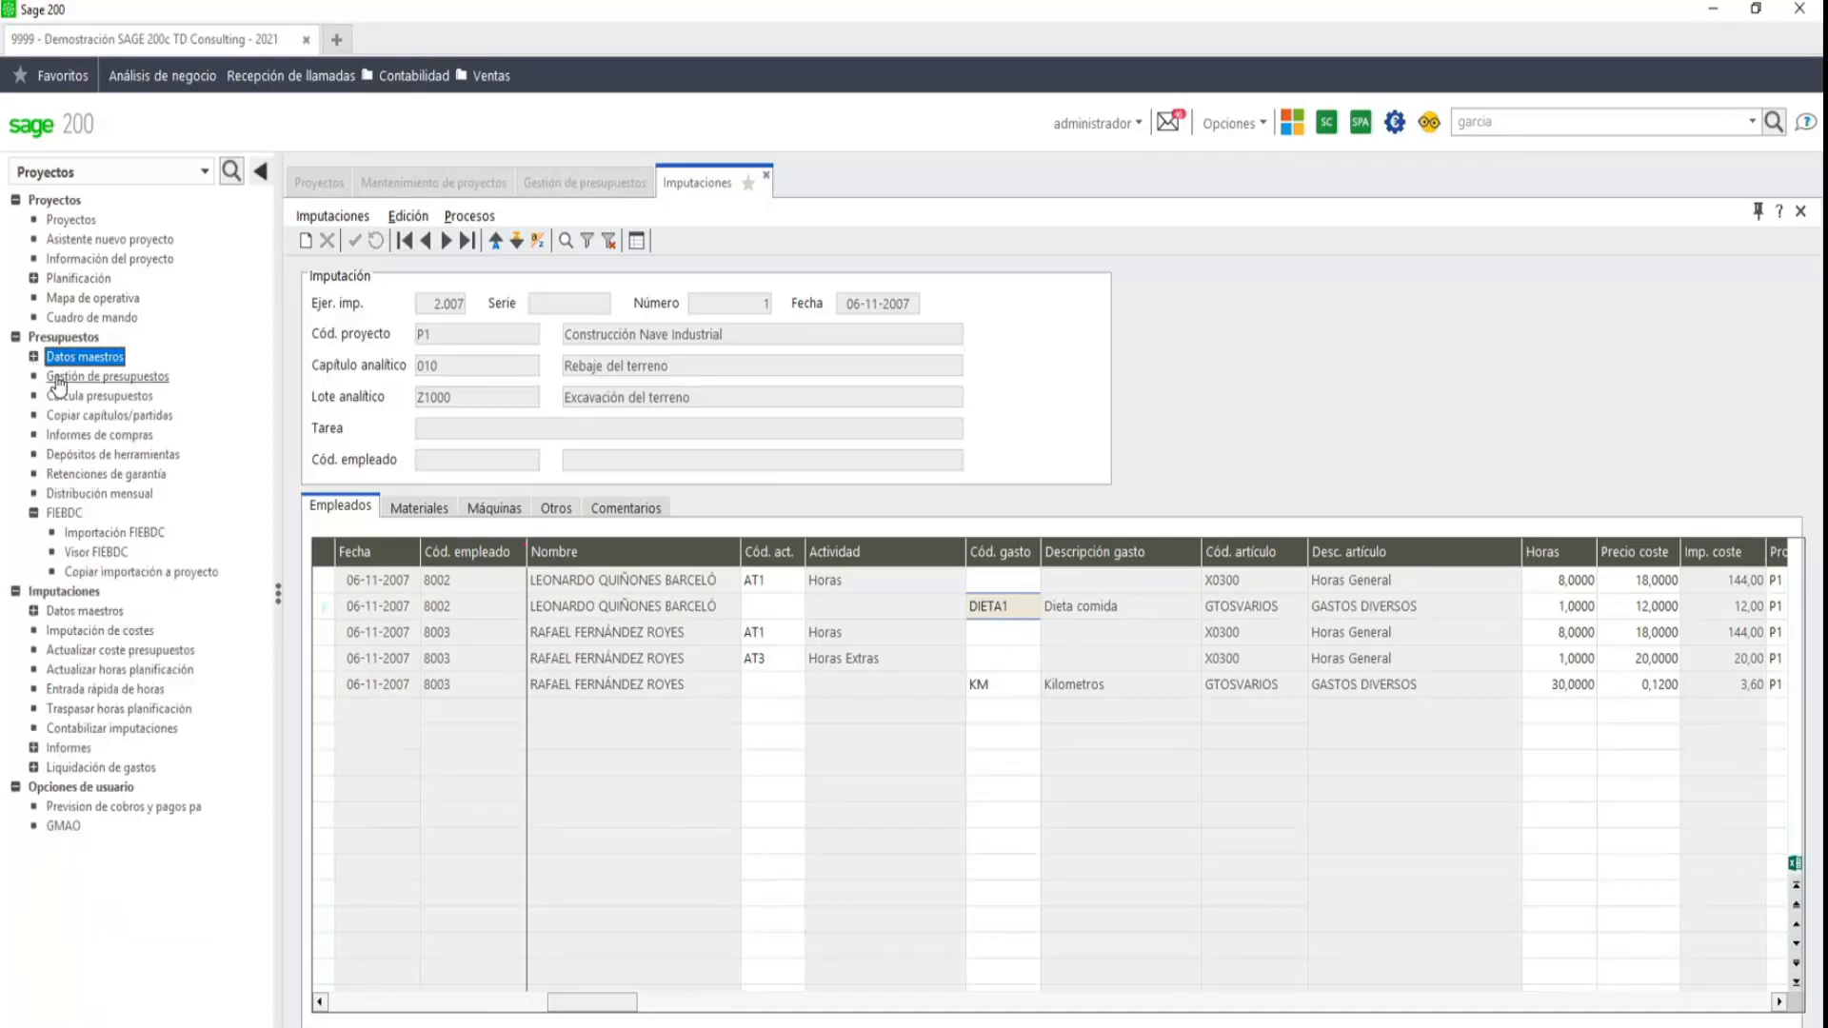
- Review the materials, machines and other costs recorded in the first imputation of Construcción Nave Industrial
left_click(420, 509)
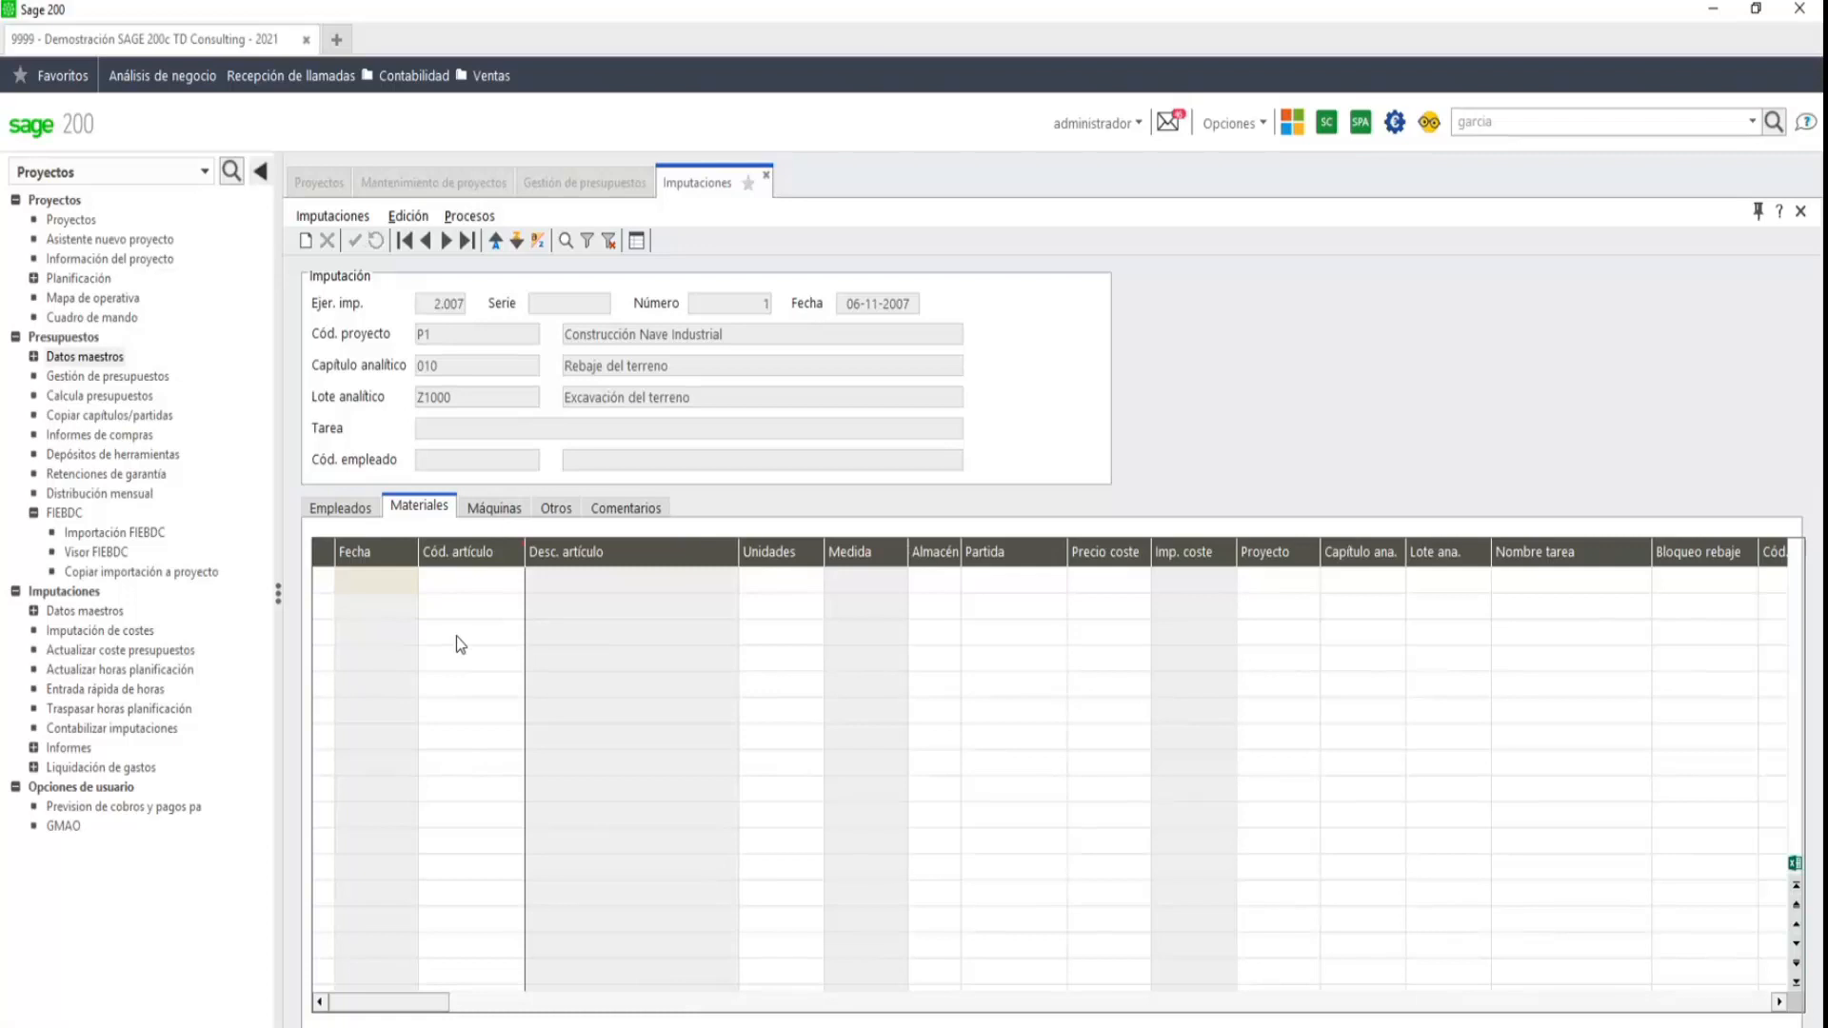
left_click(491, 513)
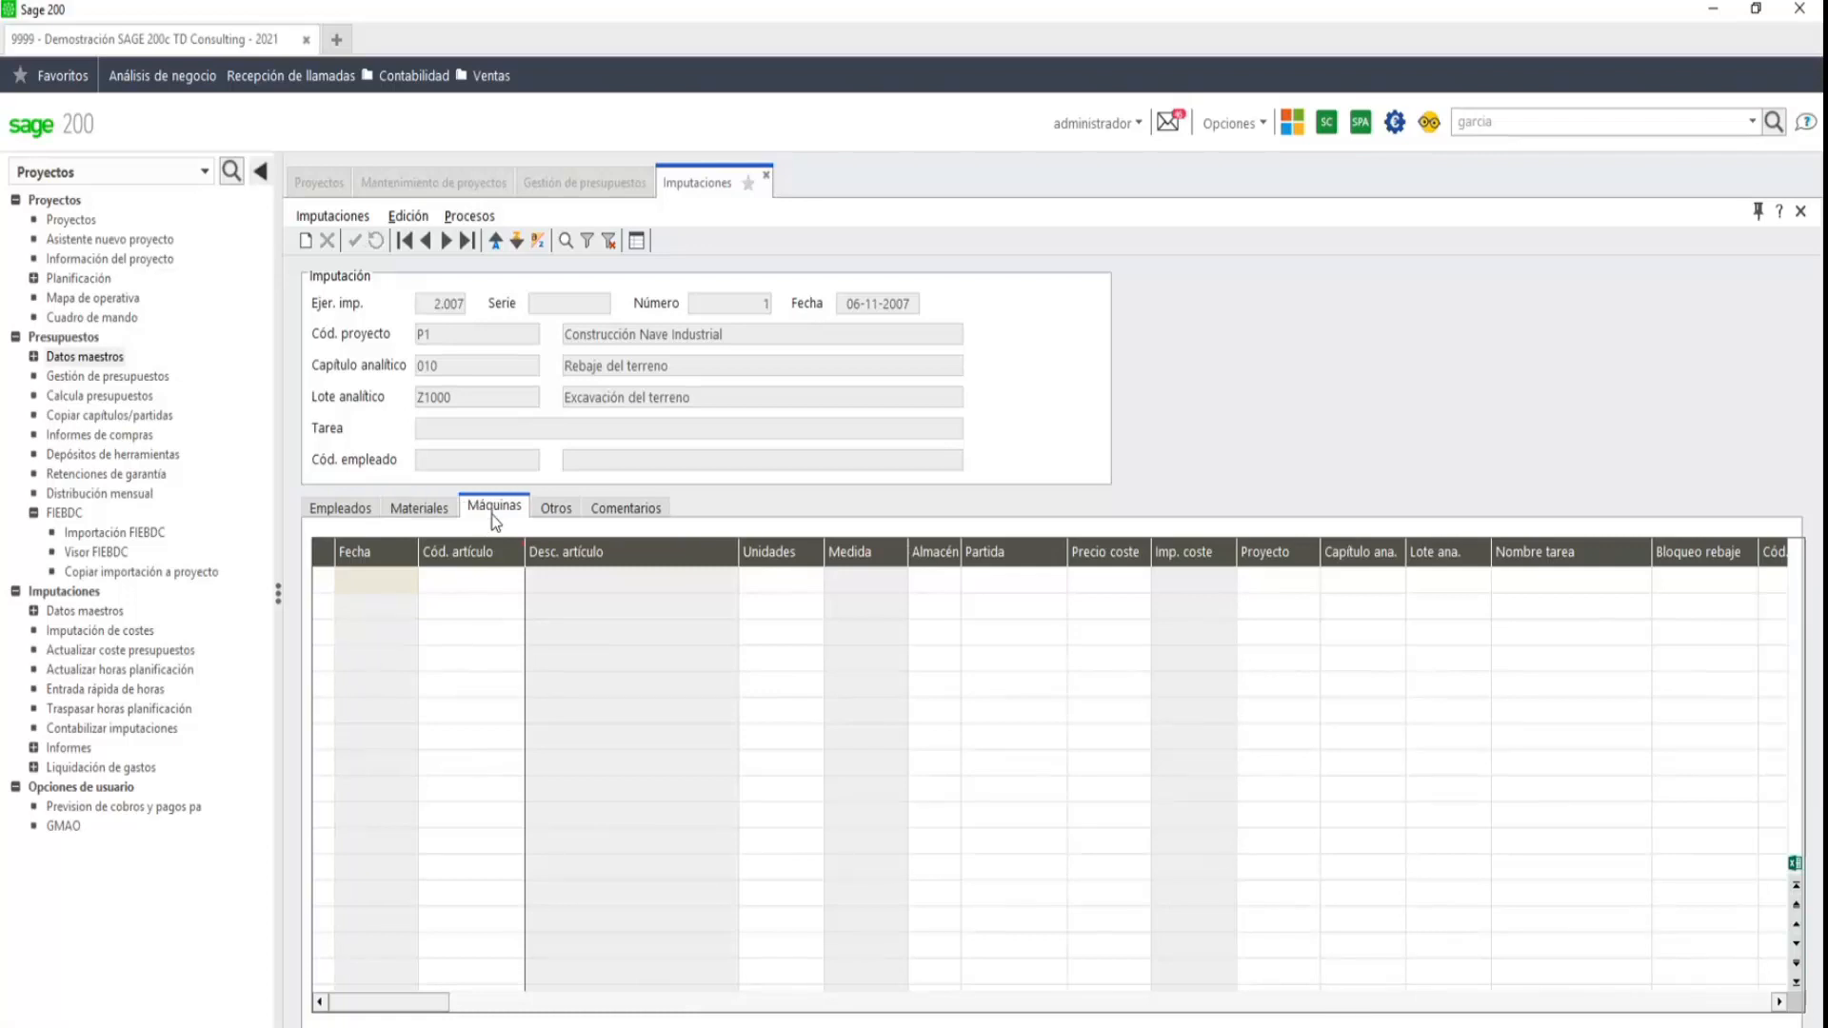
left_click(548, 510)
left_click(430, 509)
- Go to the next imputation, examine its material and machine lines, and close Imputaciones
left_click(447, 241)
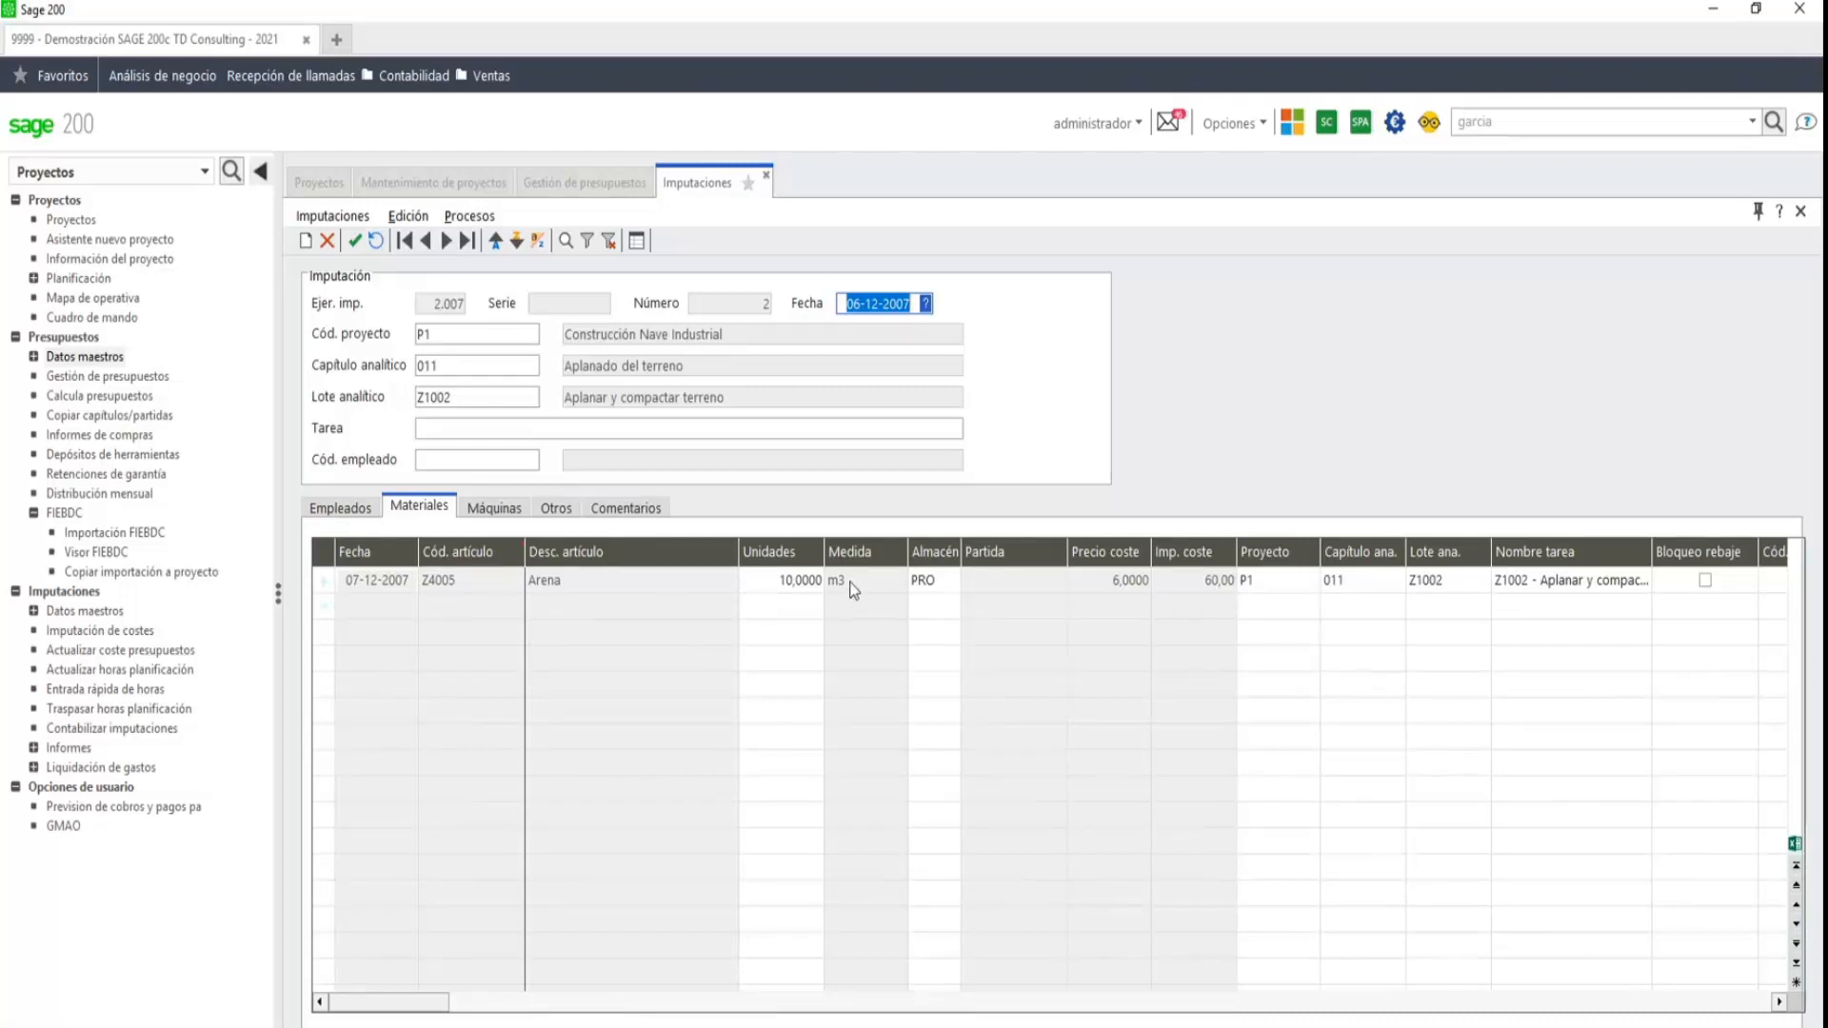
left_click(501, 516)
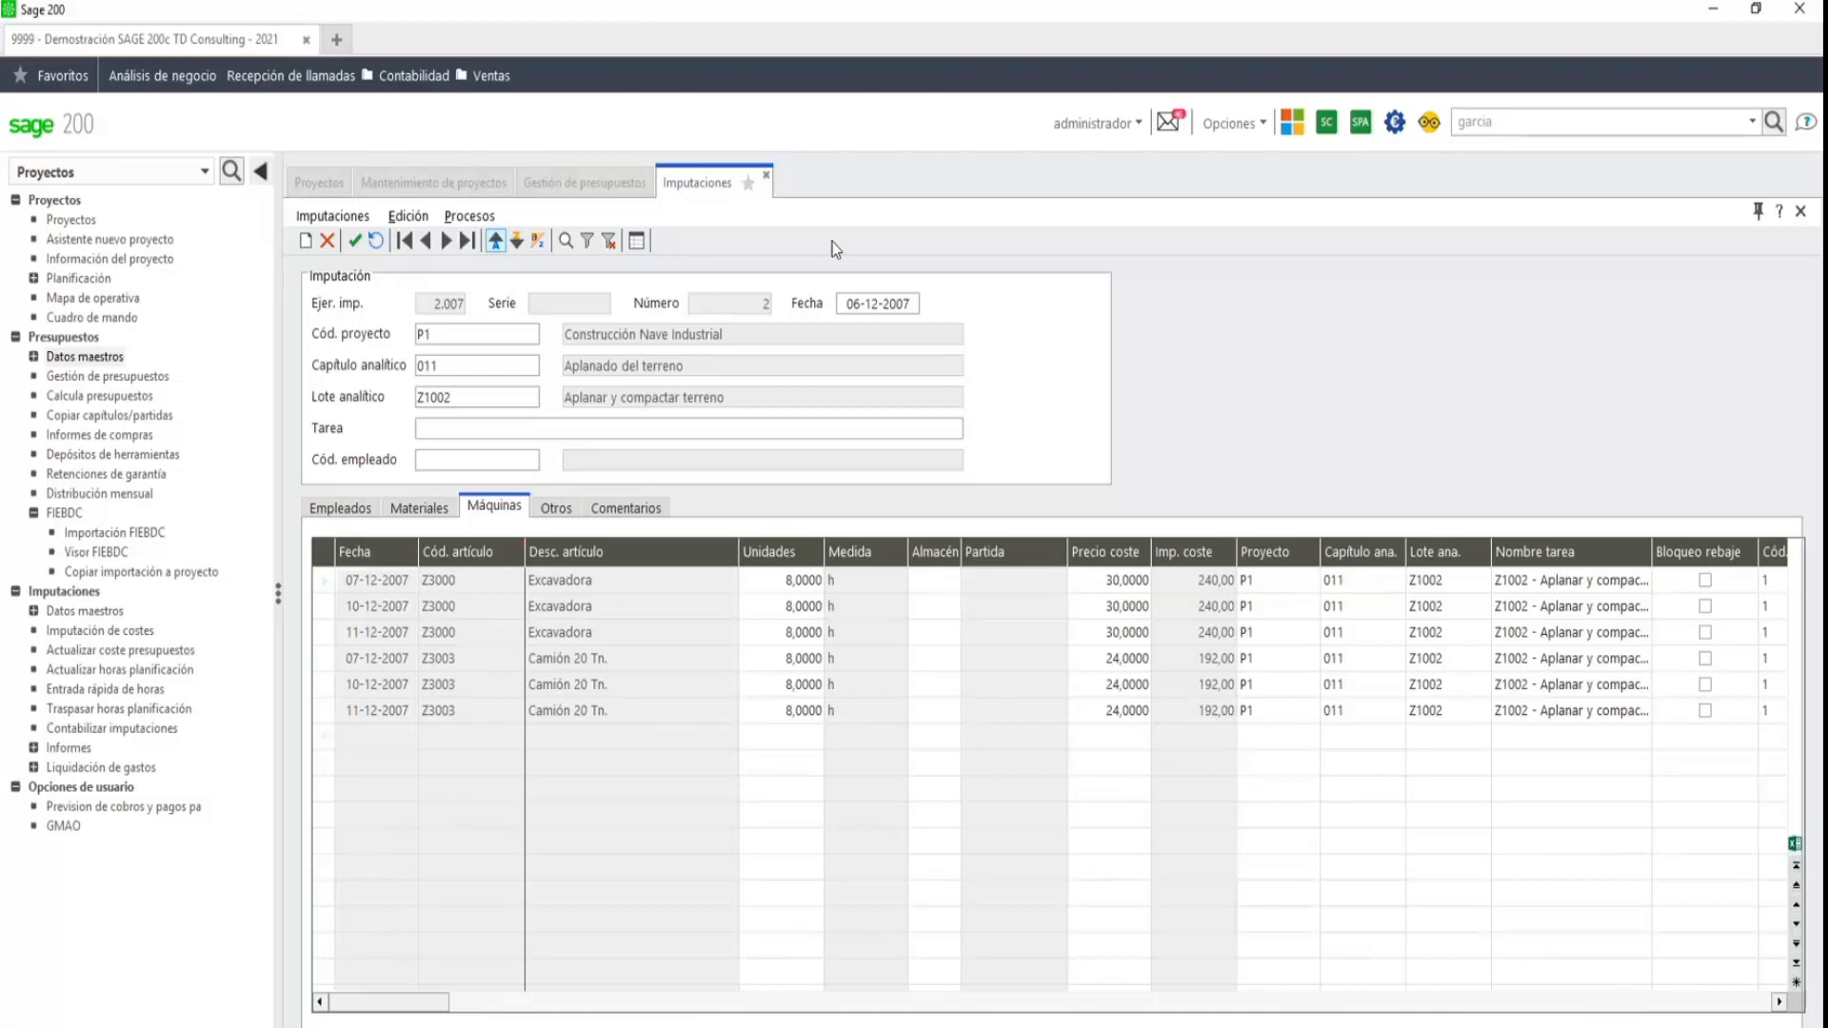
left_click(766, 177)
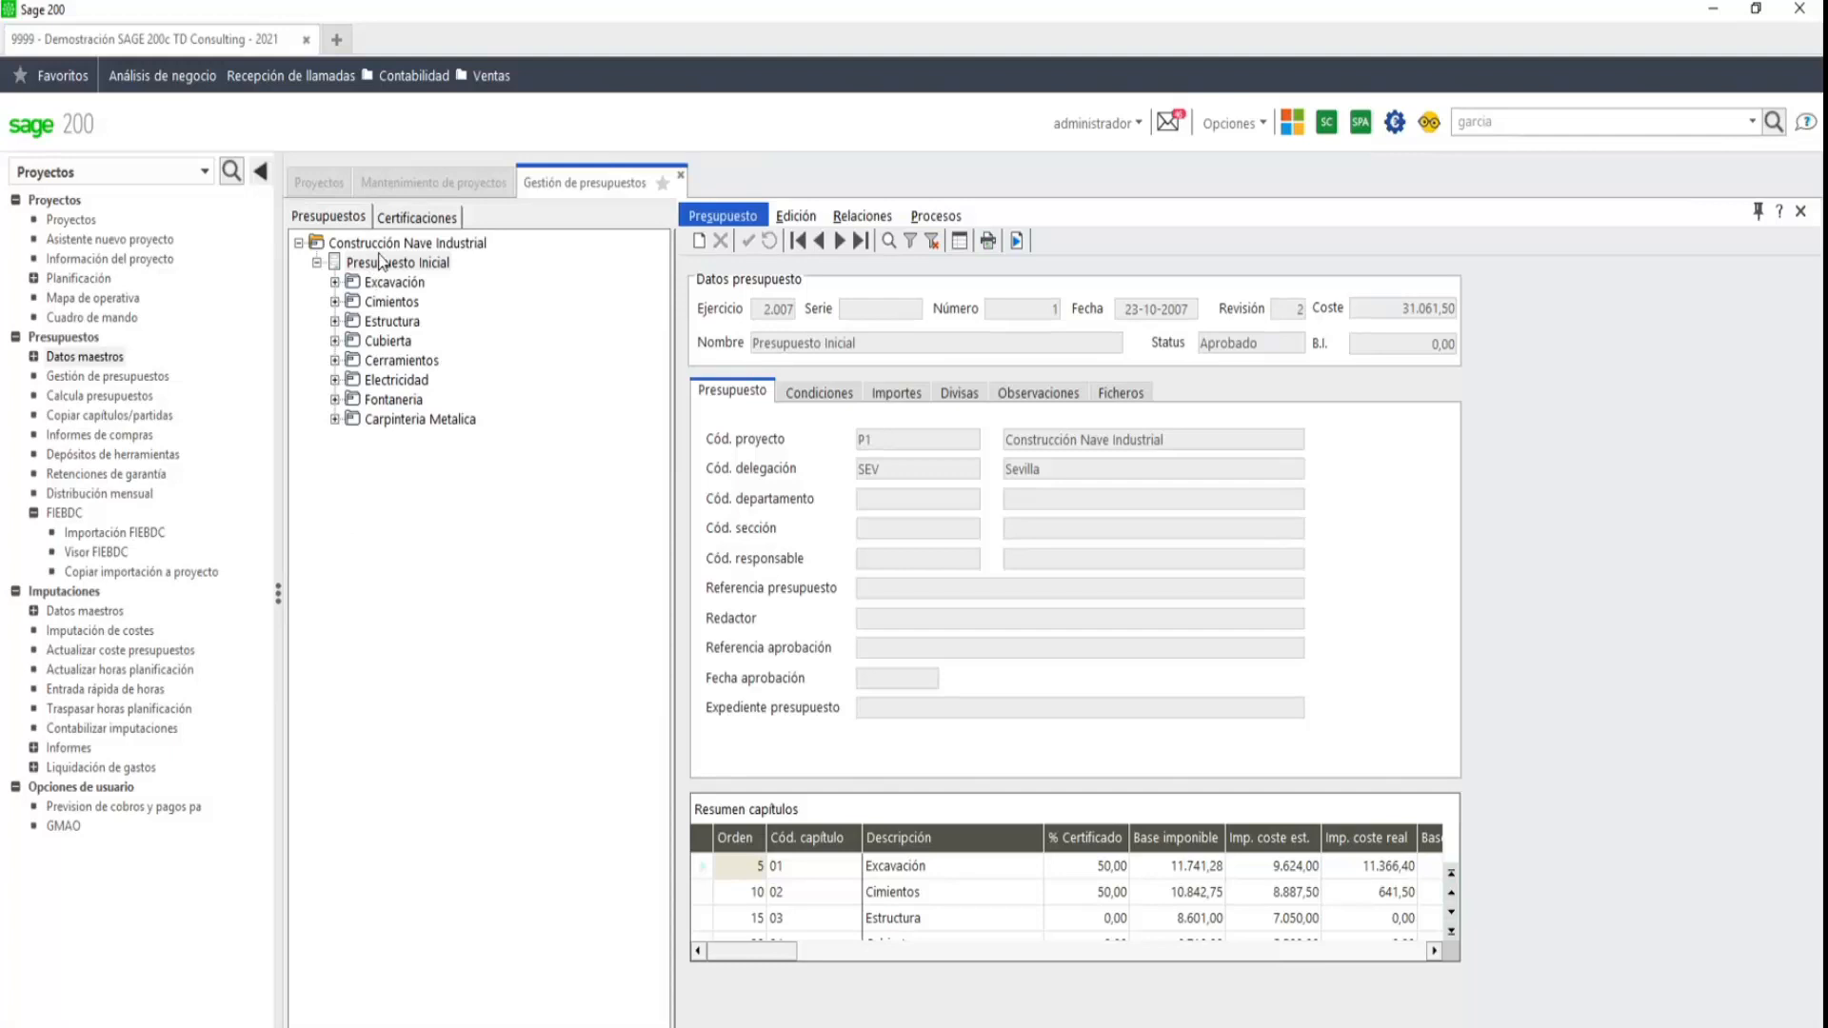
- Show the project's certifications and check the status of Presupuesto Inicial within the 30/11/2007 certification
left_click(406, 219)
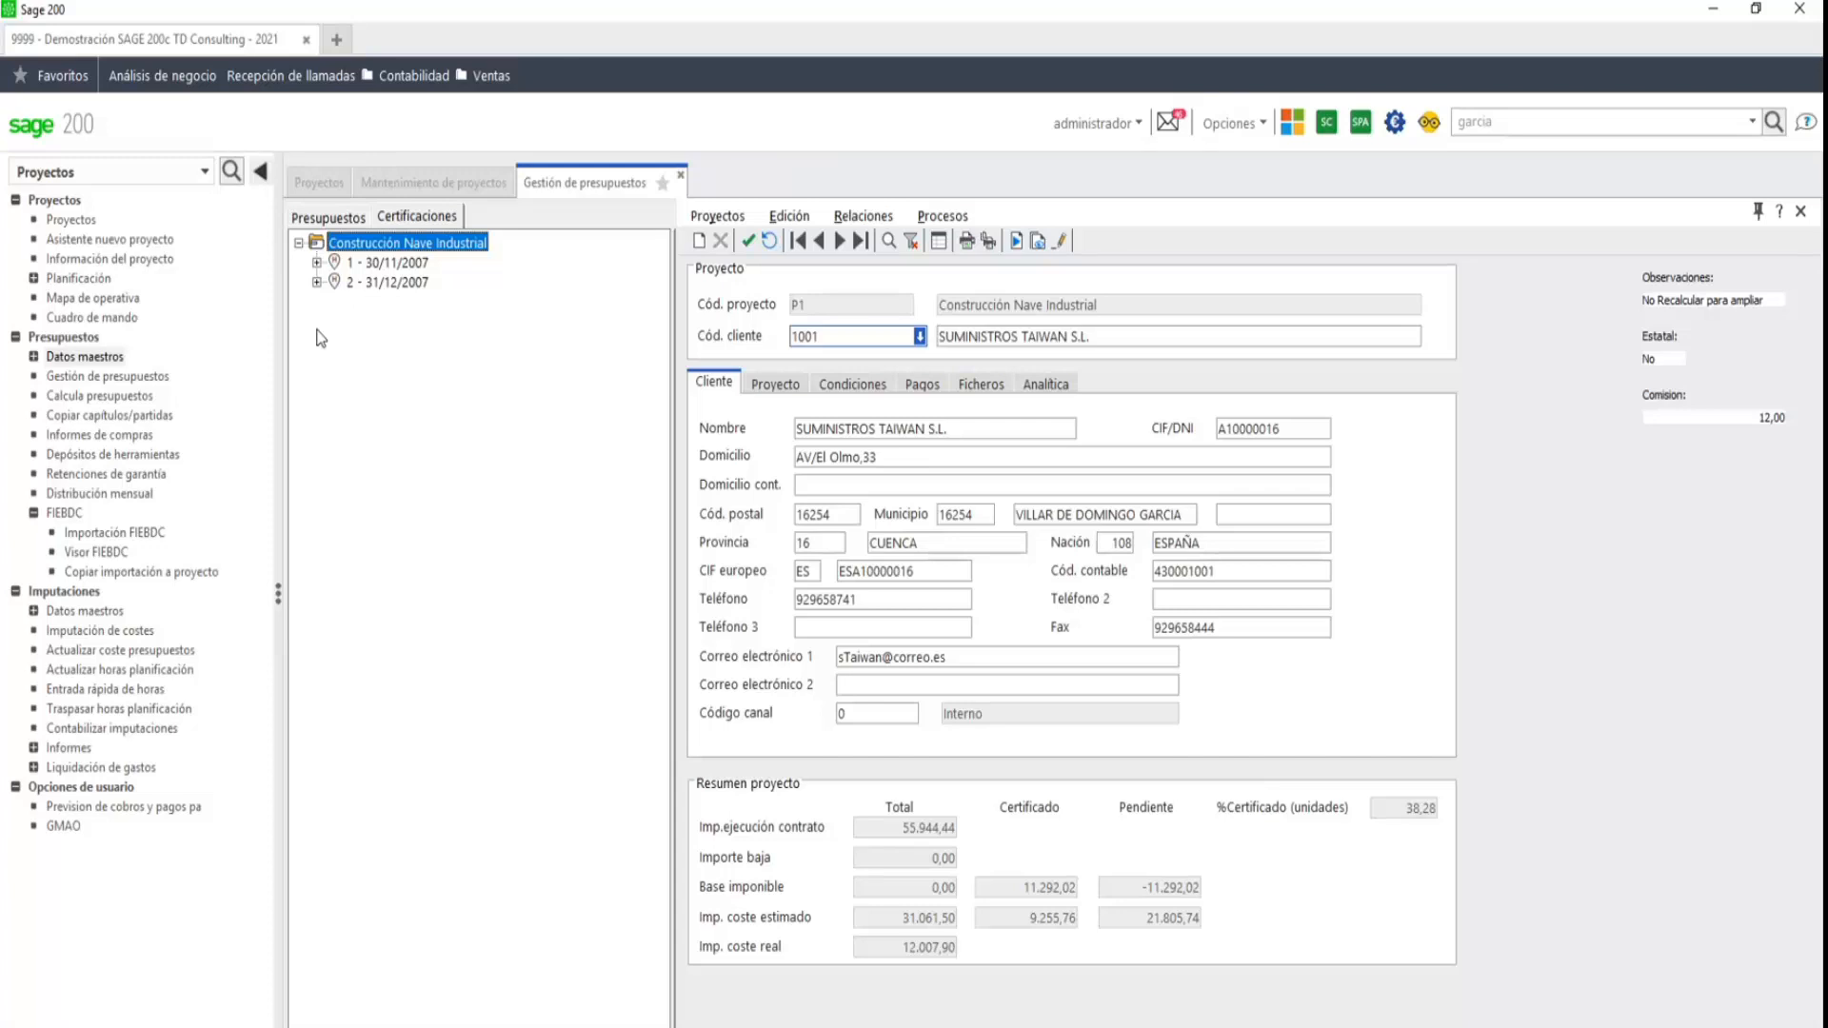
left_click(317, 262)
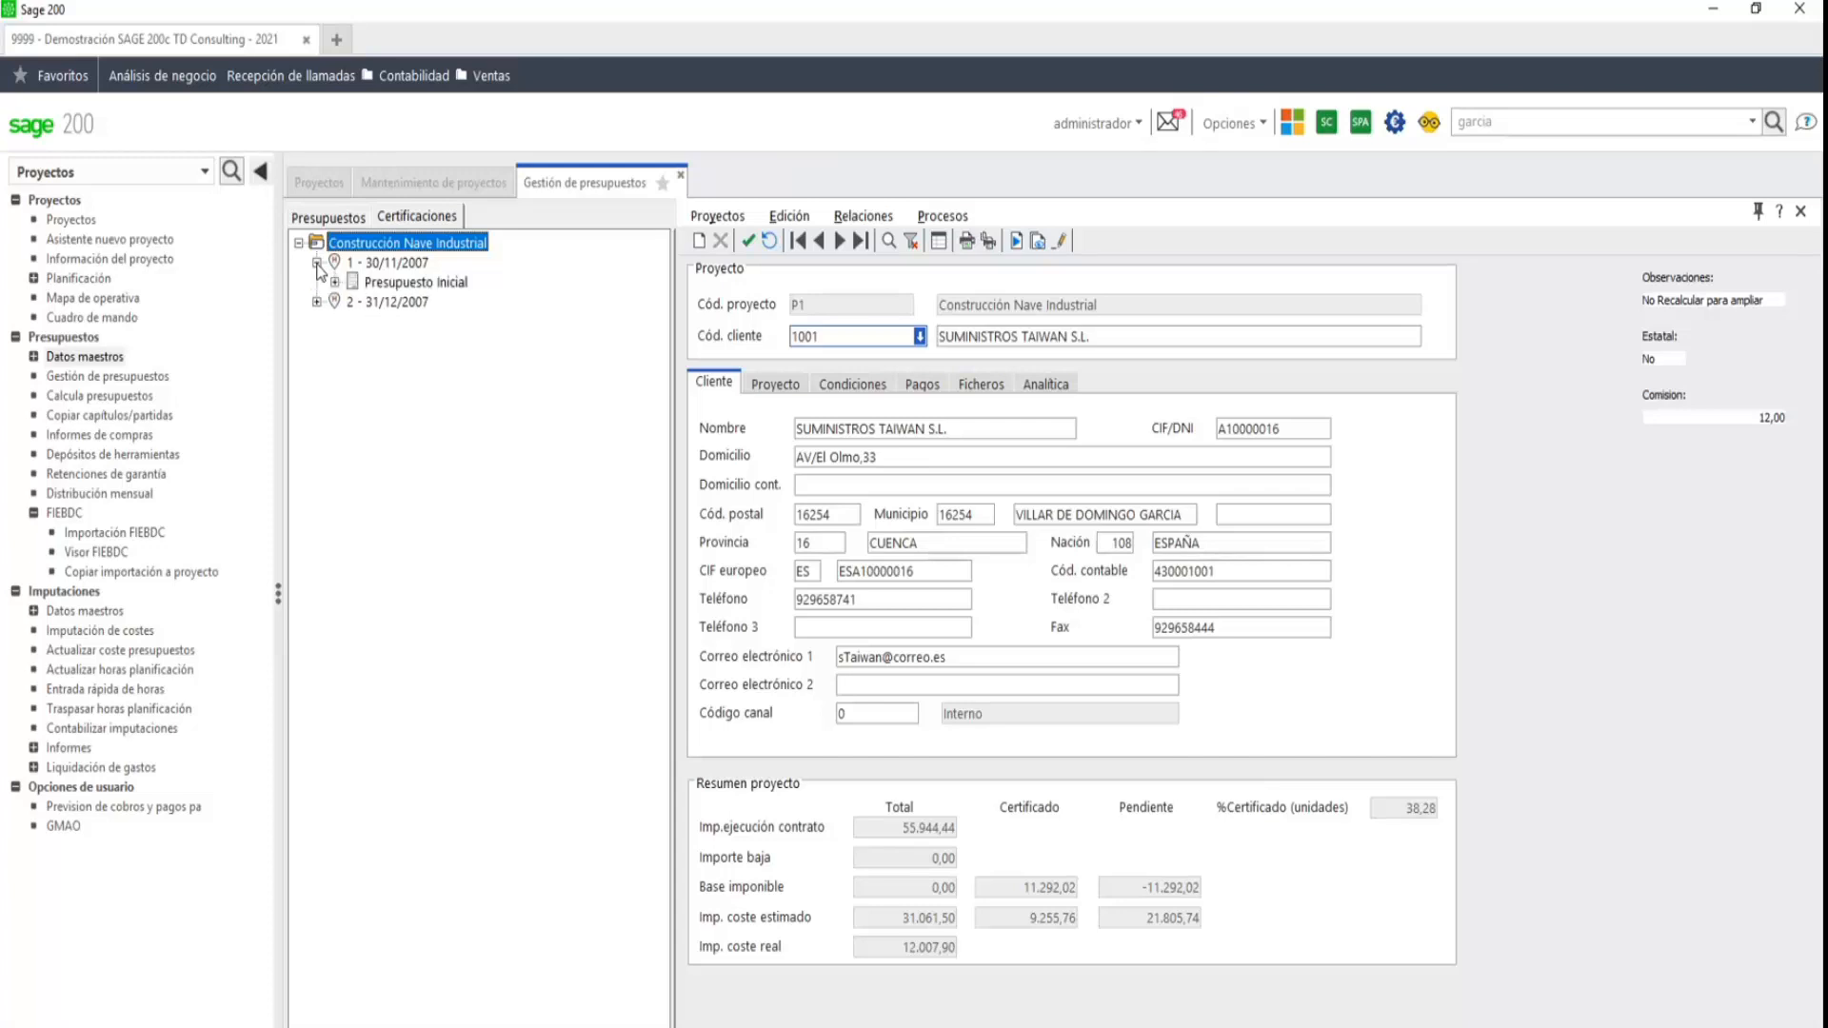
left_click(425, 287)
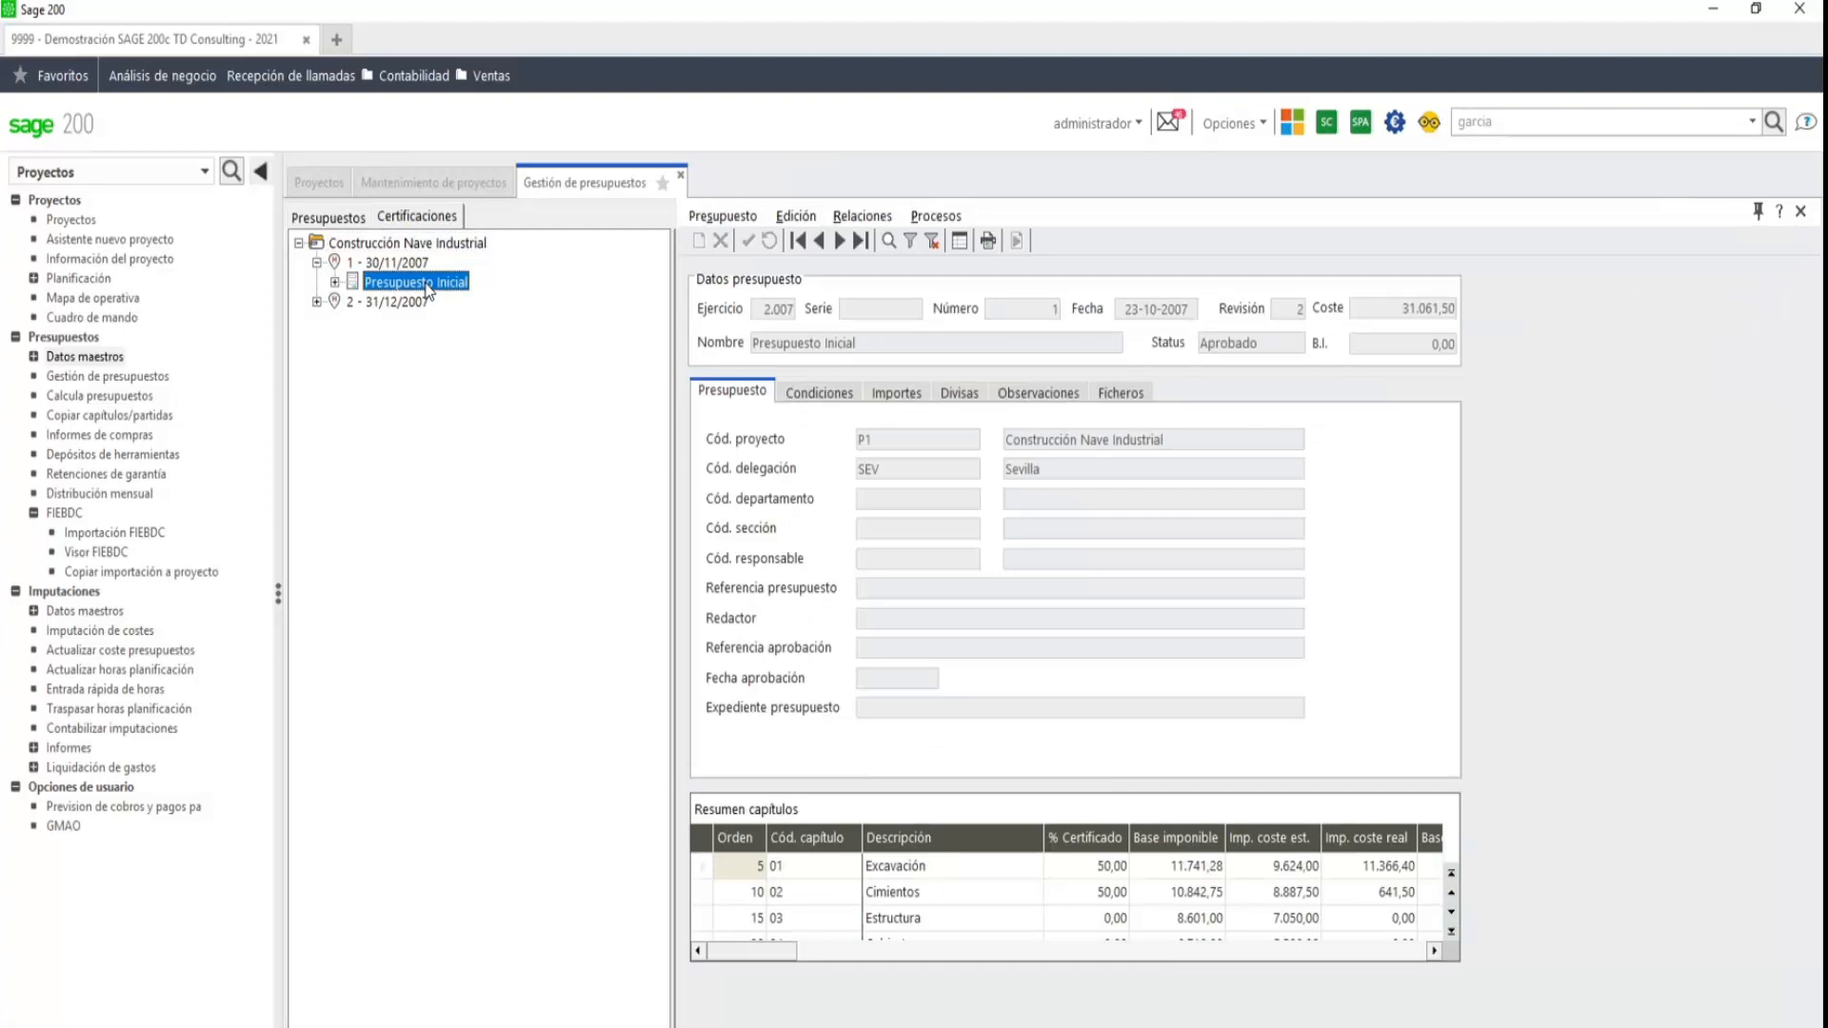
left_click(1270, 340)
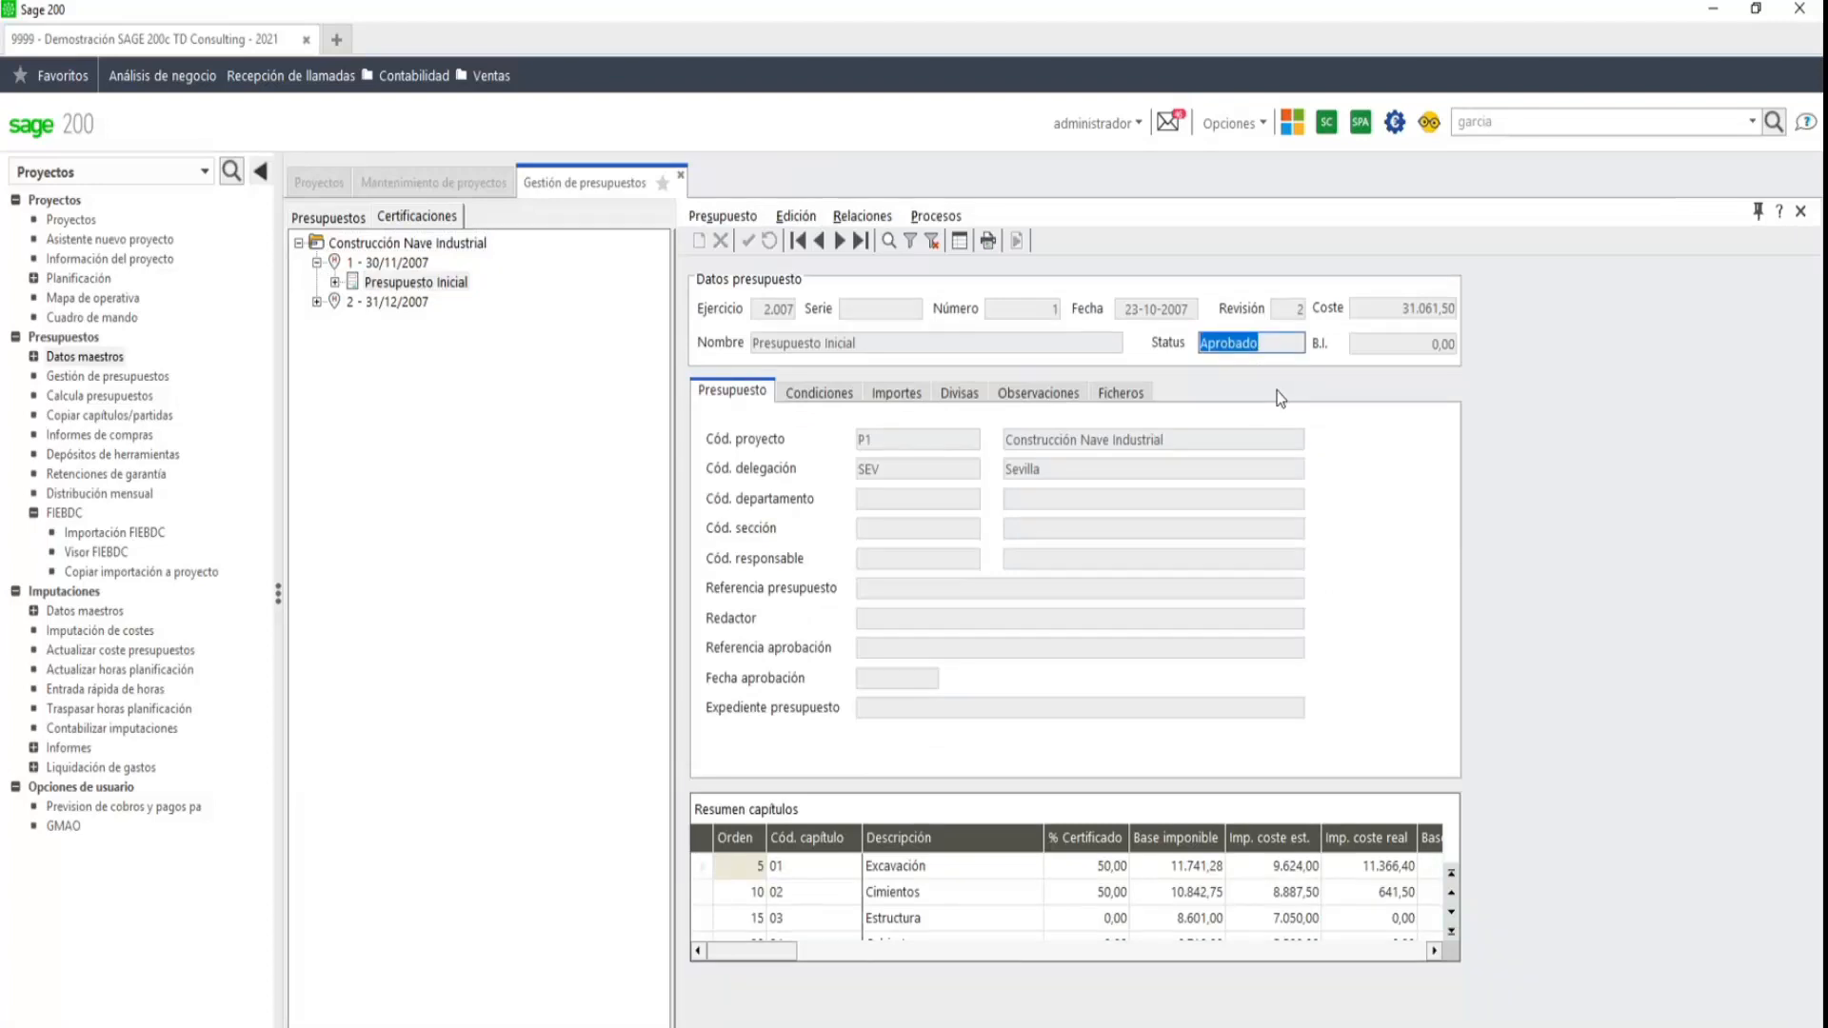
- Expand the 31/12/2007 certification and show the chapters of Presupuesto Inicial in both certifications
left_click(318, 302)
left_click(433, 323)
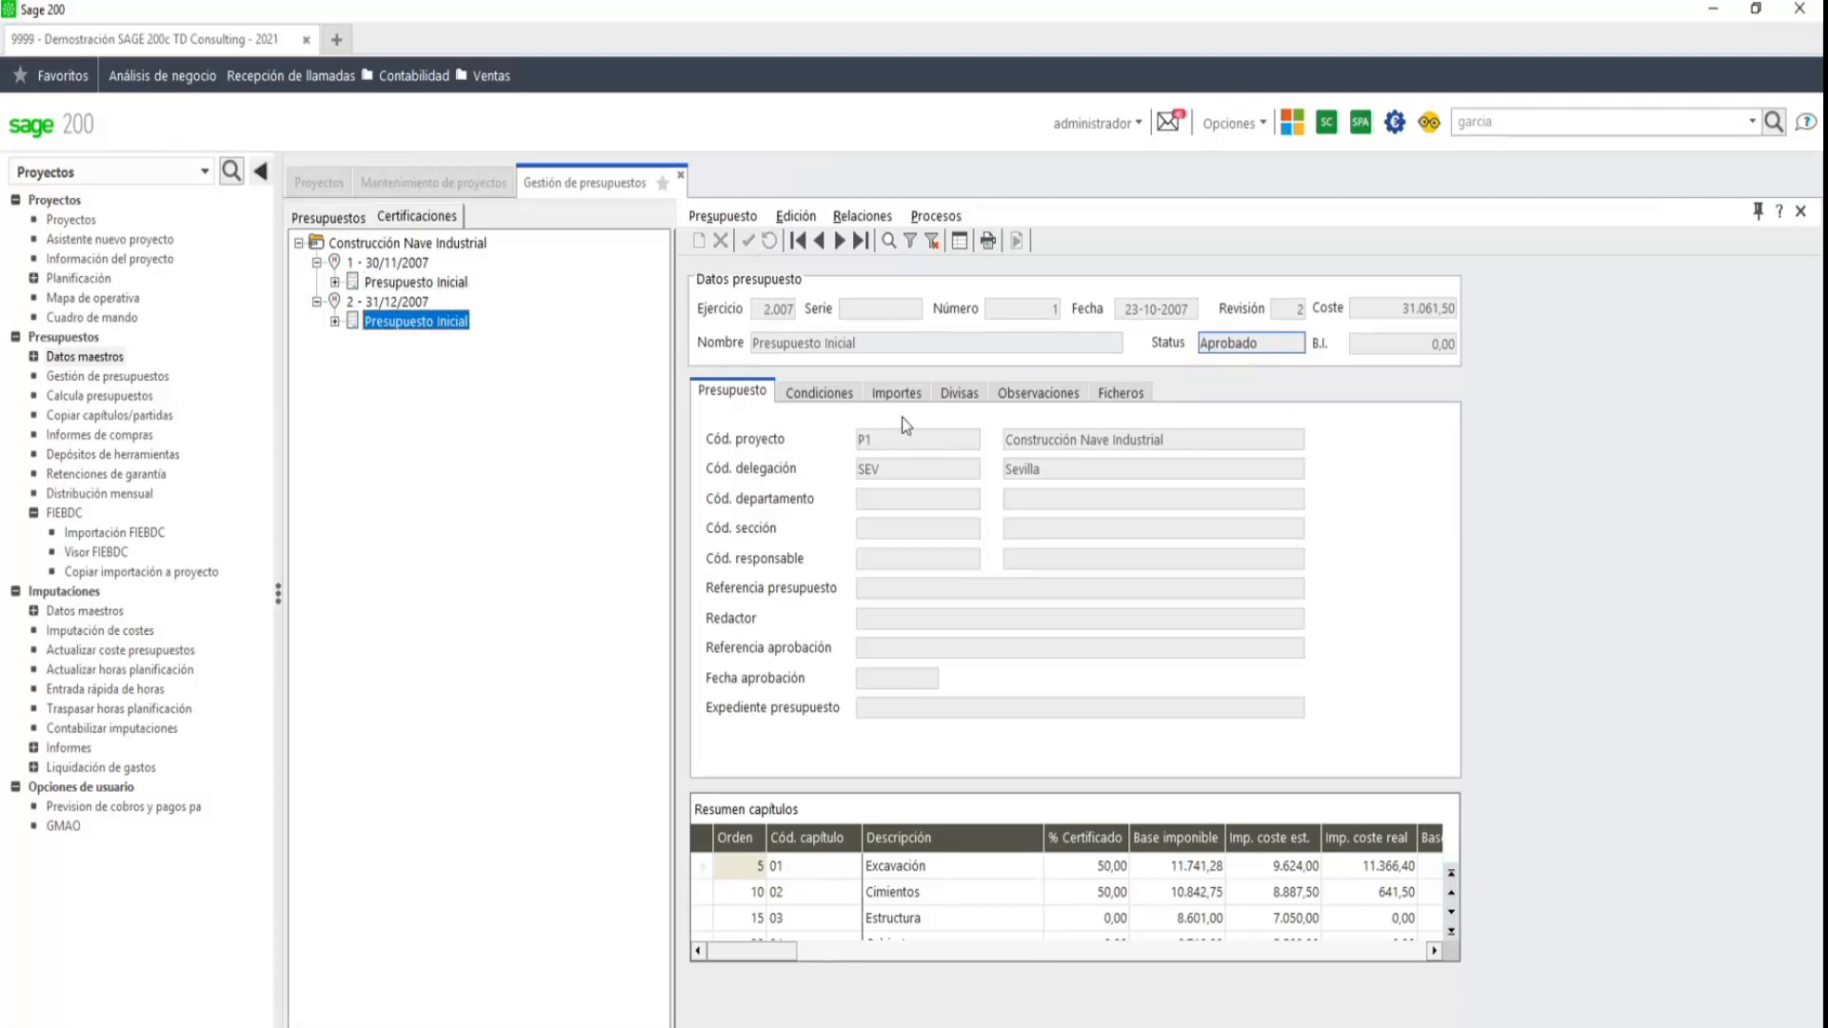
left_click(335, 322)
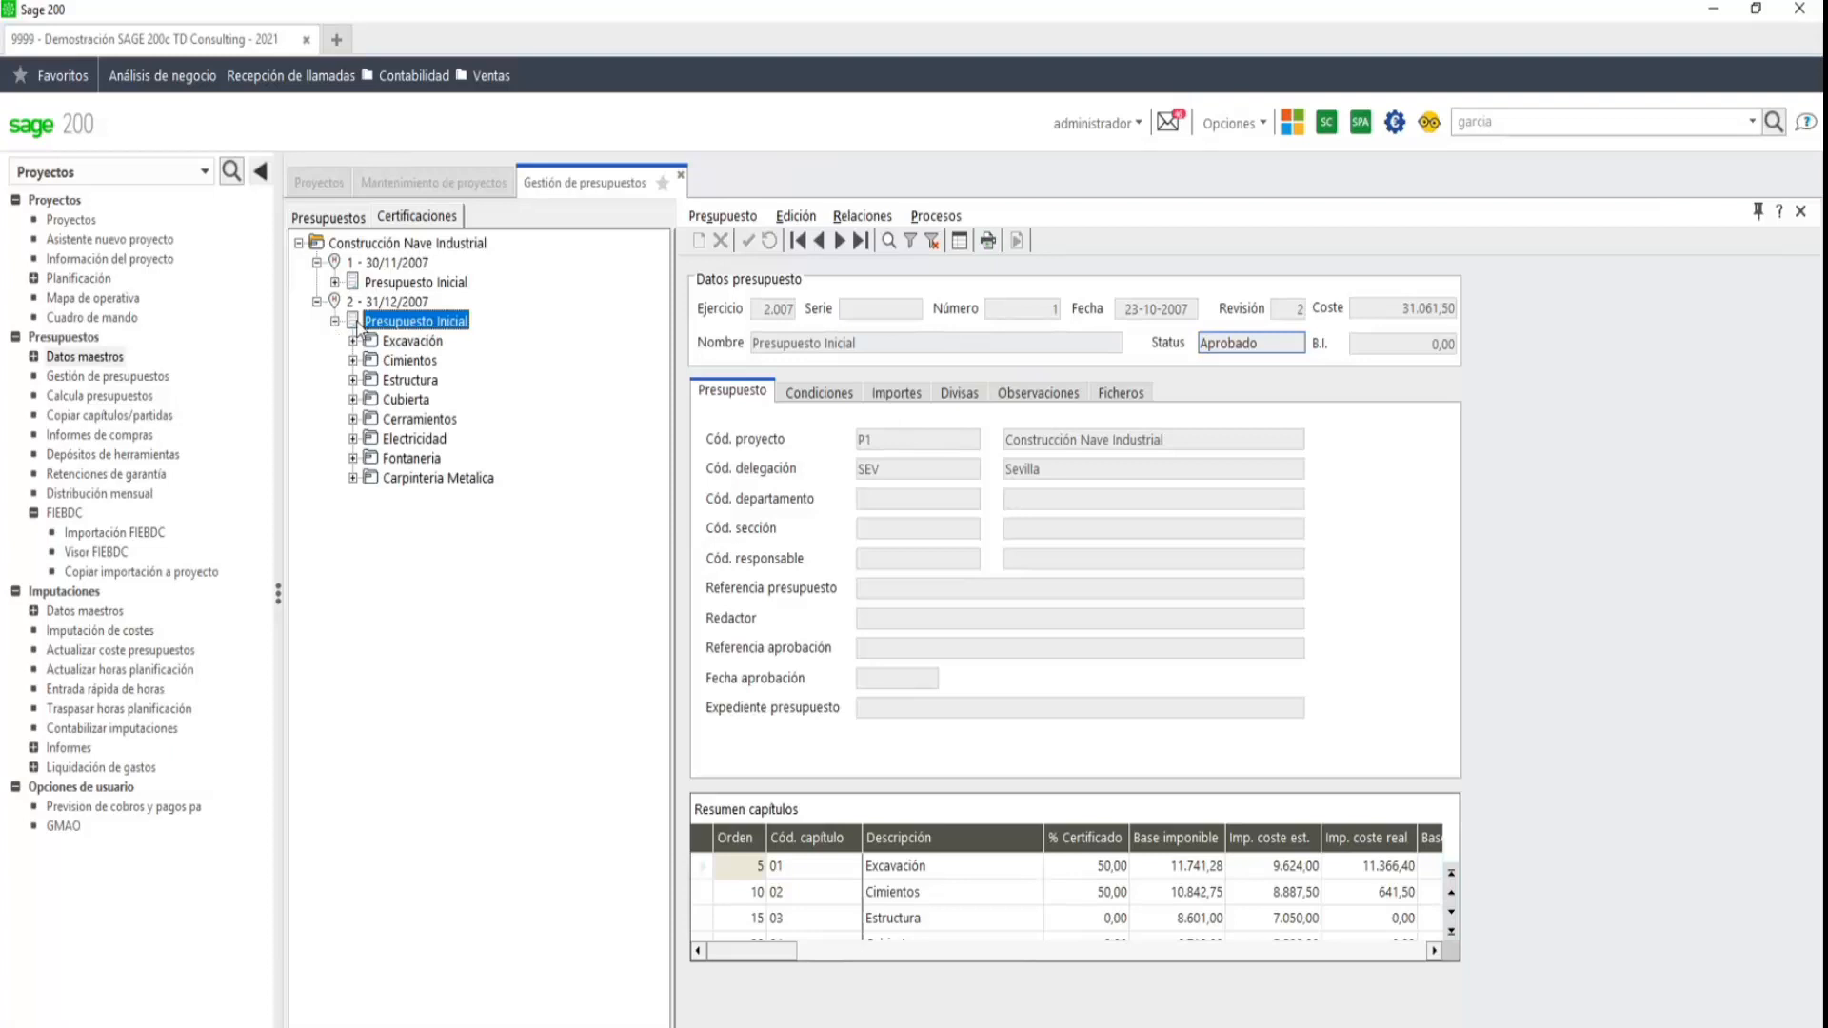
left_click(335, 283)
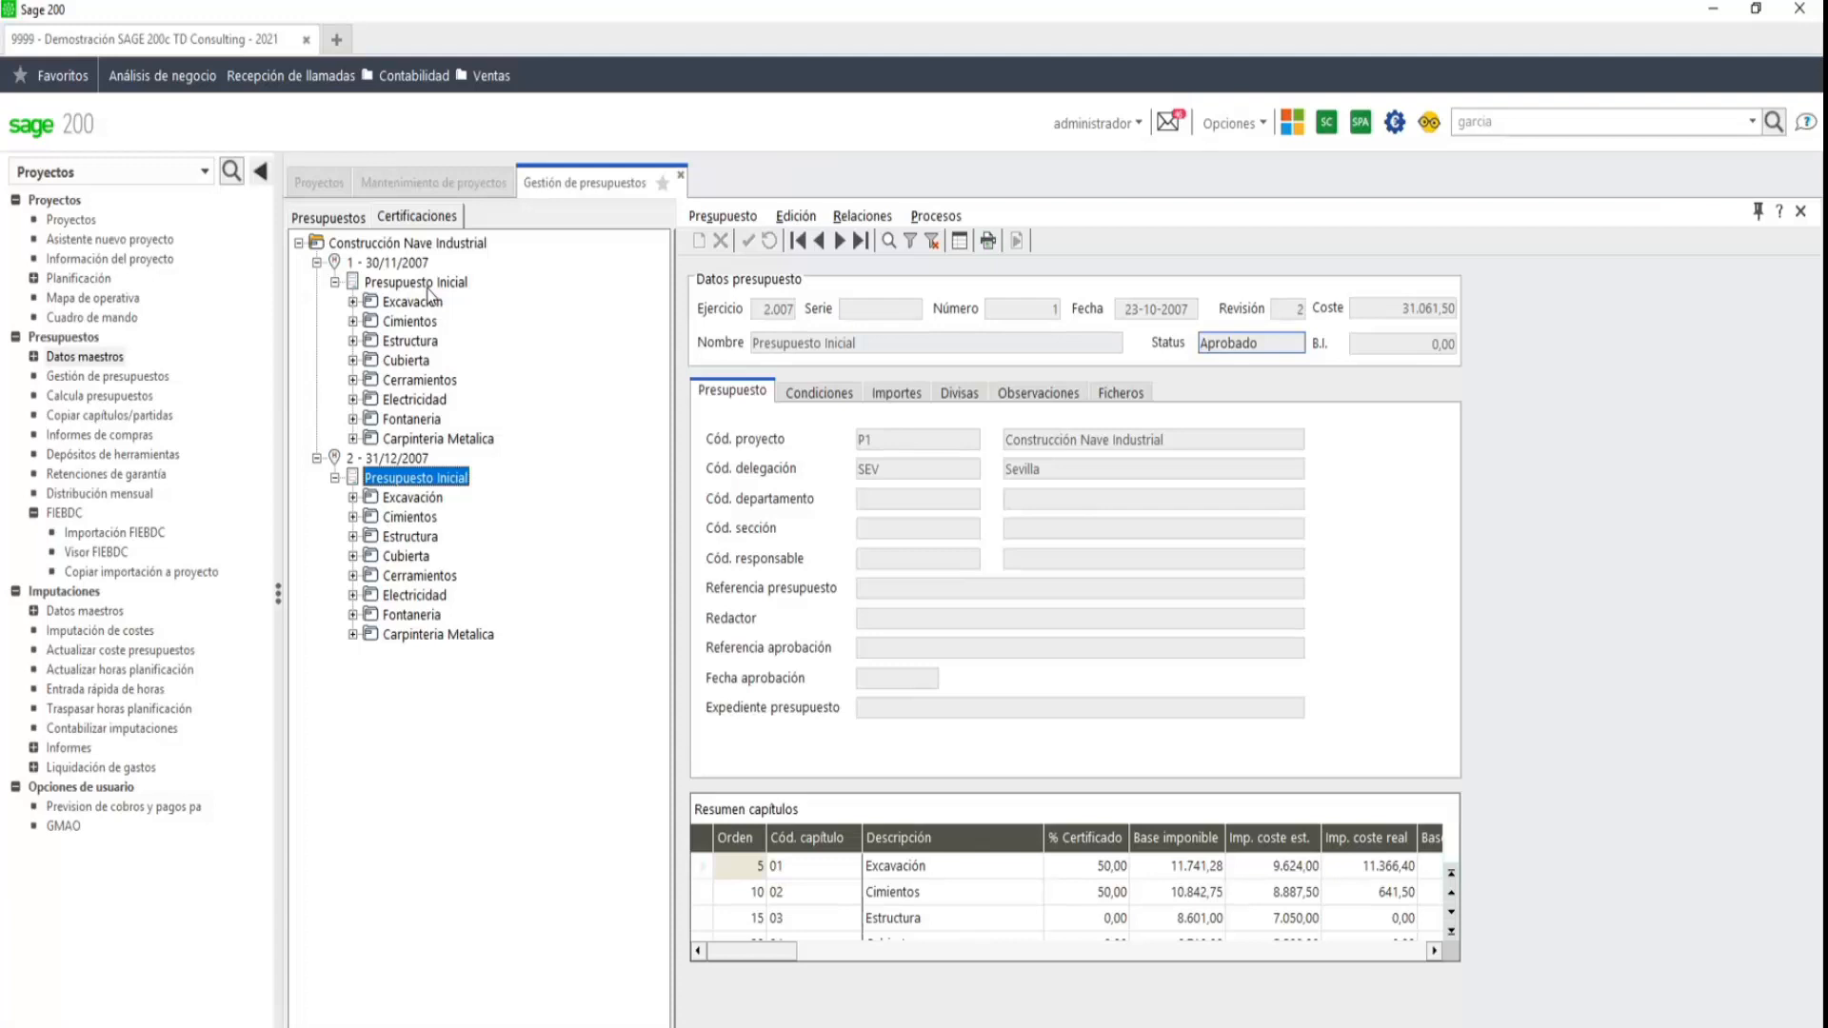
- Start creating a certification for Construcción Nave Industrial, try out the line selection, and continue to its parameters with all lines selected
left_click(440, 244)
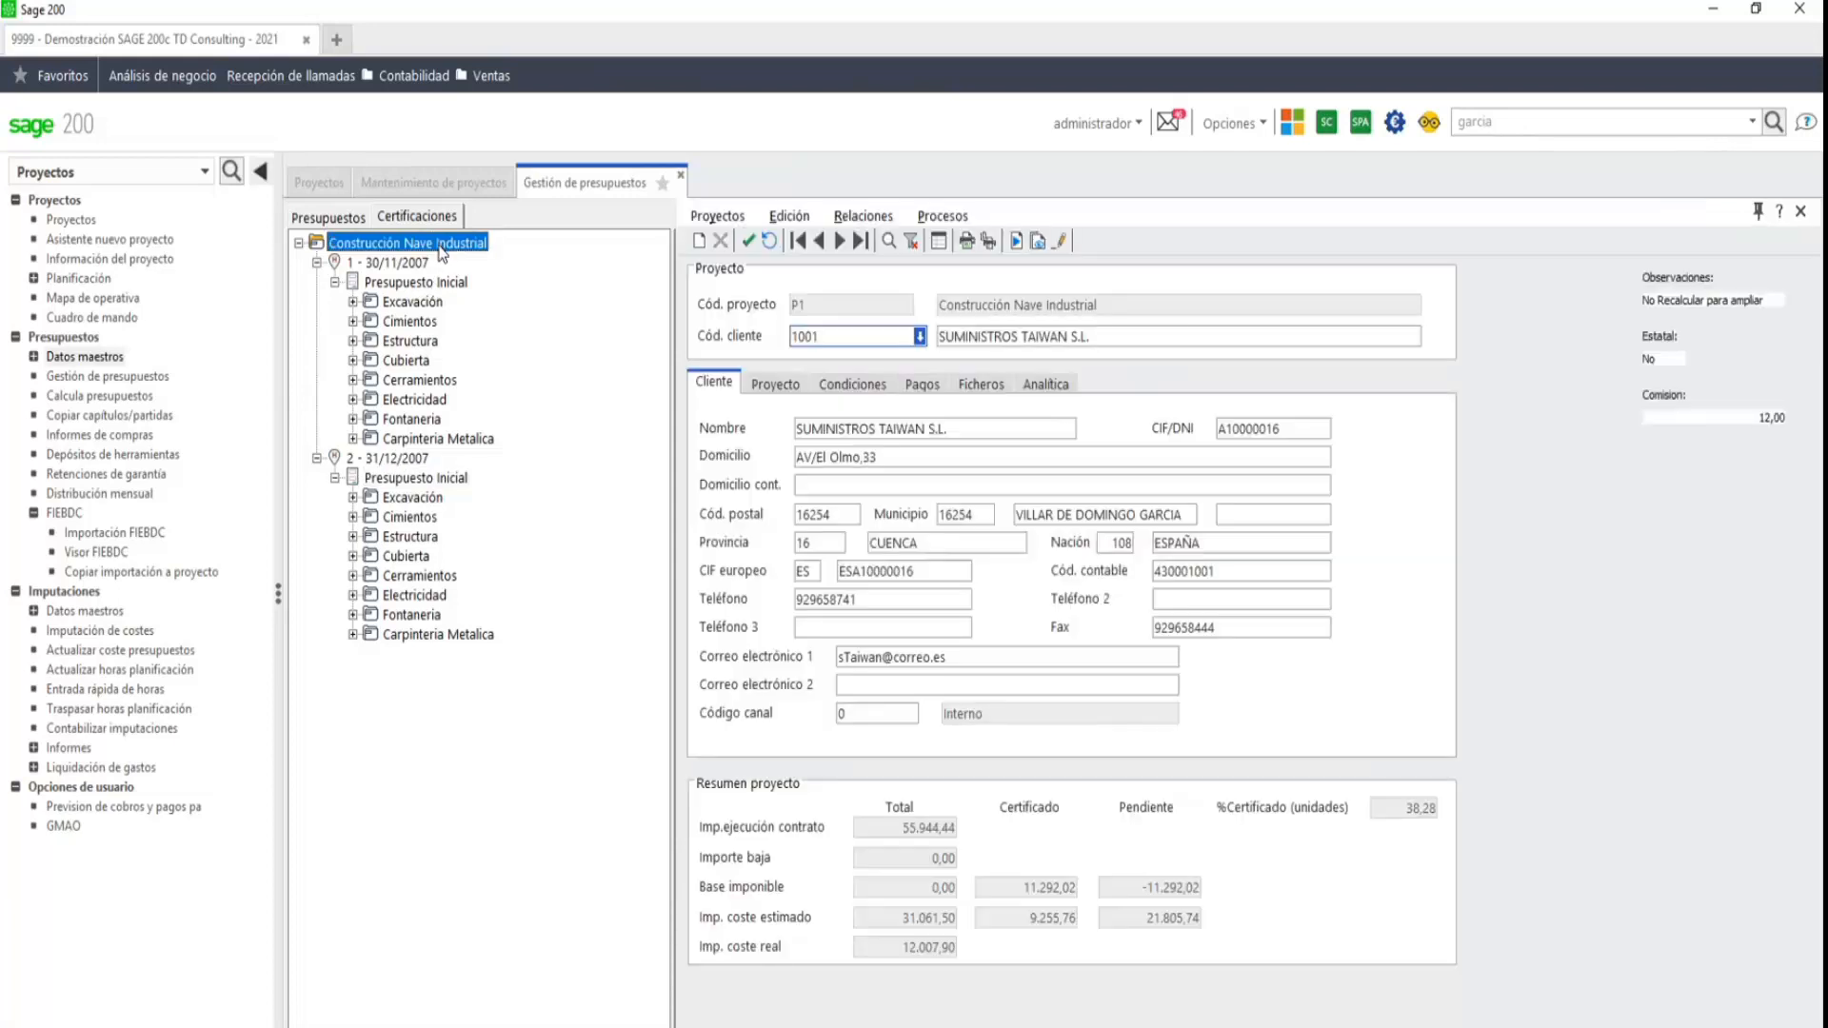
left_click(954, 220)
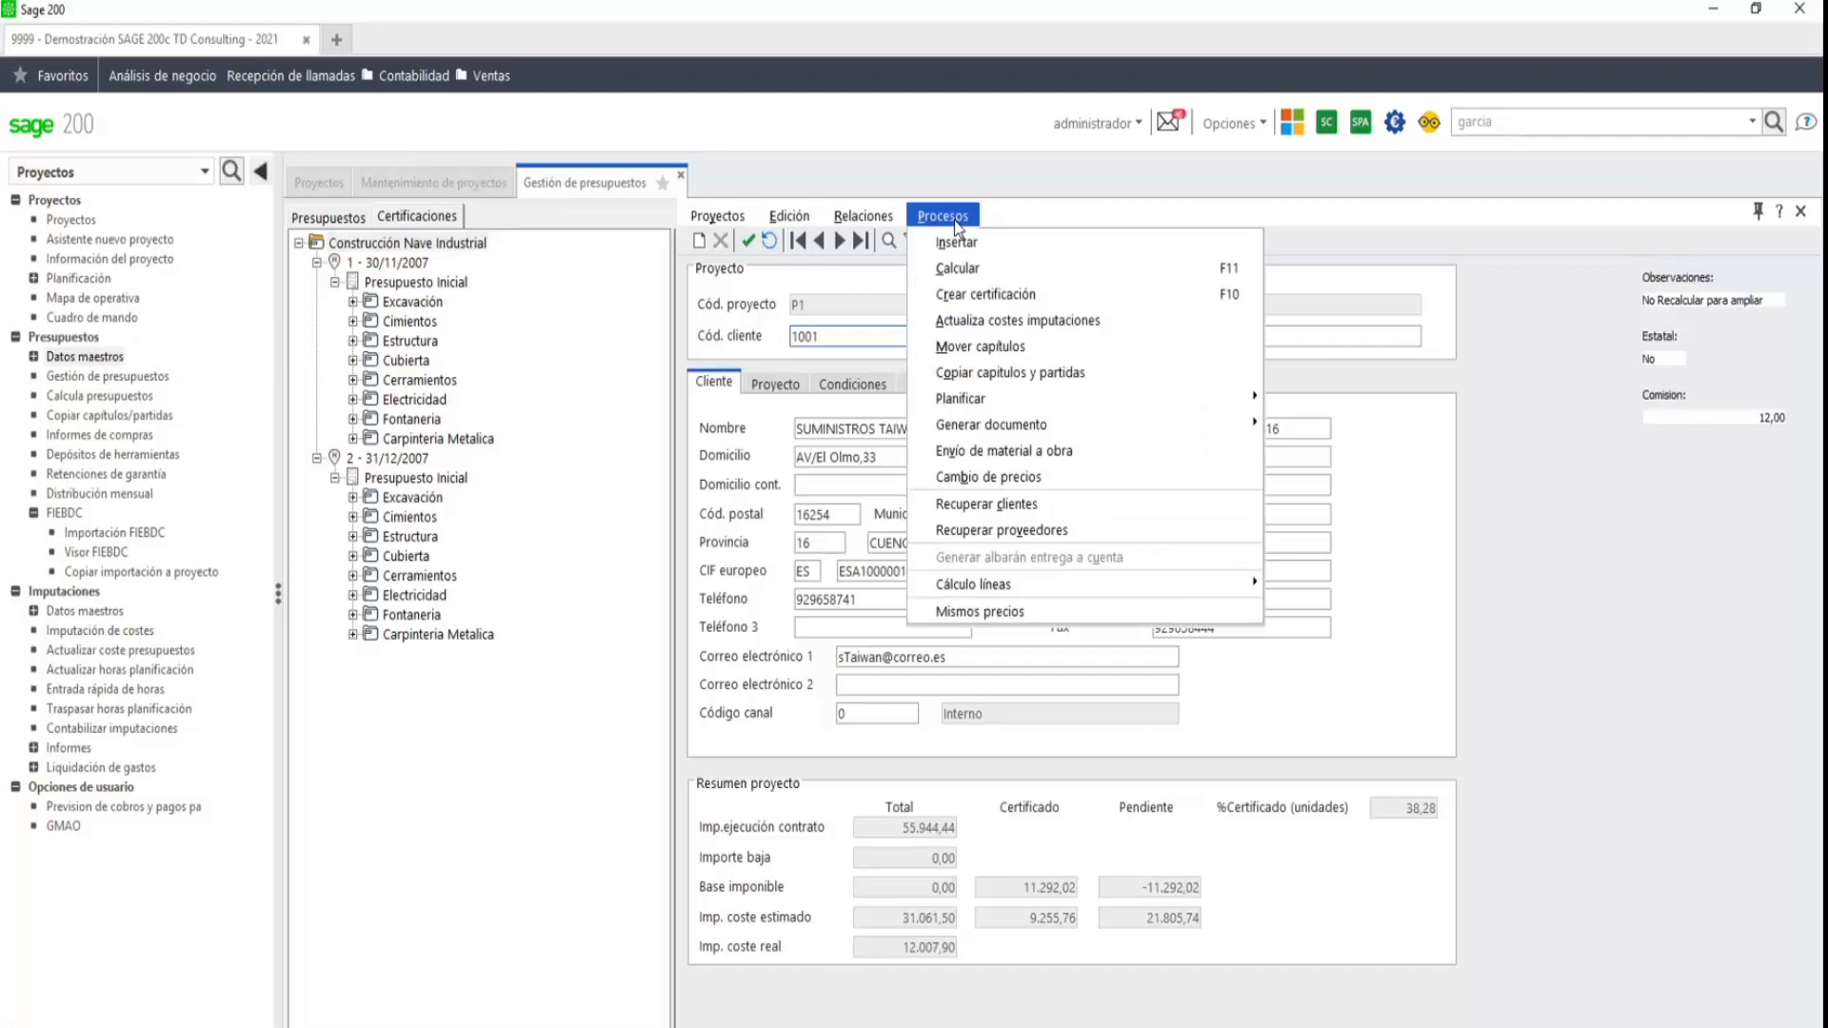
left_click(971, 294)
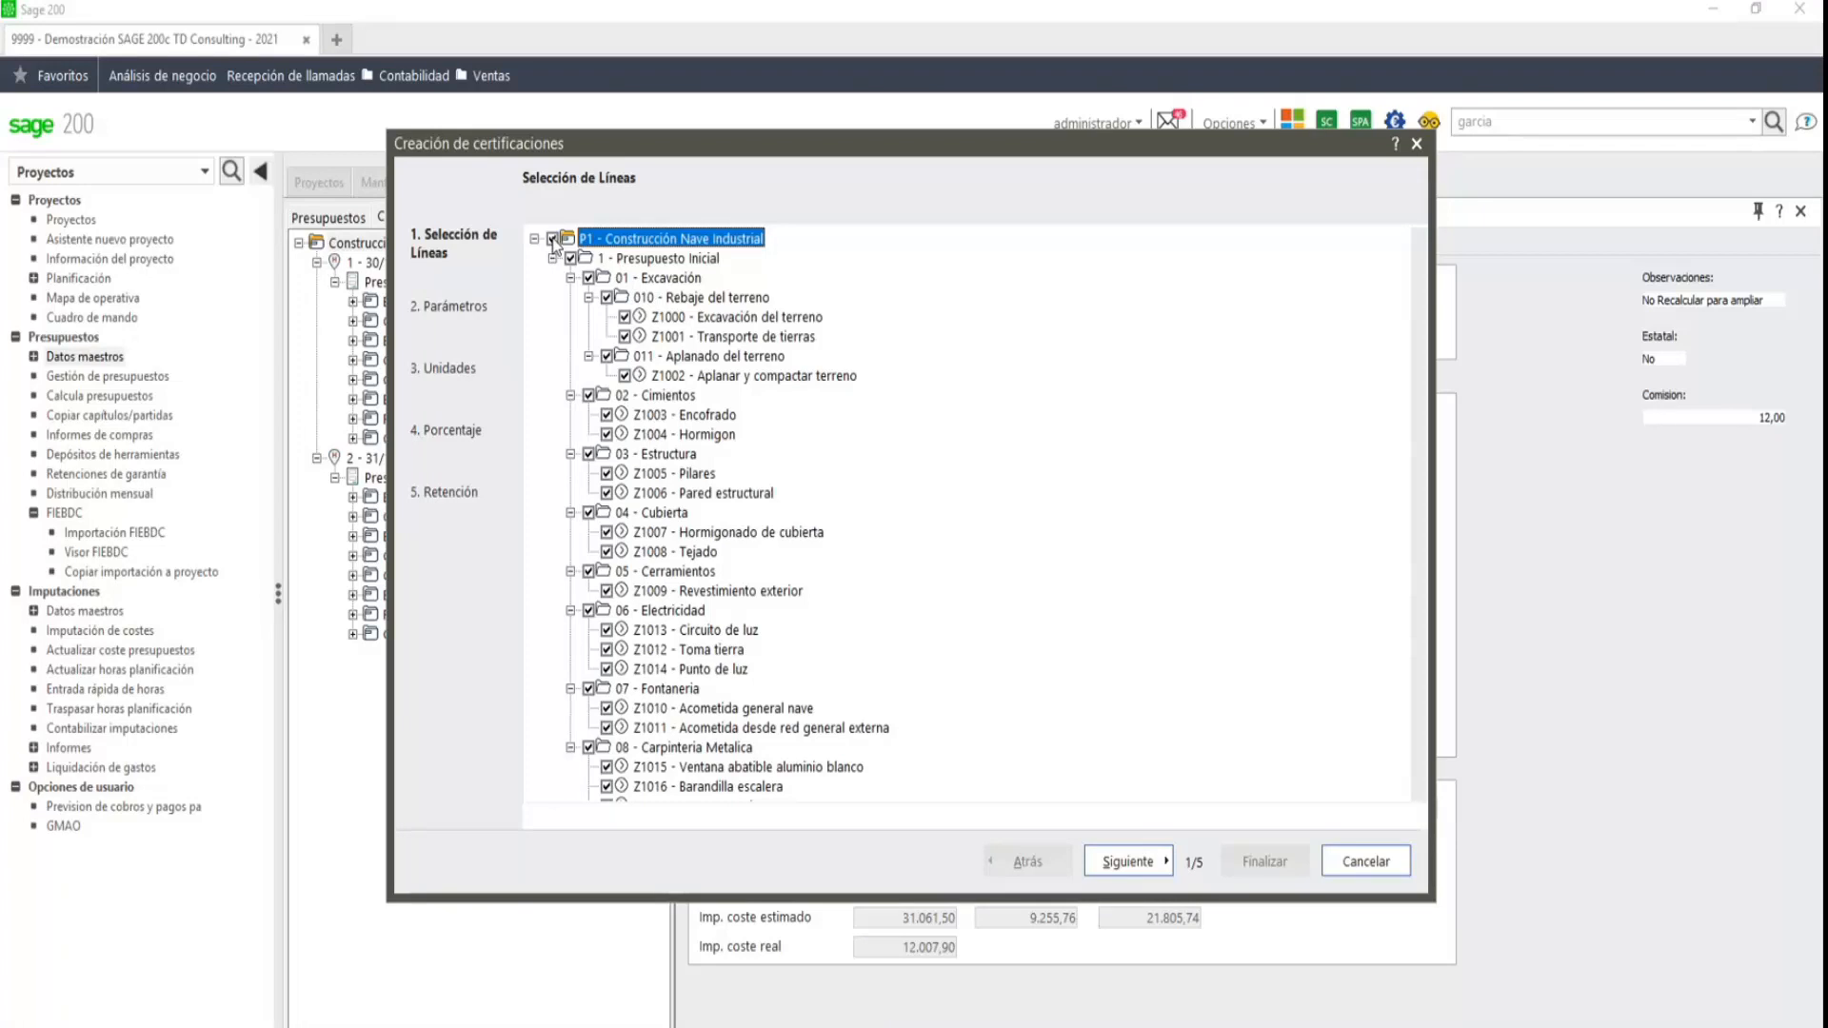
left_click(553, 238)
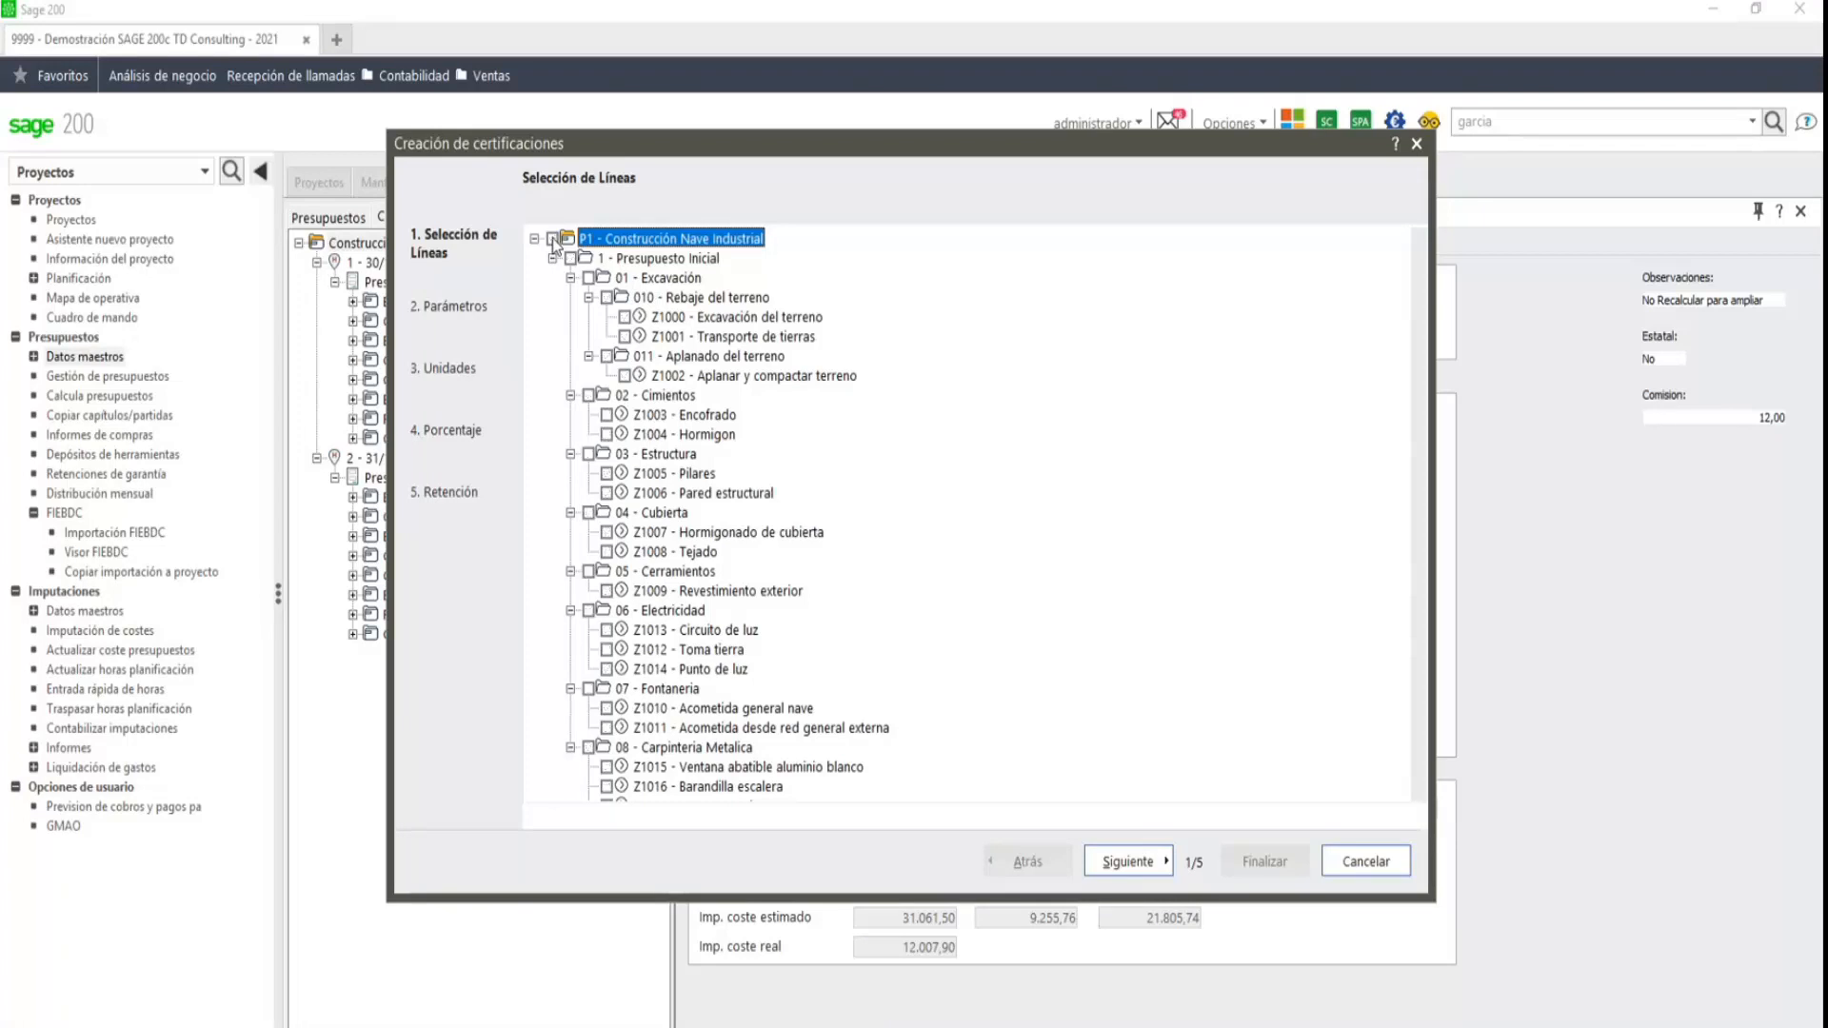
left_click(589, 395)
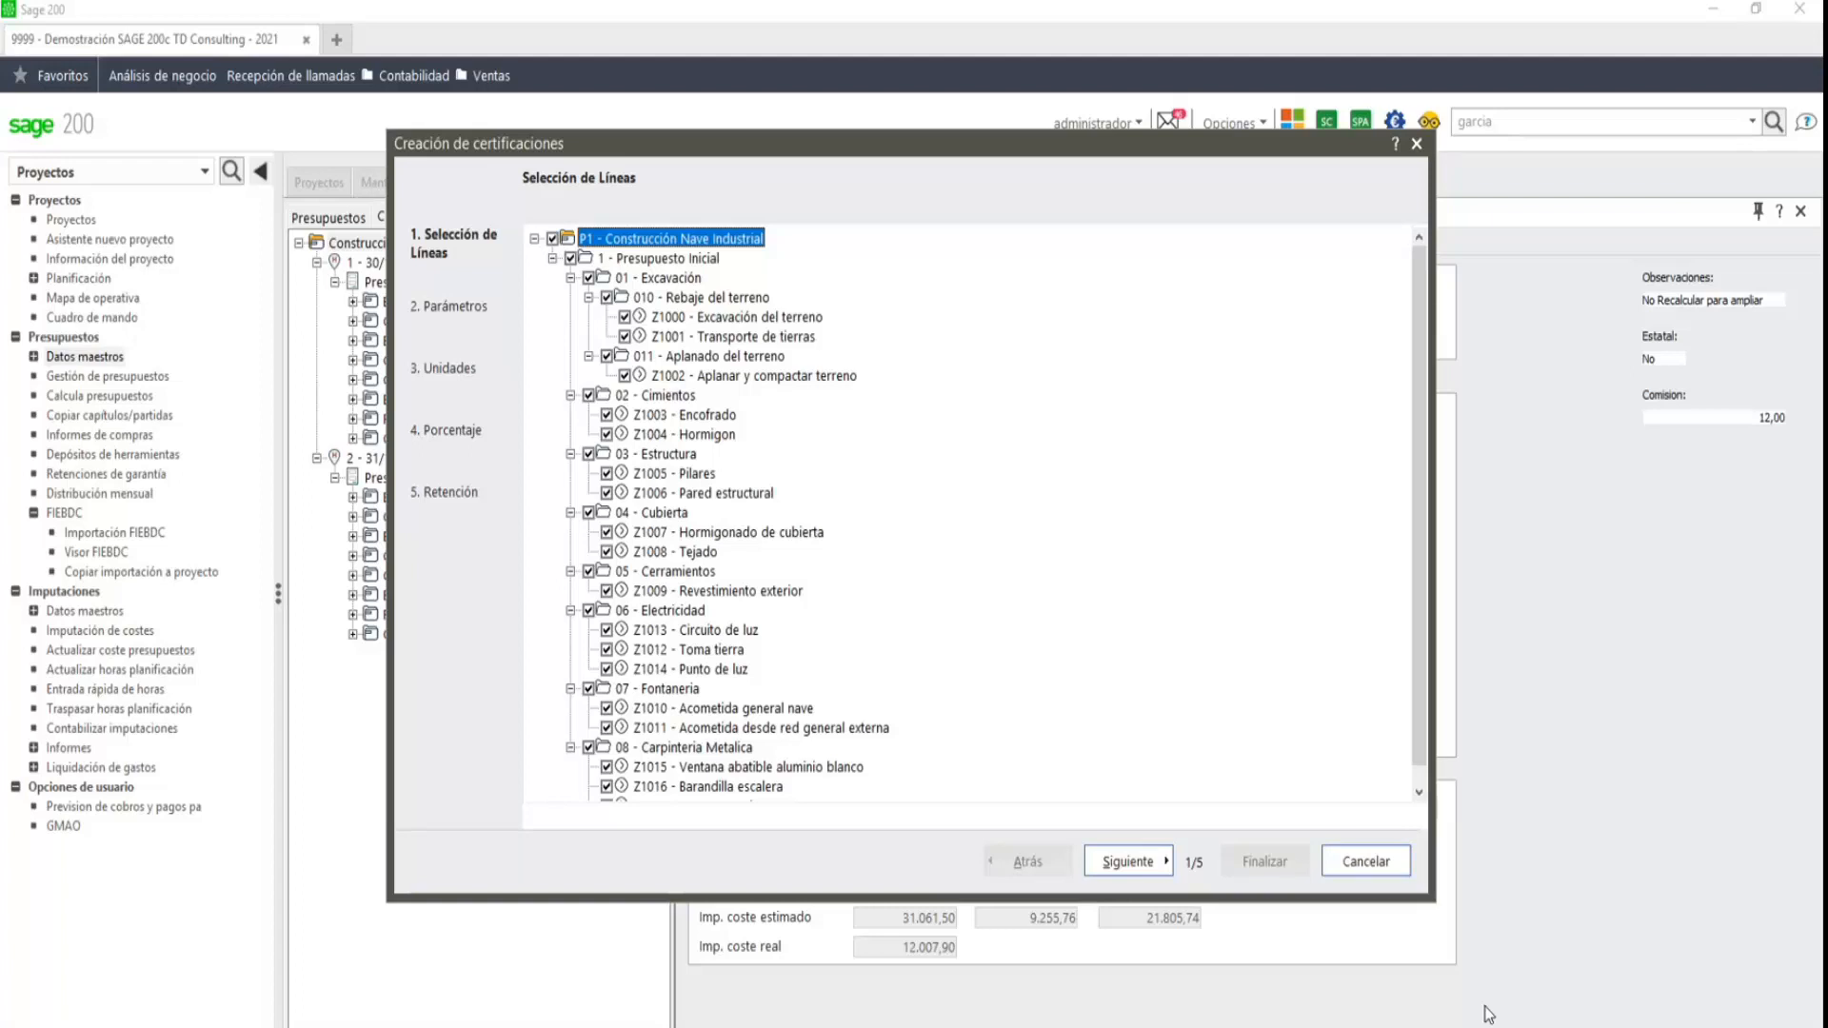
left_click(1145, 869)
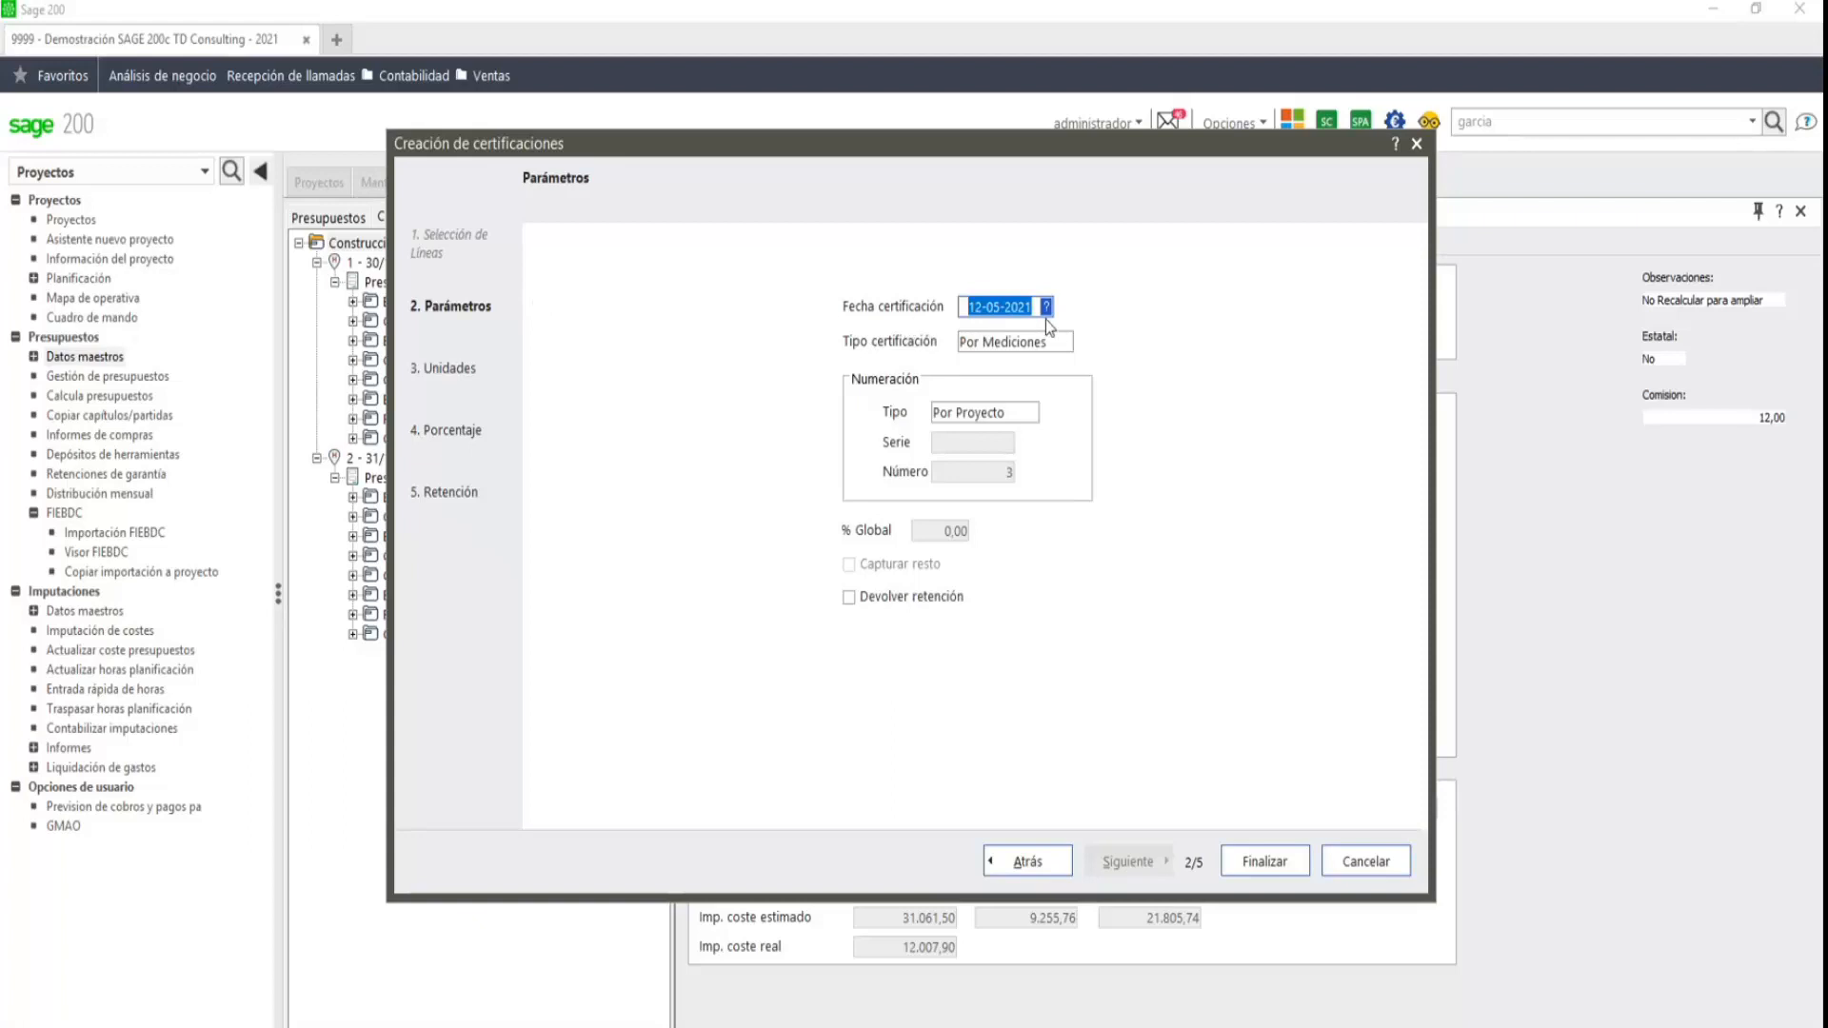
- Review the certification types Por Mediciones, Por % and Por Unidades and the Devolver retención option, and cancel the certification
left_click(1068, 346)
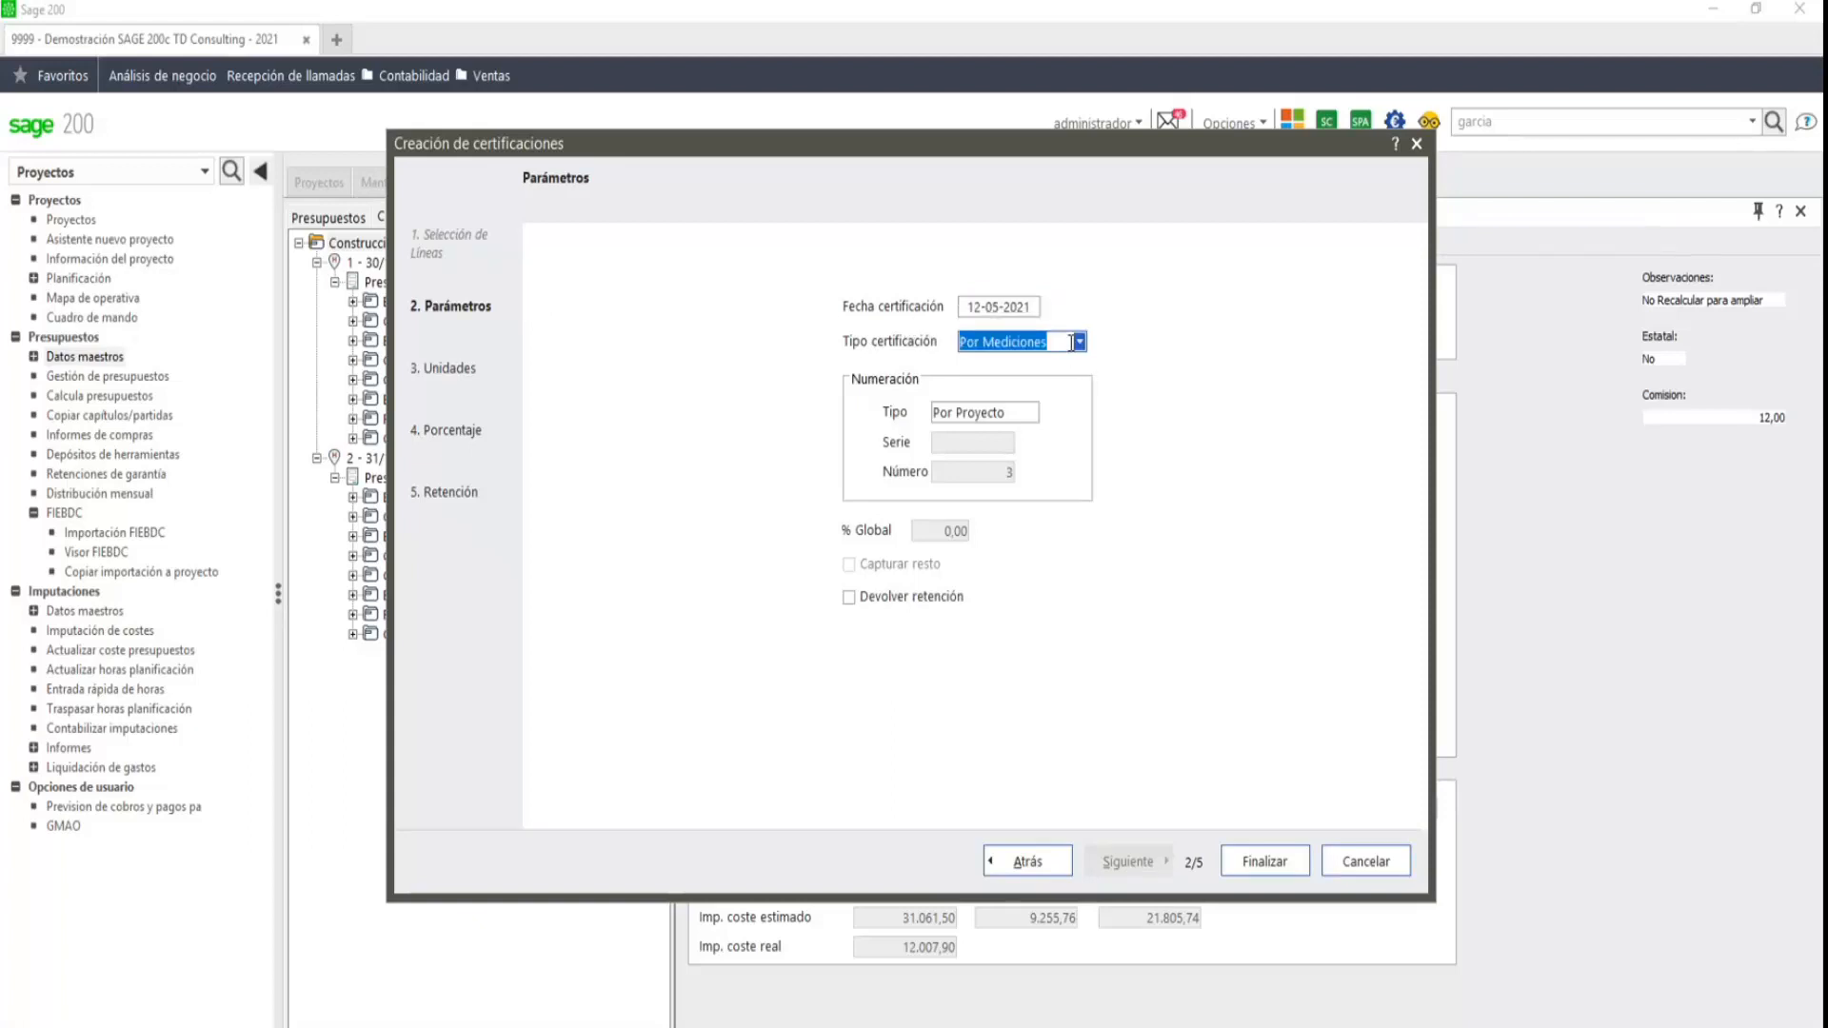
left_click(1079, 343)
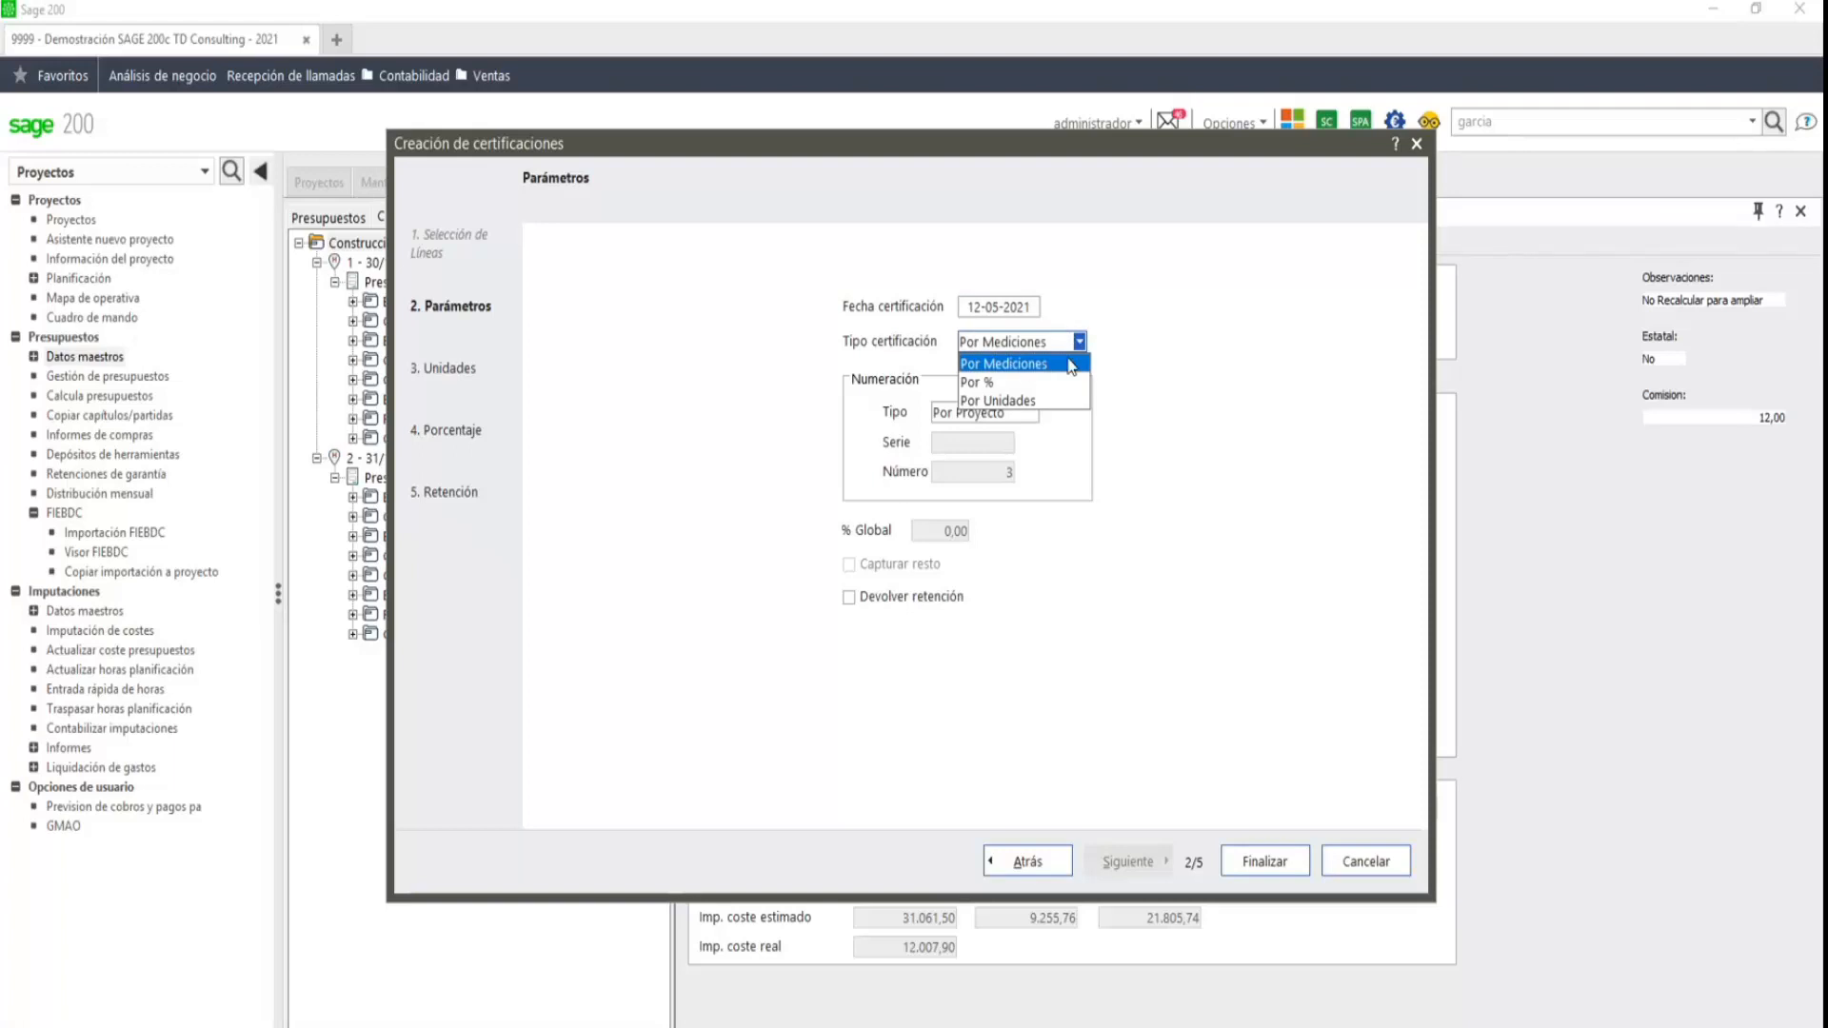
key("Down")
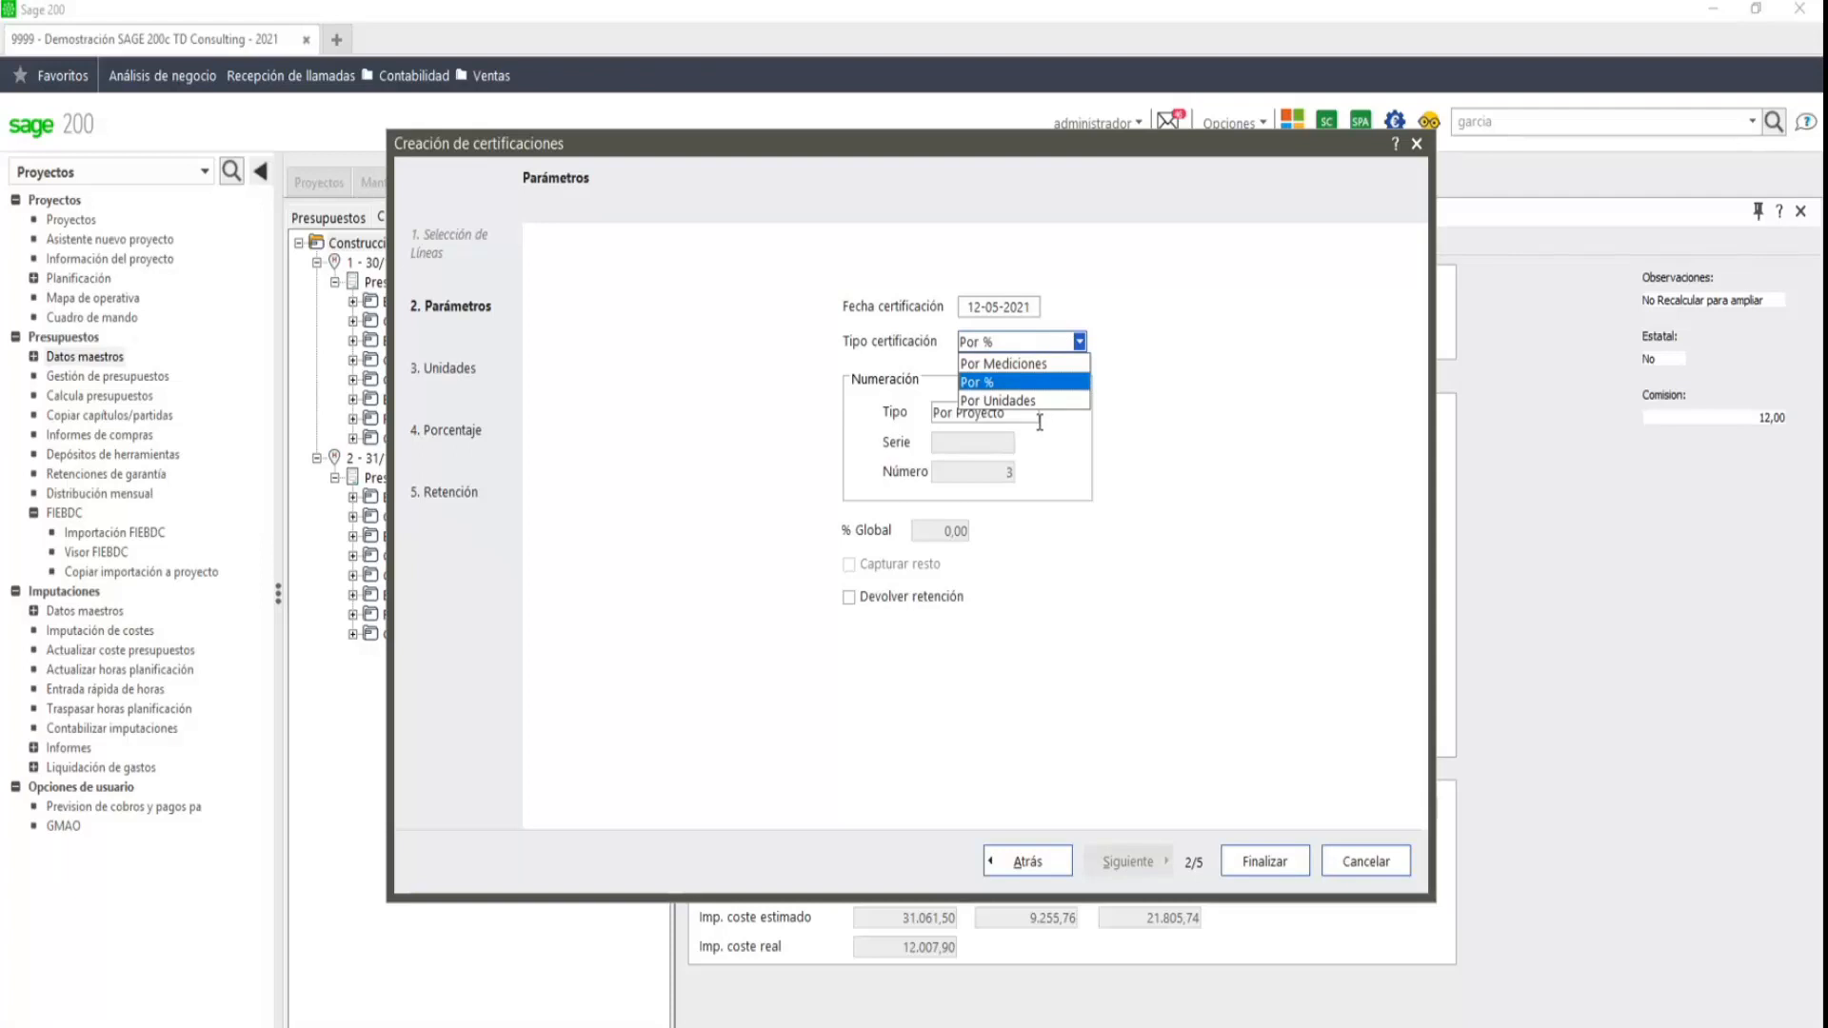
key("Down")
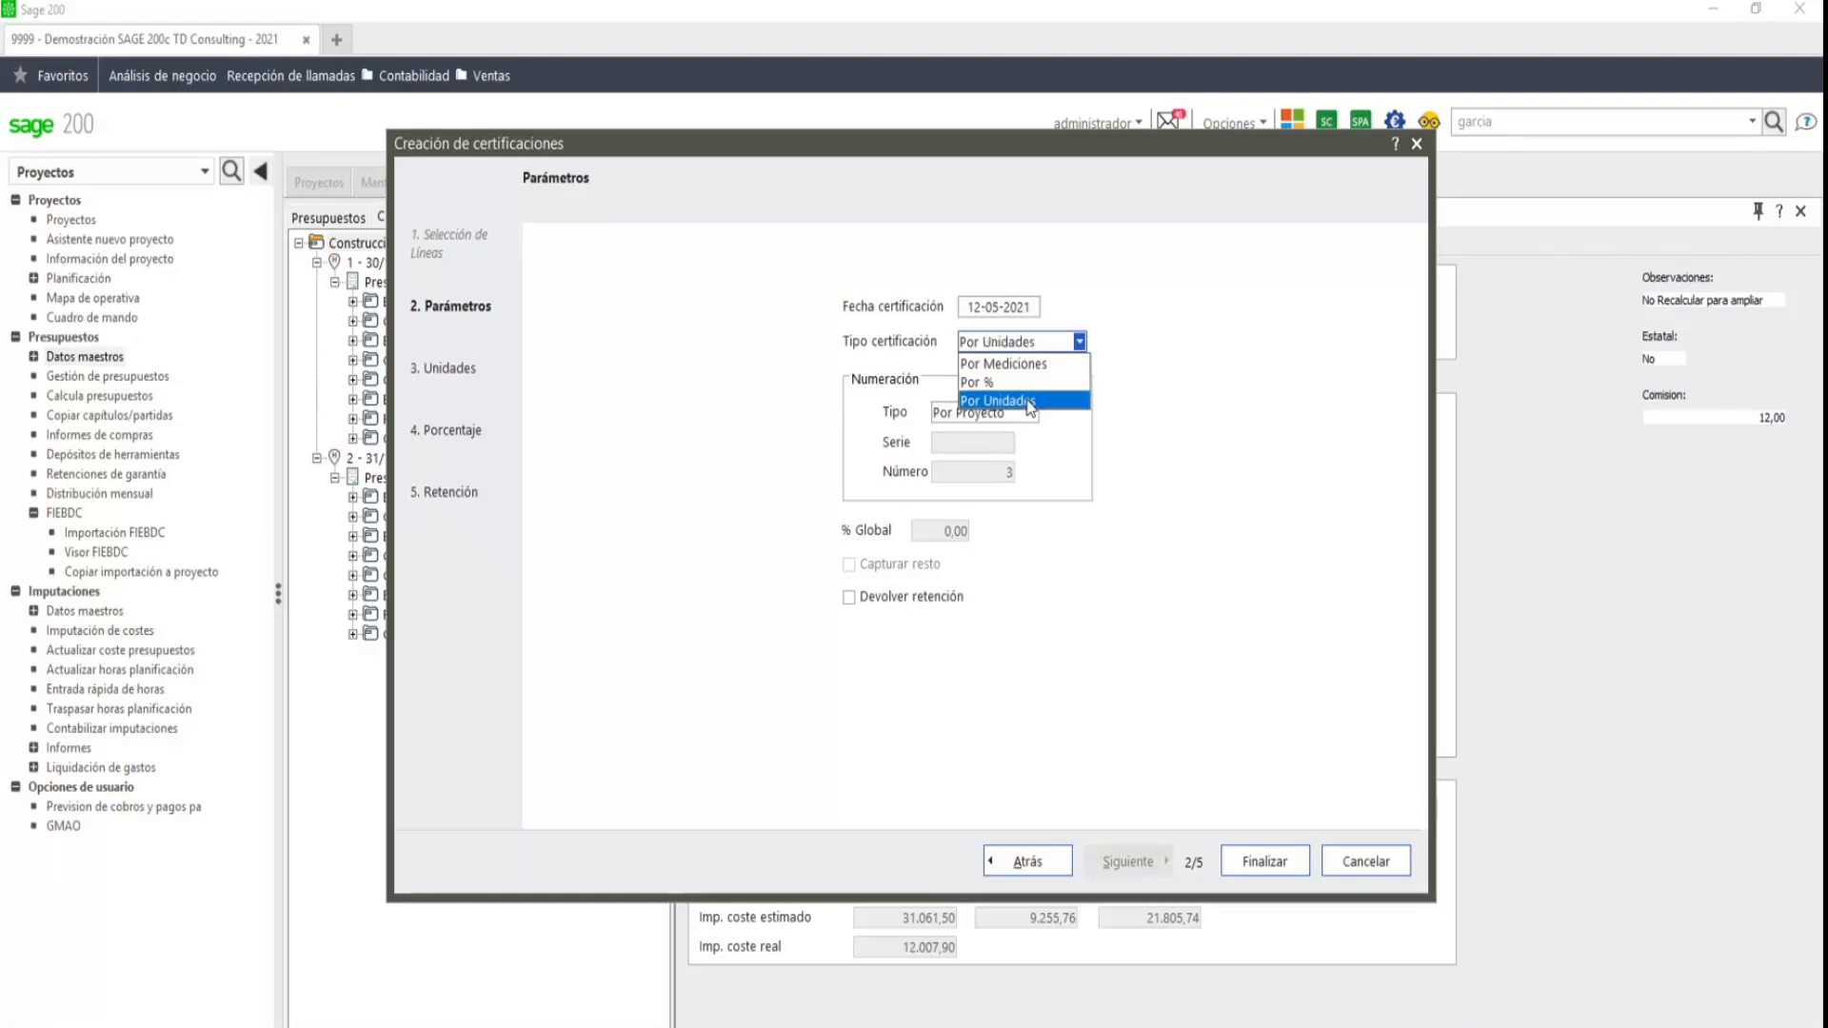
left_click(1187, 404)
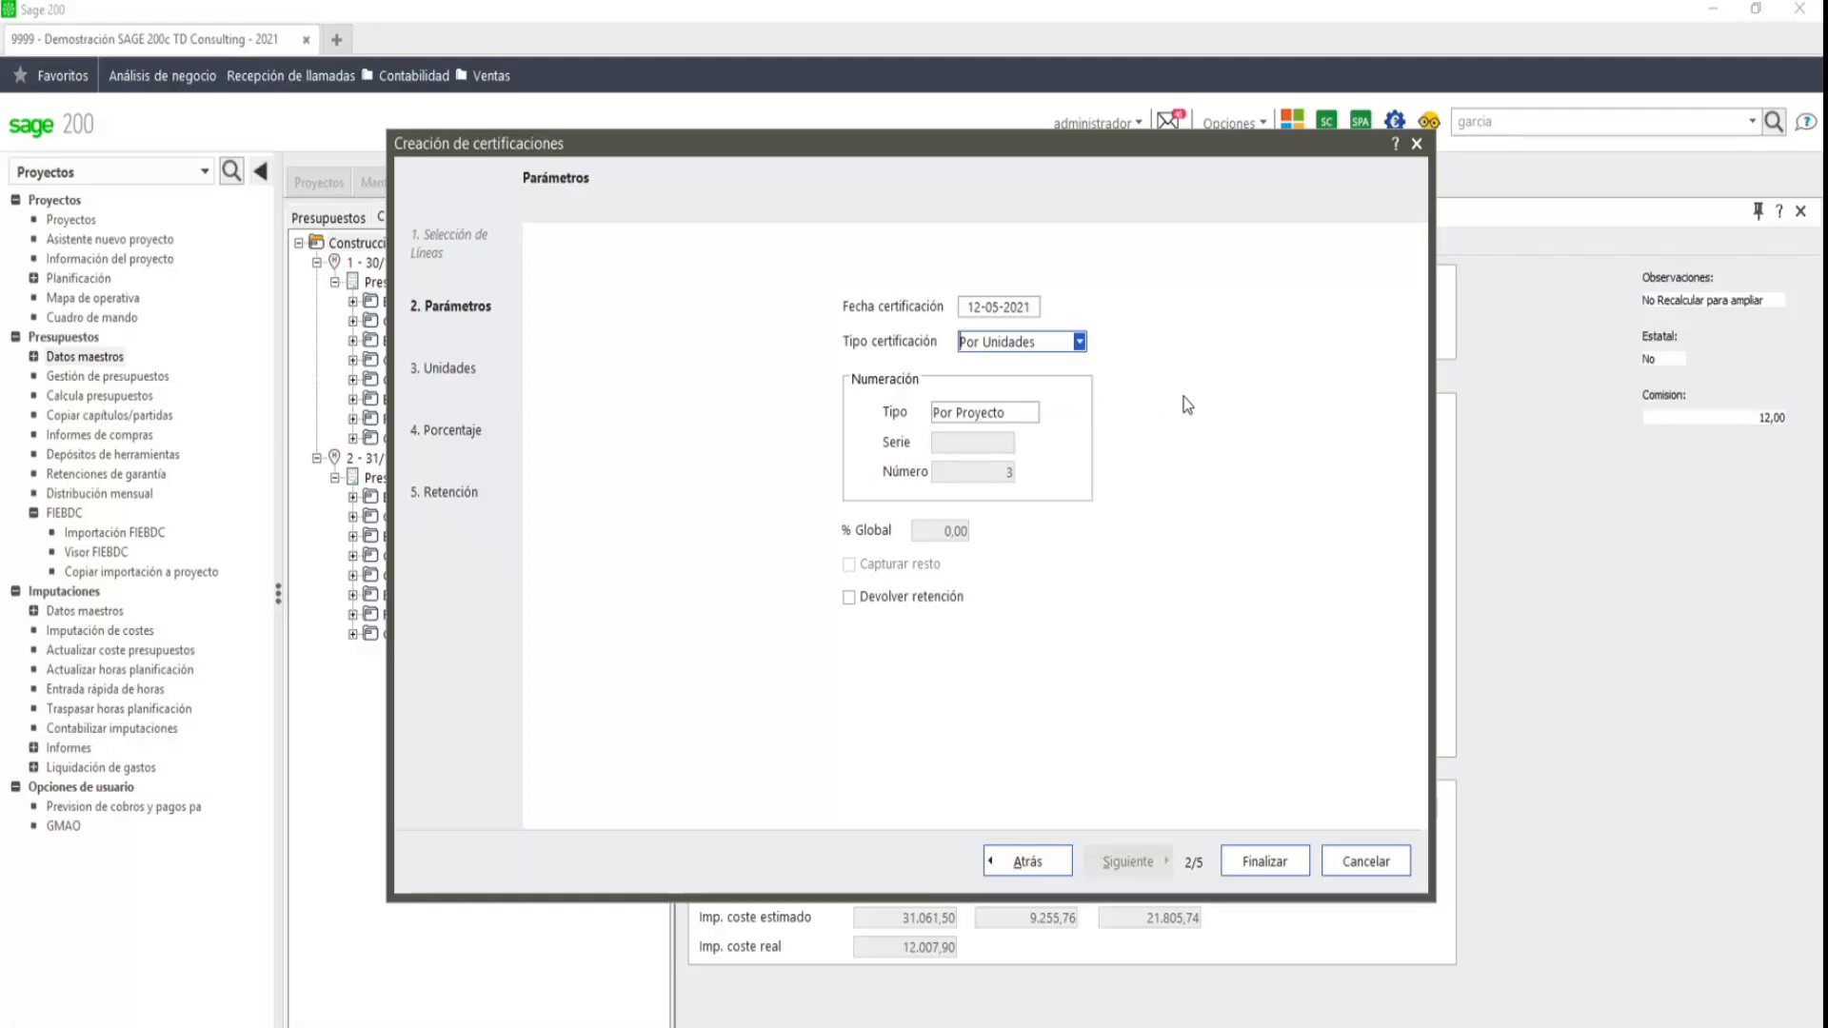
left_click(1080, 341)
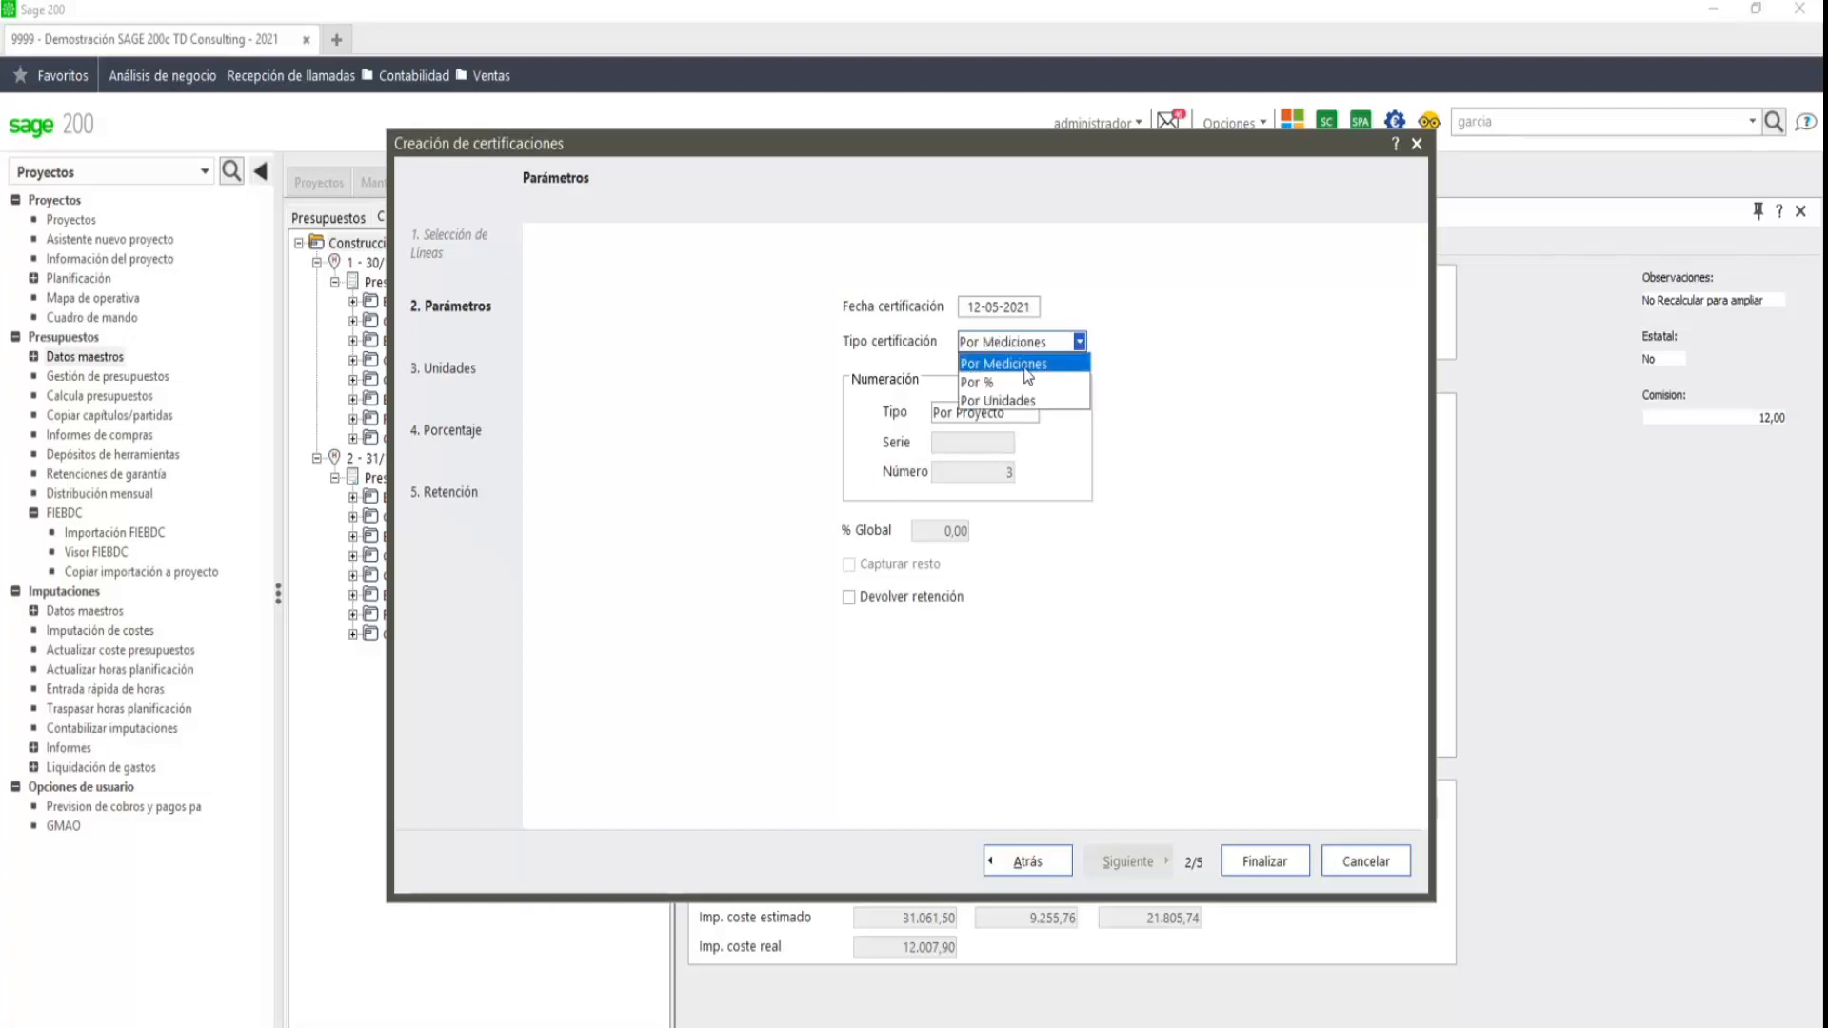
left_click(1025, 369)
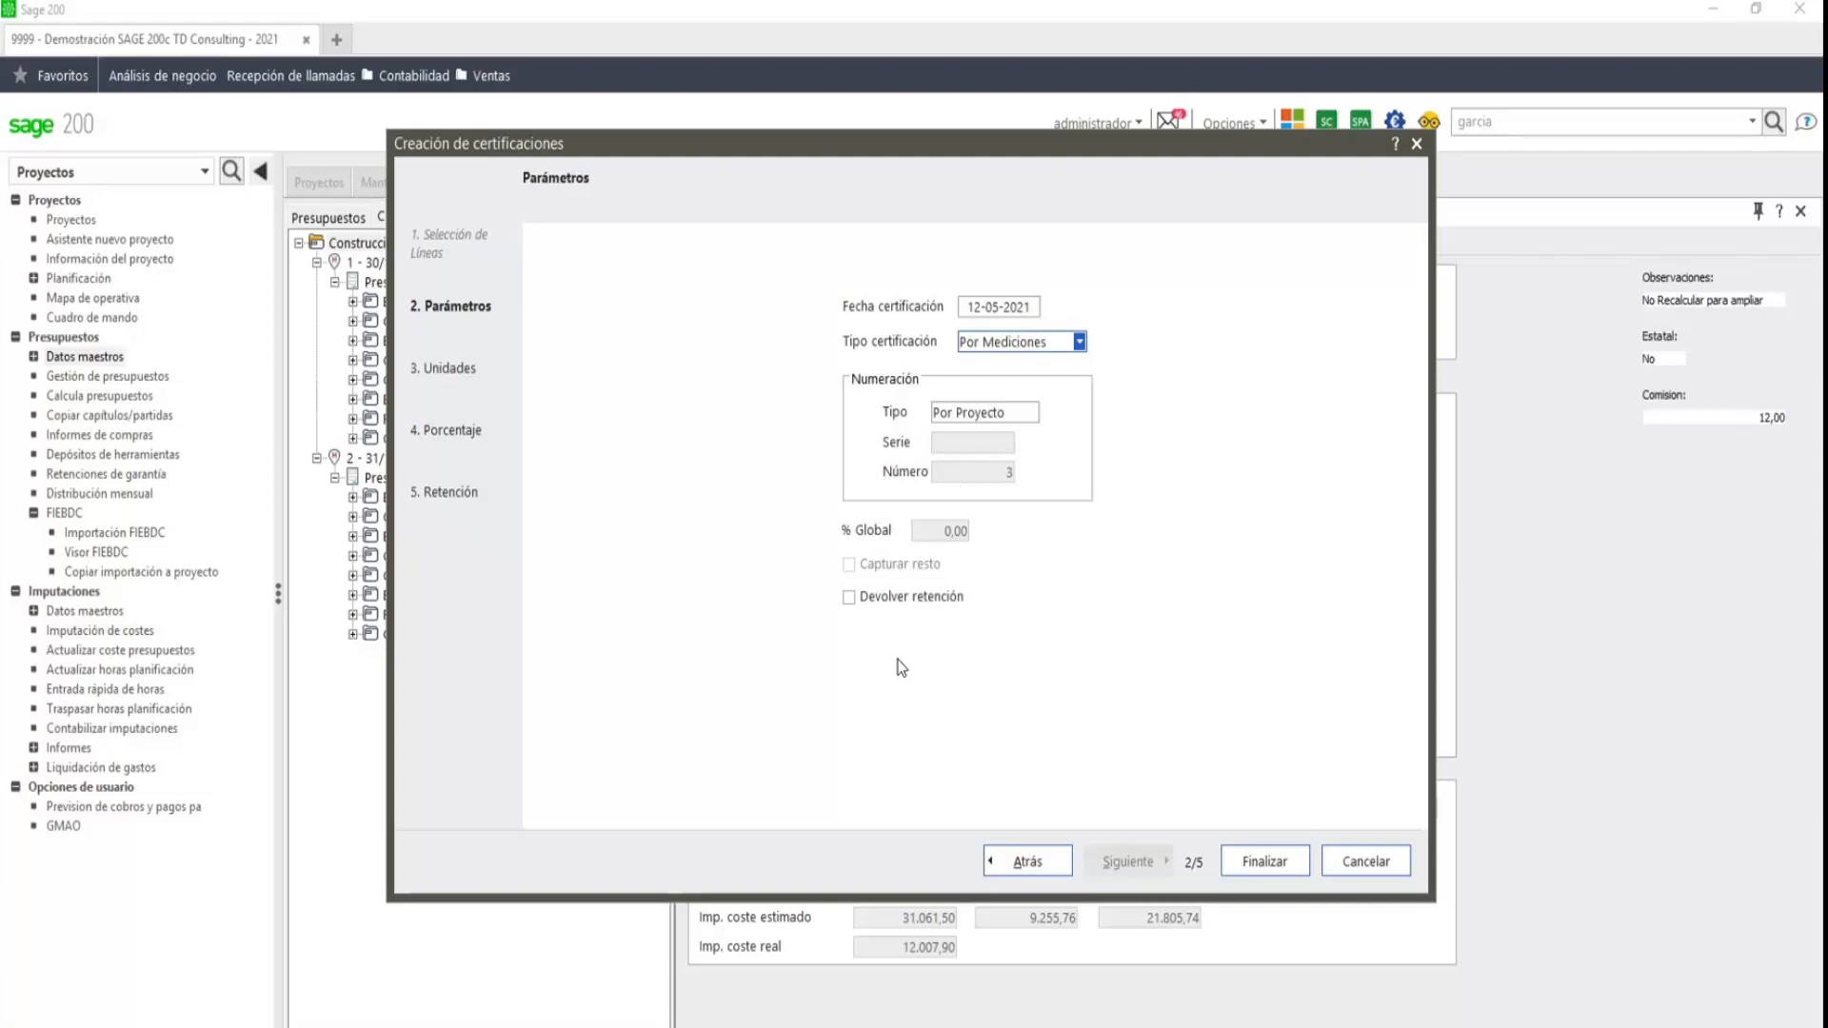
left_click(849, 598)
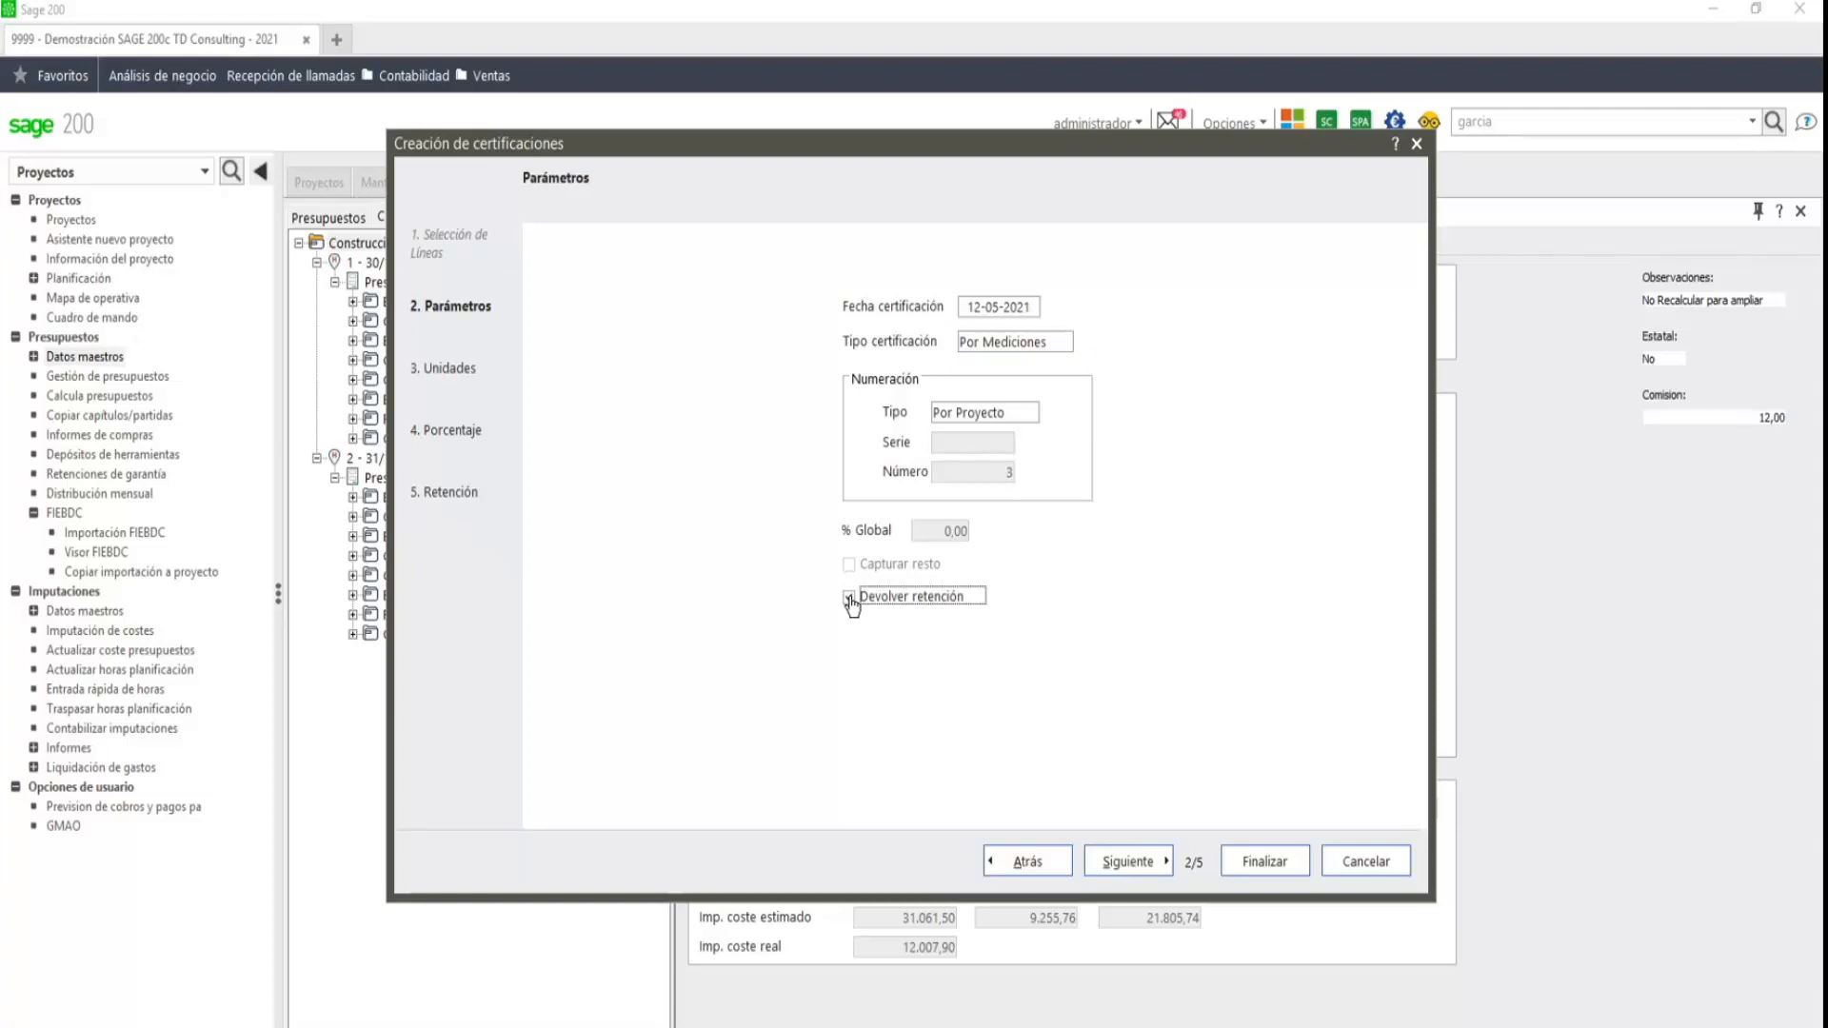
left_click(849, 598)
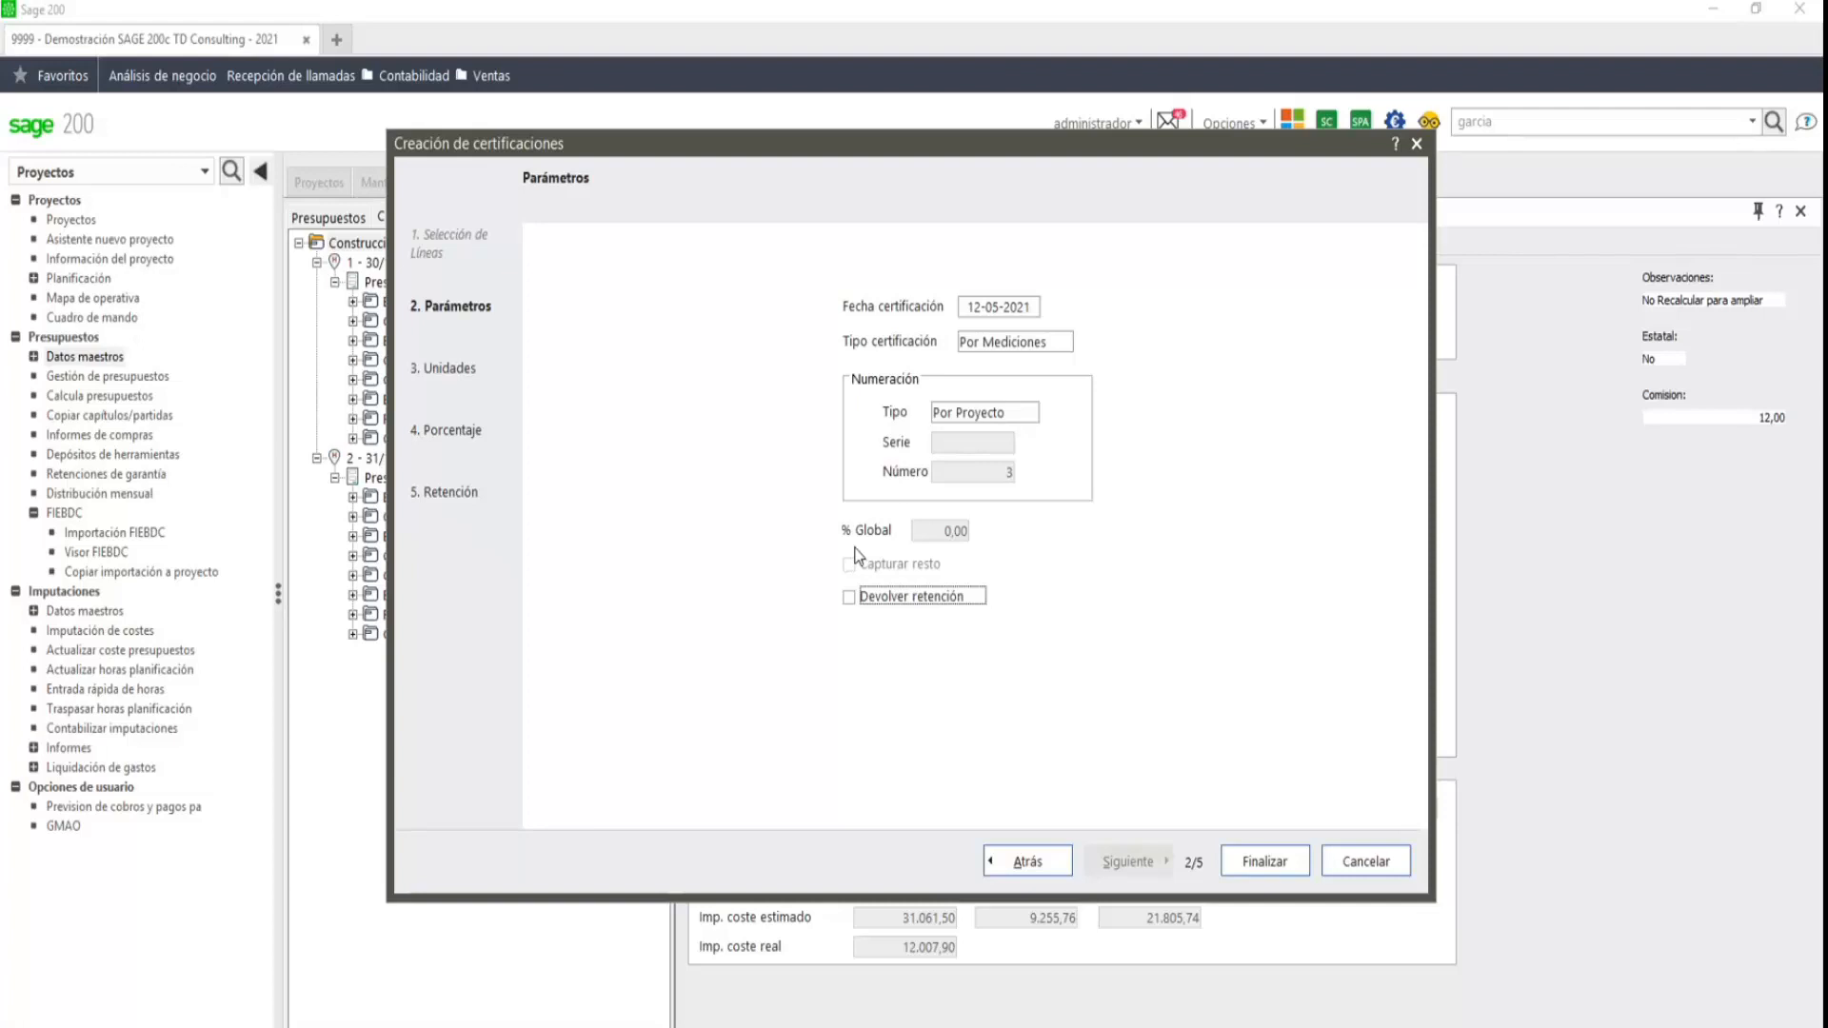
left_click(1381, 872)
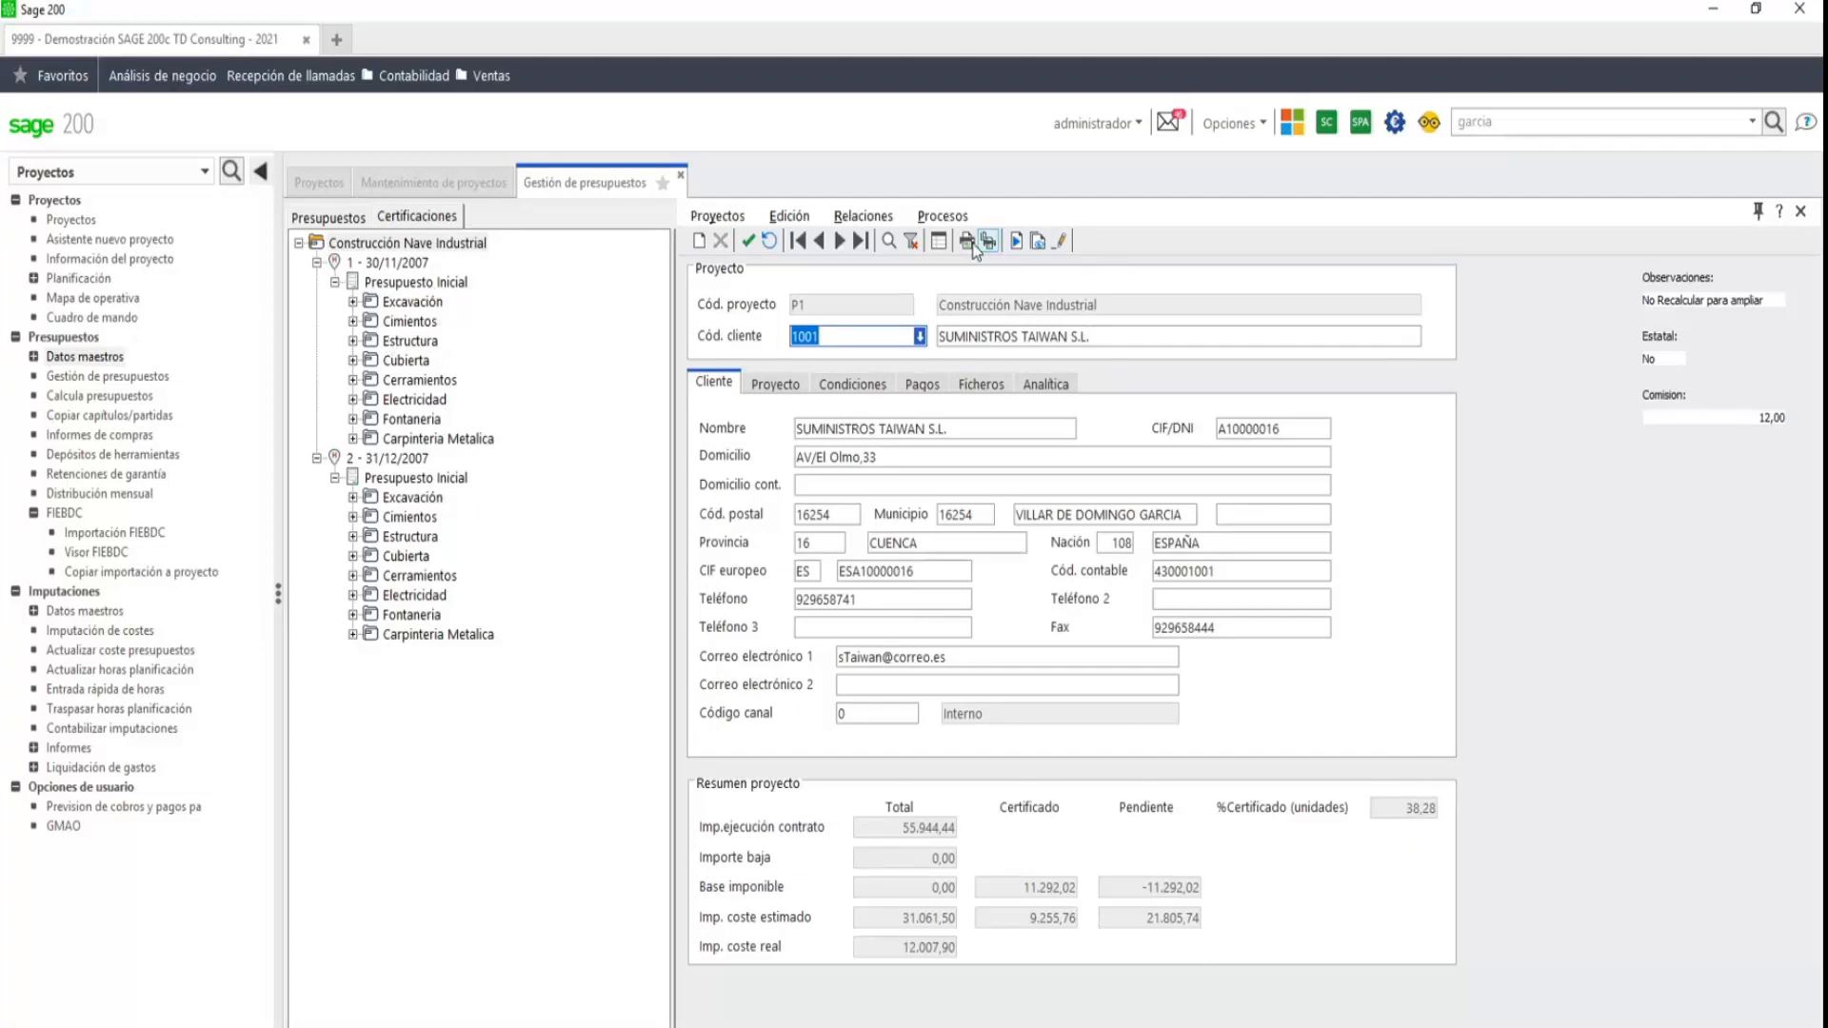
- Review the project's available processes, return to its budgets to view Presupuesto Inicial, and display the Construcción Nave Industrial project data
left_click(942, 216)
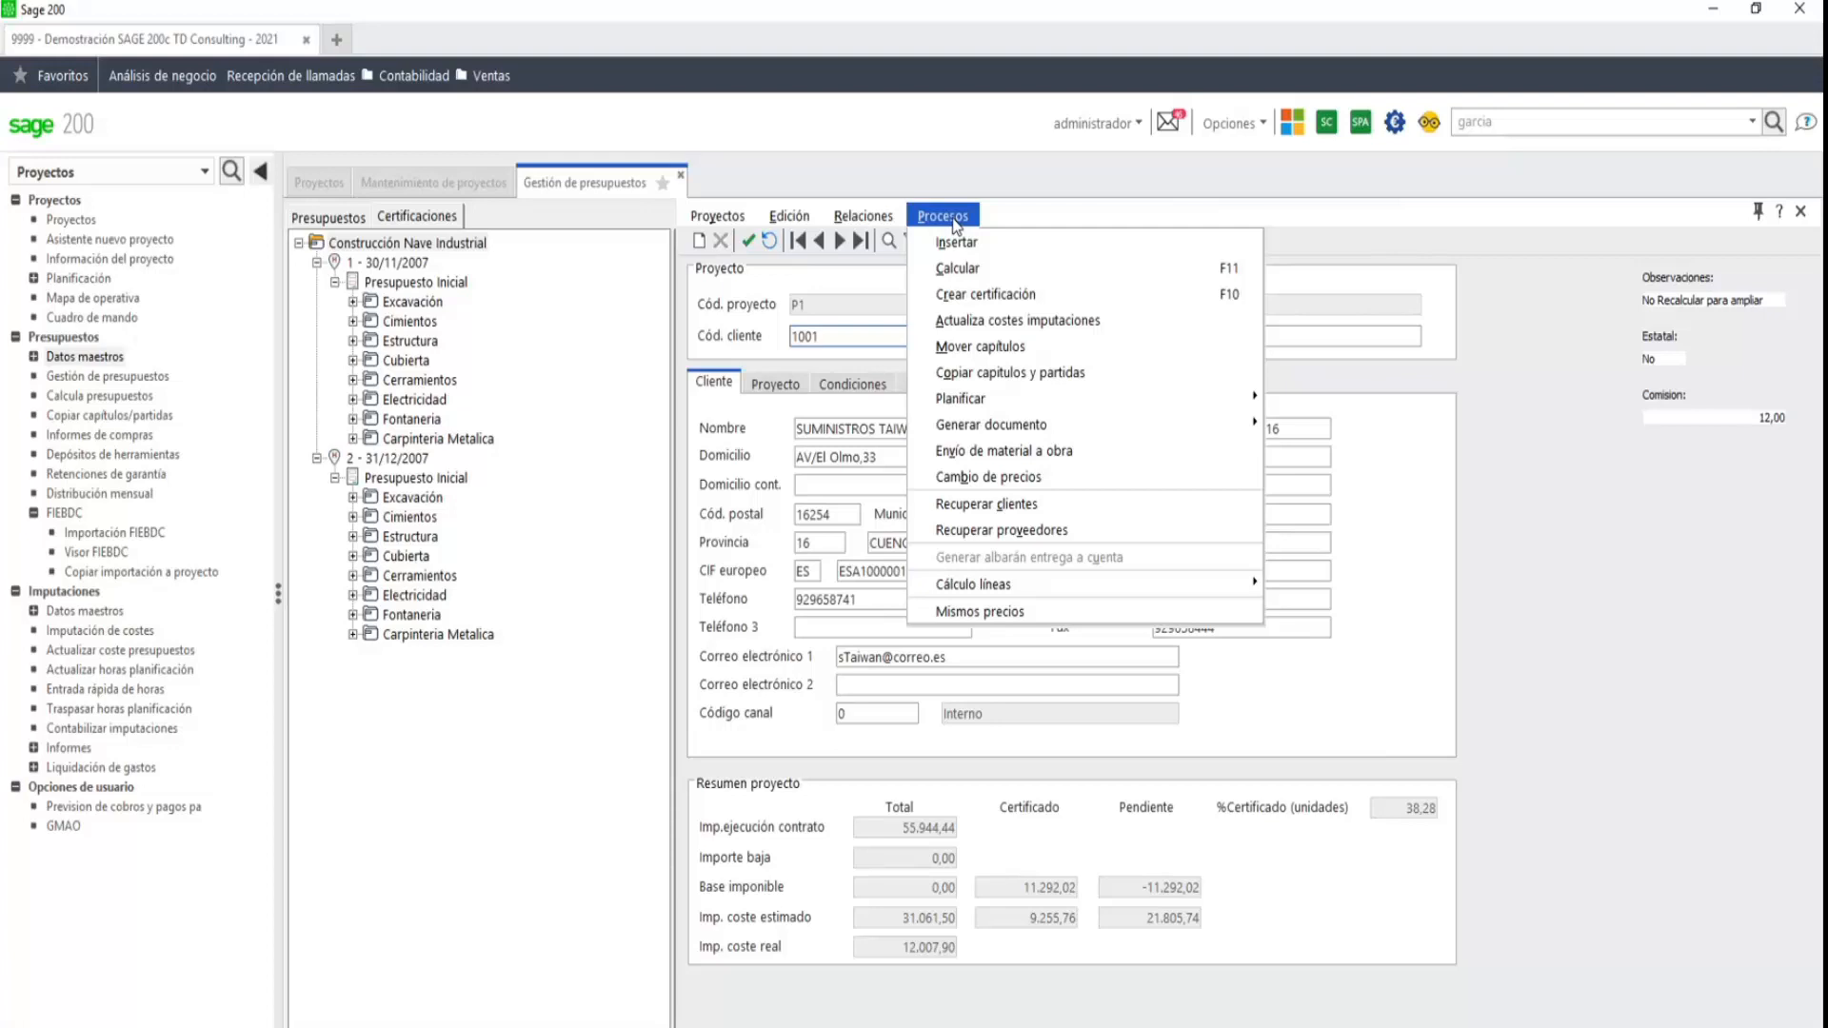
left_click(321, 218)
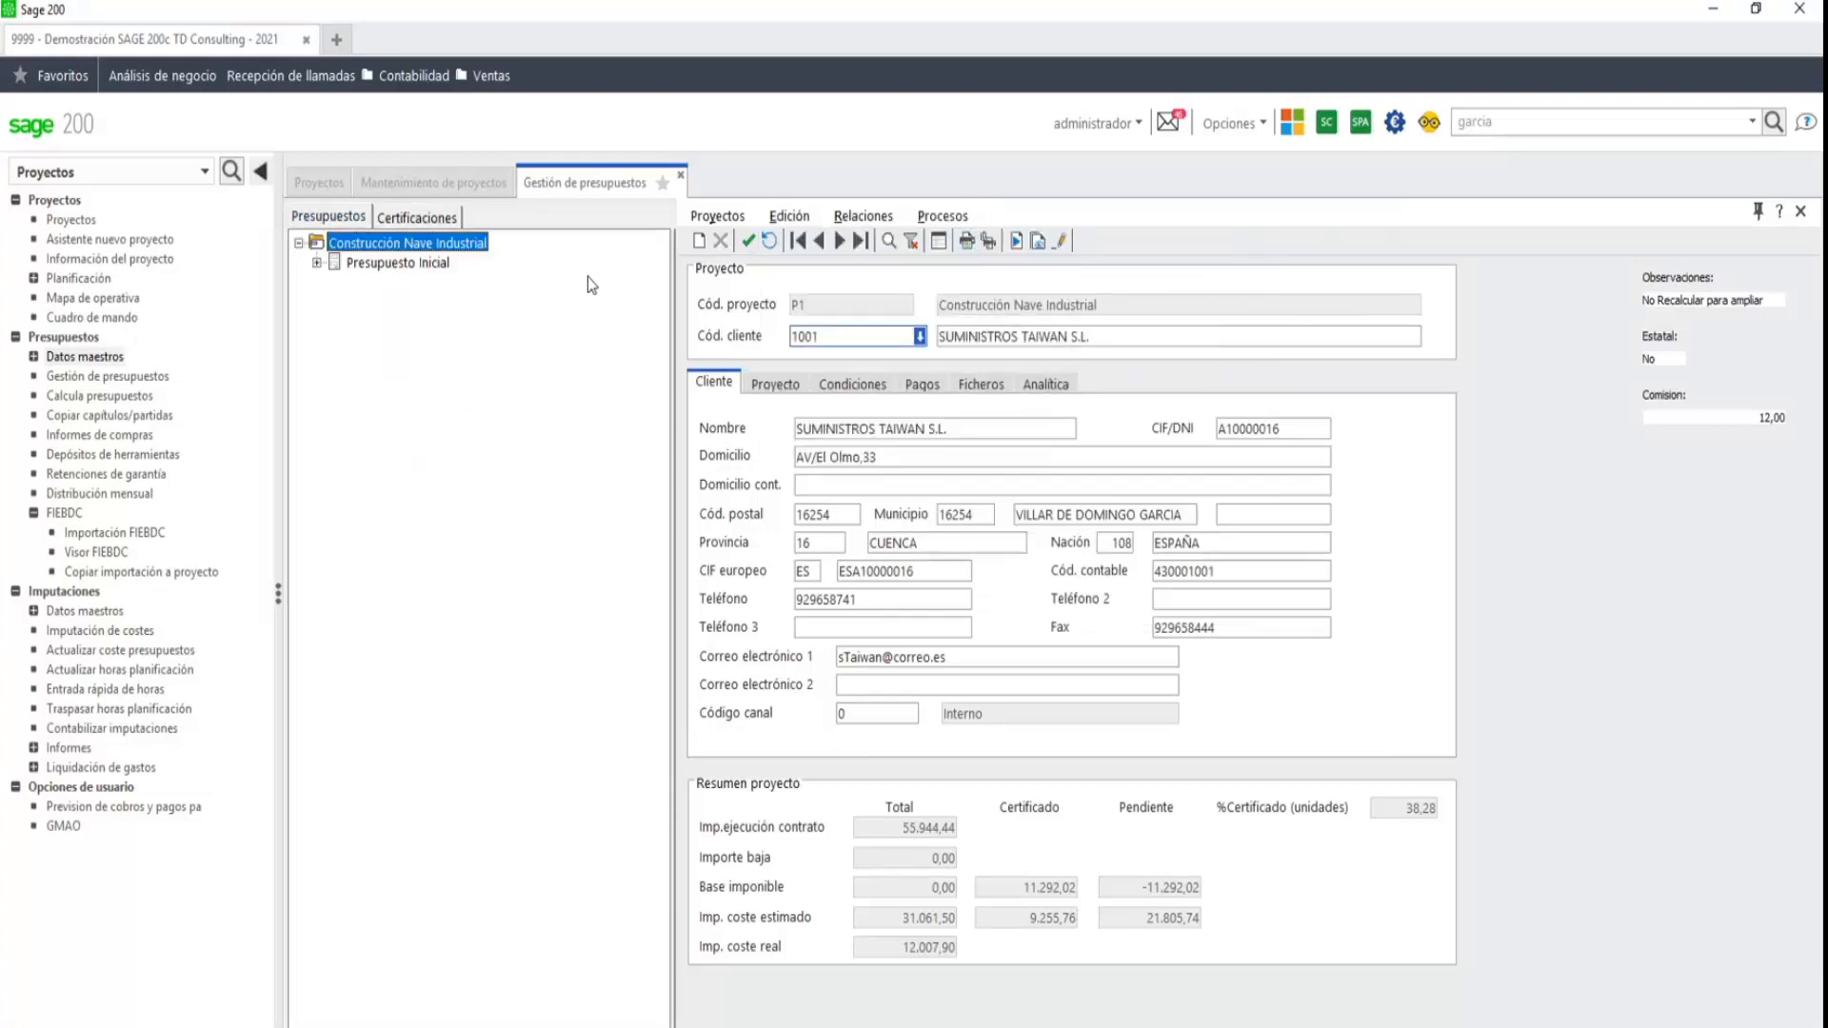
left_click(398, 262)
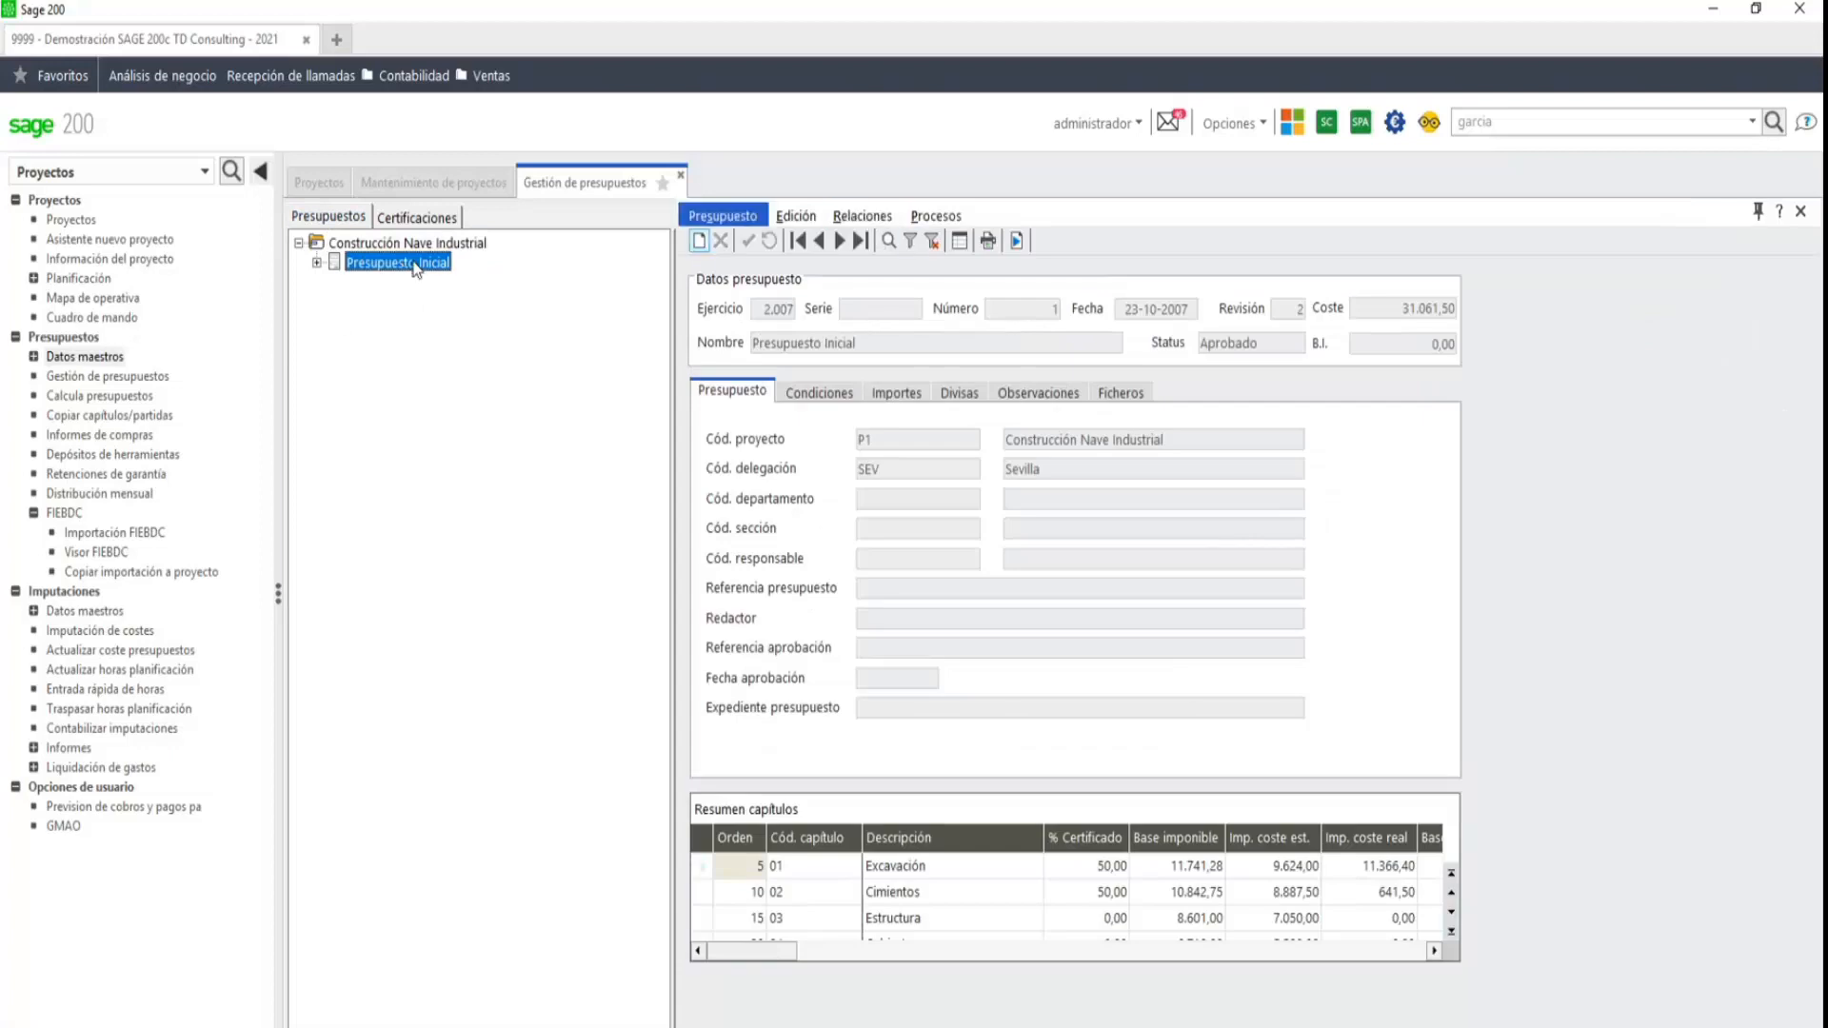
left_click(427, 247)
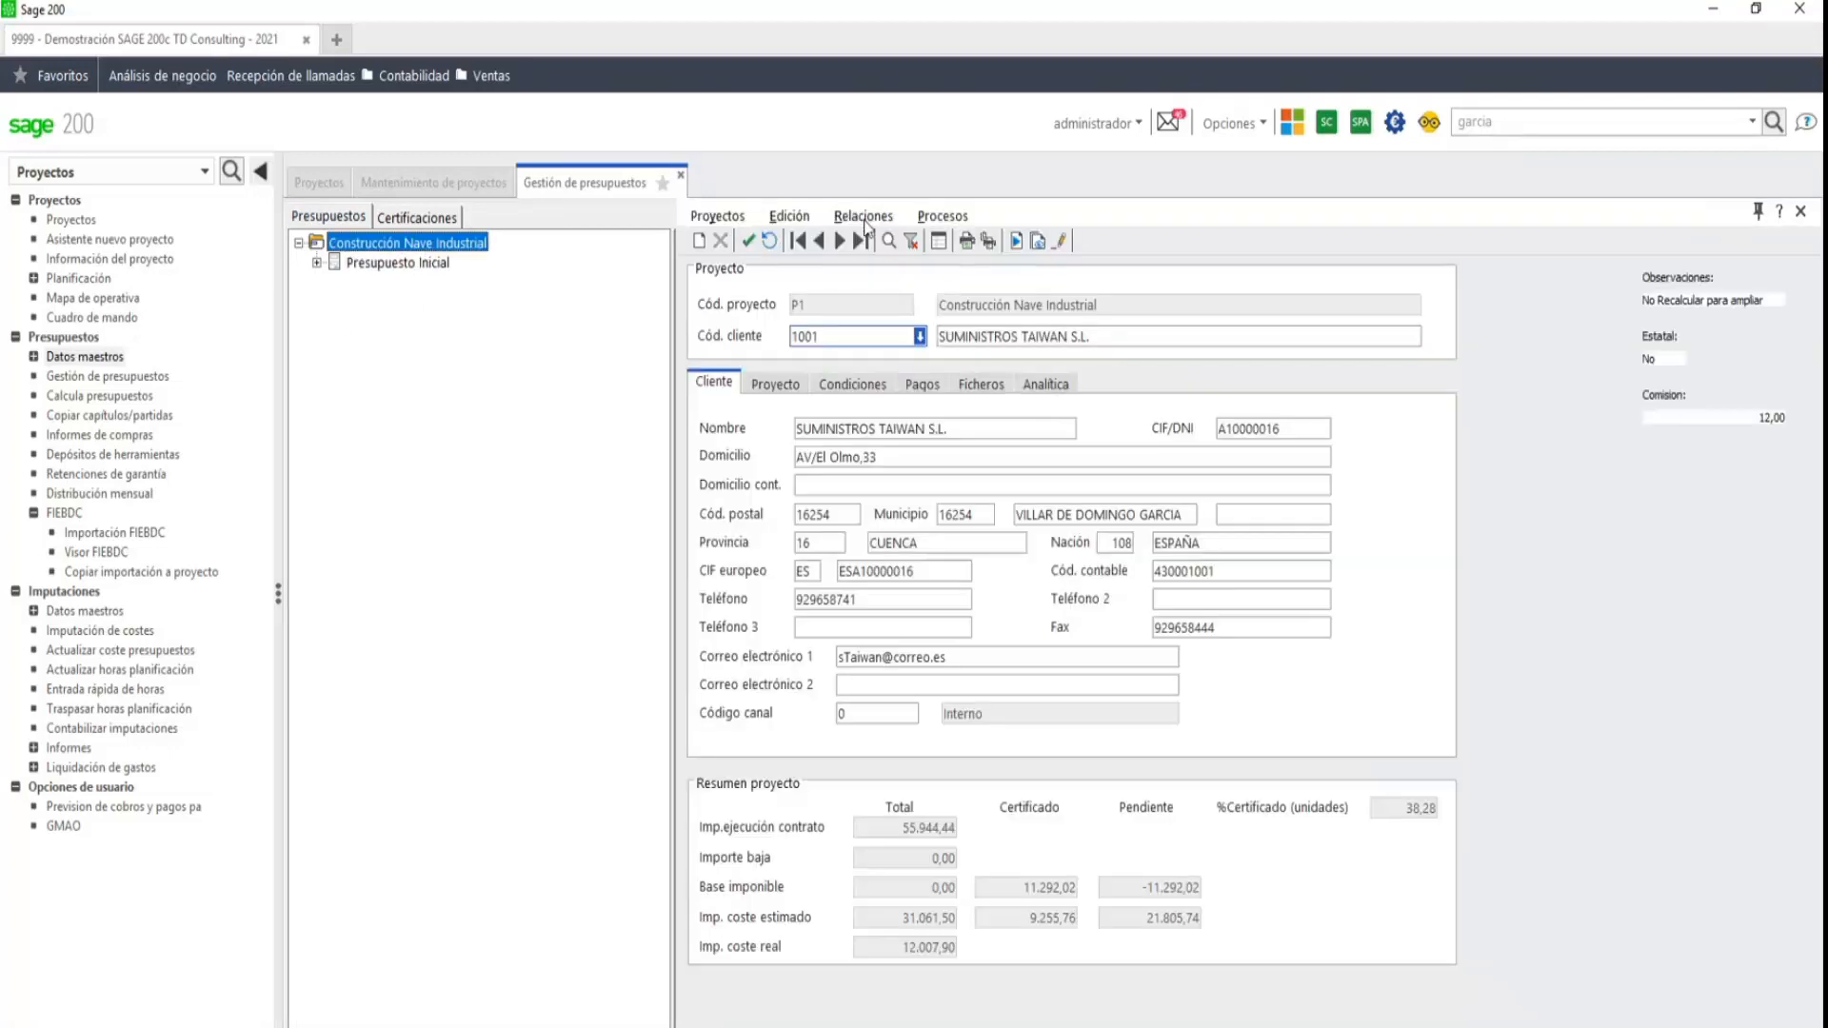
- Open the information centre of Construcción Nave Industrial and list its sales Albaranes and then its sales Facturas
left_click(859, 218)
mouse_move(899, 301)
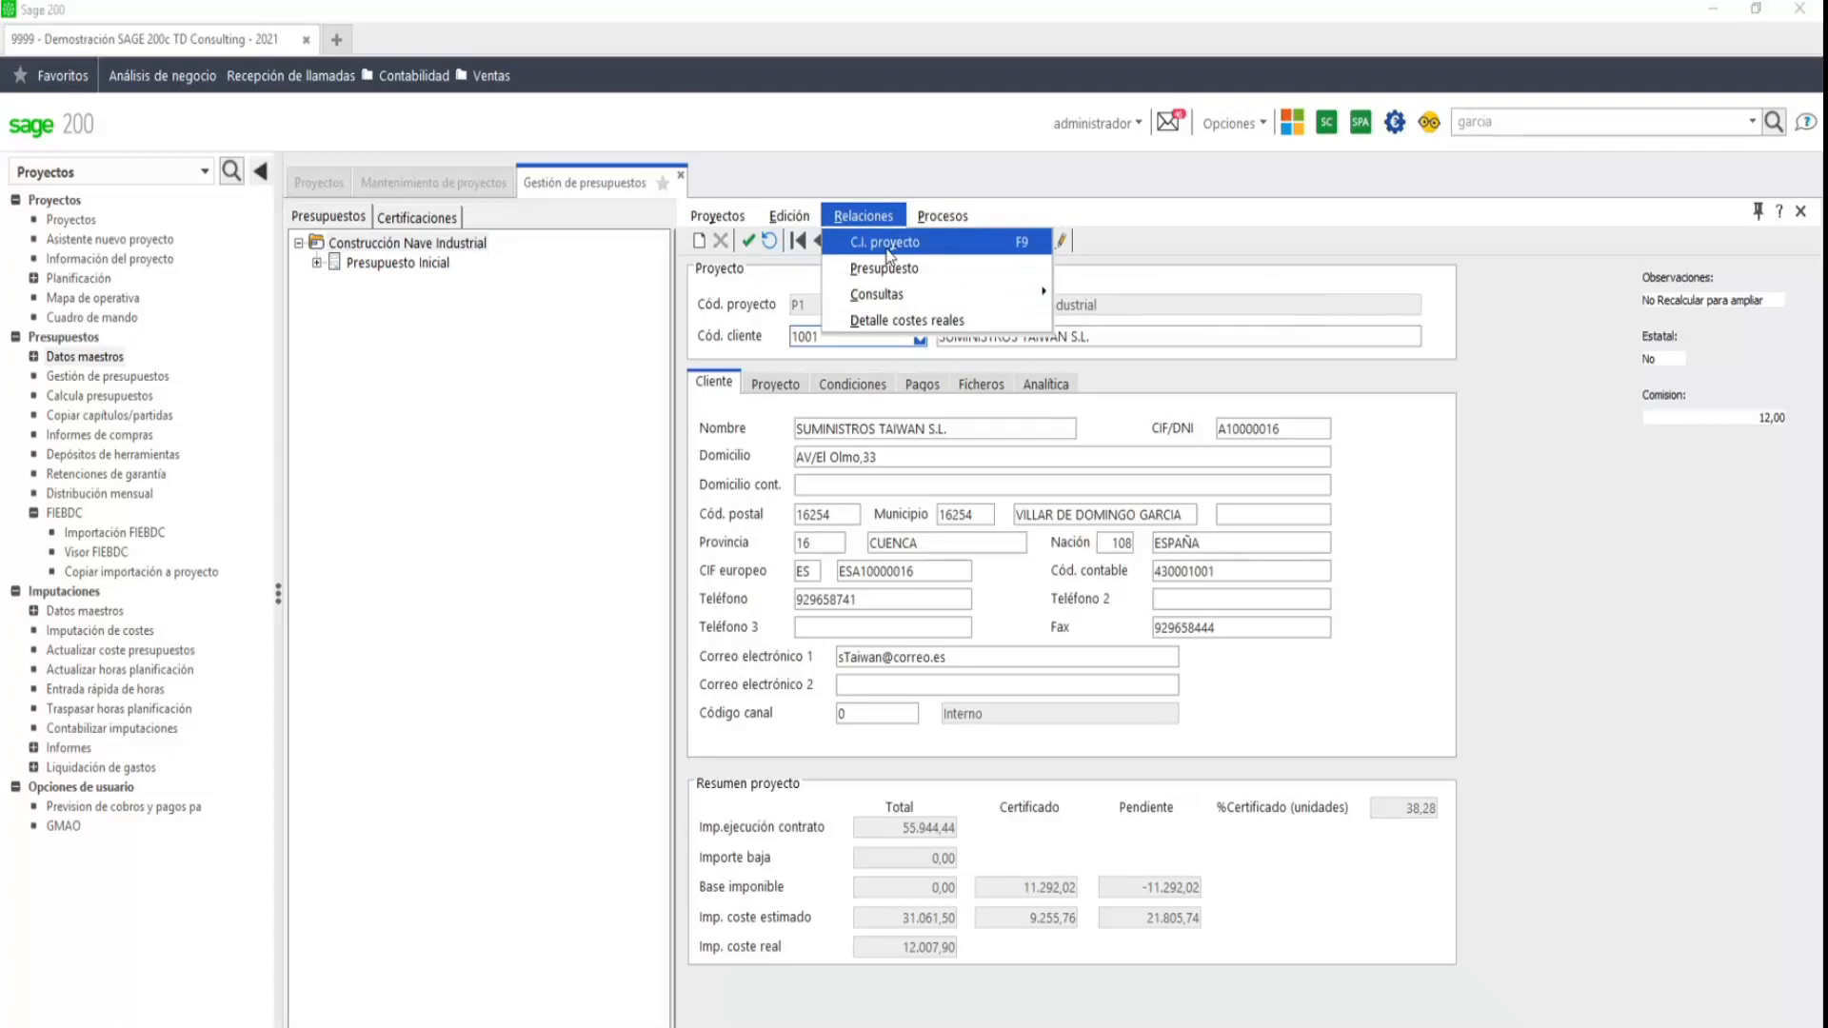
left_click(886, 245)
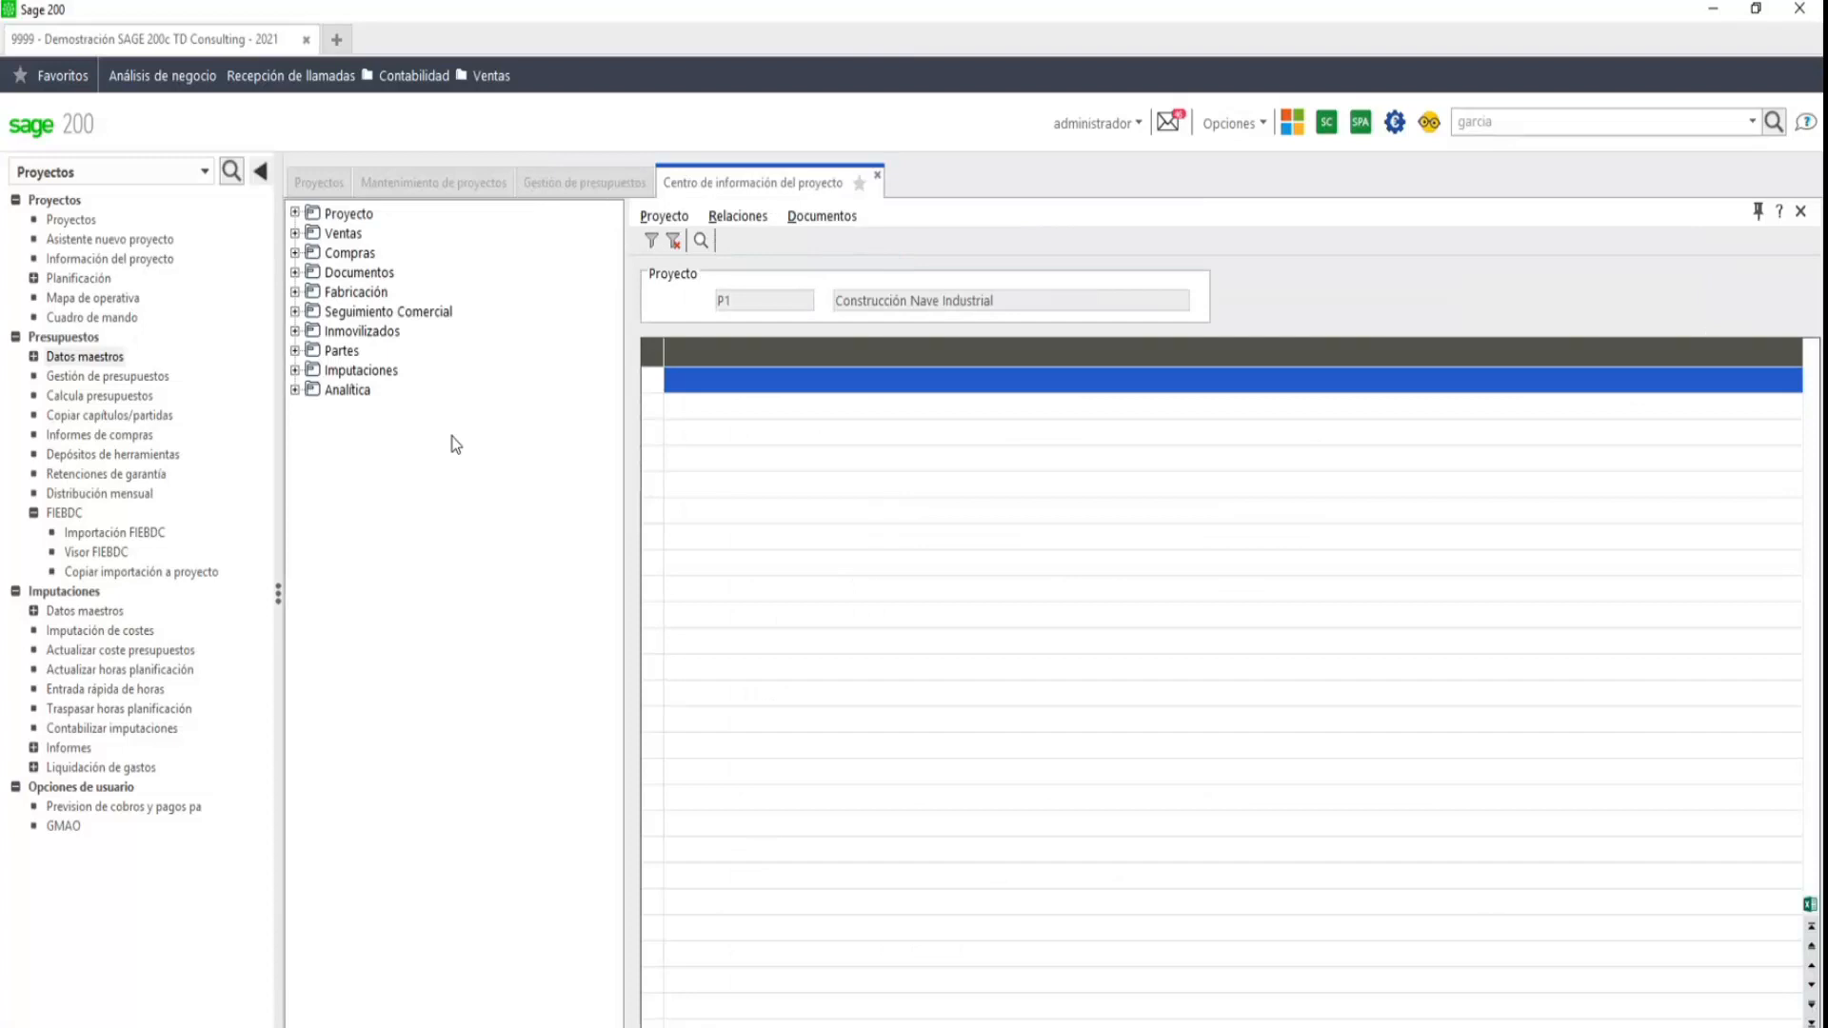
left_click(295, 234)
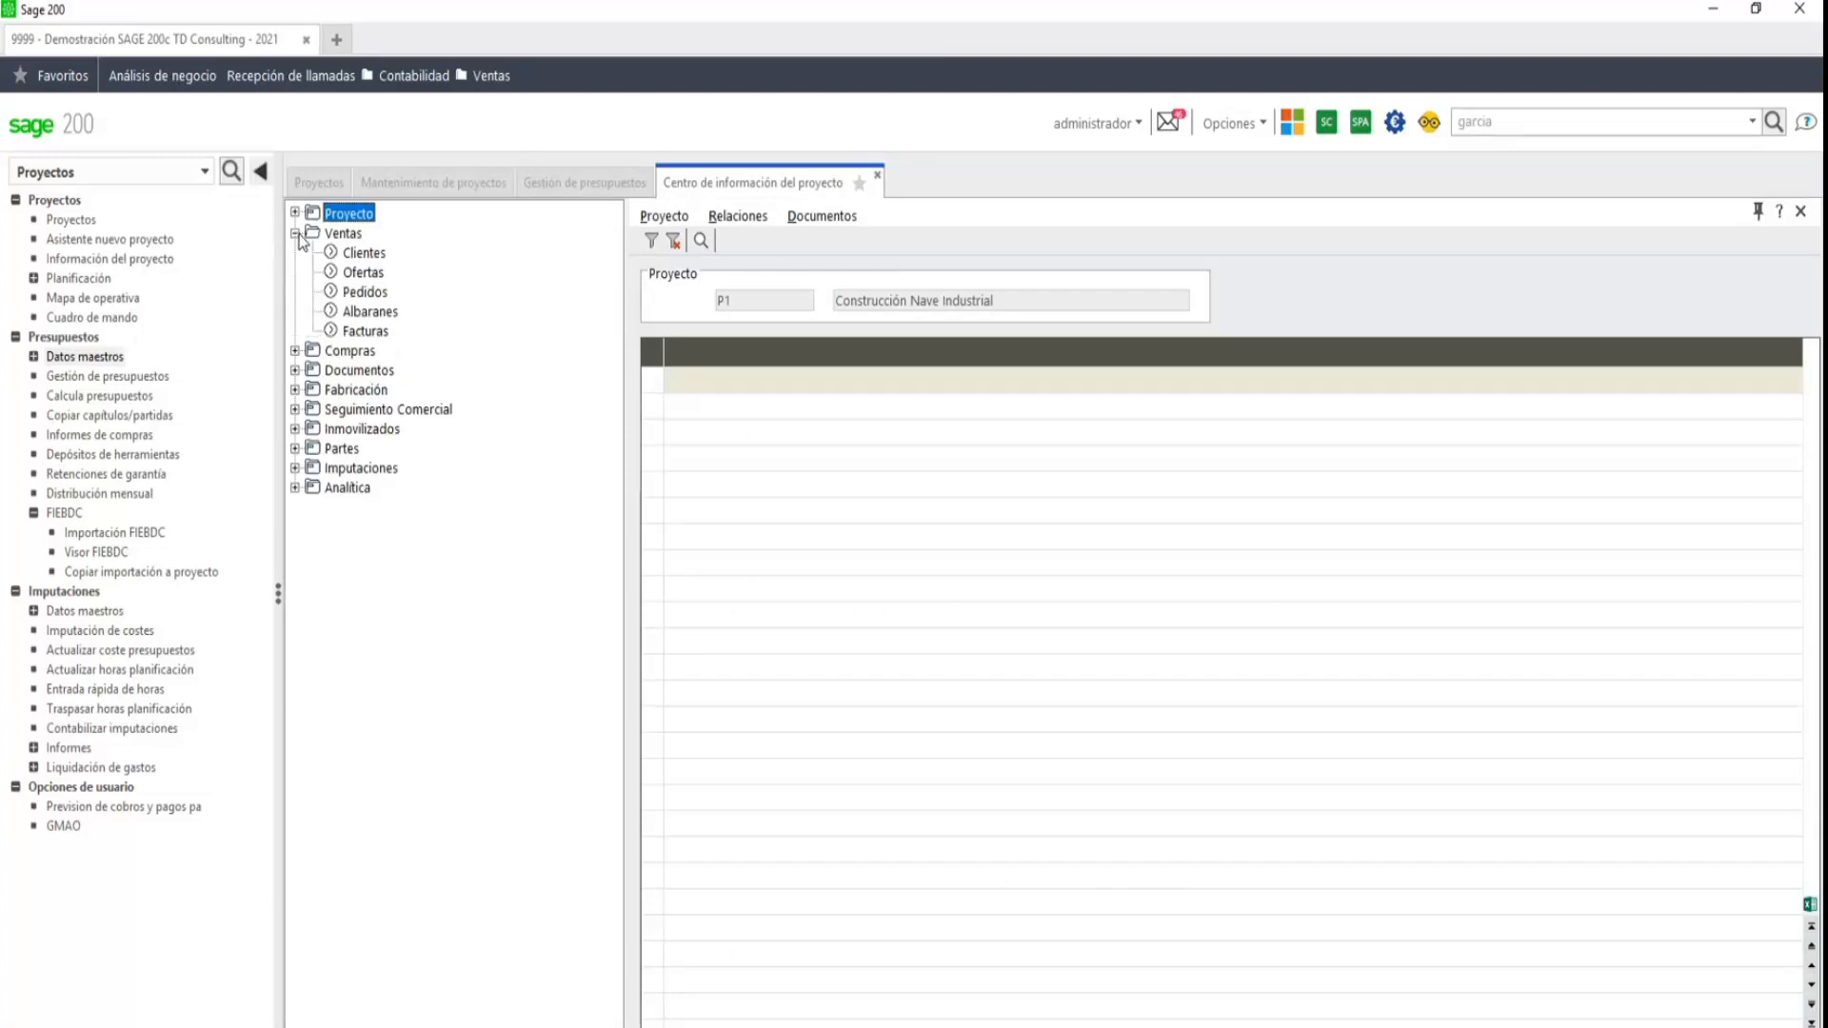
left_click(358, 318)
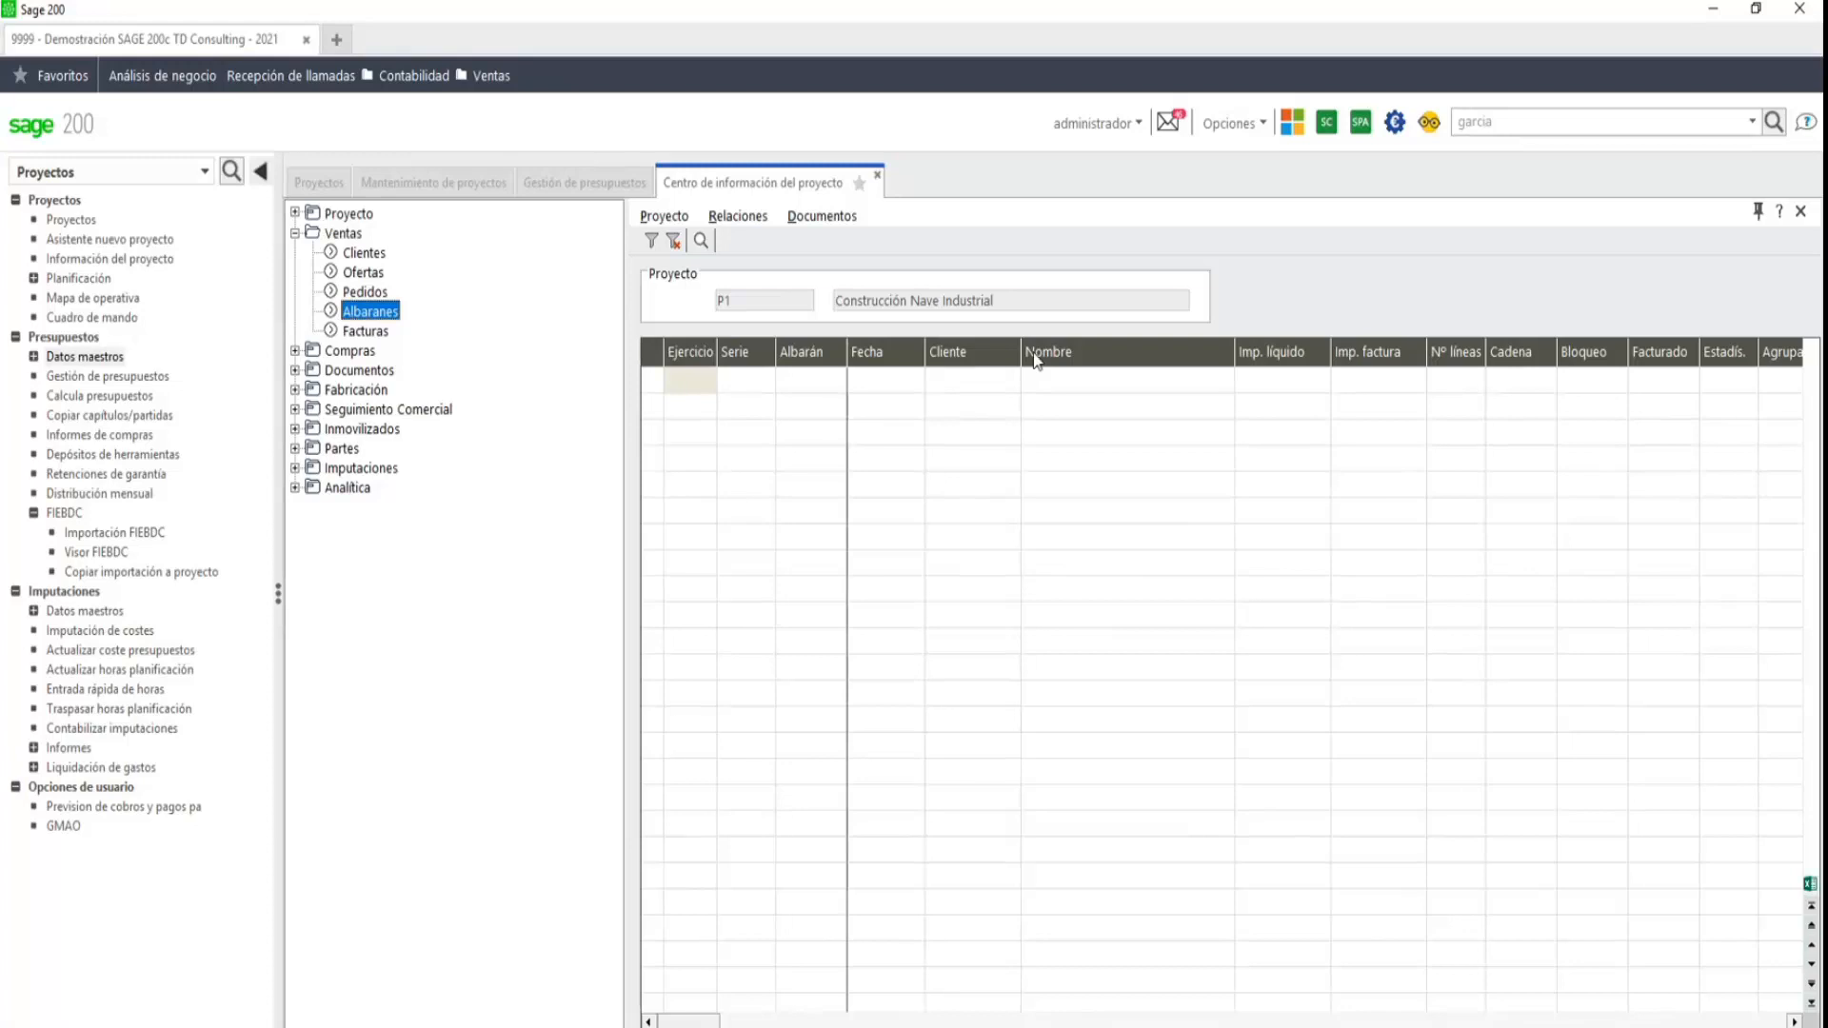
left_click(367, 330)
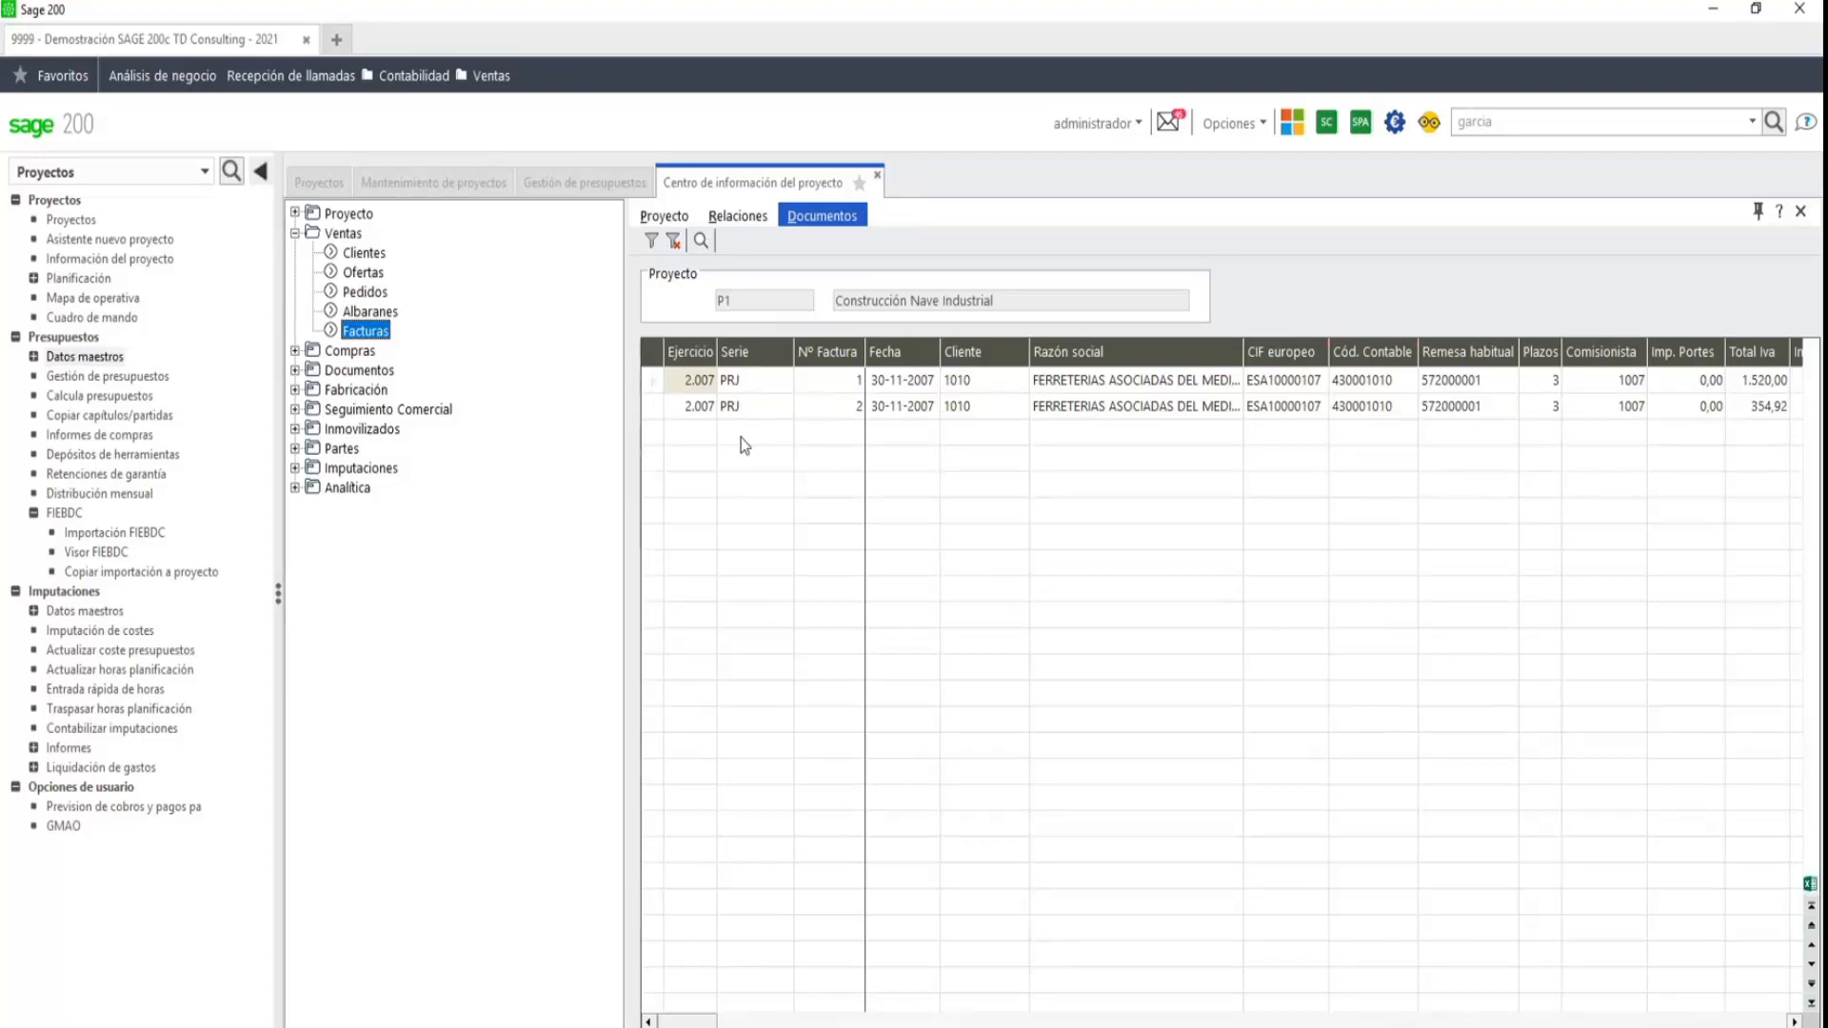
- Open the project's first sales invoice, preview its printout on screen down to the due dates, and close both preview and invoice
double_click(853, 383)
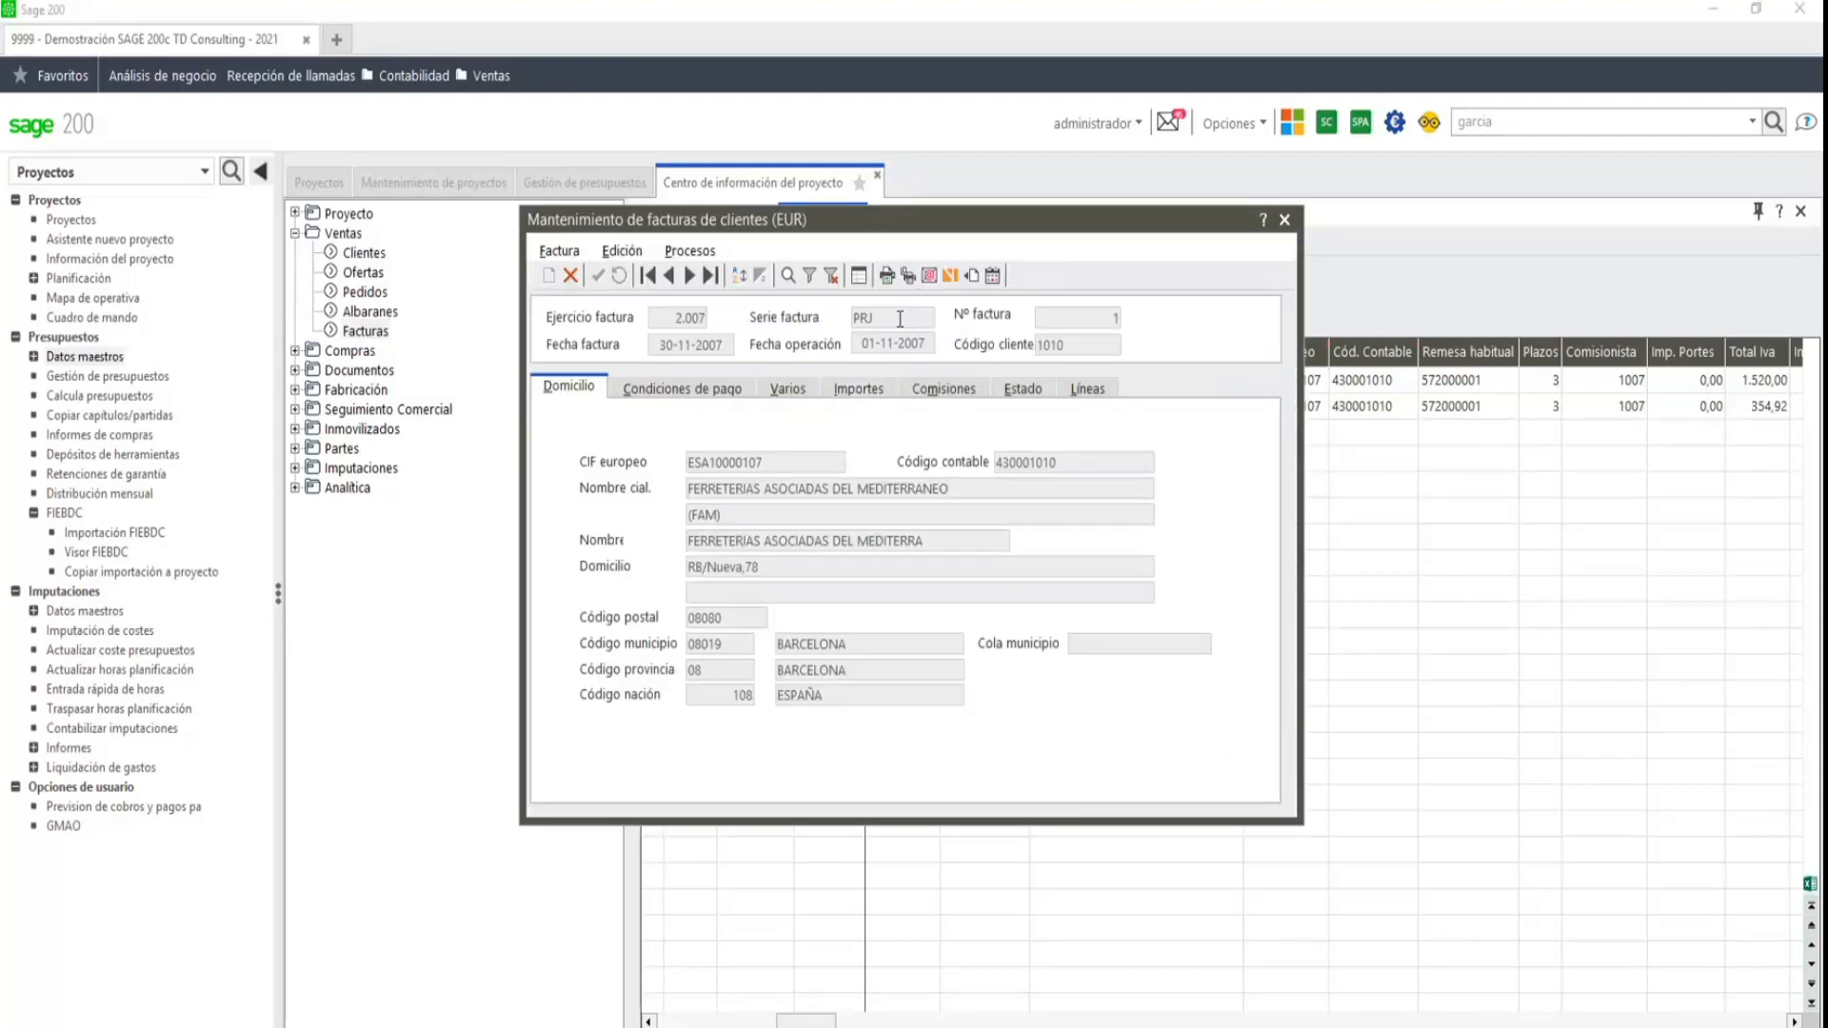
left_click(909, 277)
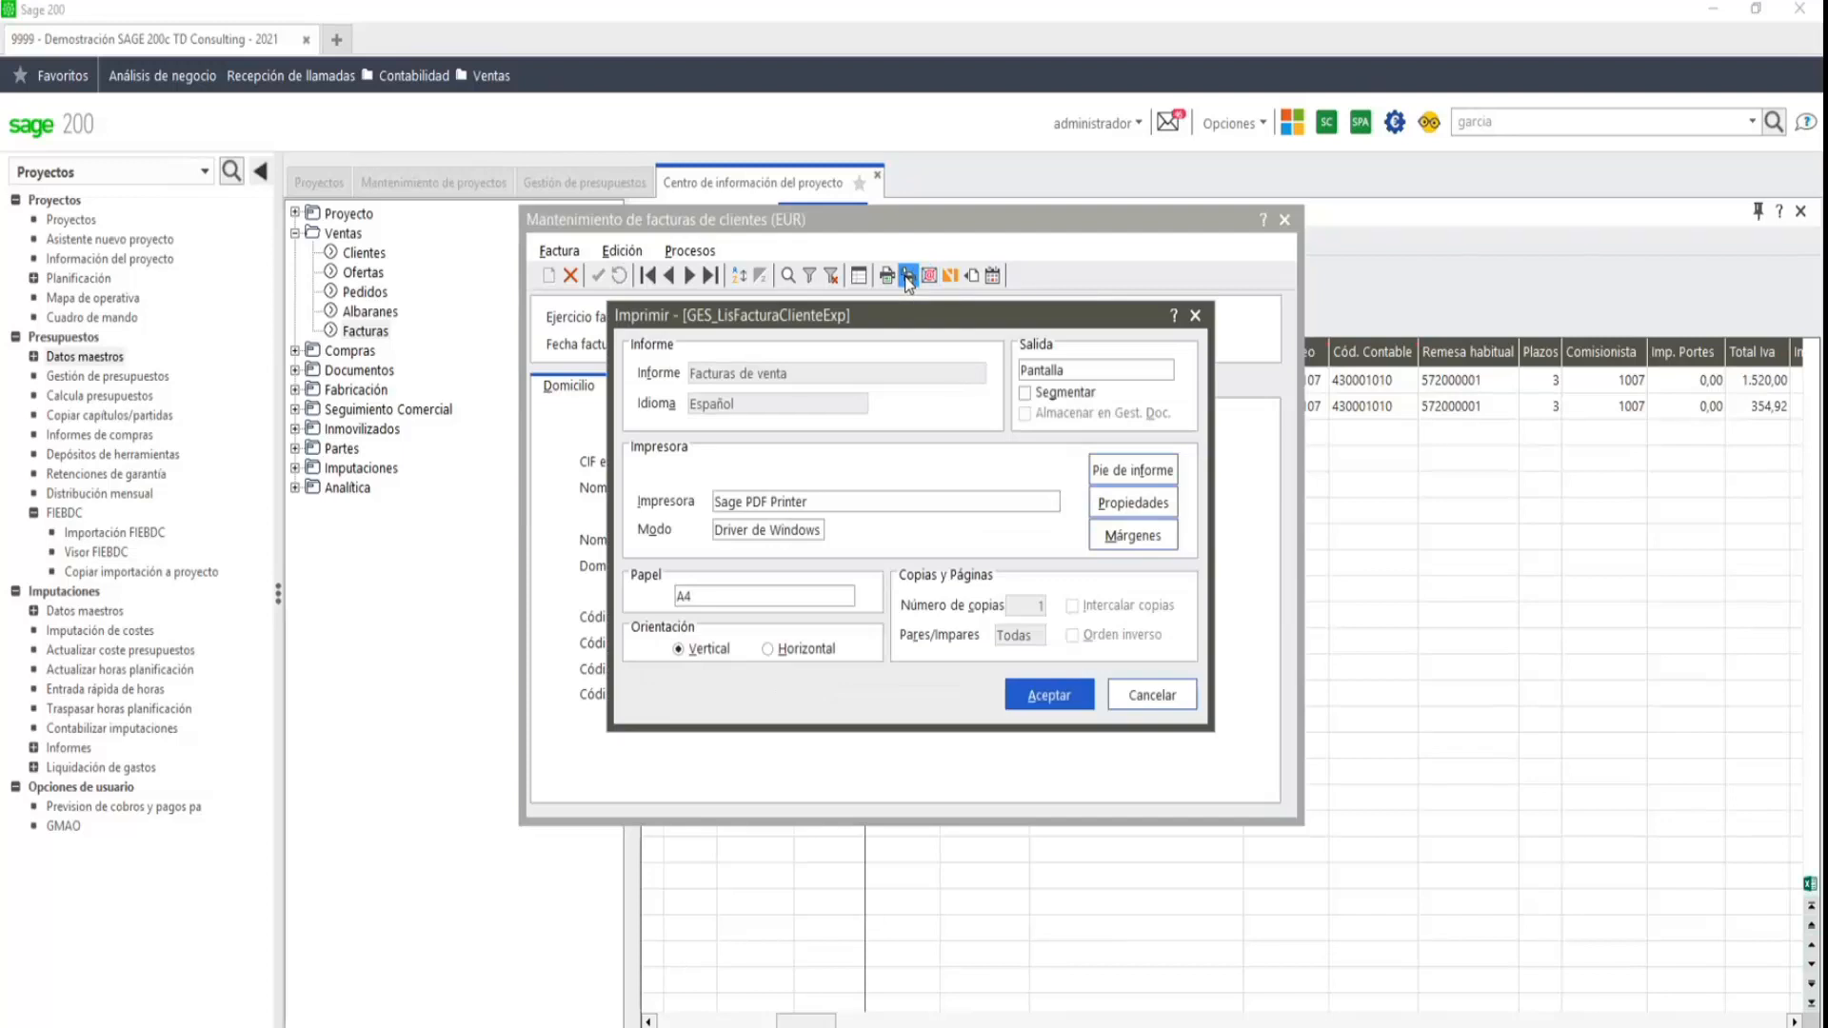
left_click(1057, 702)
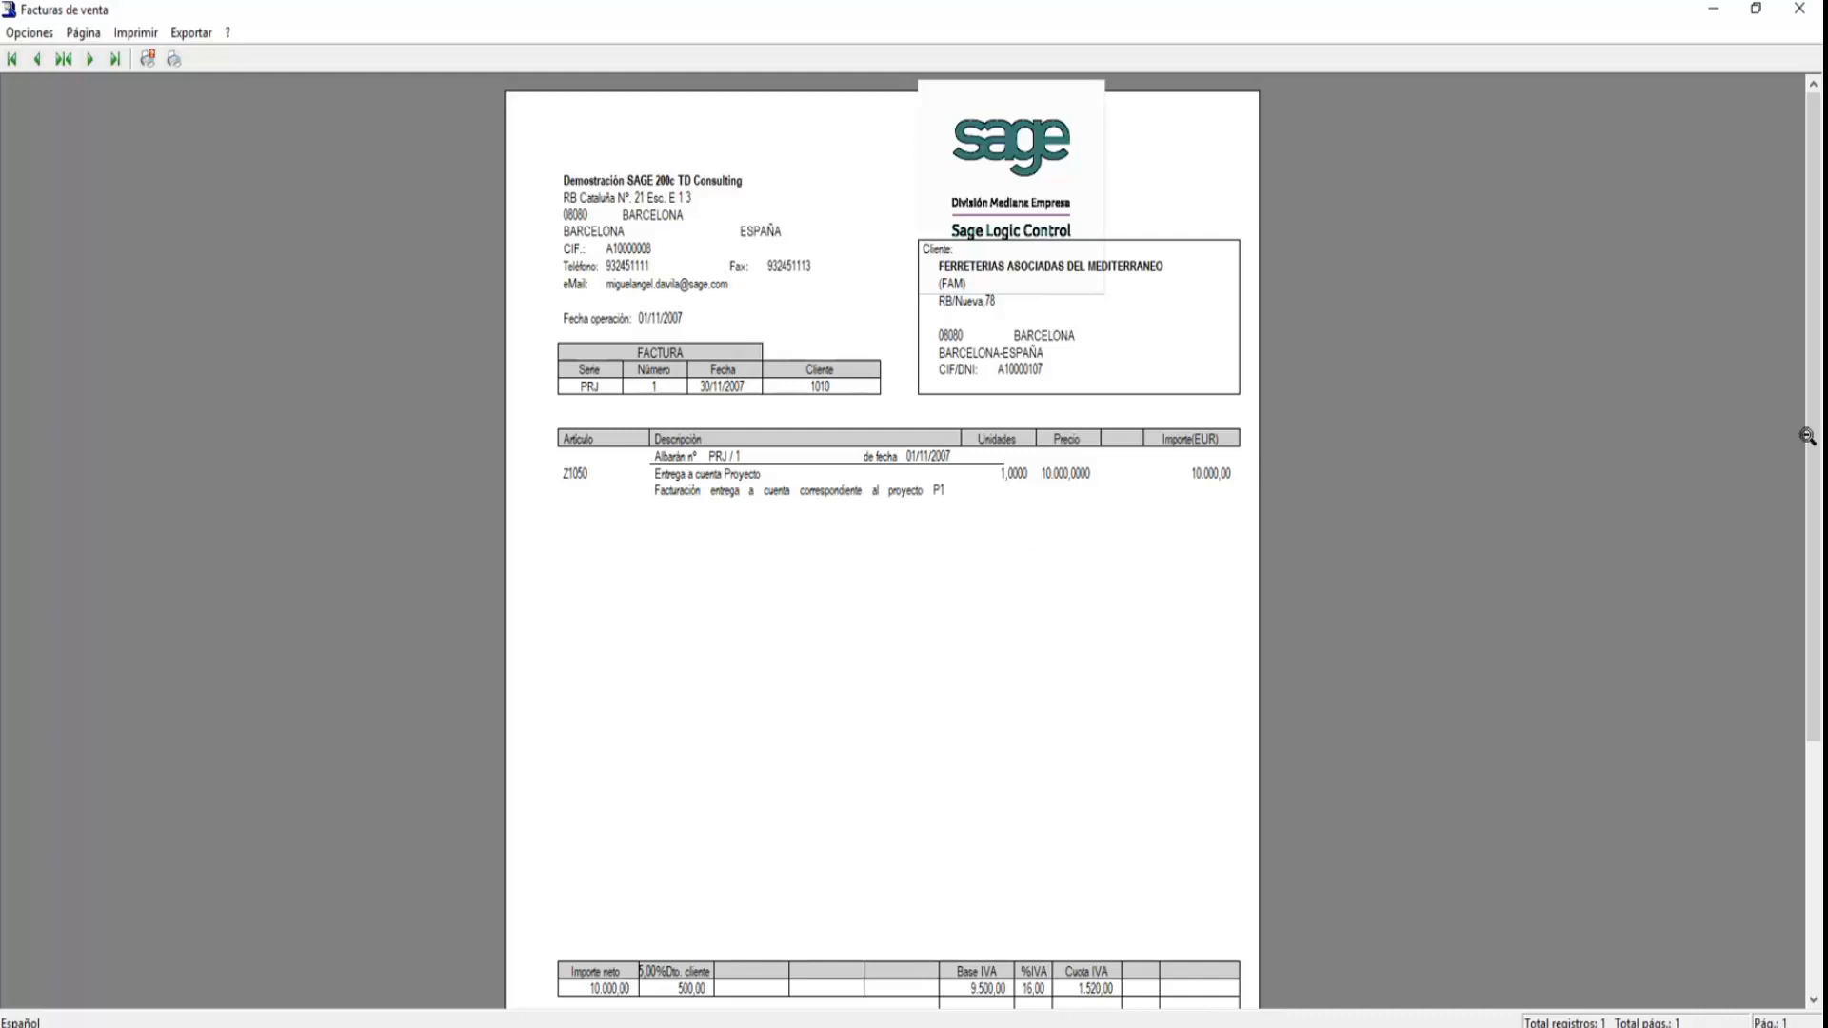
left_click_drag(1811, 433, 1812, 632)
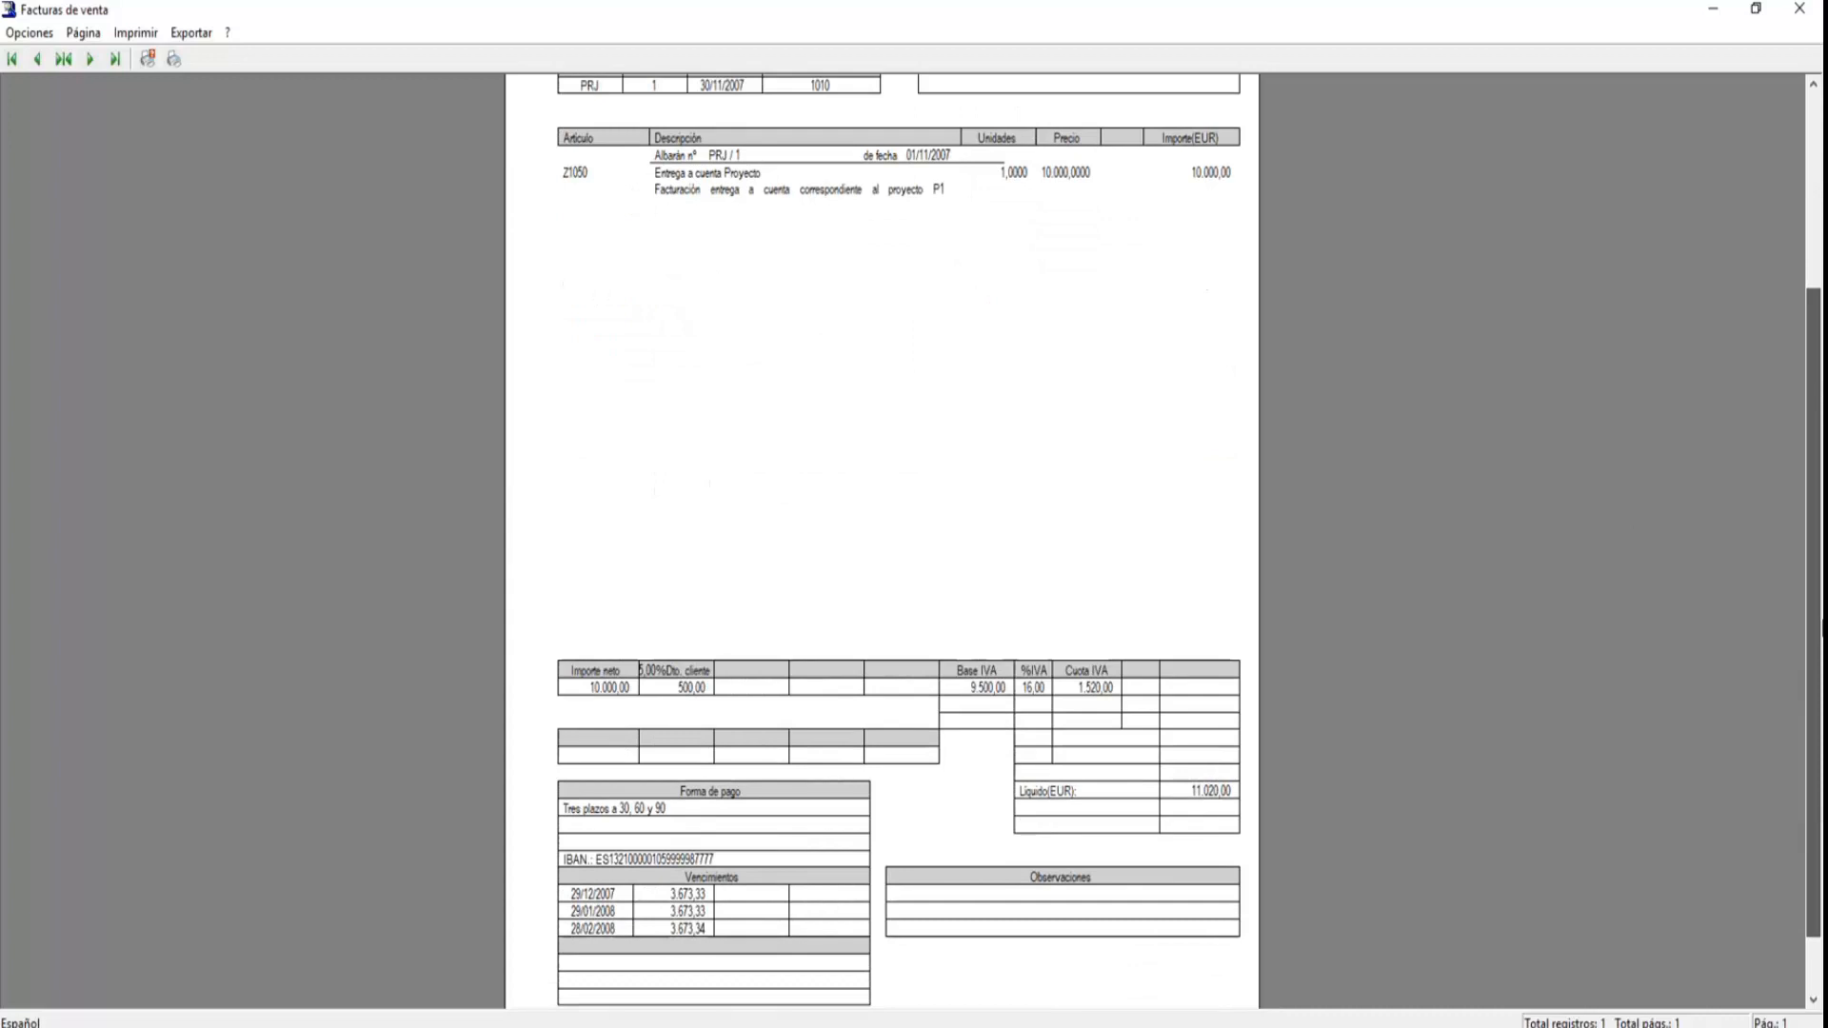
left_click(1797, 10)
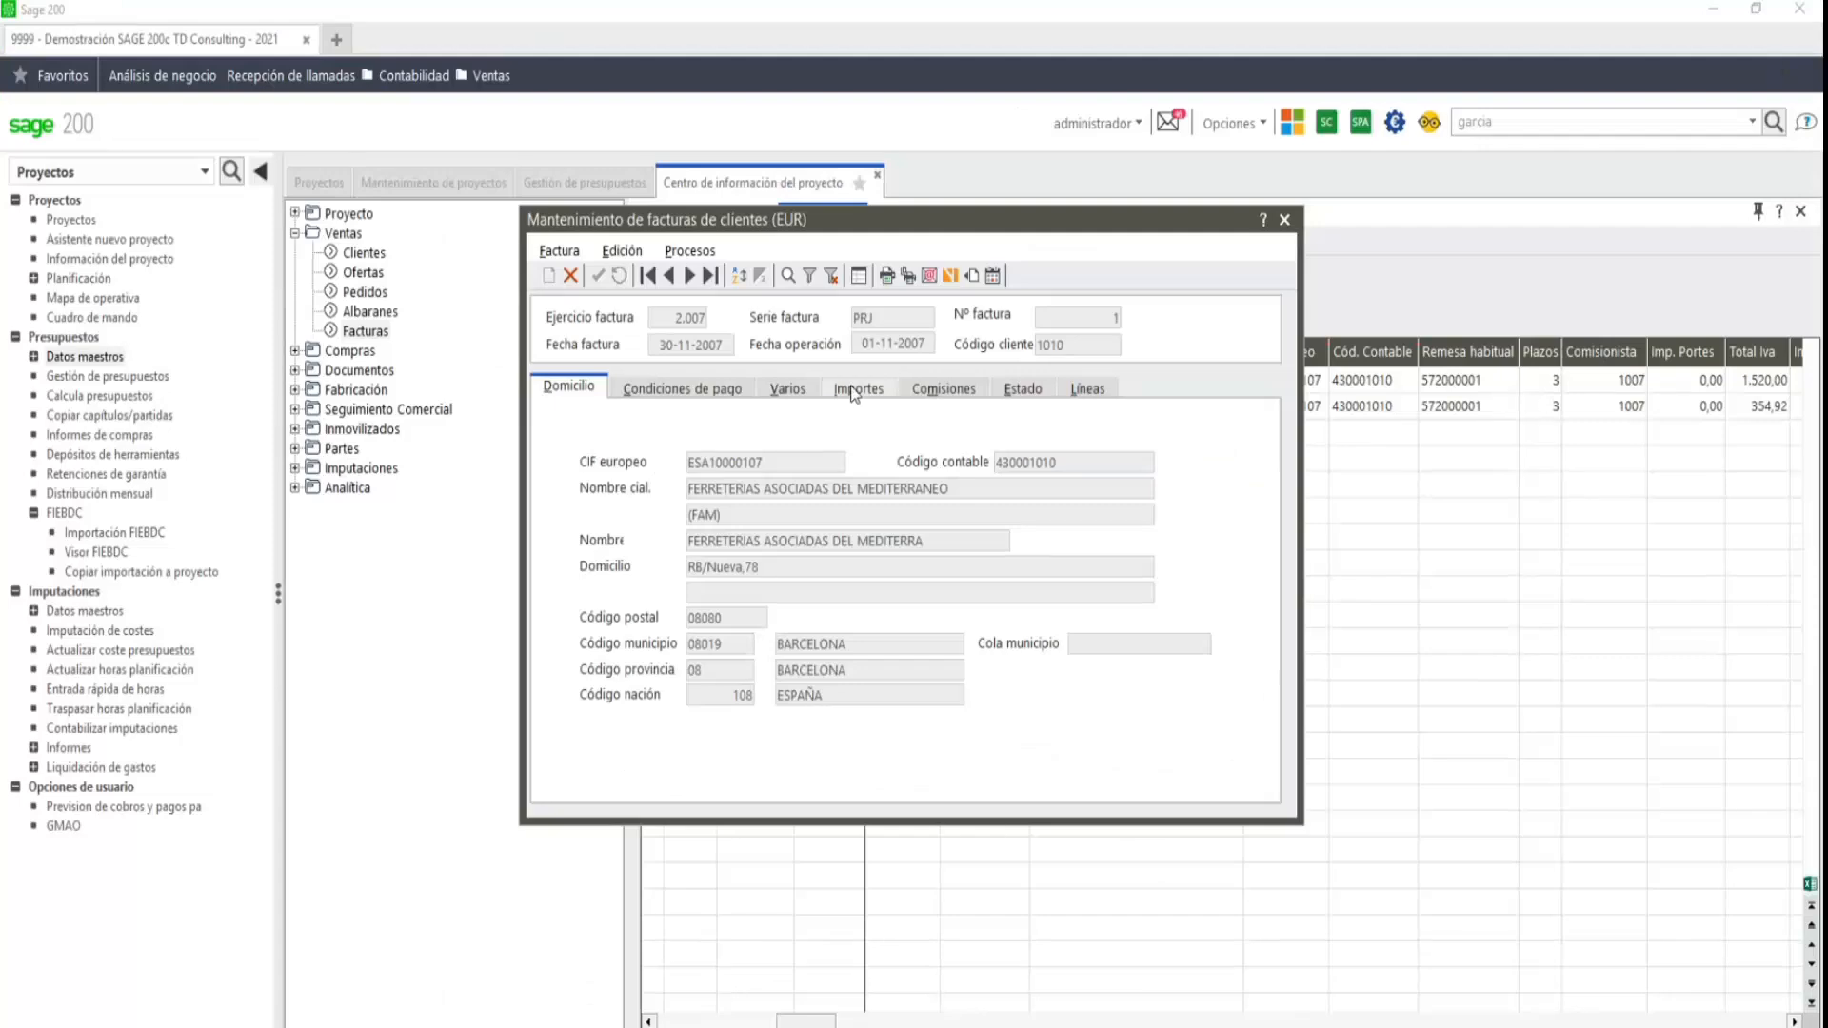
left_click(1284, 219)
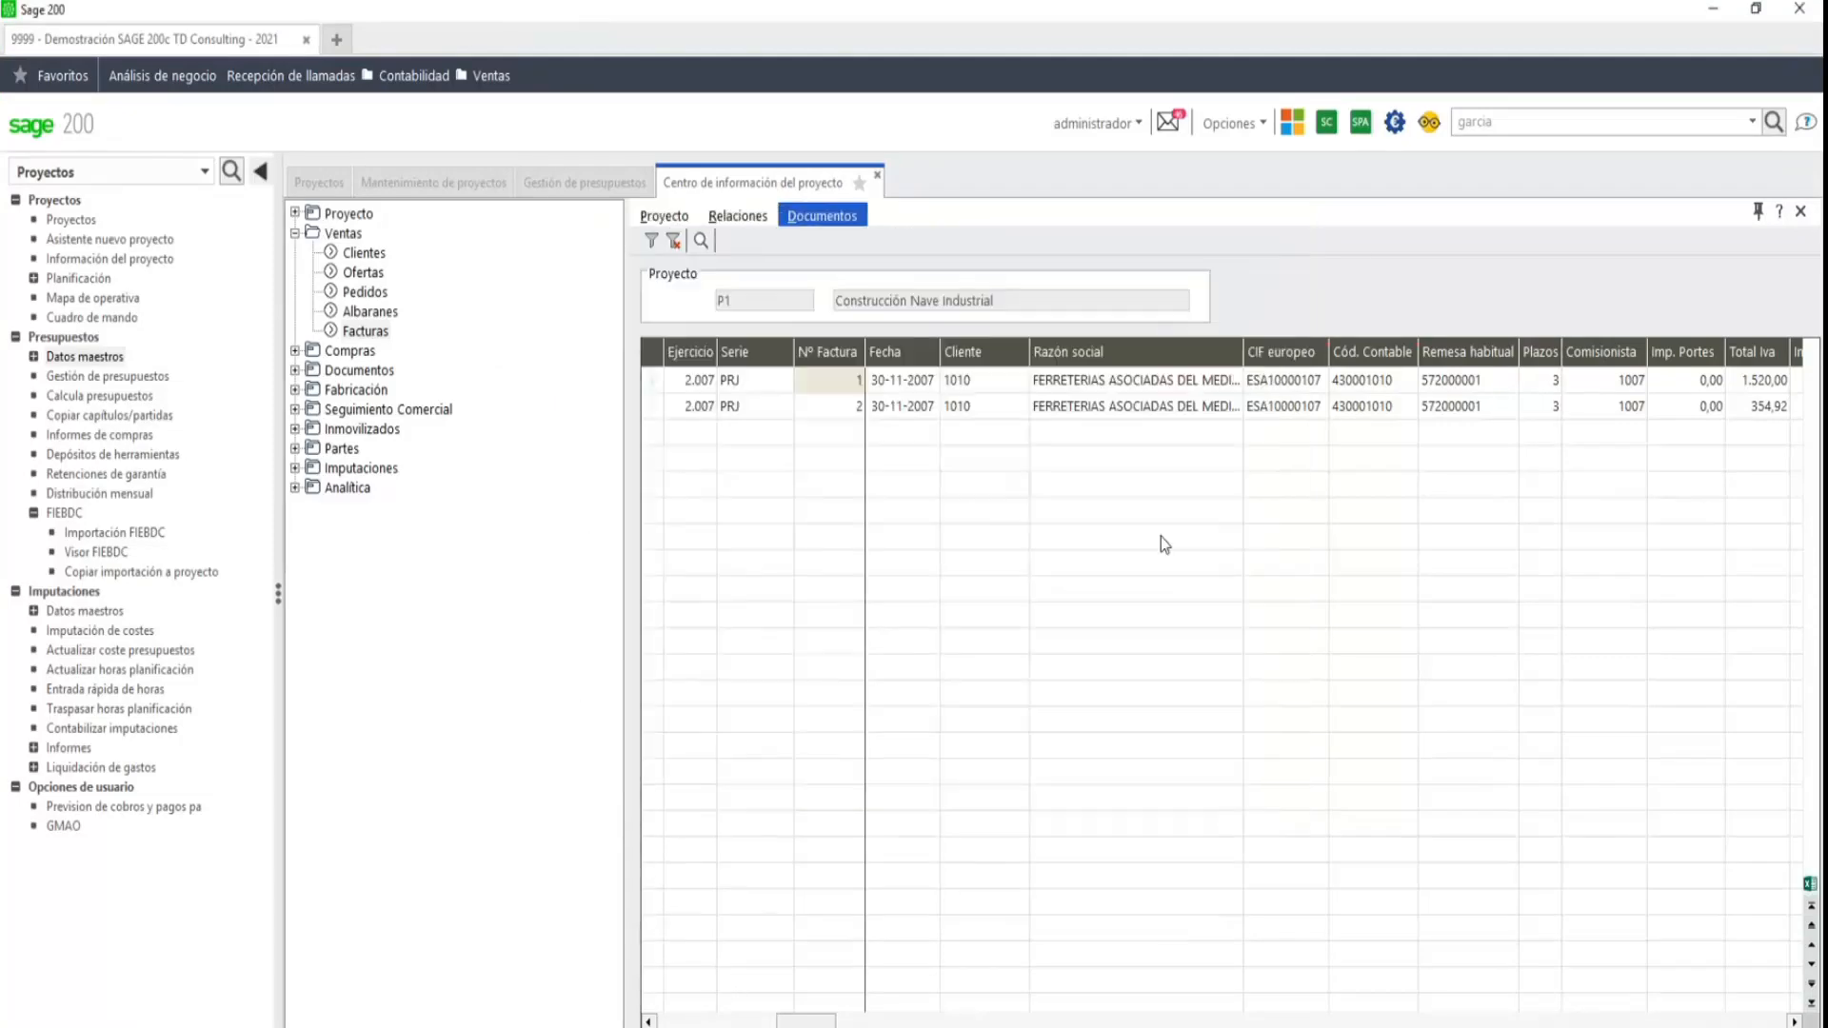
- Open the project's second sales invoice, preview its certification billing on screen, and close both preview and invoice
double_click(746, 406)
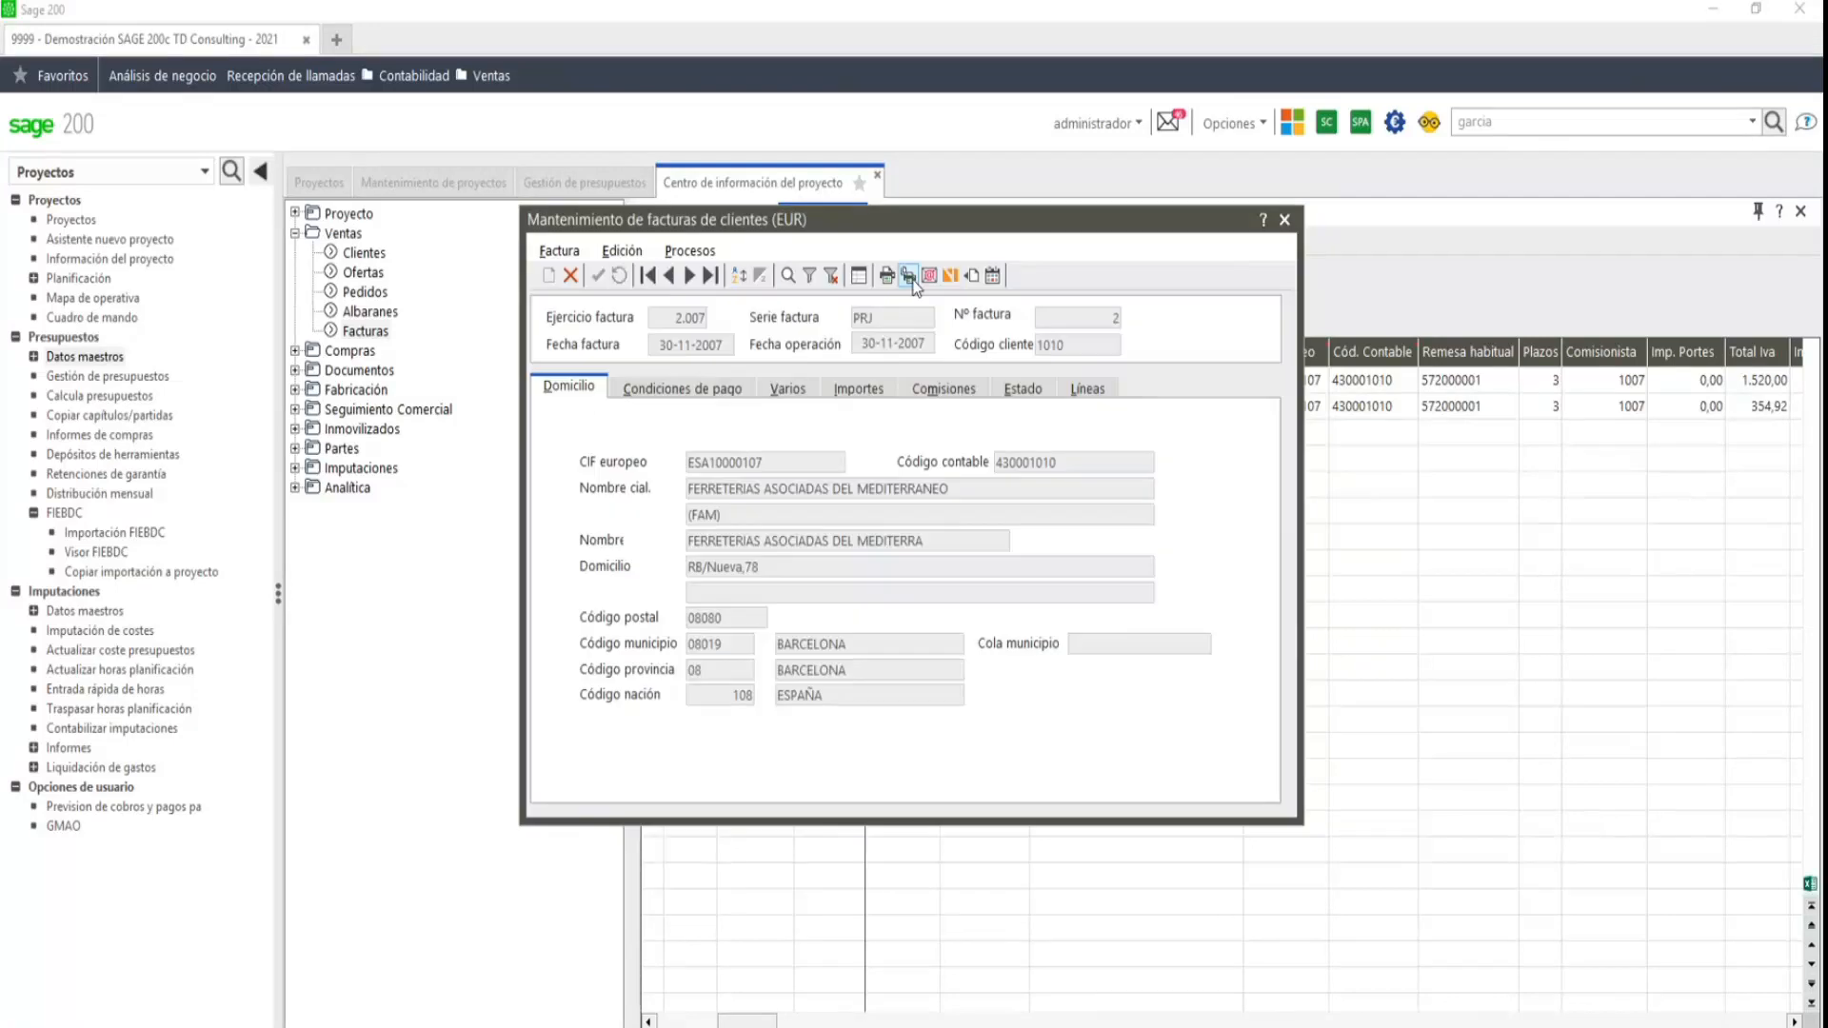
left_click(911, 278)
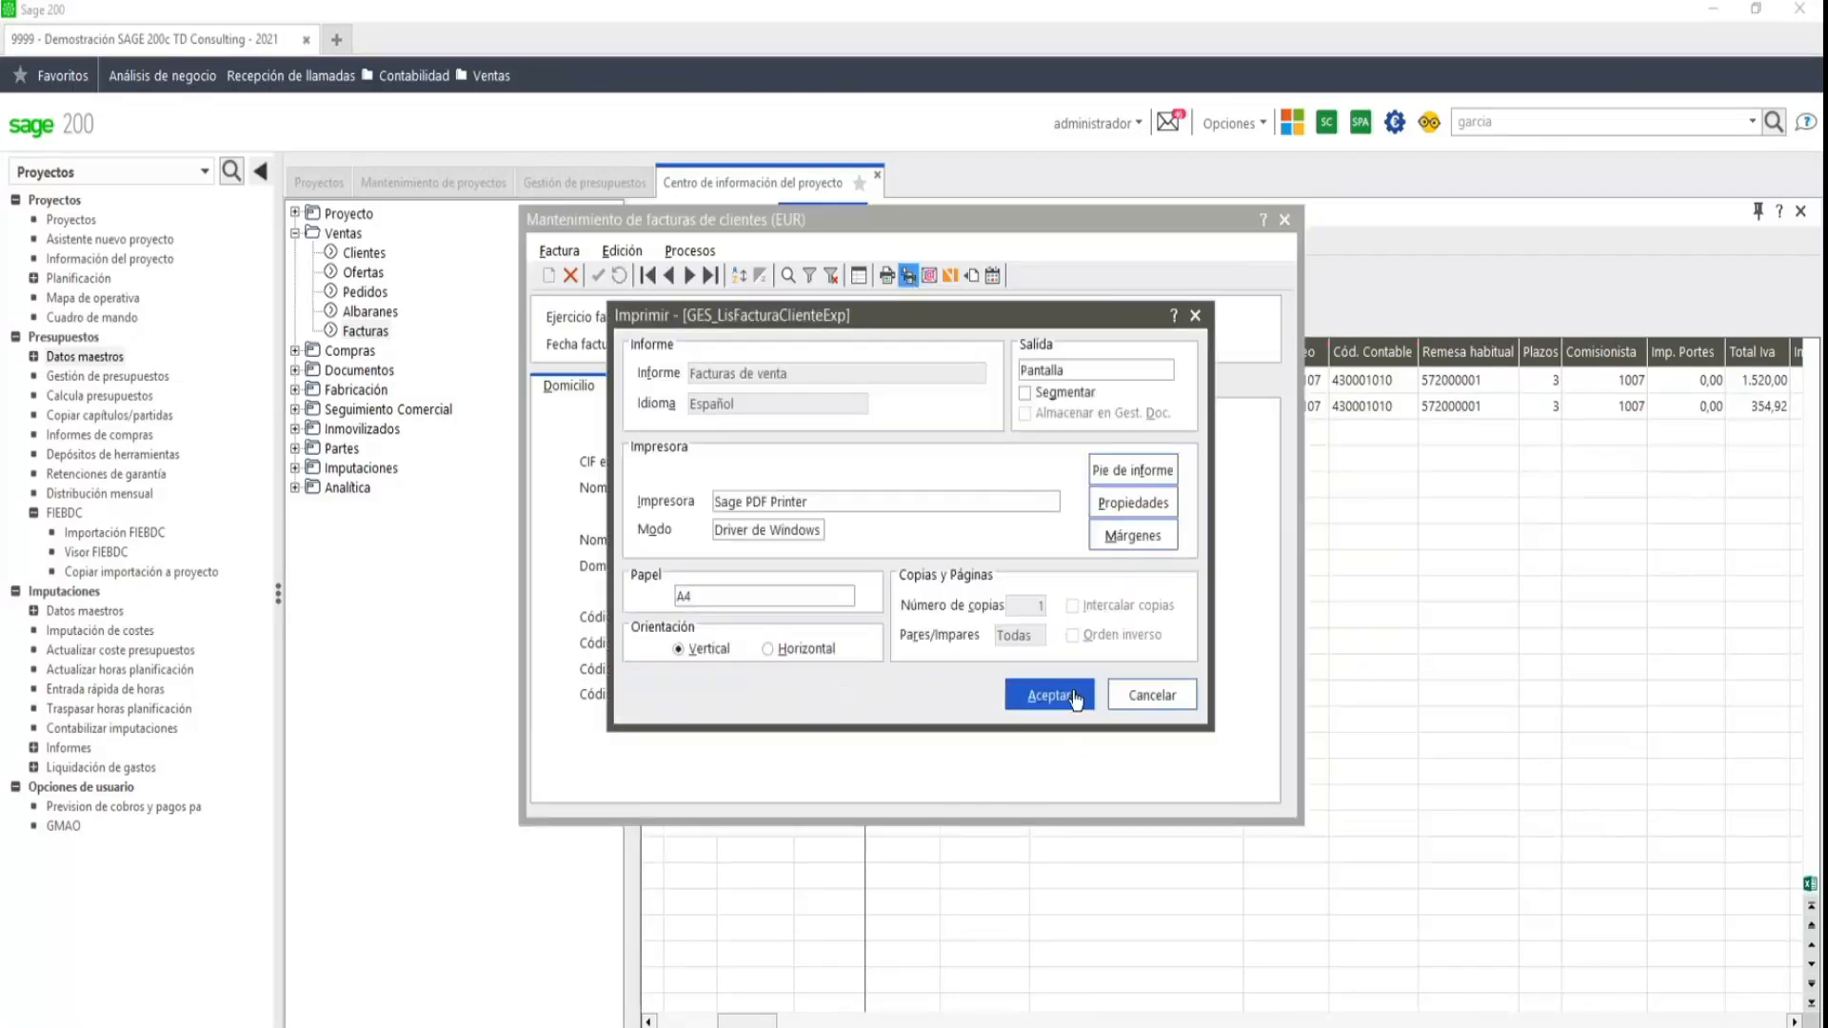
left_click(1066, 689)
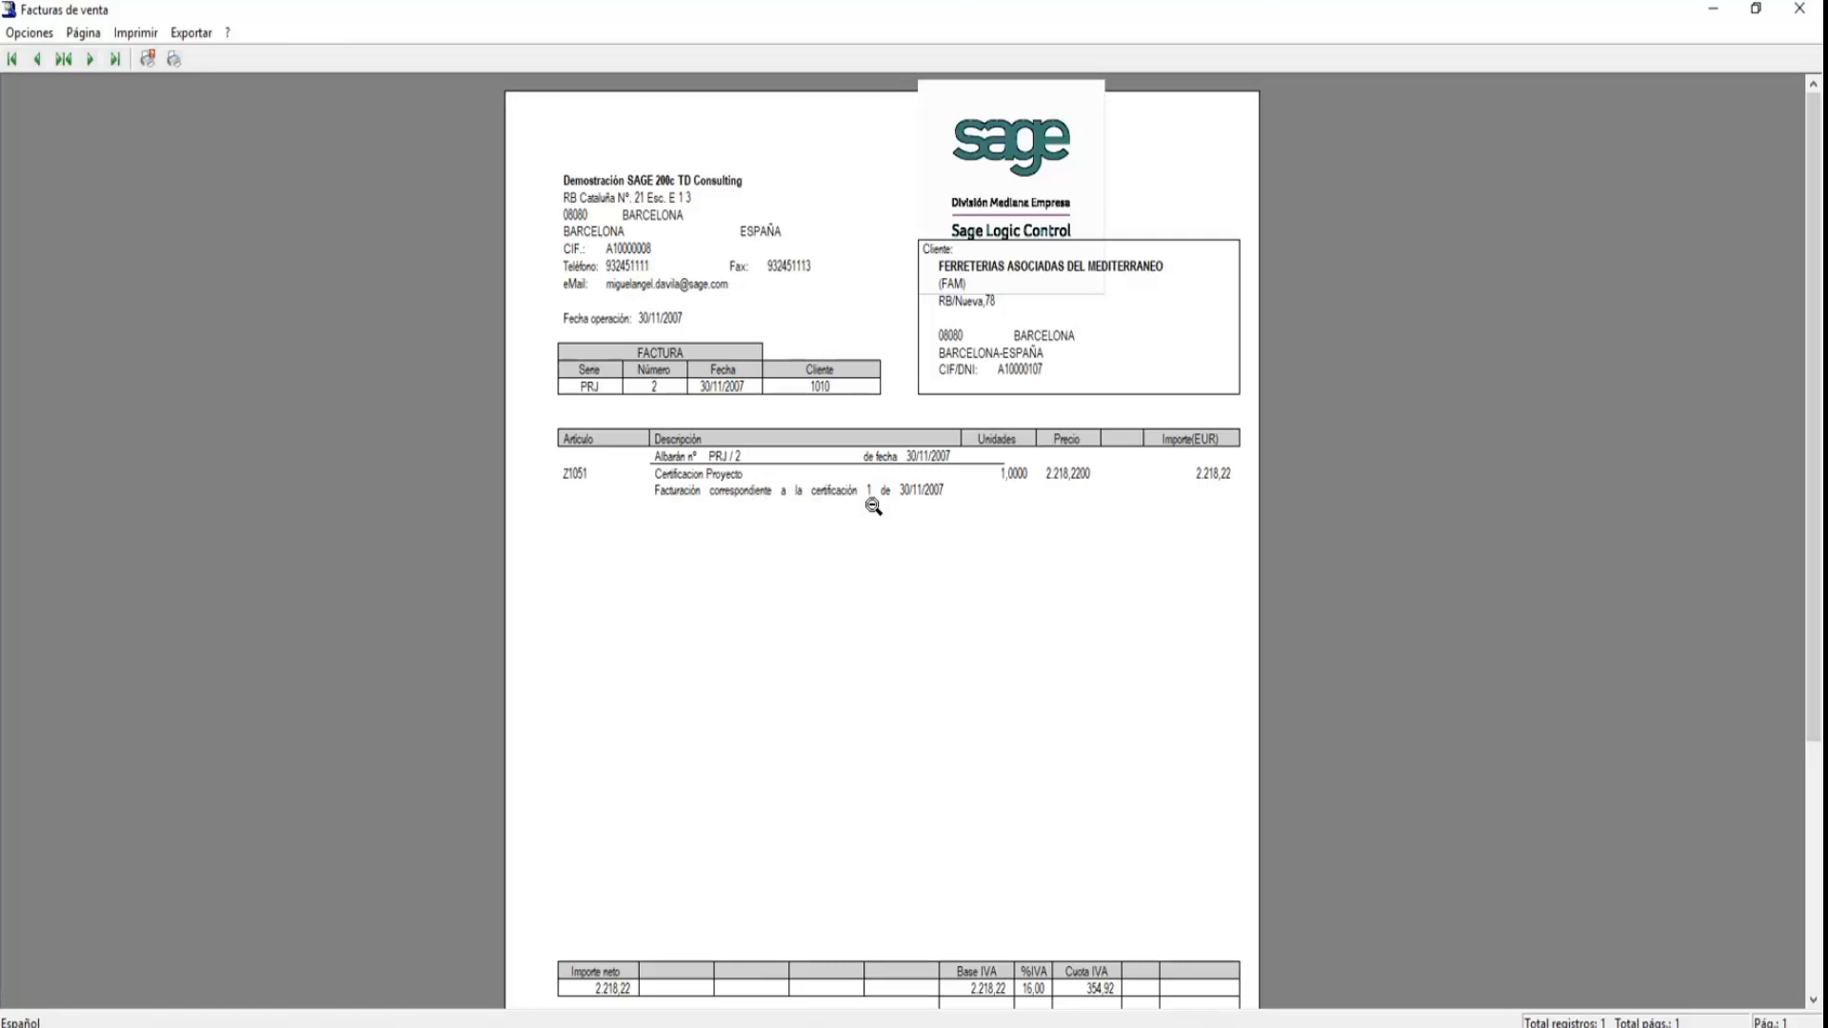
left_click_drag(1814, 617, 1816, 718)
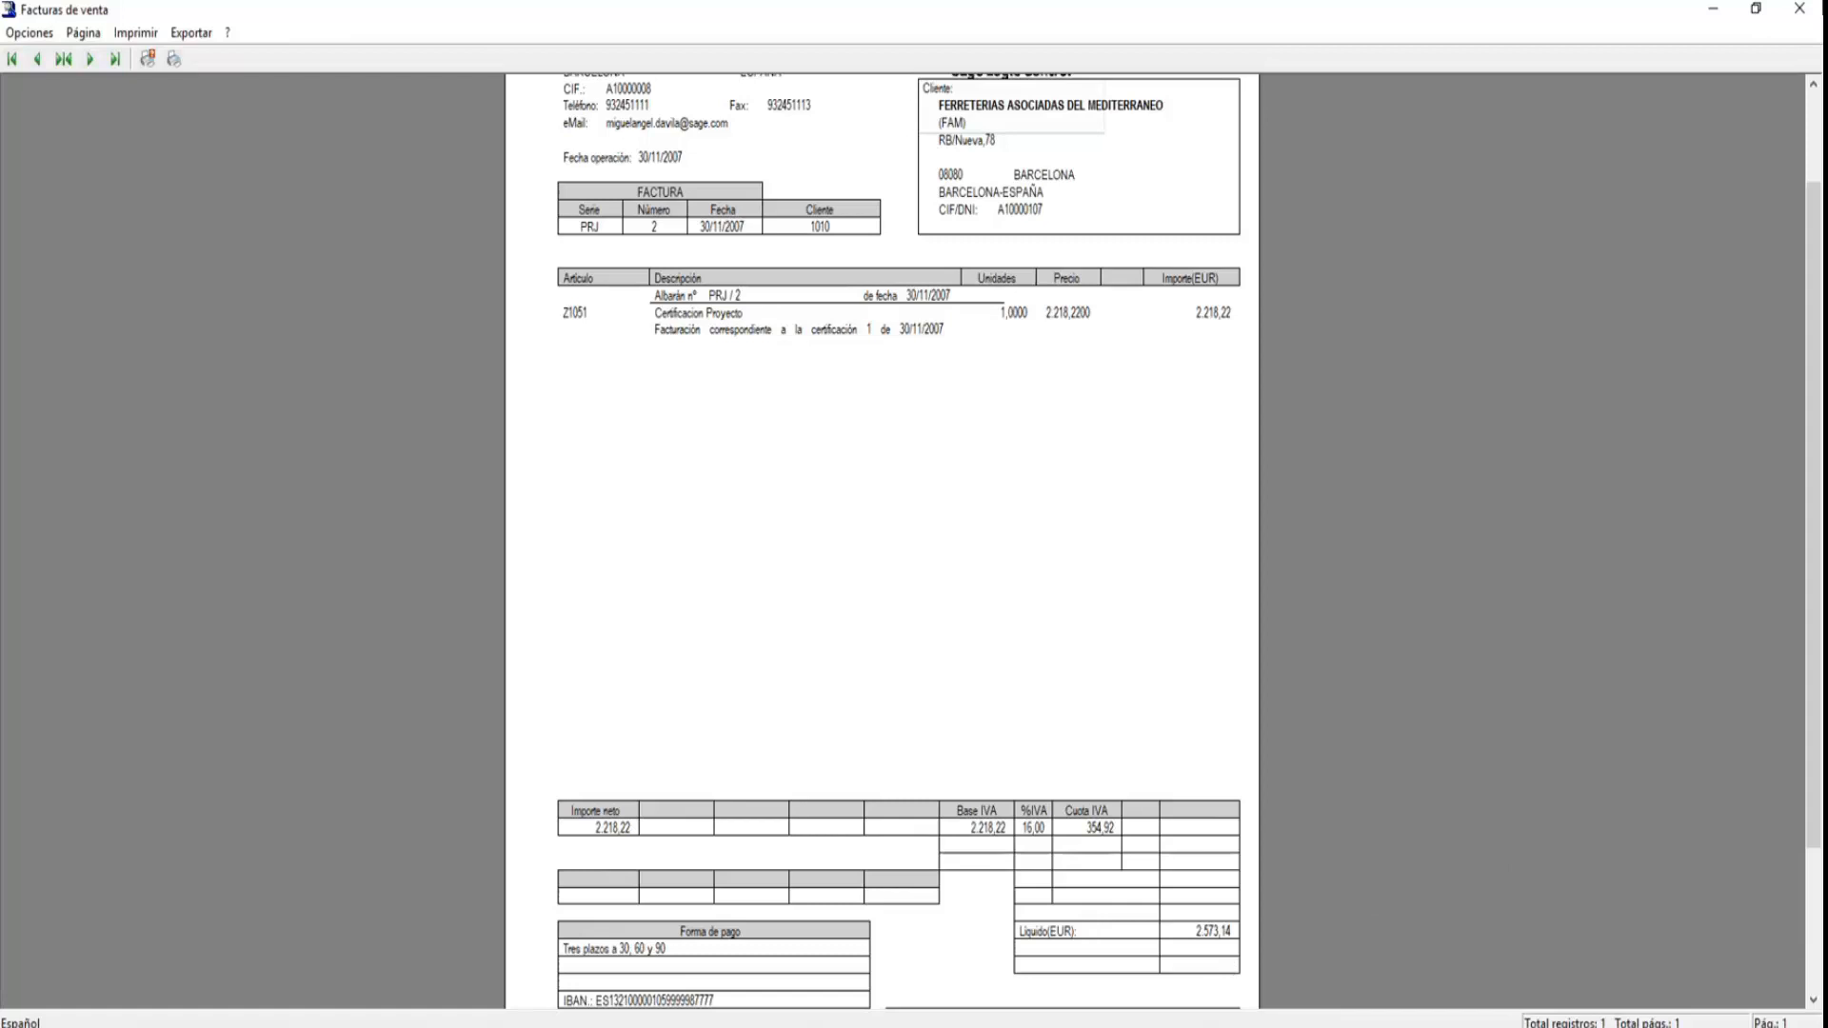
left_click(1799, 8)
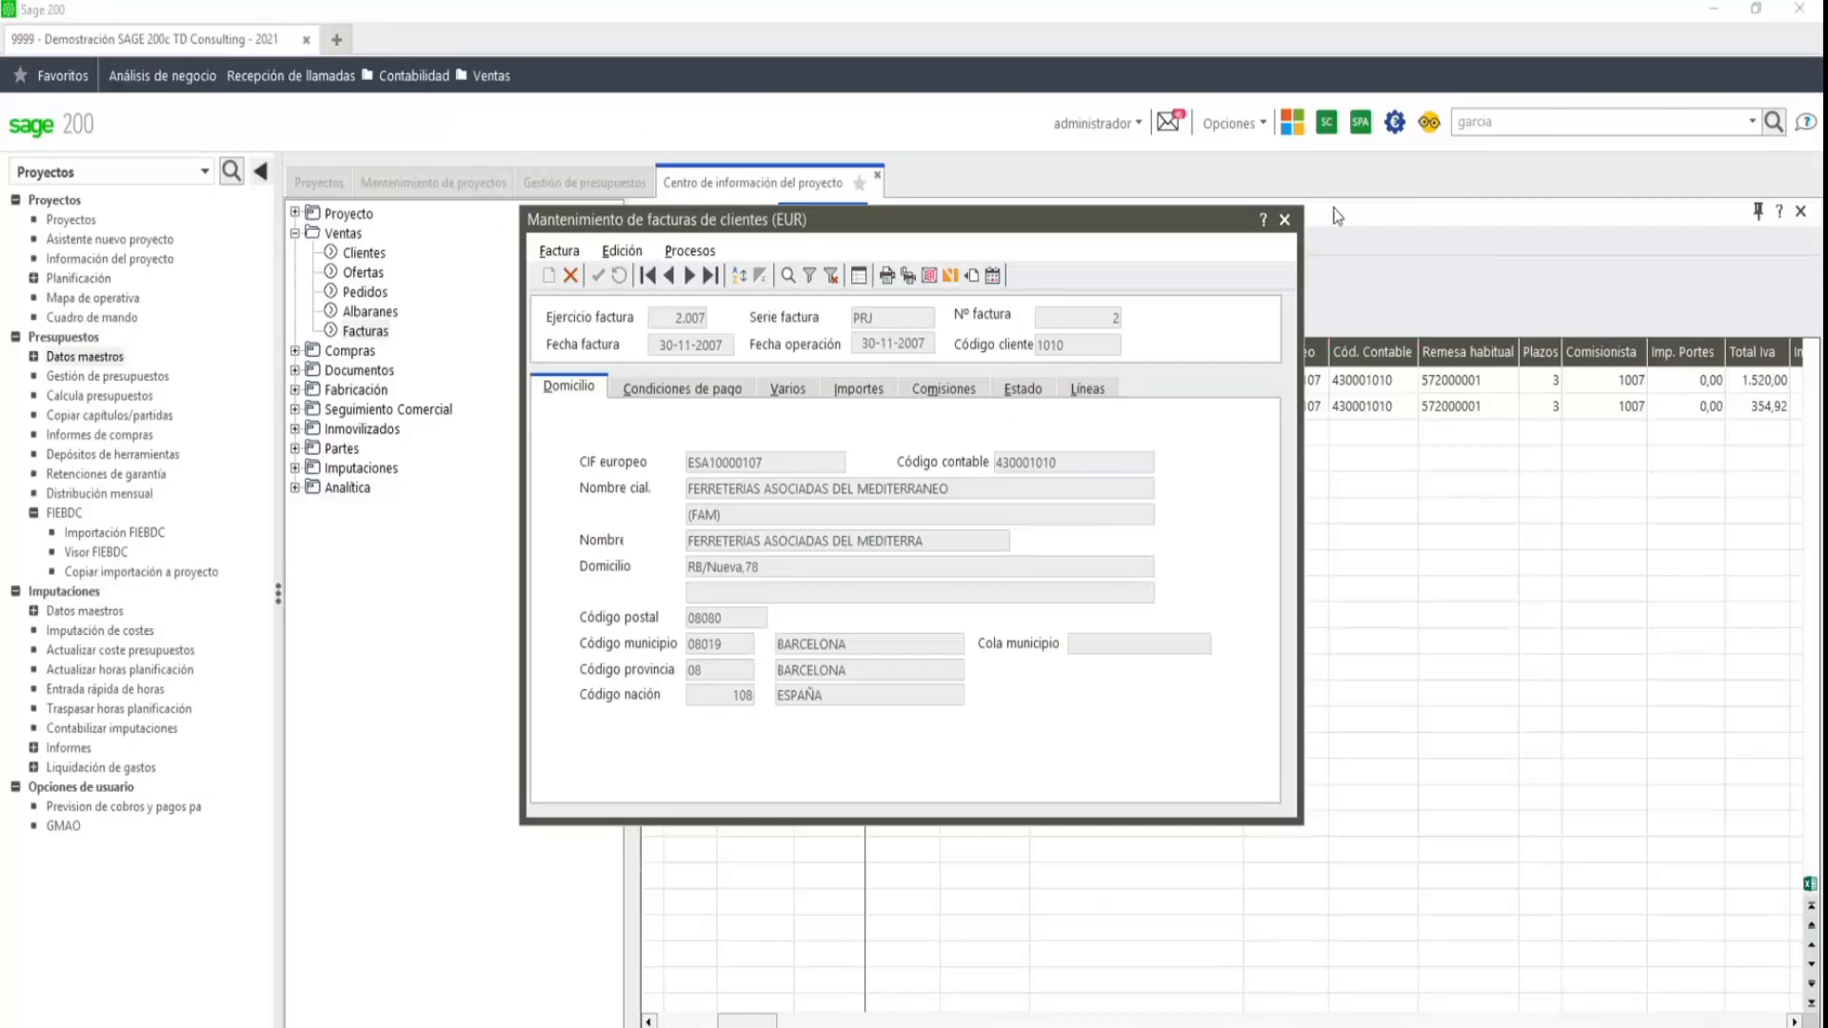
left_click(1284, 220)
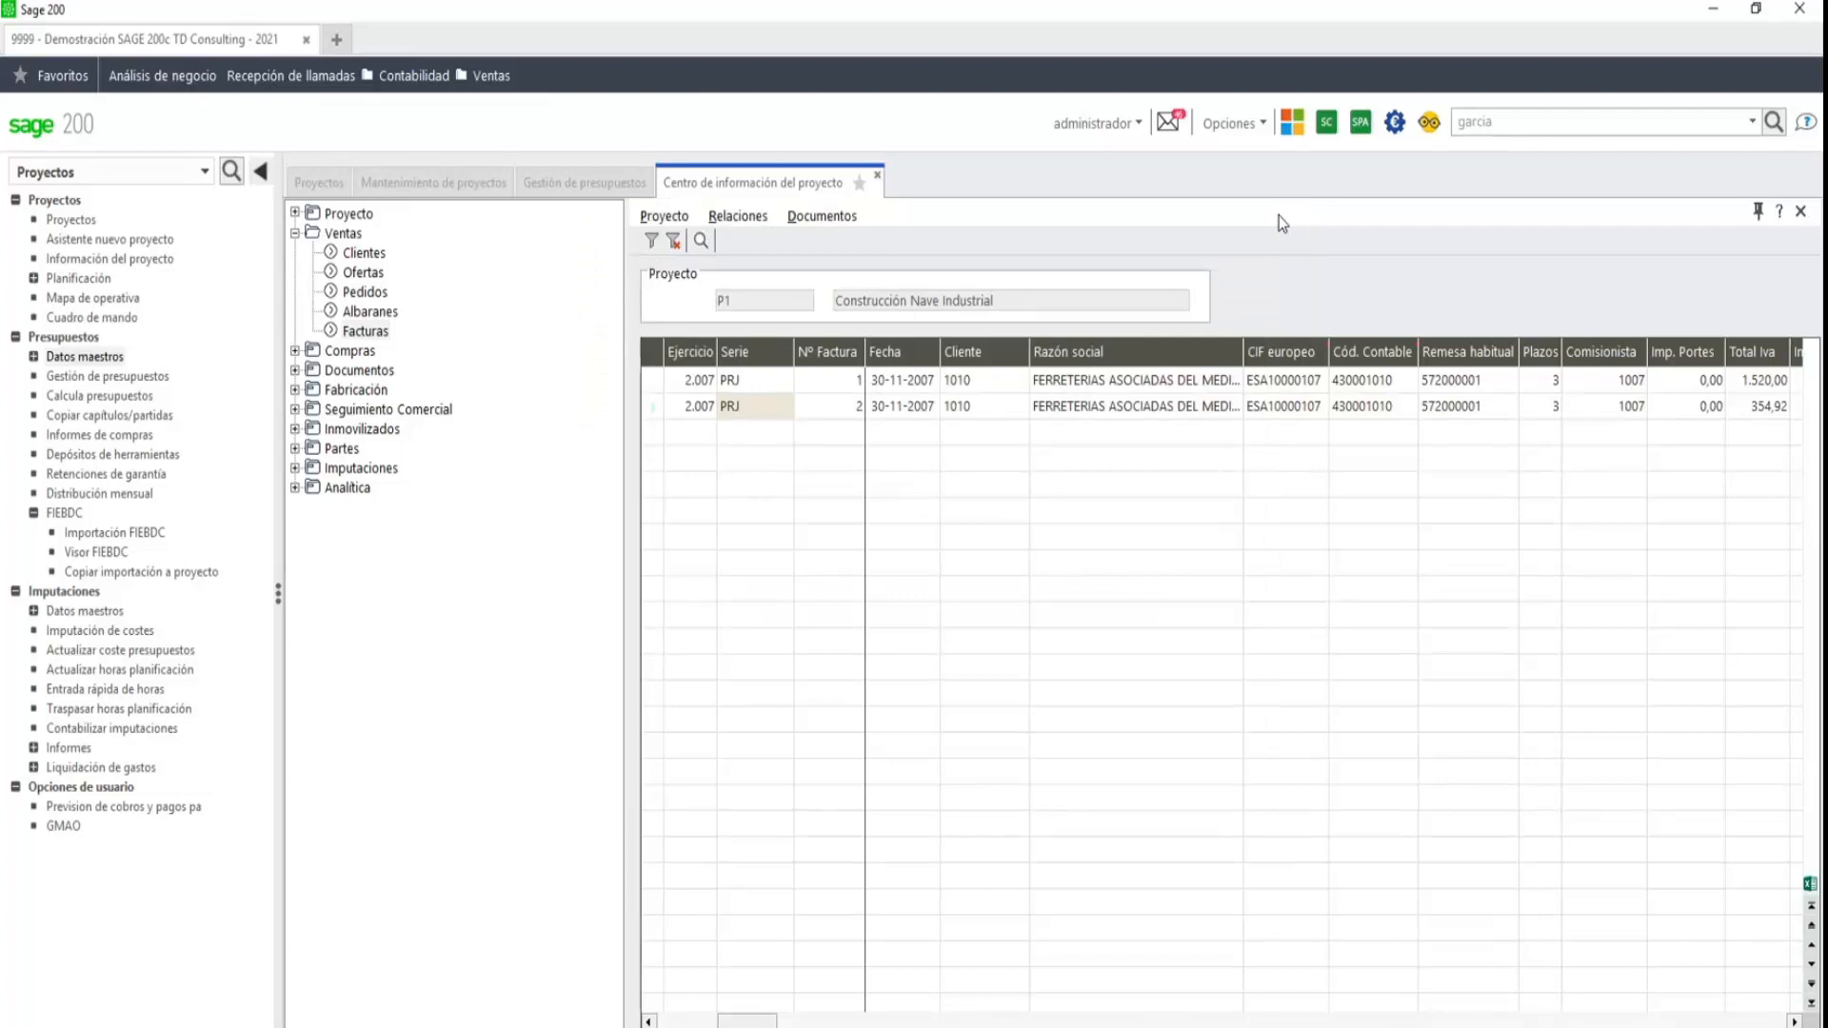
- Return to Gestión de presupuestos, review the amounts of the 30/11/2007 and 31/12/2007 certifications, and expand both to show Presupuesto Inicial
left_click(573, 186)
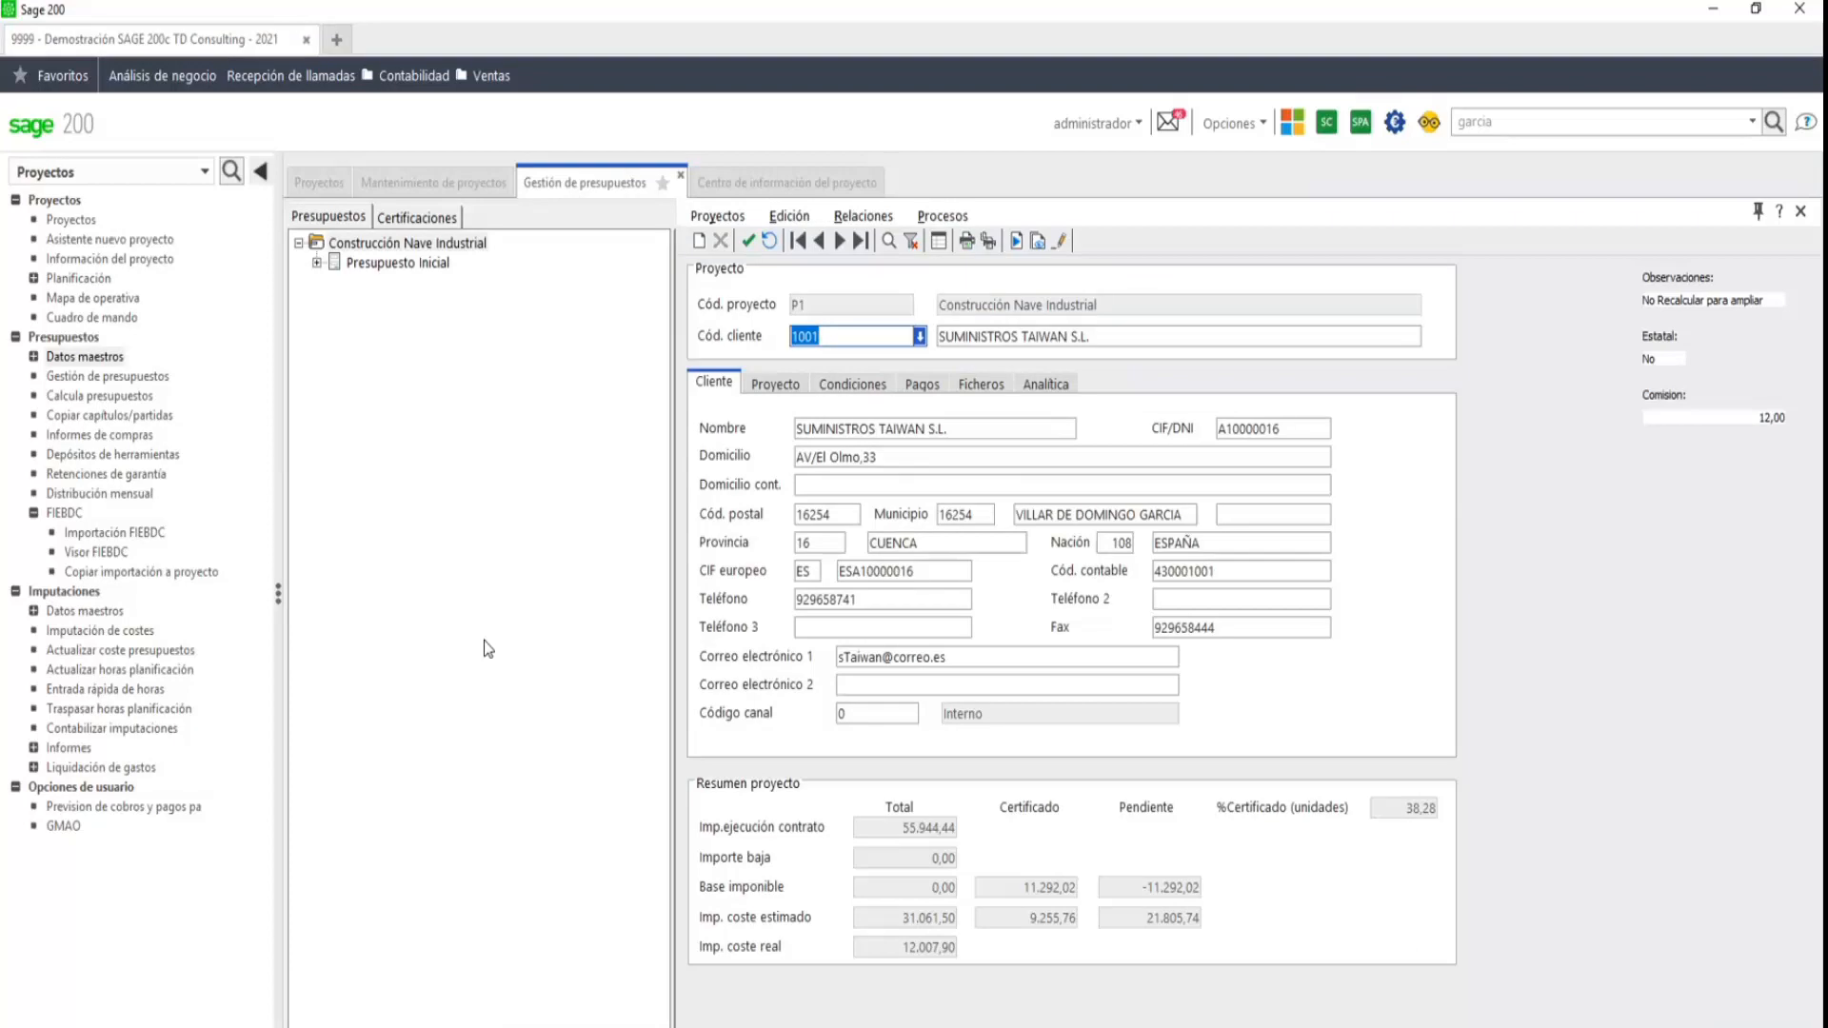
left_click(416, 218)
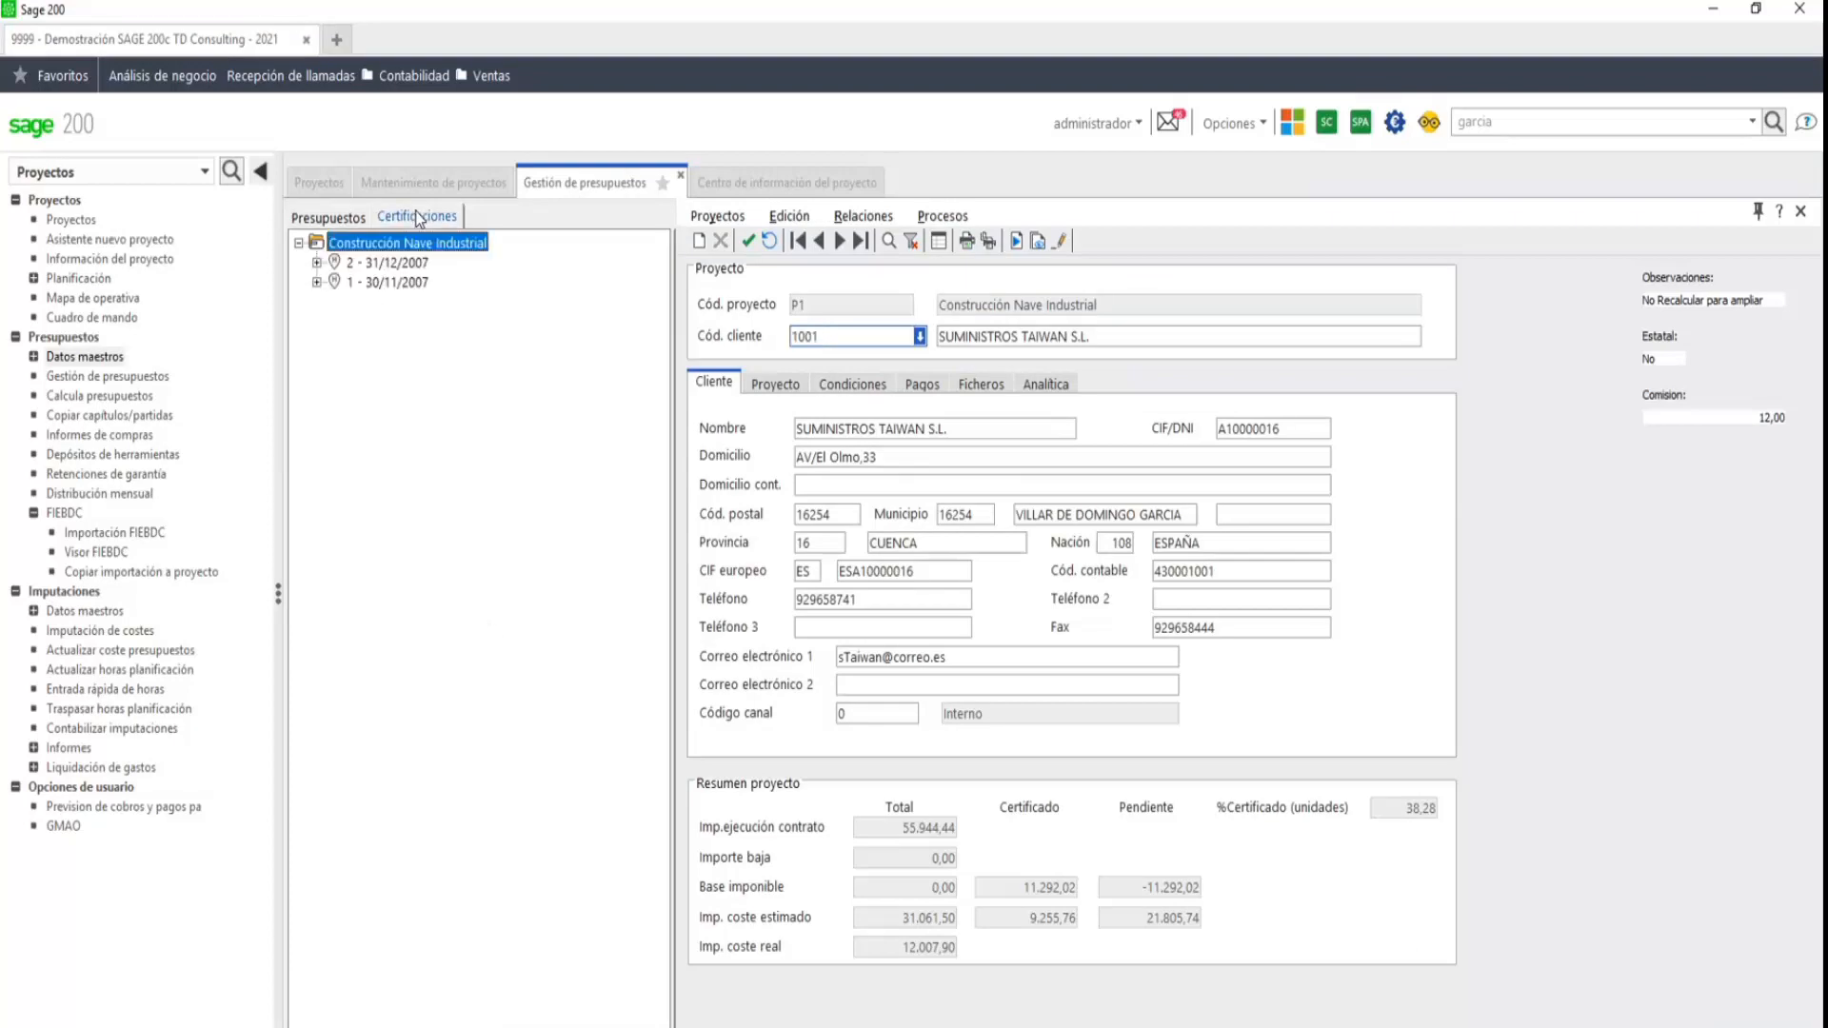
left_click(387, 282)
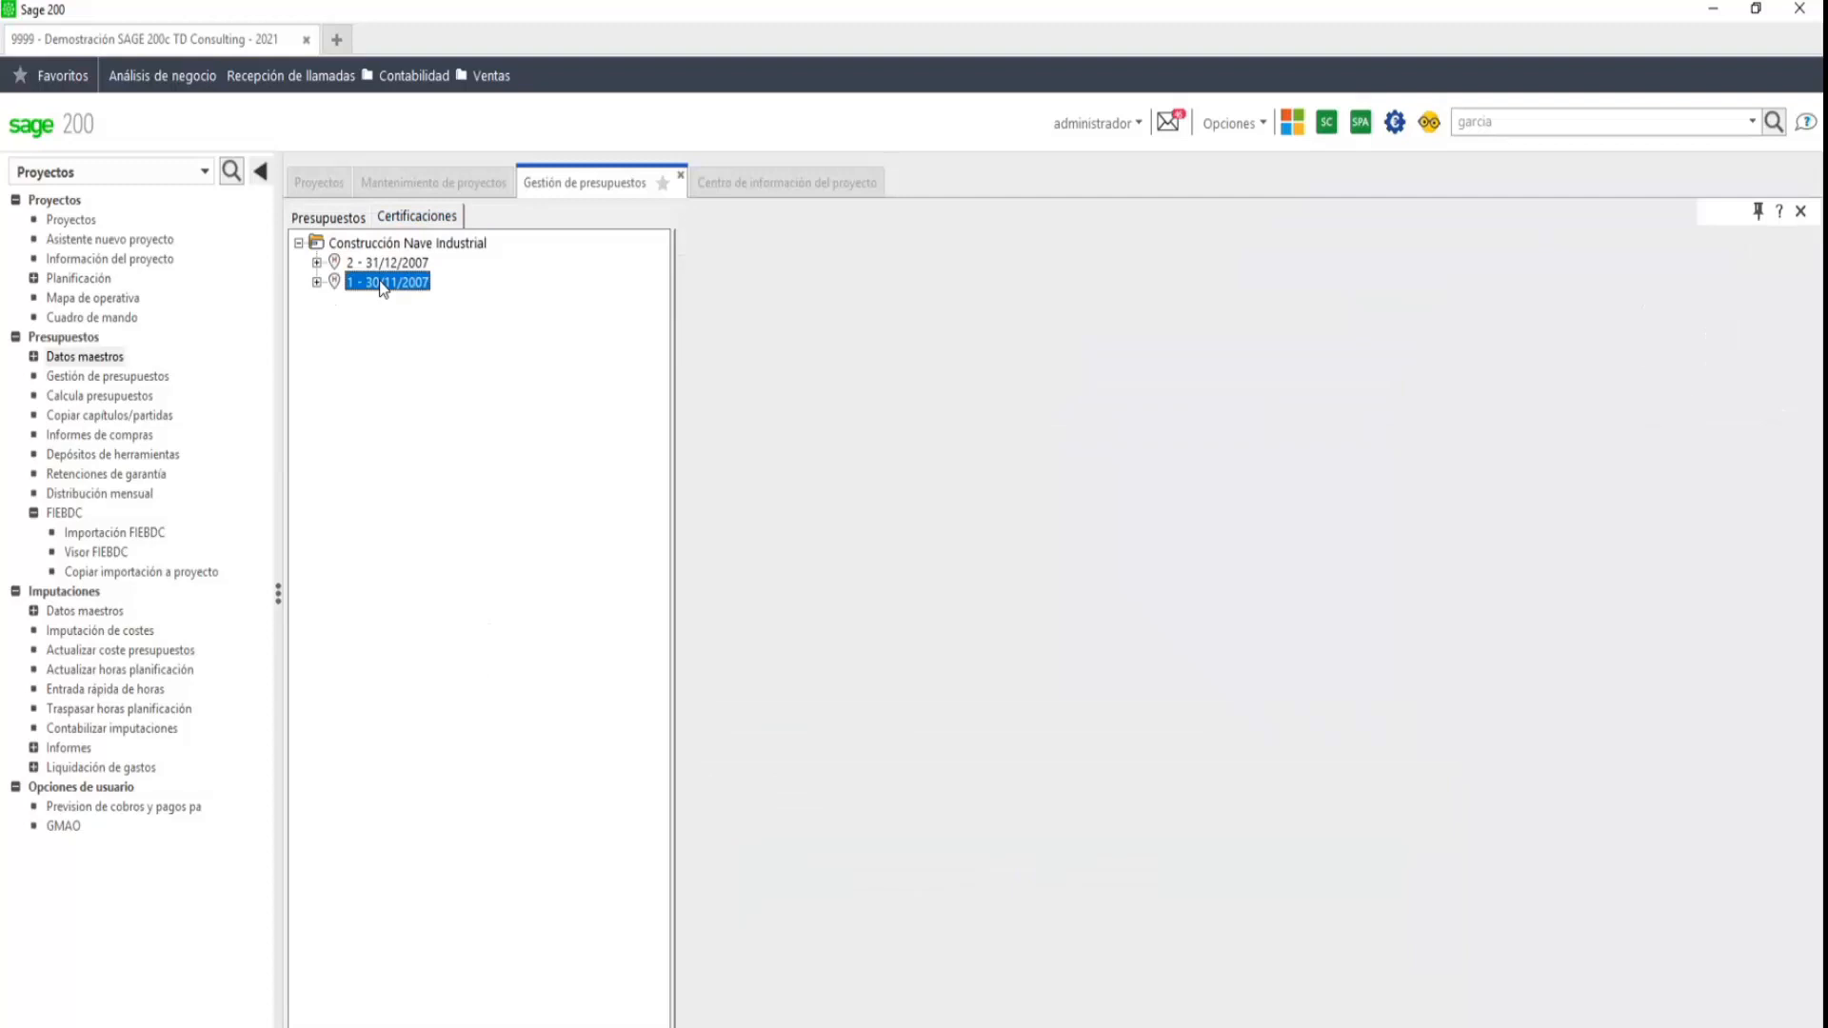
left_click(317, 283)
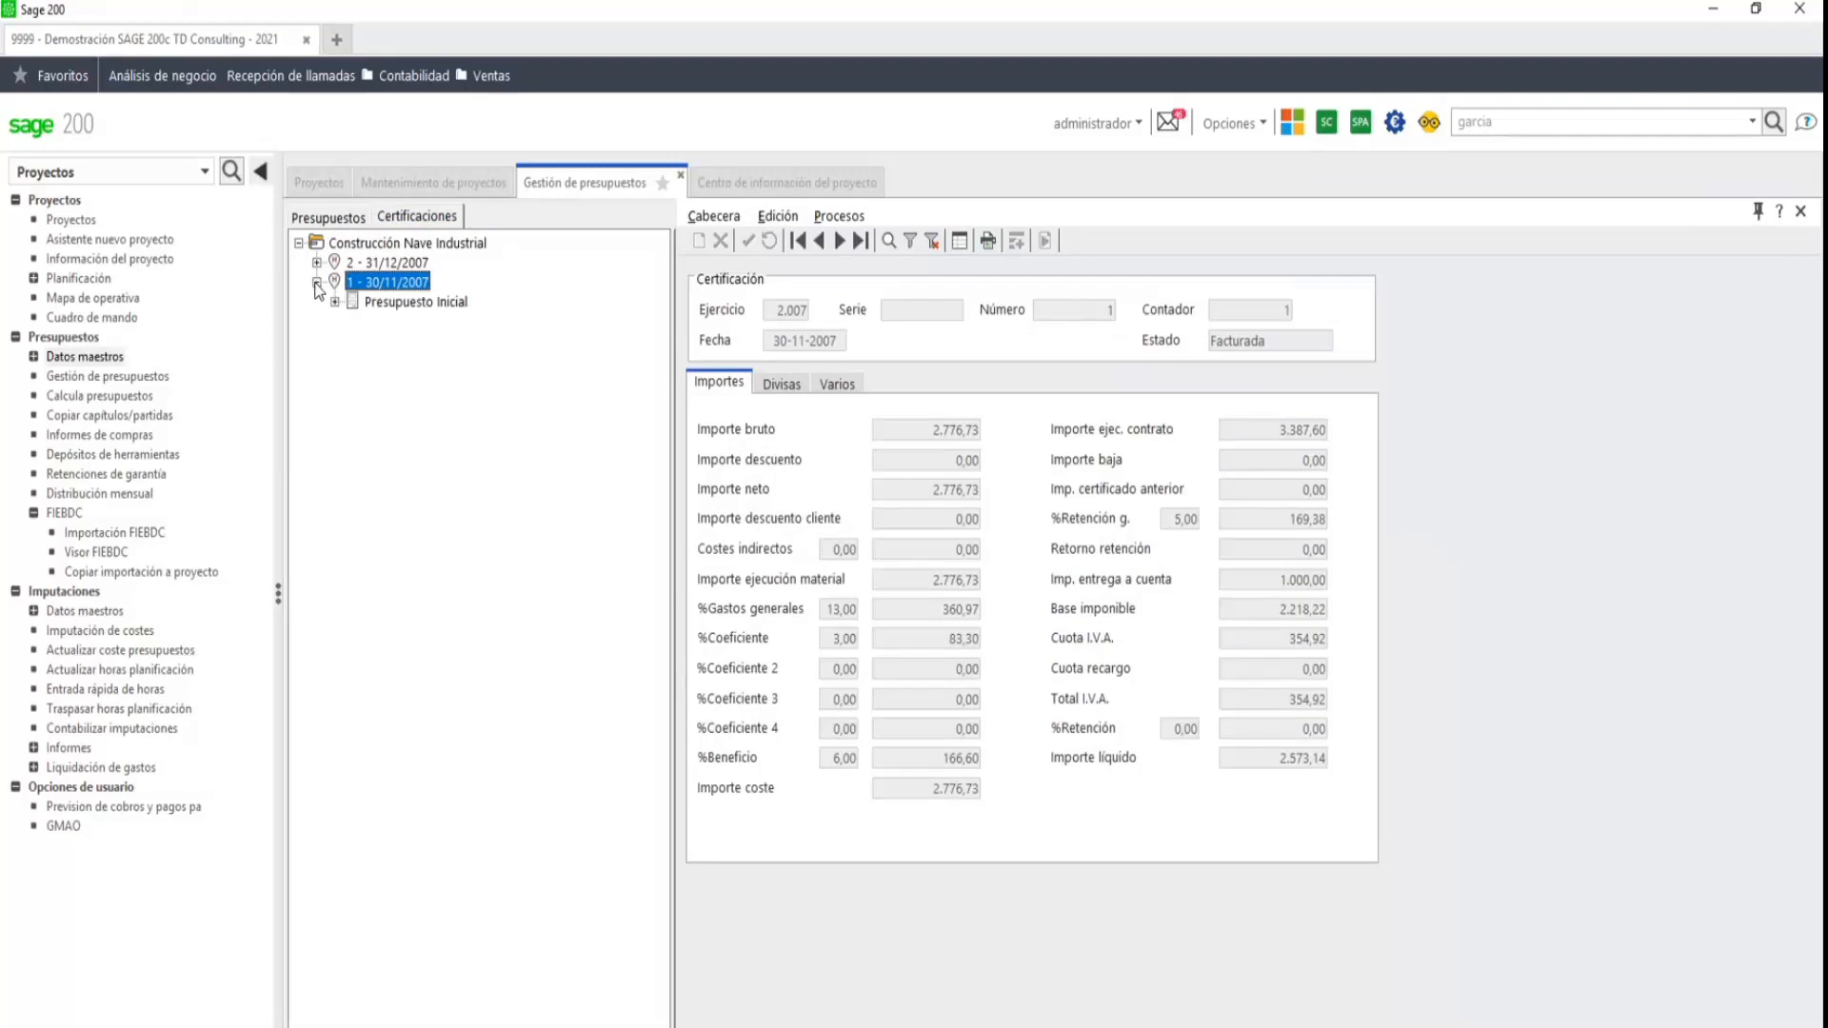
left_click(441, 304)
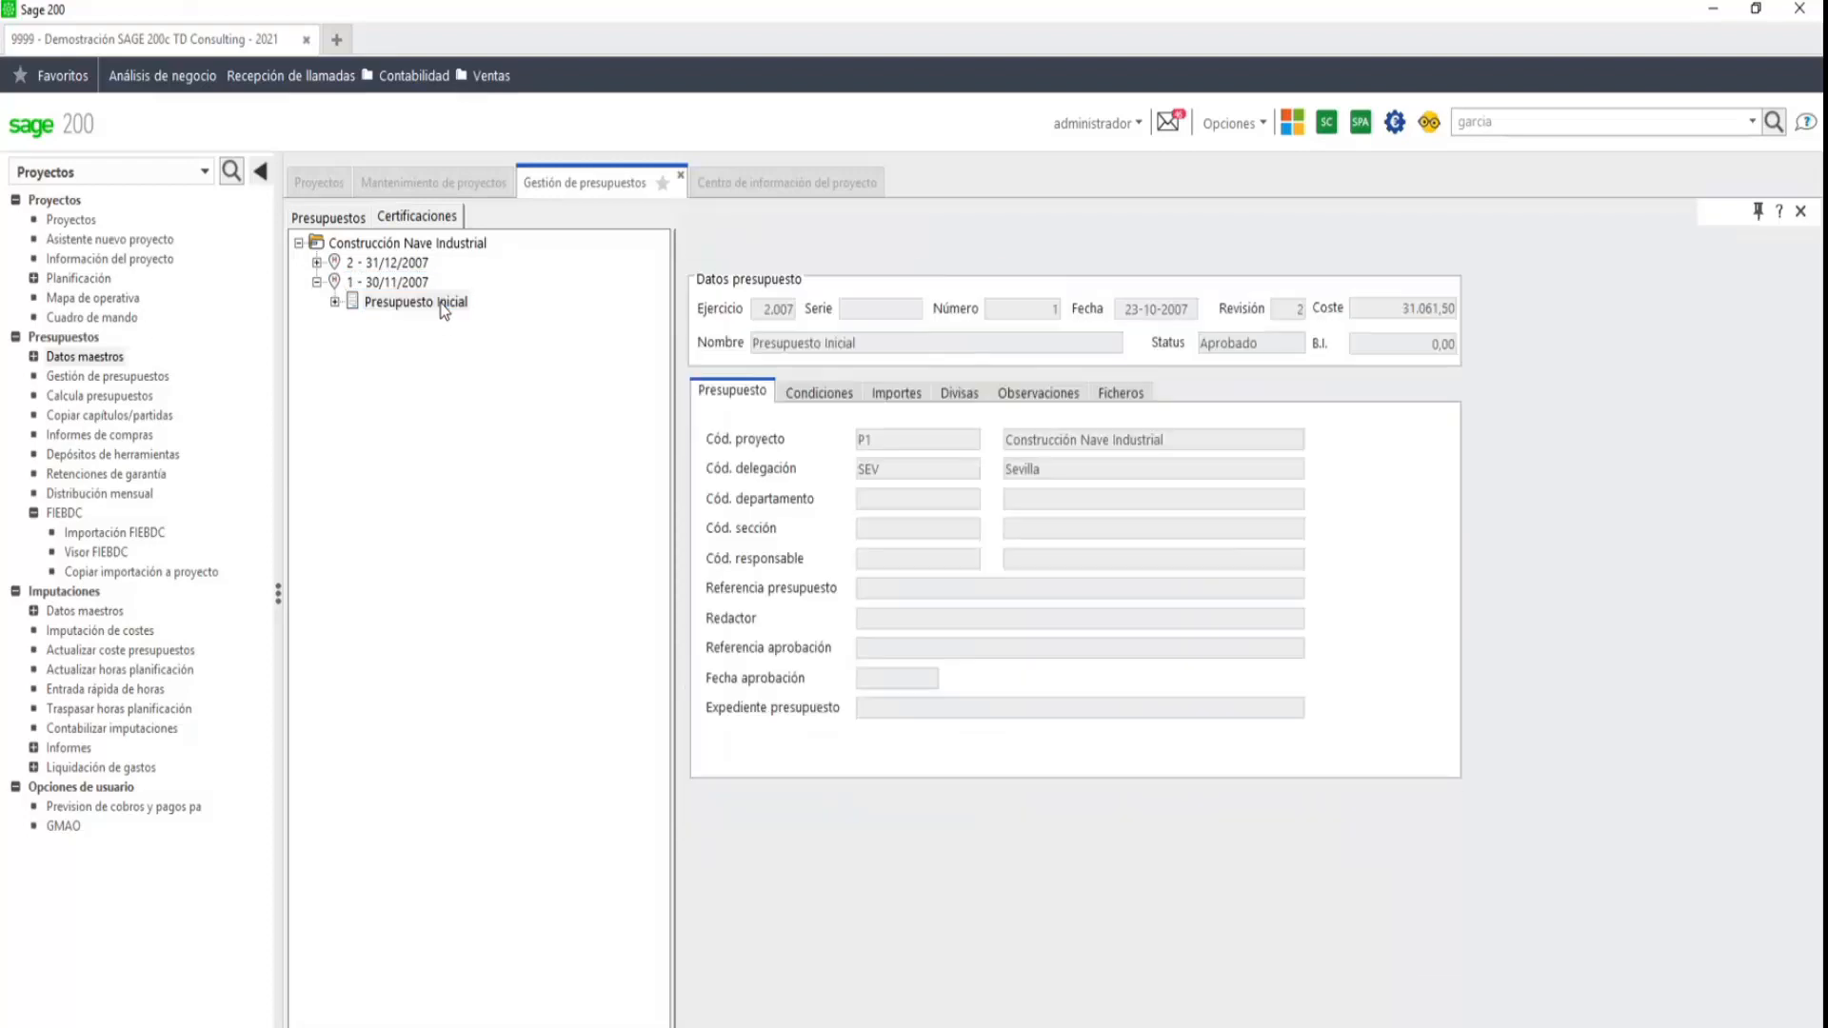
left_click(417, 282)
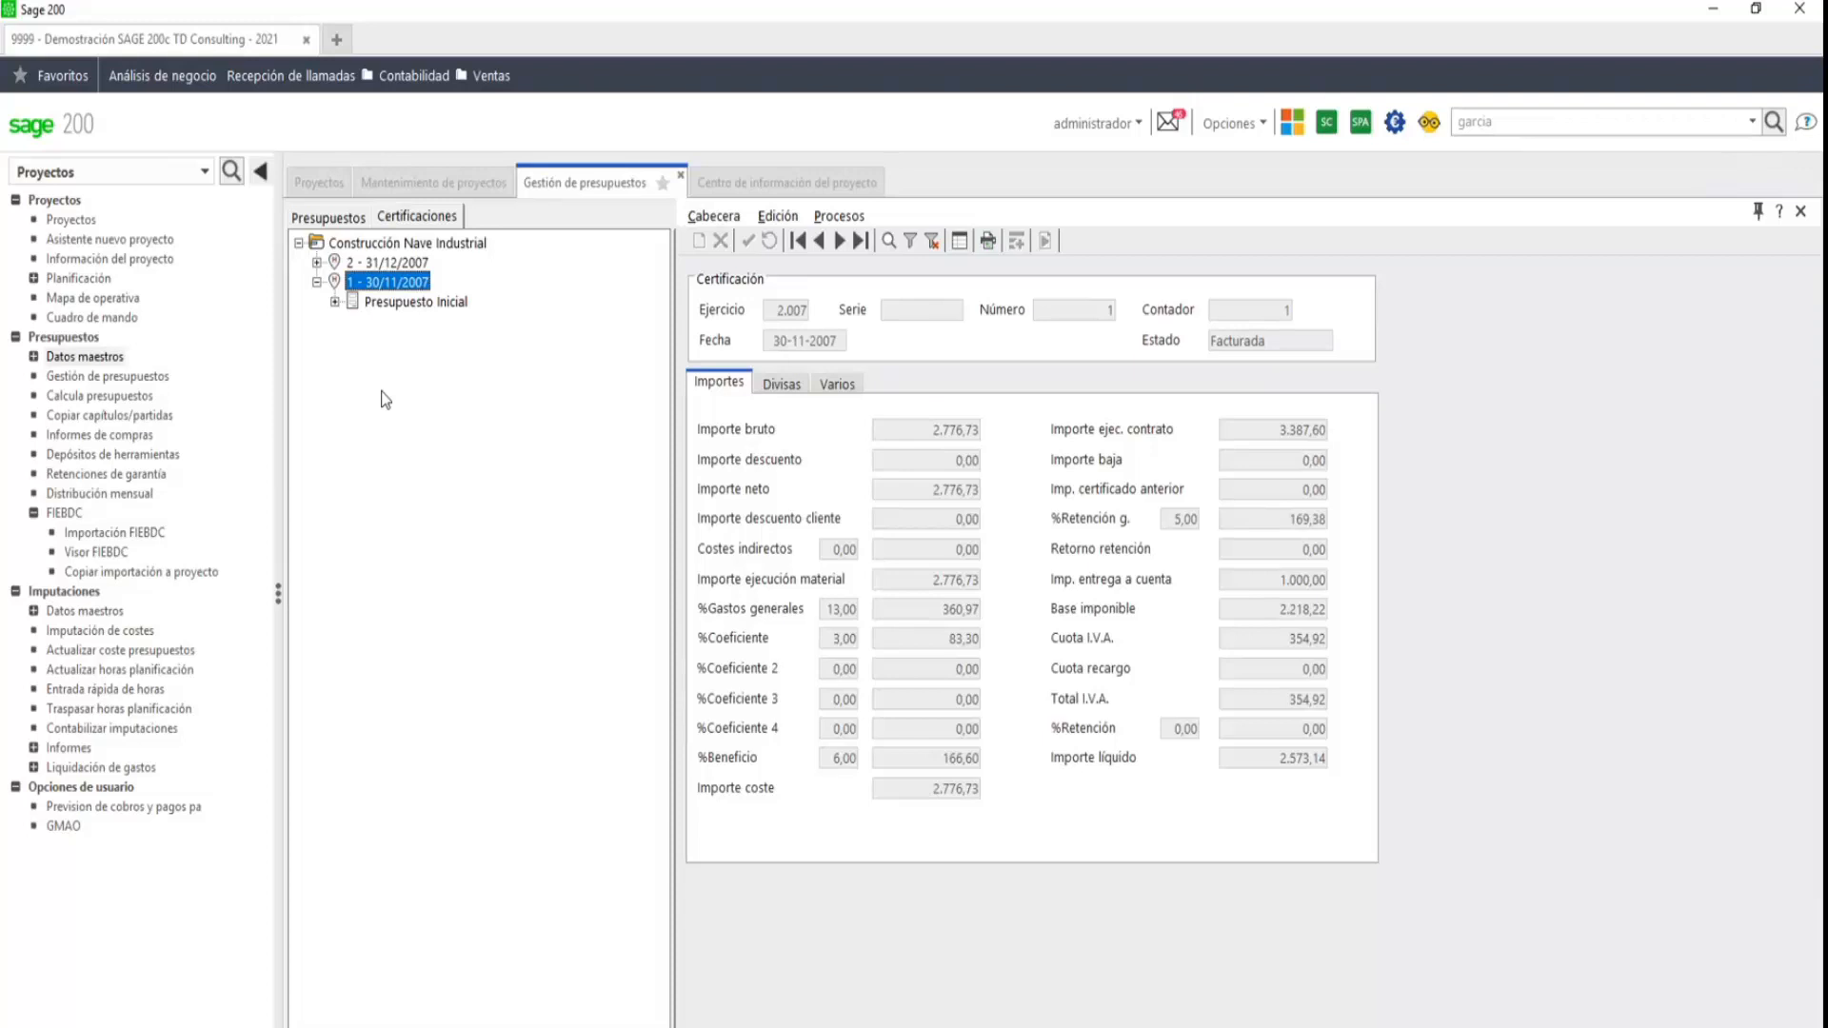
left_click(398, 264)
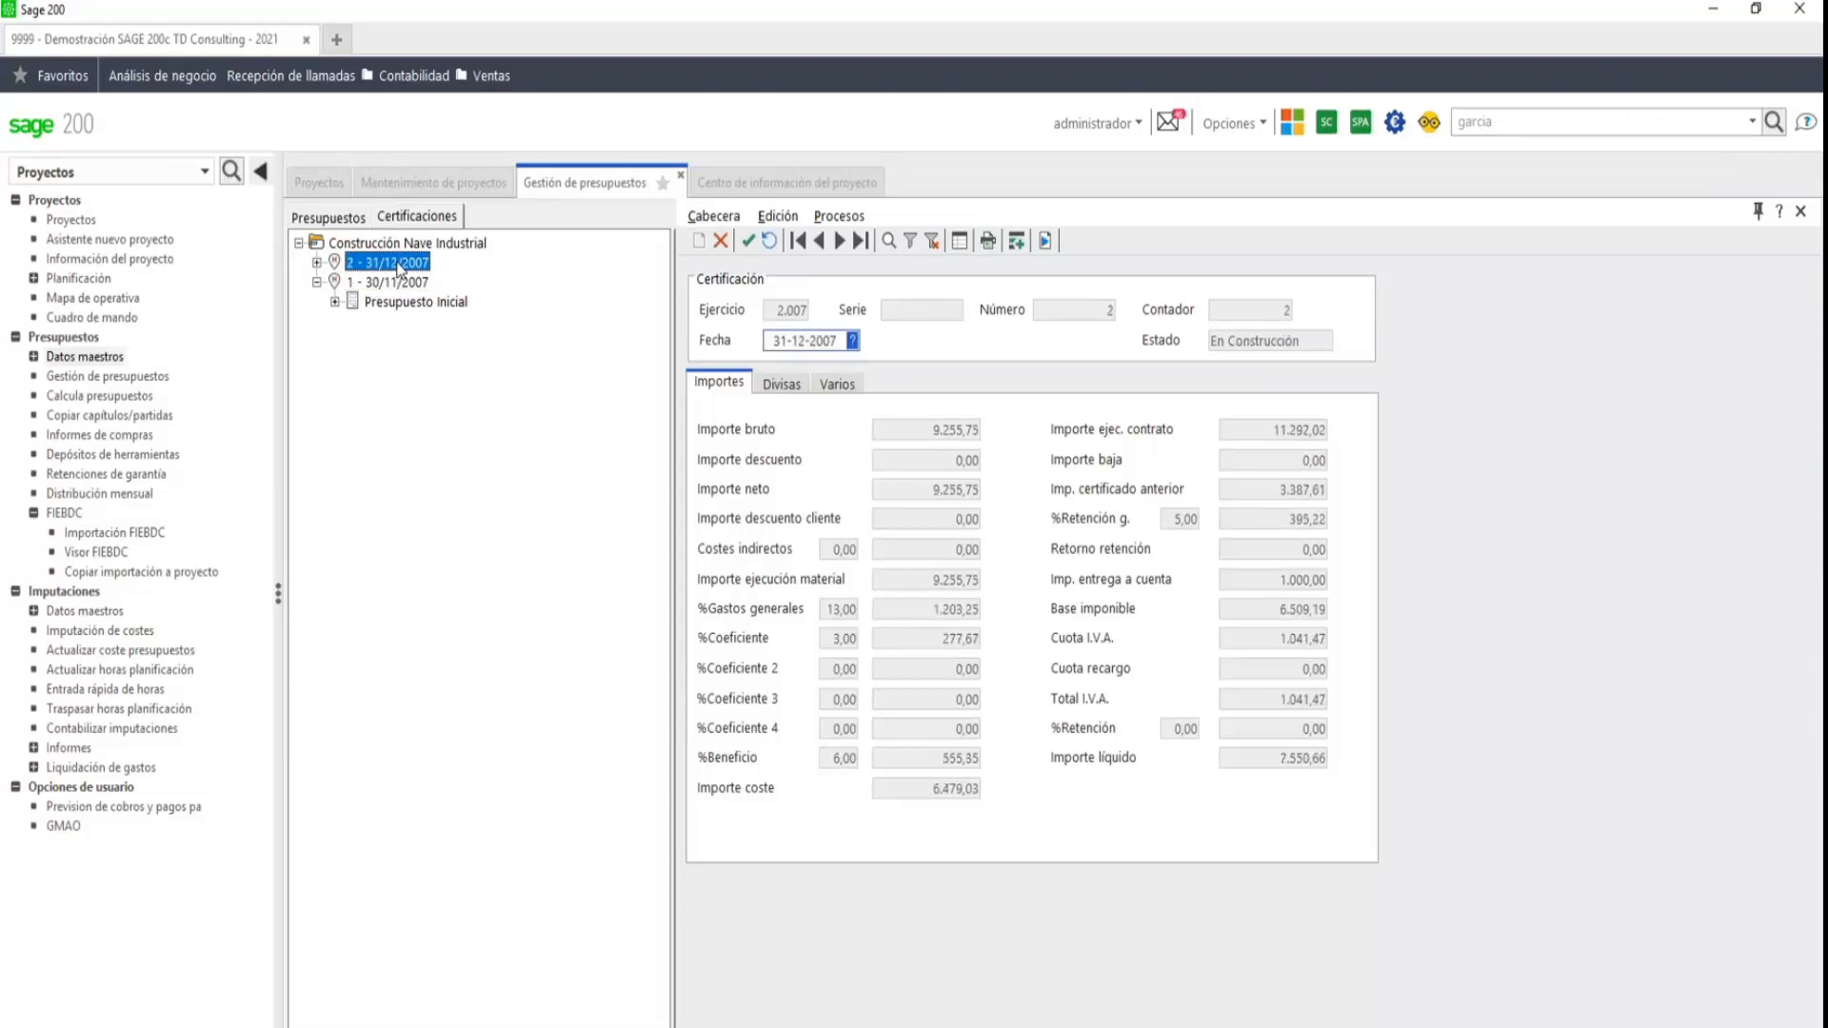
left_click(317, 261)
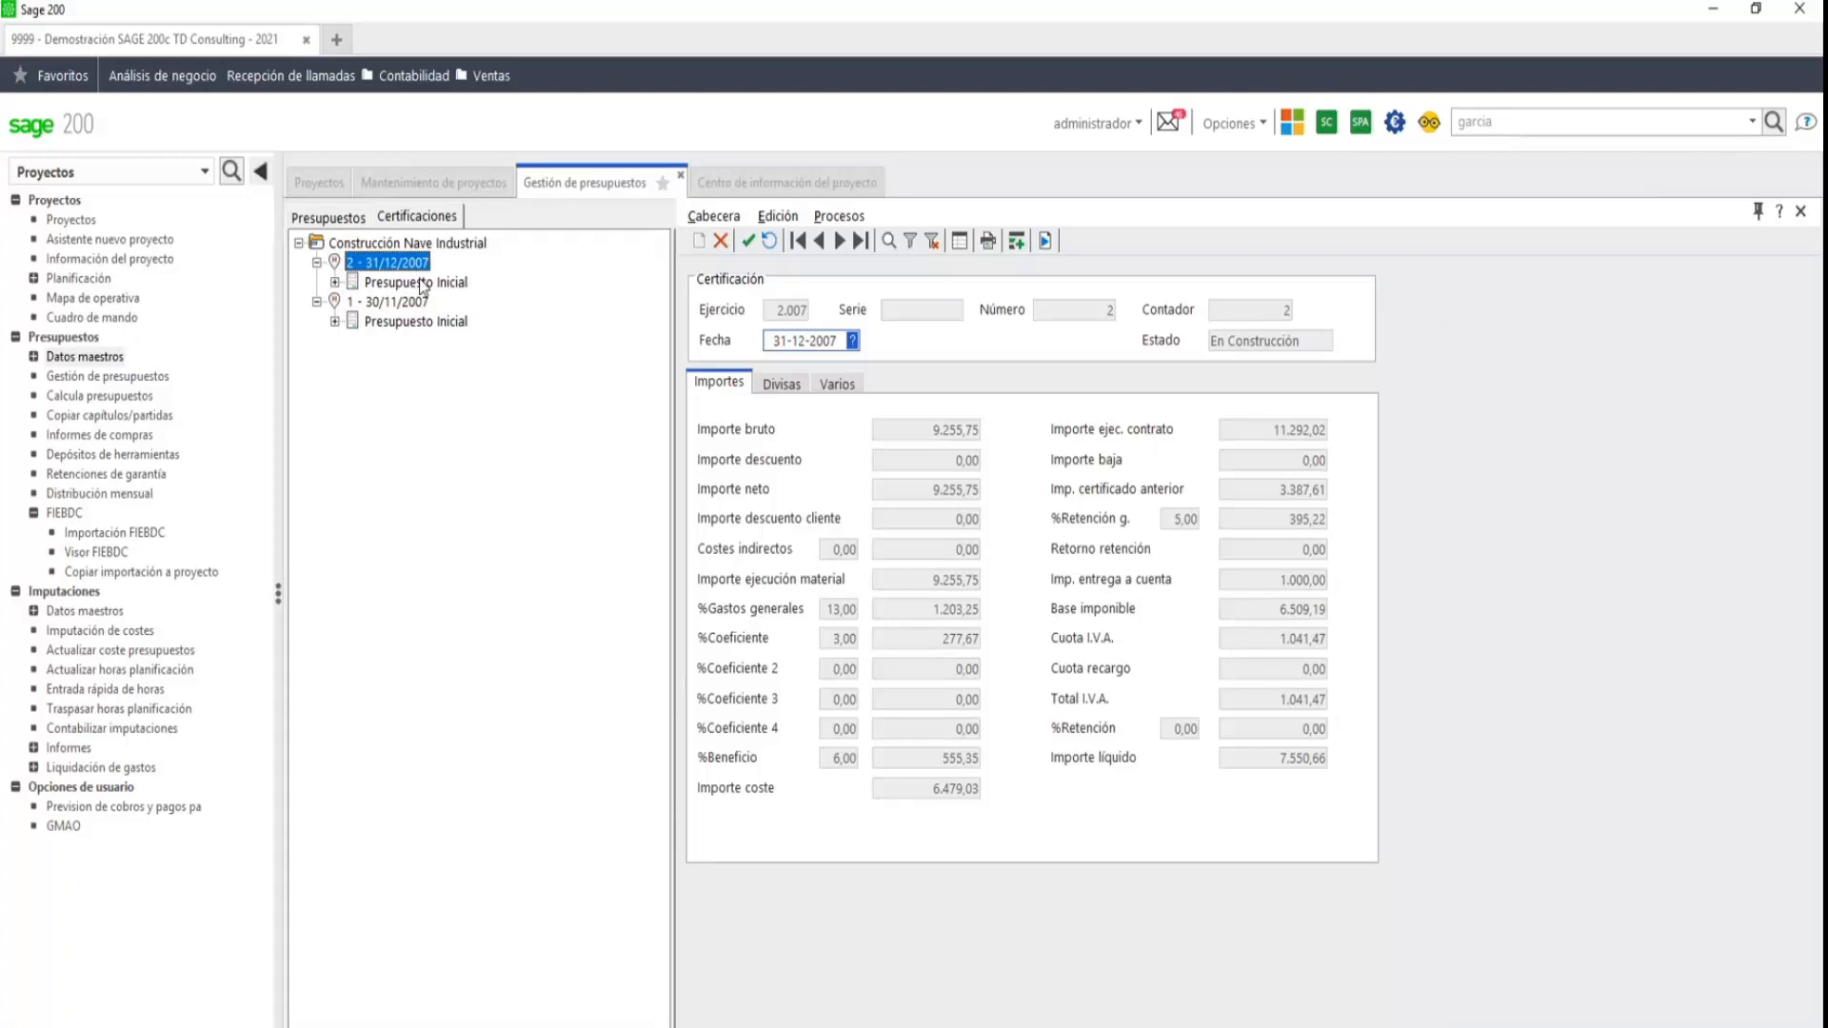
- Preview the Control Presupuestario report for Presupuesto Inicial on screen, examine its certified percentages per chapter, and close it
left_click(344, 225)
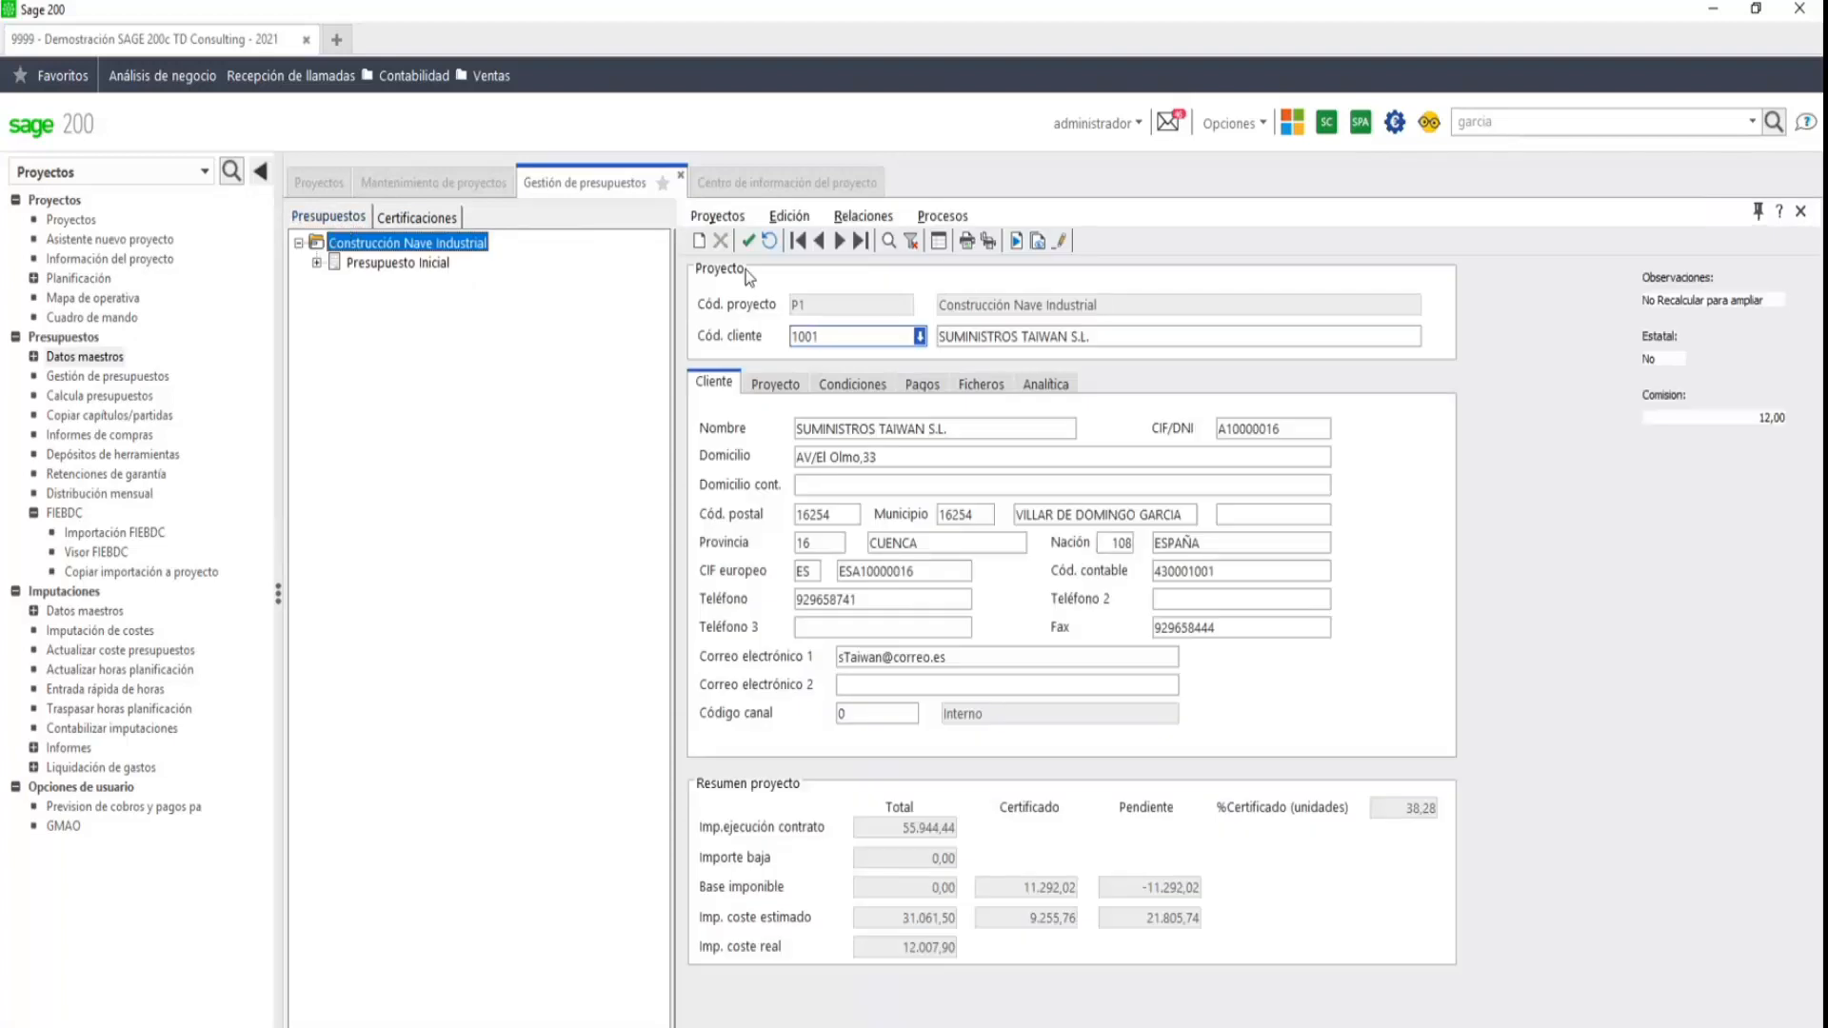
left_click(867, 219)
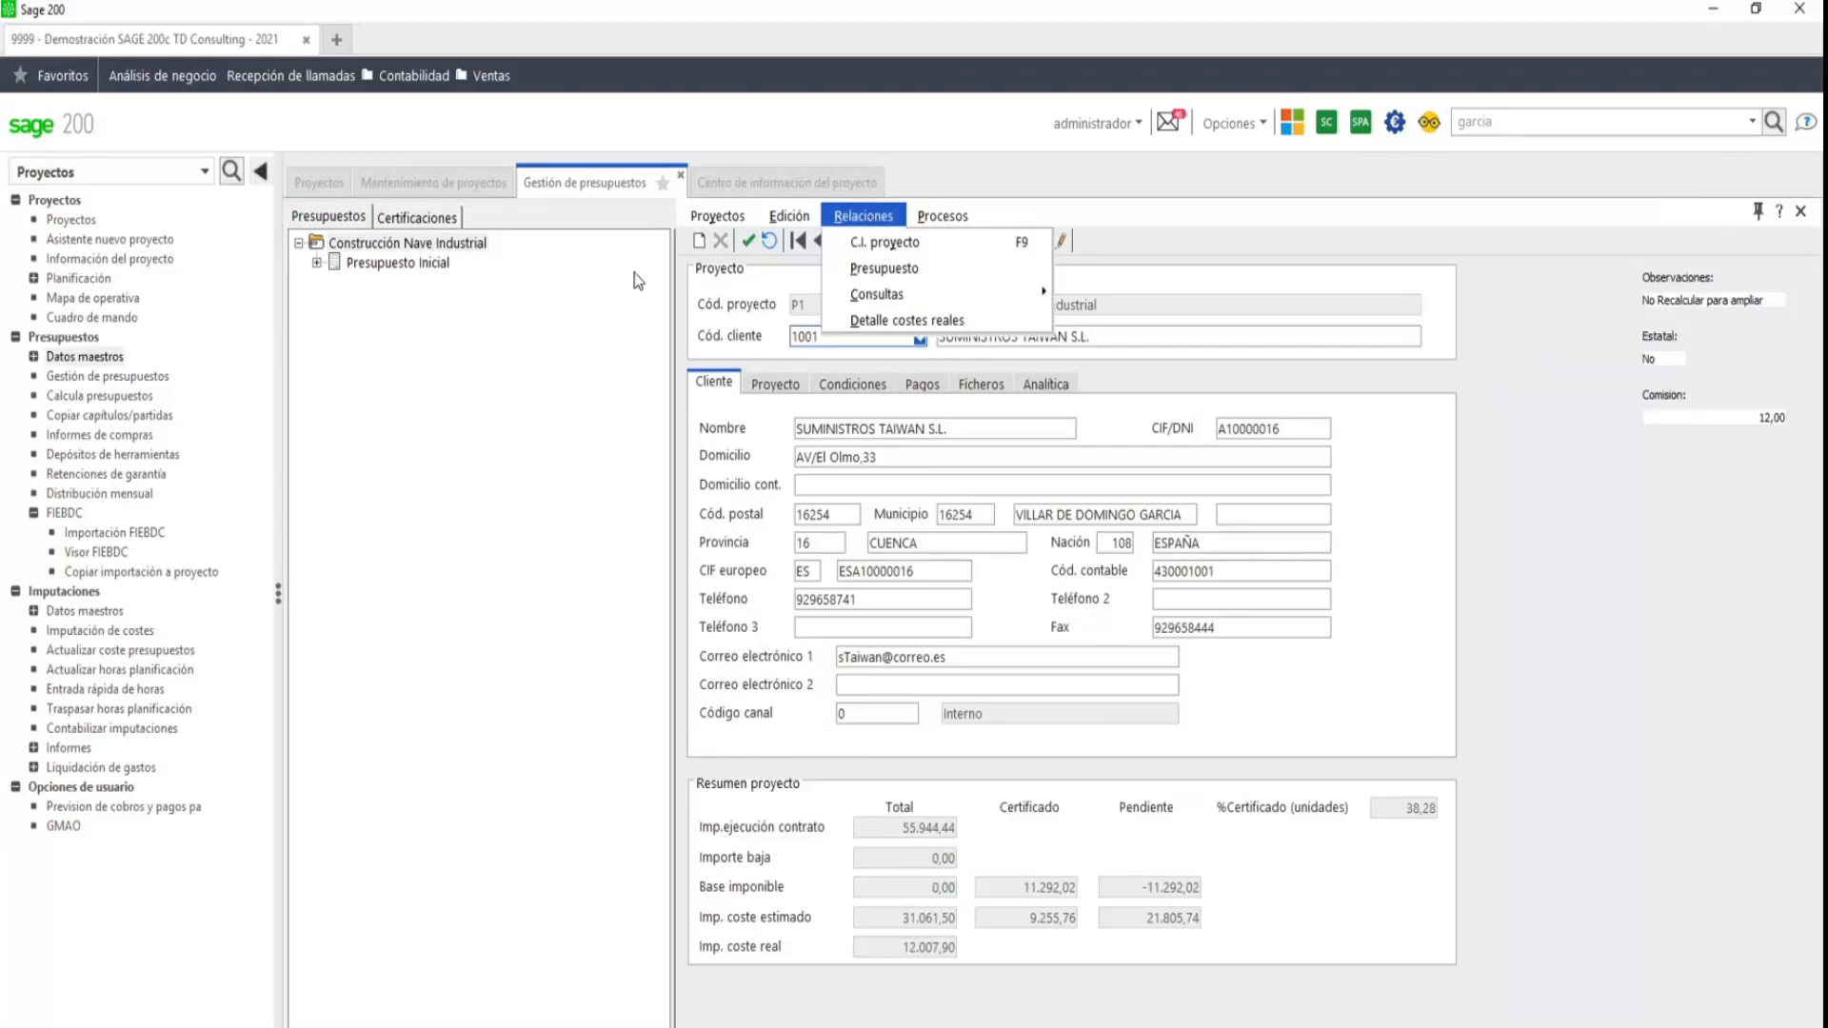
left_click(398, 264)
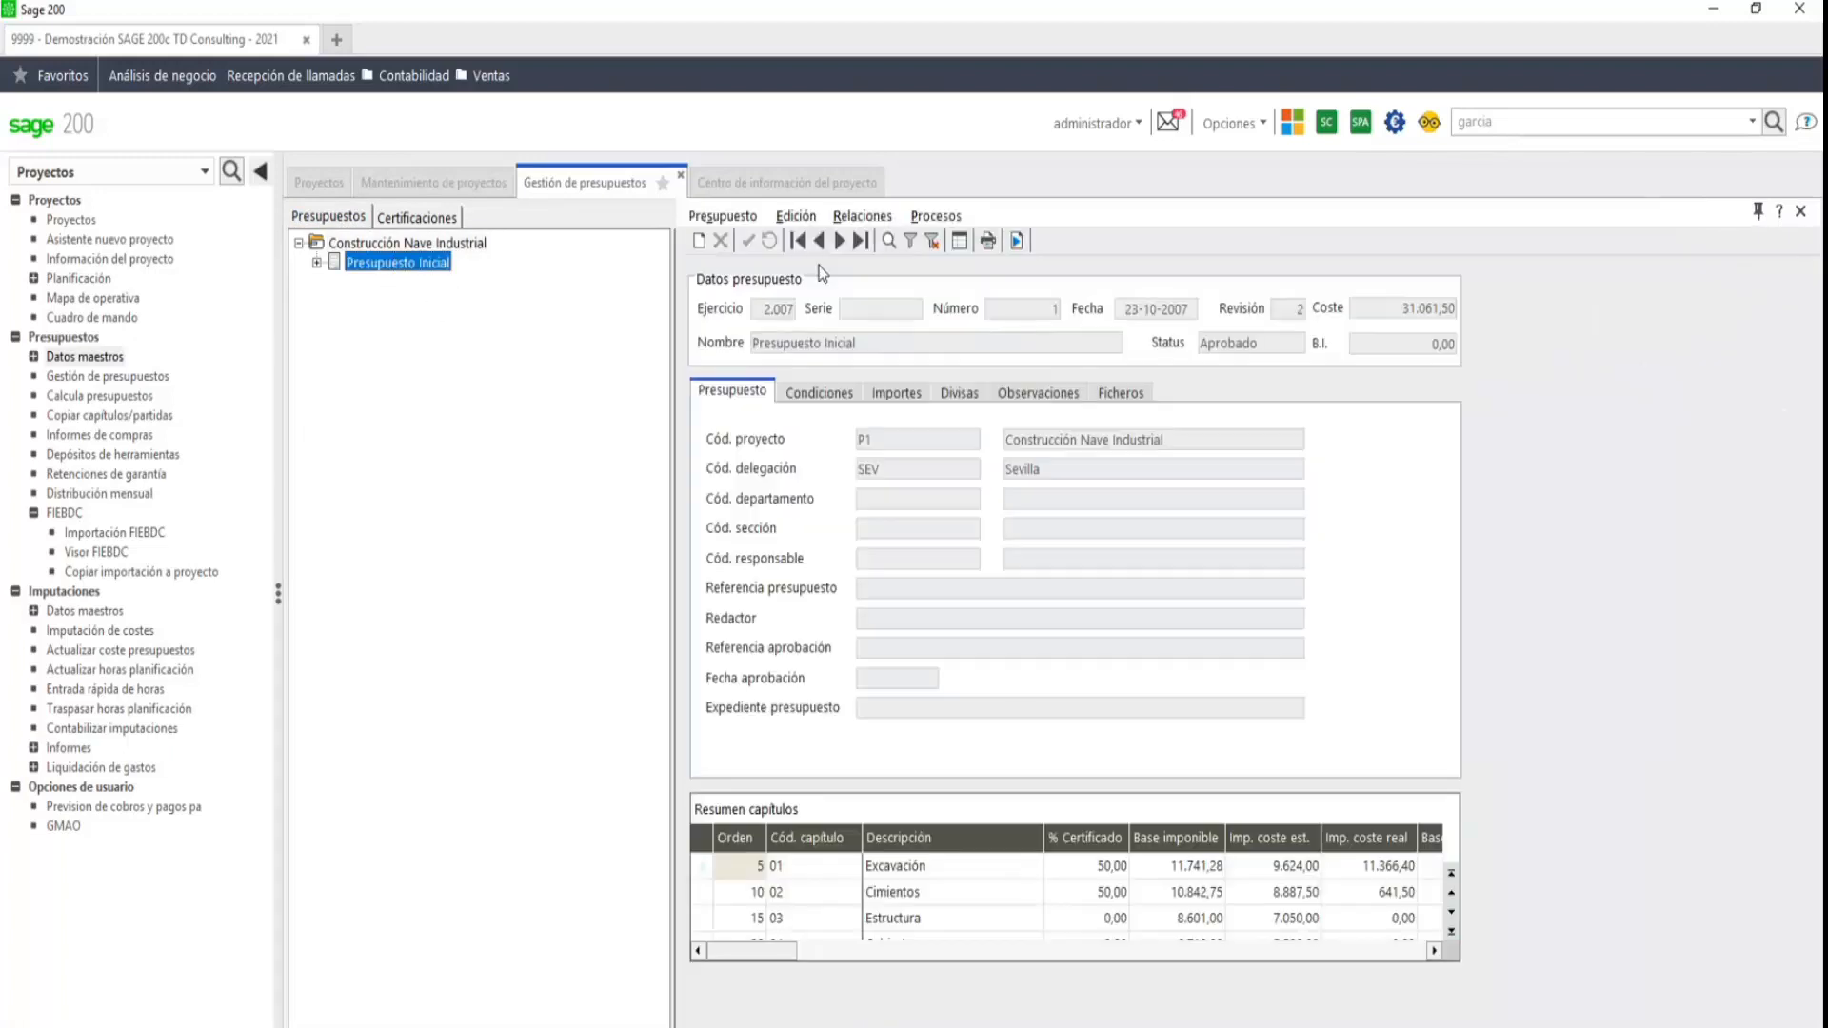
left_click(988, 242)
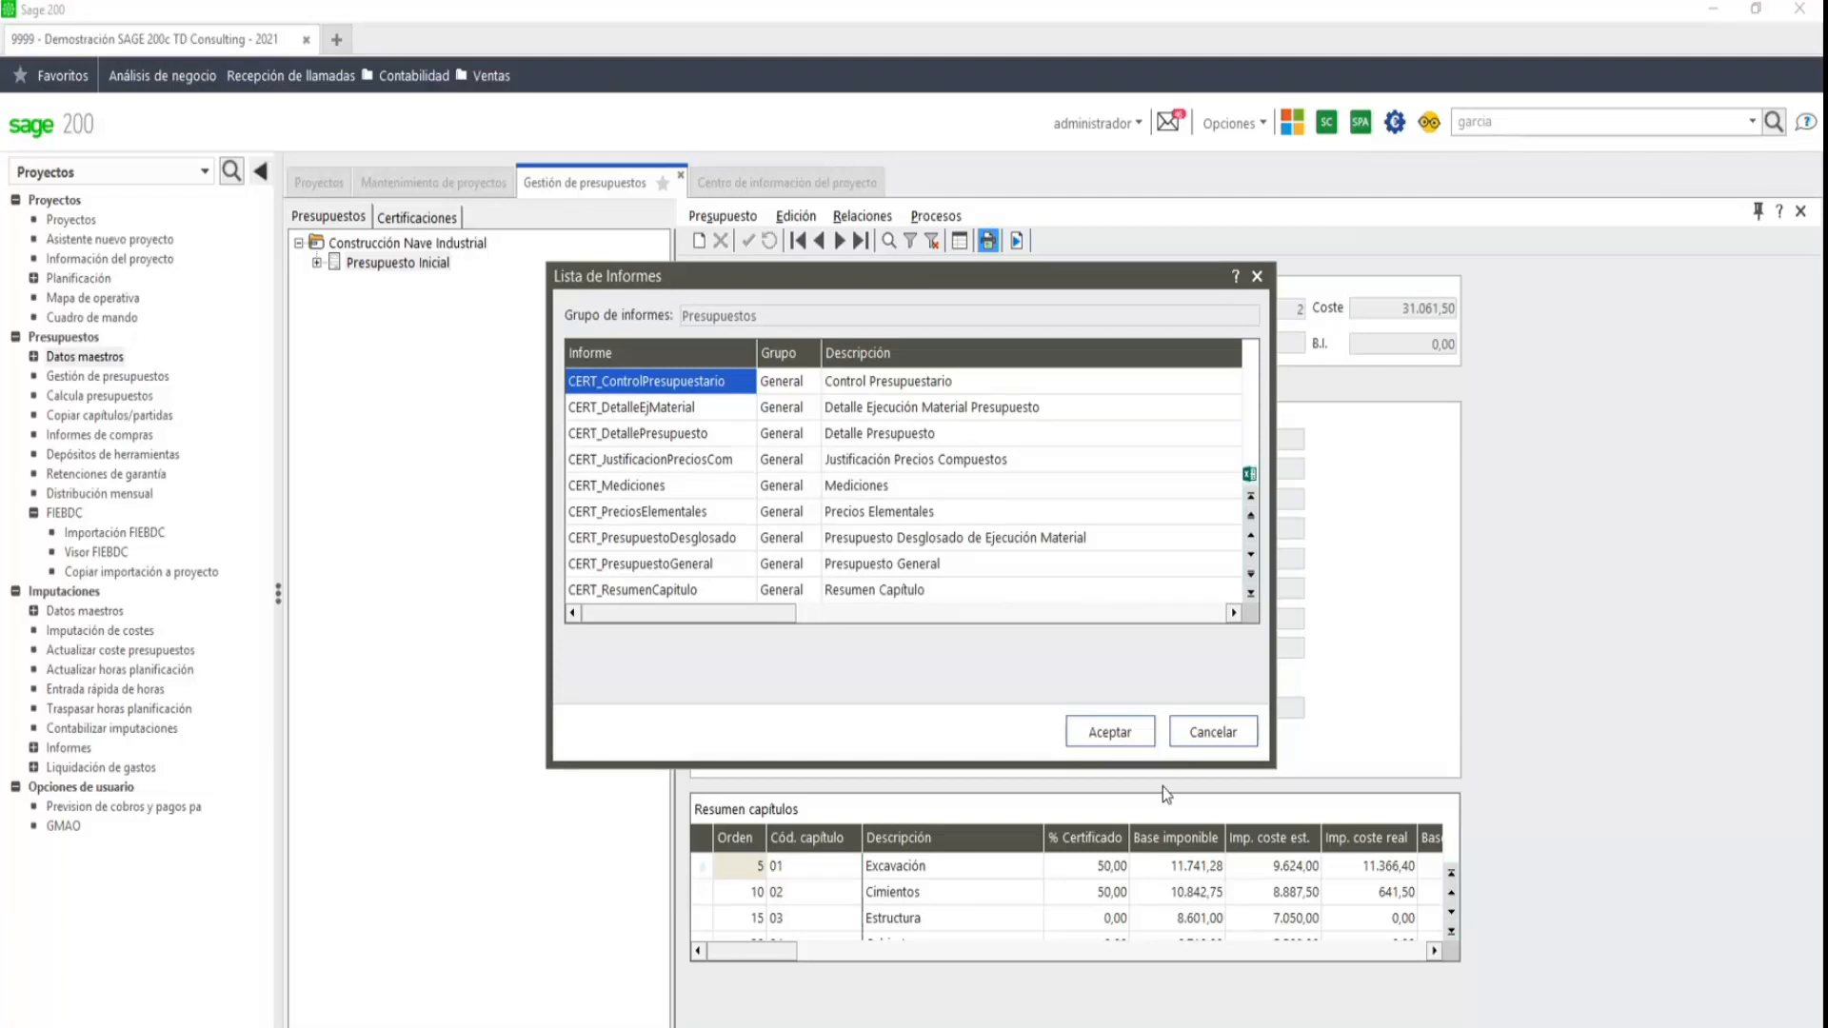
left_click(1123, 734)
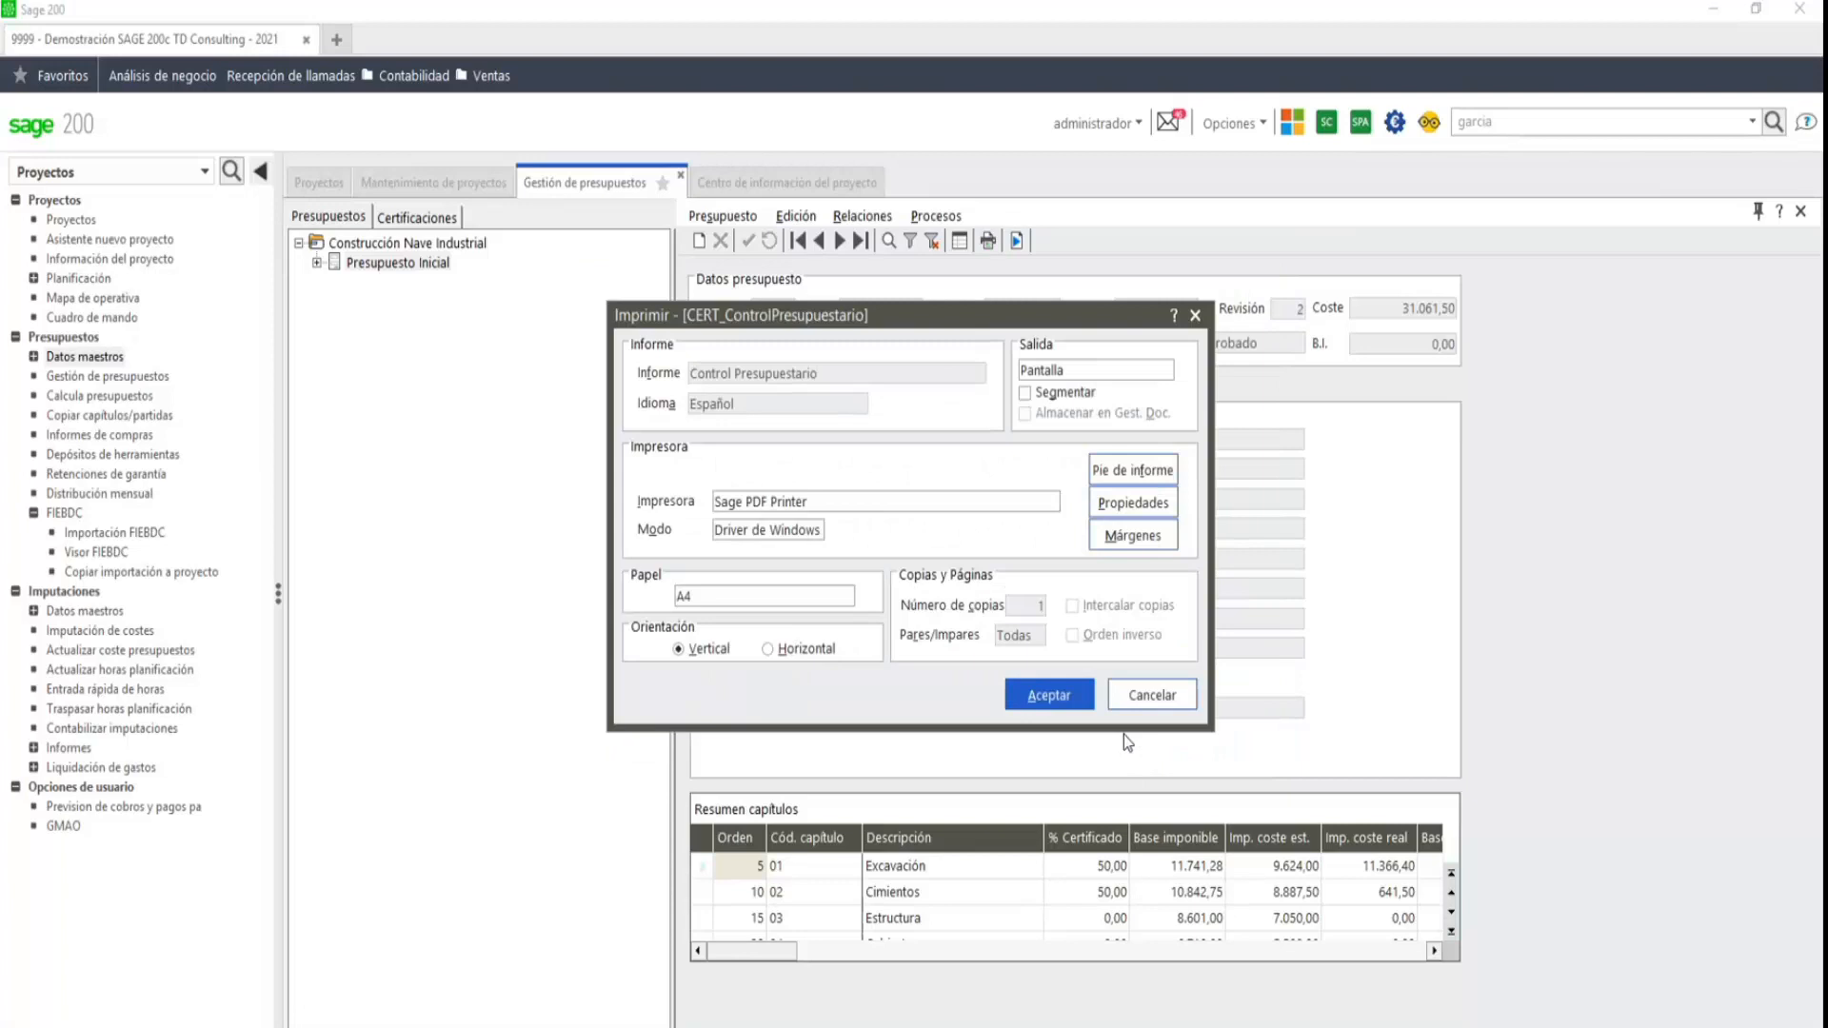
left_click(1051, 694)
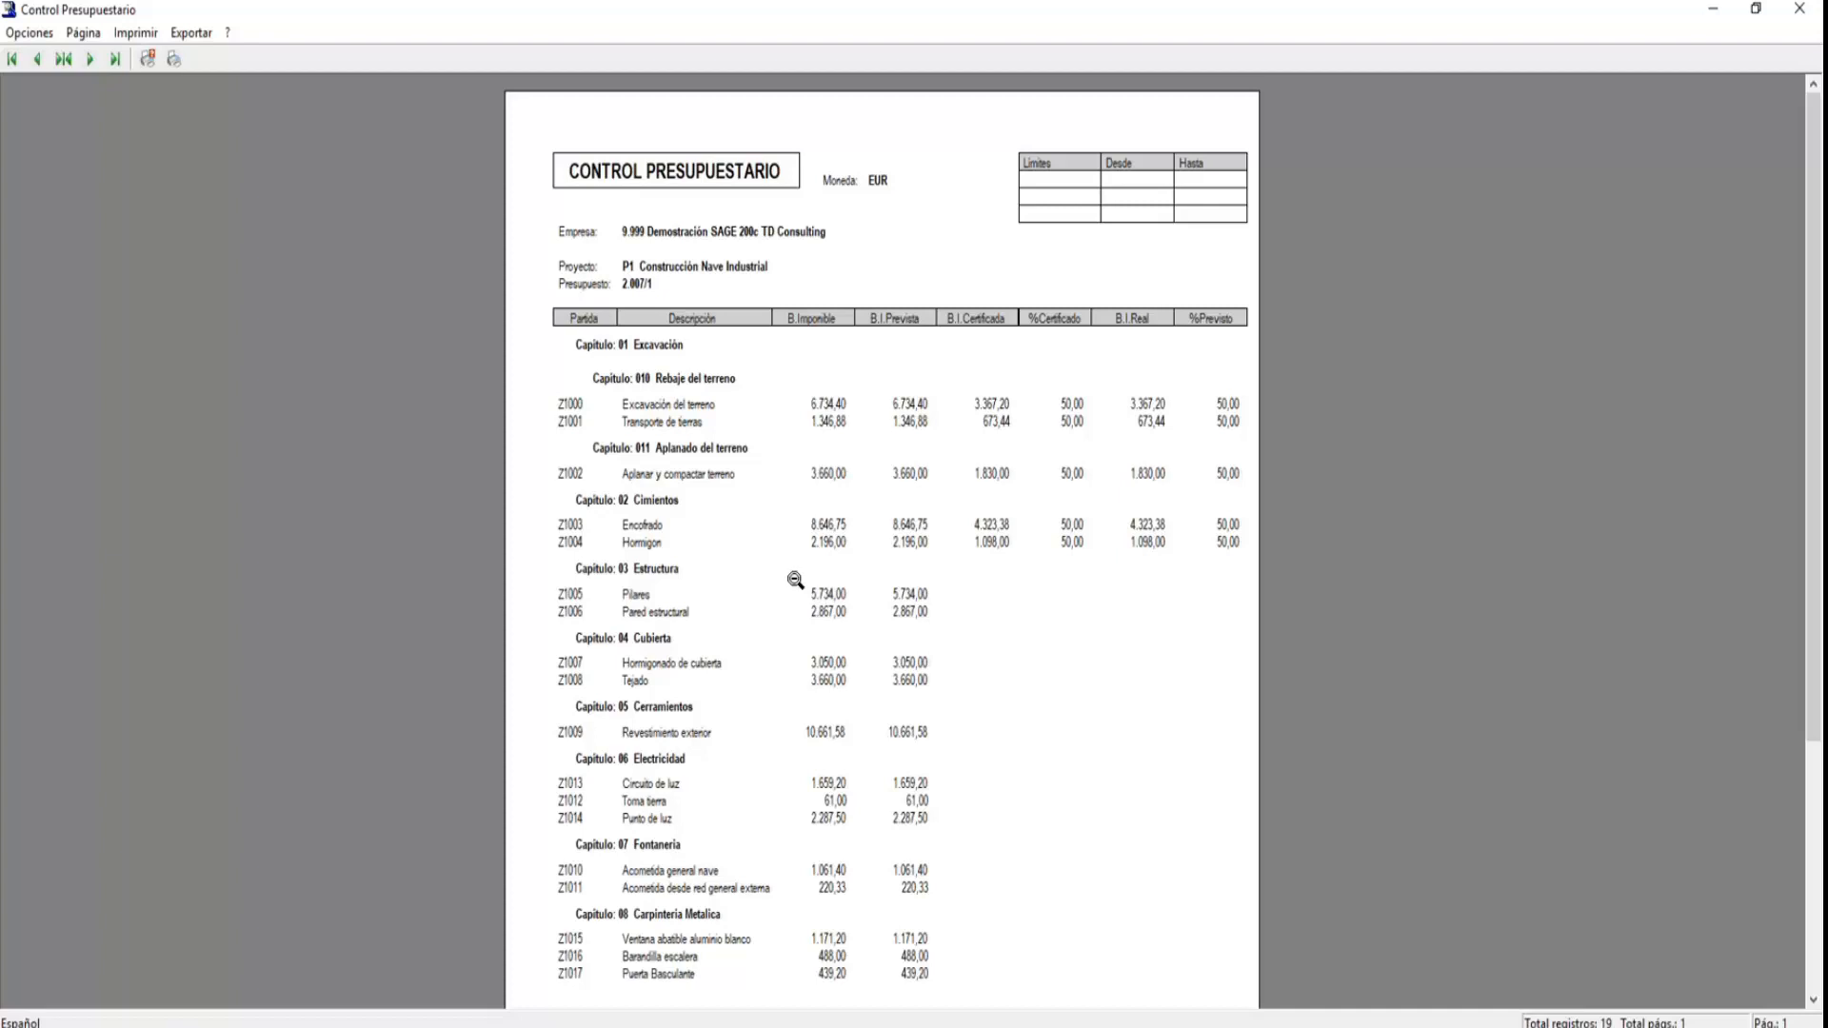
left_click(1801, 11)
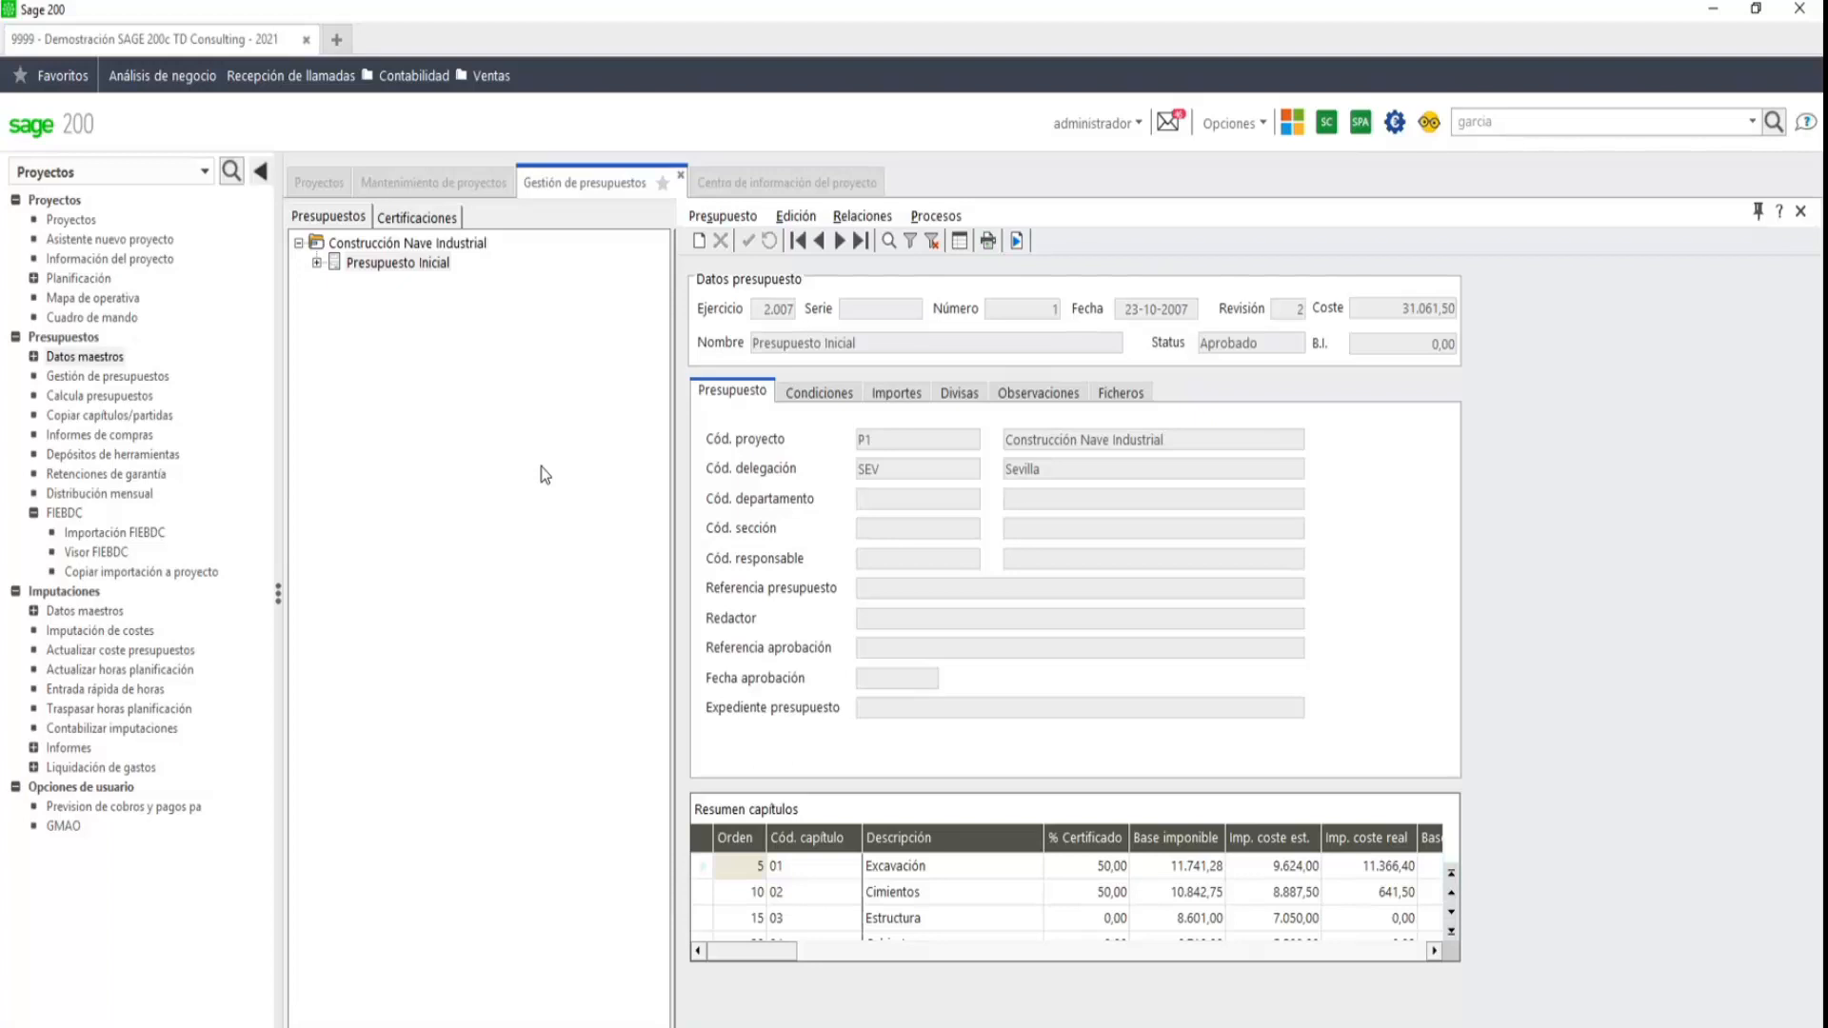
- Close the budget management and project information centre, and open the planning of Construcción Nave Industrial from its project record
left_click(681, 176)
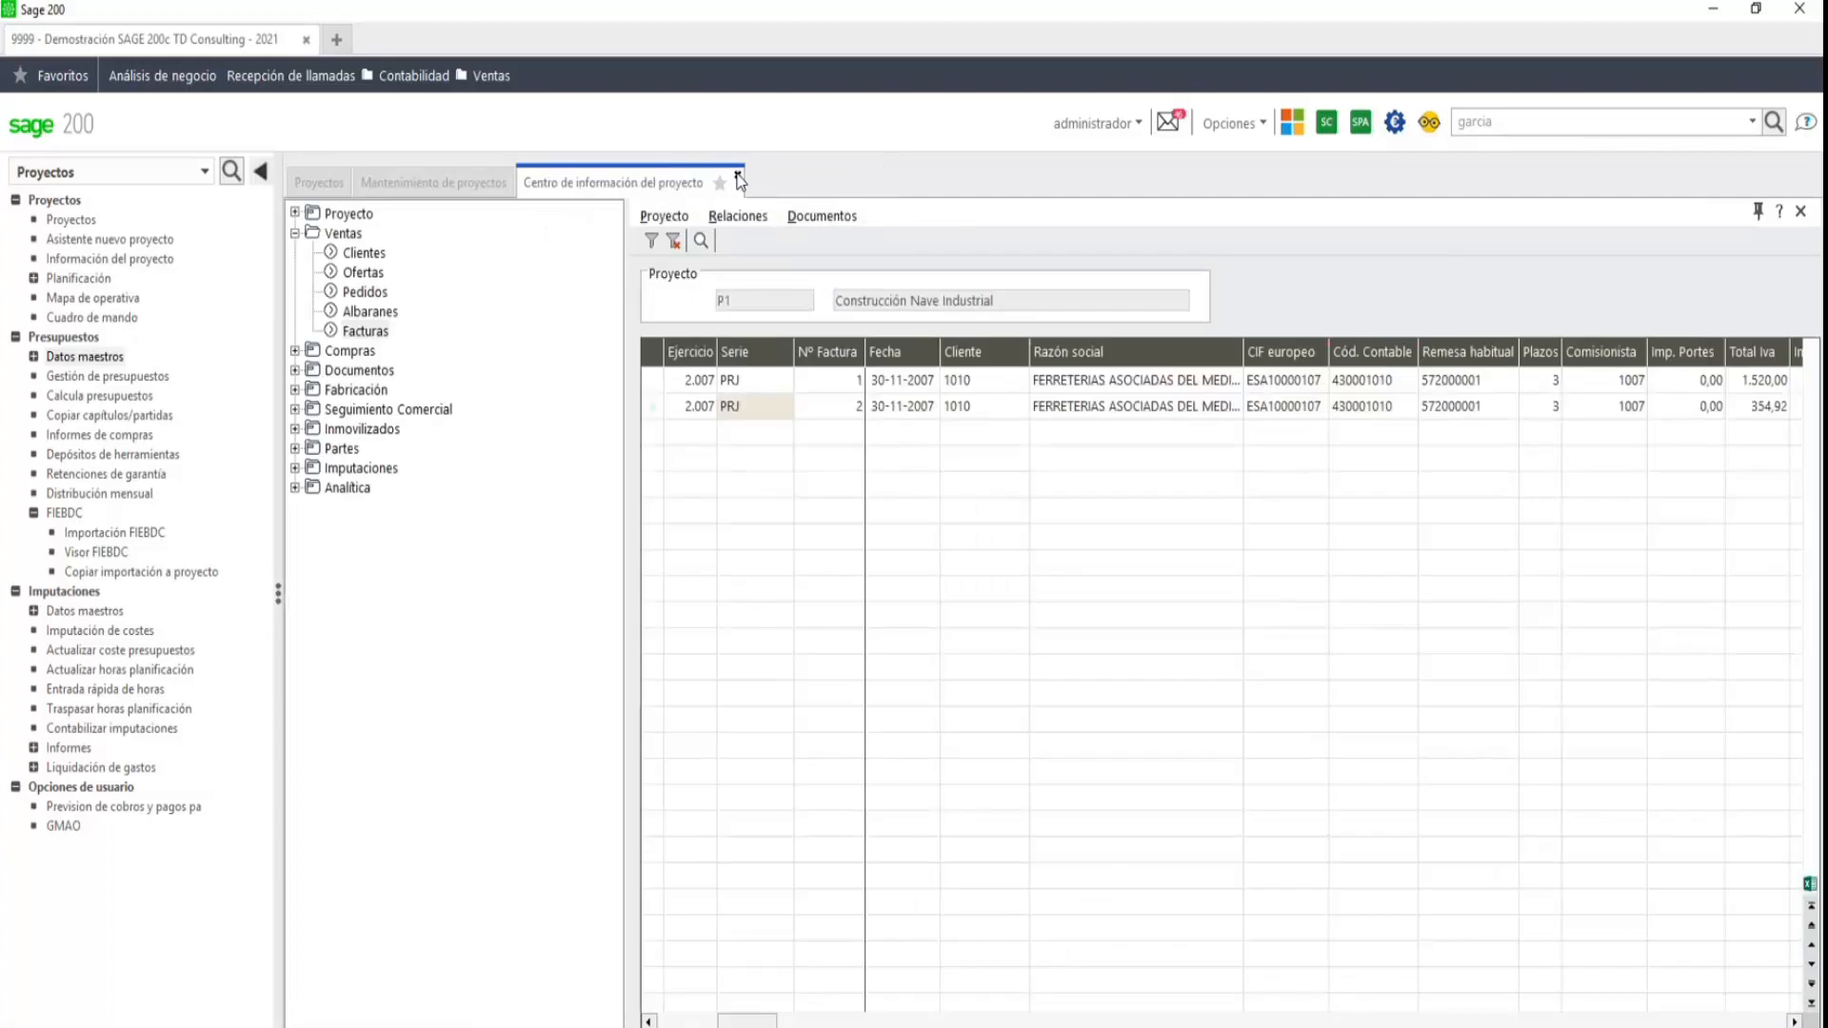
left_click(740, 176)
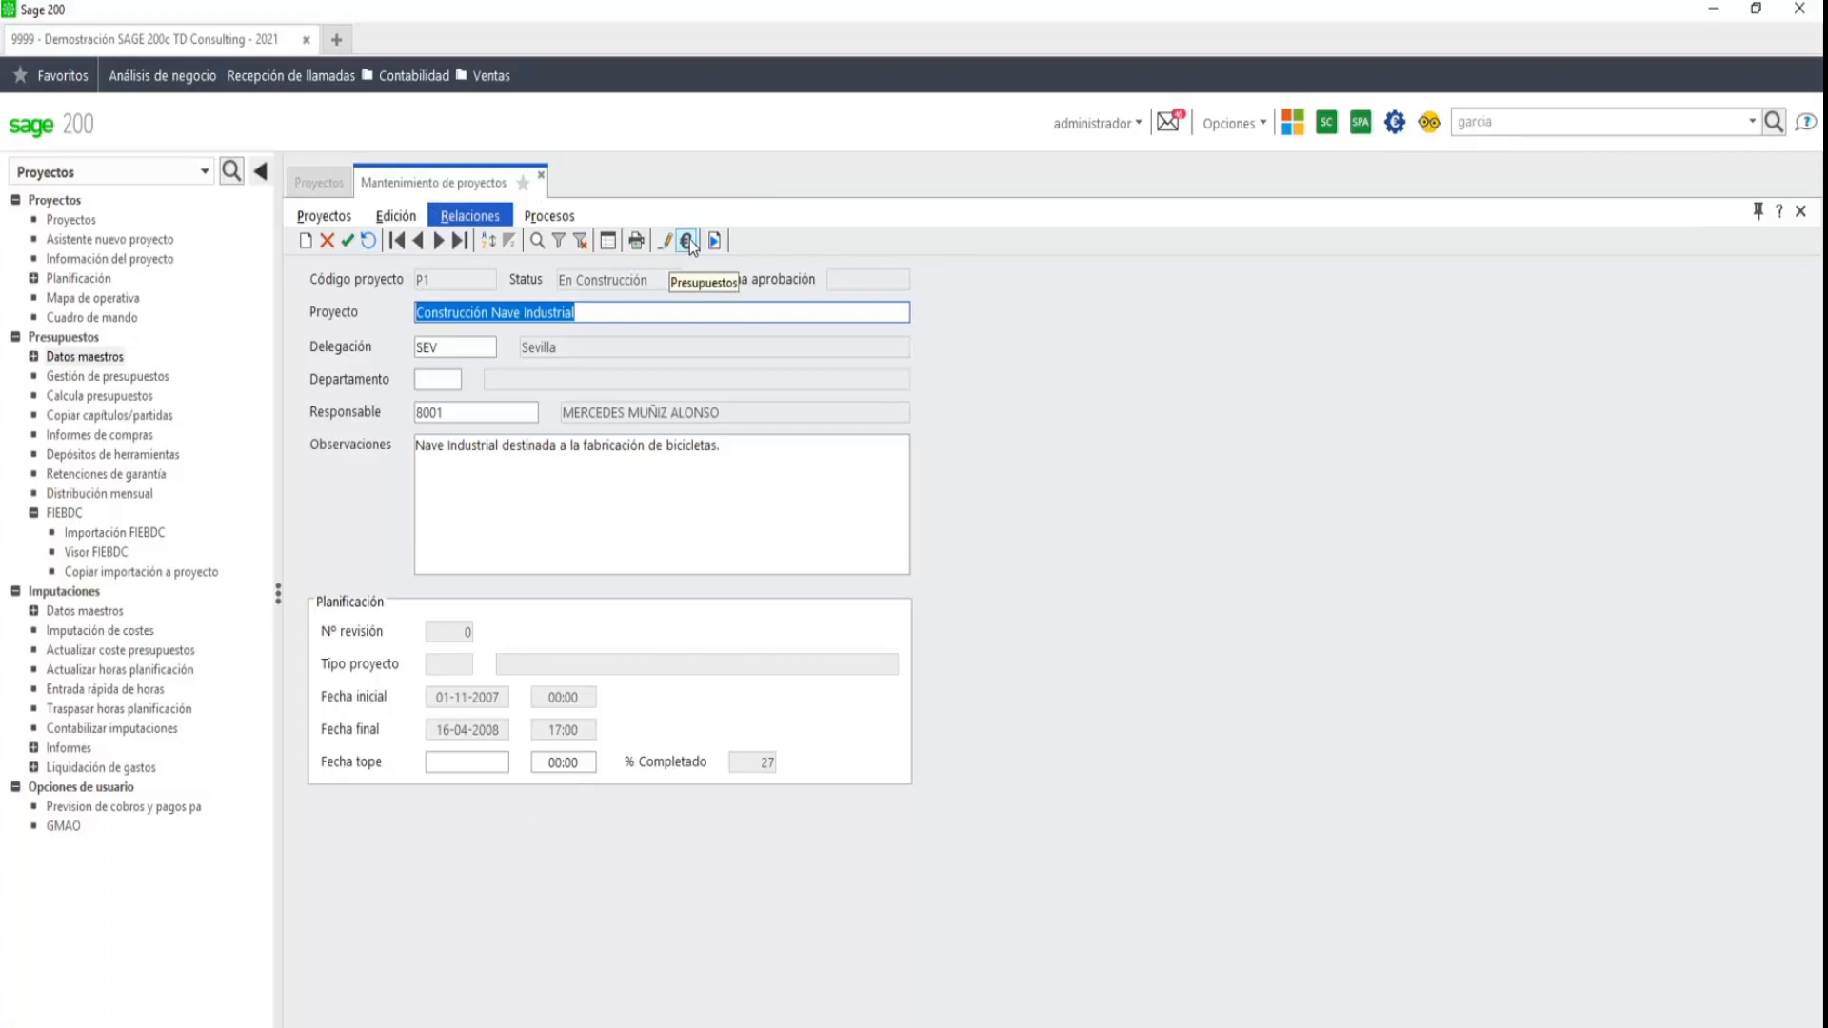
left_click(662, 245)
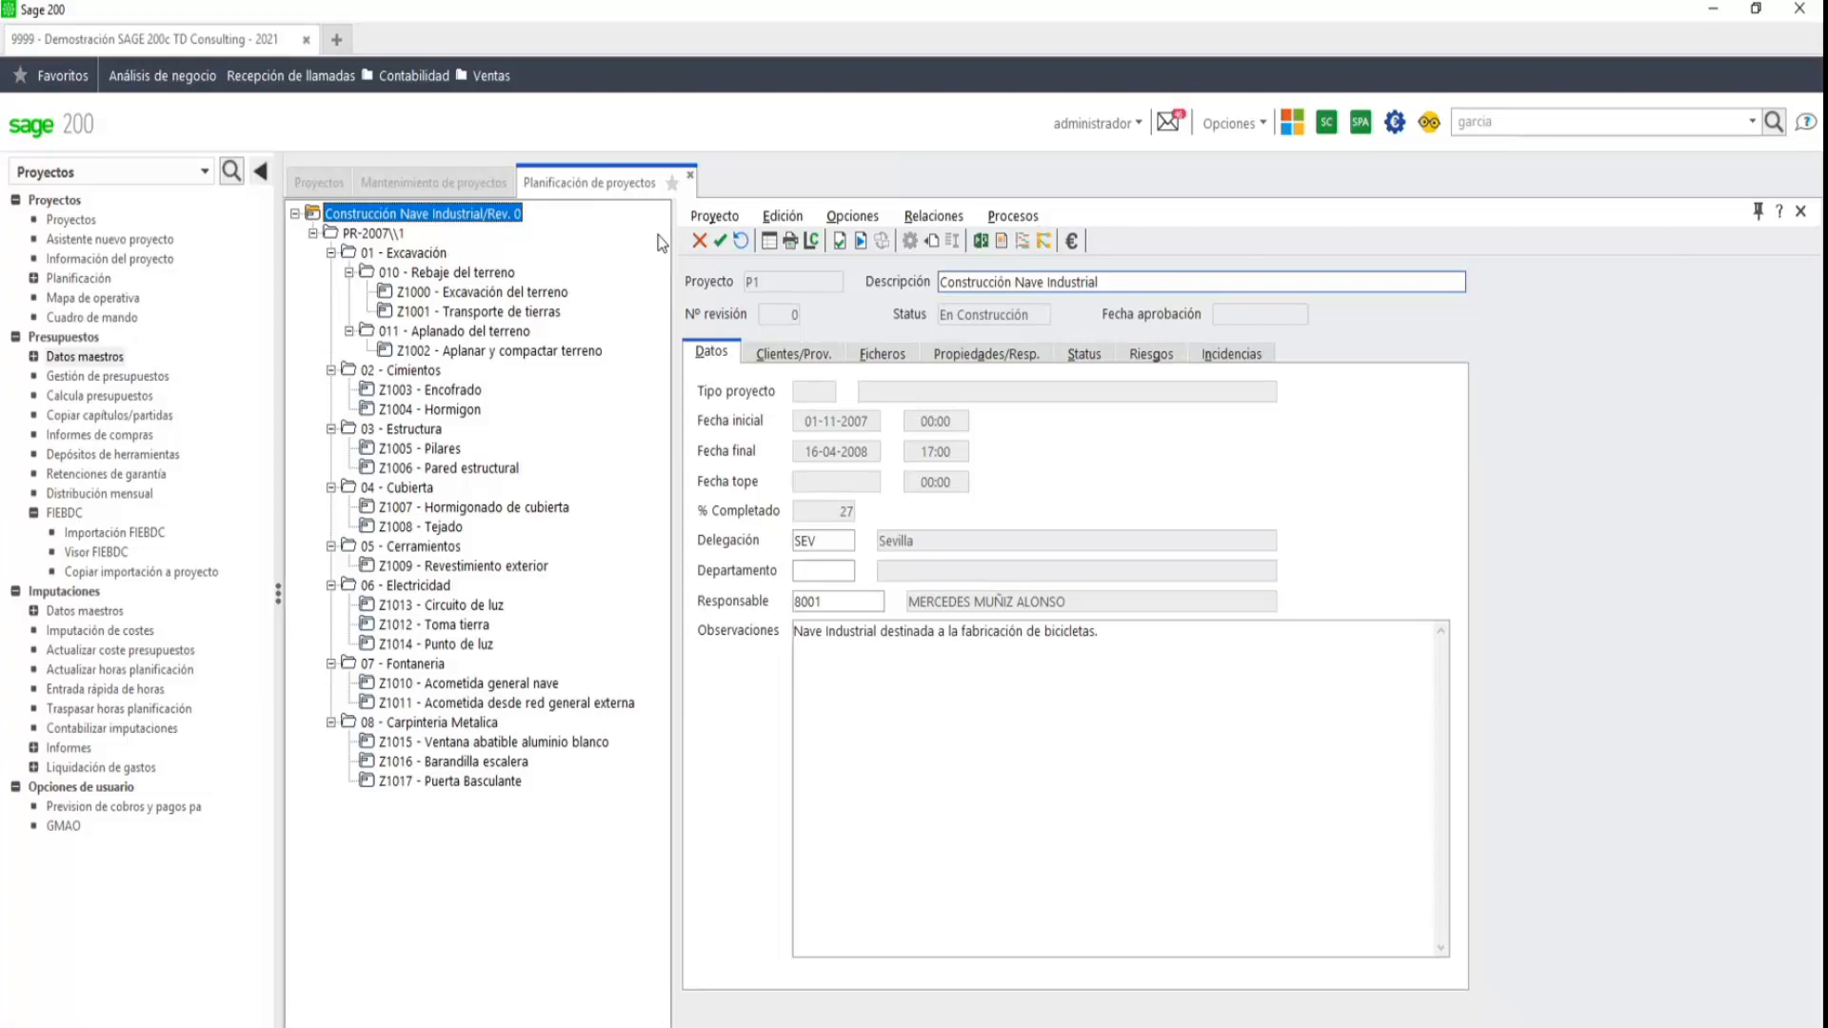
- Open the project's Gantt chart, open task Z1000 - Excavación del terreno from it, and examine its planned and real start dates and durations
left_click(1022, 242)
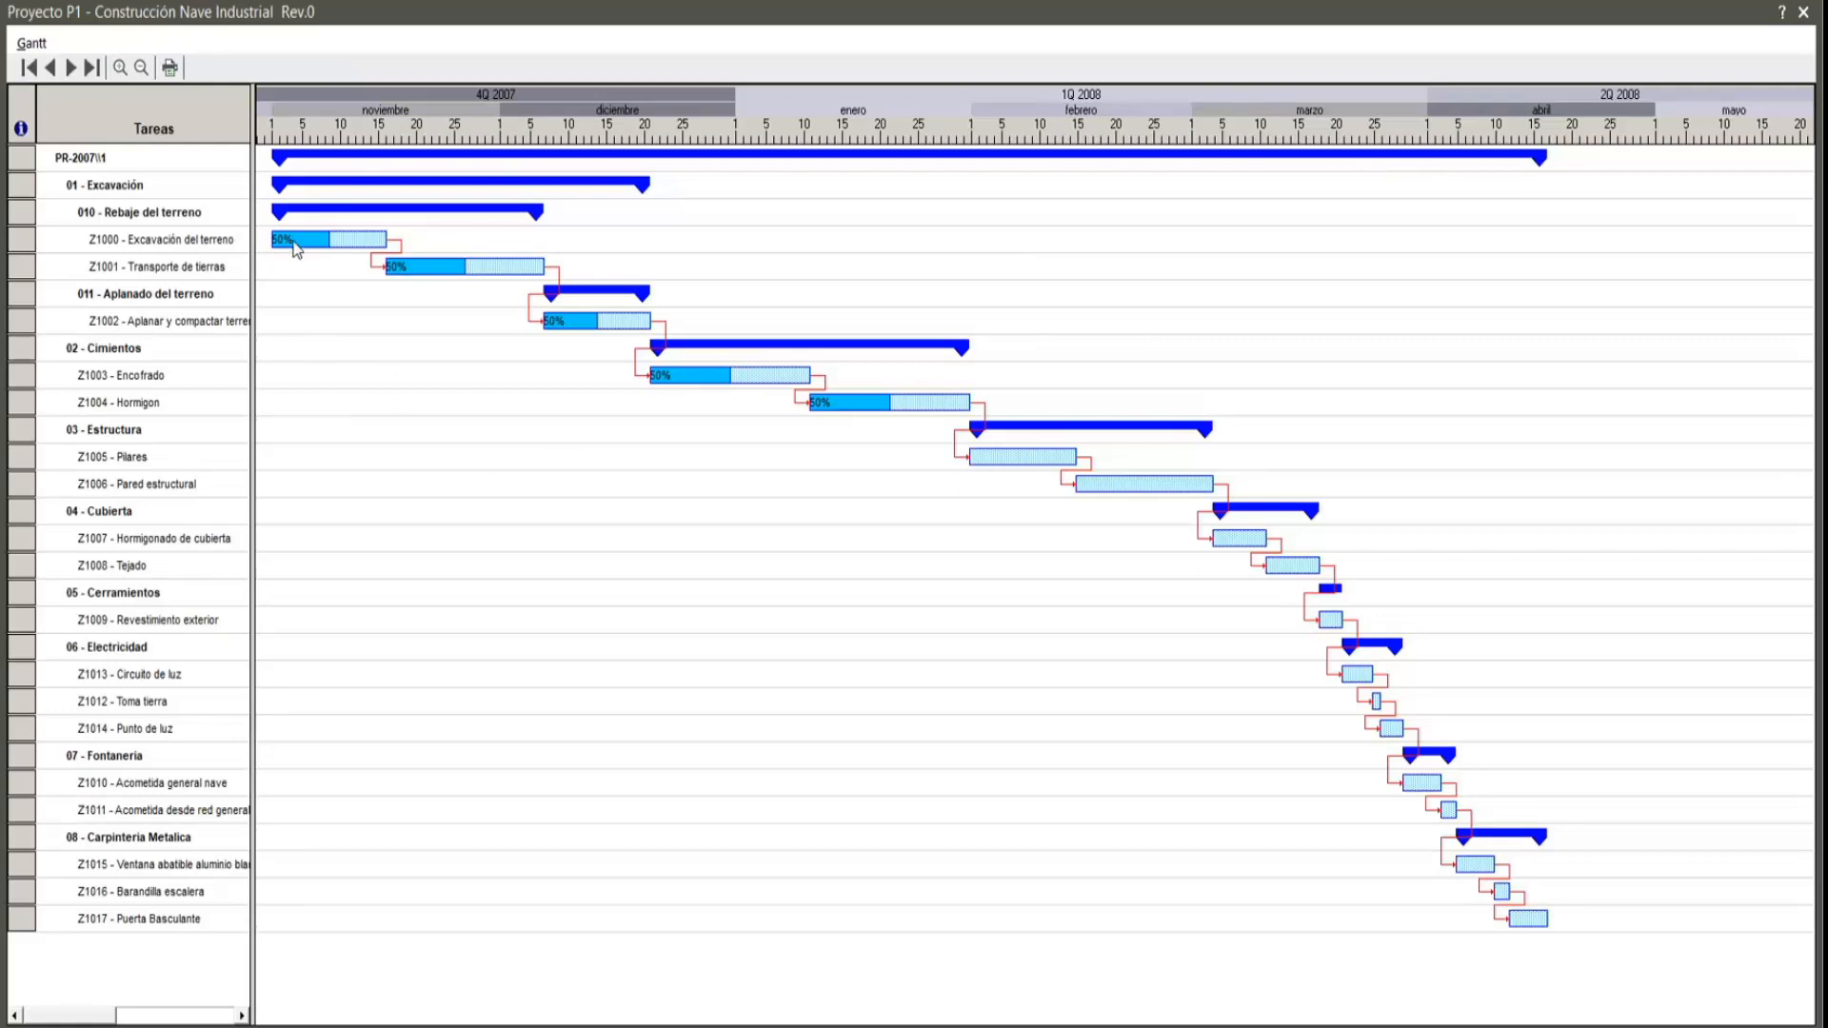
mouse_move(297, 246)
double_click(294, 246)
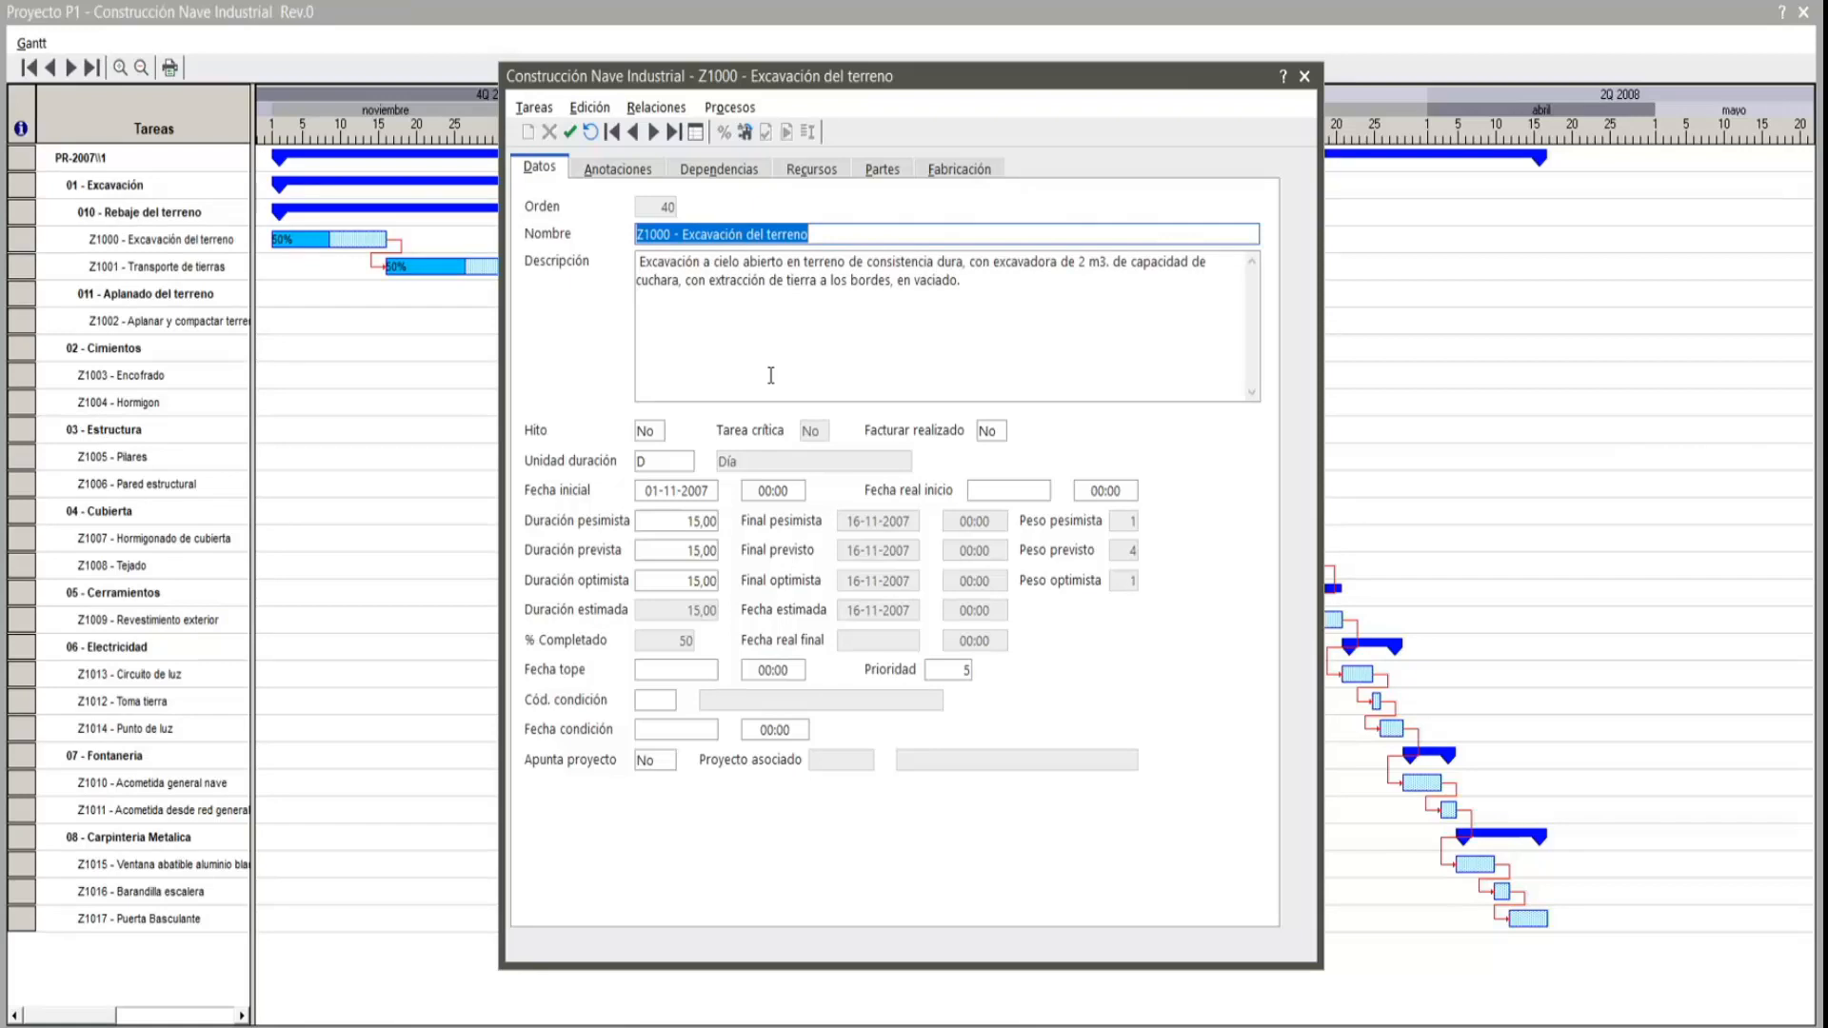
left_click(661, 496)
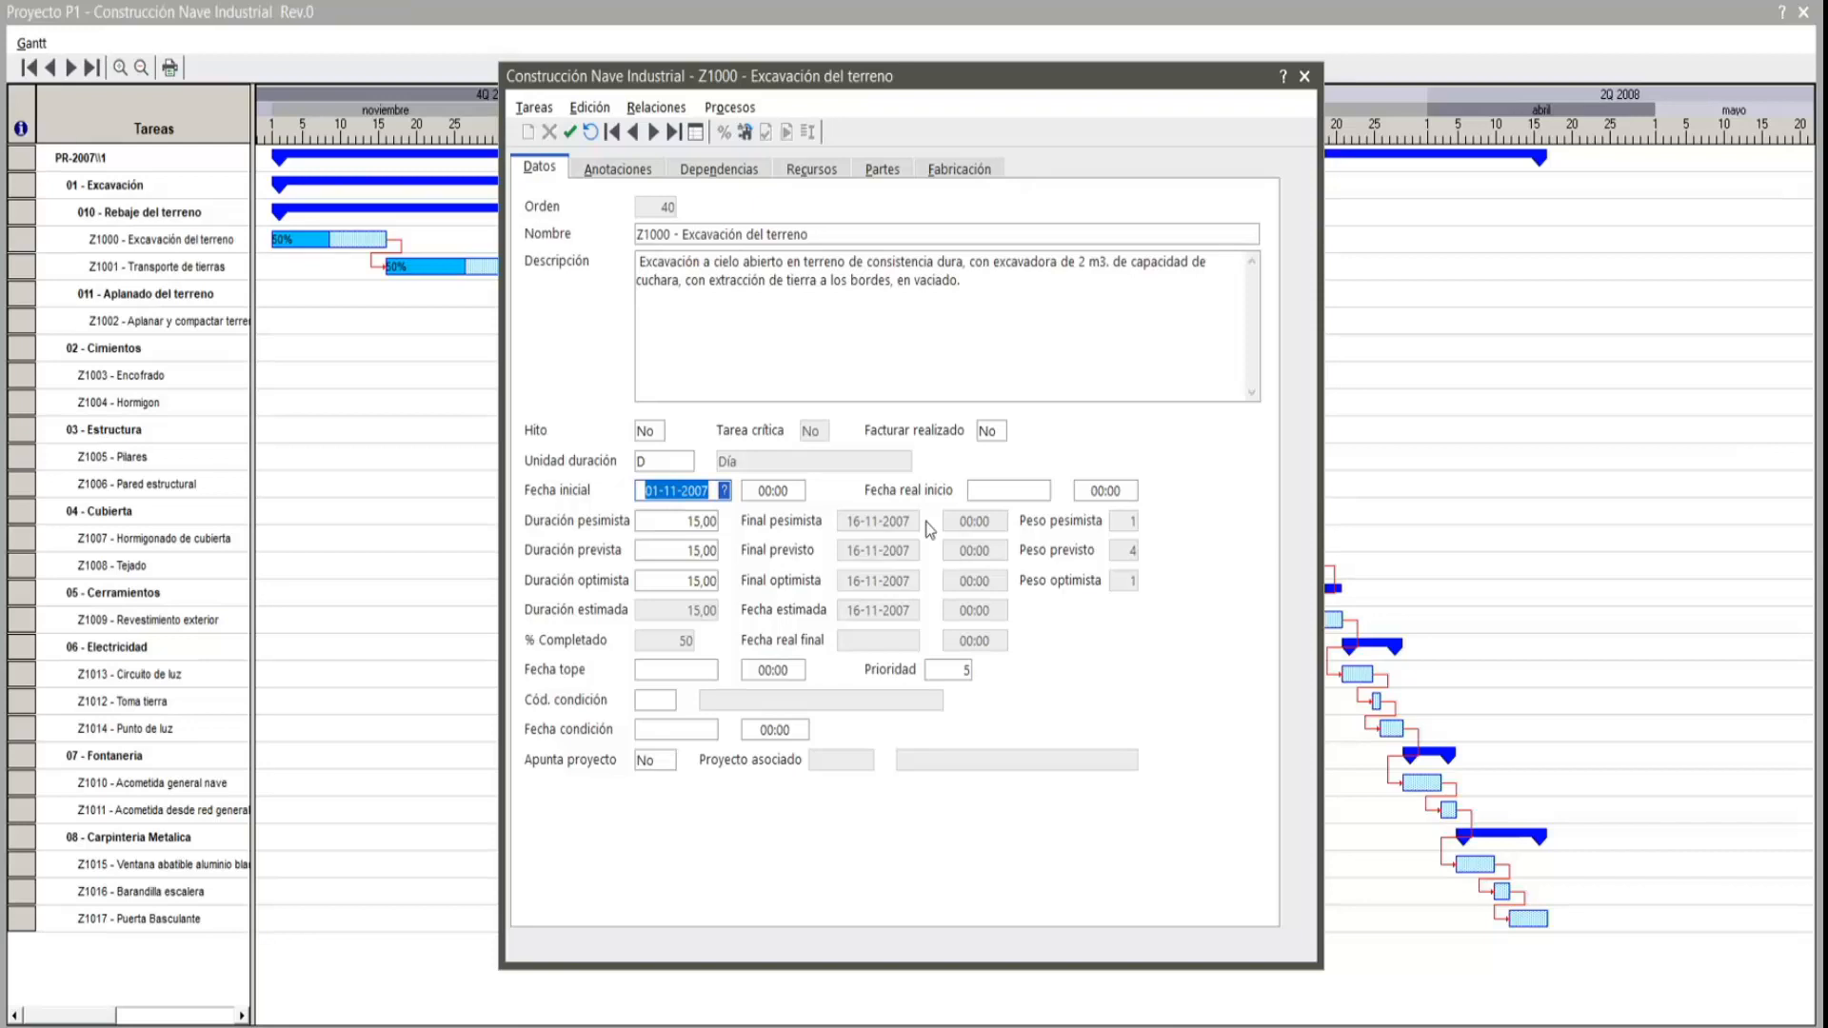
left_click(999, 493)
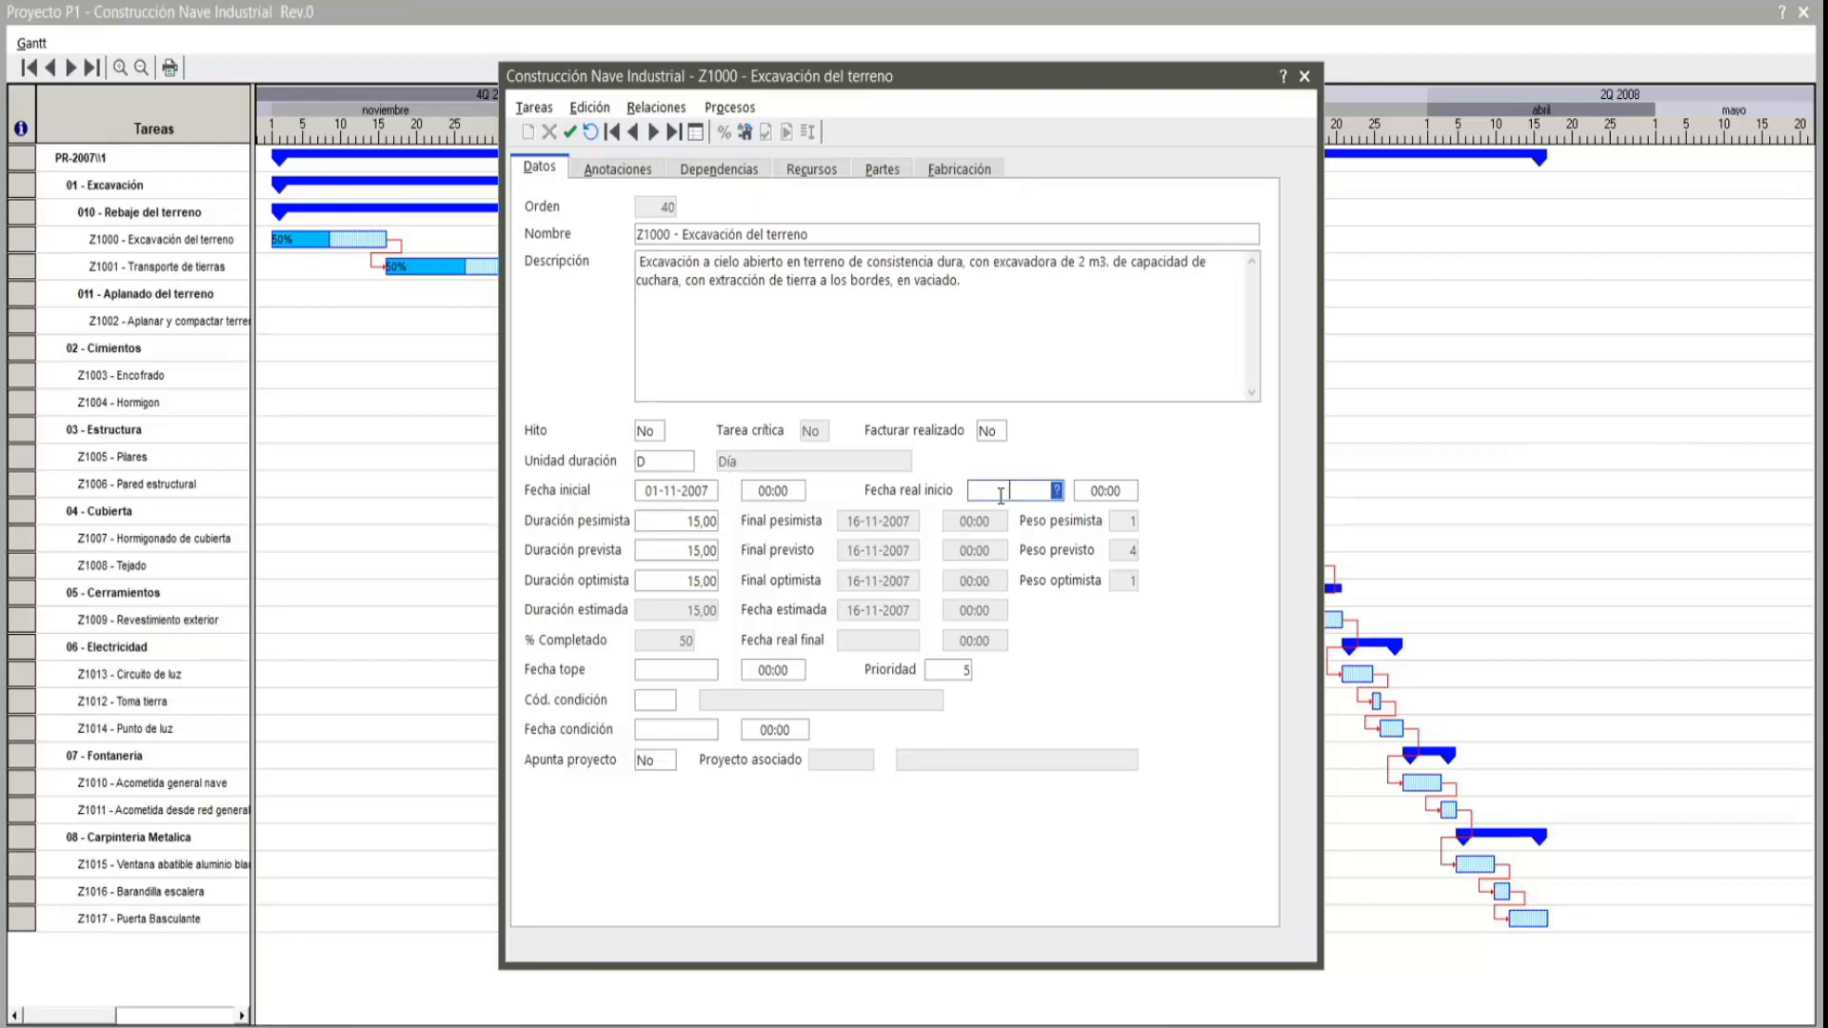
left_click(672, 523)
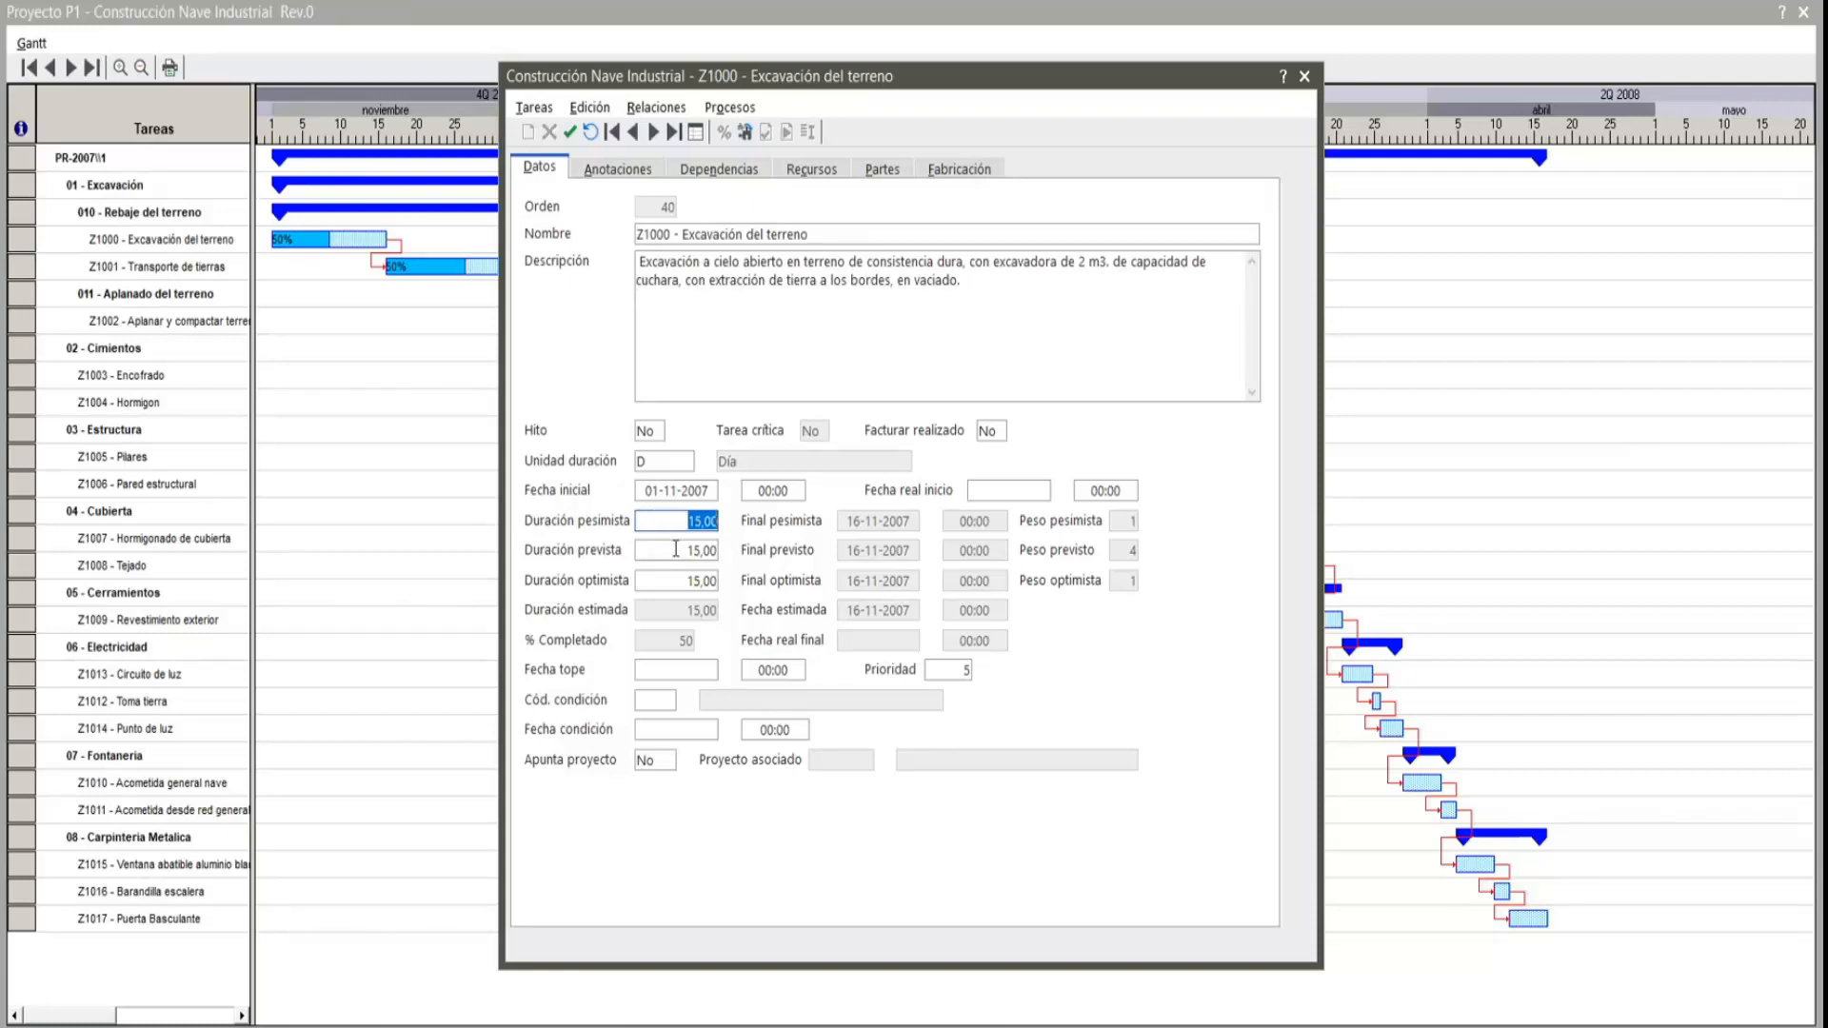
left_click(686, 583)
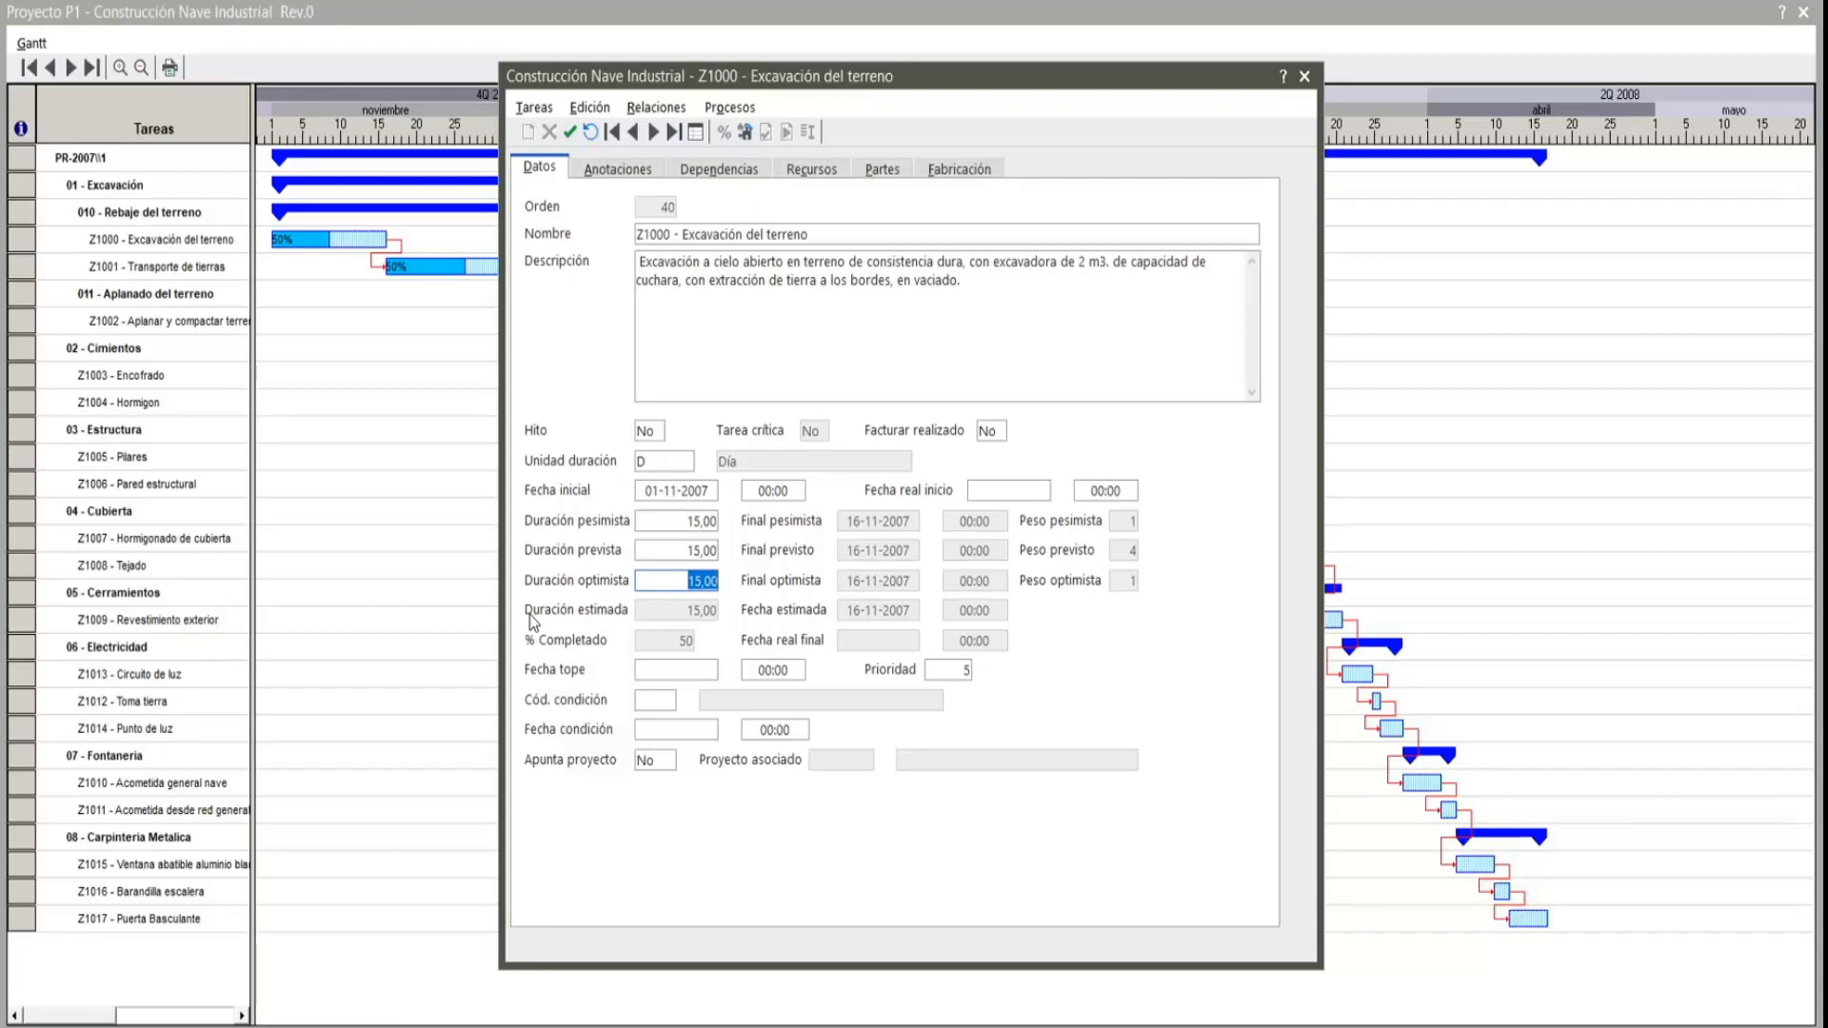
left_click(685, 610)
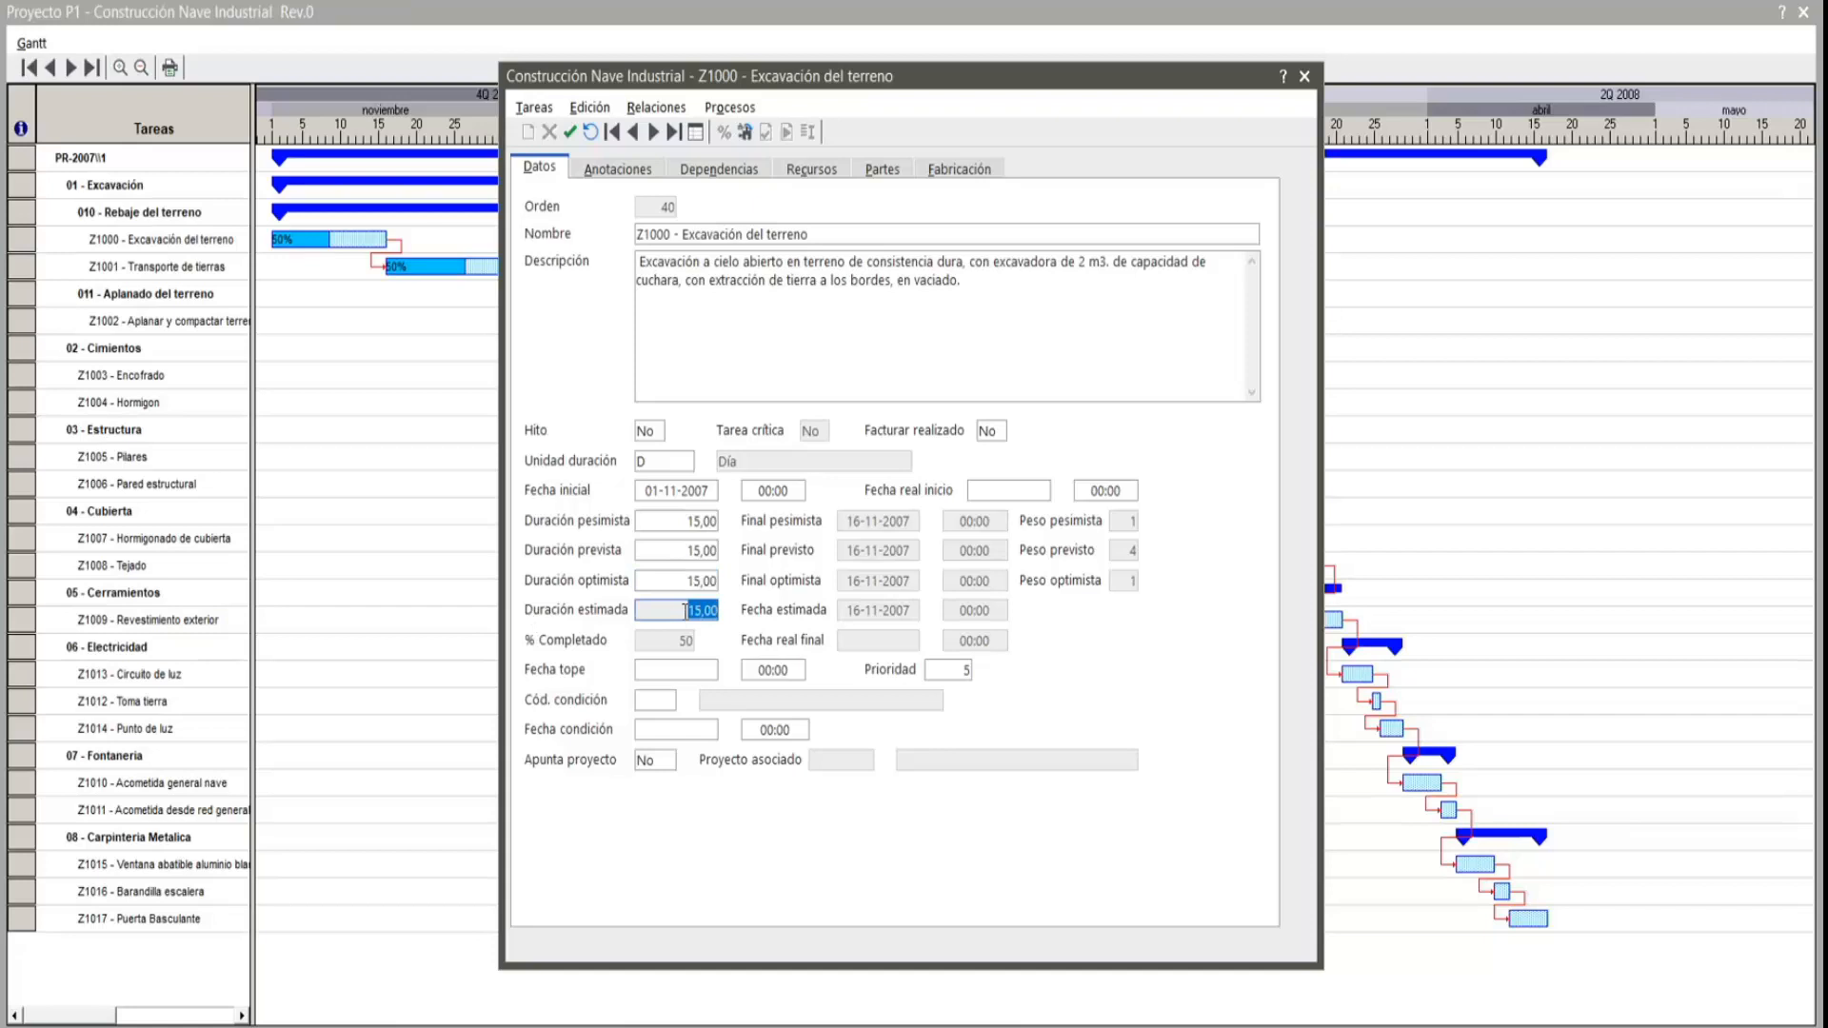
- Examine the task's pessimistic, expected and optimistic weights against its durations, open Cambiar pesos to view them, and close it without changes
left_click(1127, 520)
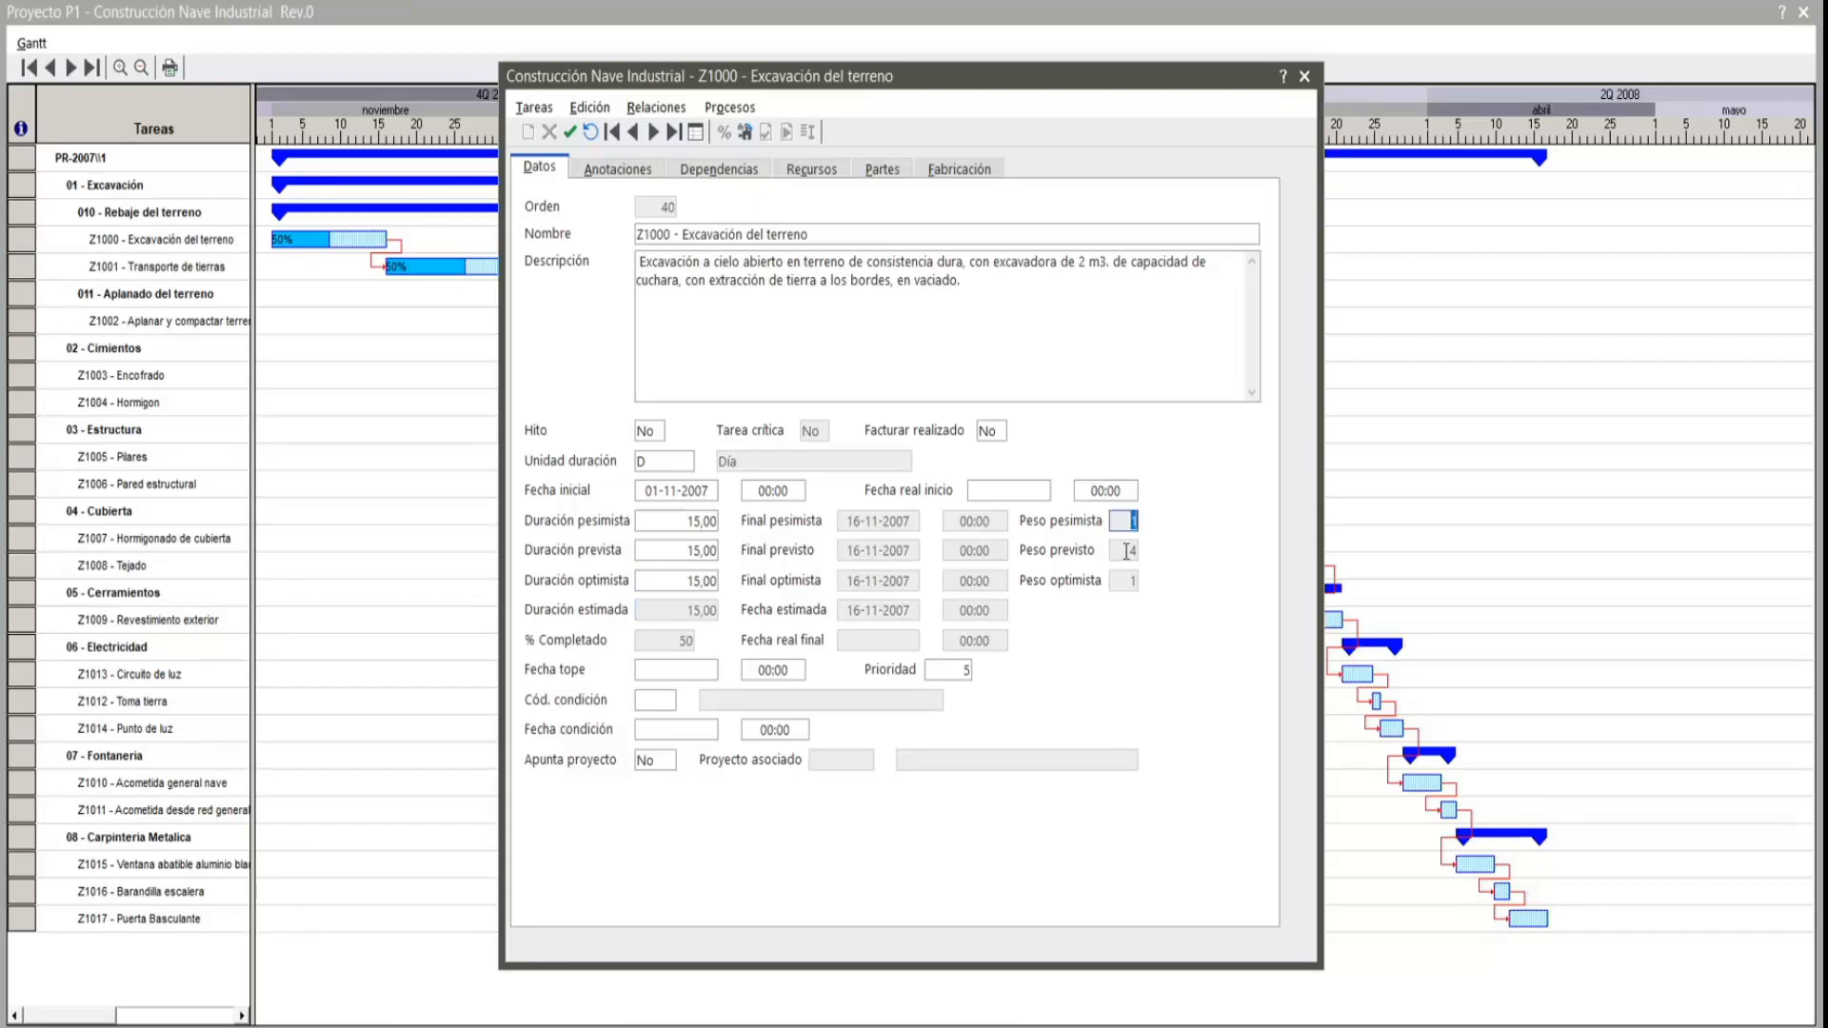
left_click(1130, 550)
left_click(661, 521)
left_click(667, 553)
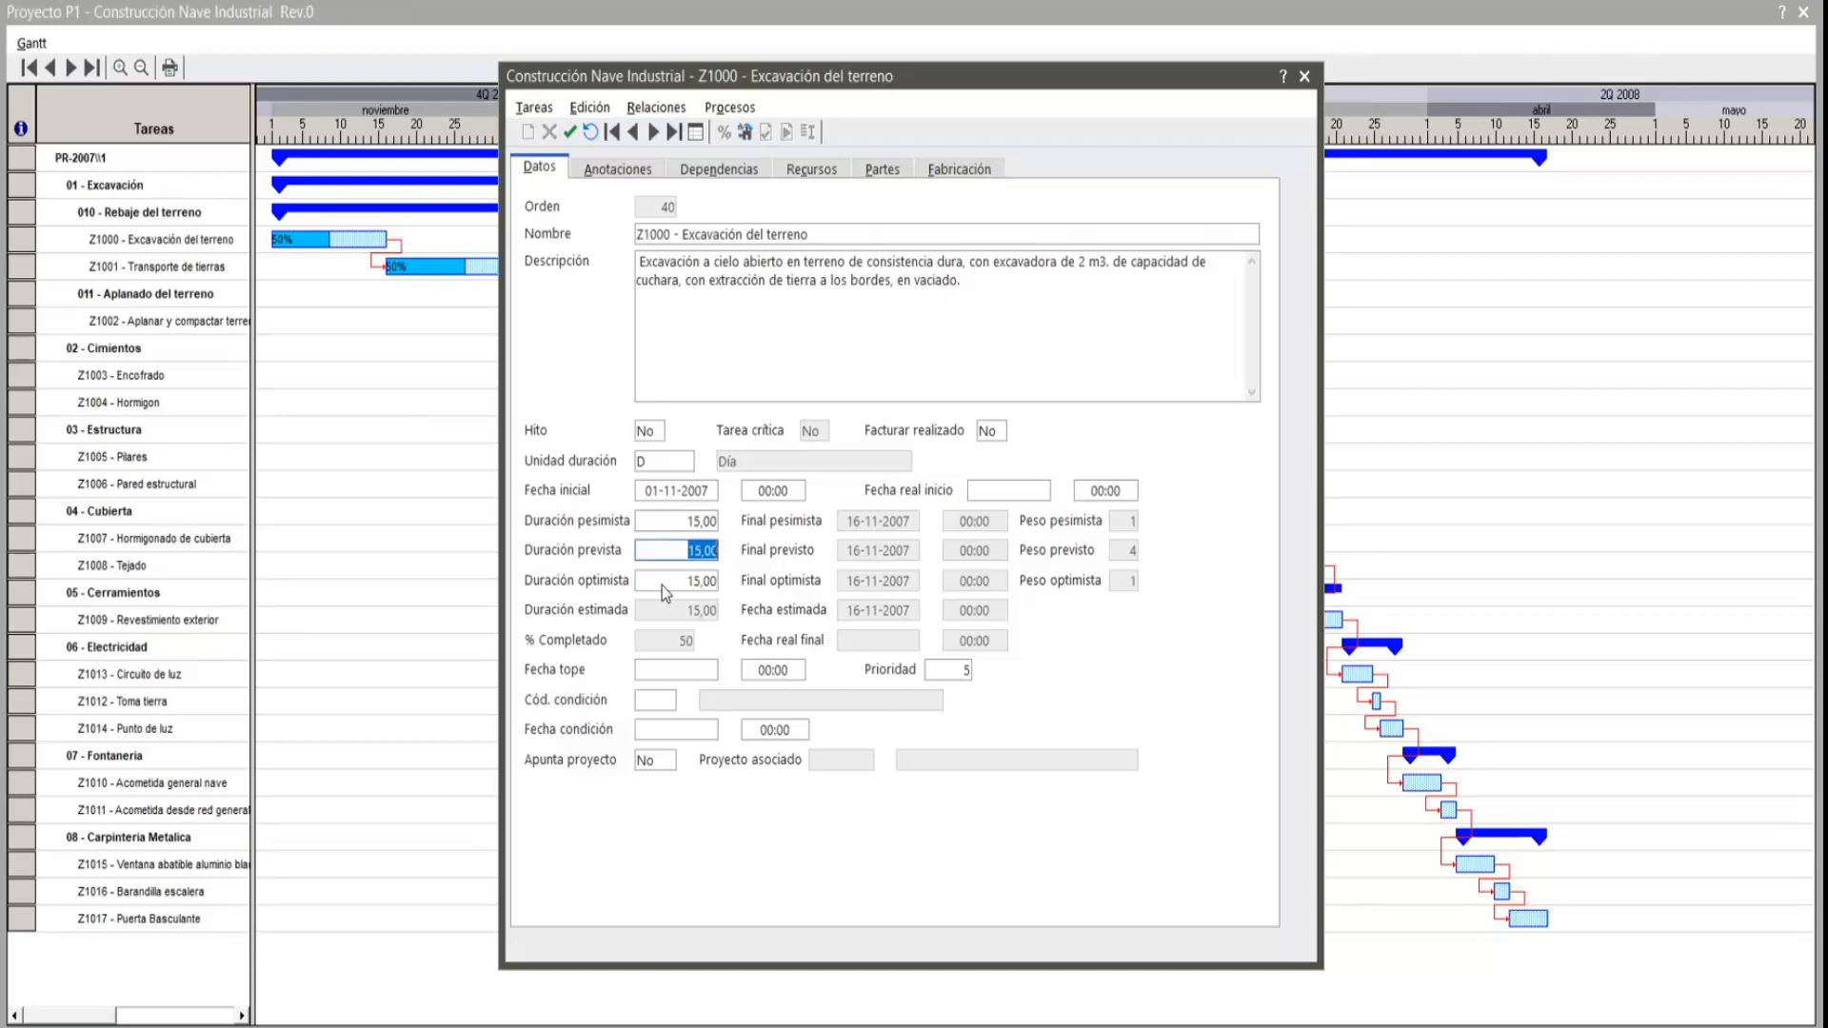
left_click(661, 585)
left_click(730, 107)
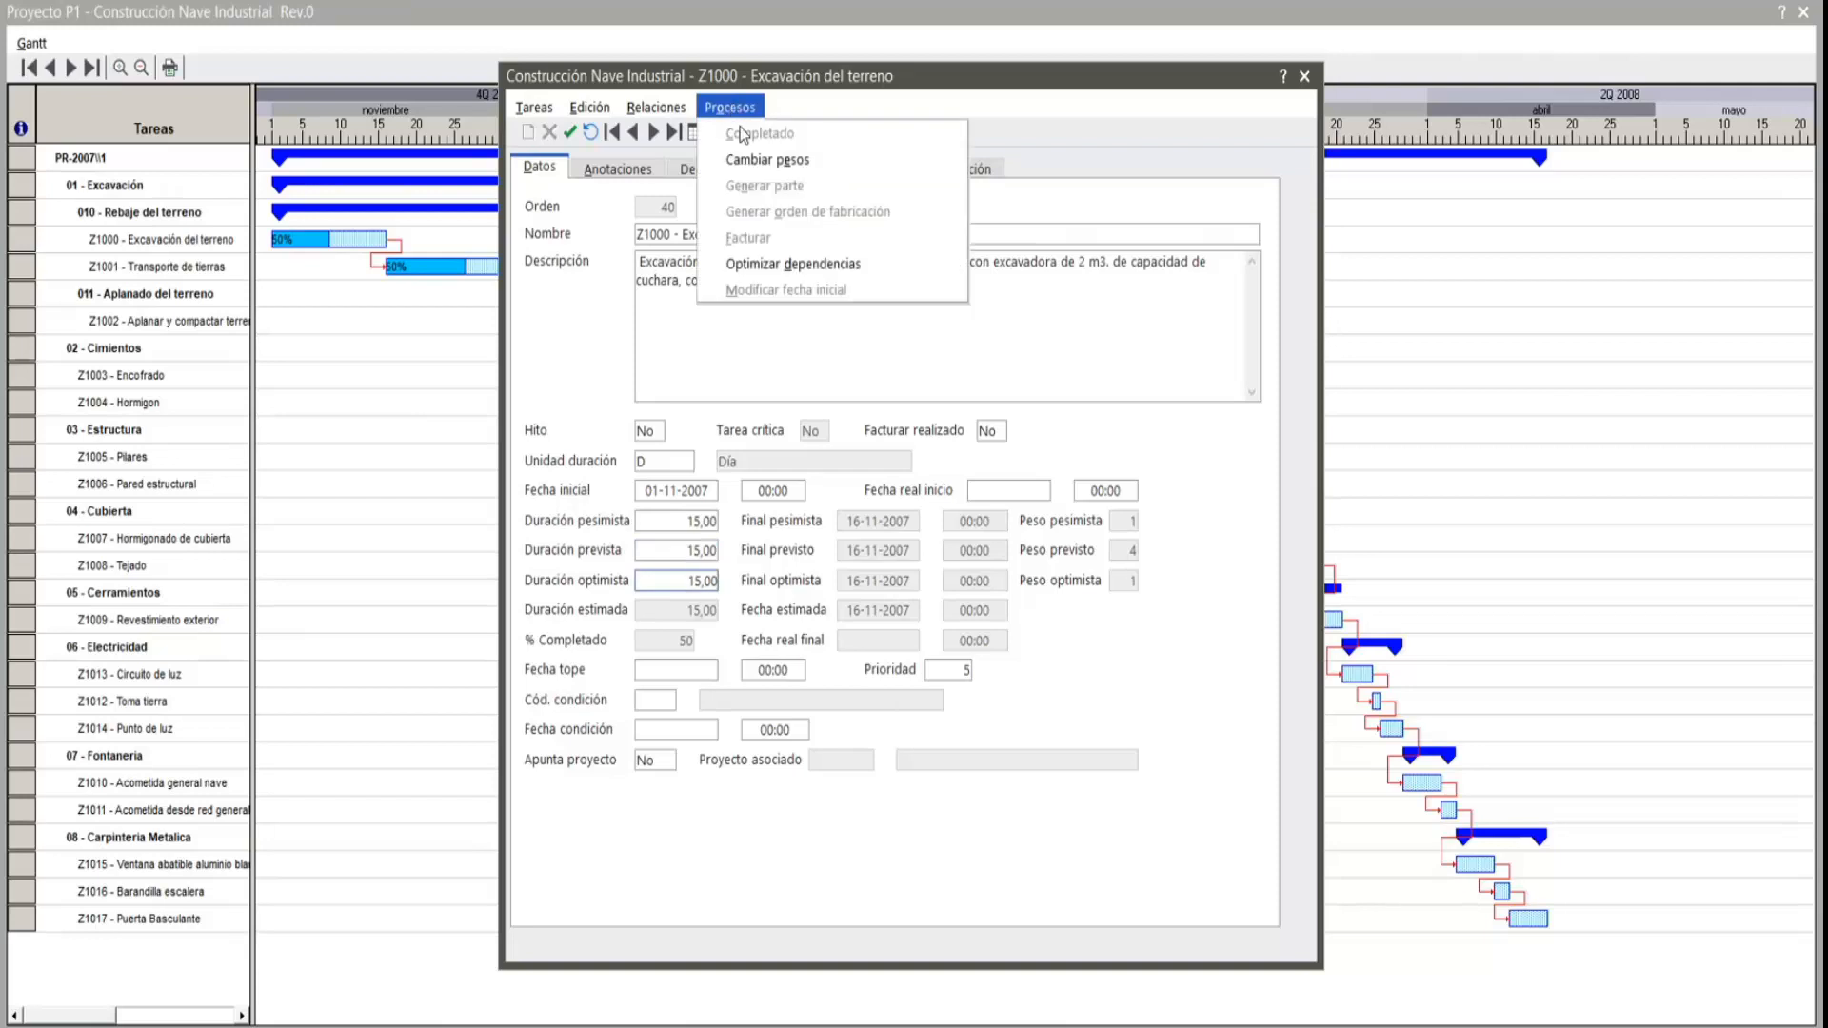
left_click(767, 160)
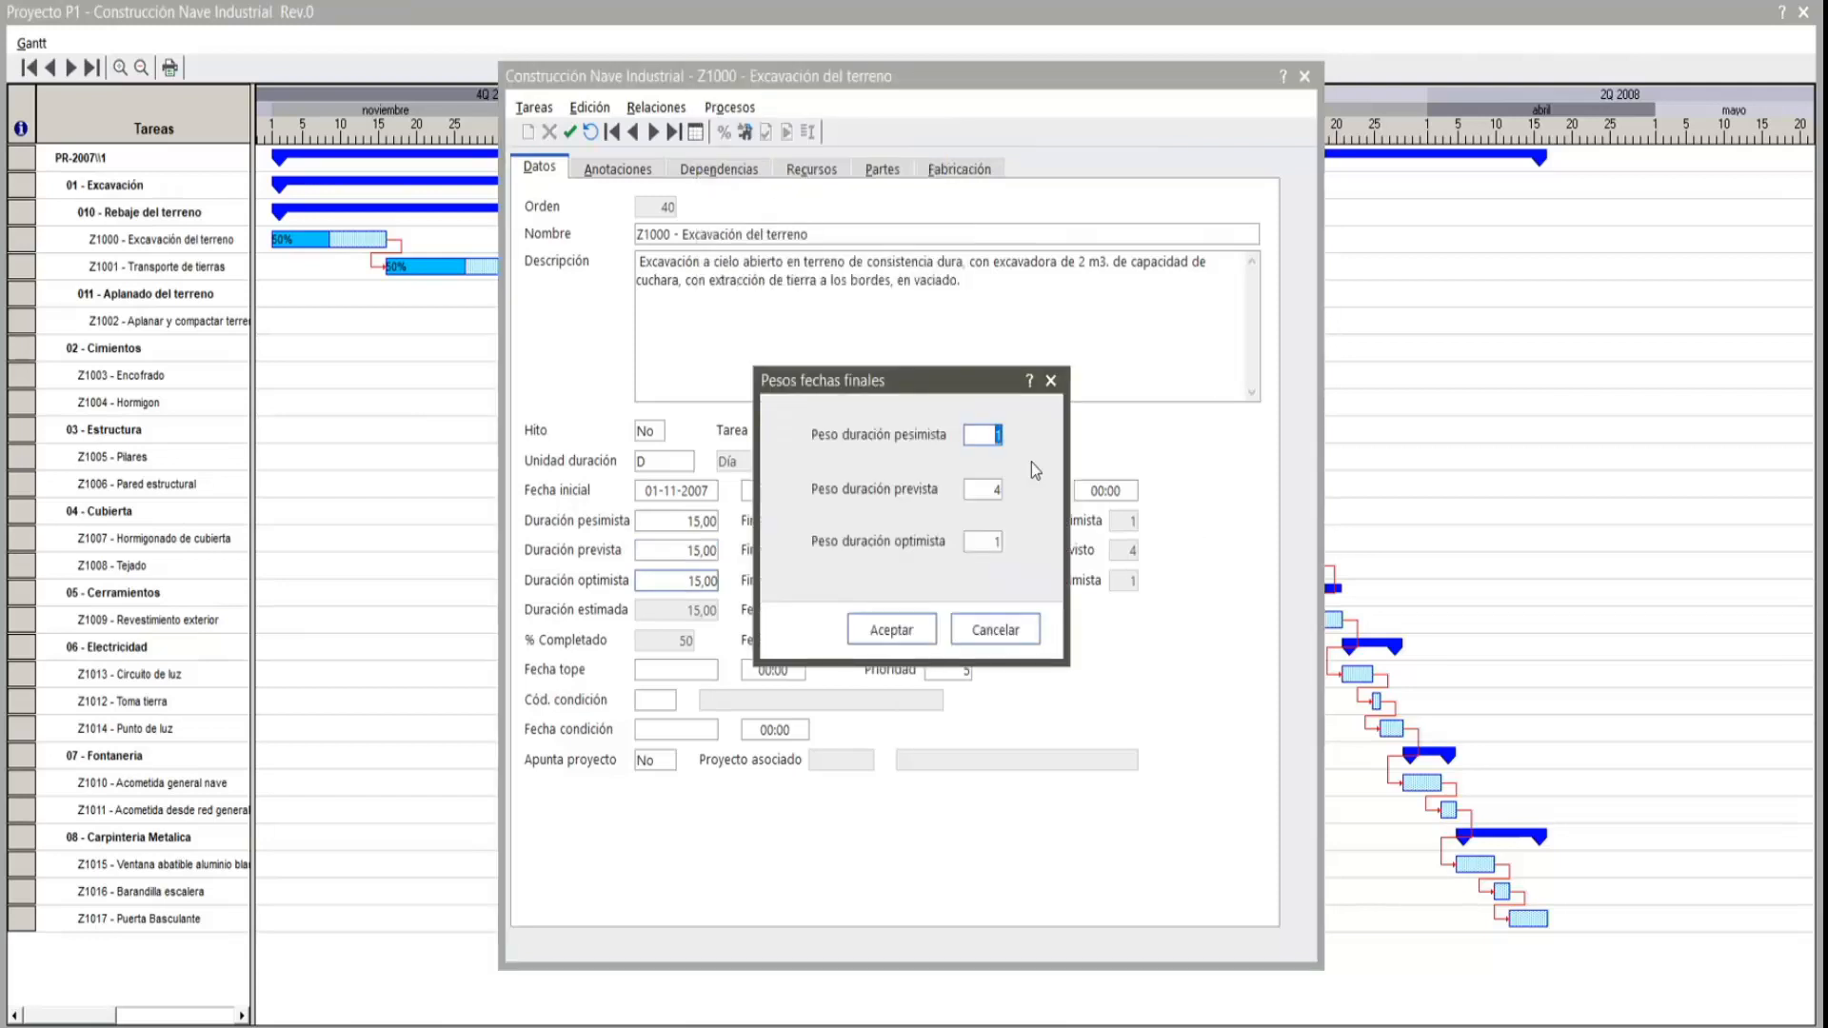
left_click(1050, 380)
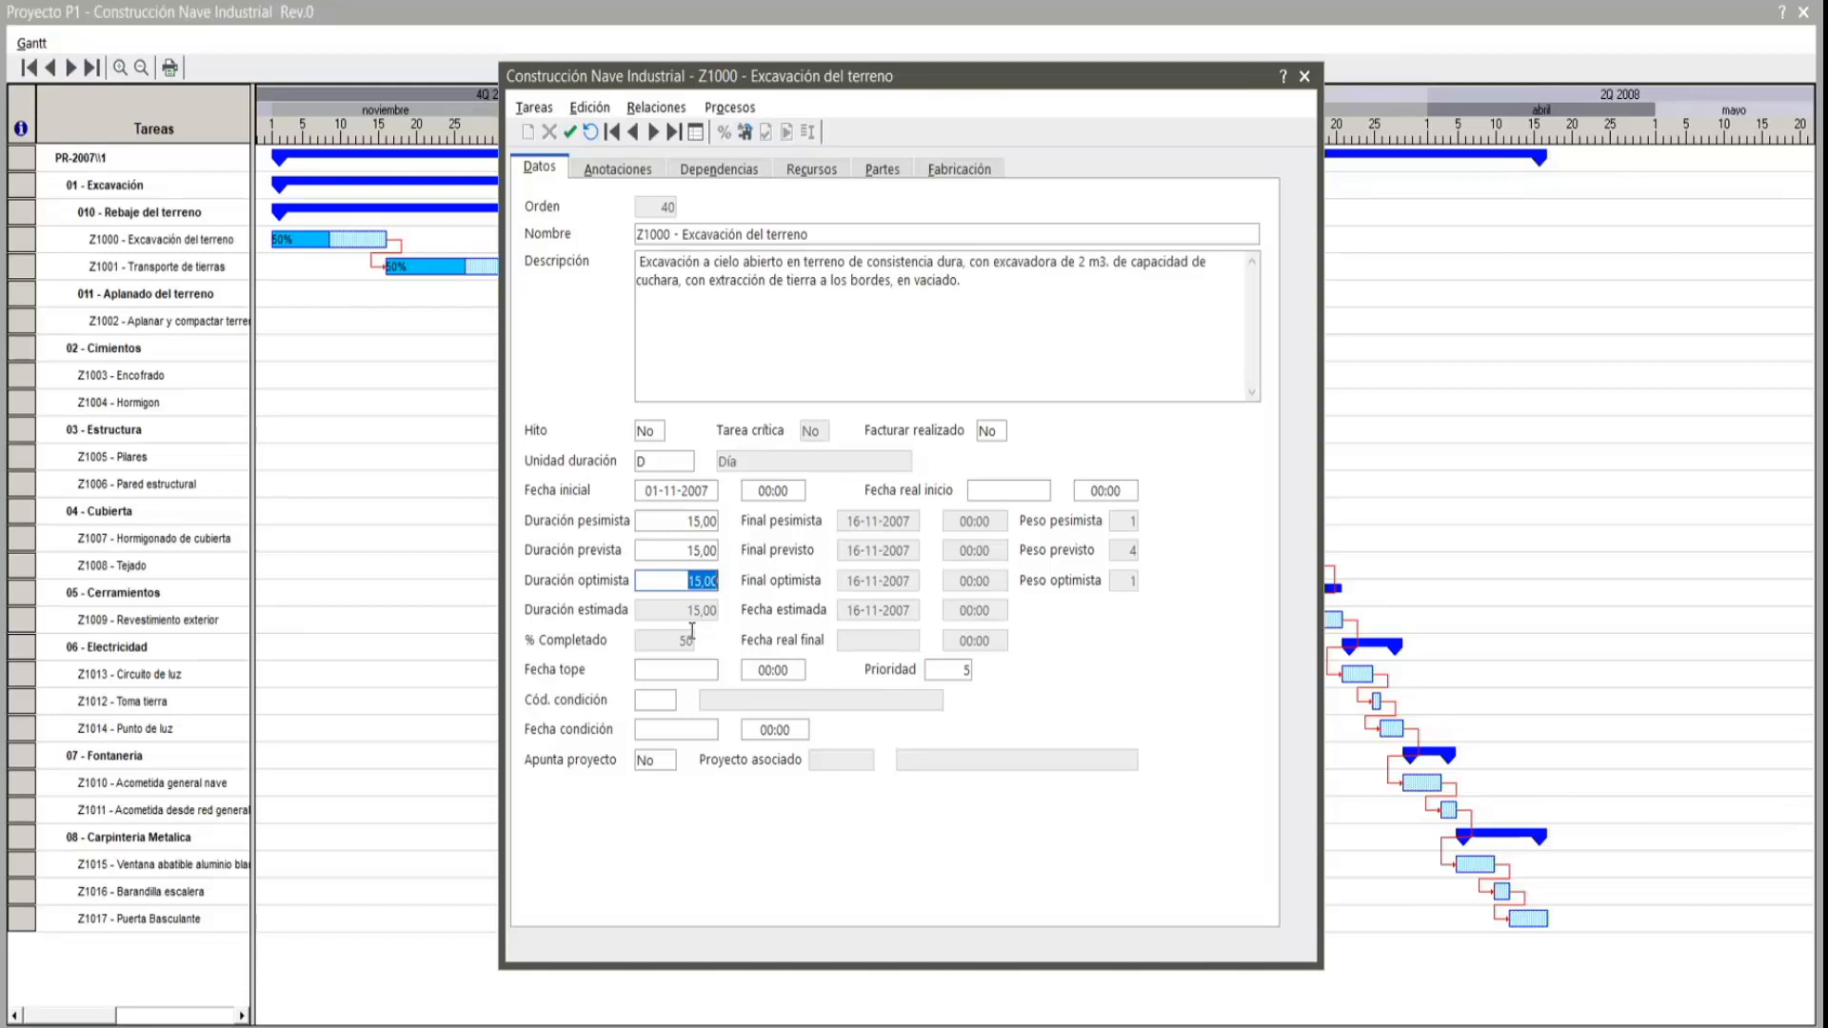
- Review the Anotaciones, Dependencias, Recursos, Partes and Fabricación of task Z1000, and close the task and the Gantt chart
left_click(638, 169)
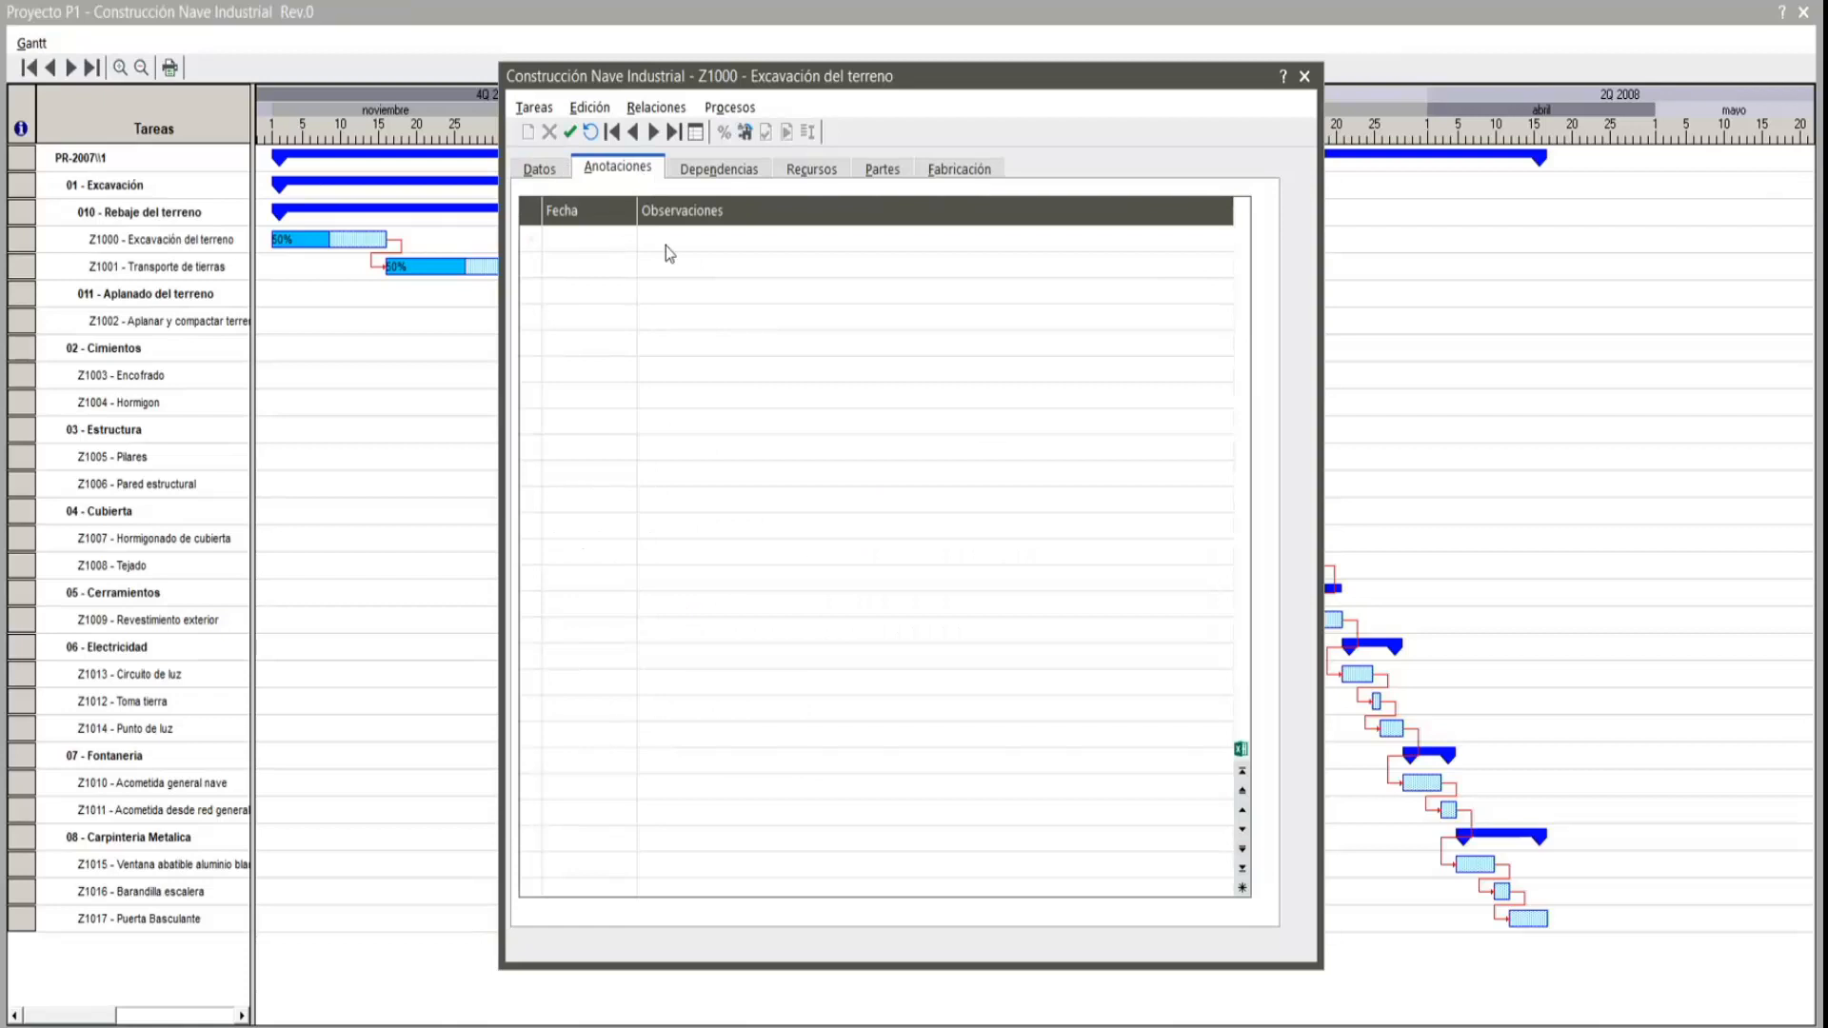
left_click(585, 244)
left_click(735, 172)
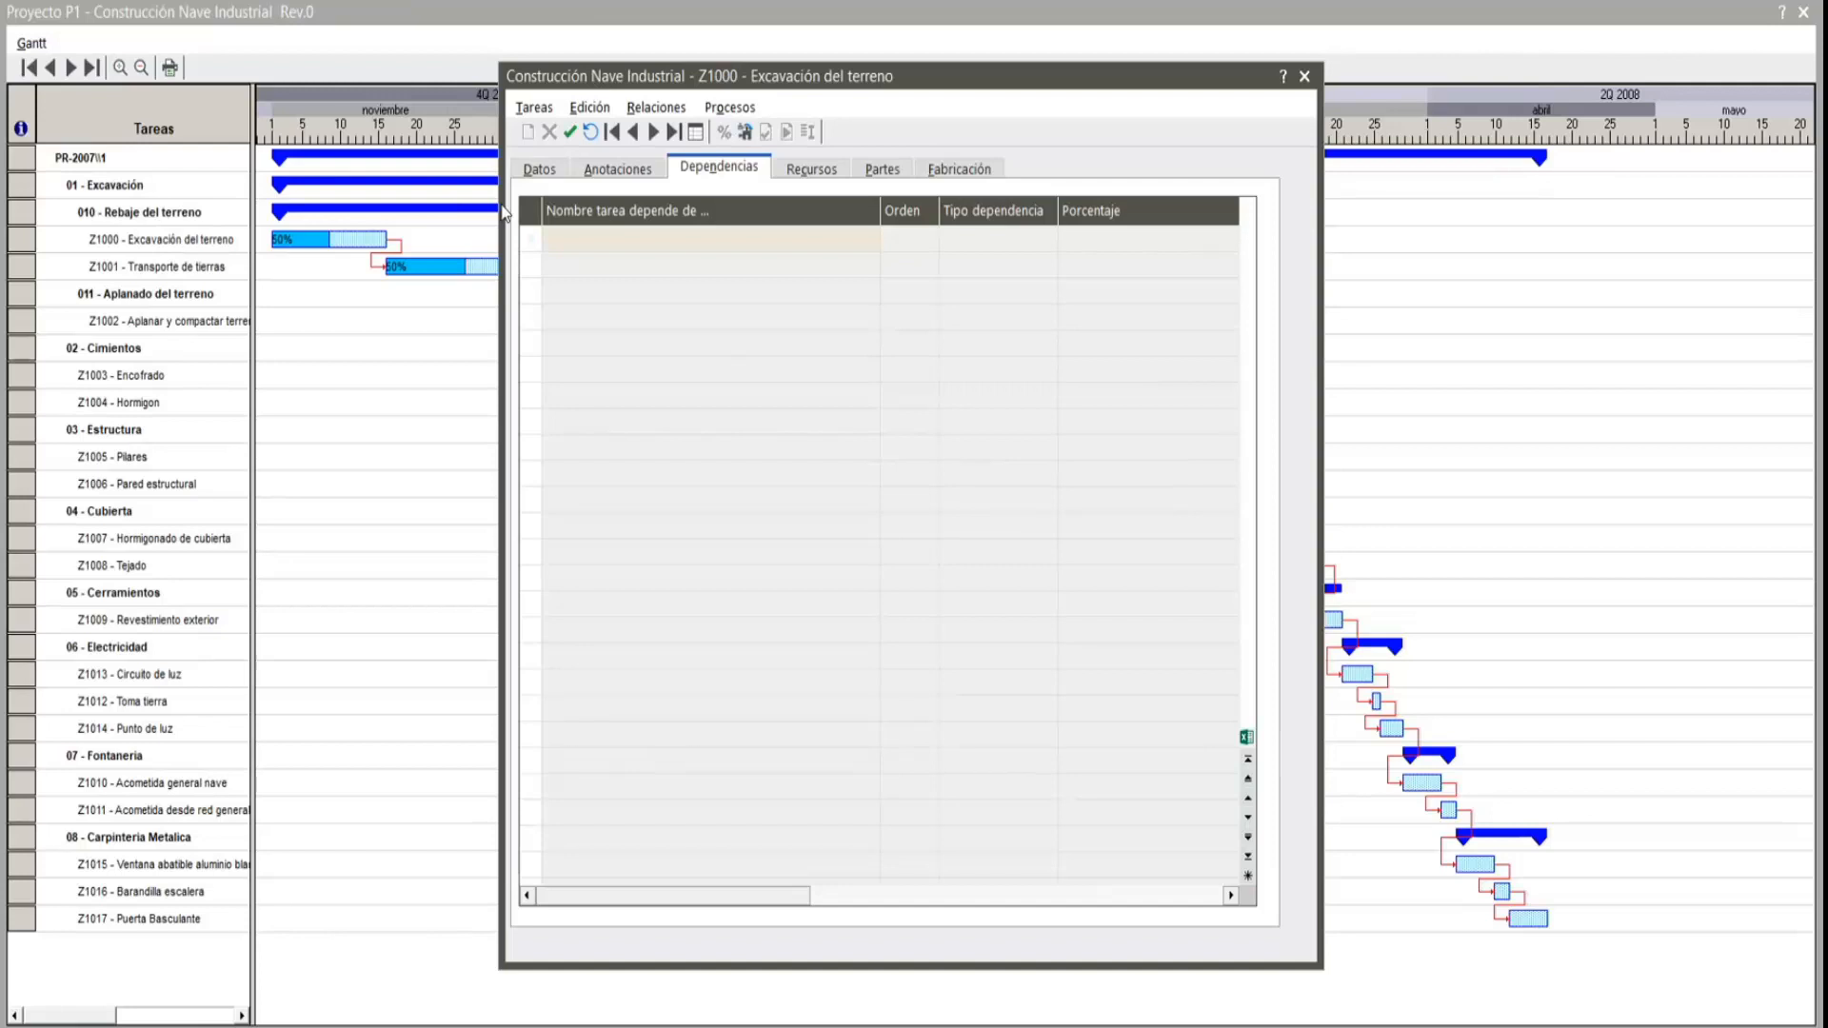
left_click(804, 171)
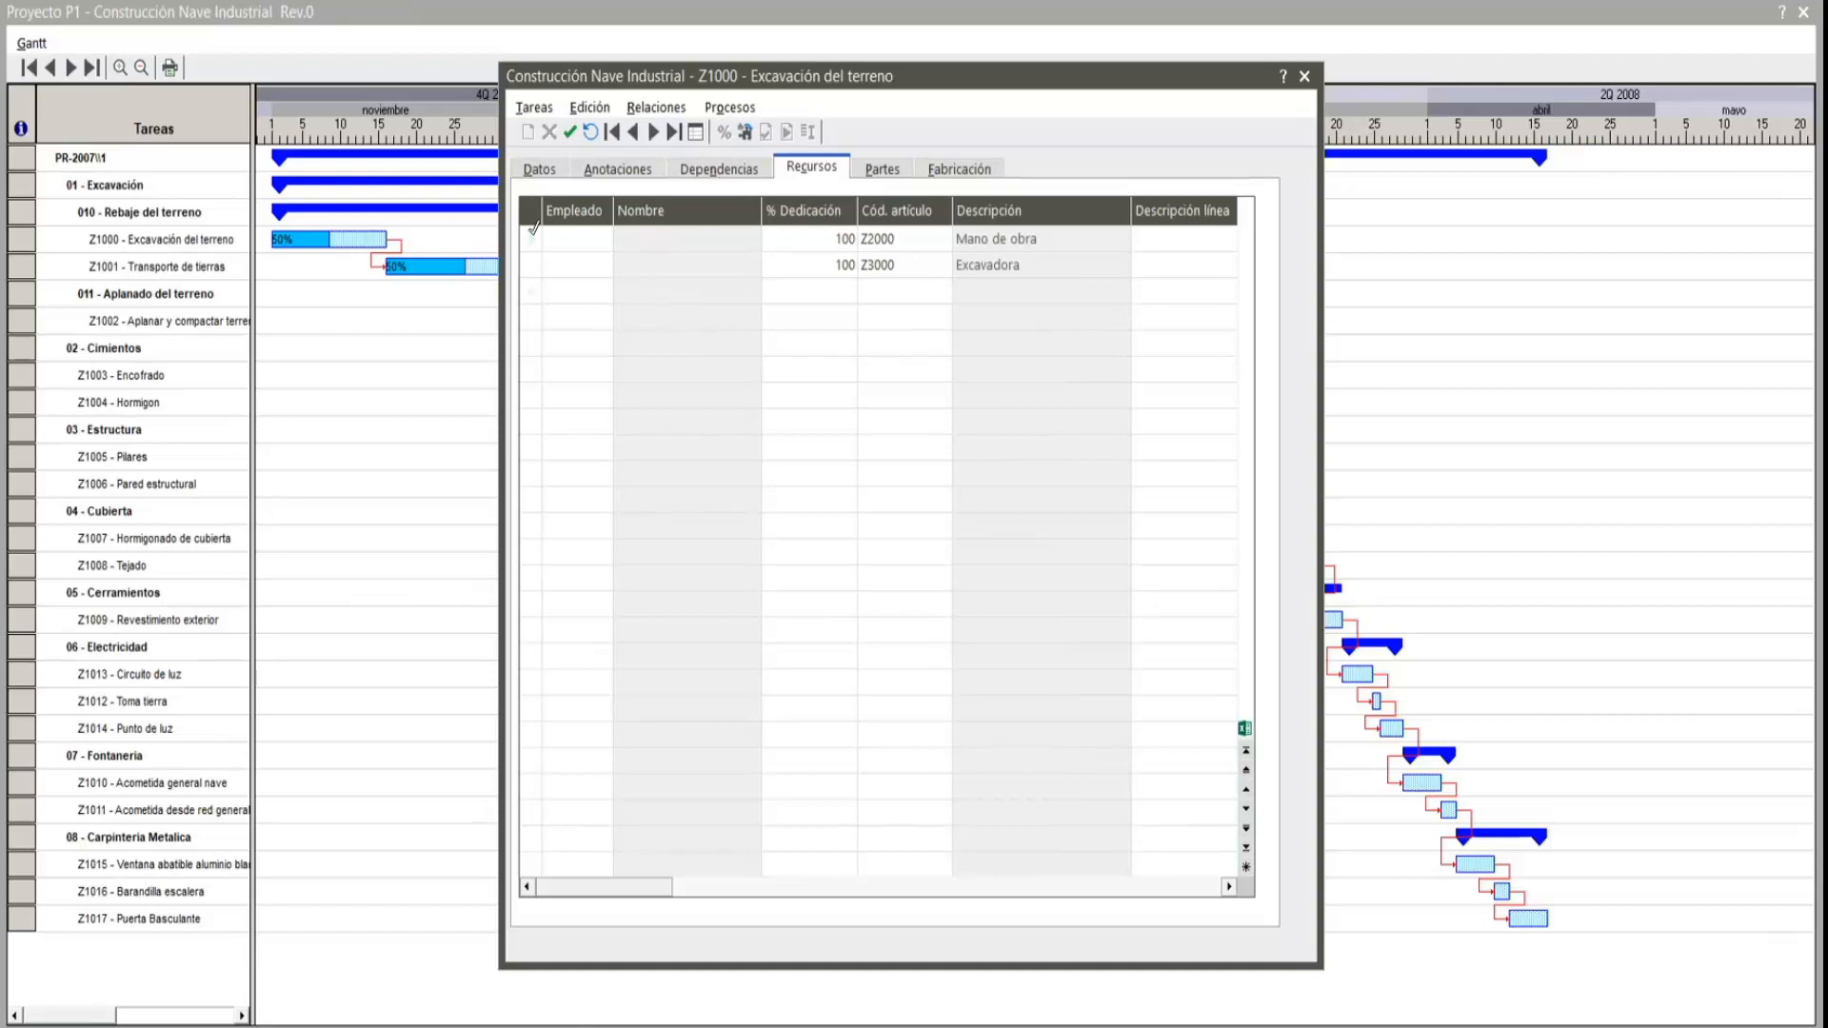
left_click(893, 175)
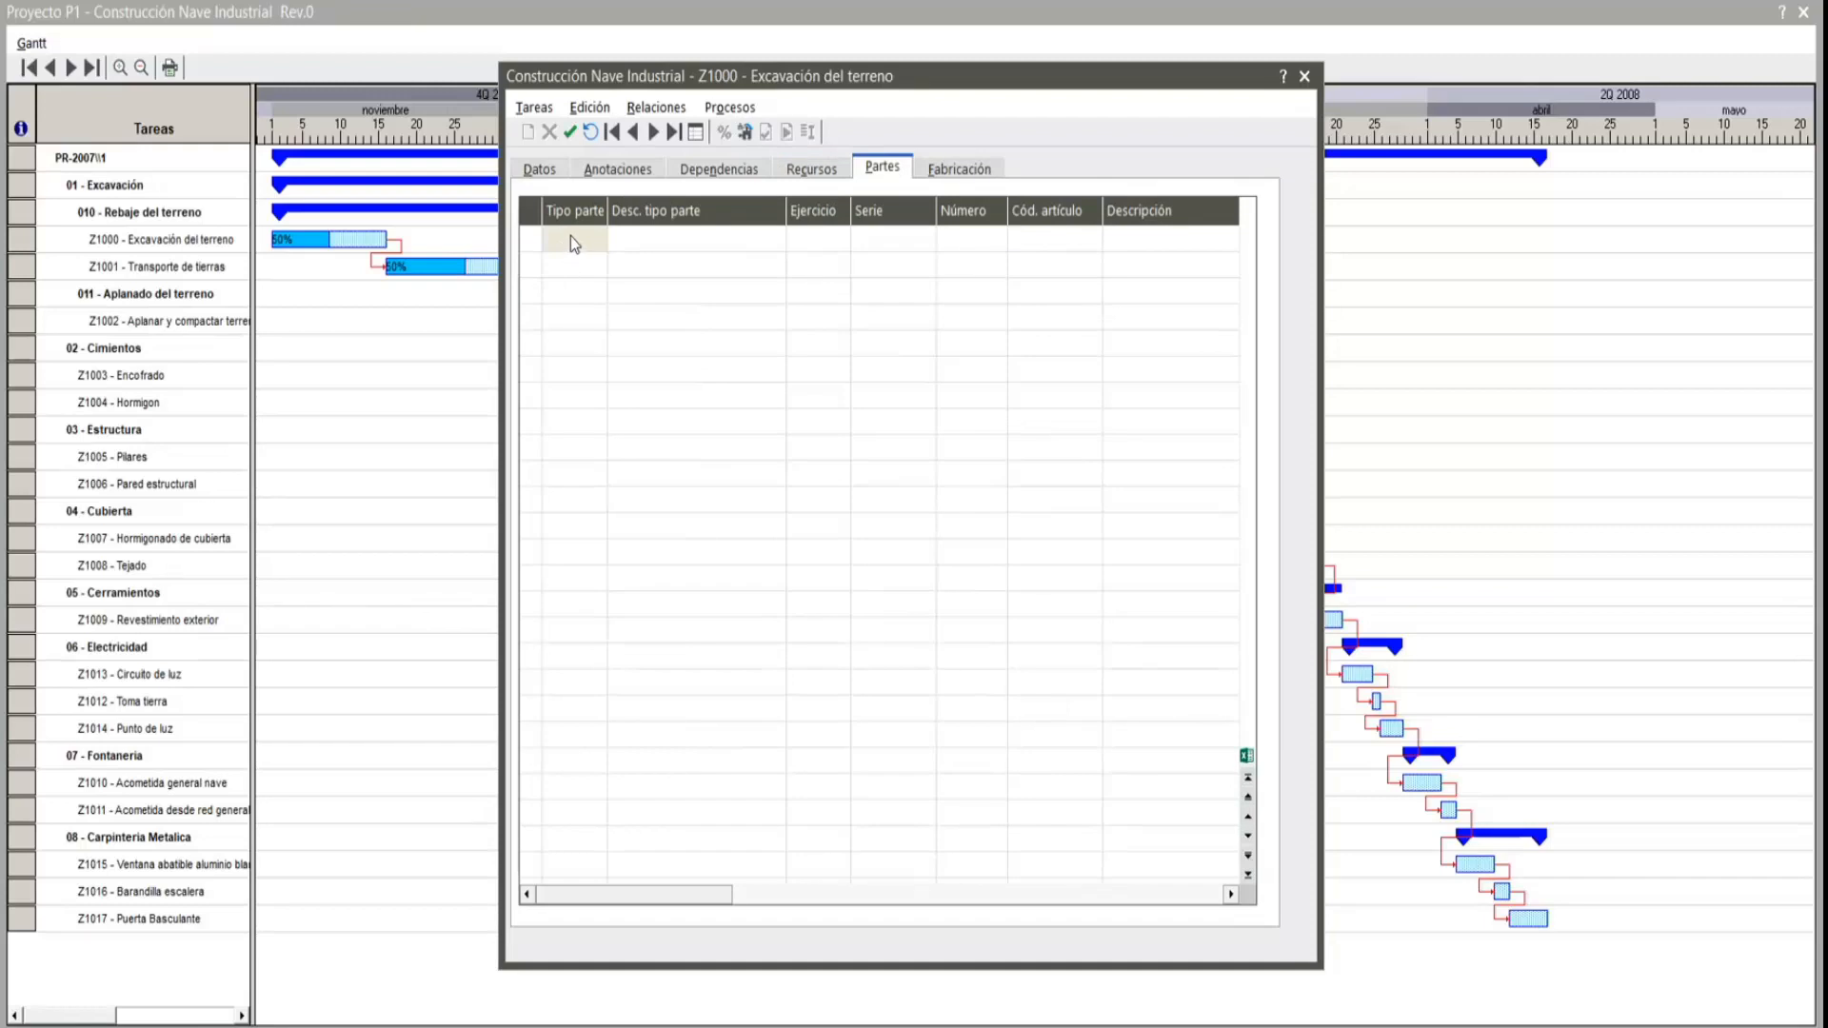
left_click(950, 172)
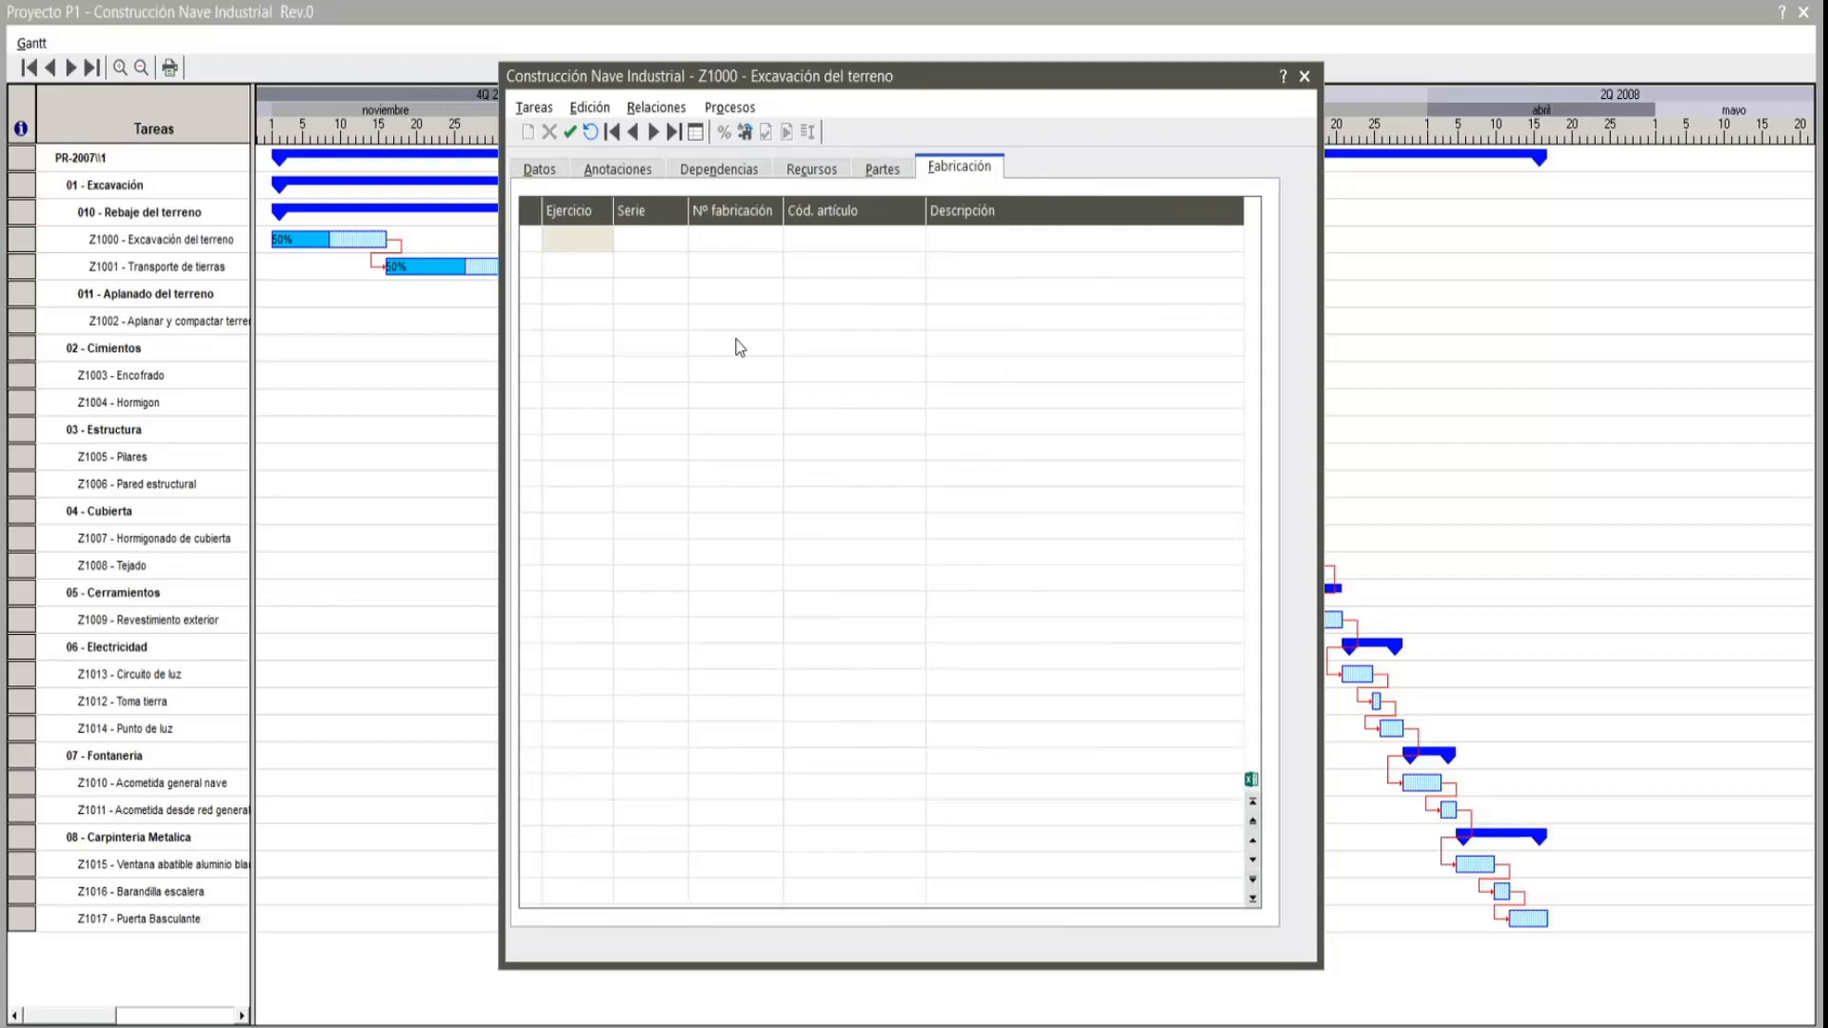
left_click(1305, 76)
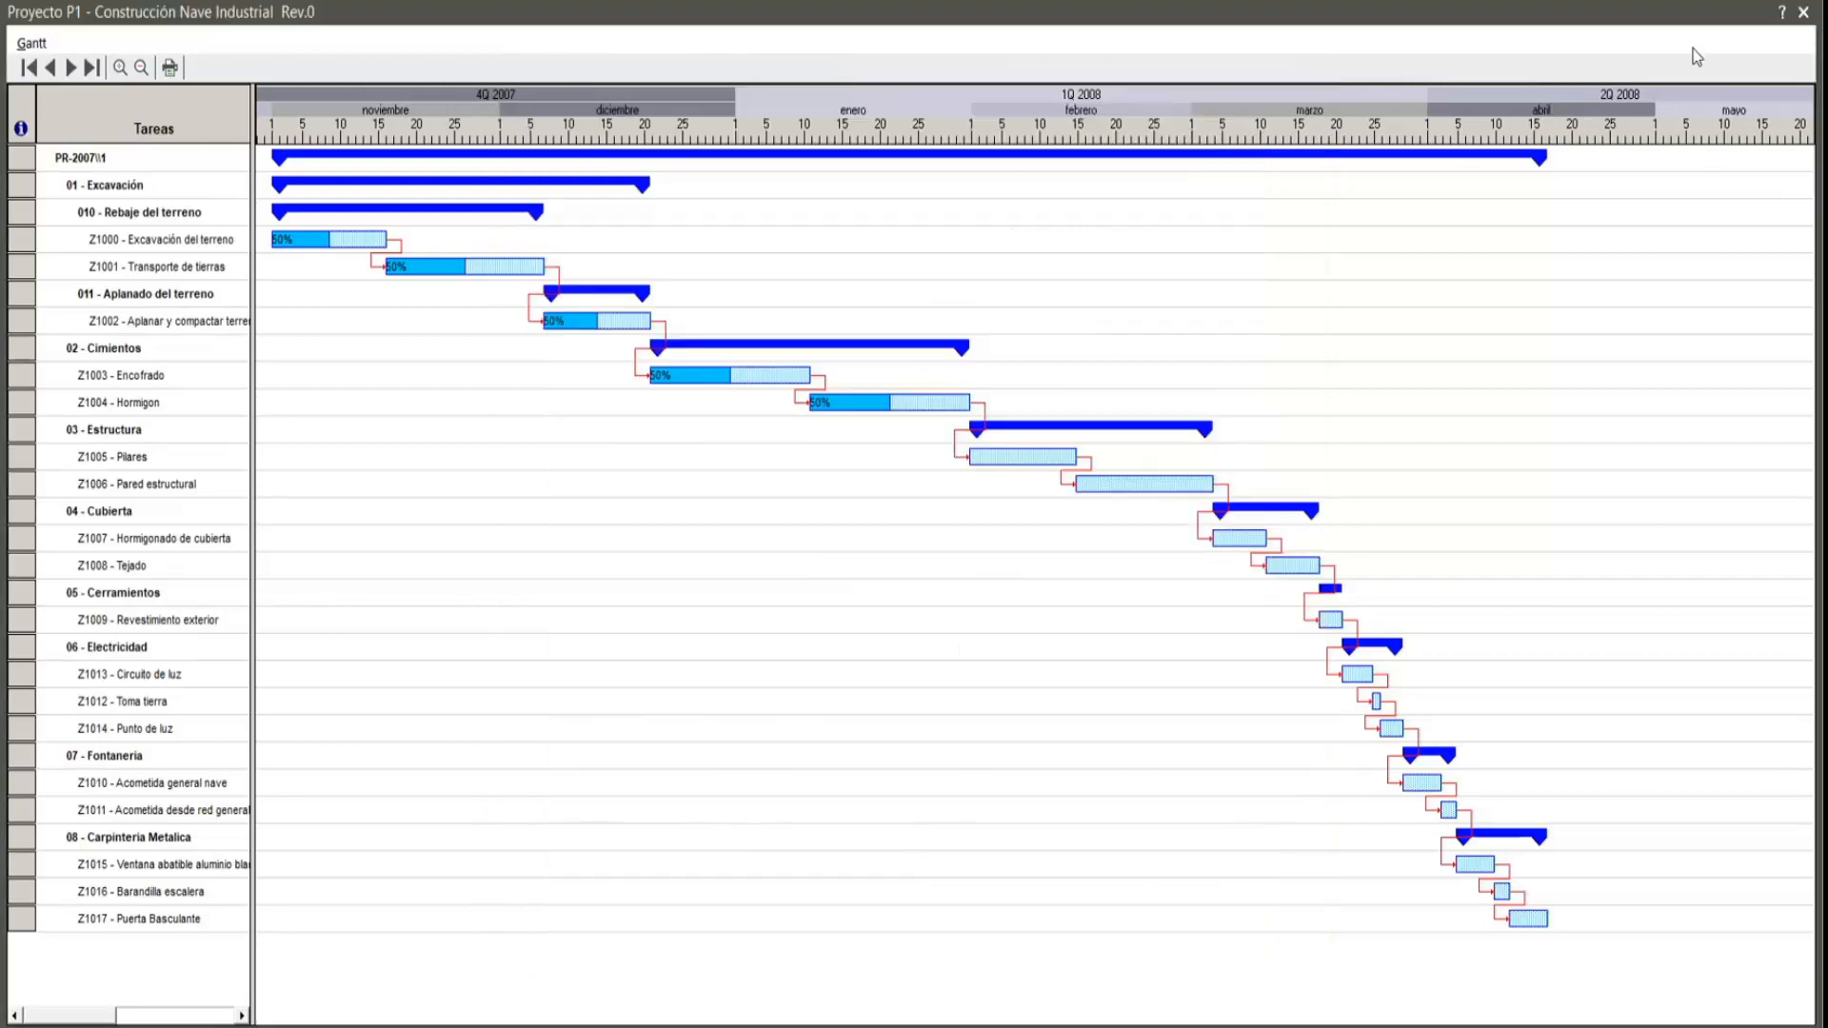
left_click(1802, 13)
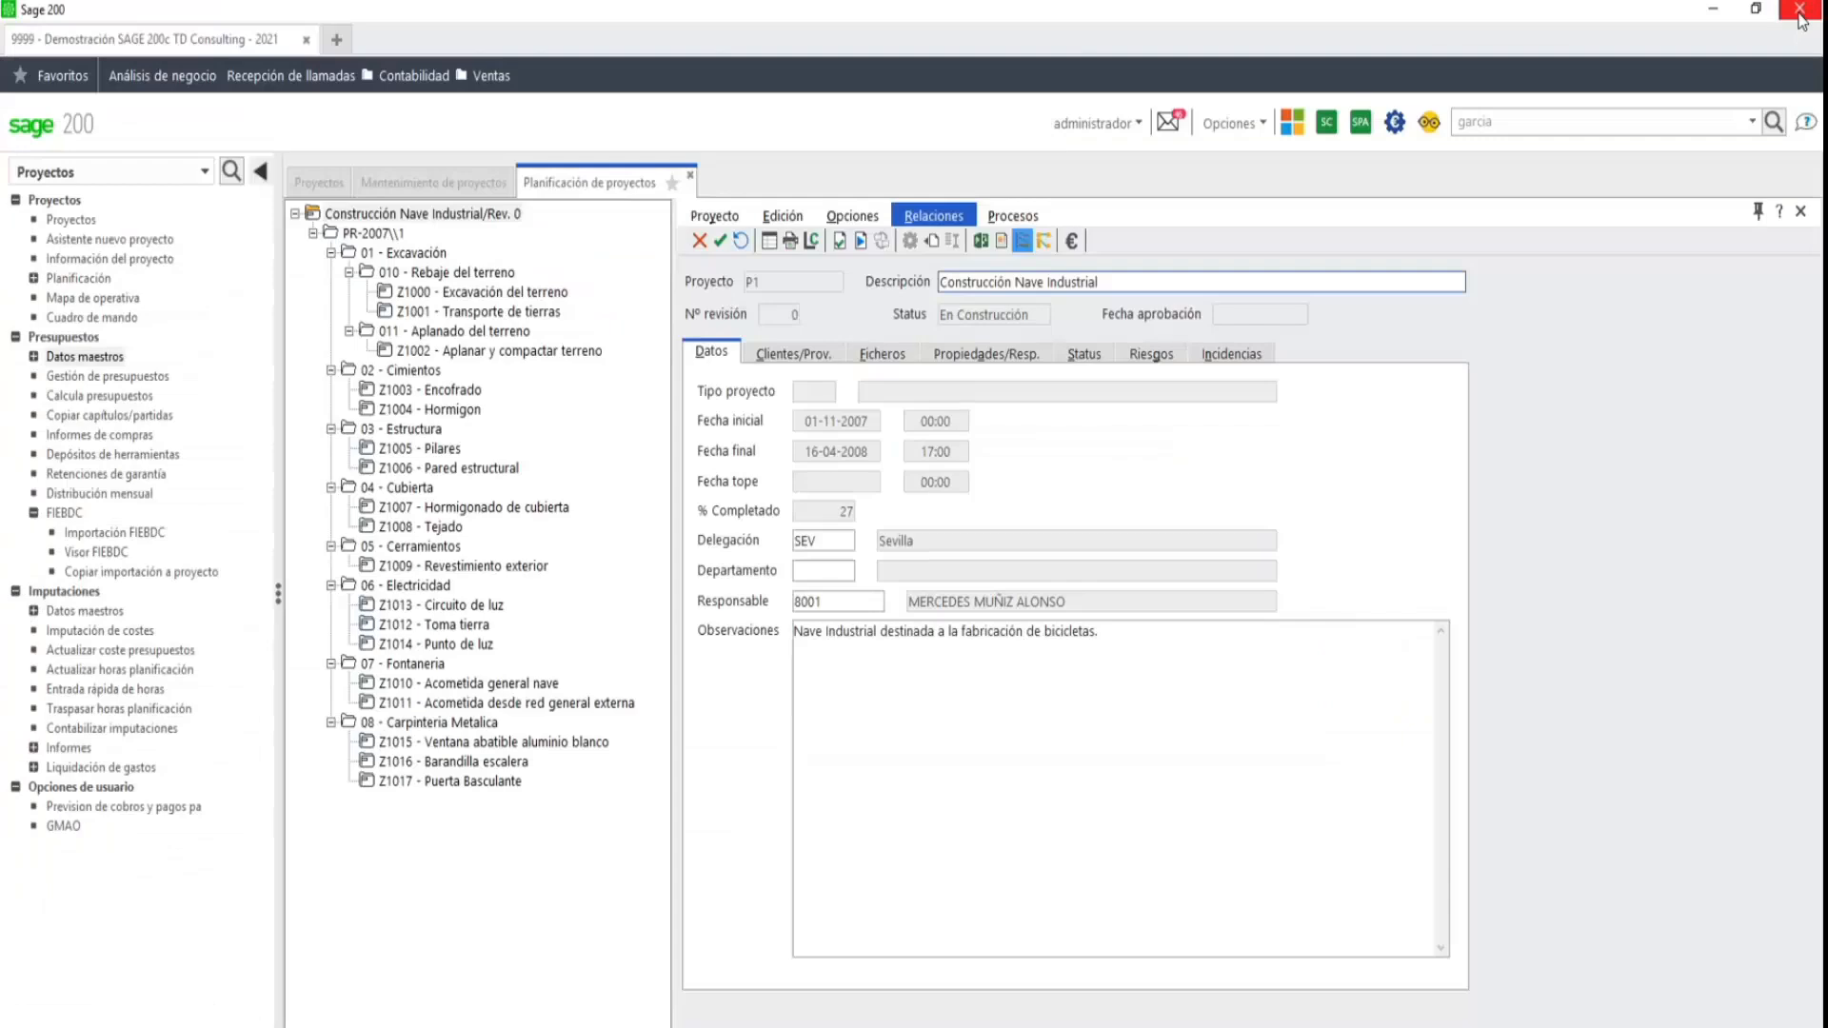
- Open the project's Pert diagram, move the nodes Z1000 to Z1007 below the original row, view the FIN node and close the diagram
left_click(1043, 245)
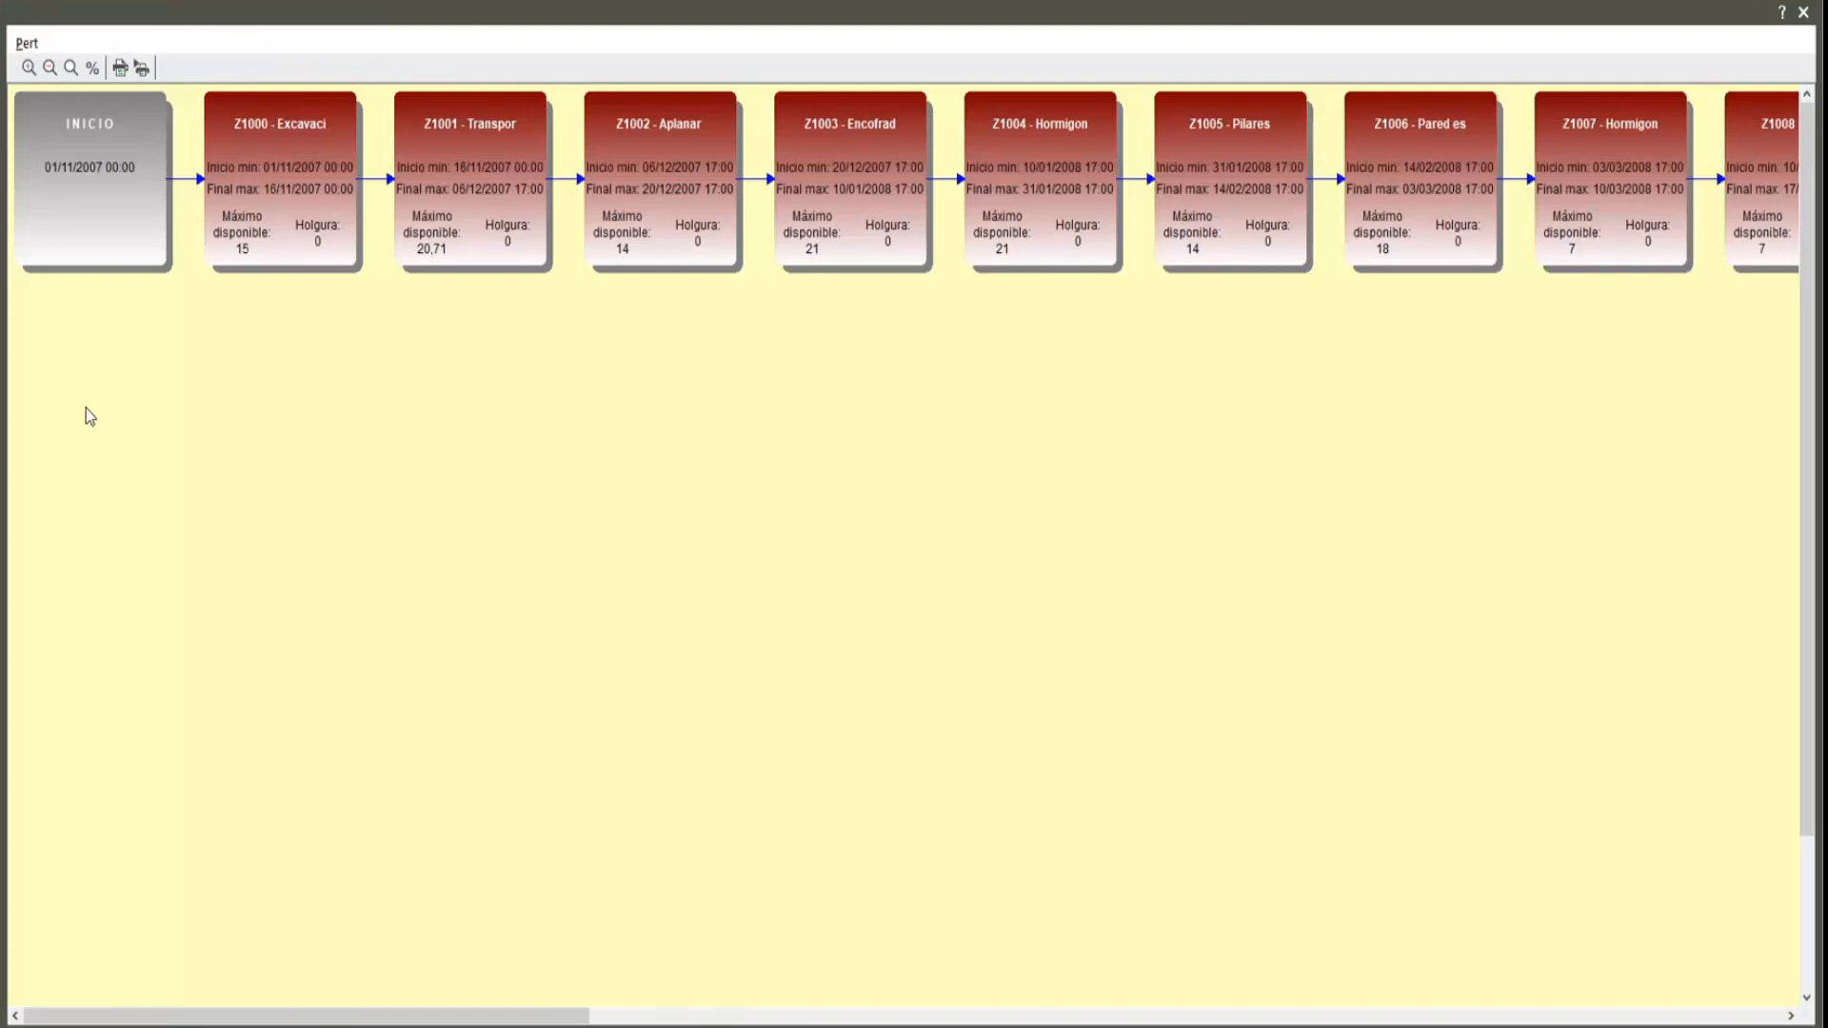
left_click_drag(311, 240, 195, 537)
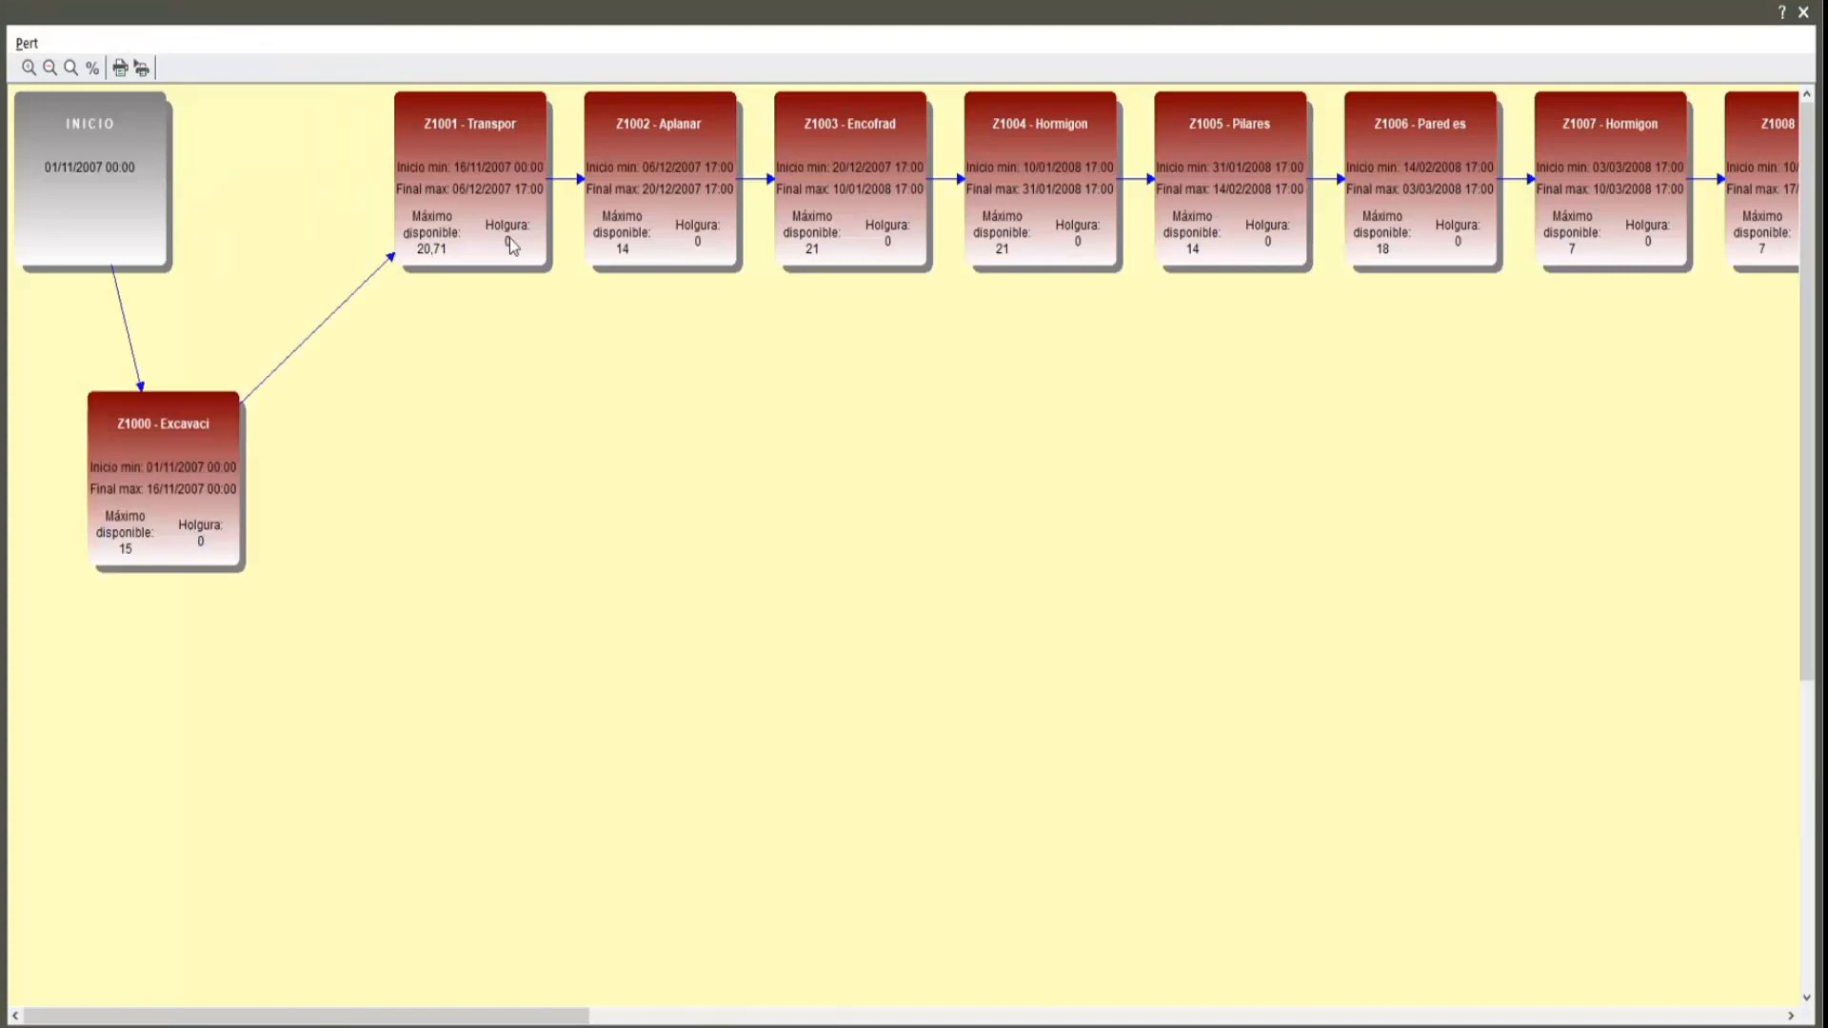
left_click_drag(515, 246, 512, 622)
left_click_drag(714, 241, 824, 557)
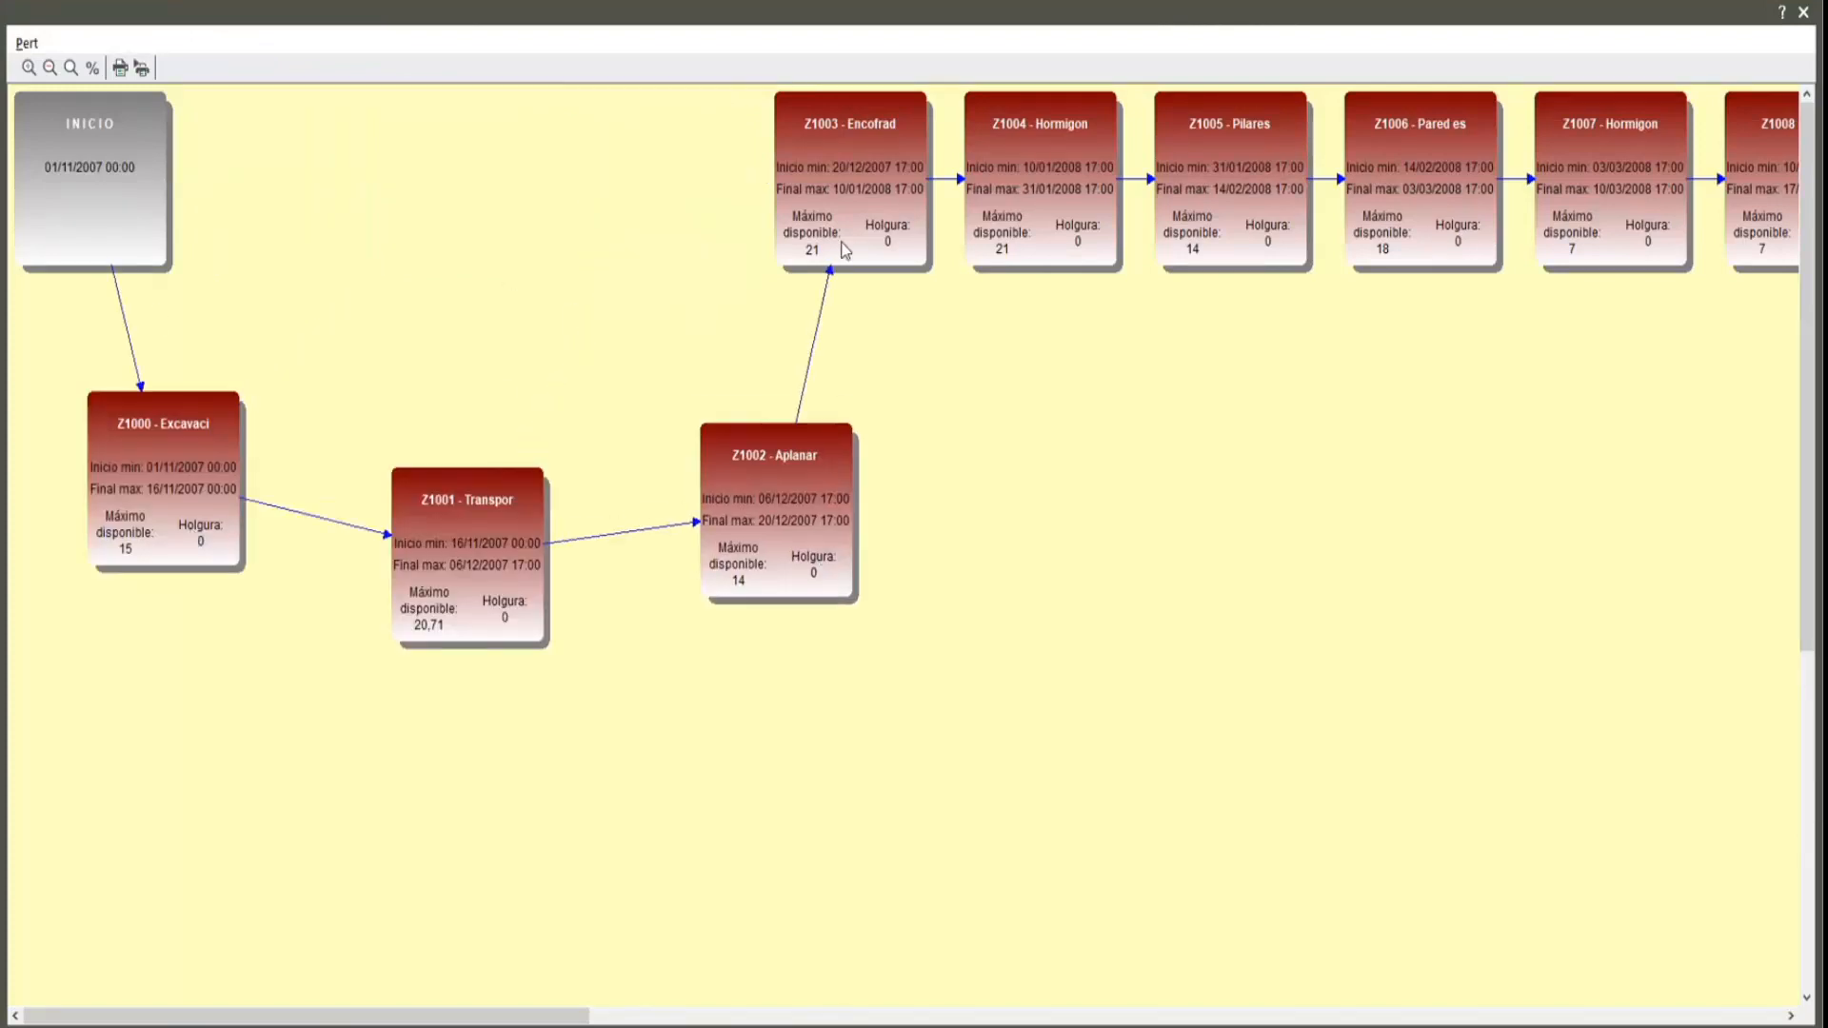
left_click_drag(846, 246, 1075, 590)
left_click_drag(1046, 234, 983, 885)
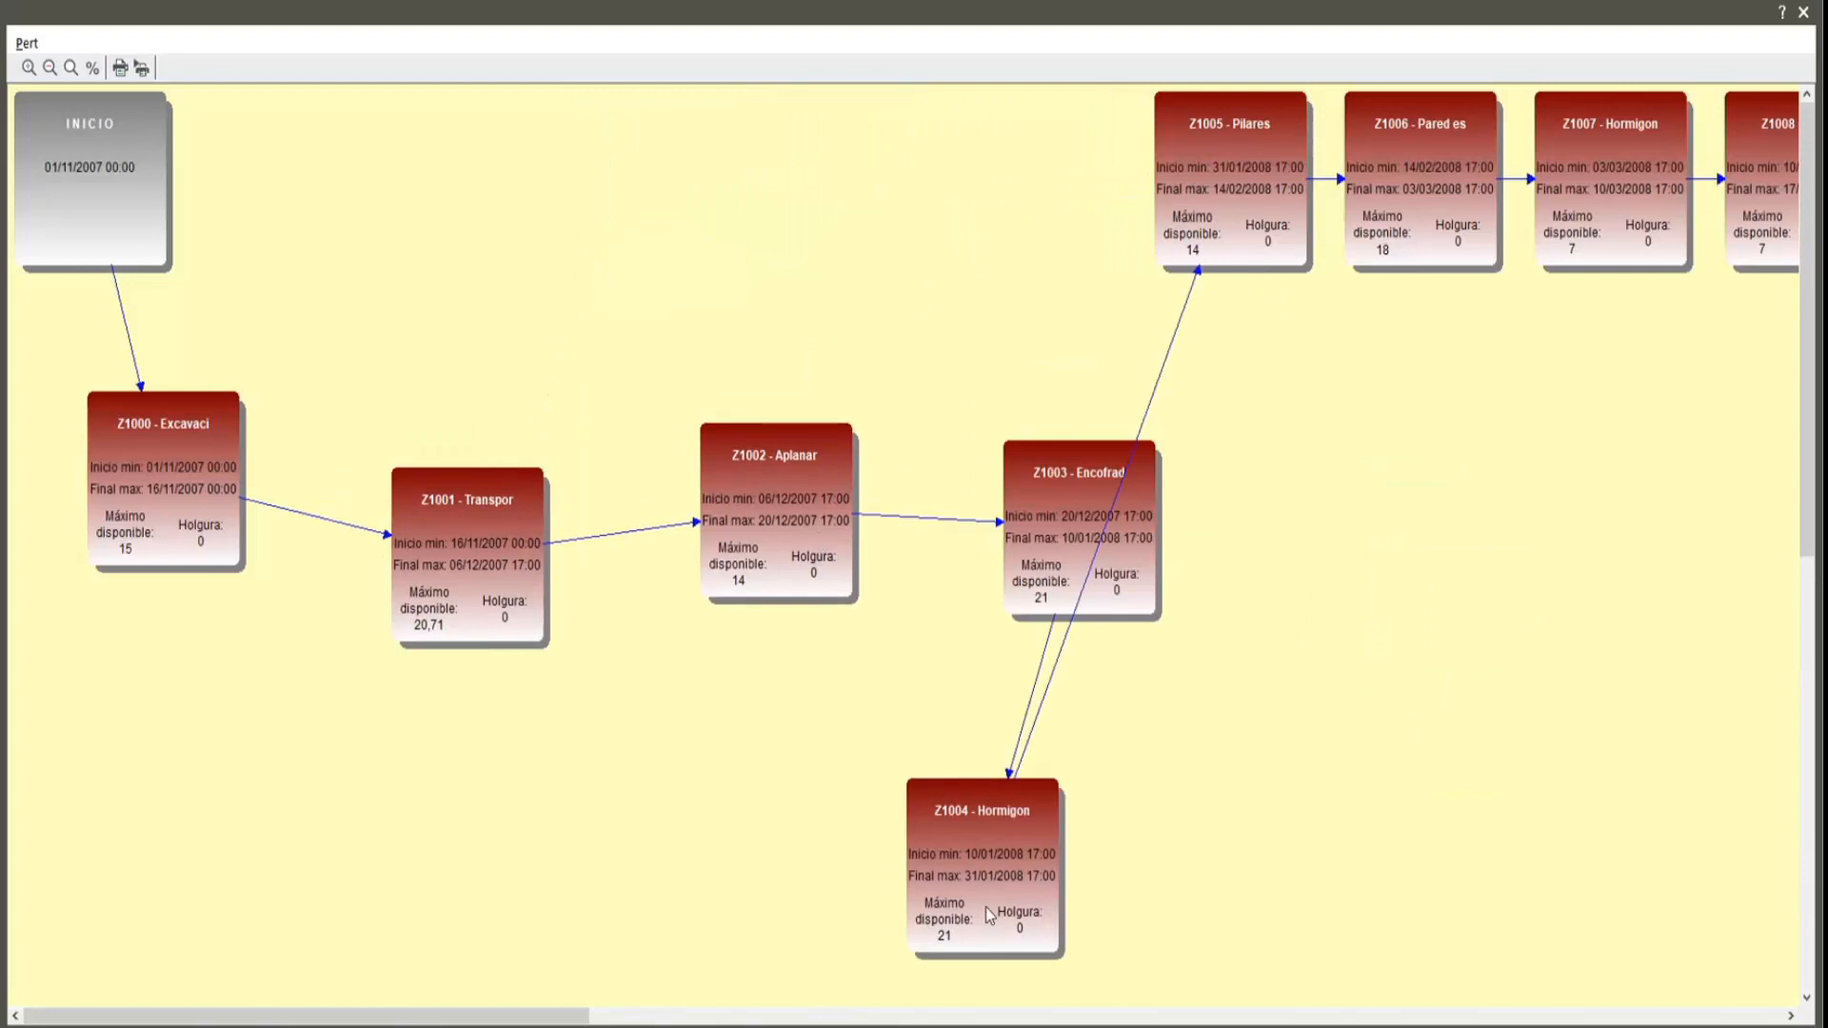
left_click(1272, 243)
left_click_drag(1365, 514, 1393, 891)
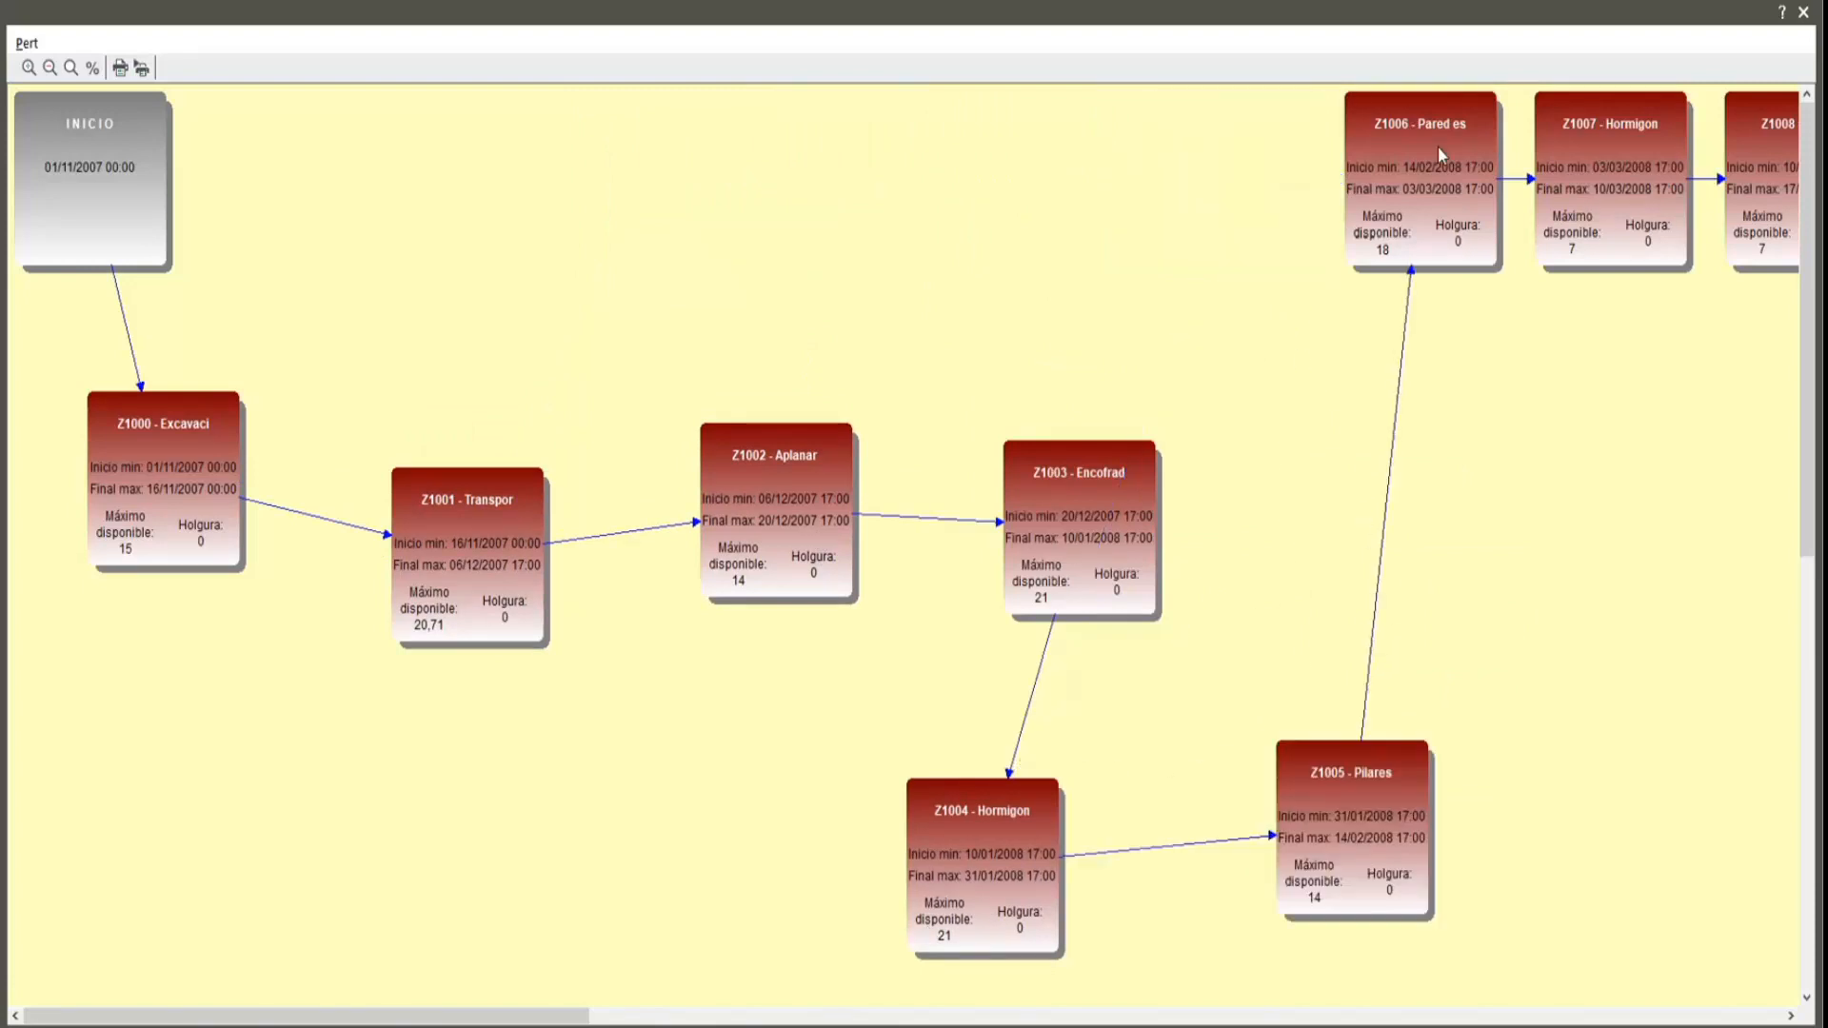
left_click_drag(1439, 181, 1628, 858)
left_click_drag(1601, 198, 1747, 778)
left_click_drag(493, 1024, 1406, 1023)
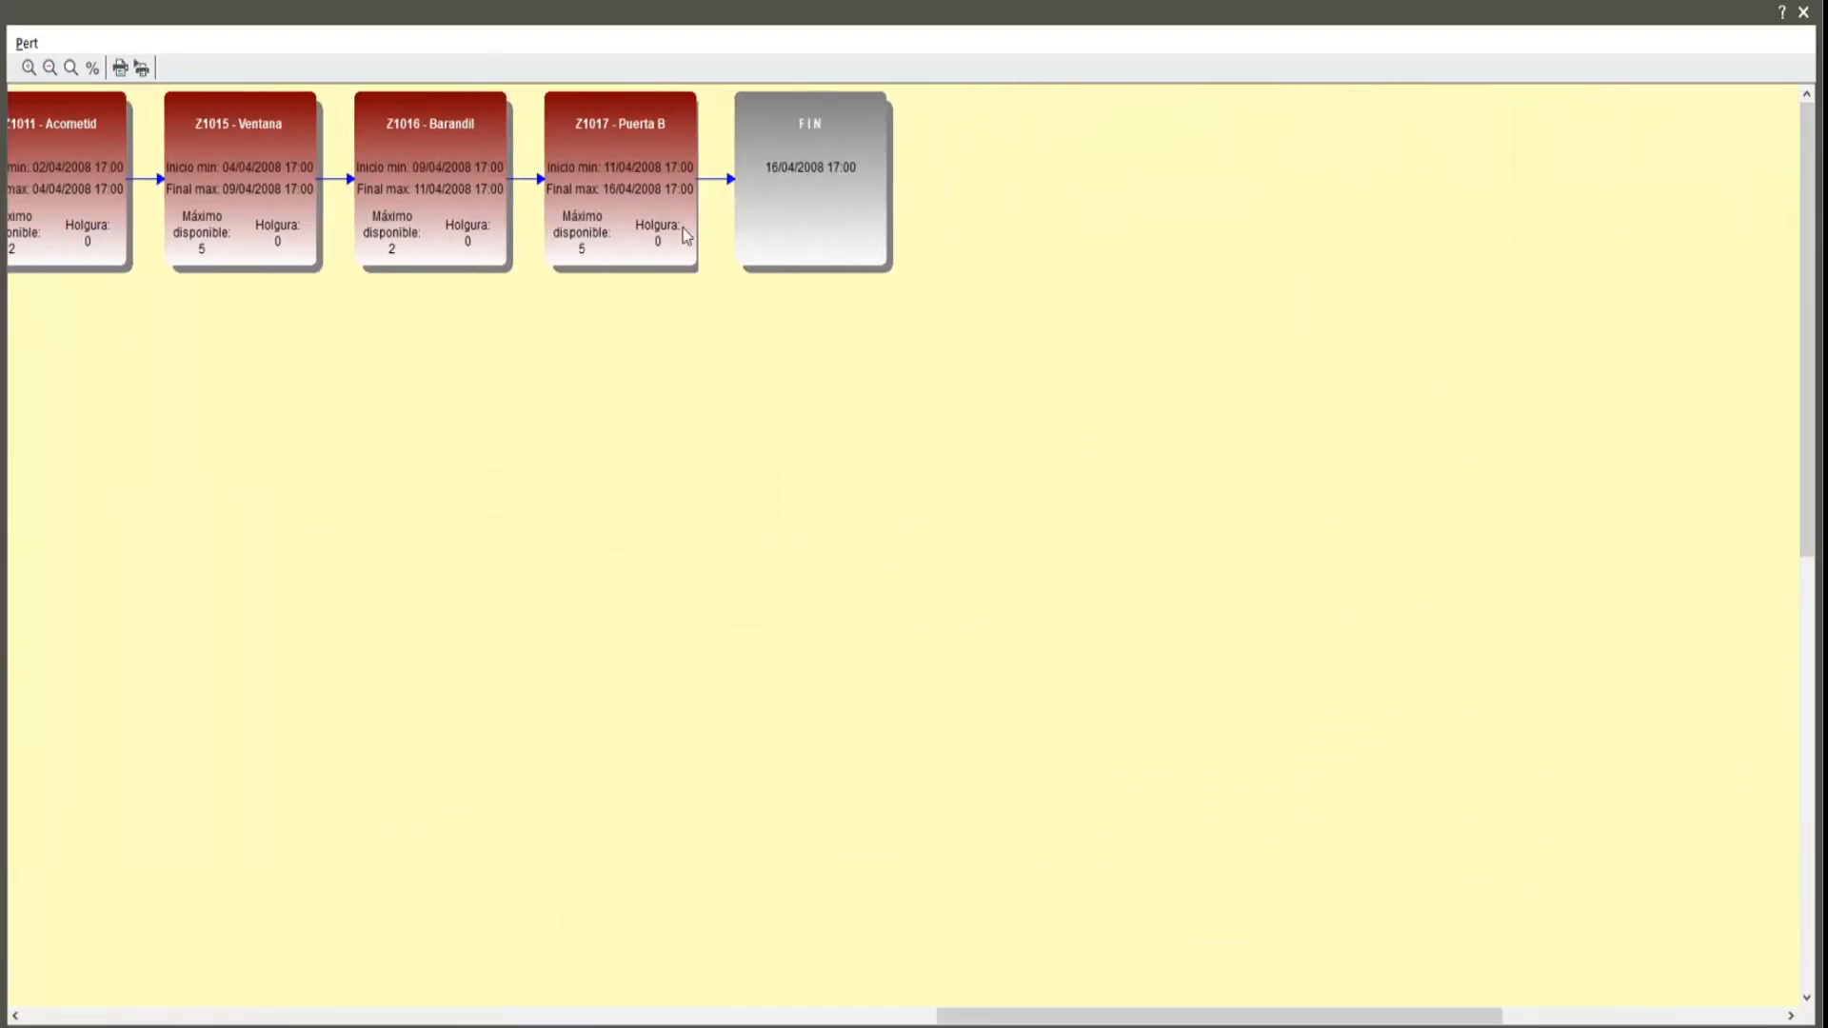
left_click(1802, 12)
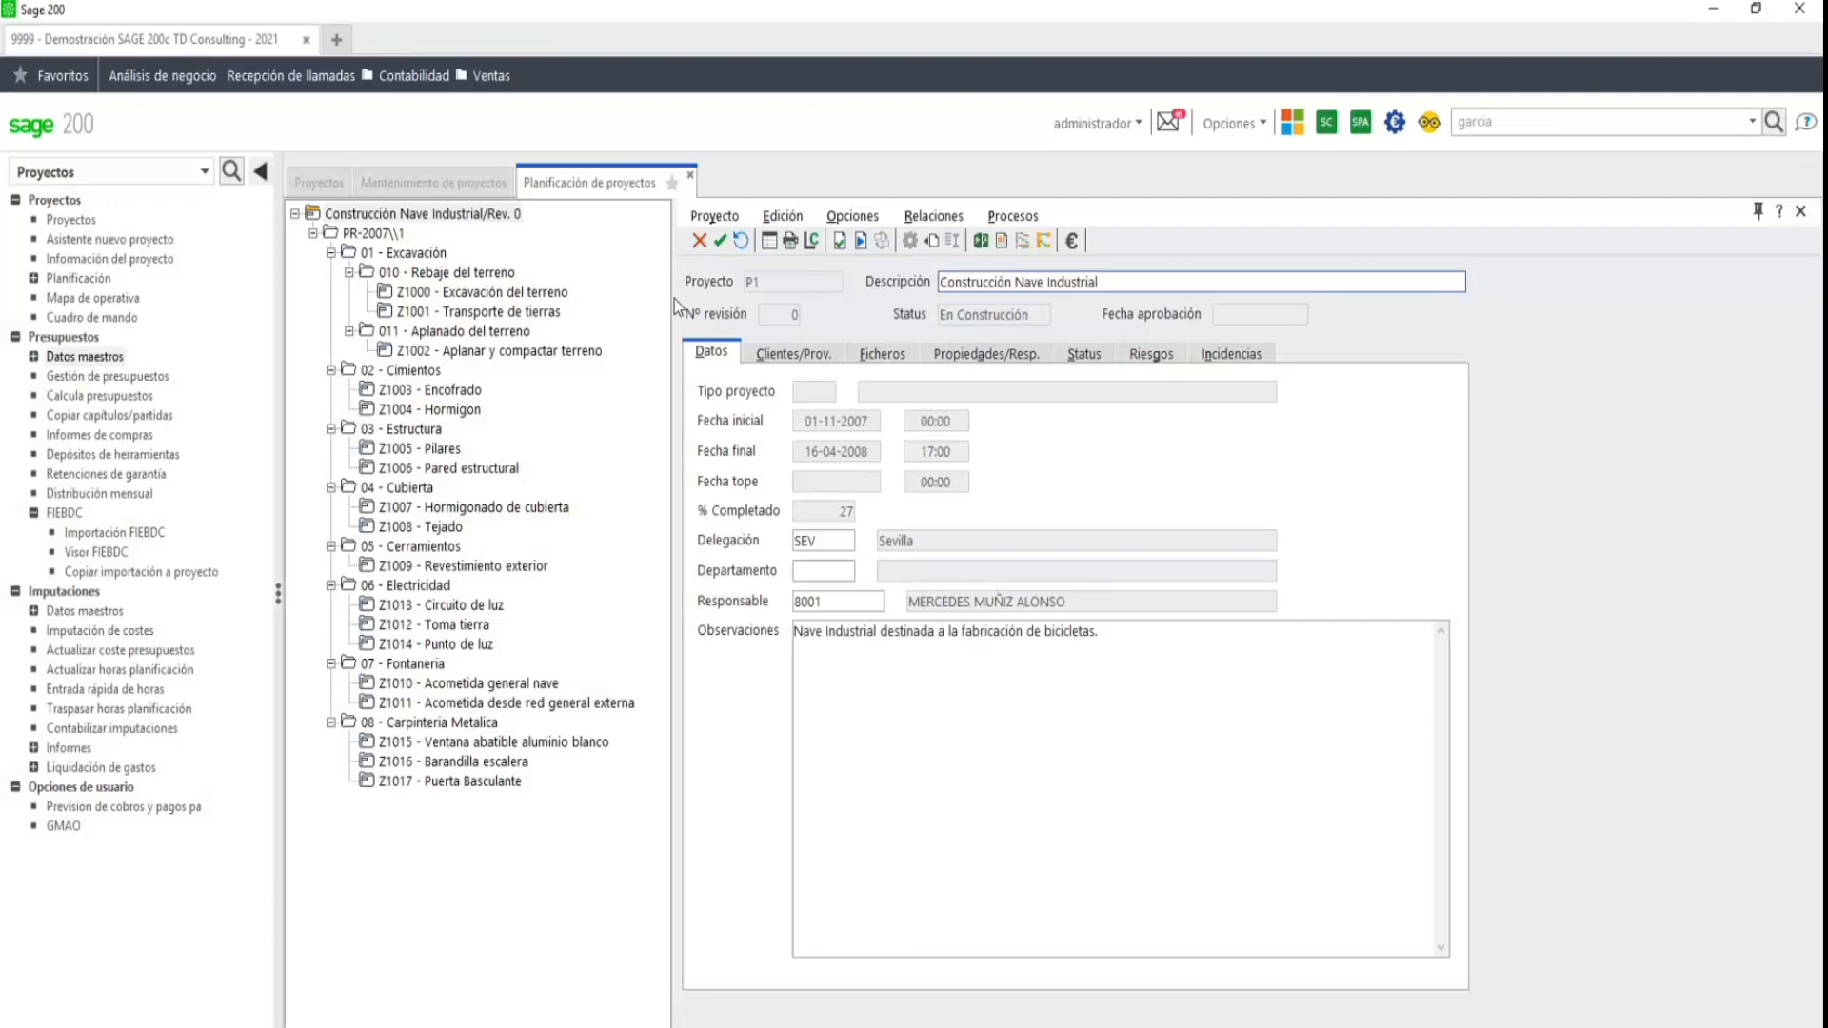
- Review the planning data of PR-2007\\1, chapter 01 - Excavación, and tasks Z1000 - Excavación del terreno and Z1001 - Transporte de tierras
left_click(393, 238)
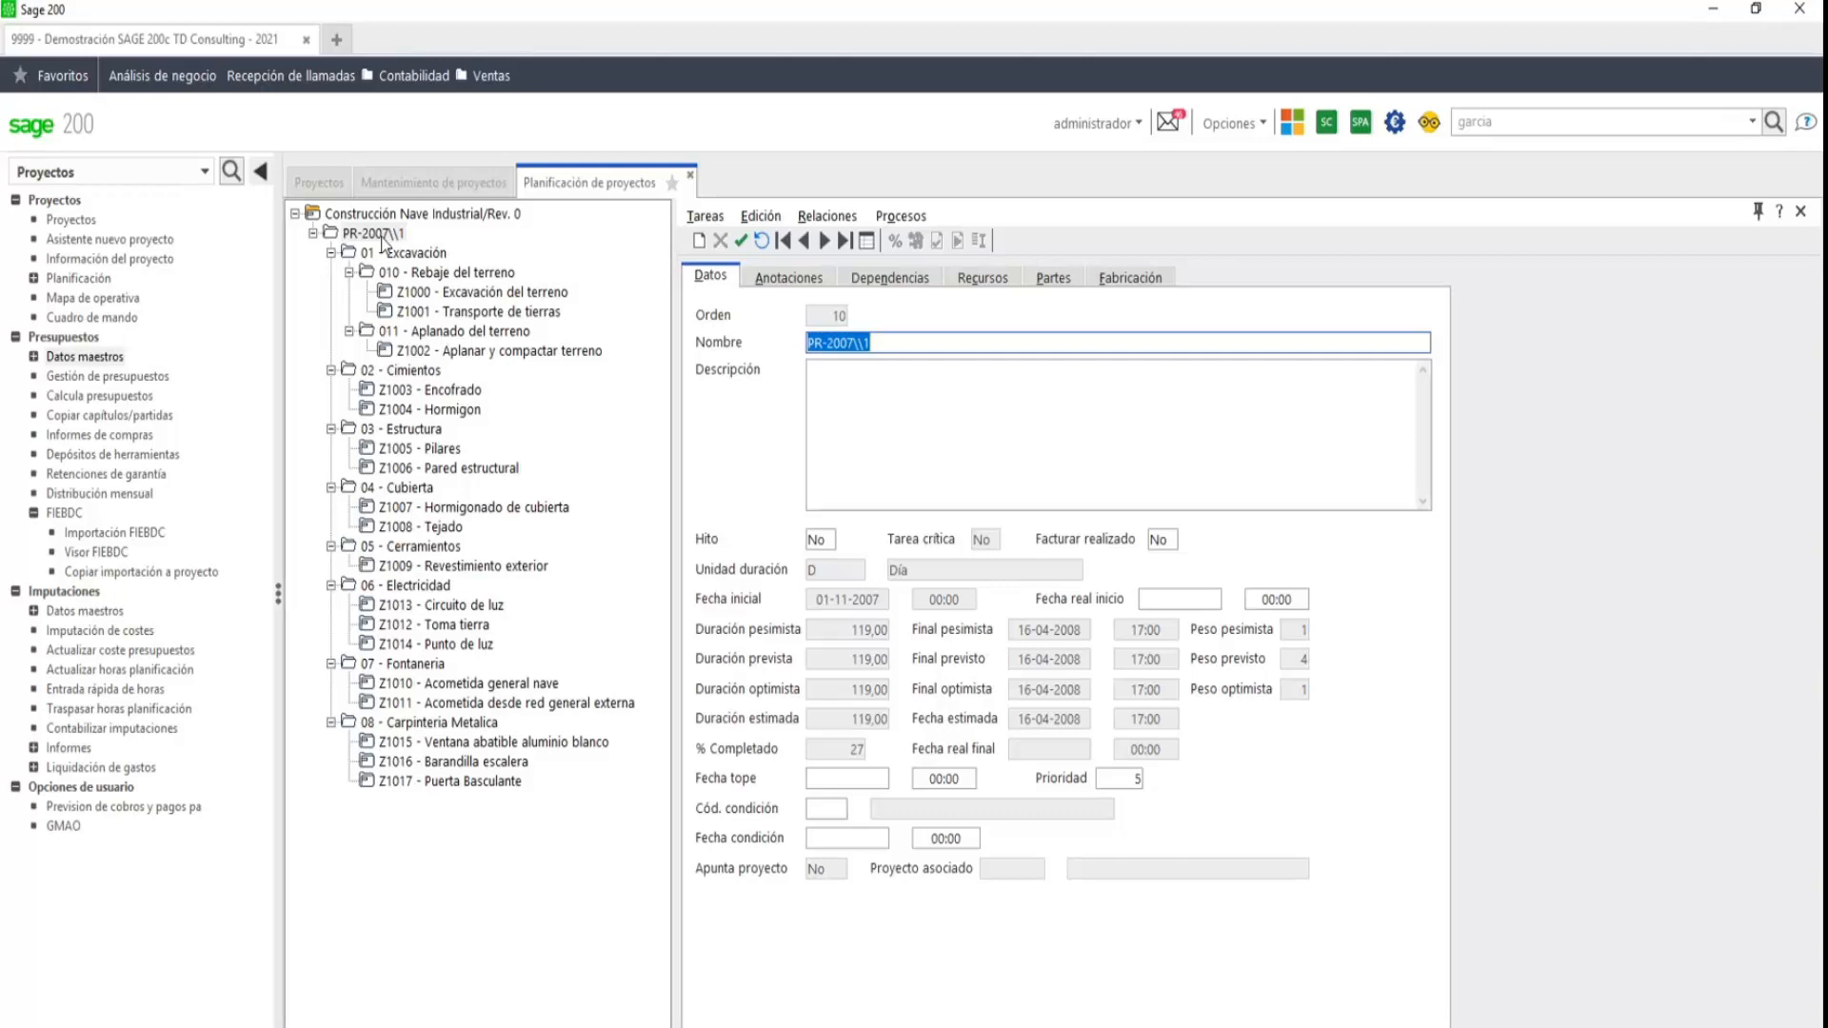
left_click(441, 256)
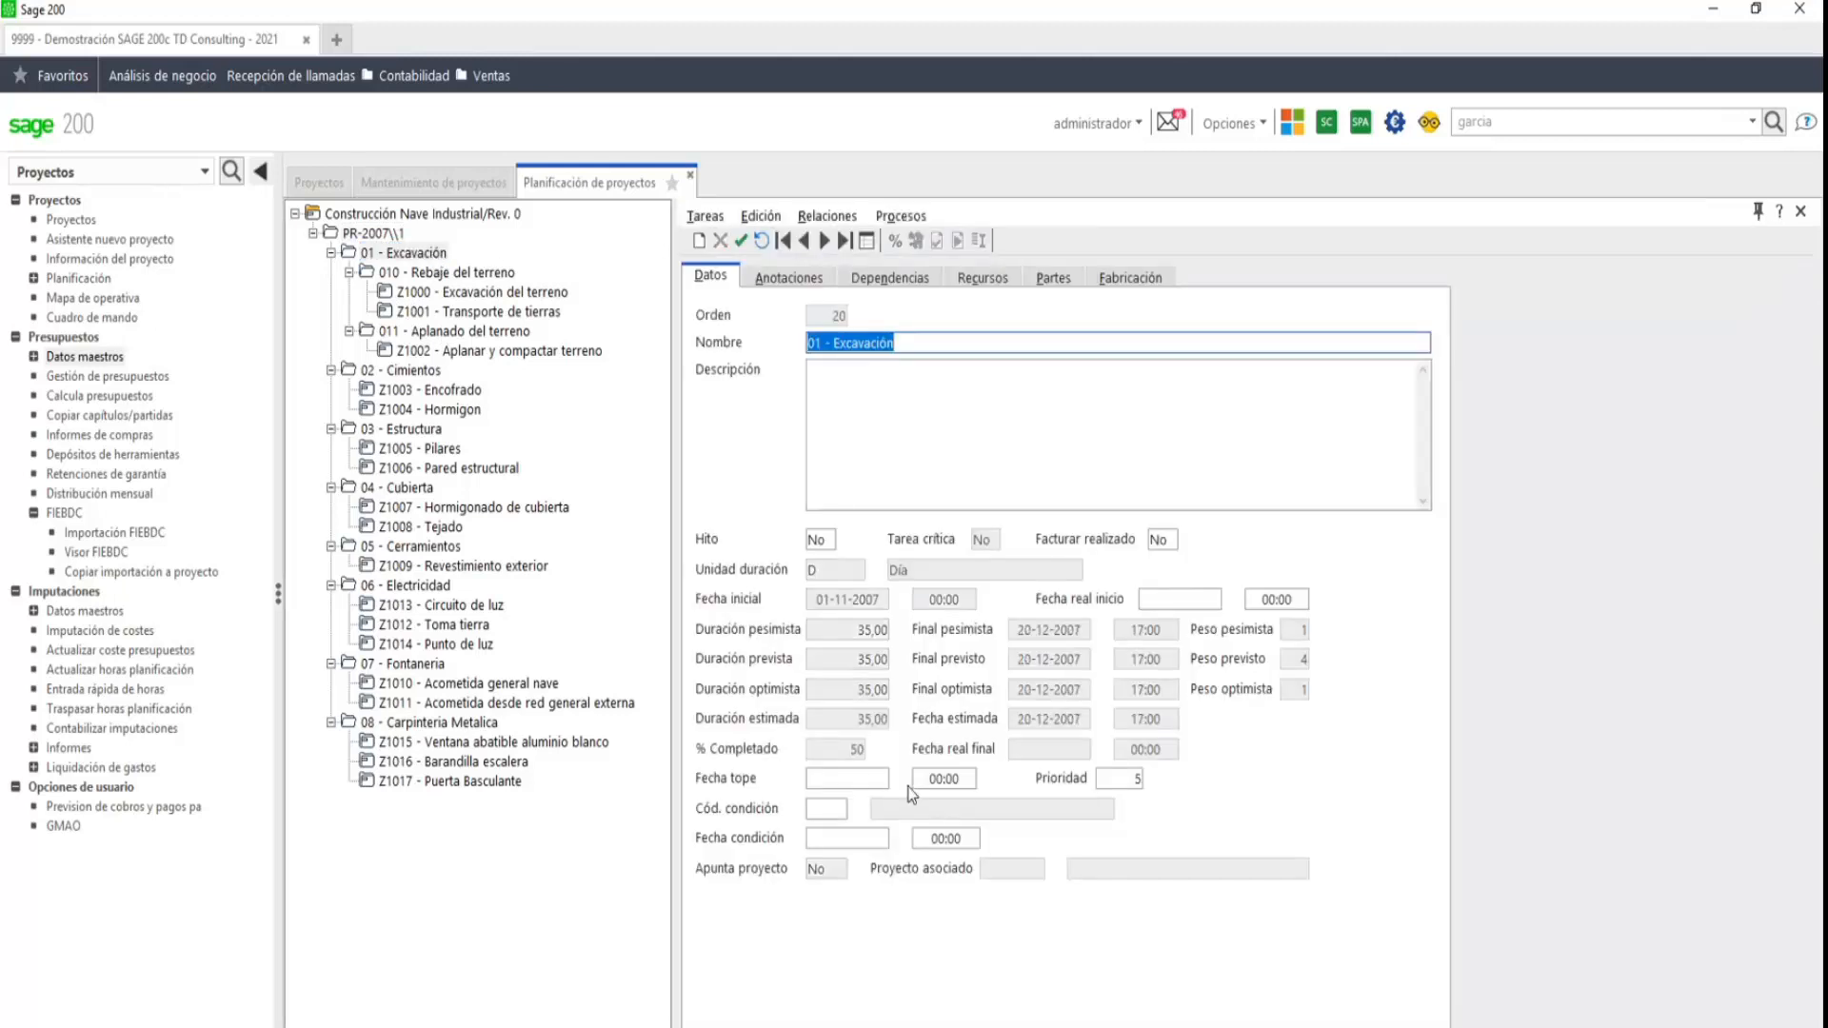
left_click(513, 293)
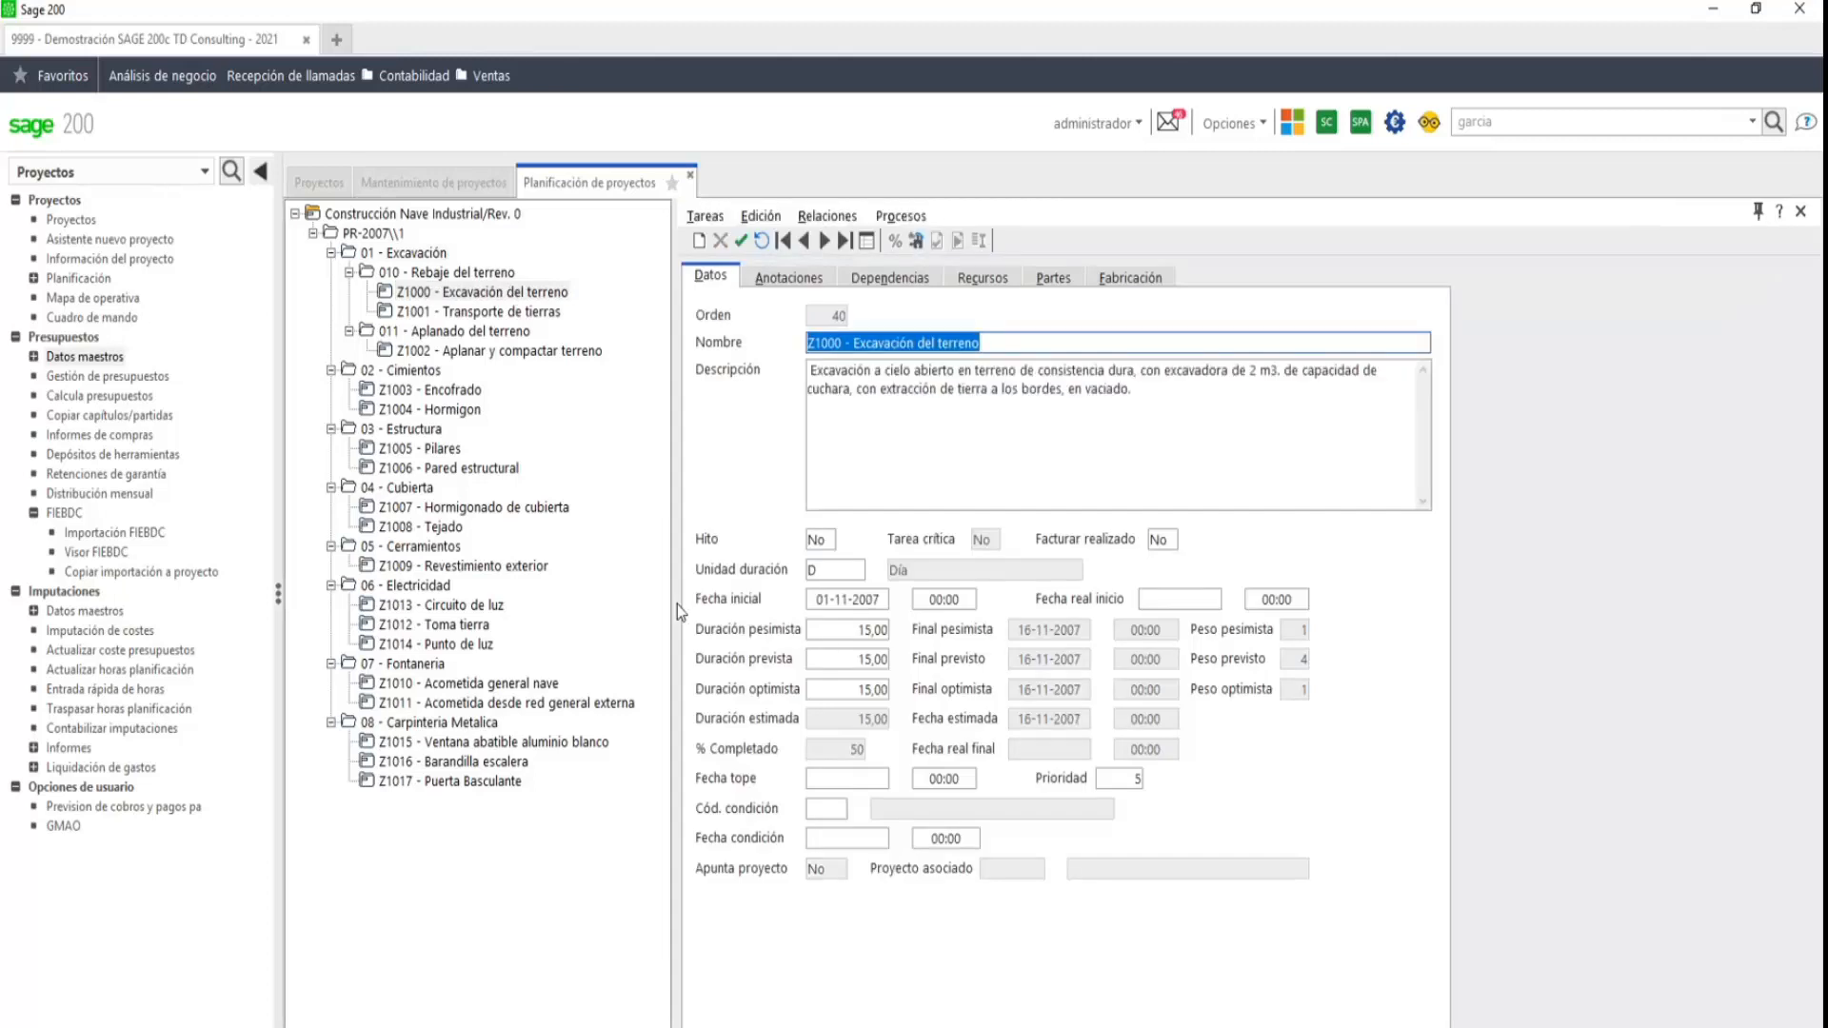
left_click(494, 311)
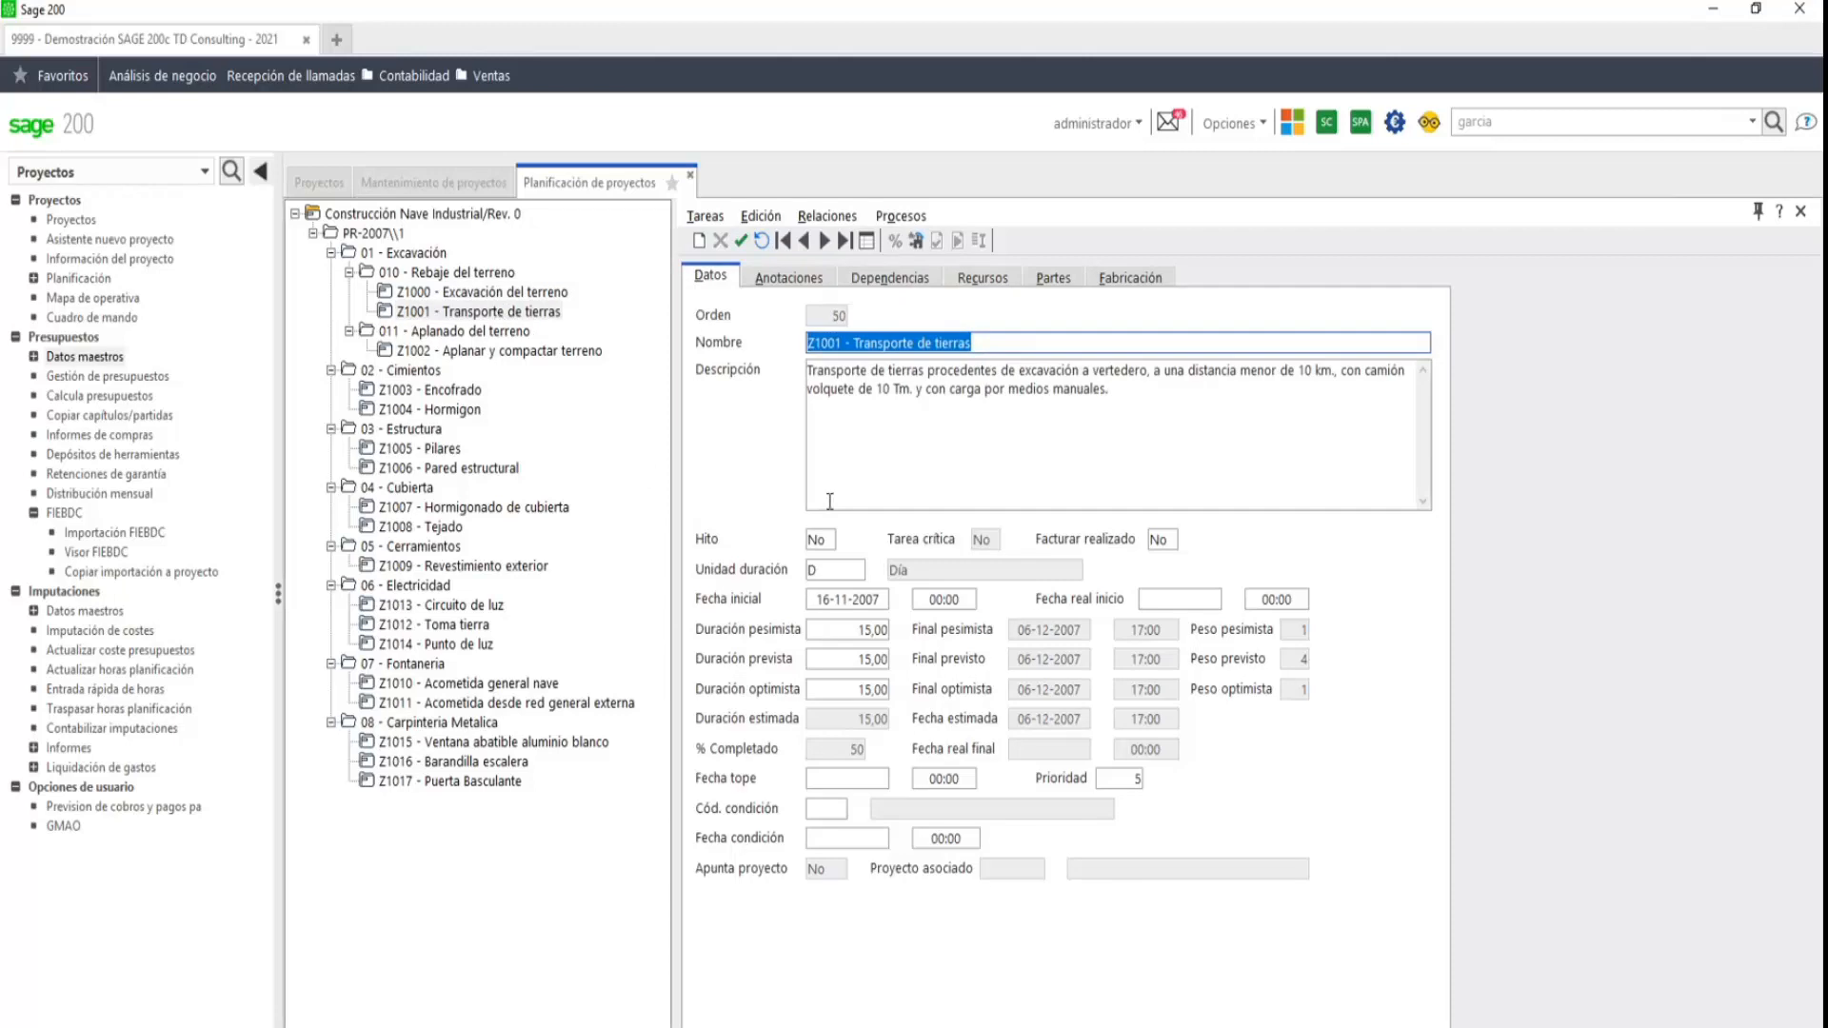
- Examine the available types for Z1001's dependency on Z1000 - Excavación del terreno, cancel the dialog, and view the task's assigned resources
left_click(901, 276)
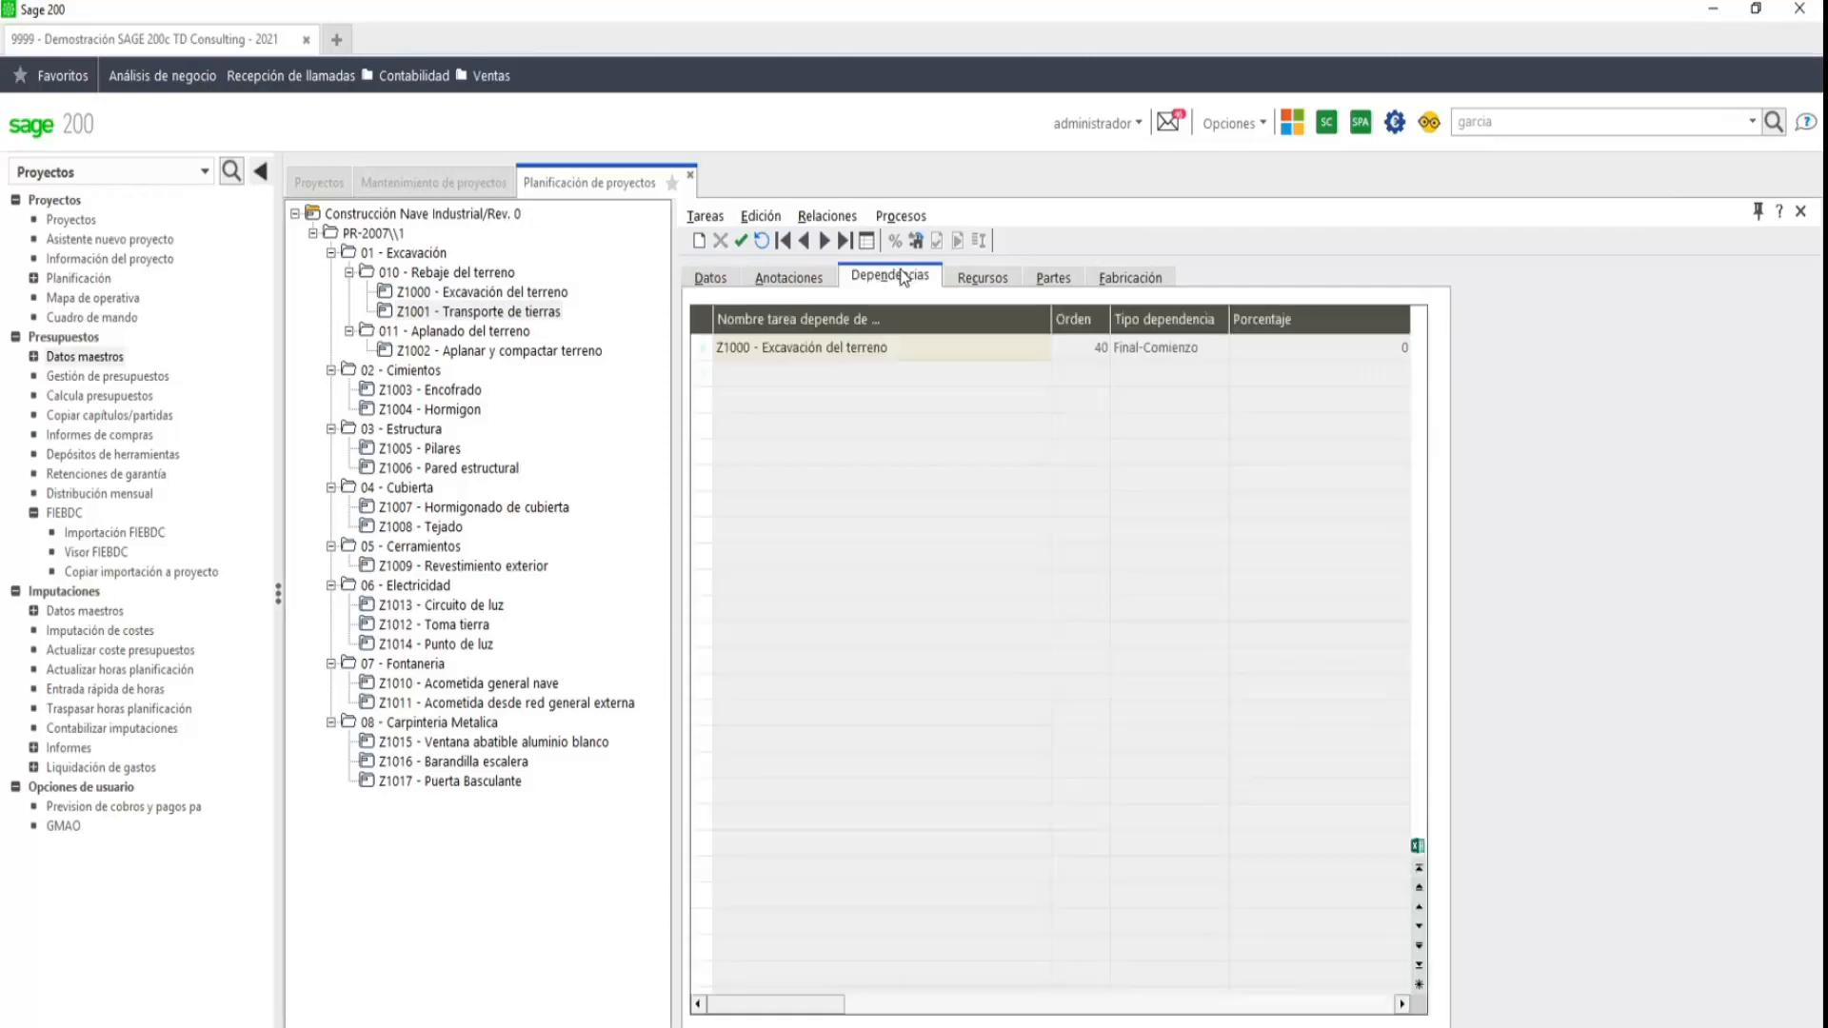
double_click(799, 348)
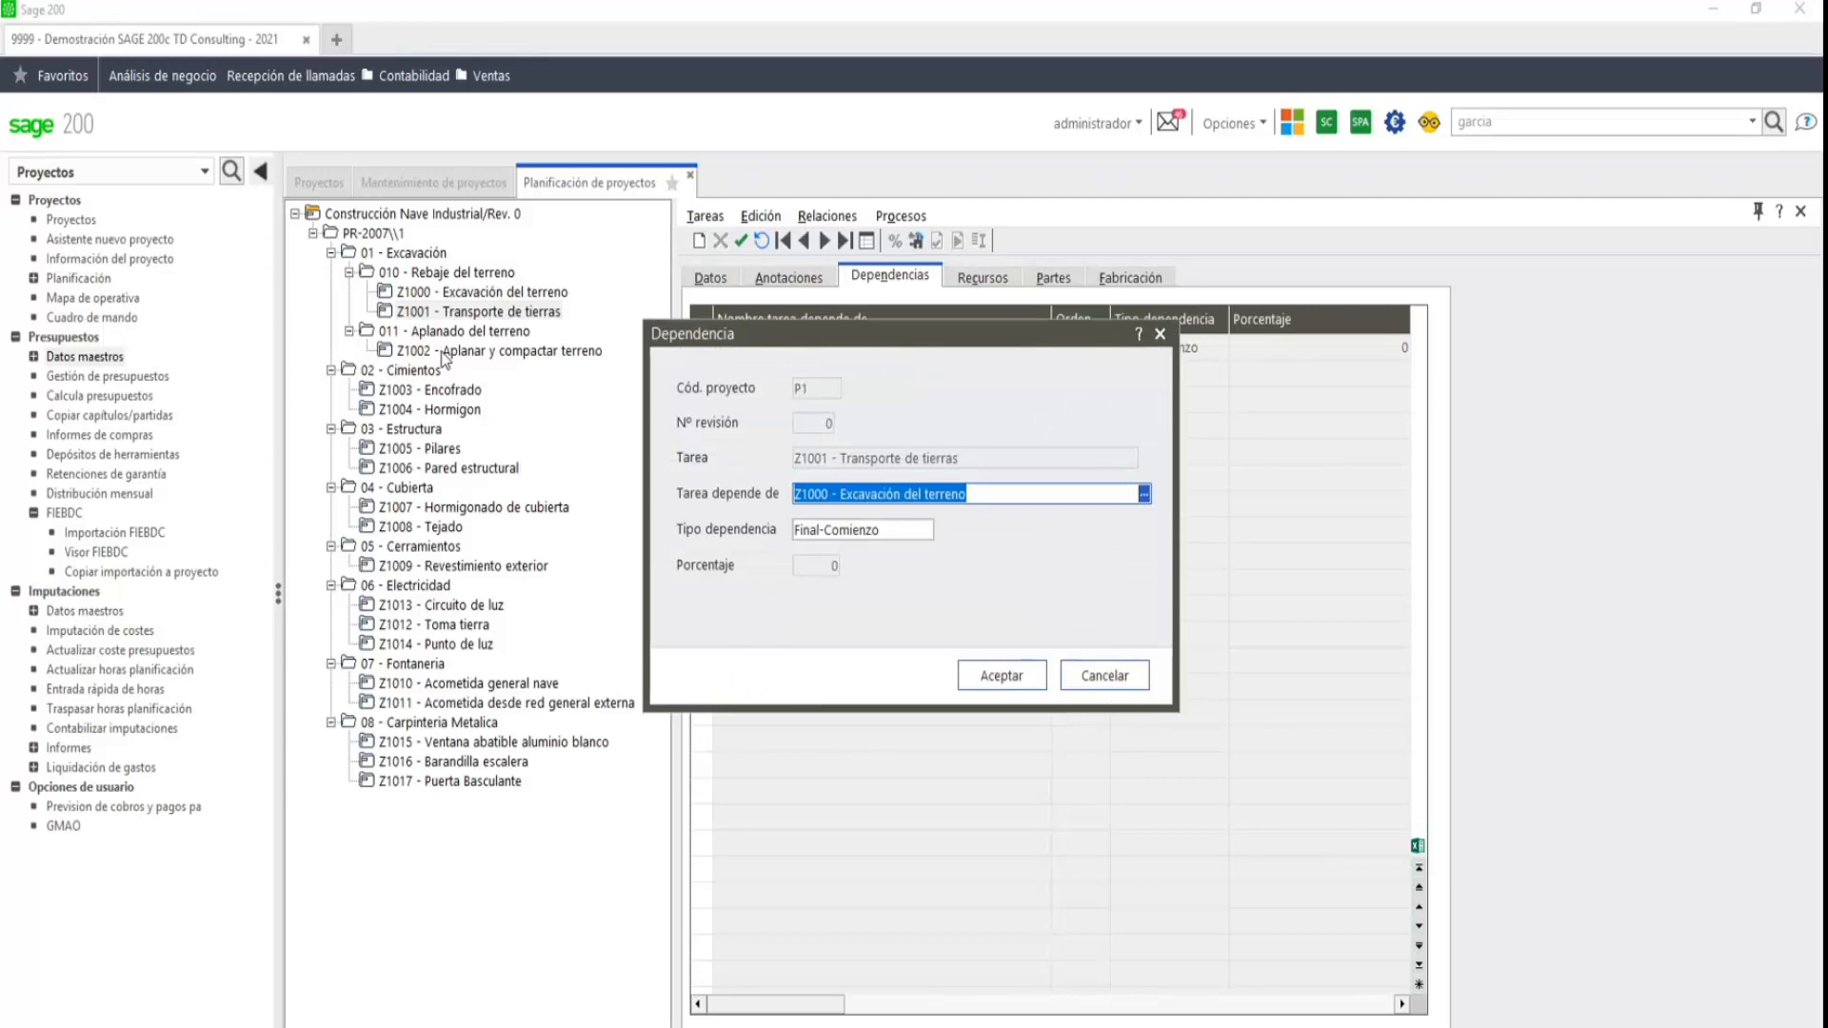
left_click(885, 530)
left_click(939, 530)
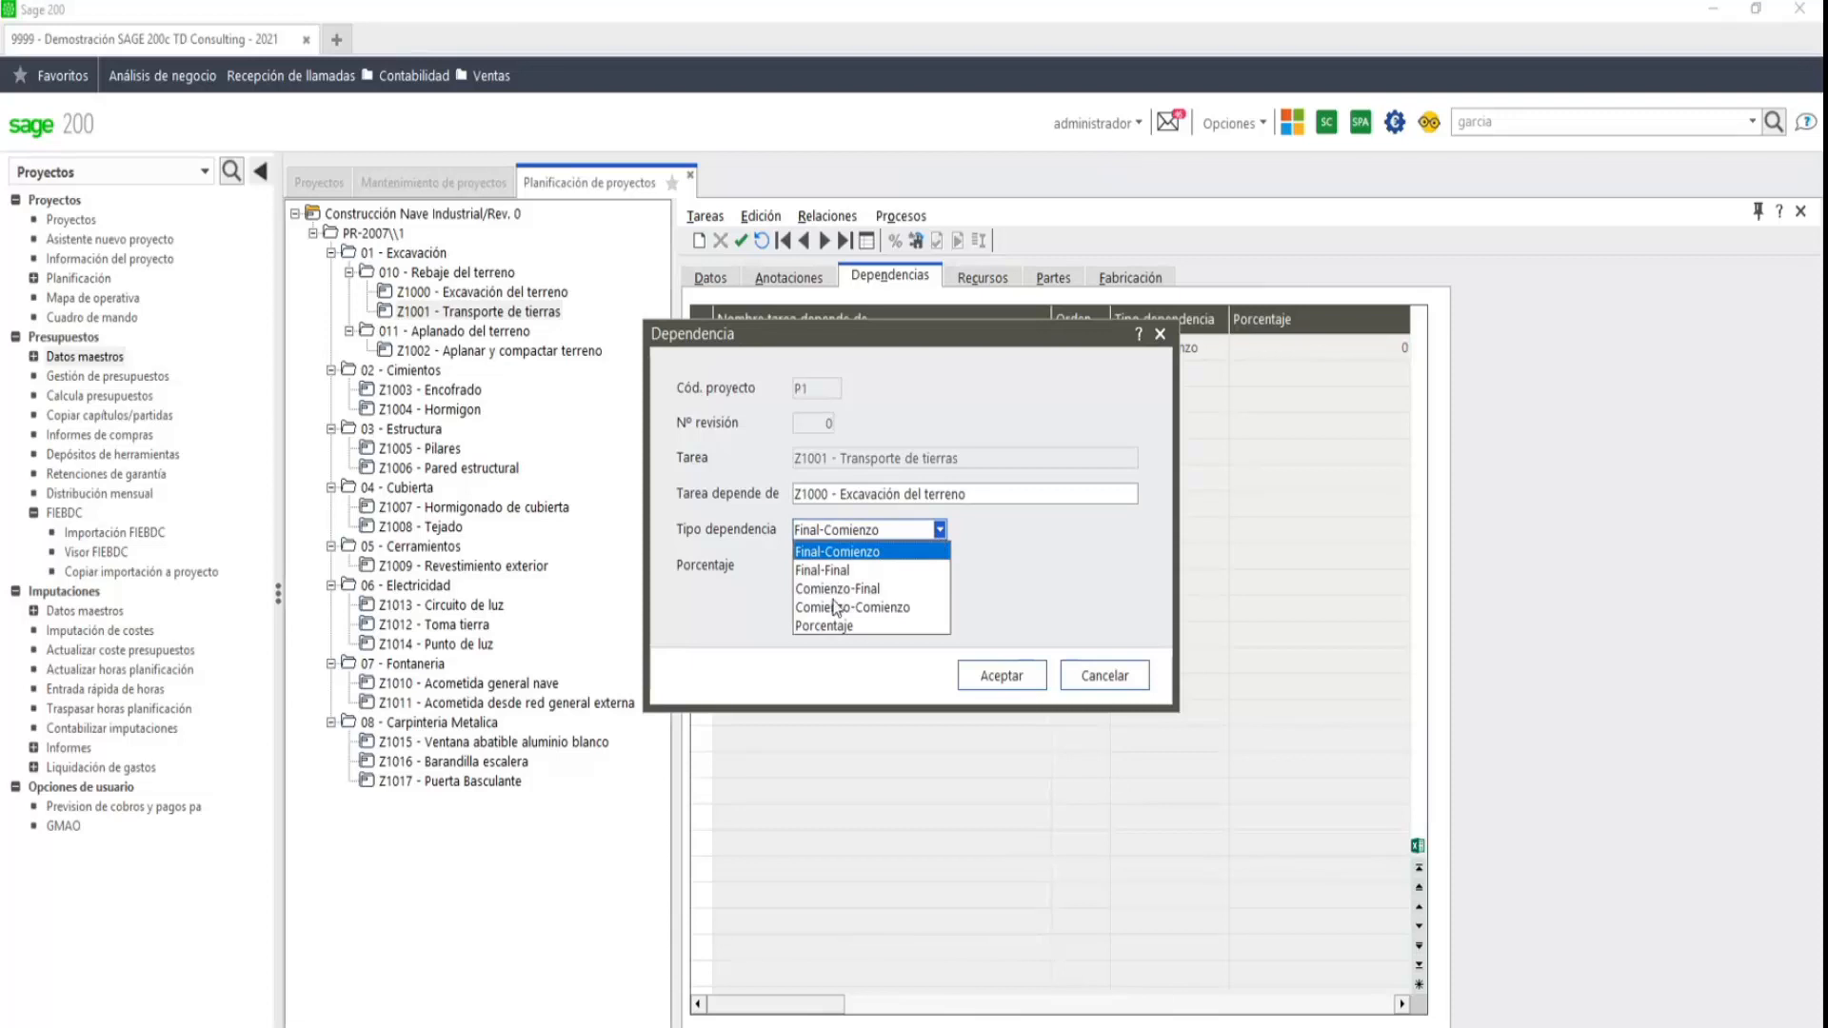
left_click(1099, 676)
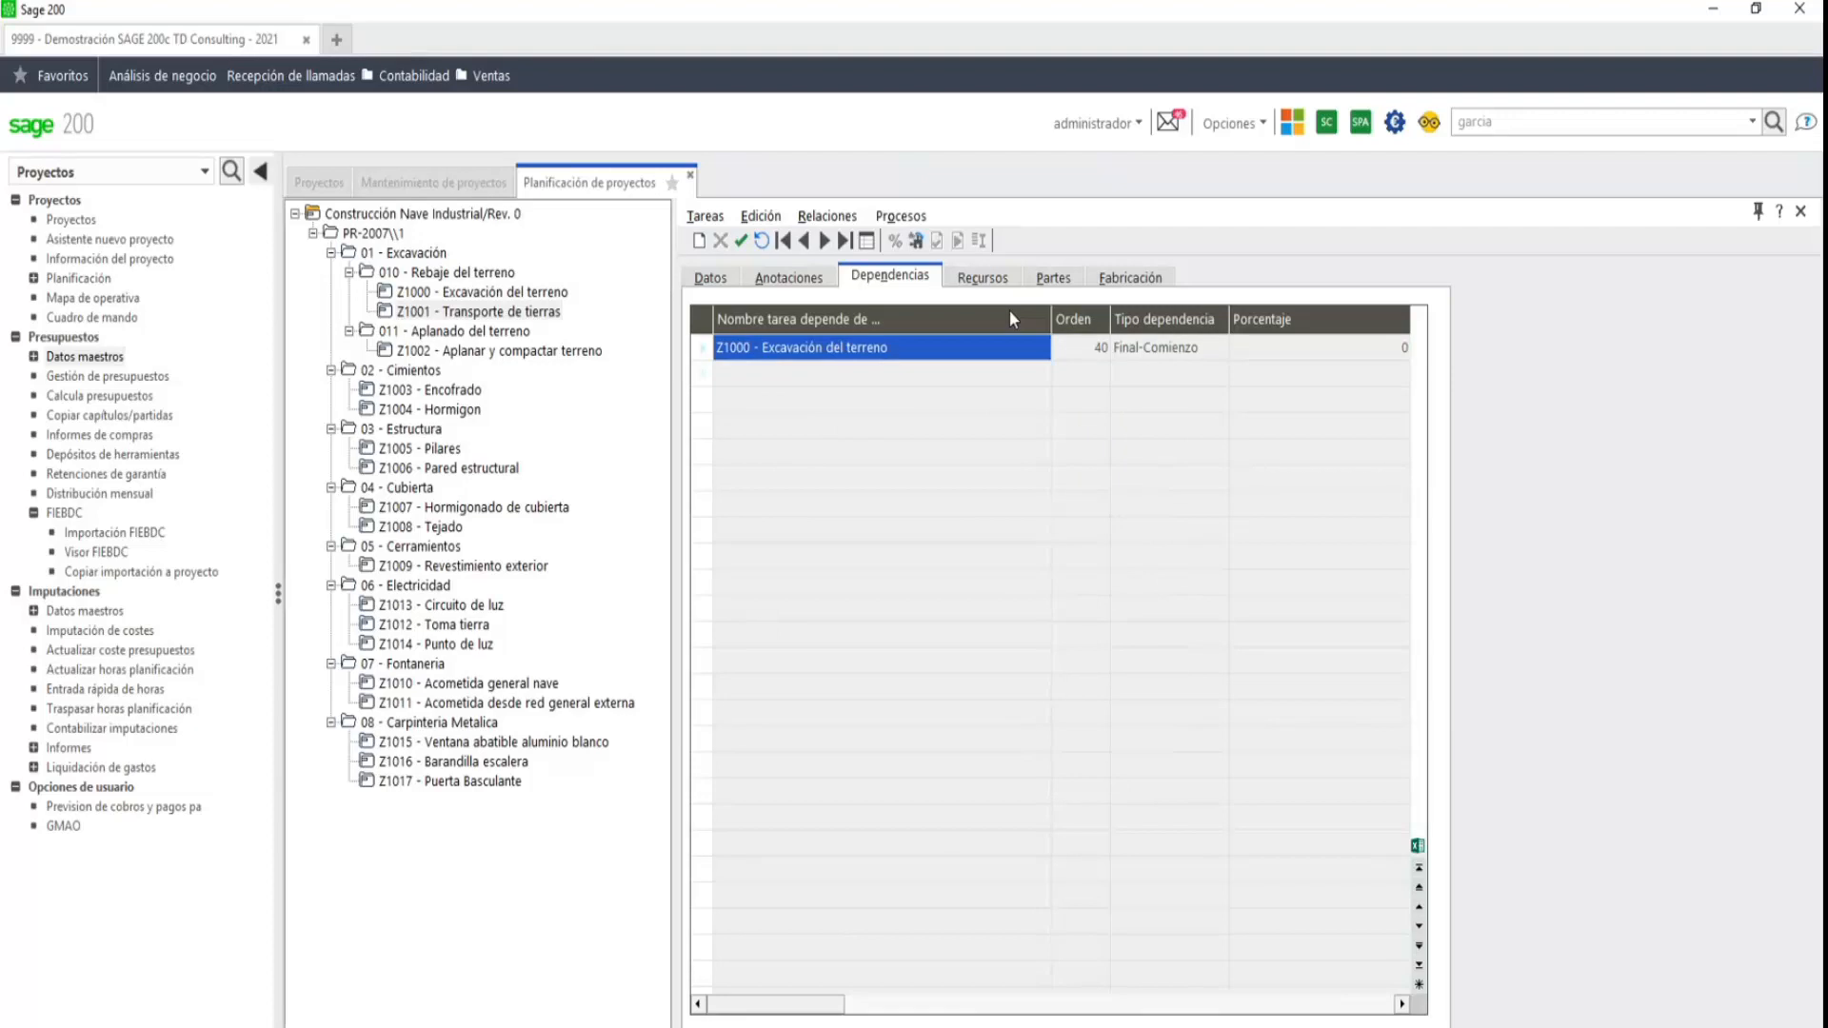
left_click(990, 279)
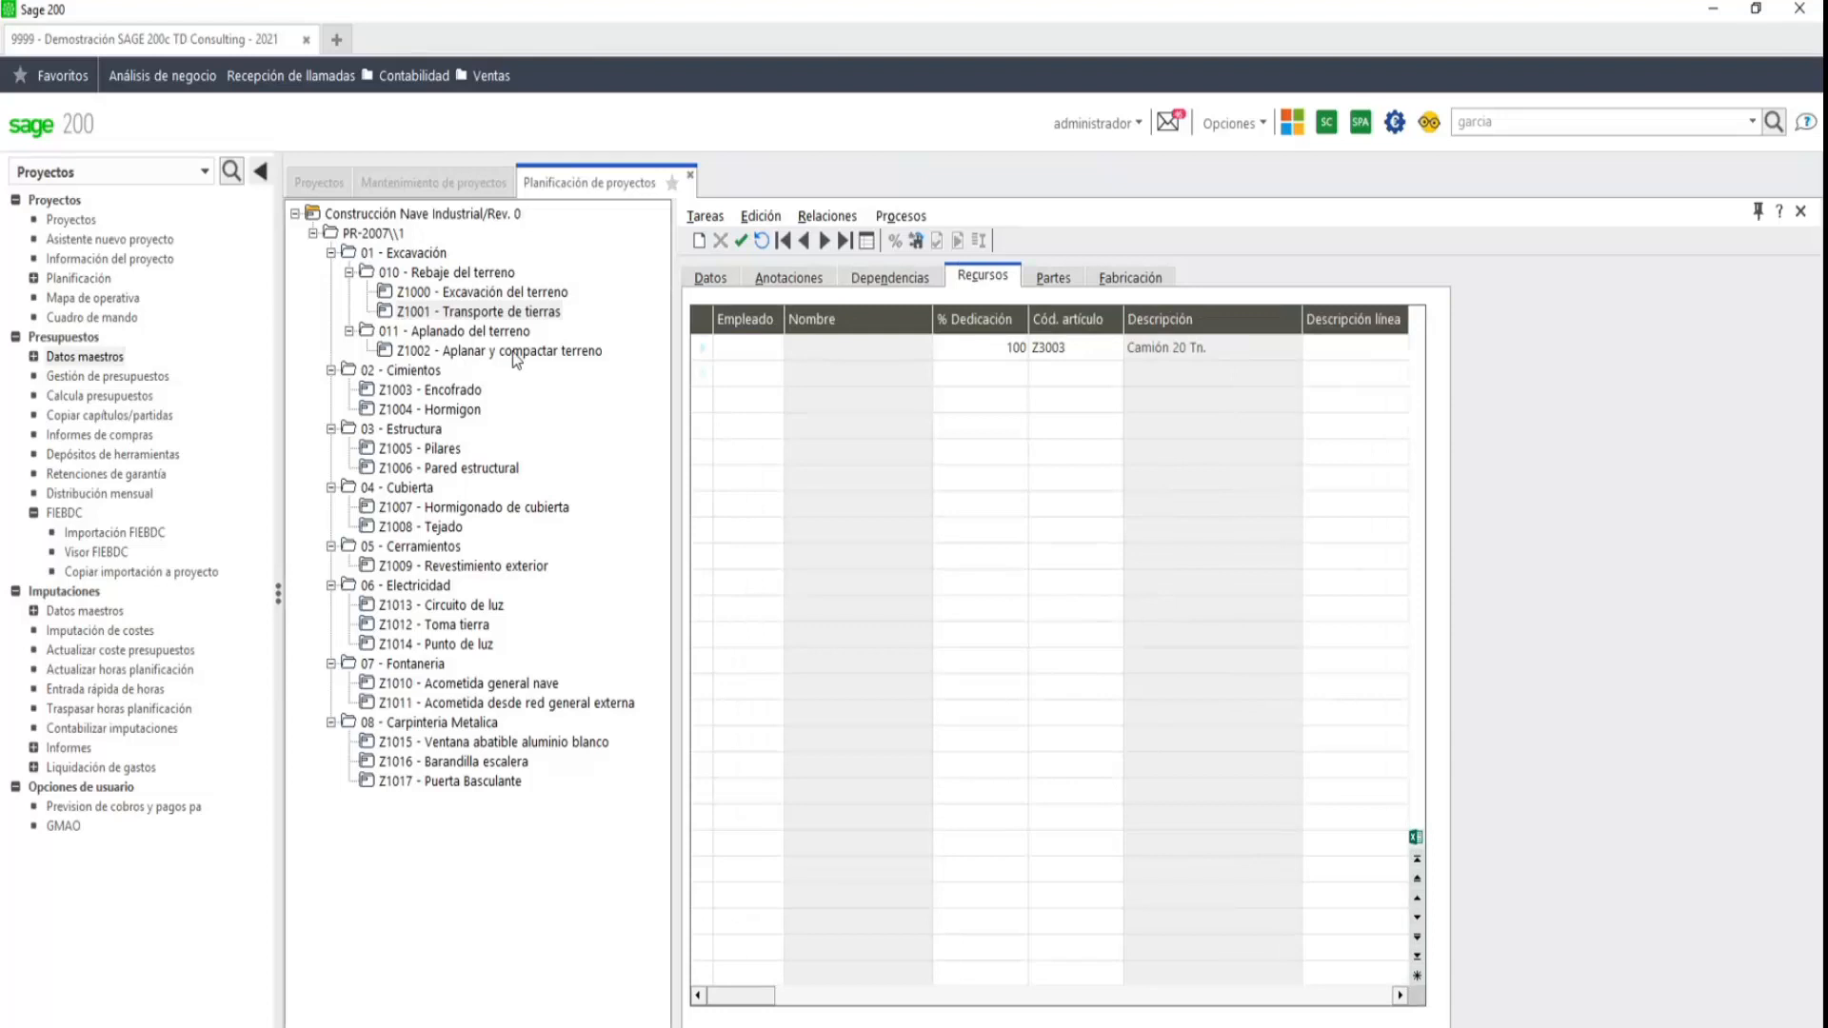
- View the resources assigned to tasks Z1003 - Encofrado and Z1004 - Hormigon, and check the employees selectable for Z1004's AGUA line without choosing one
left_click(446, 396)
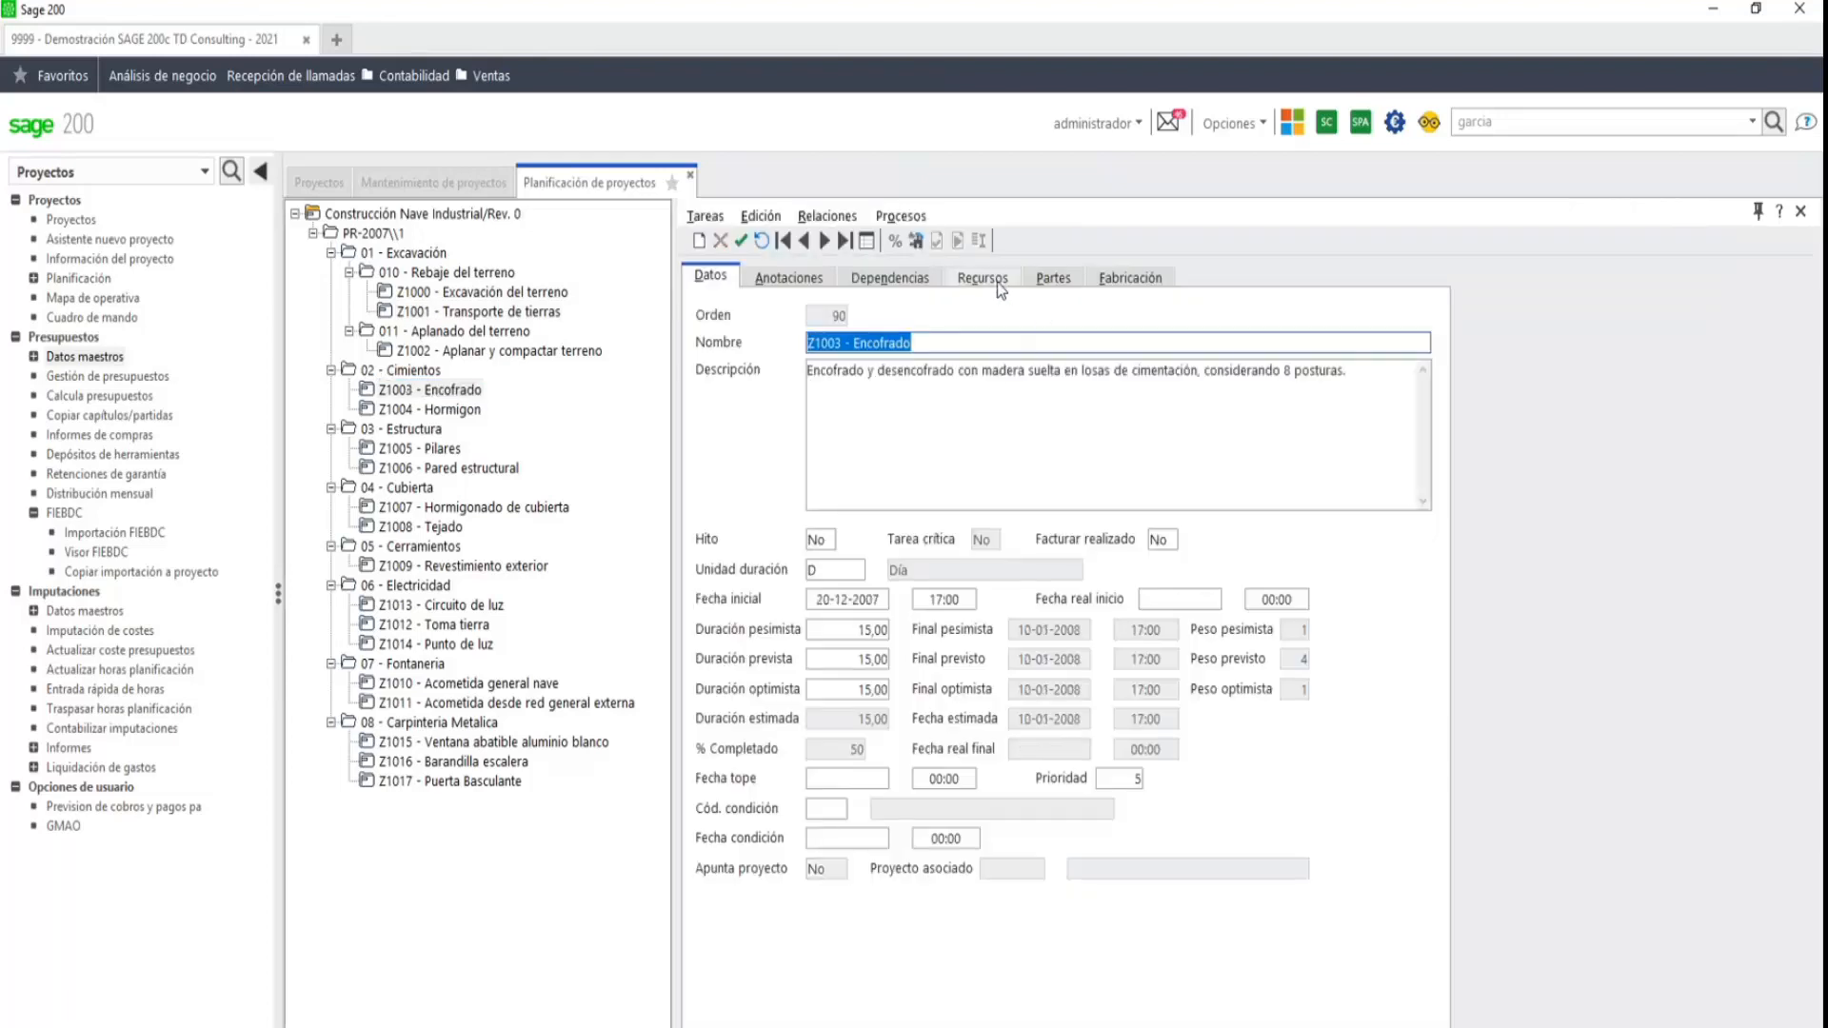
left_click(982, 278)
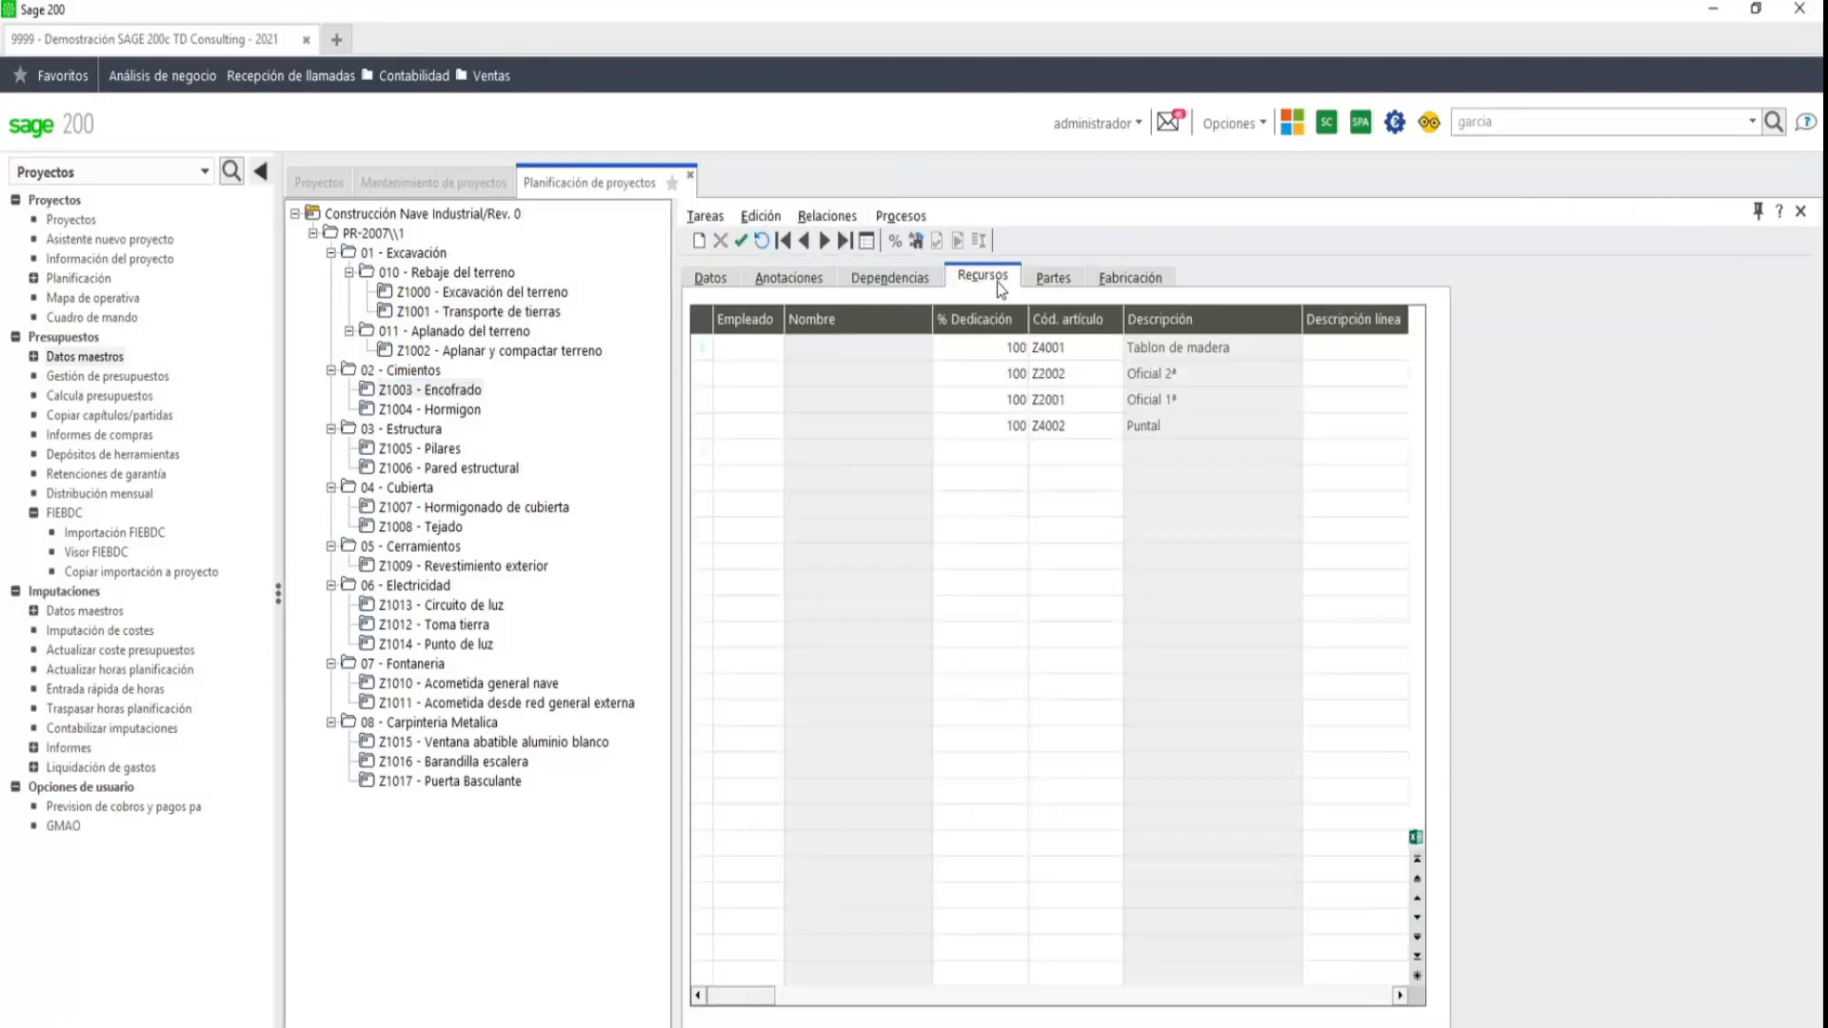
left_click(472, 412)
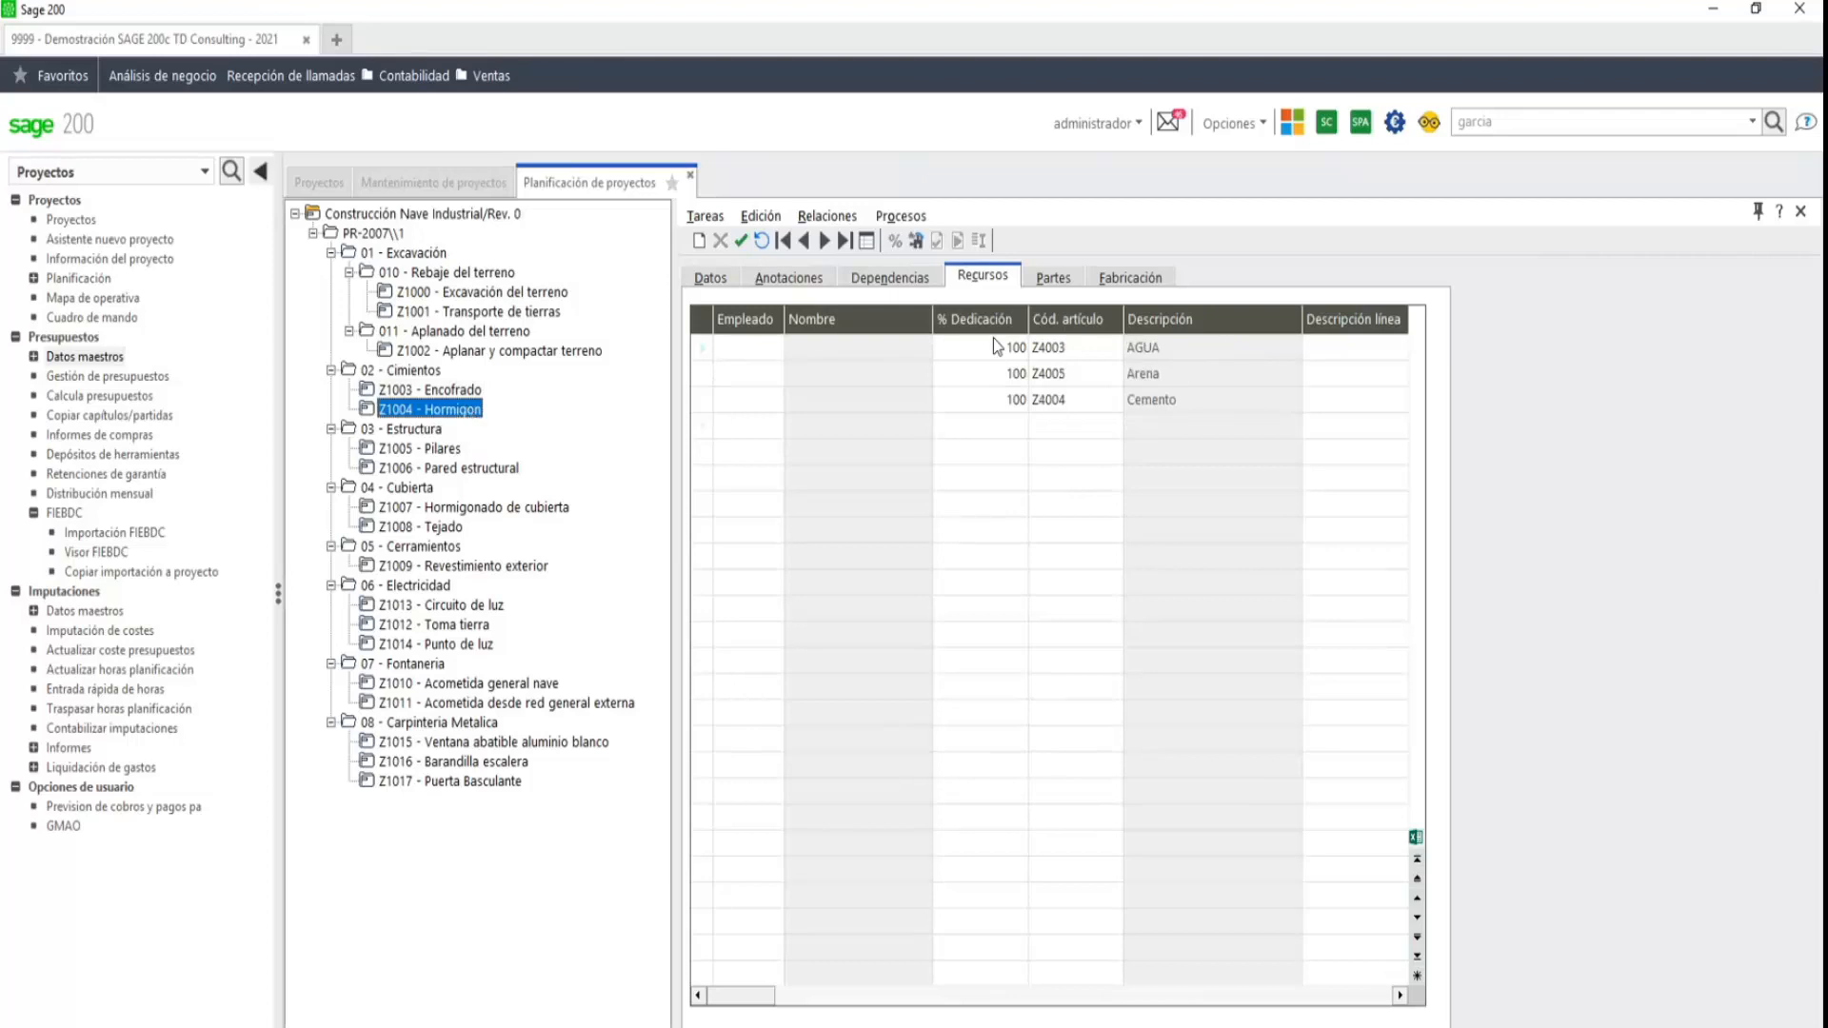
left_click(747, 349)
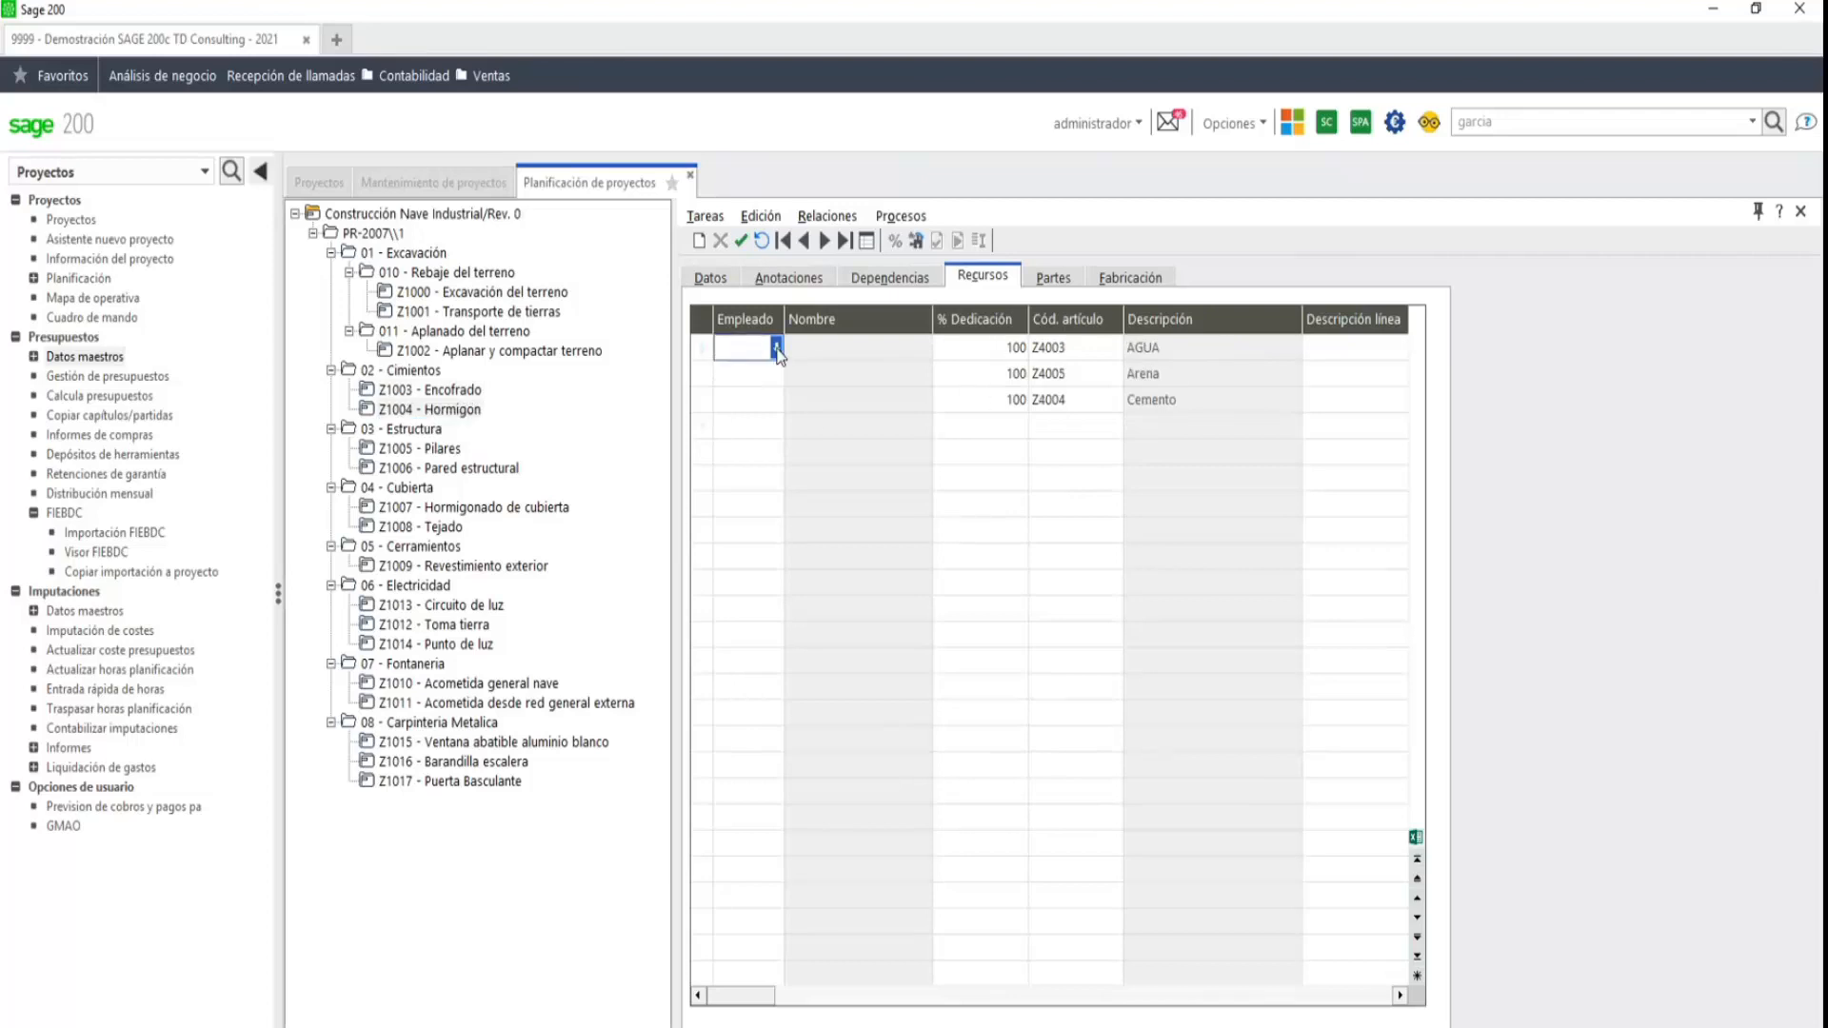
left_click(776, 348)
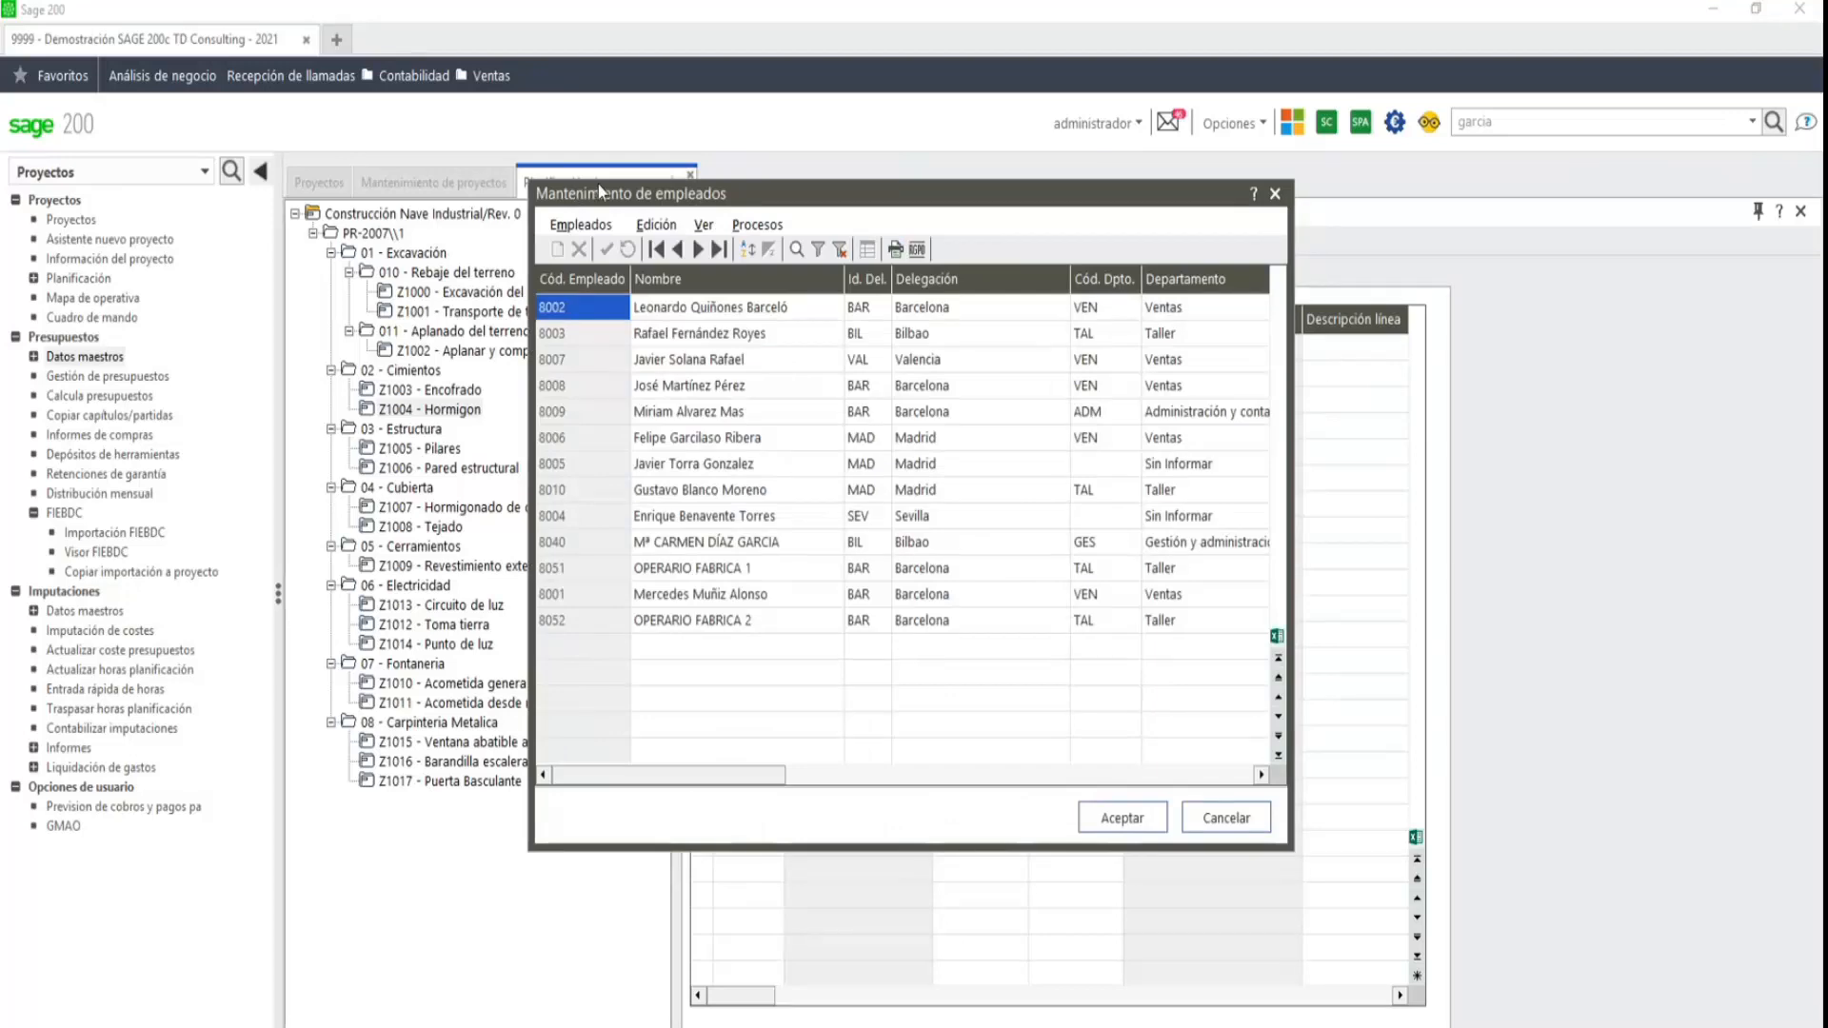
left_click(1226, 818)
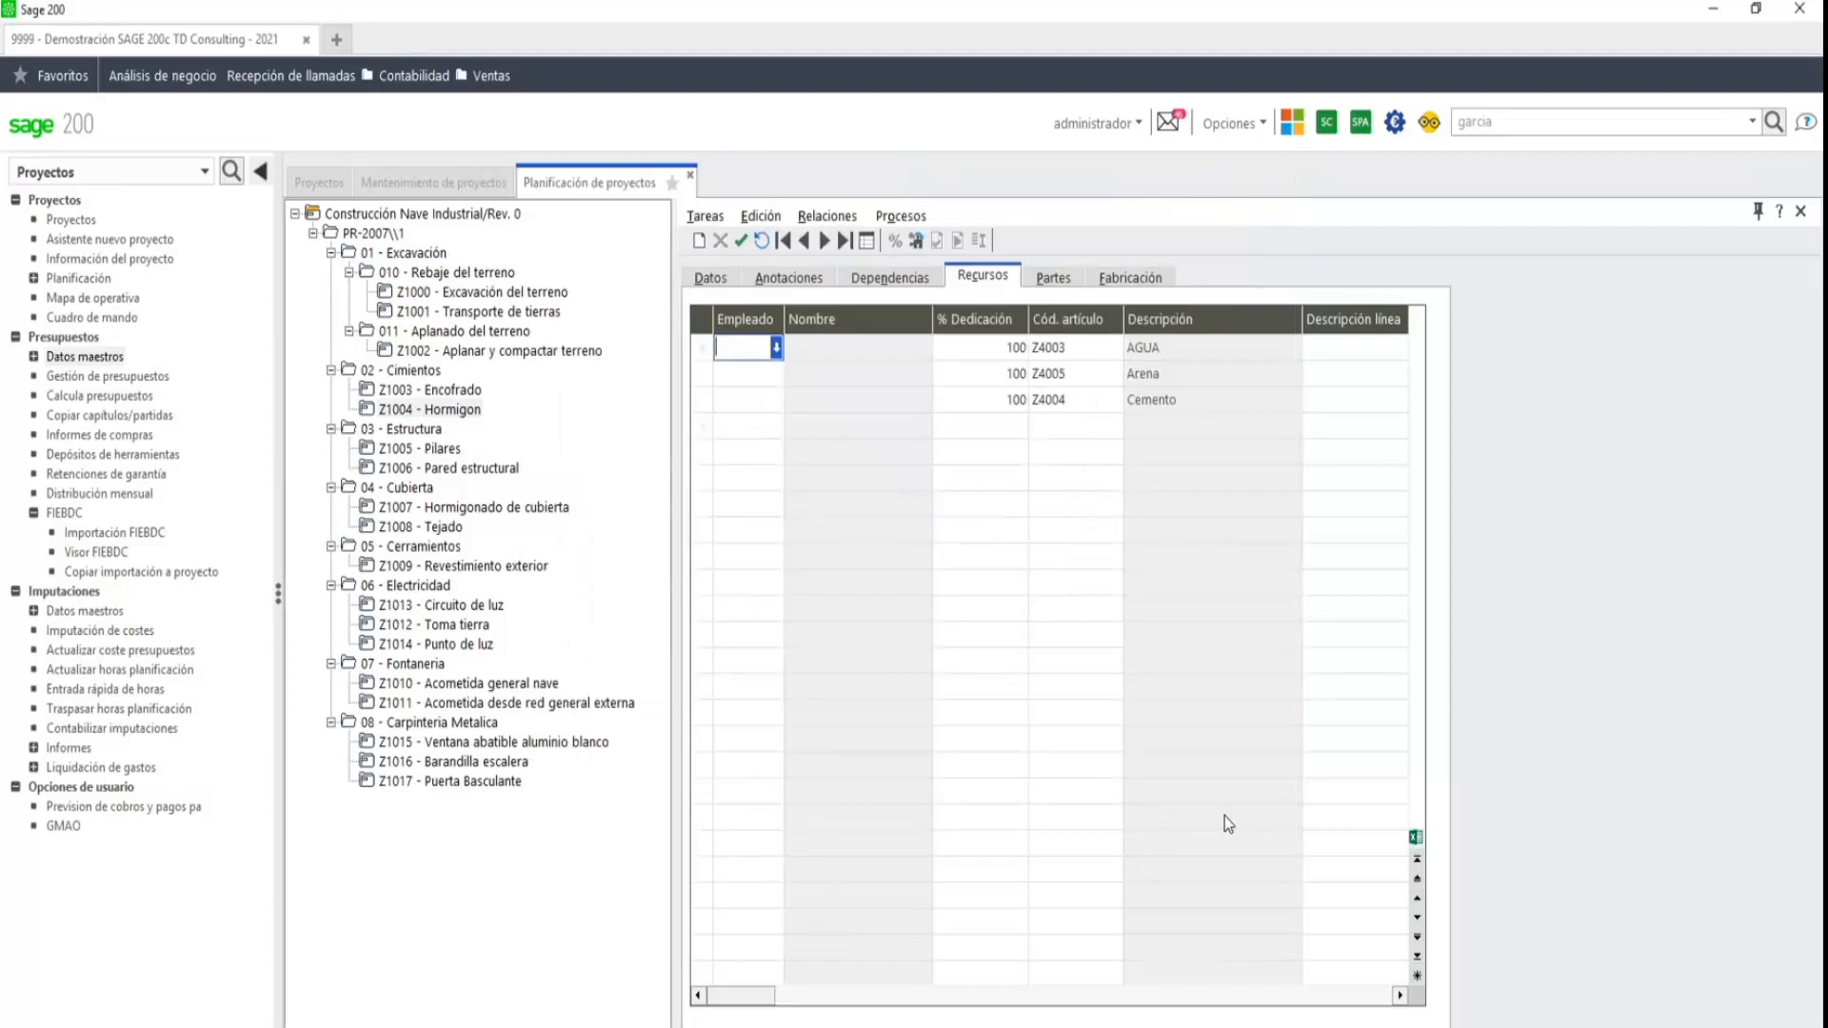
- Open the management employees master in Maestros, view the employee record with its category and hourly cost fields, and close it
left_click(124, 179)
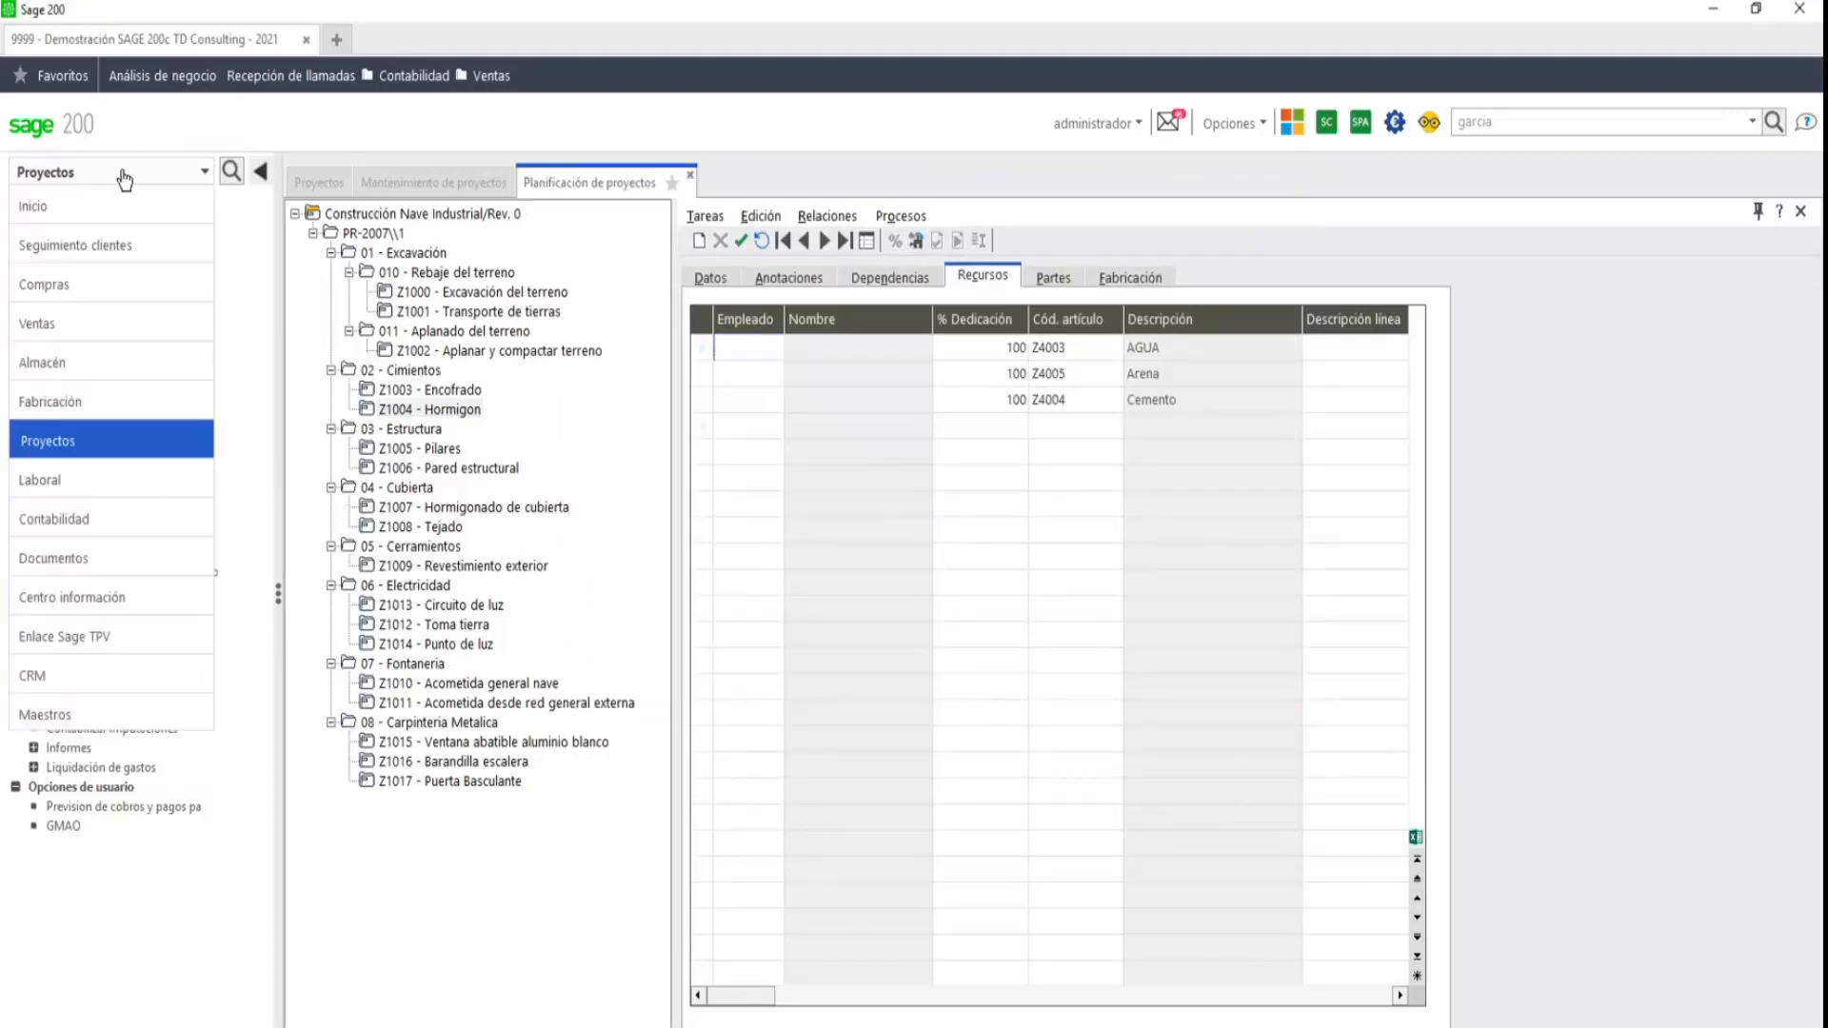
left_click(85, 716)
left_click_drag(247, 478, 248, 782)
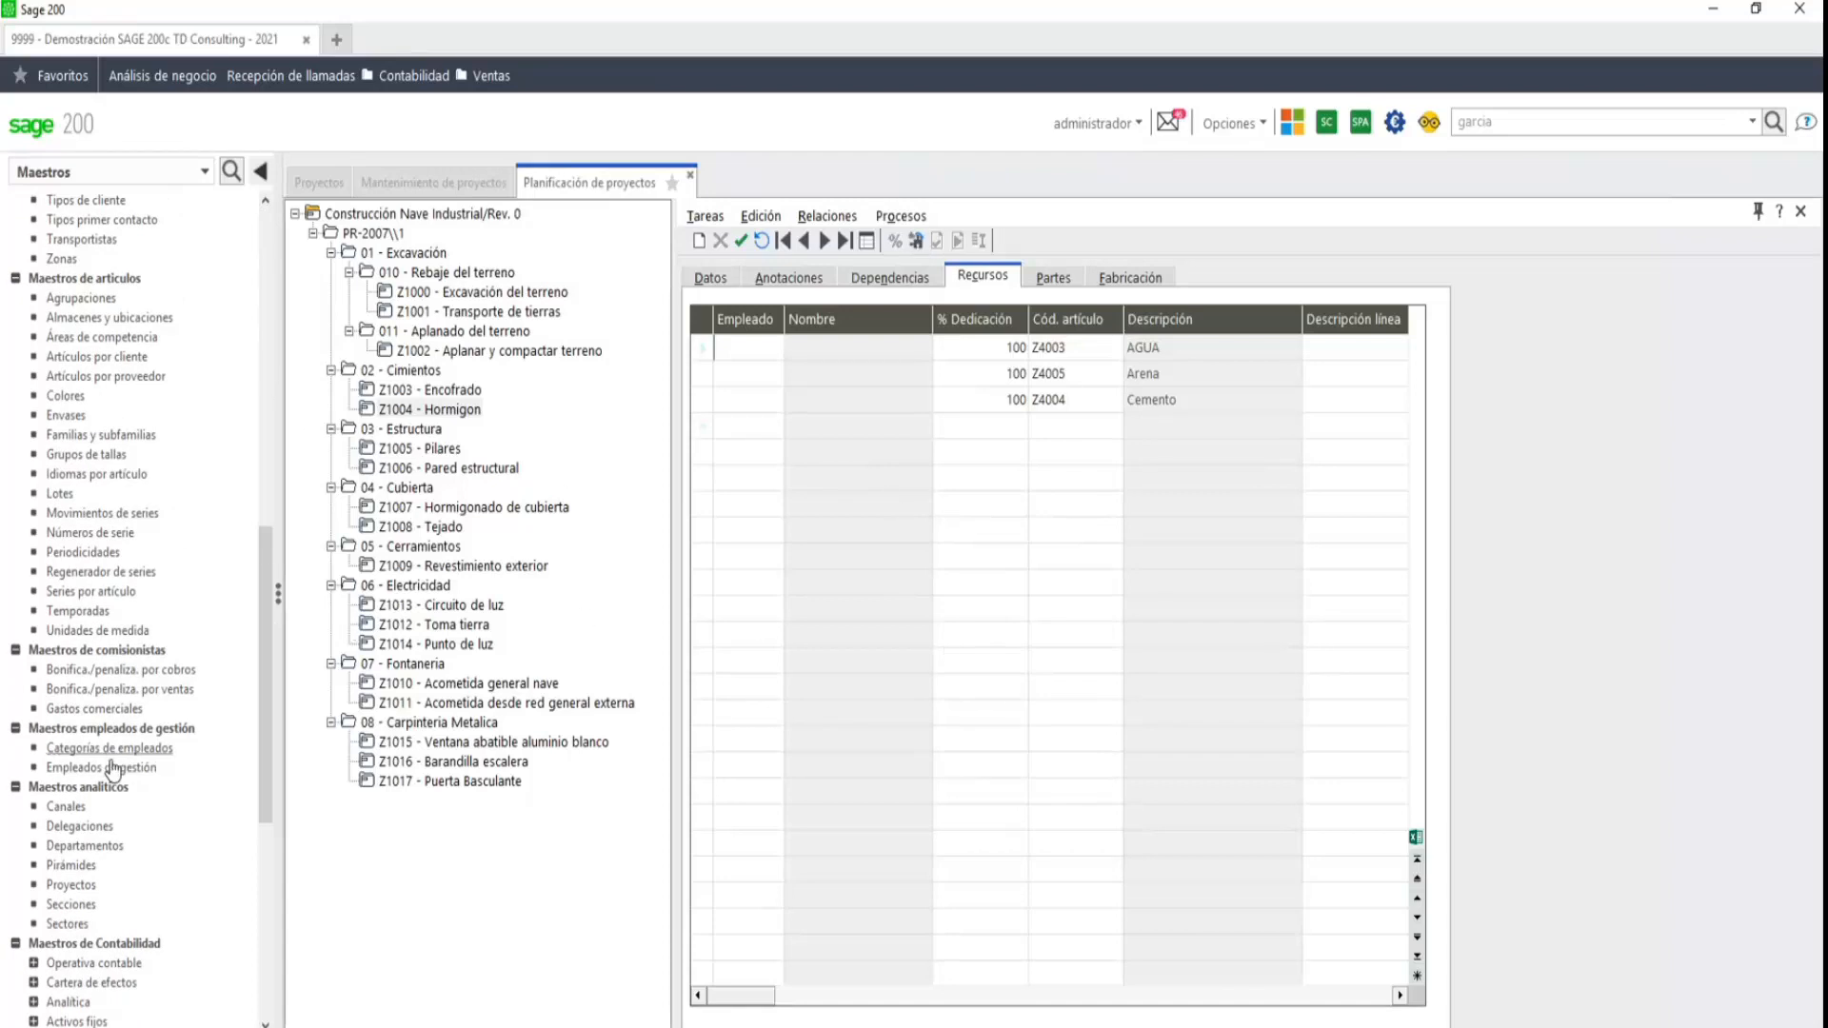
left_click(112, 769)
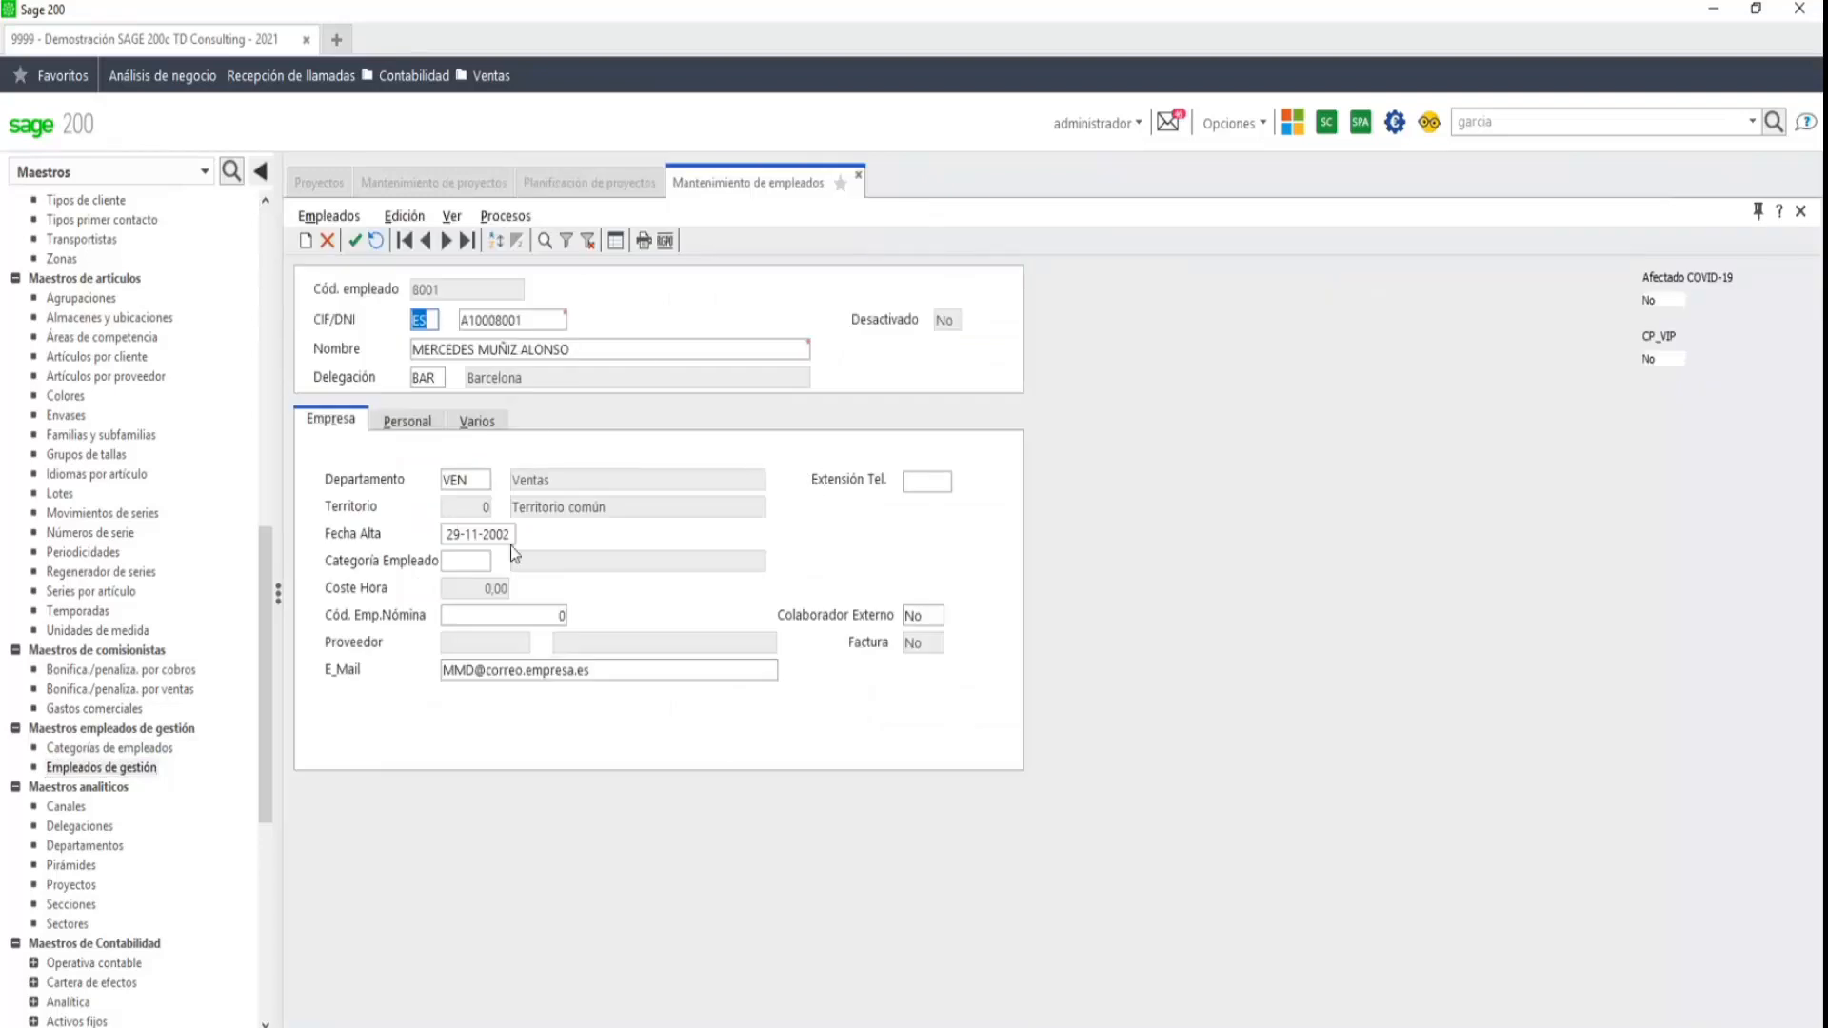
left_click(858, 175)
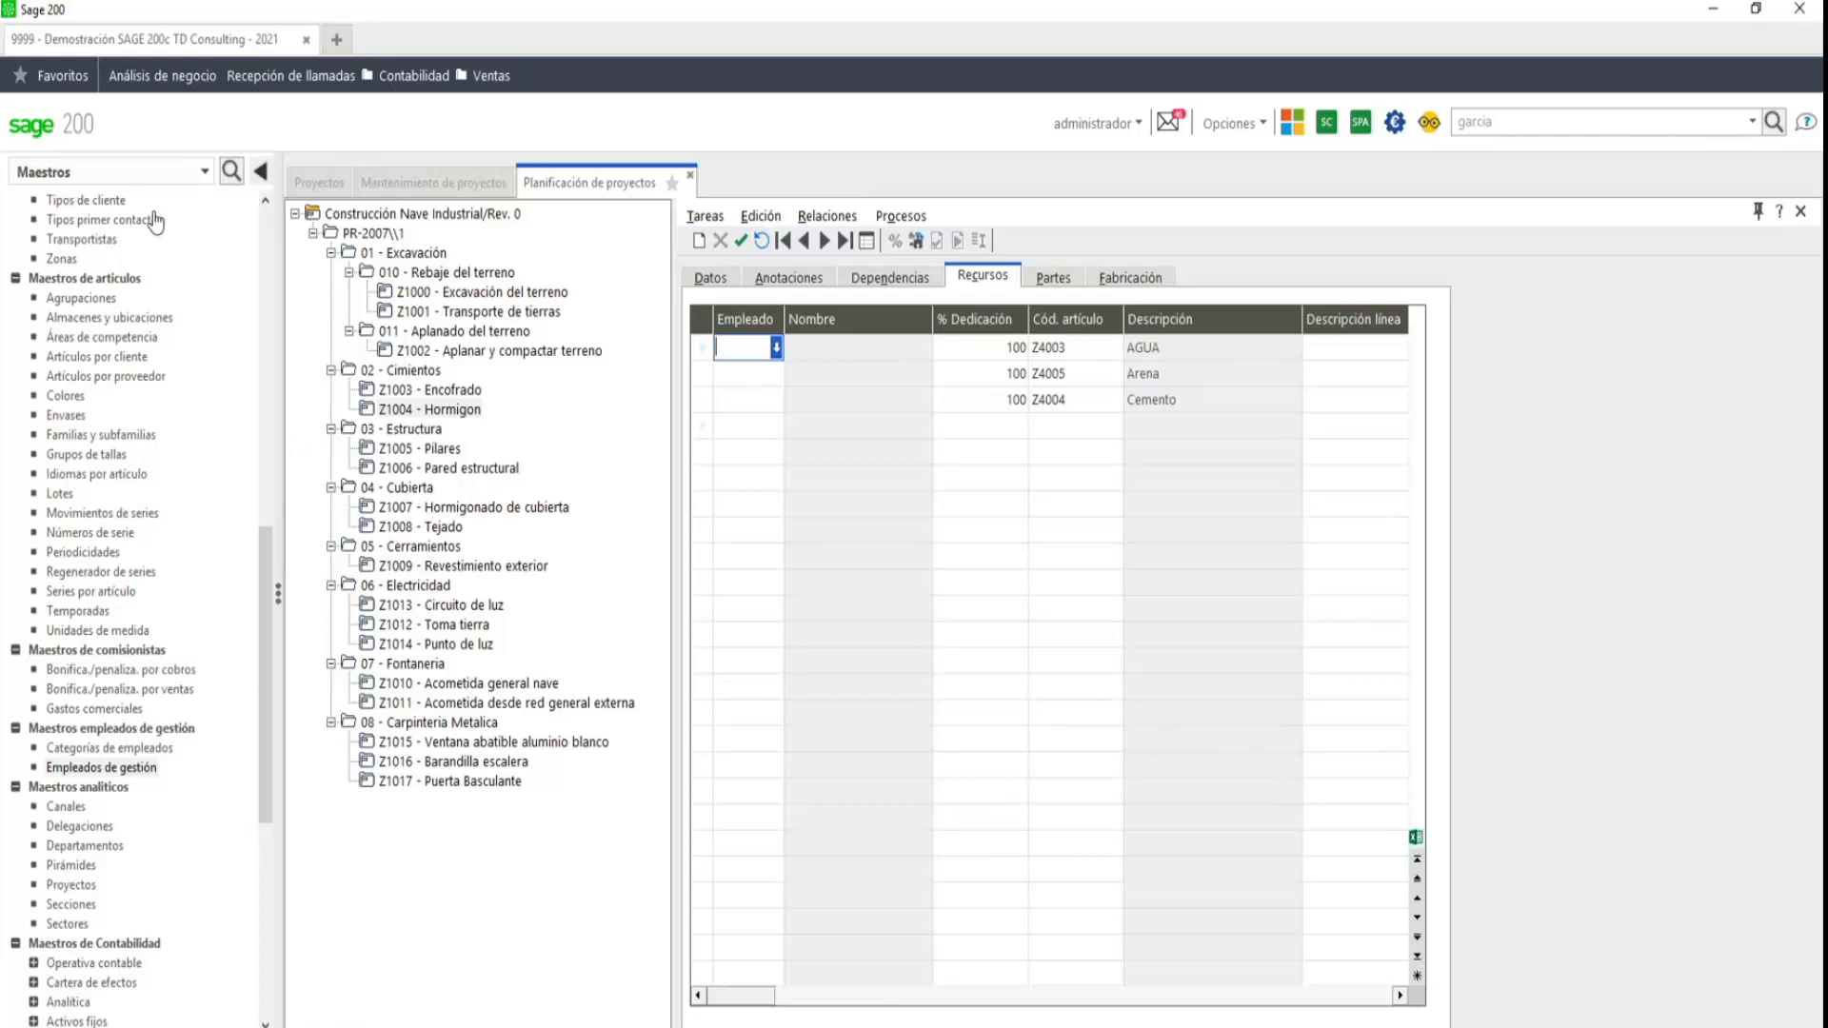
- Return to the Proyectos module and open the quick hours entry using the default selection values
left_click(151, 171)
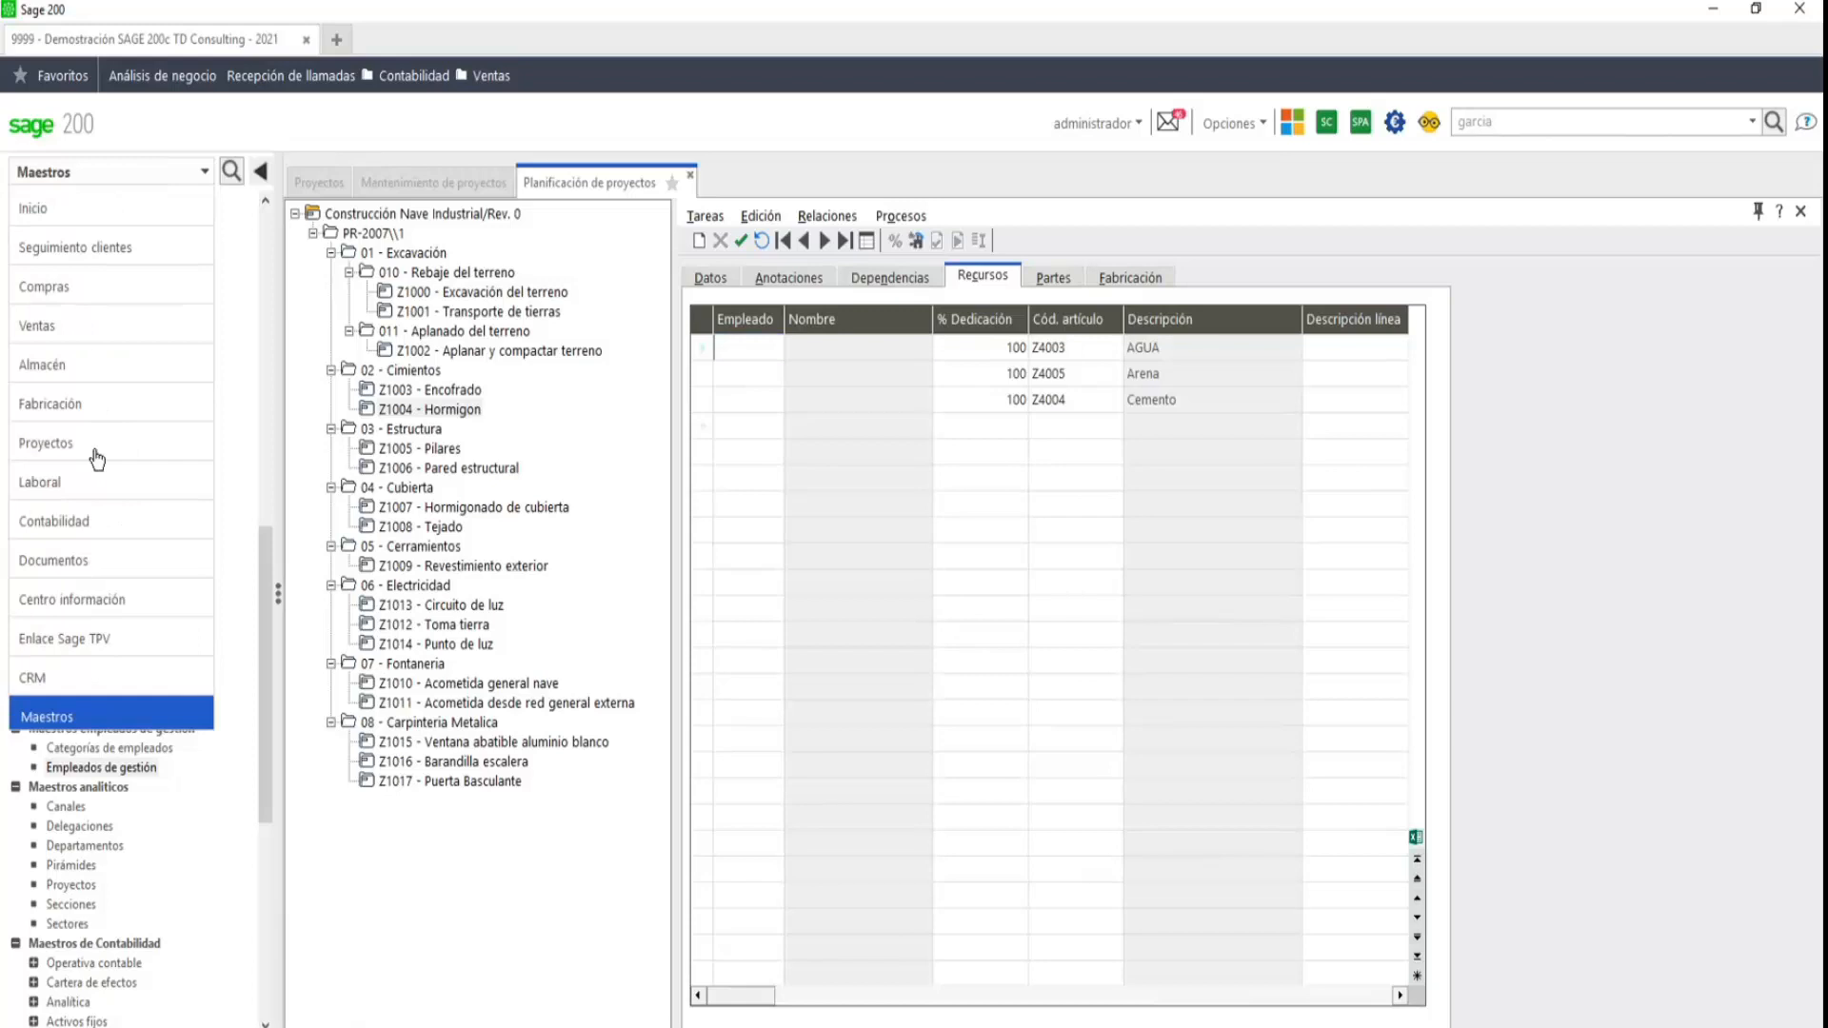
left_click(64, 455)
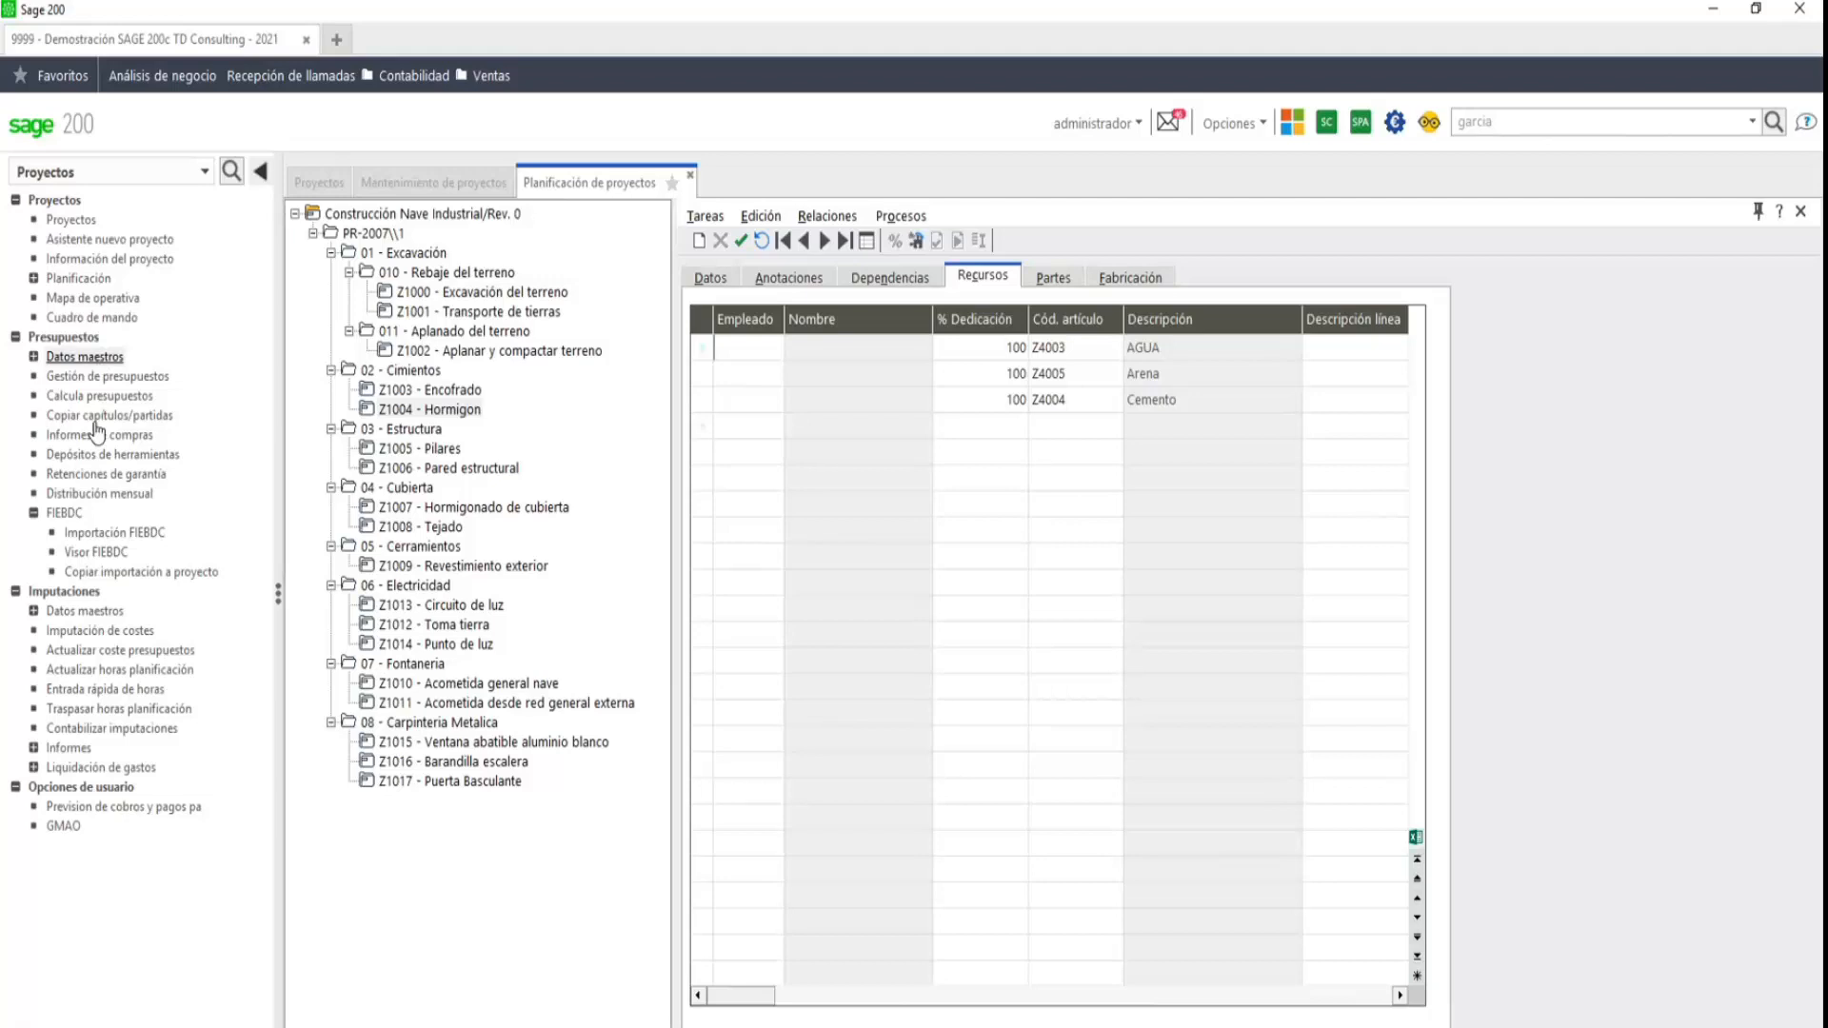
left_click(124, 694)
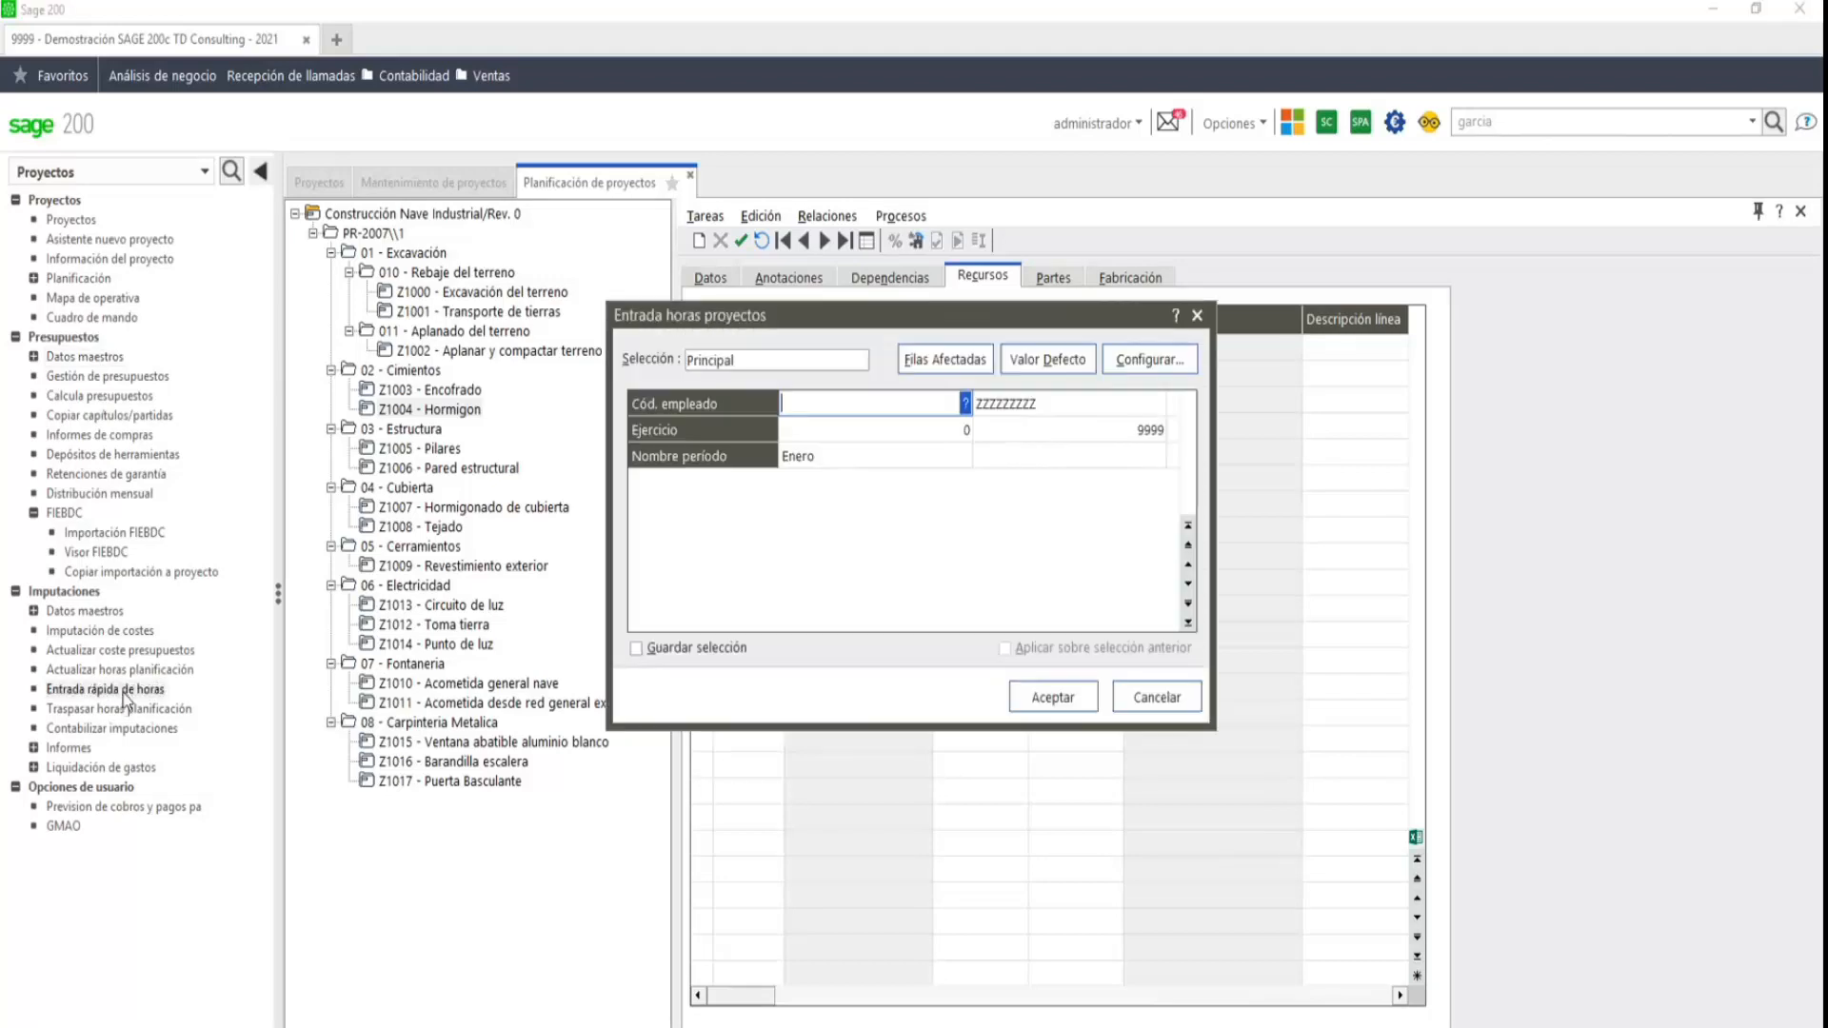
left_click(1050, 360)
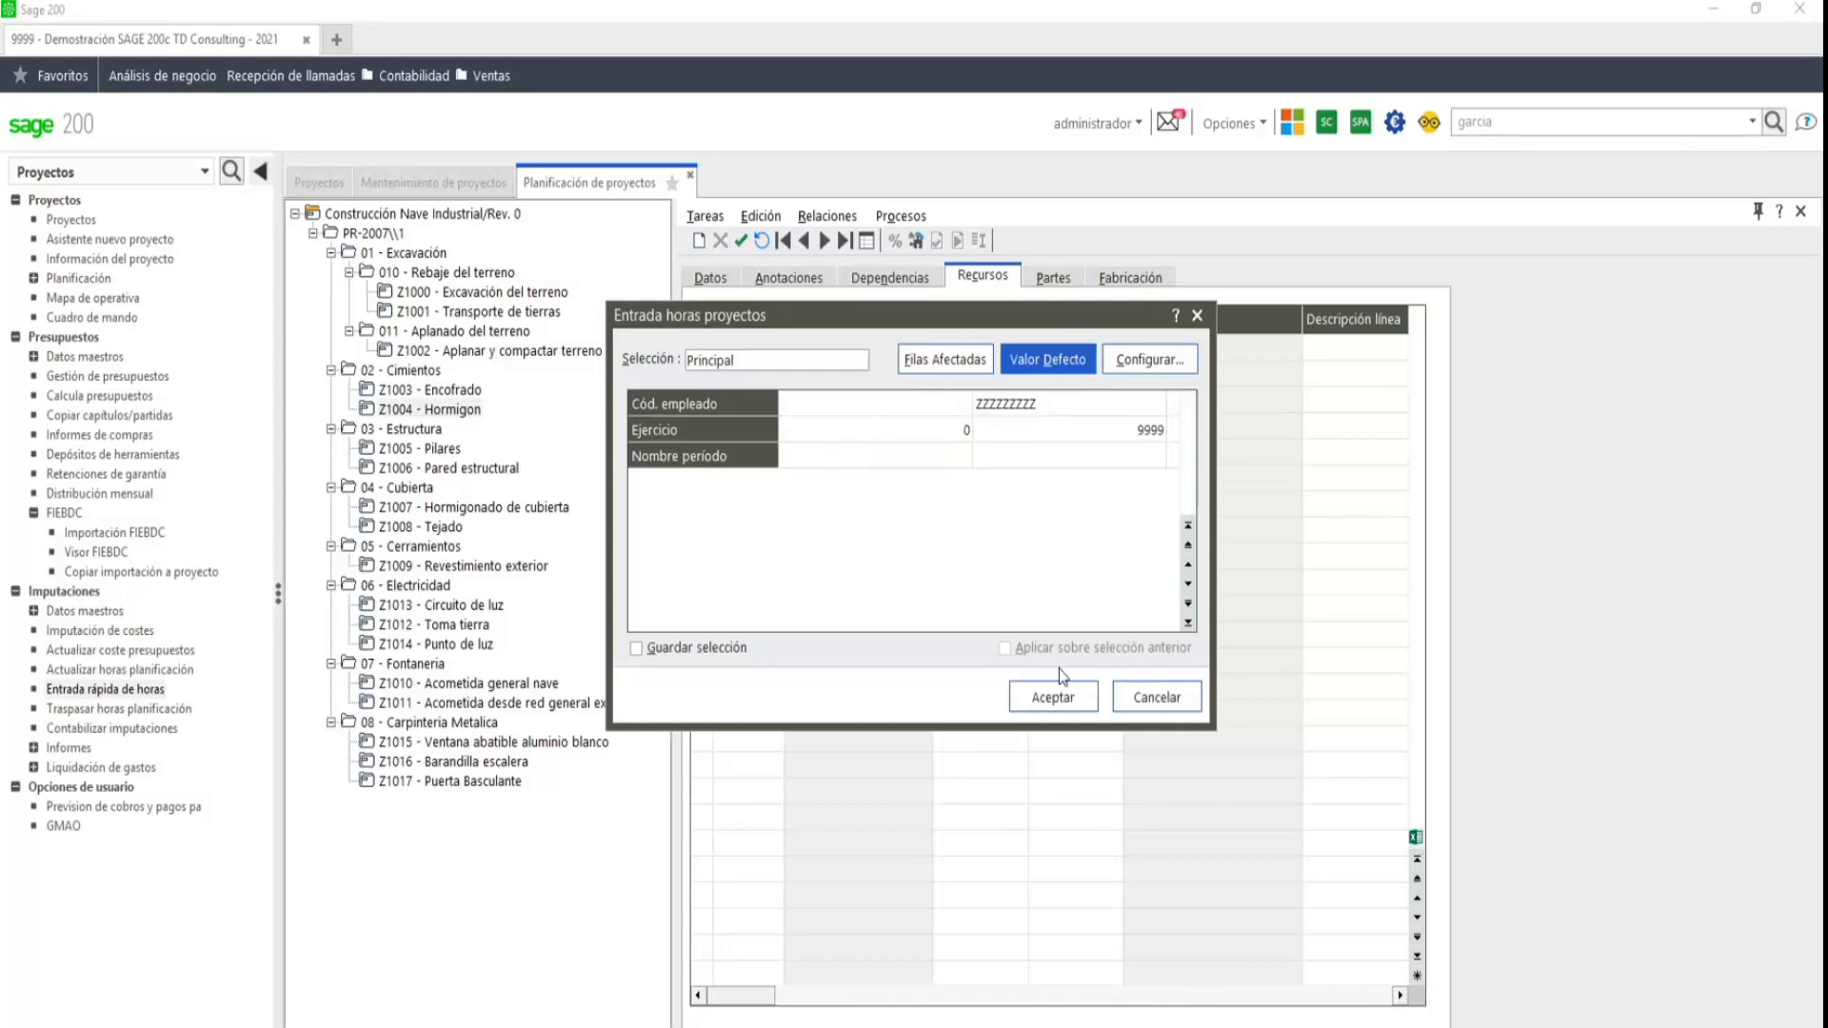
left_click(1054, 700)
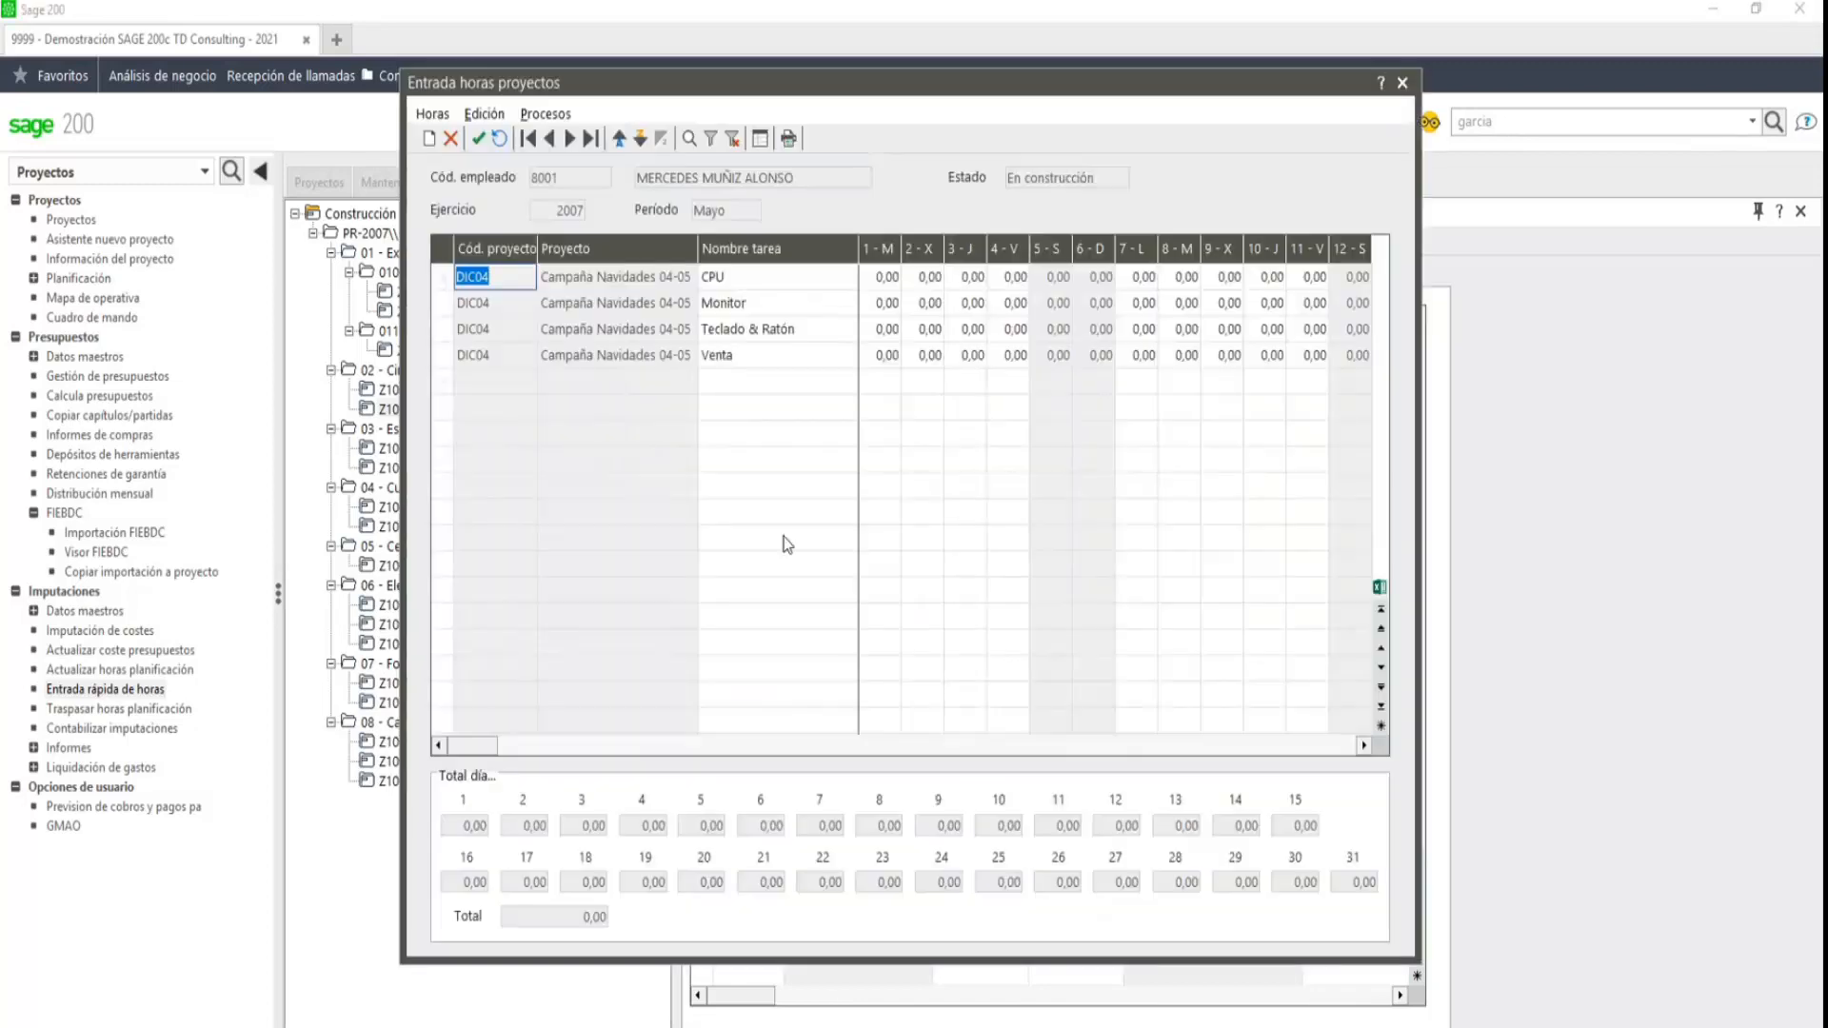
- Review the employee's projects, tasks and daily hours, browse to the Febrero 2008 record, and close the hours entry
left_click(583, 177)
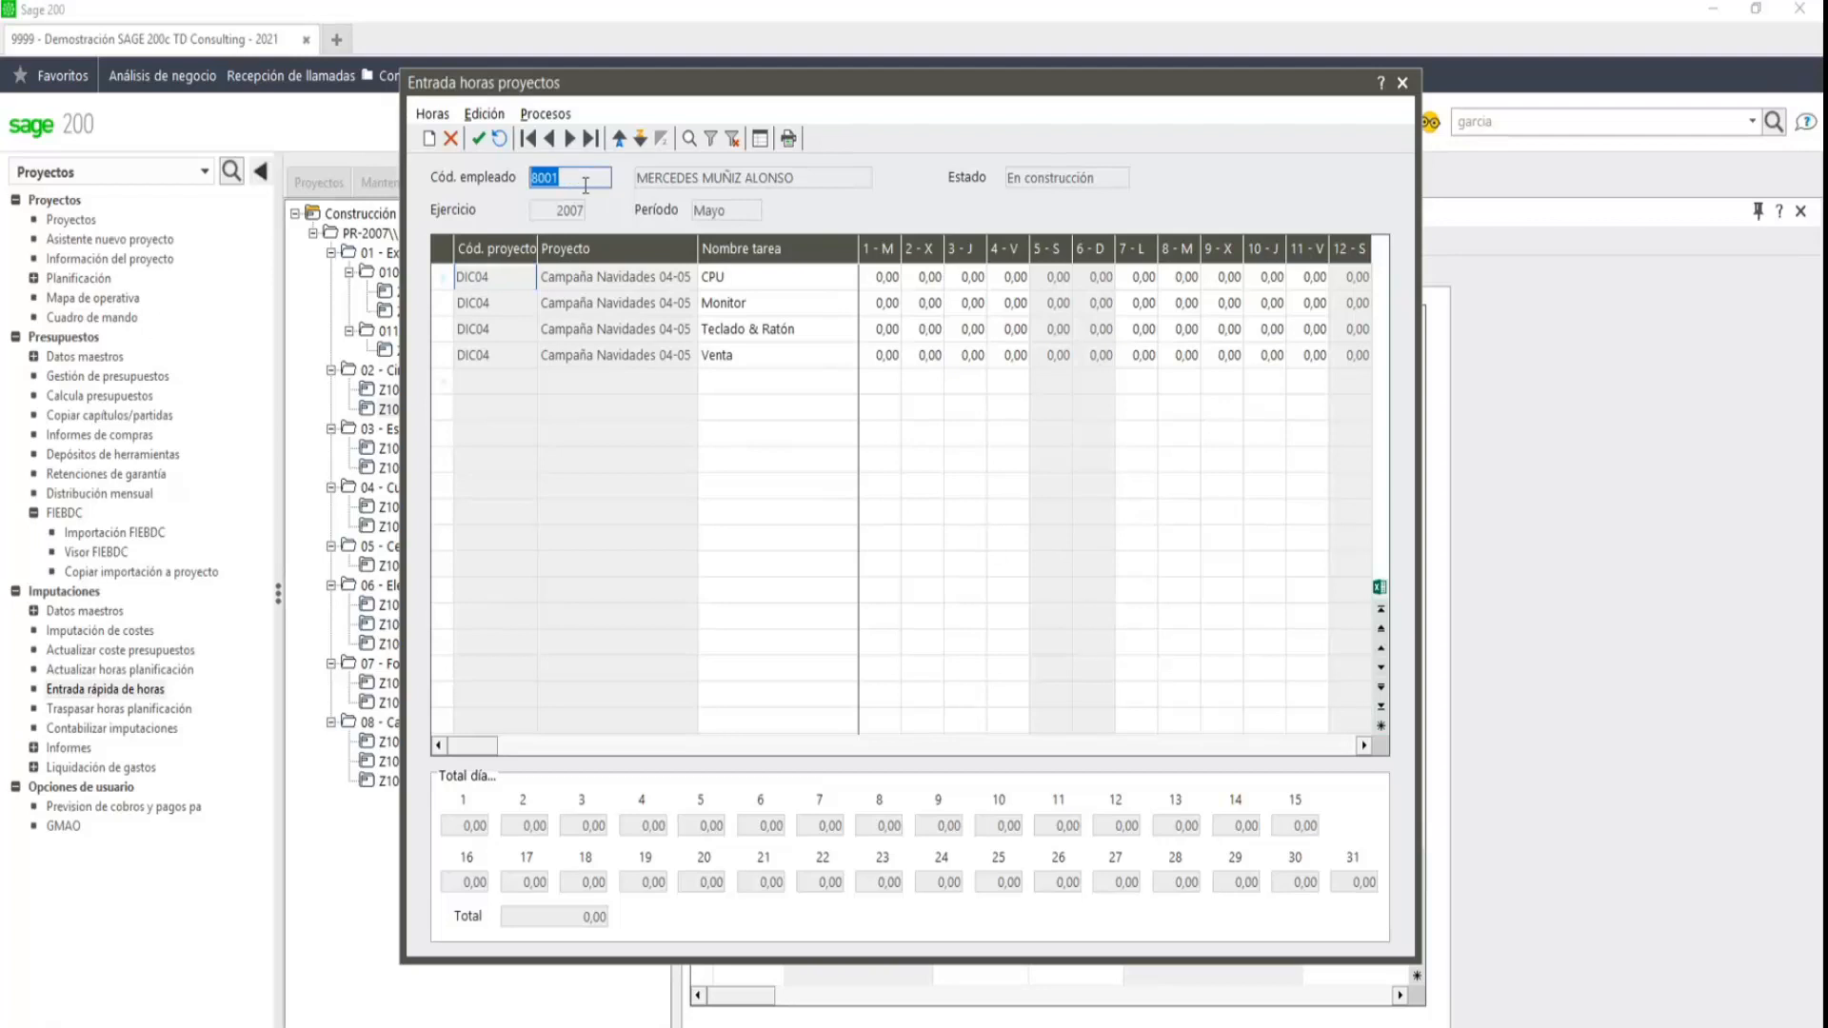
left_click(744, 280)
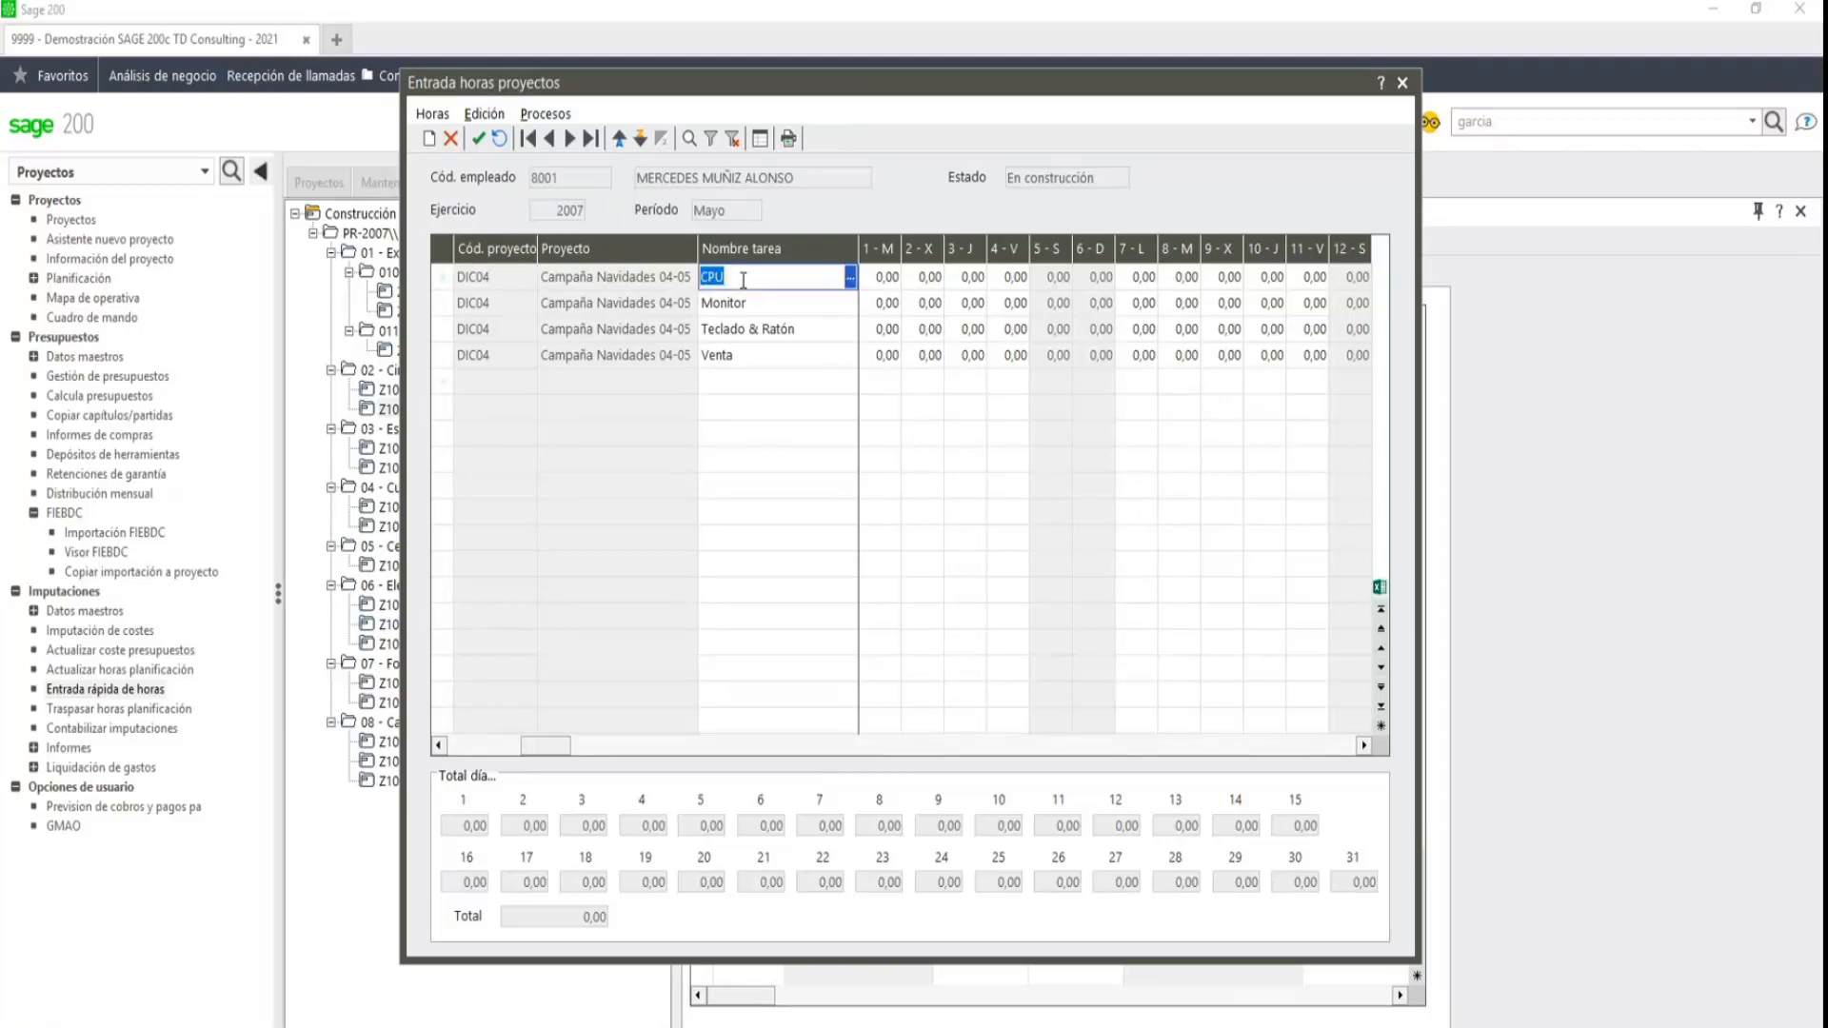
left_click(508, 280)
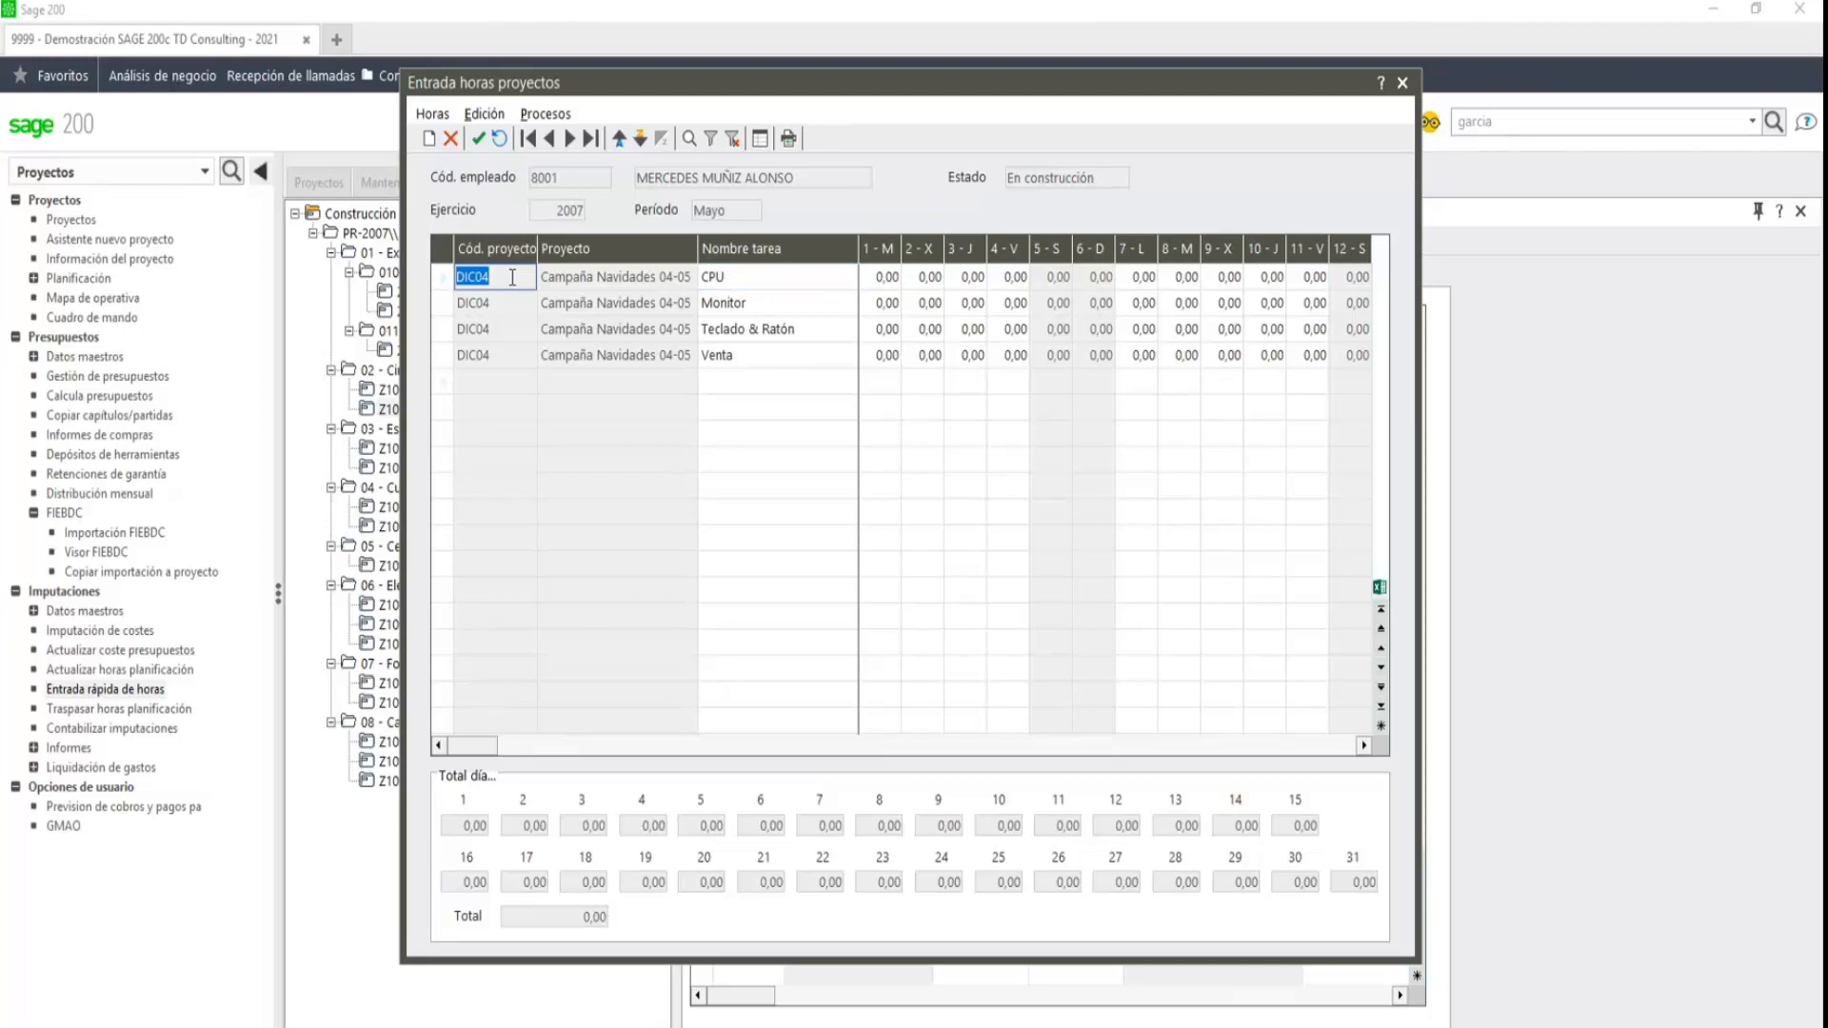
left_click(570, 139)
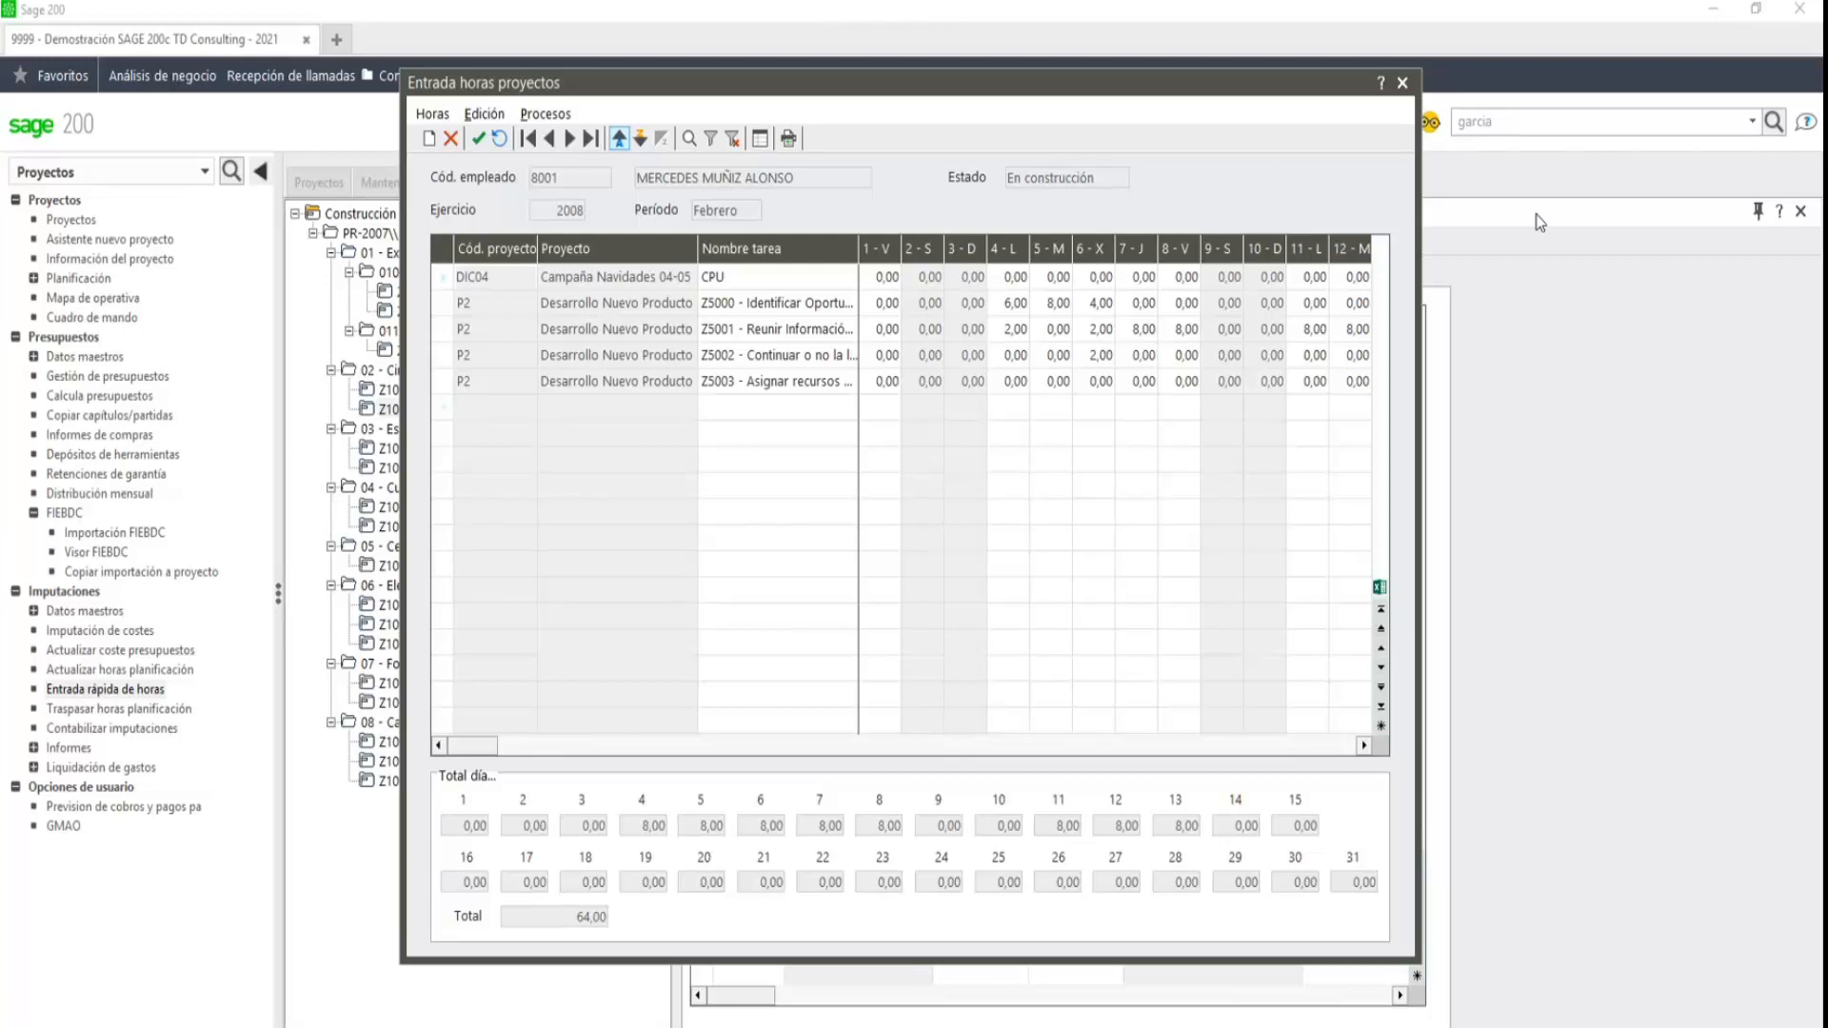
left_click(1402, 83)
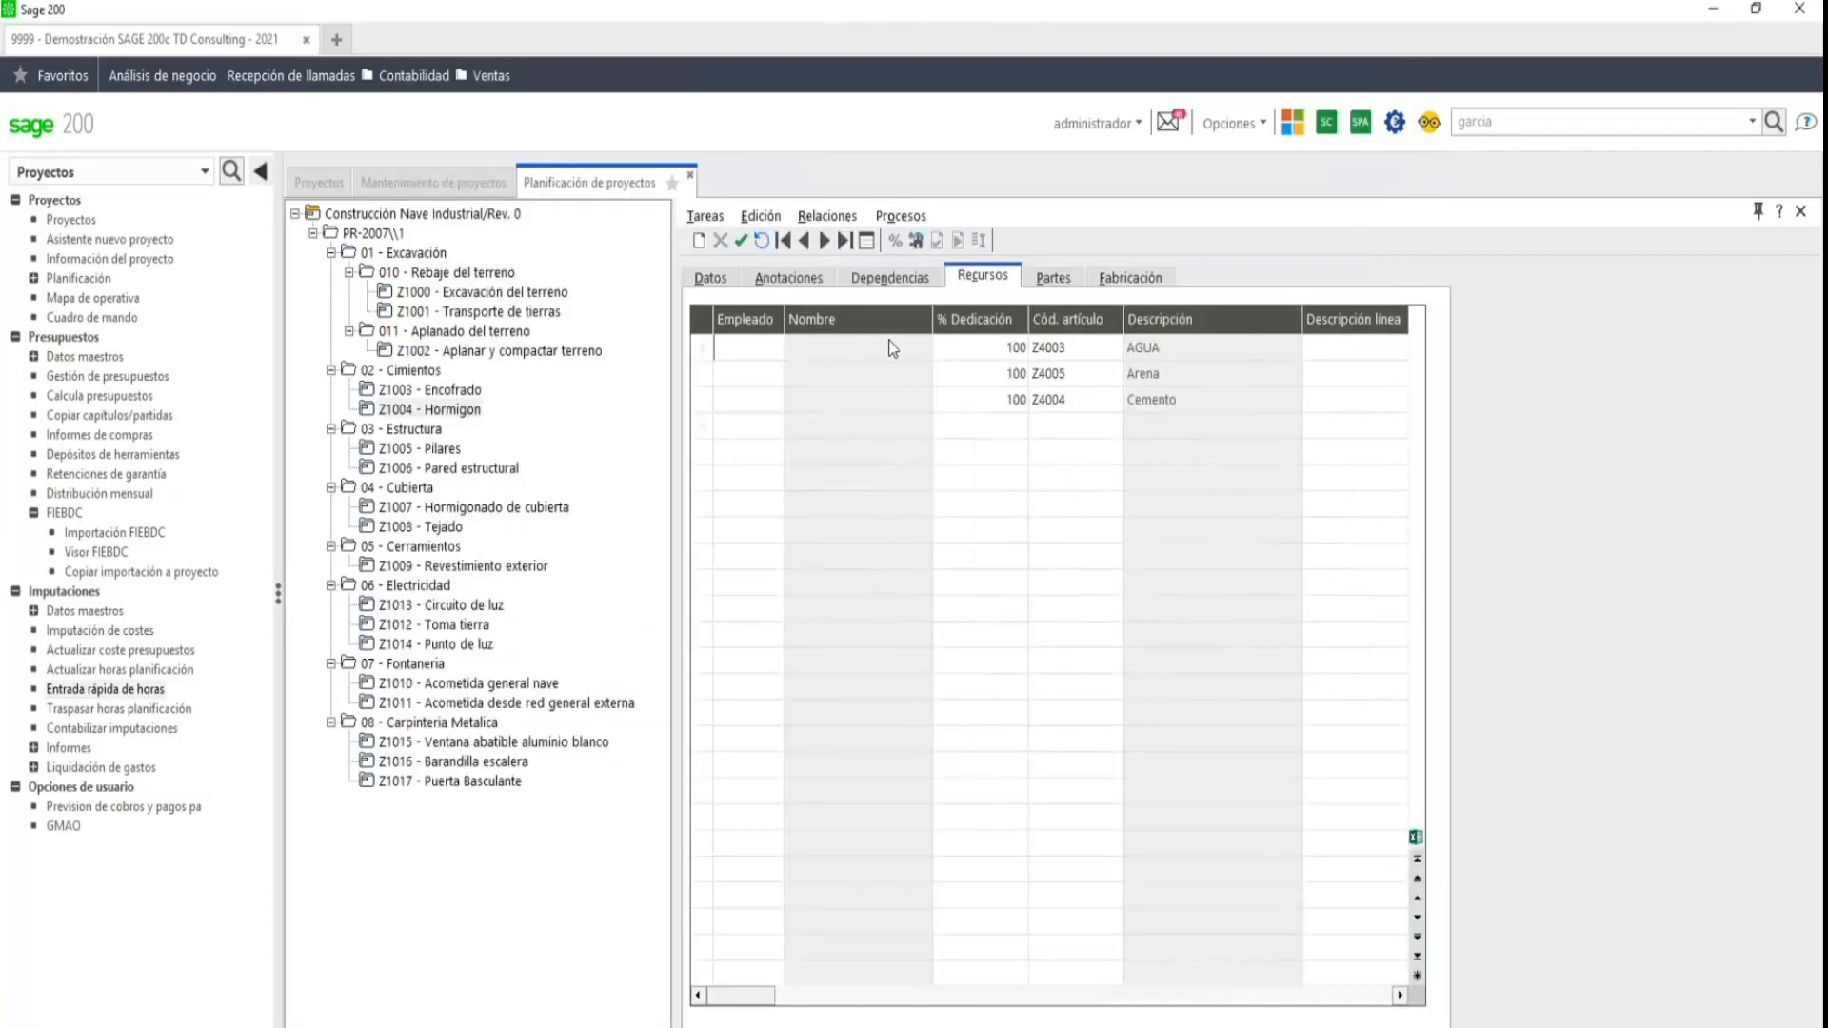
- Open the project's Gantt chart, review the duration unit, pessimistic duration and Anotaciones of task Z1000 - Excavación del terreno, and close both windows
left_click(363, 235)
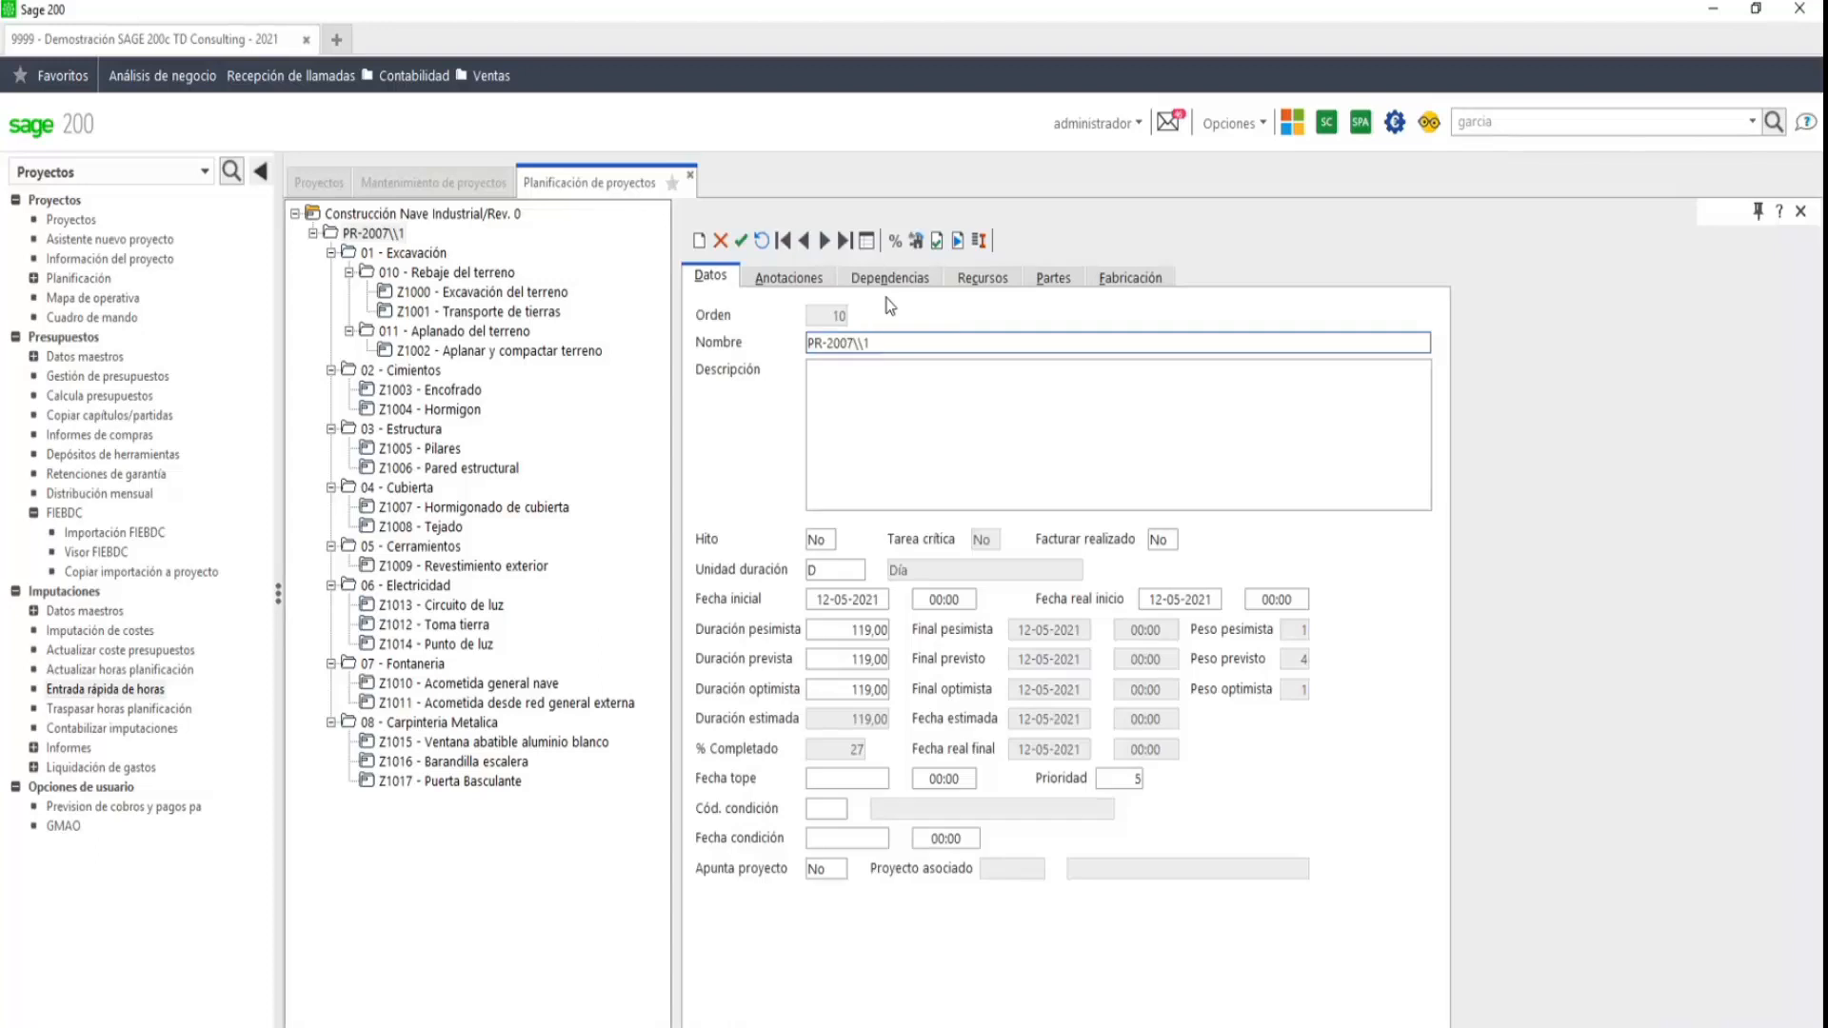
left_click(378, 218)
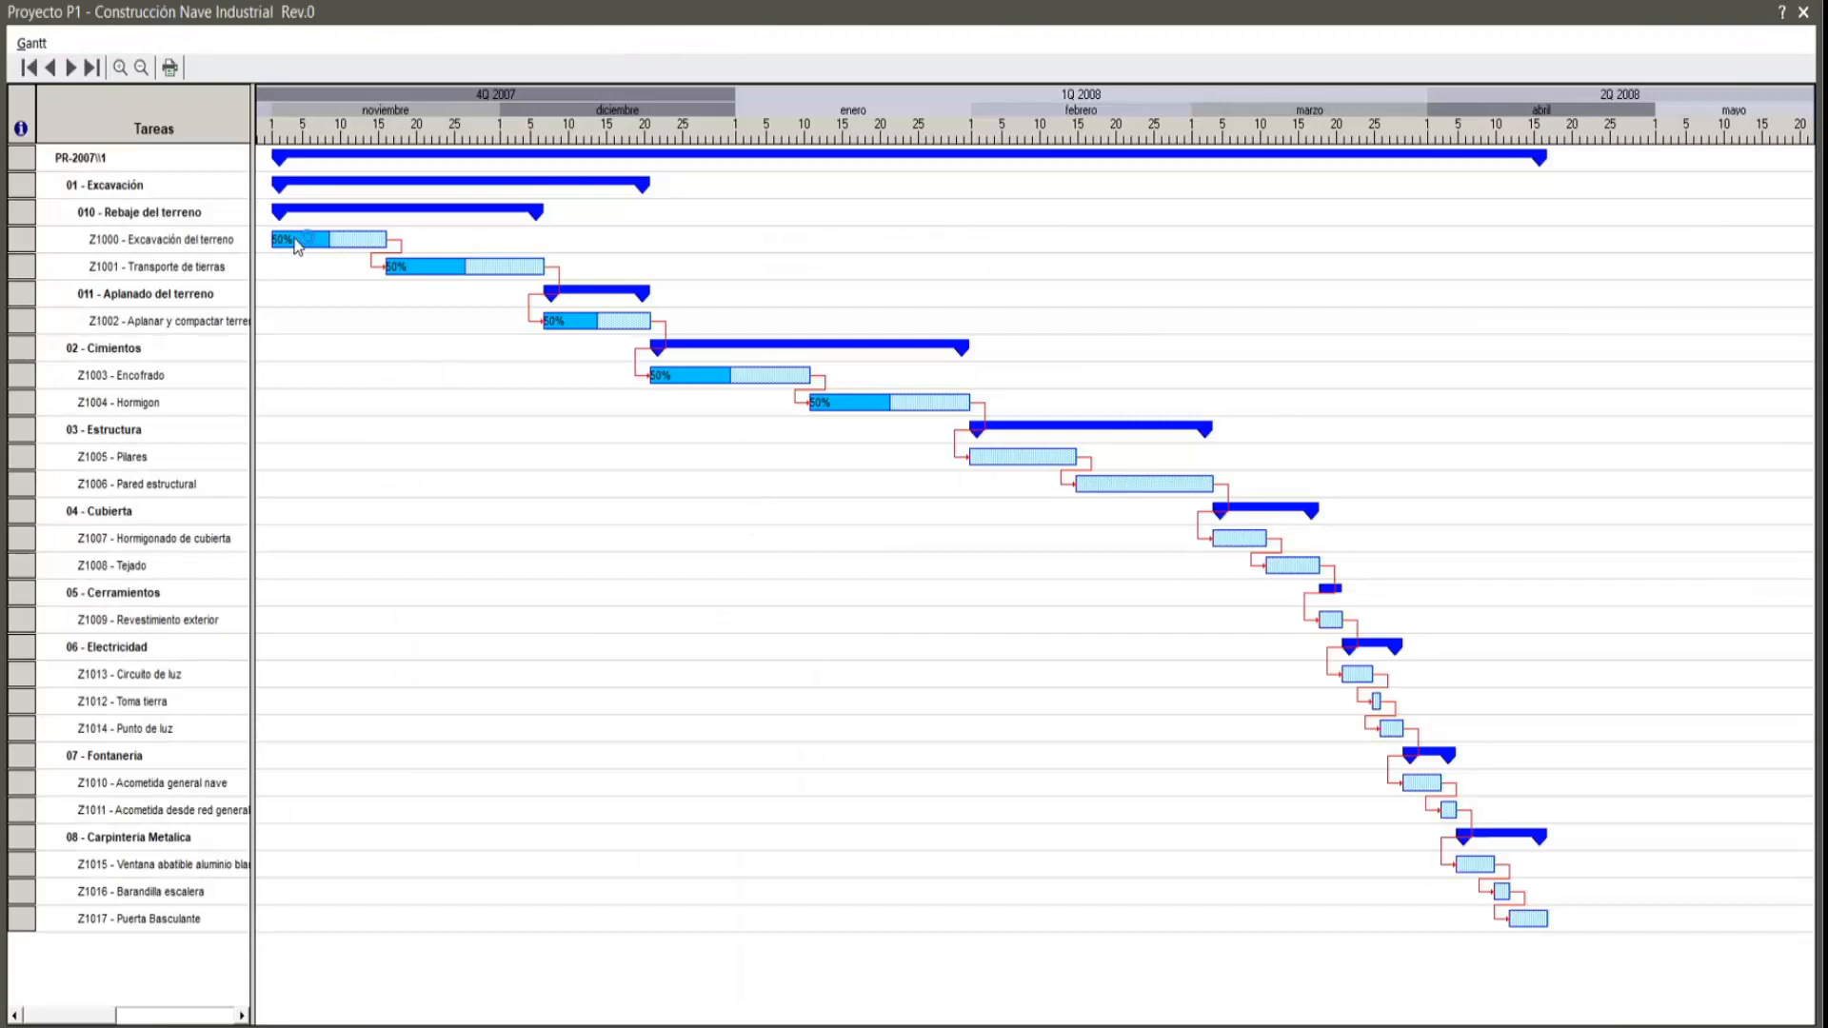
double_click(297, 240)
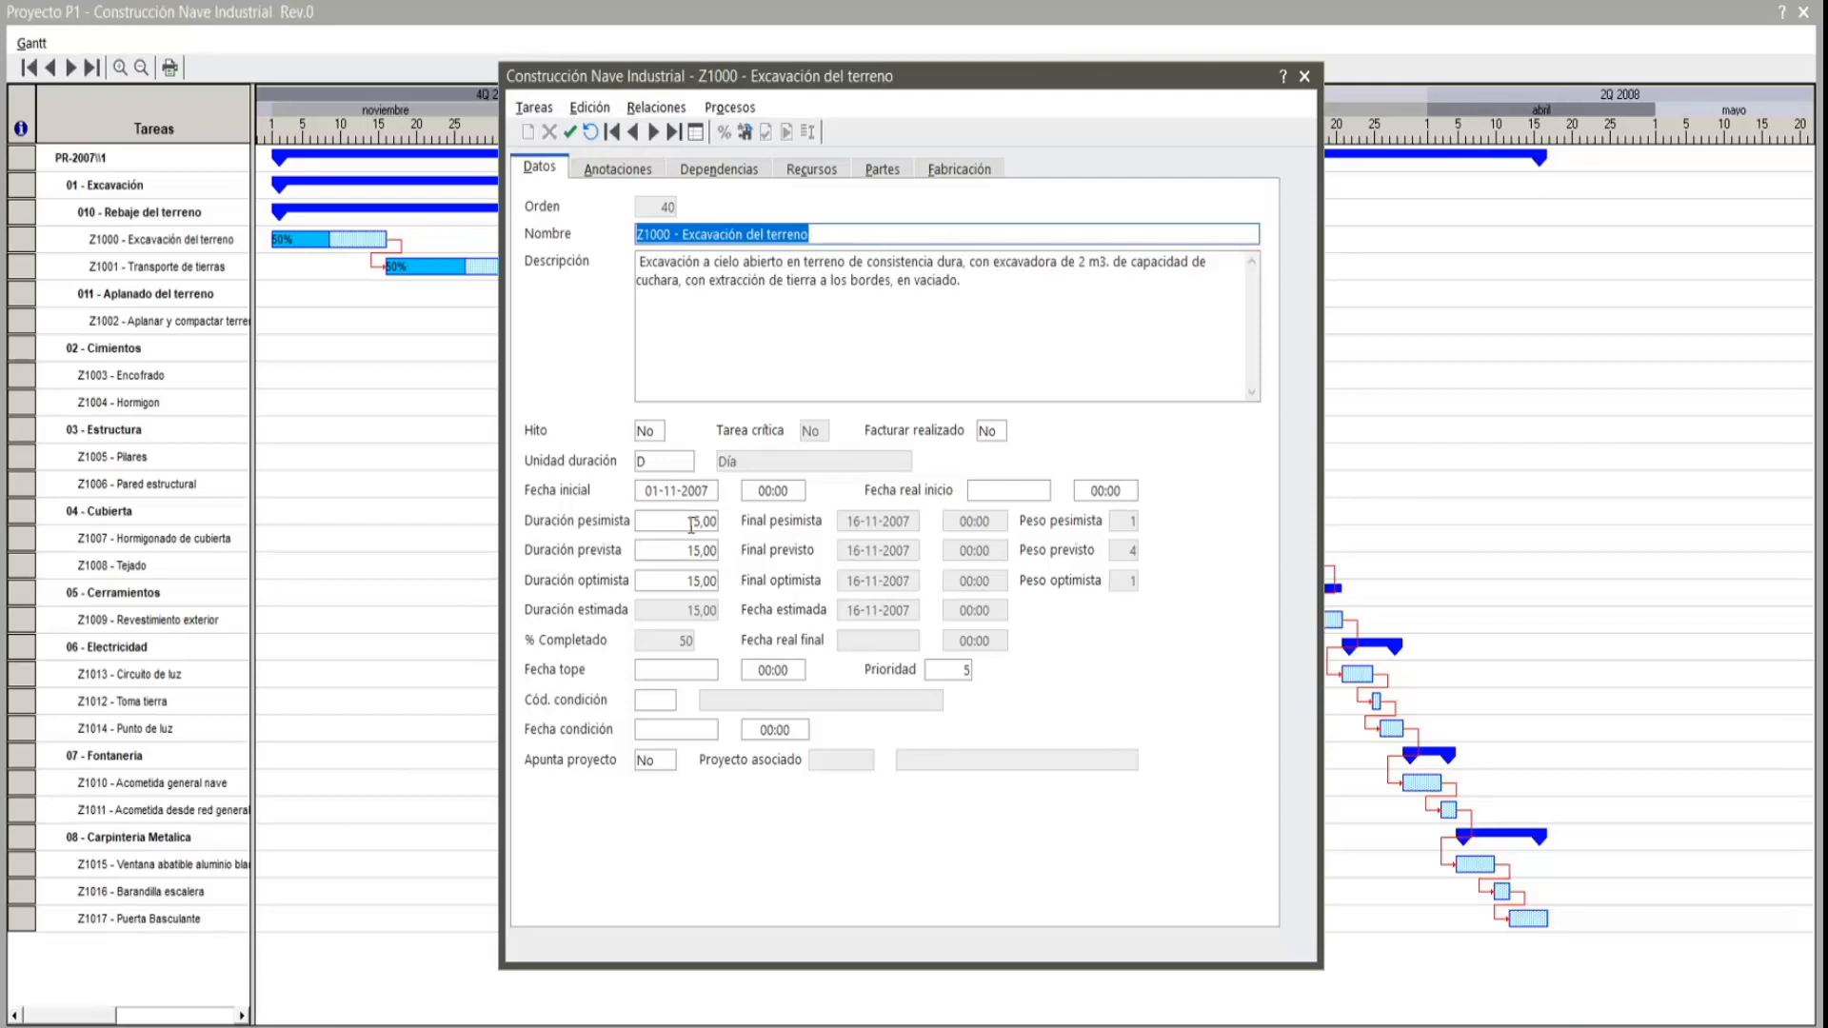
left_click(639, 465)
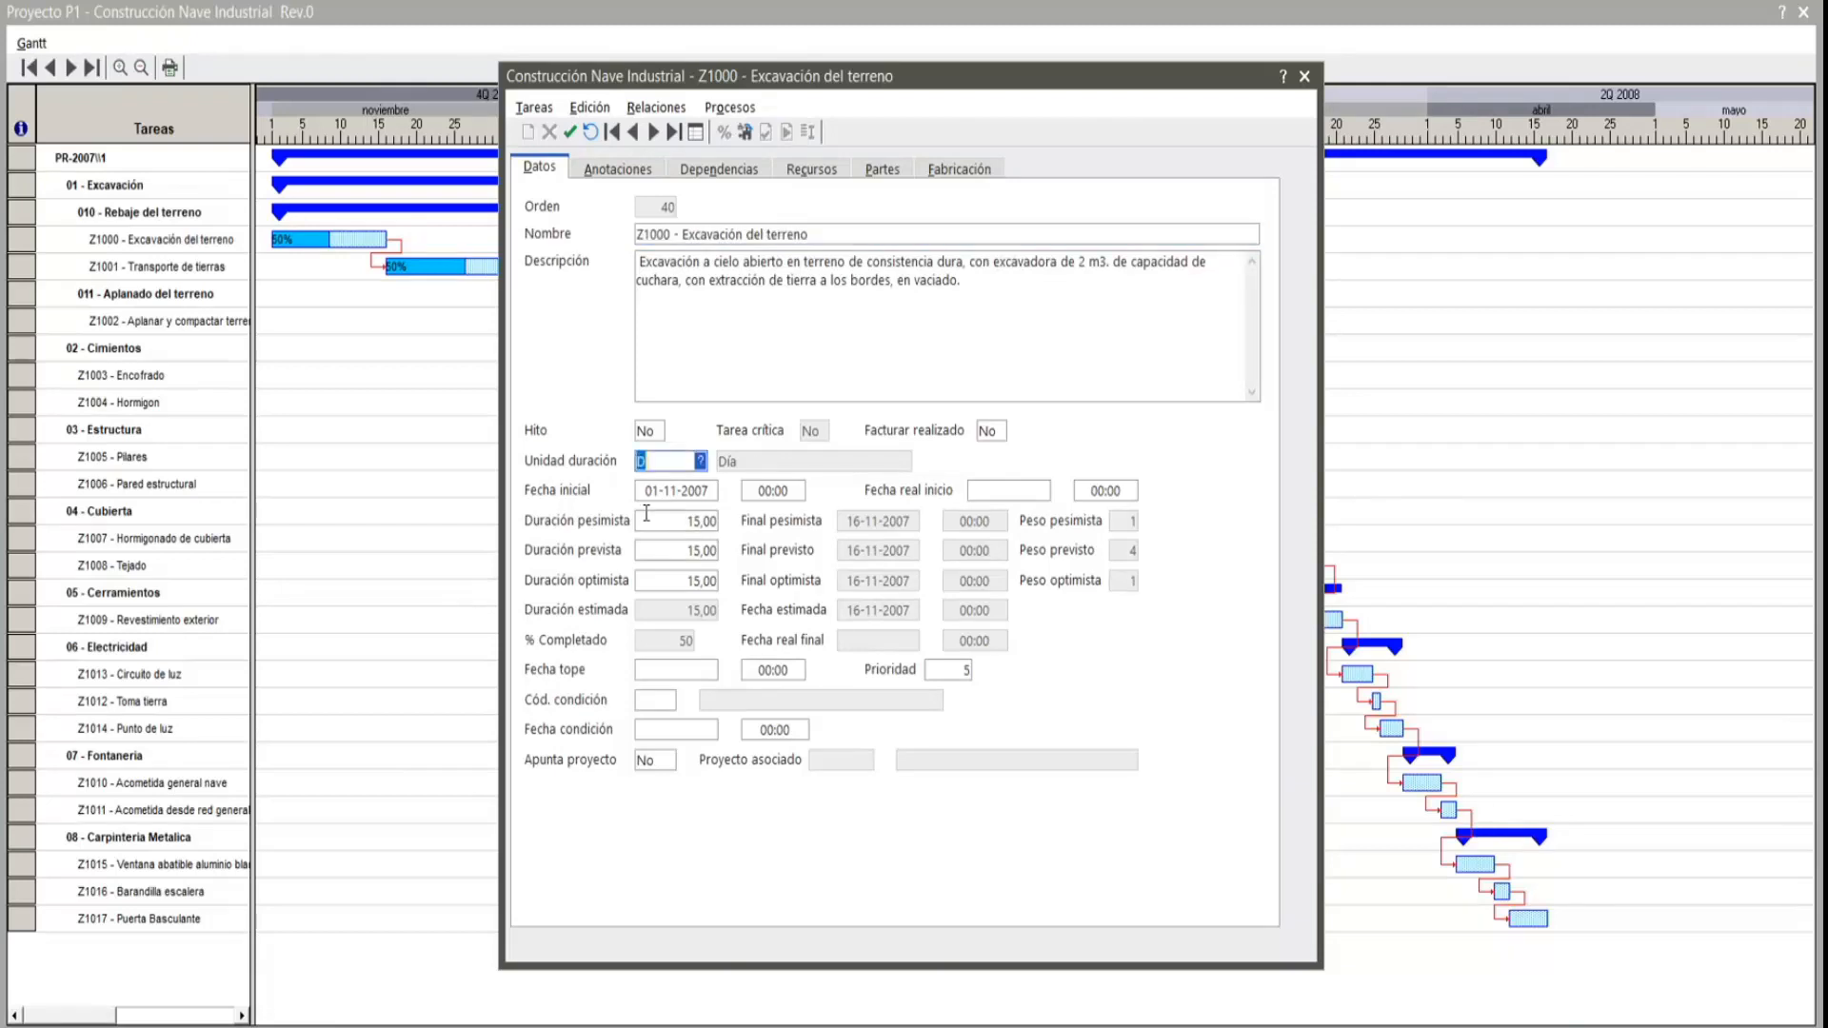
left_click(703, 523)
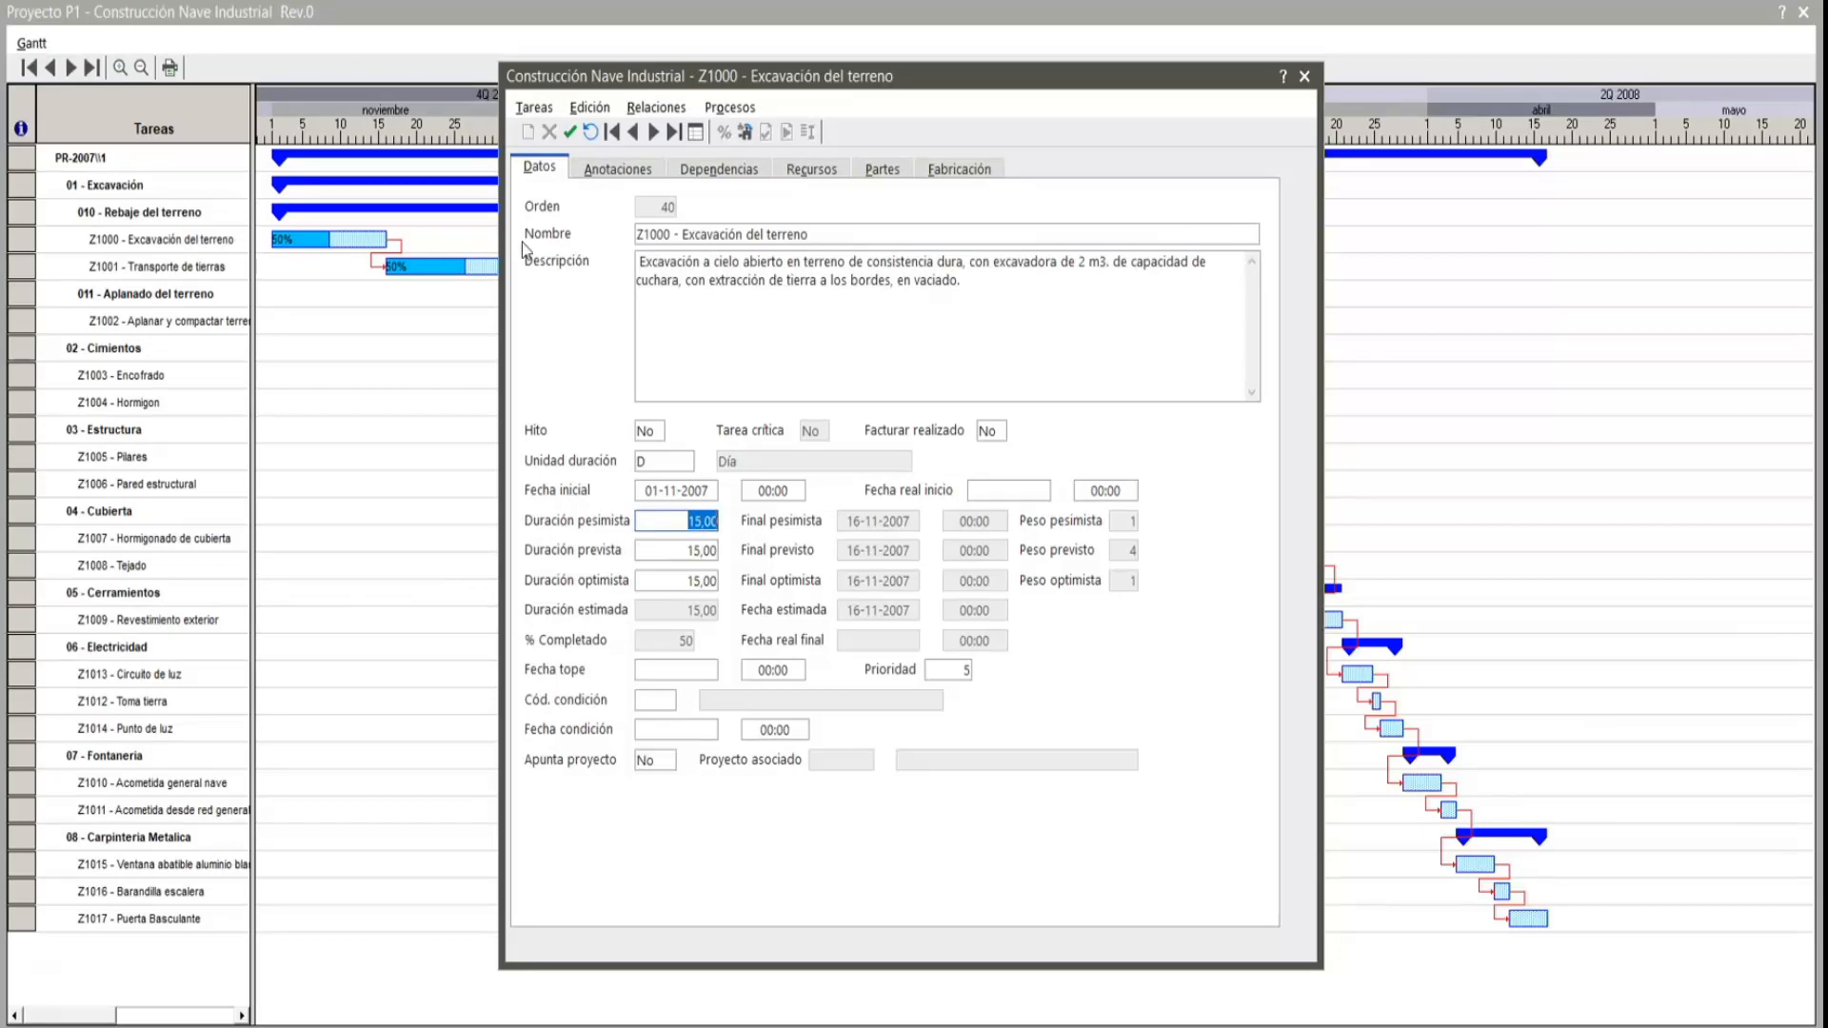
left_click(617, 171)
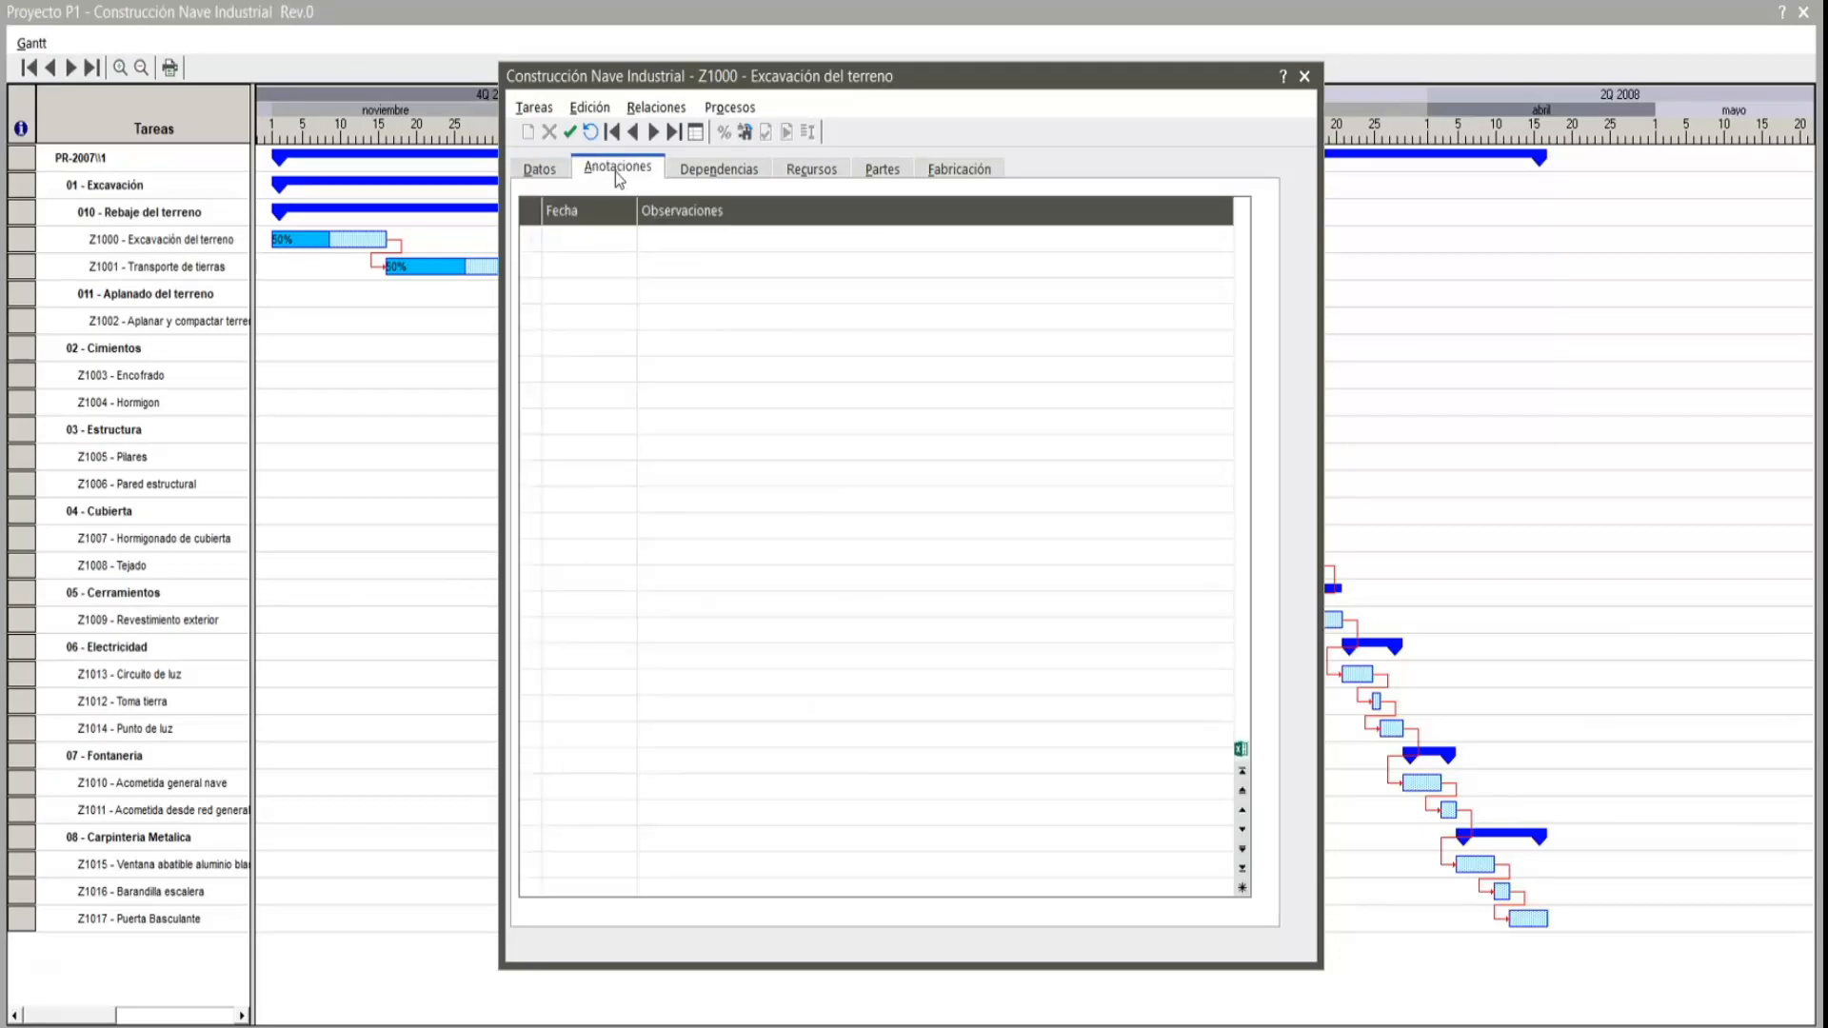
left_click(1304, 78)
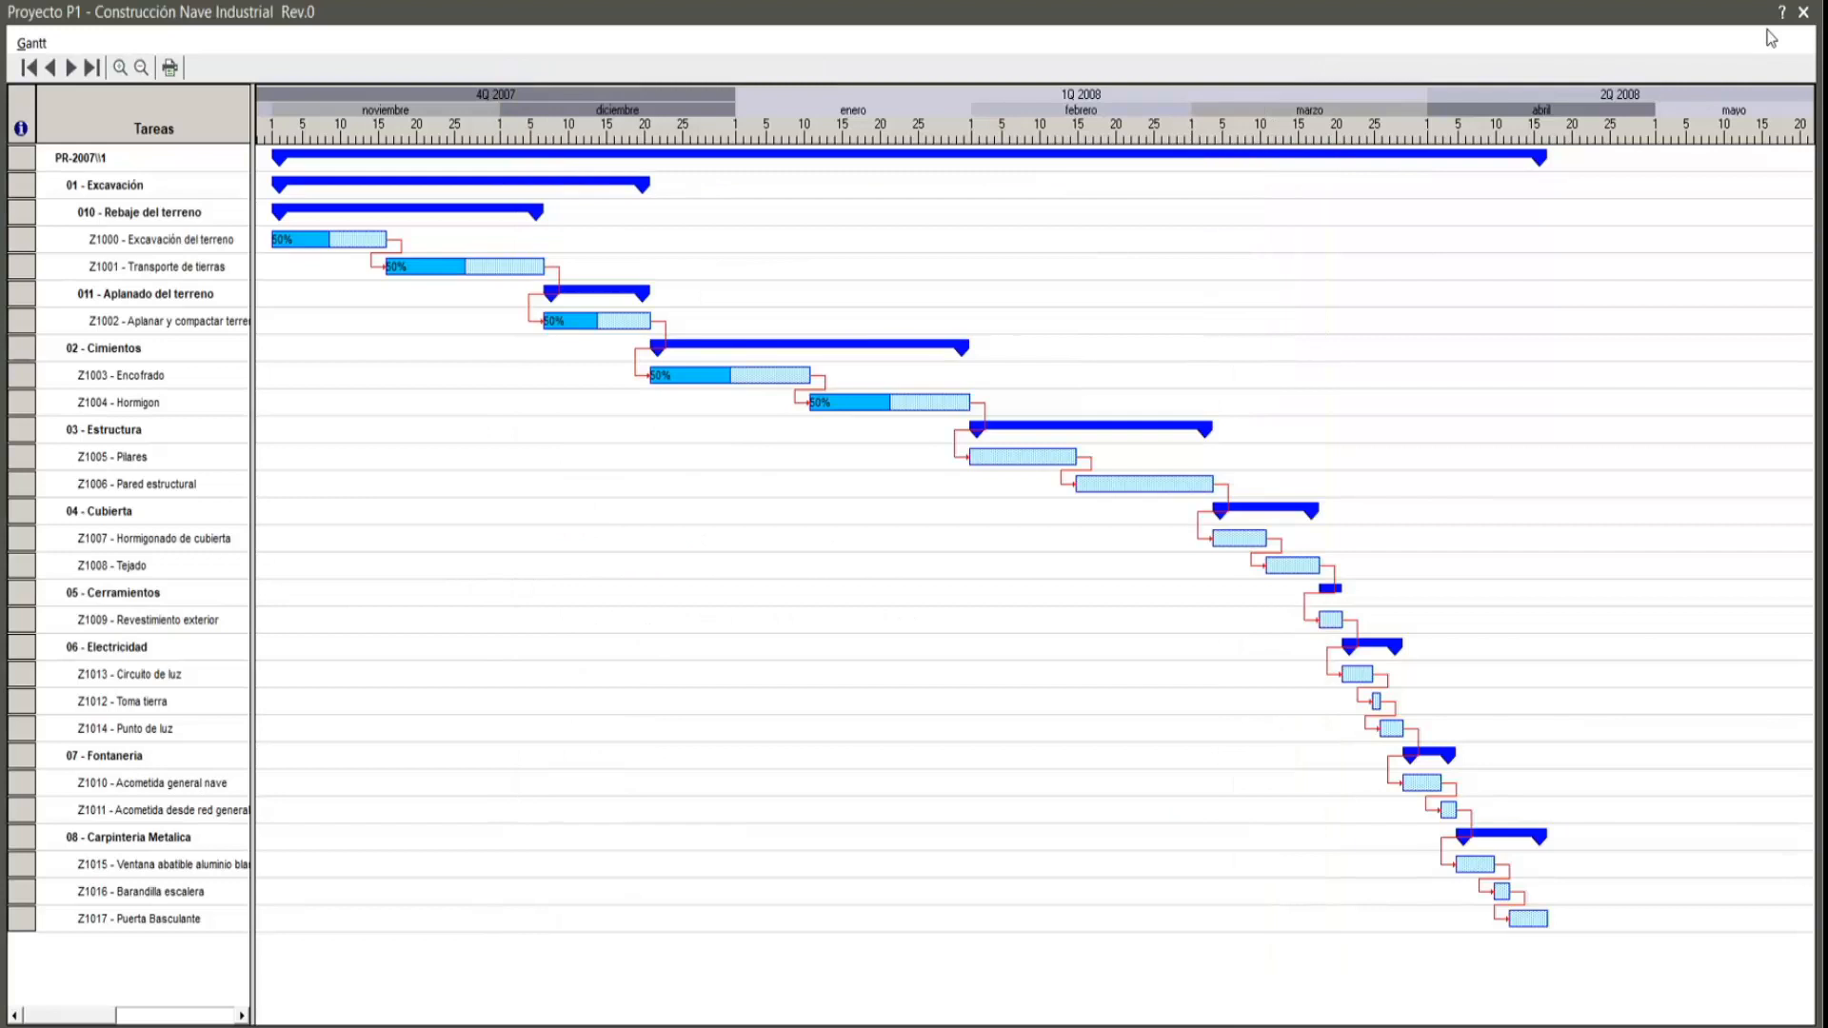
left_click(1802, 13)
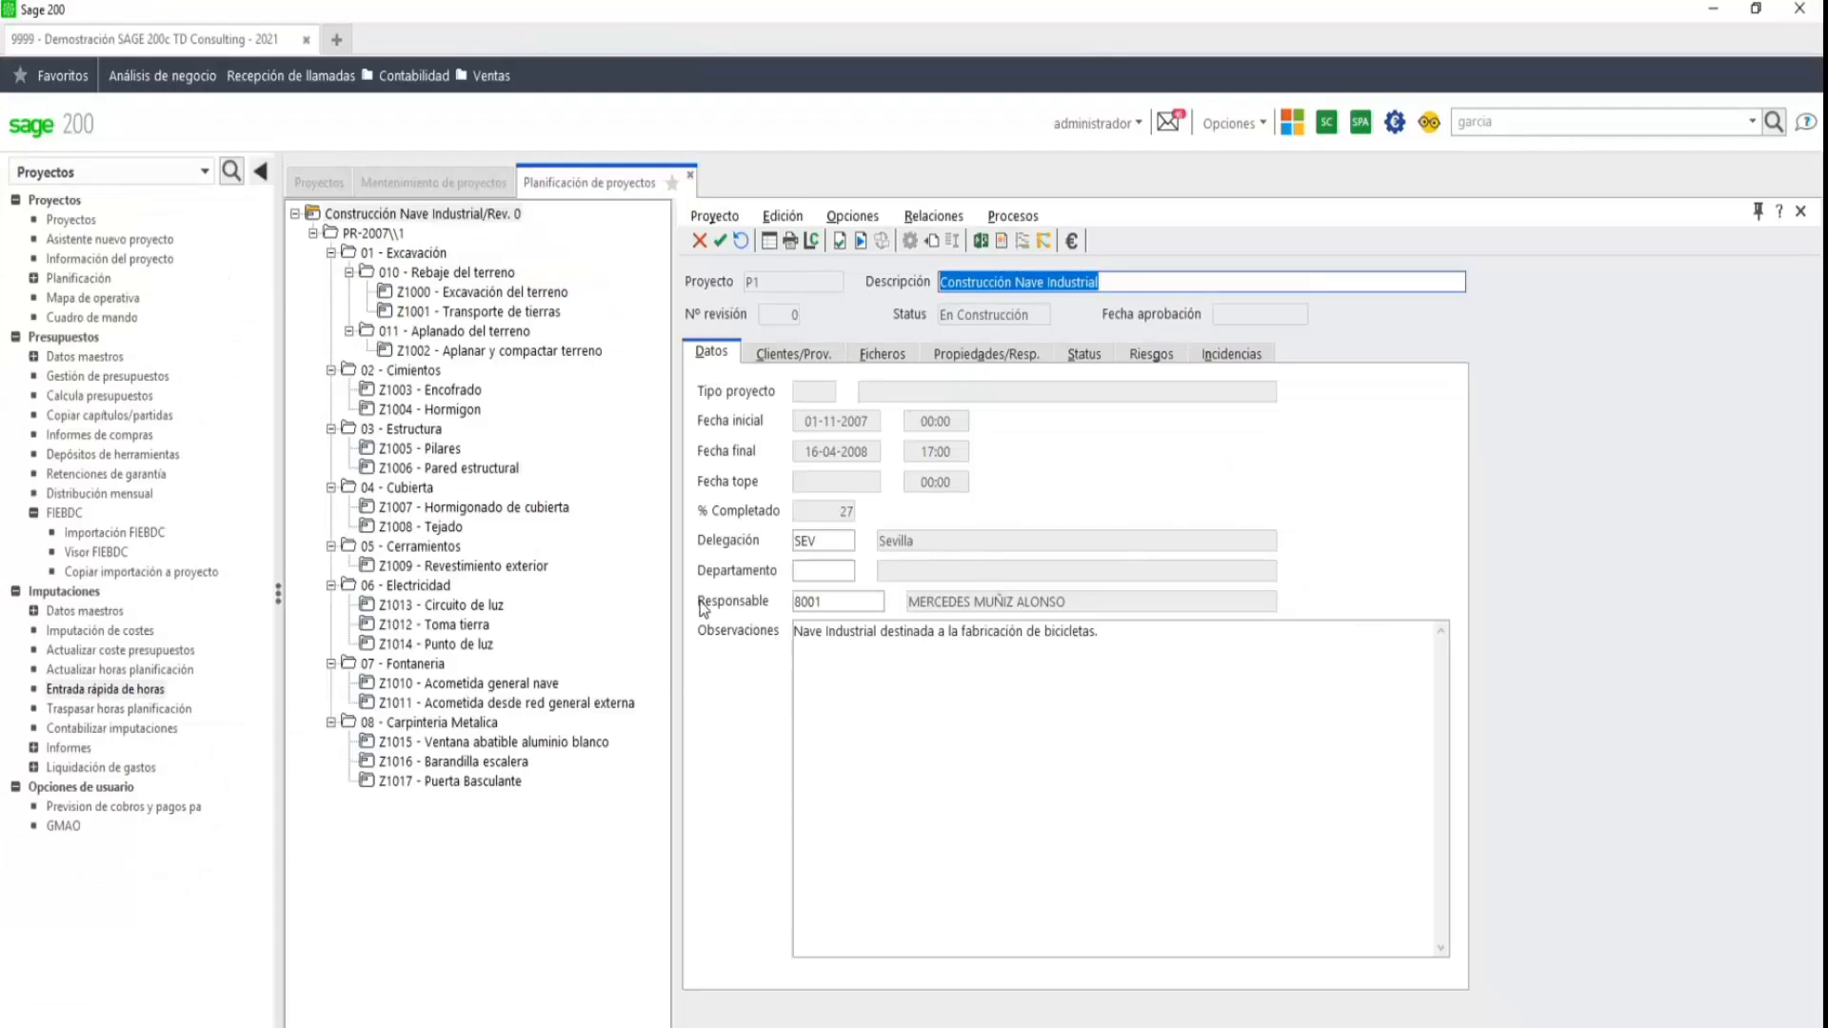
- Review the Clientes/Prov., Ficheros, Propiedades/Resp., Status, Riesgos and Incidencias of the Construcción Nave Industrial project
left_click(811, 353)
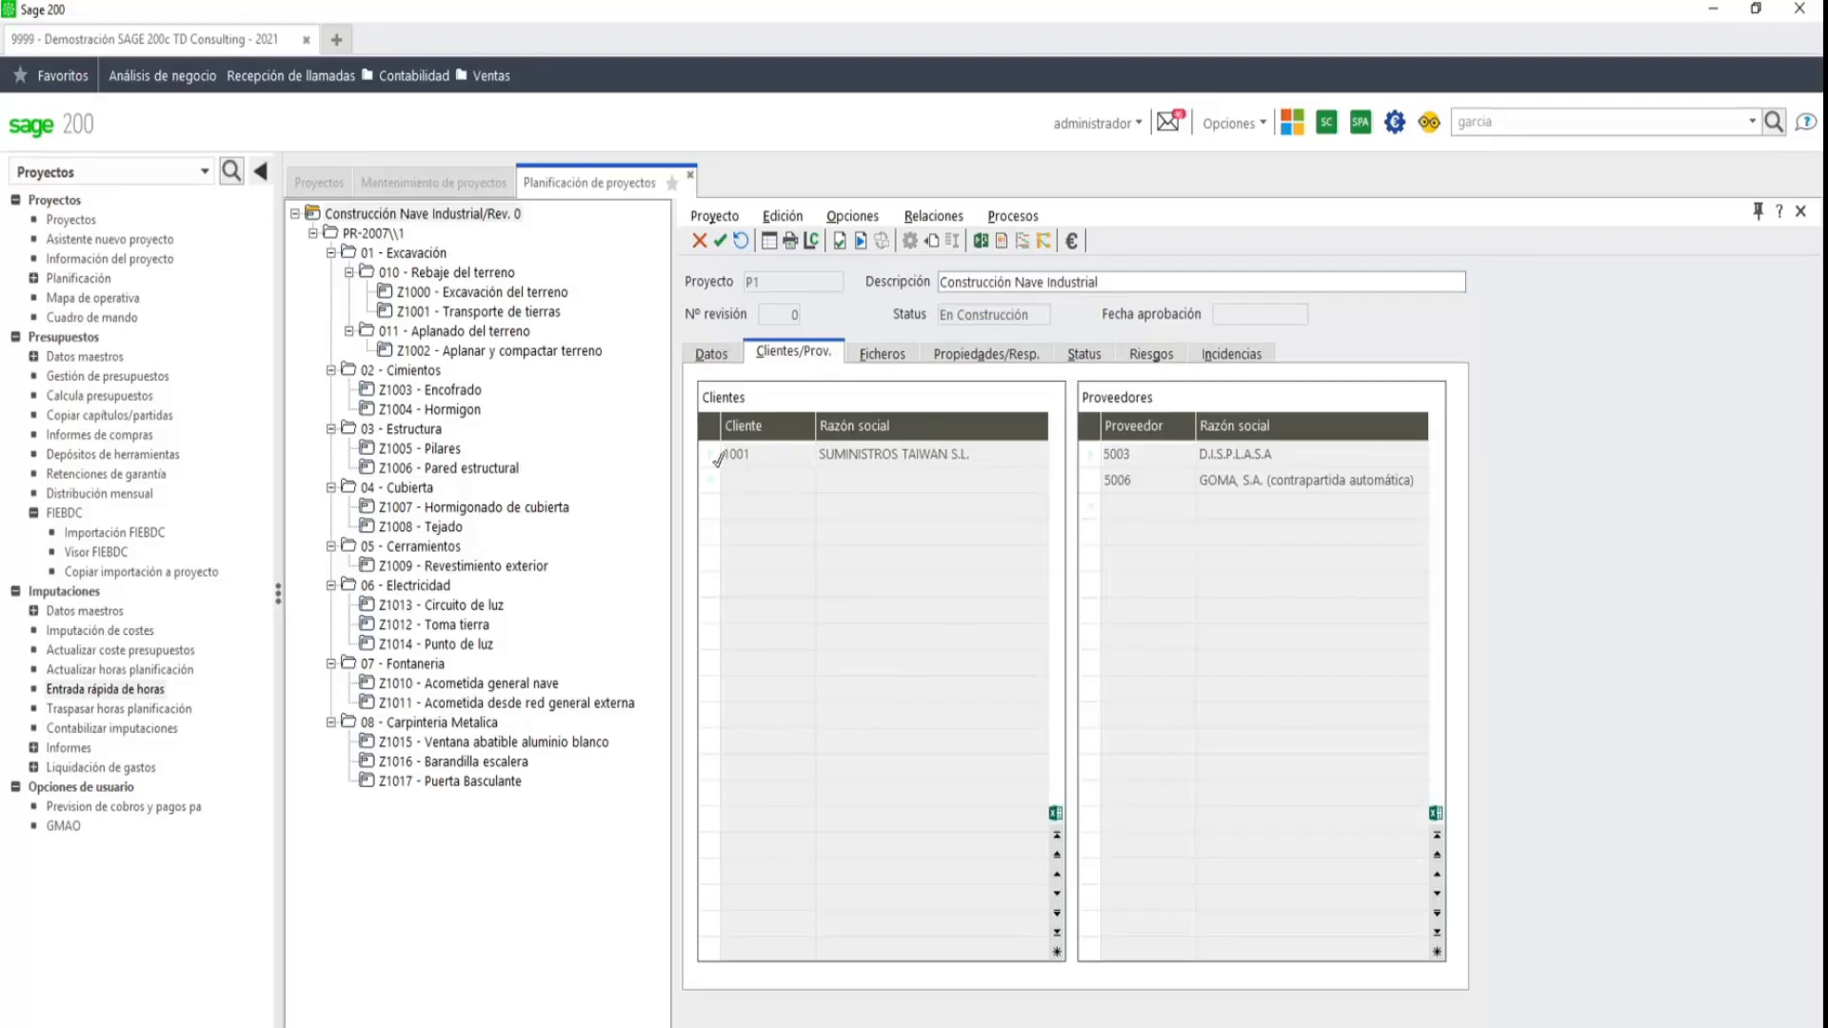
left_click(882, 355)
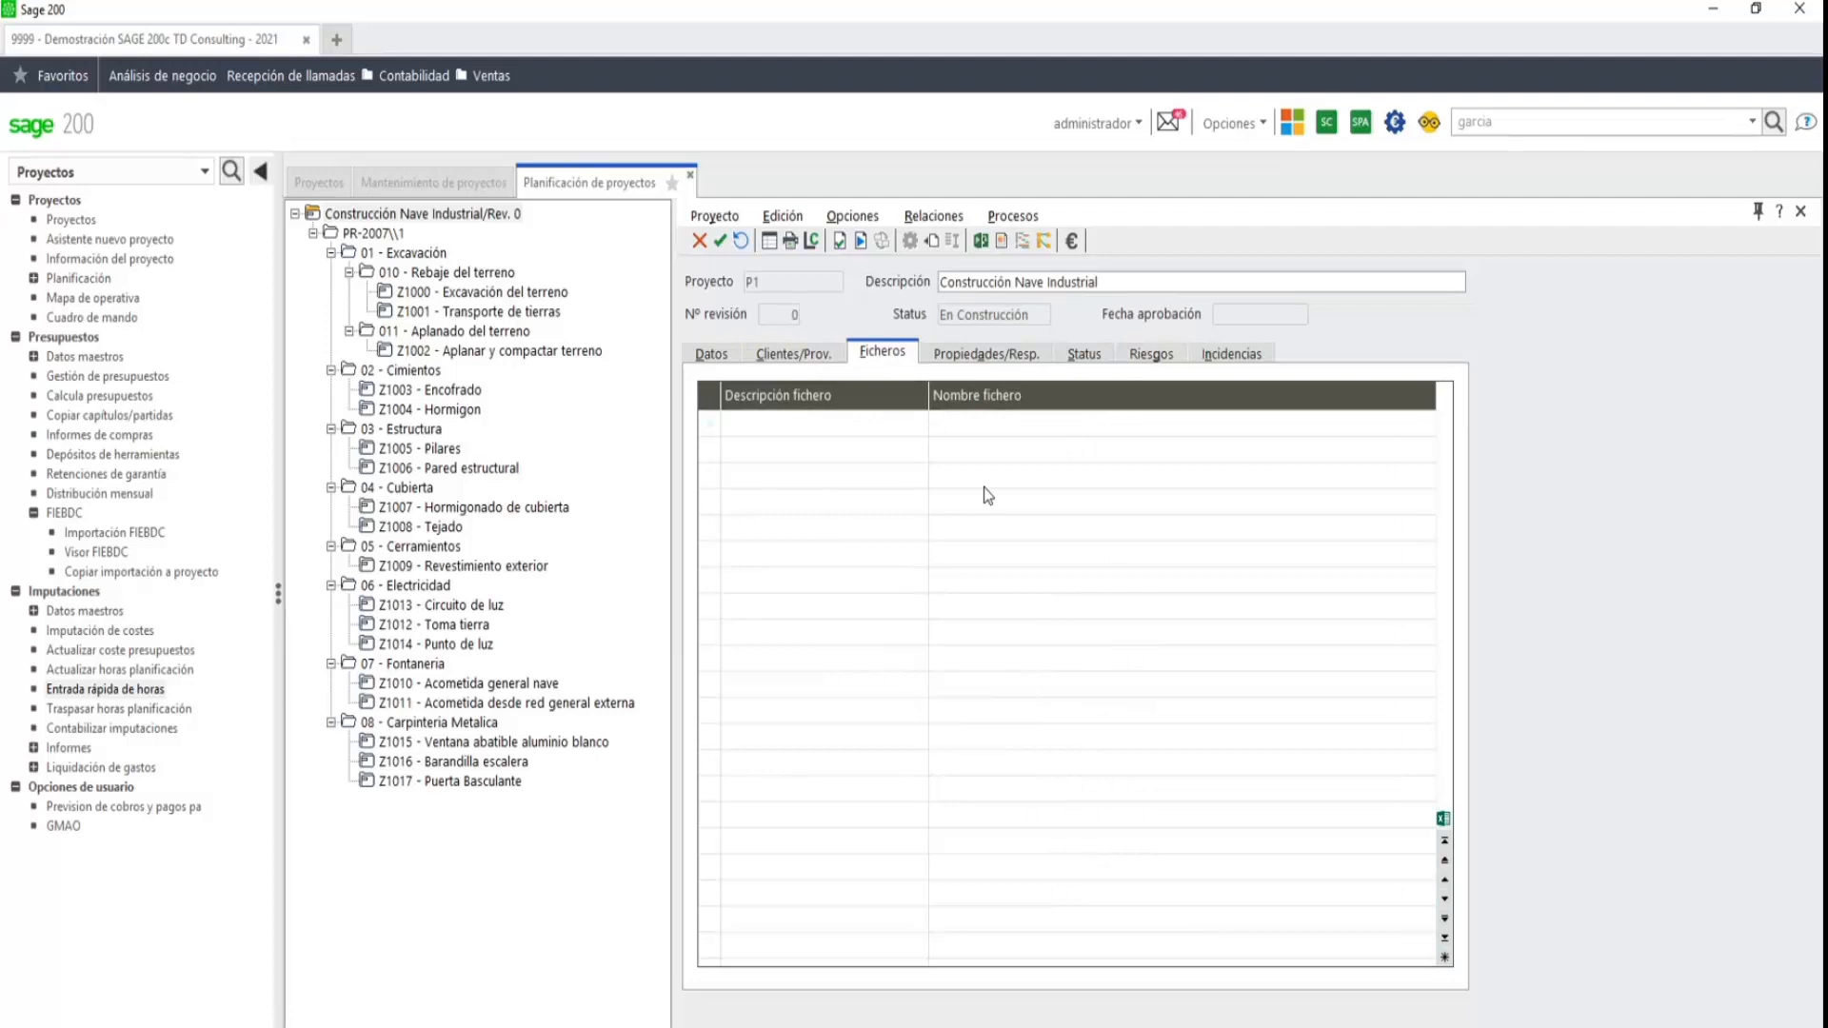
left_click(986, 353)
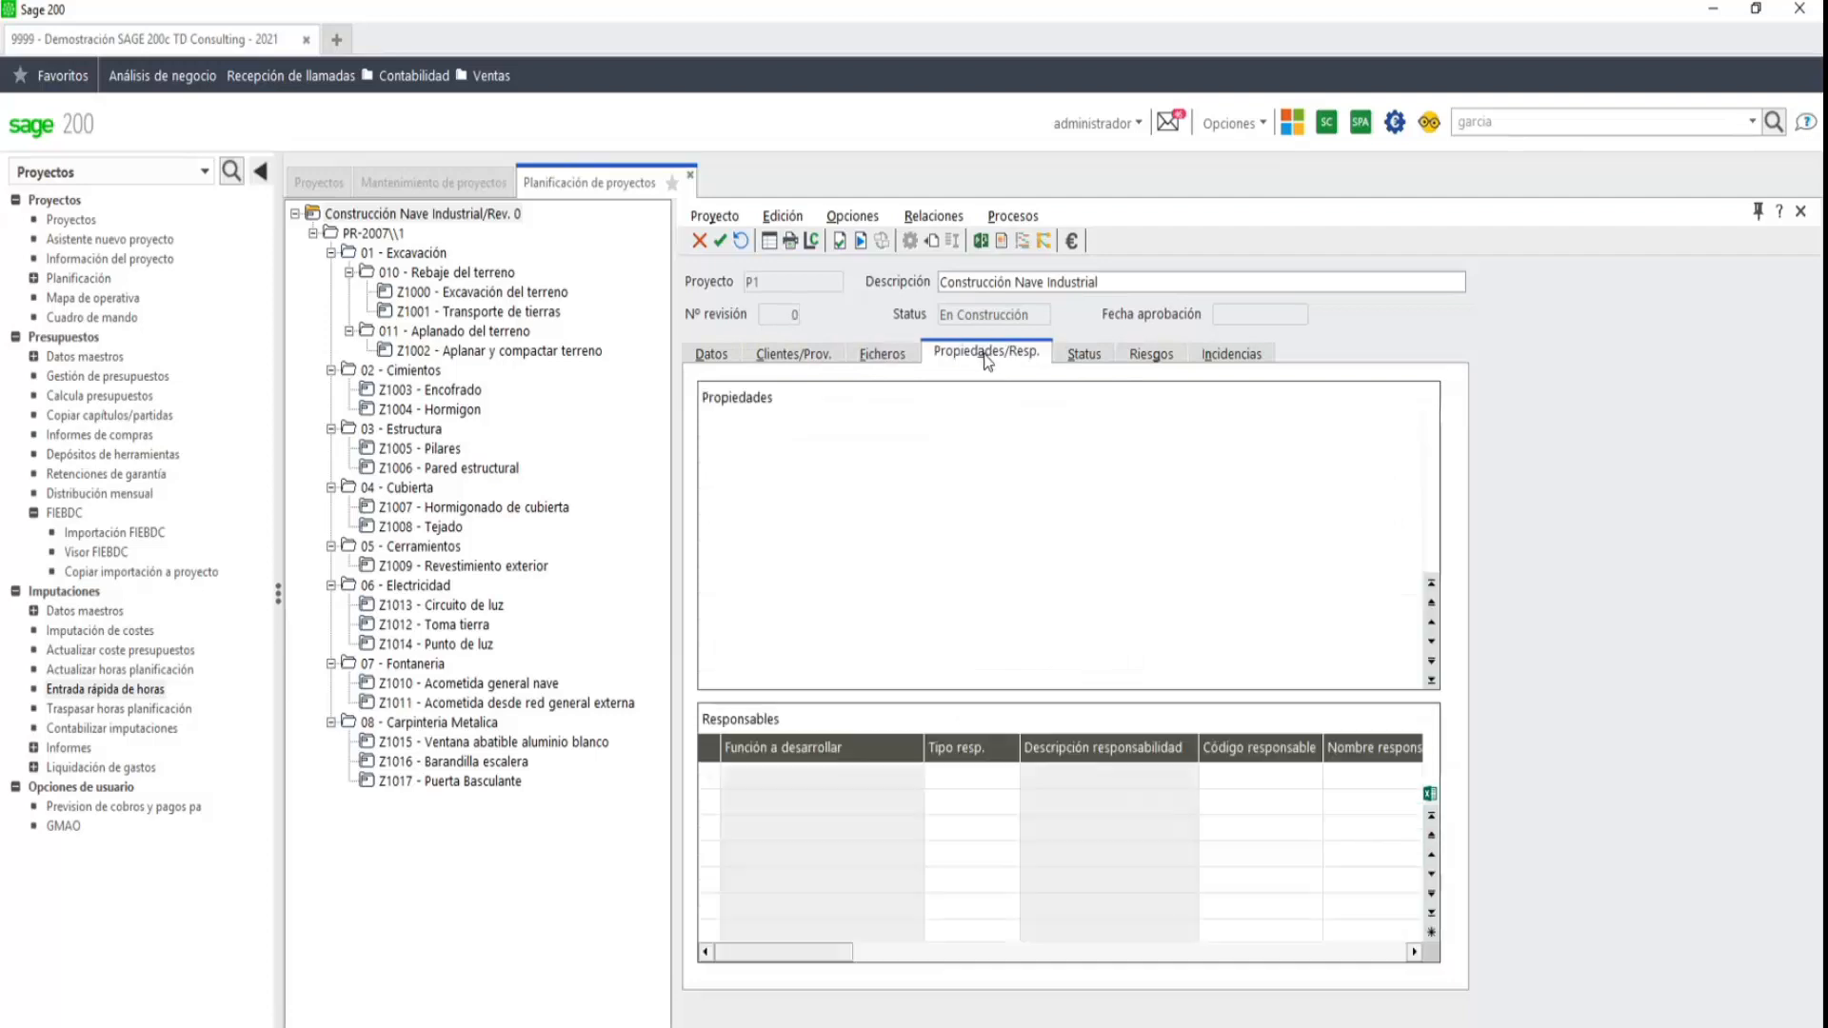
left_click(1083, 354)
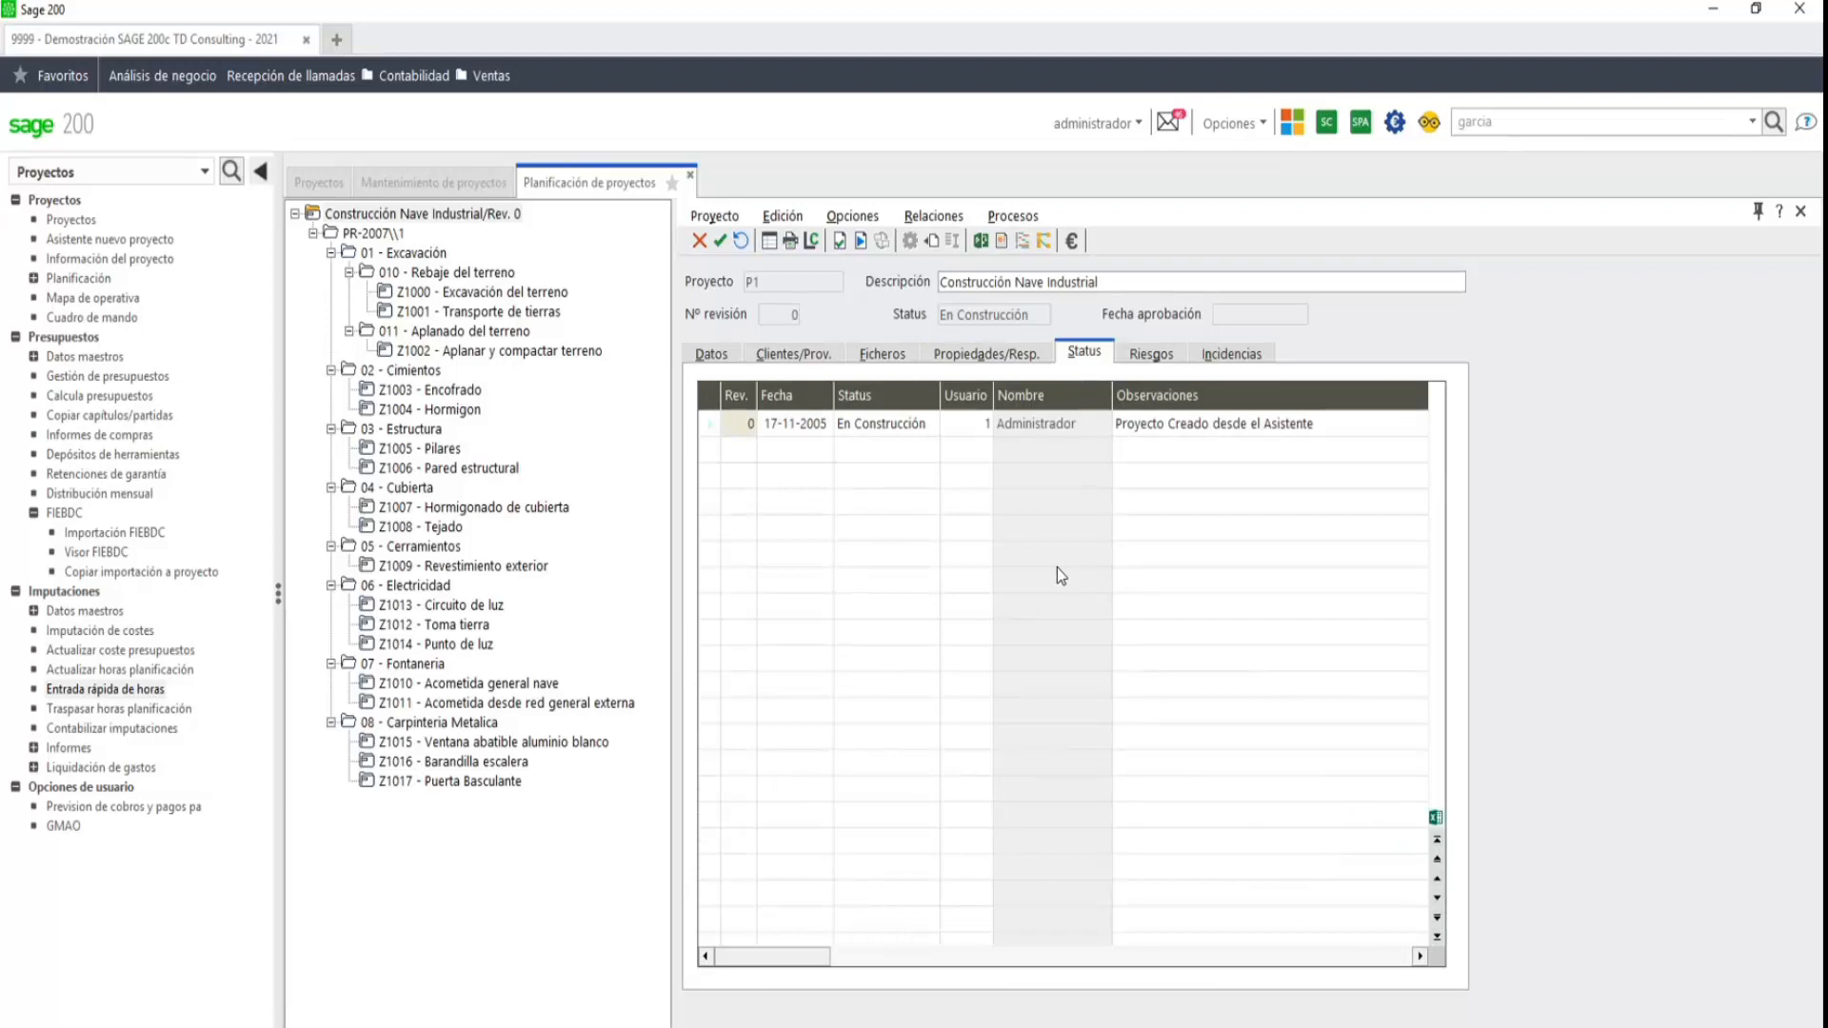
left_click(1152, 354)
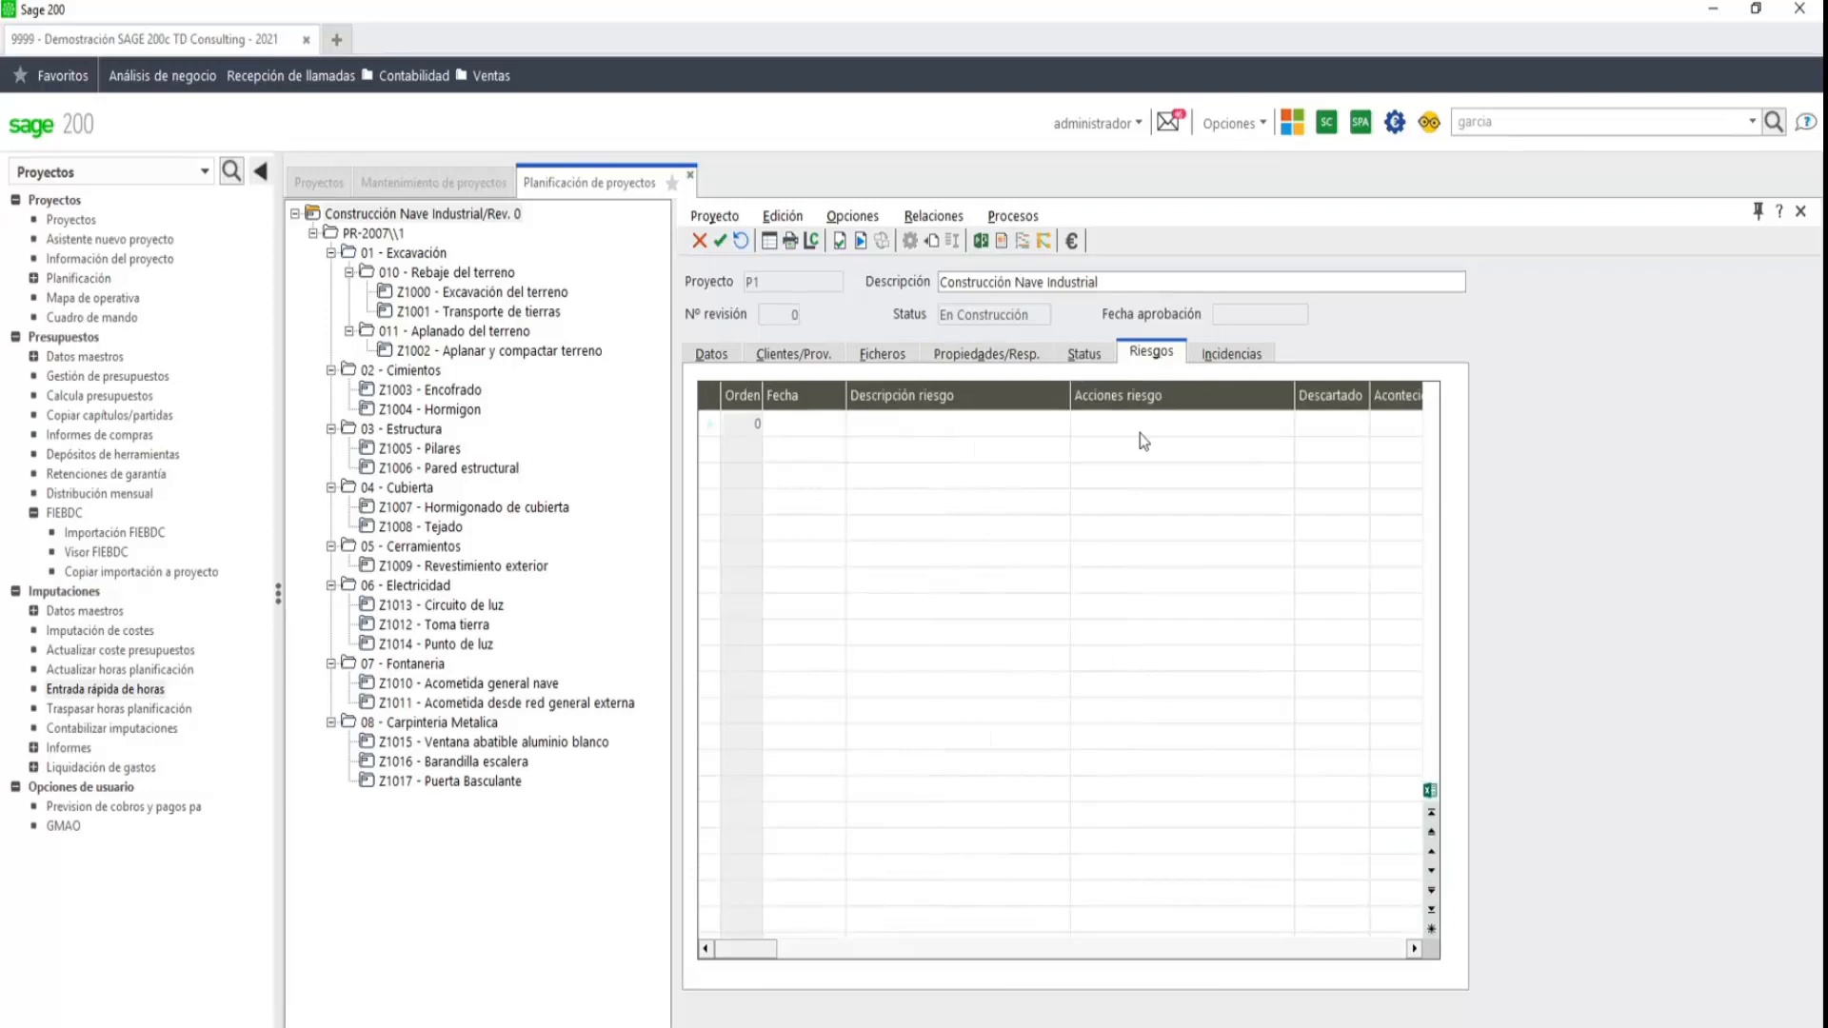
left_click(1229, 354)
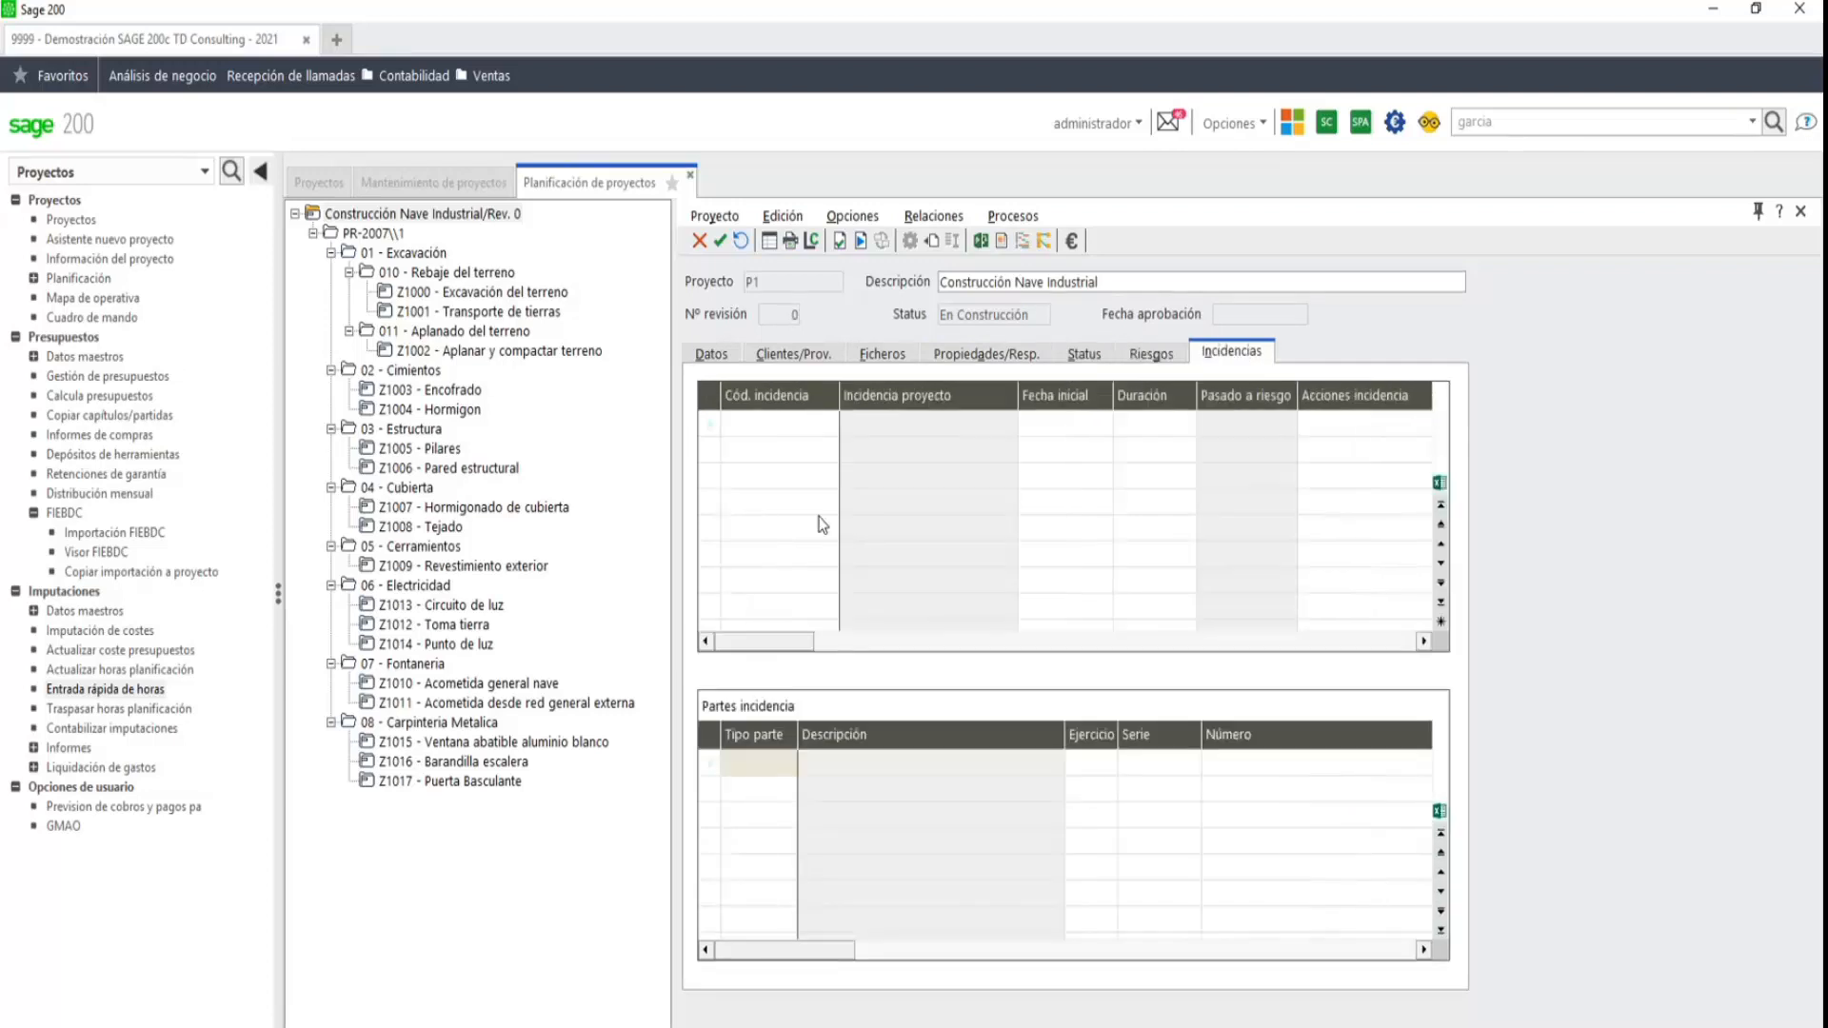
- Review the Recursos, Partes and Fabricación of PR-2007\\1, and the Fabricación and Partes of task Z1001 - Transporte de tierras
left_click(378, 238)
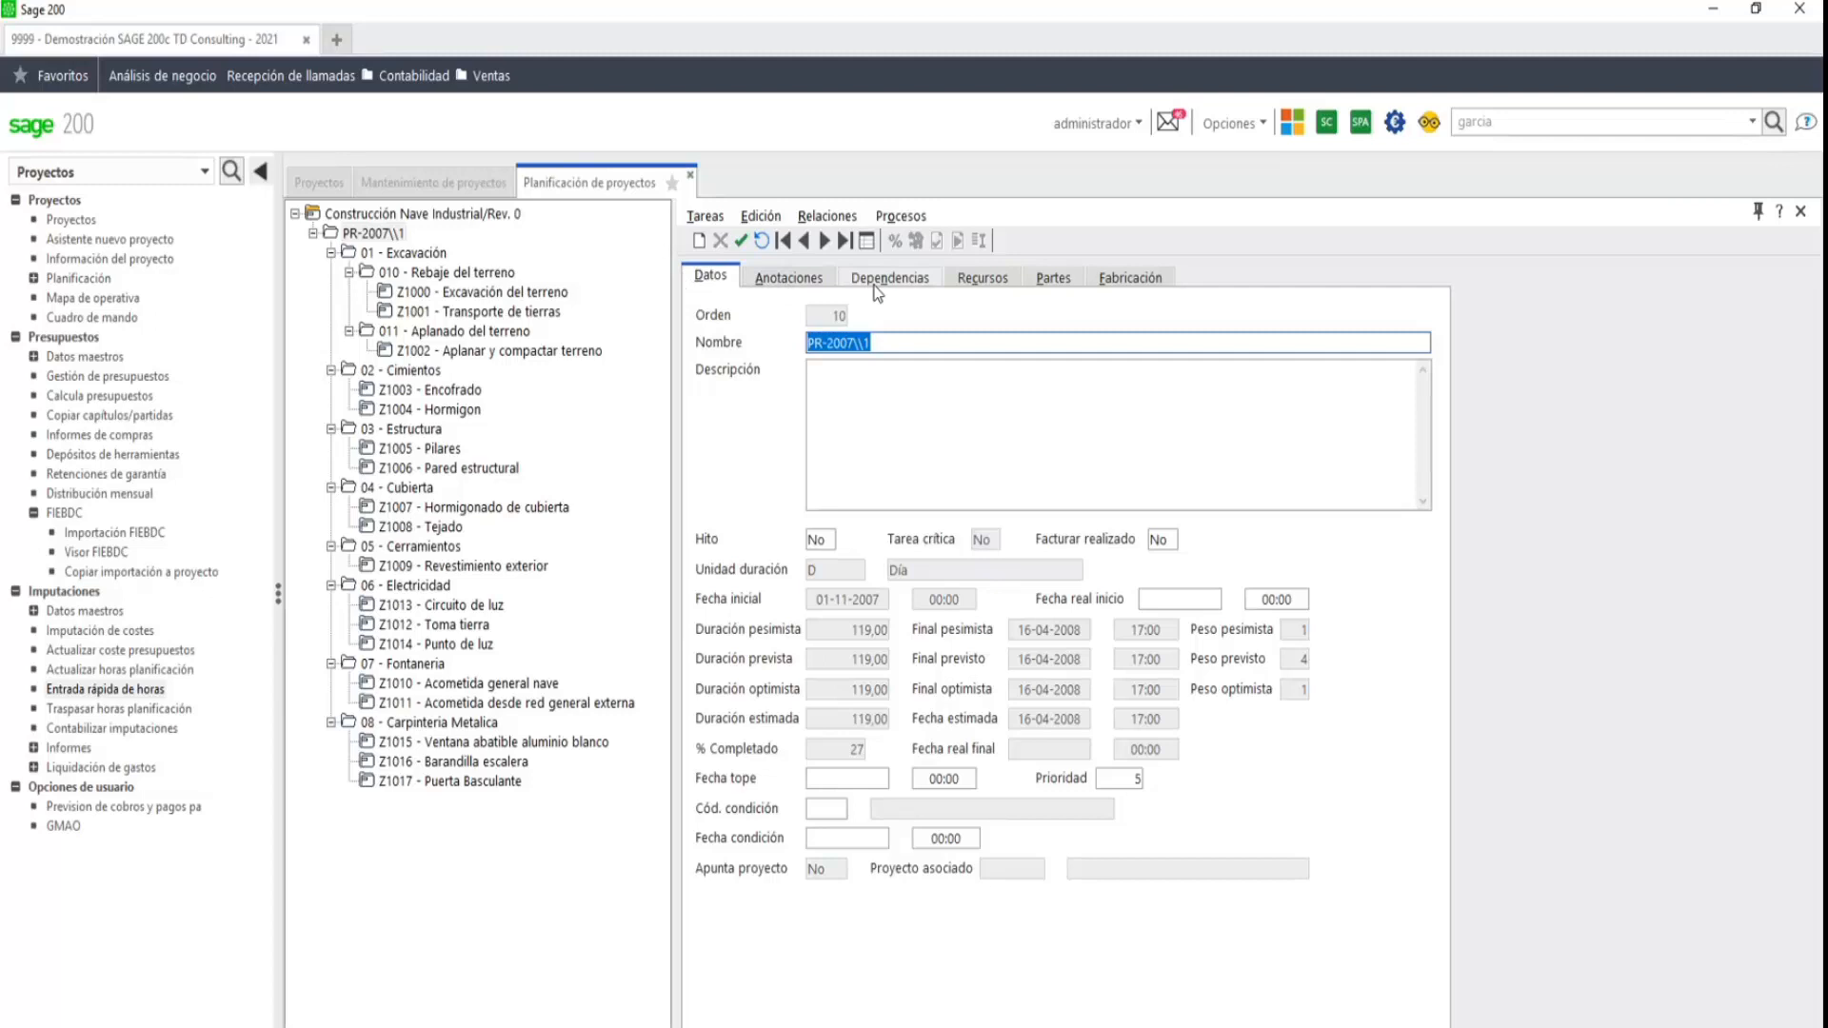
left_click(991, 280)
left_click(1047, 279)
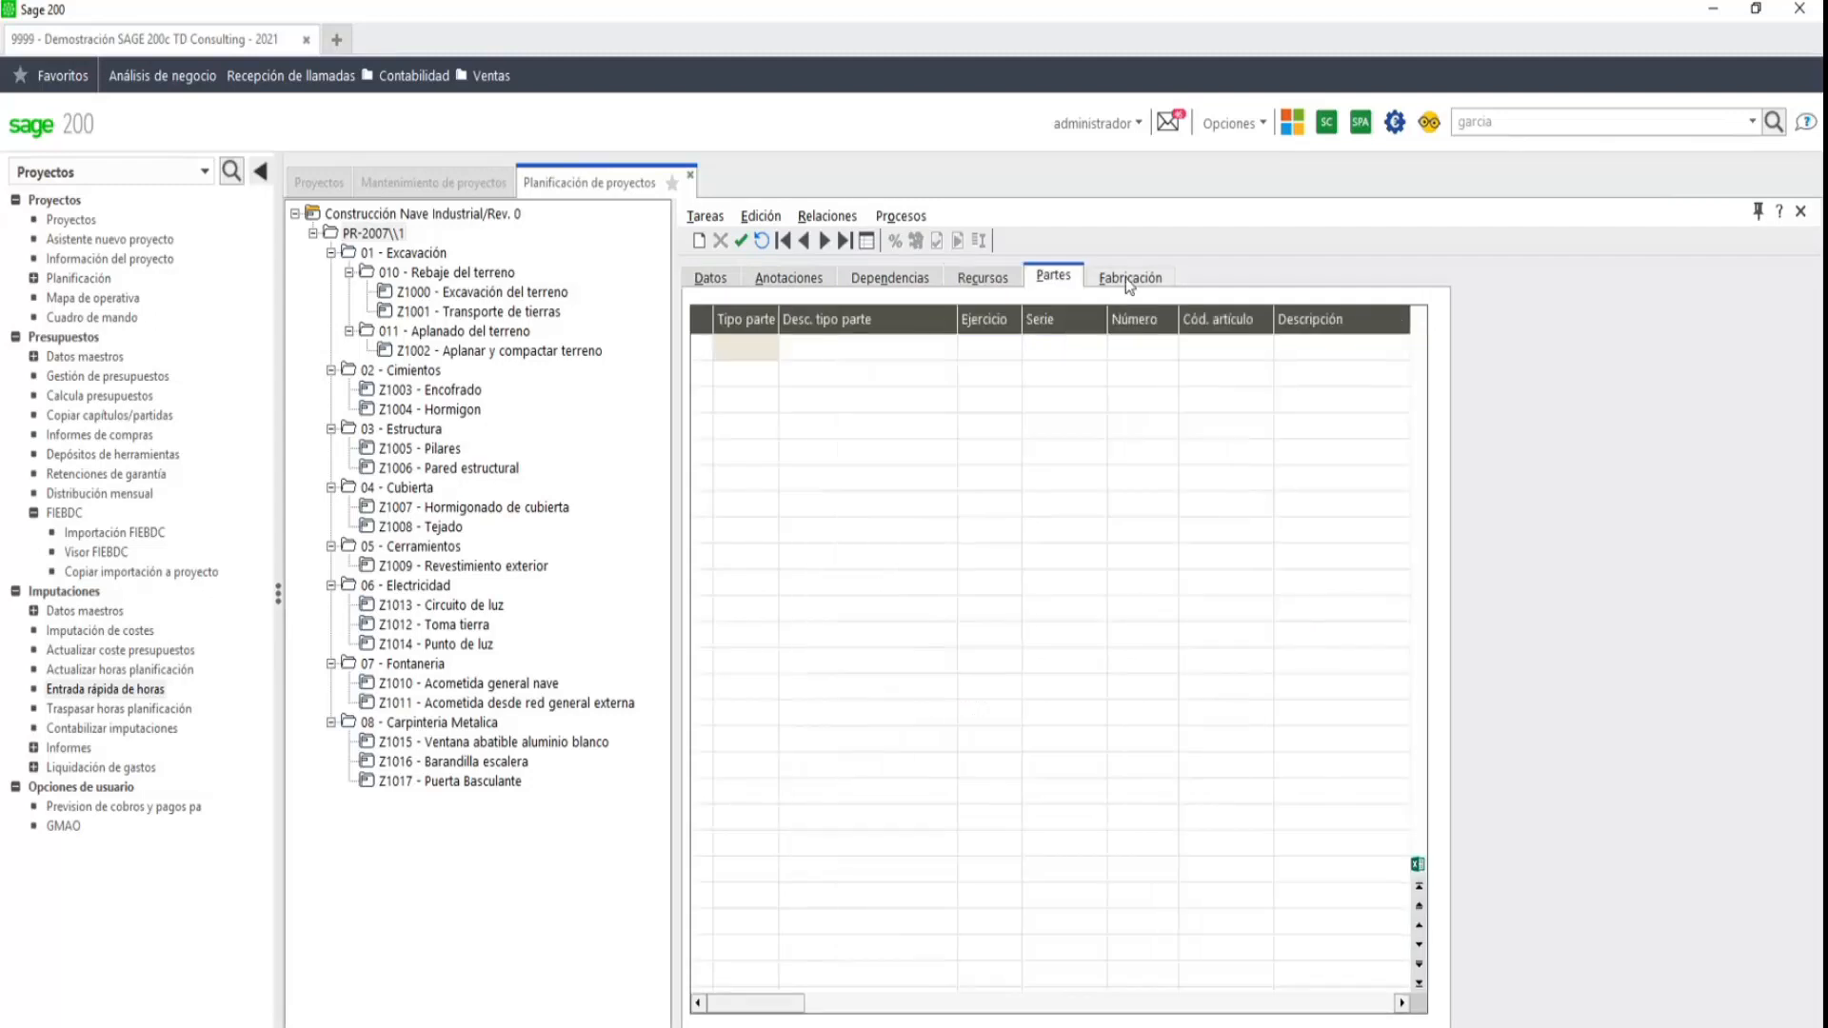
left_click(1127, 277)
left_click(497, 314)
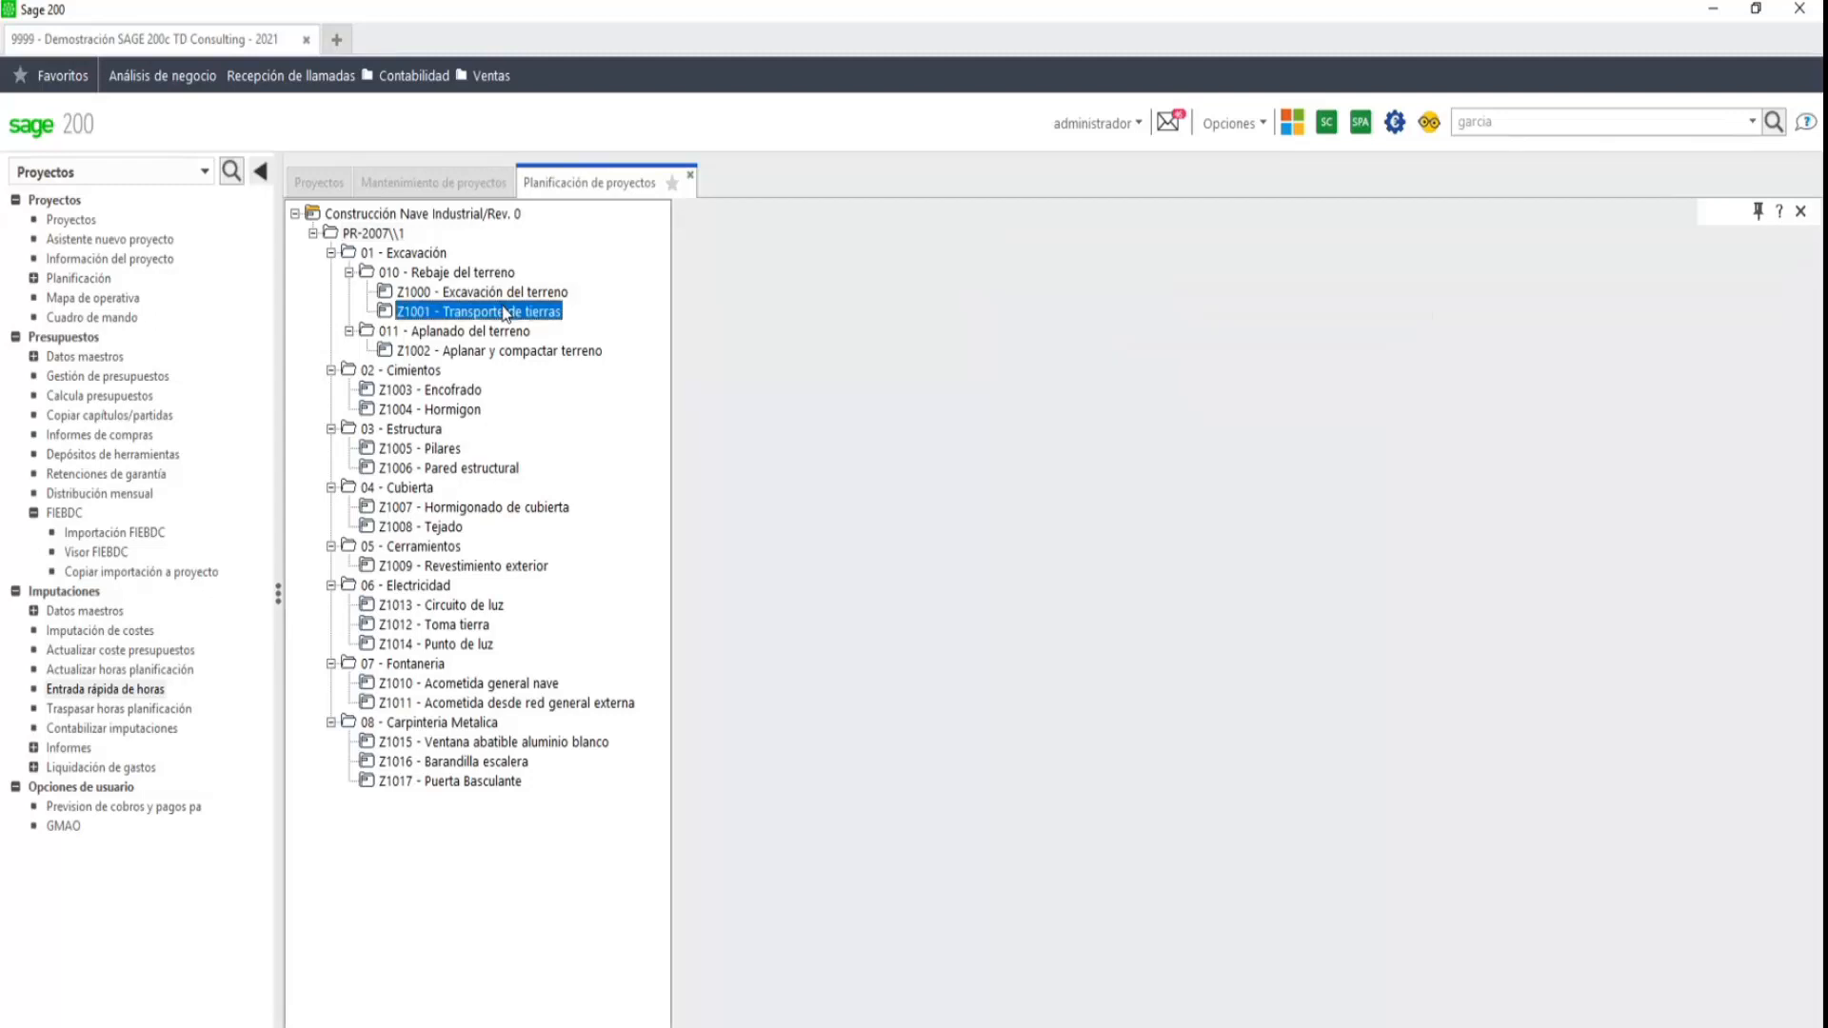
left_click(1128, 277)
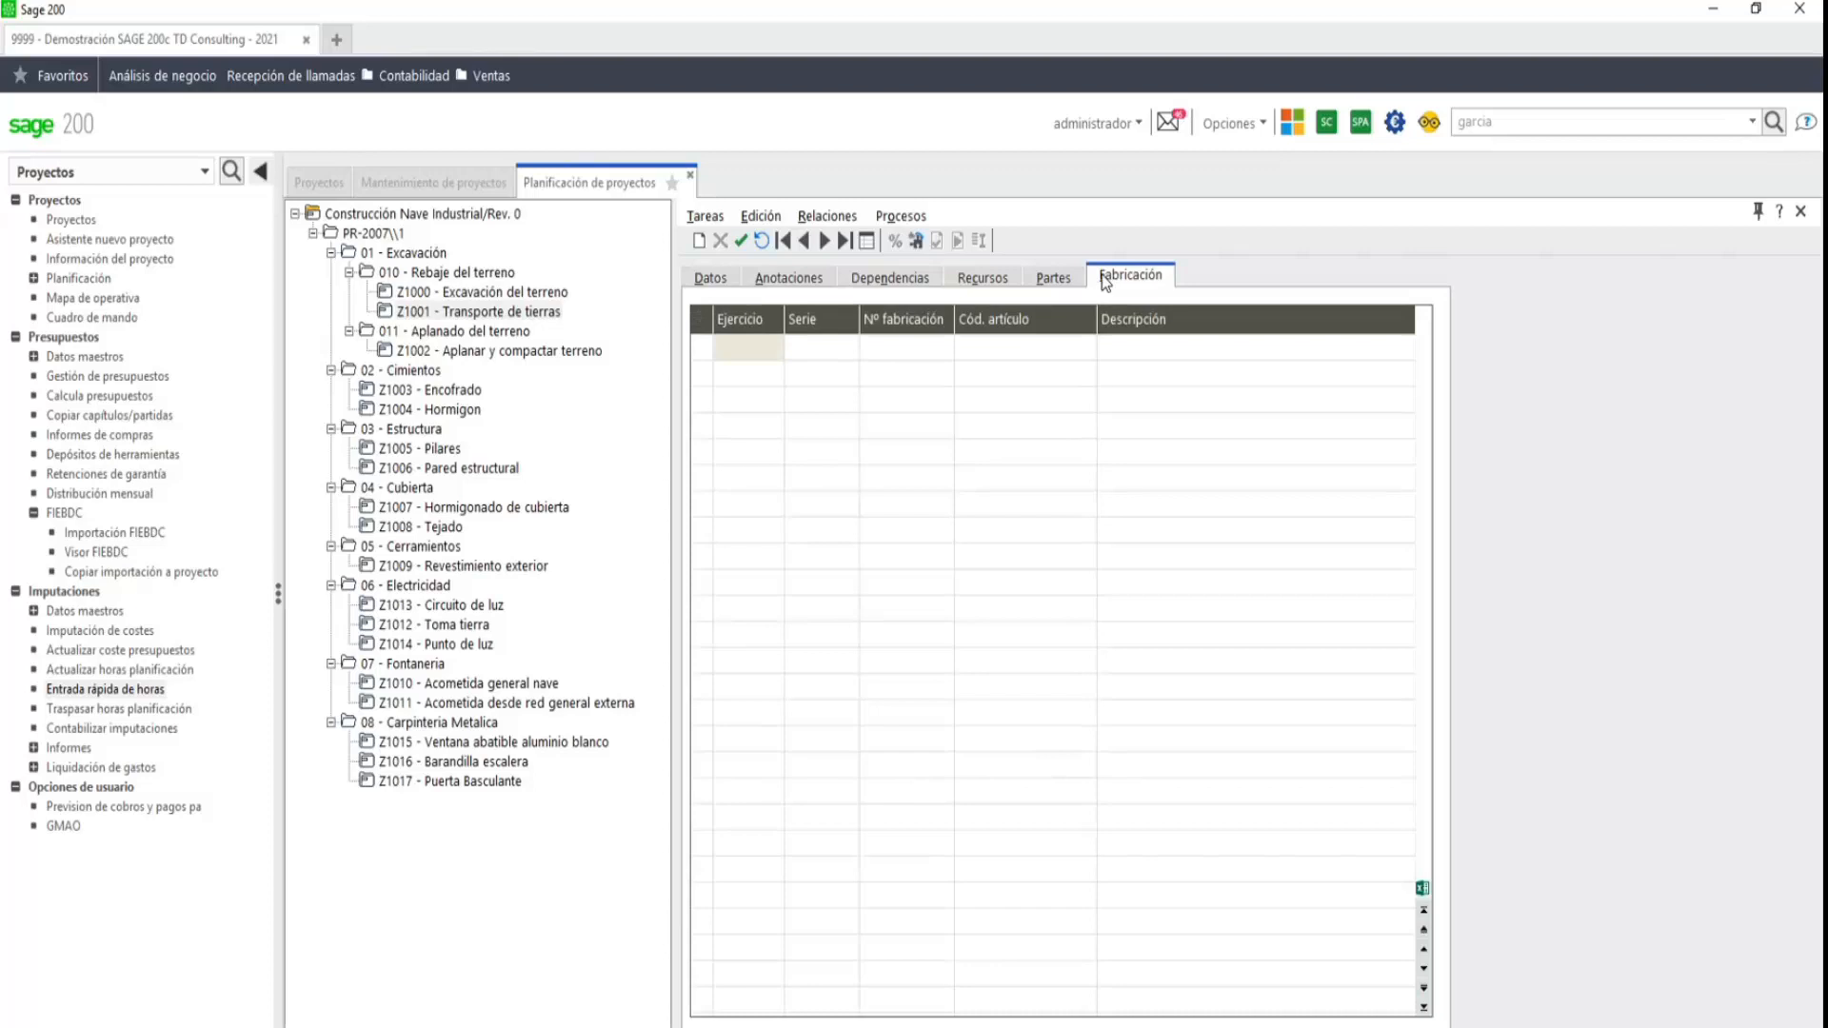
left_click(1041, 277)
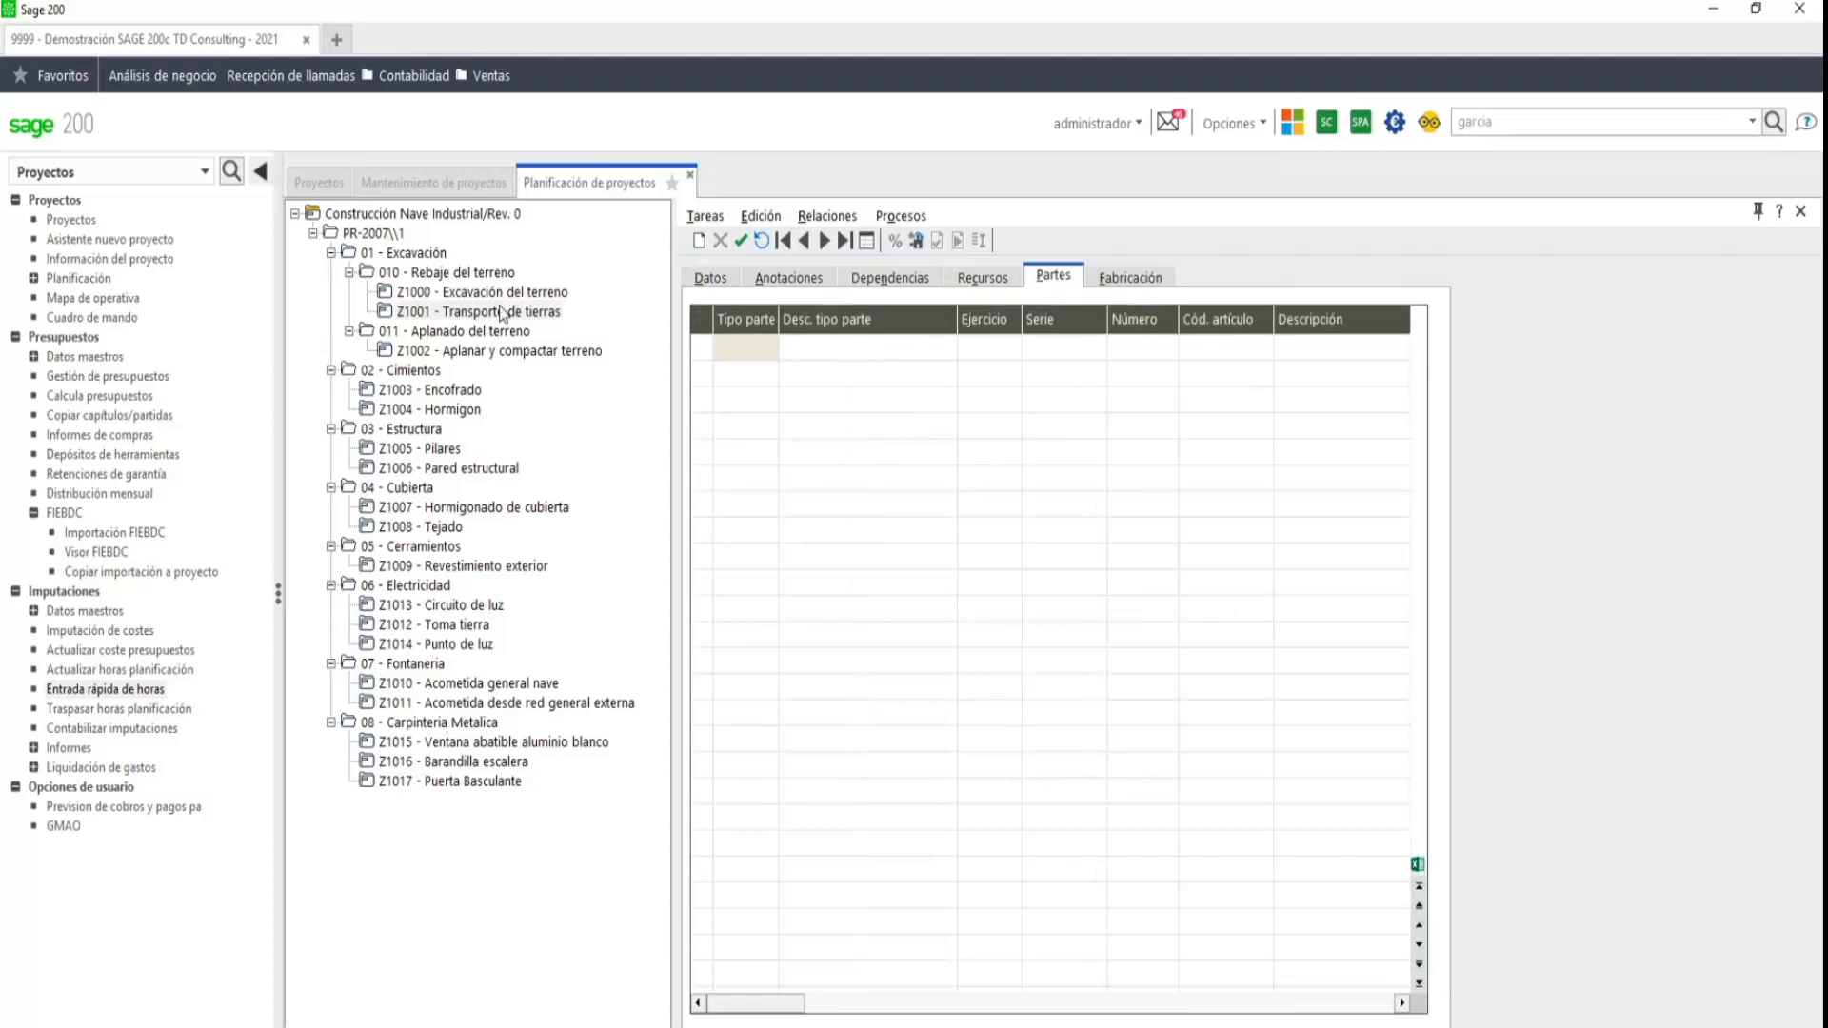